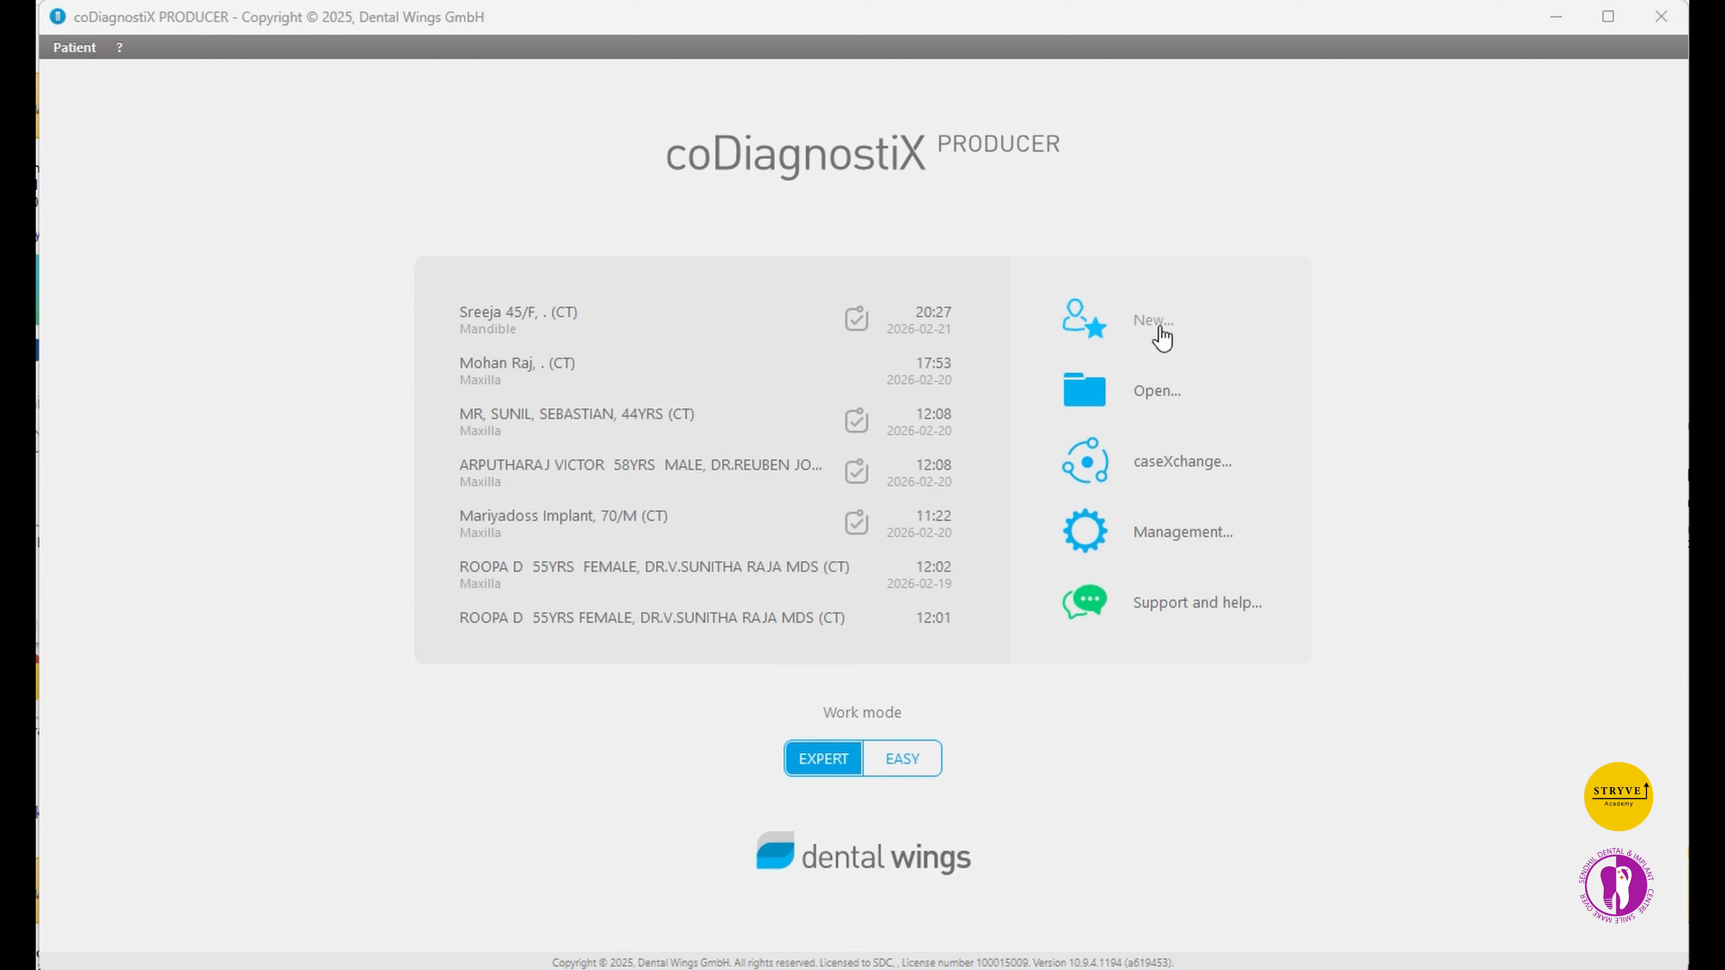
- Start a new patient by importing the DICOM data from the Downloads folder drive-download-20260221T145246Z-1-001
click(1162, 335)
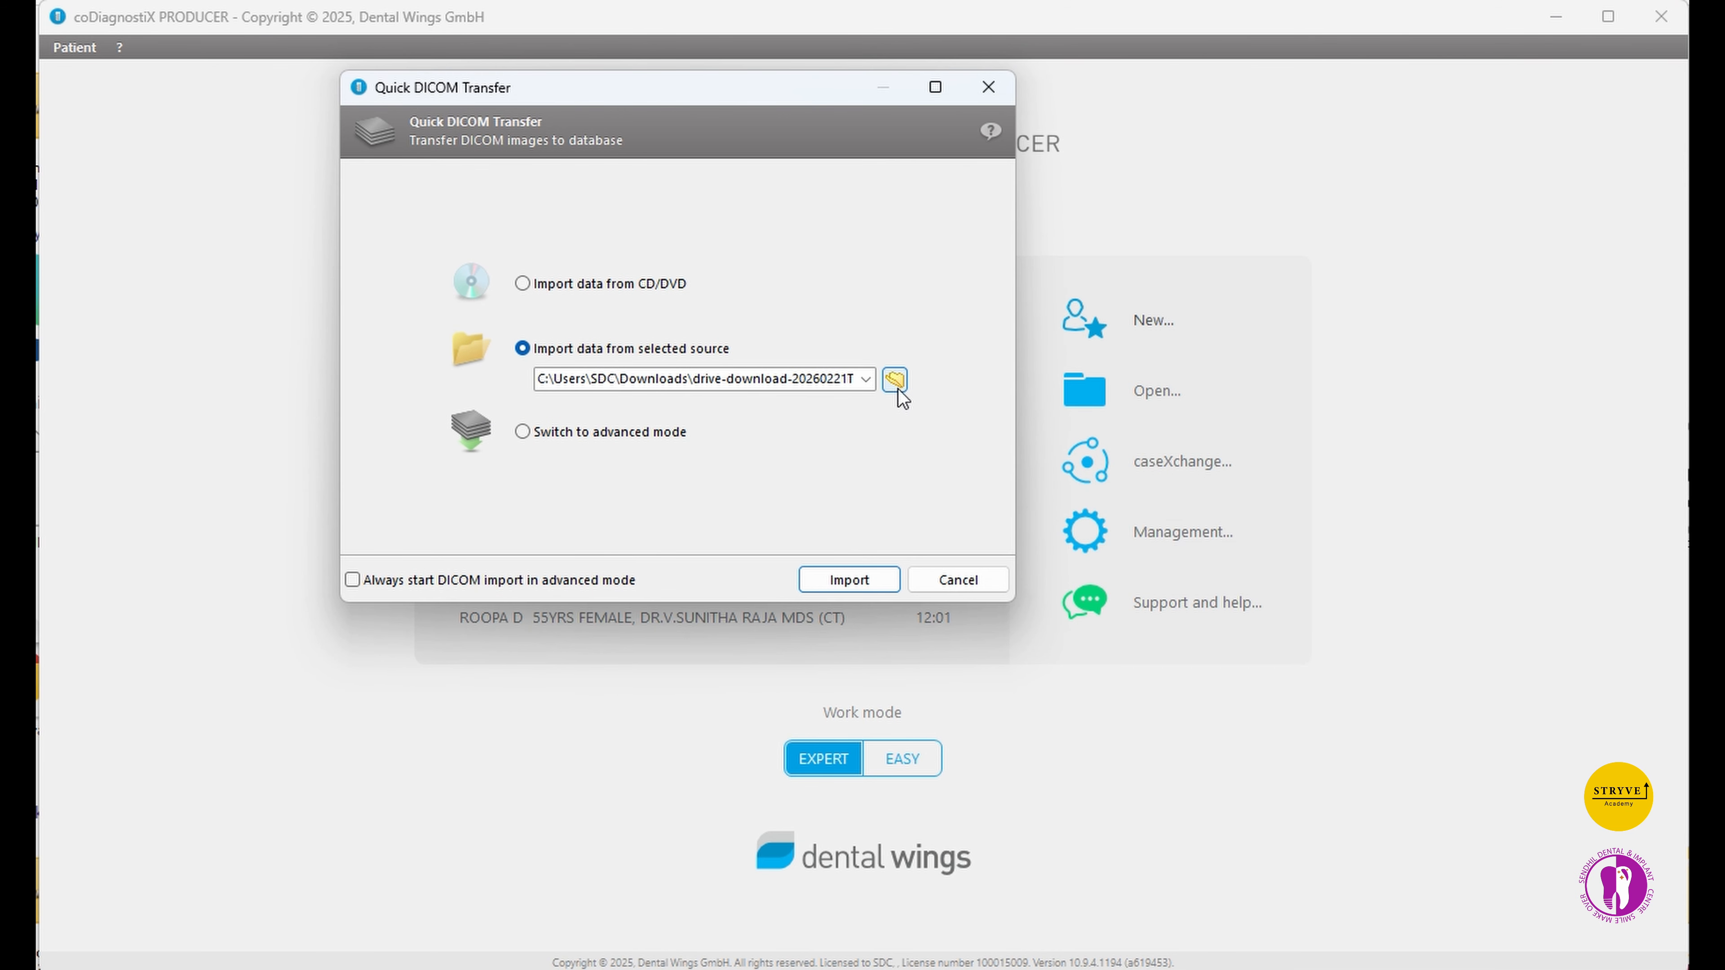
click(895, 379)
click(815, 314)
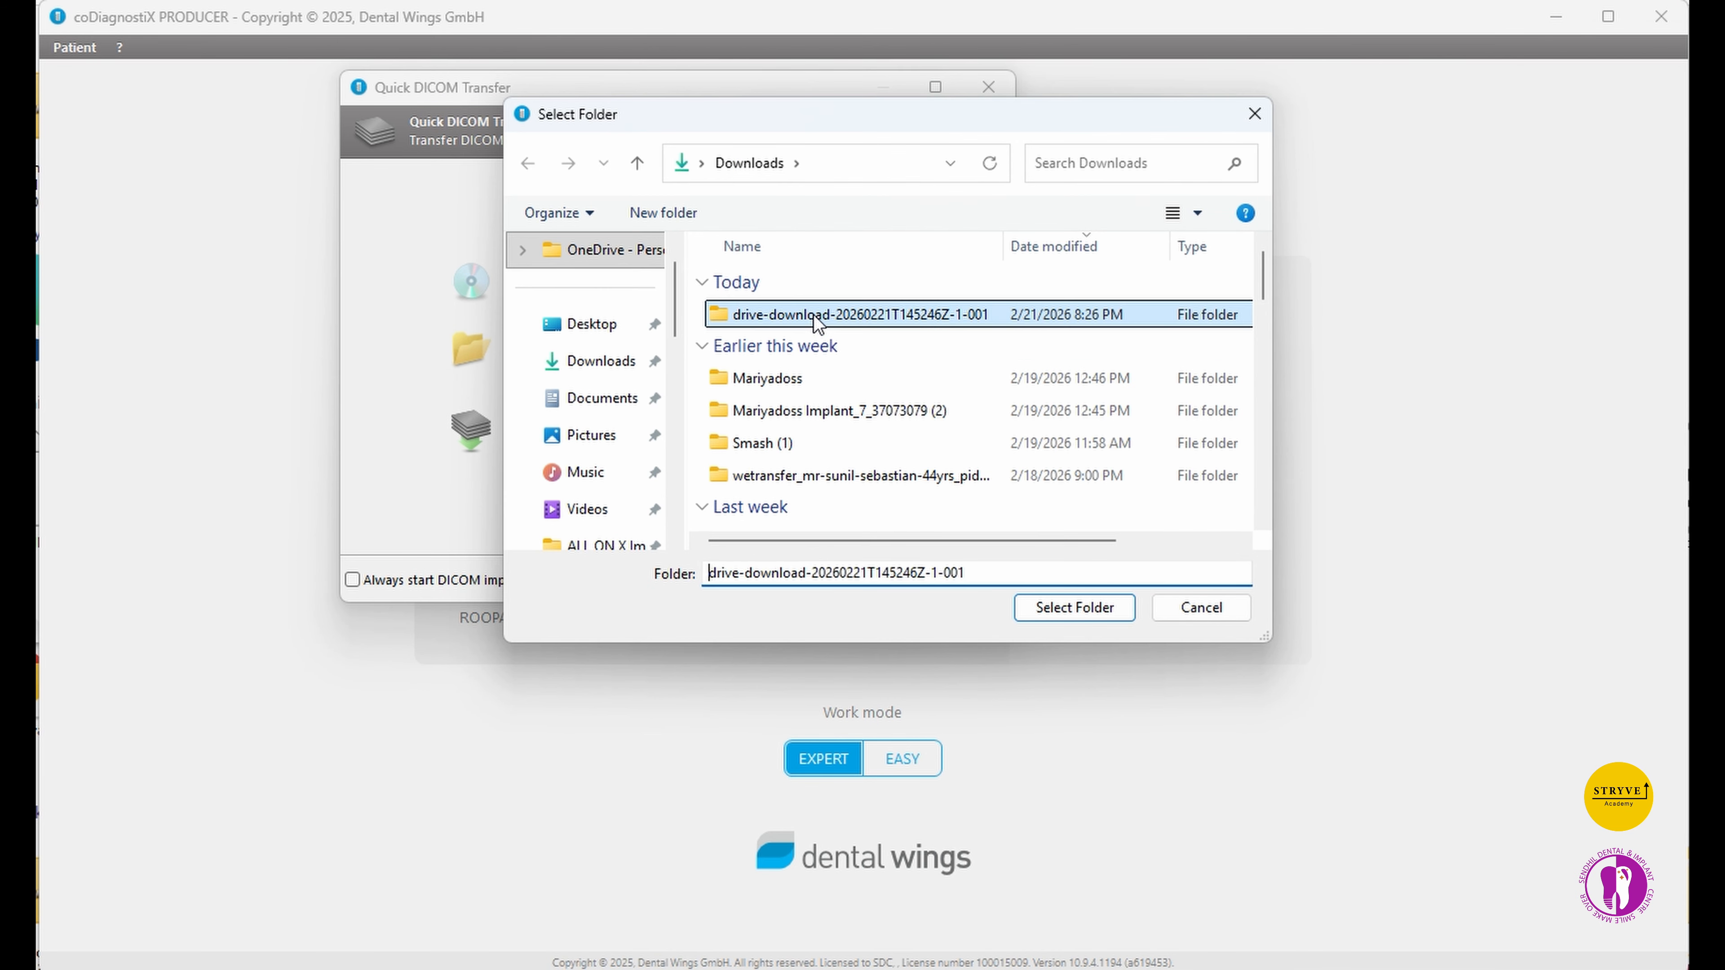
click(1094, 608)
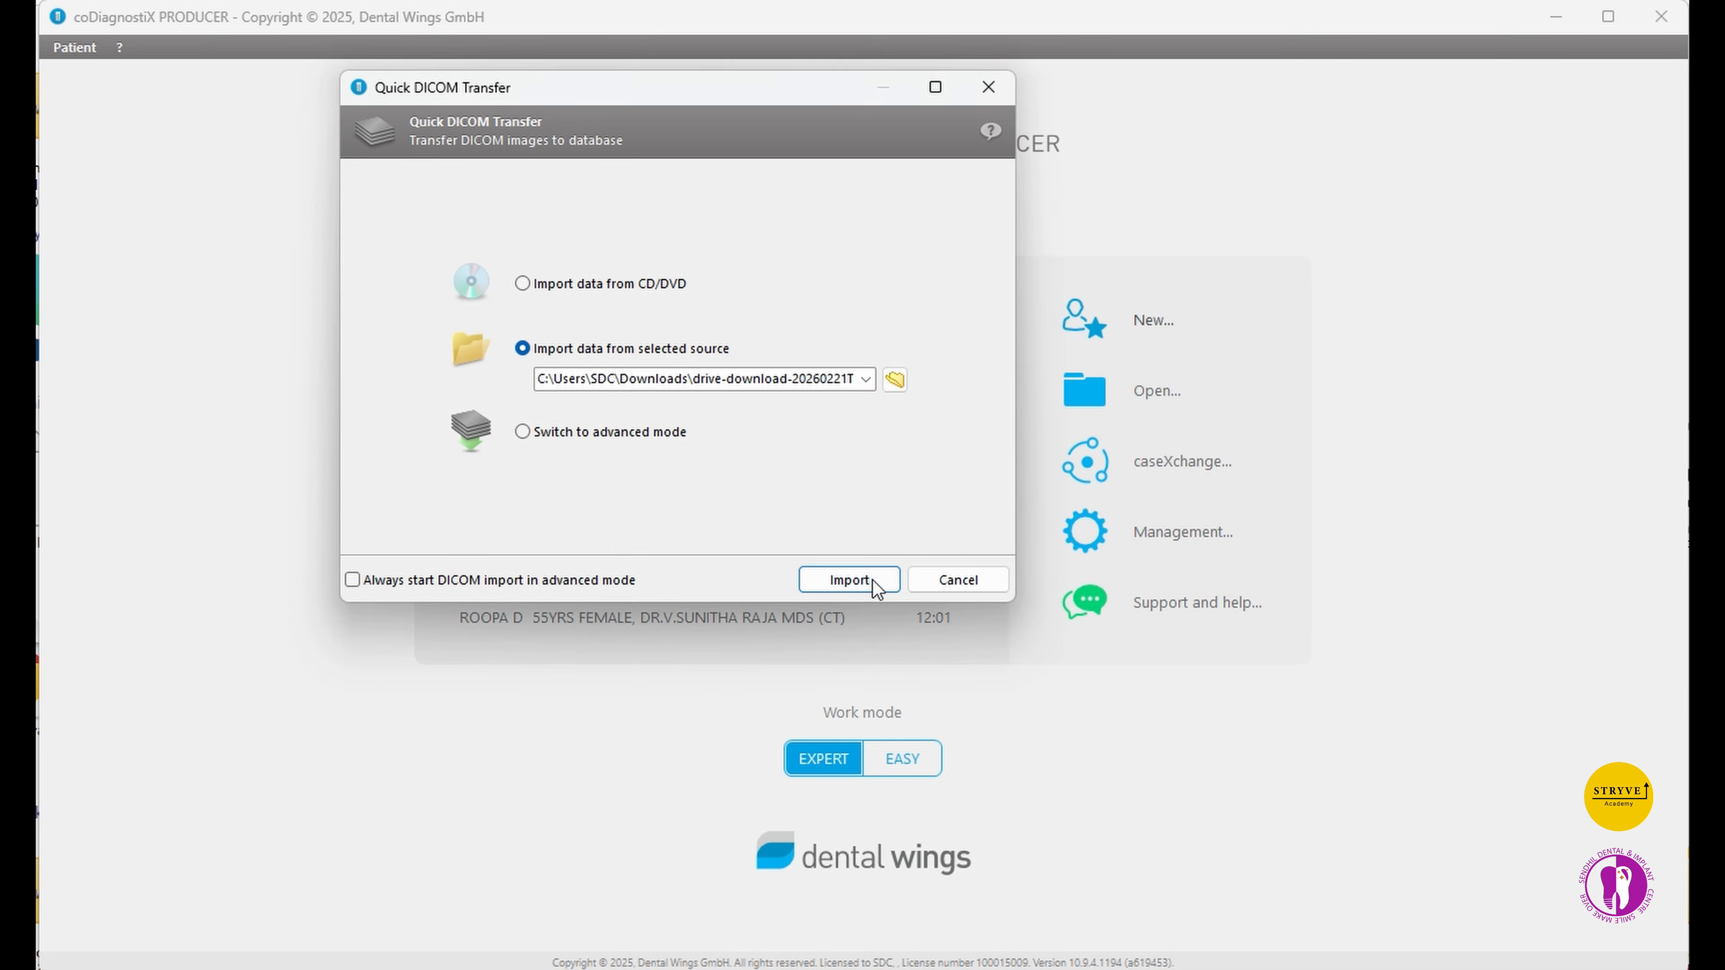
click(872, 579)
- Accept the imported patient data, create the dataset and provide it to the AI Assistant
click(1059, 663)
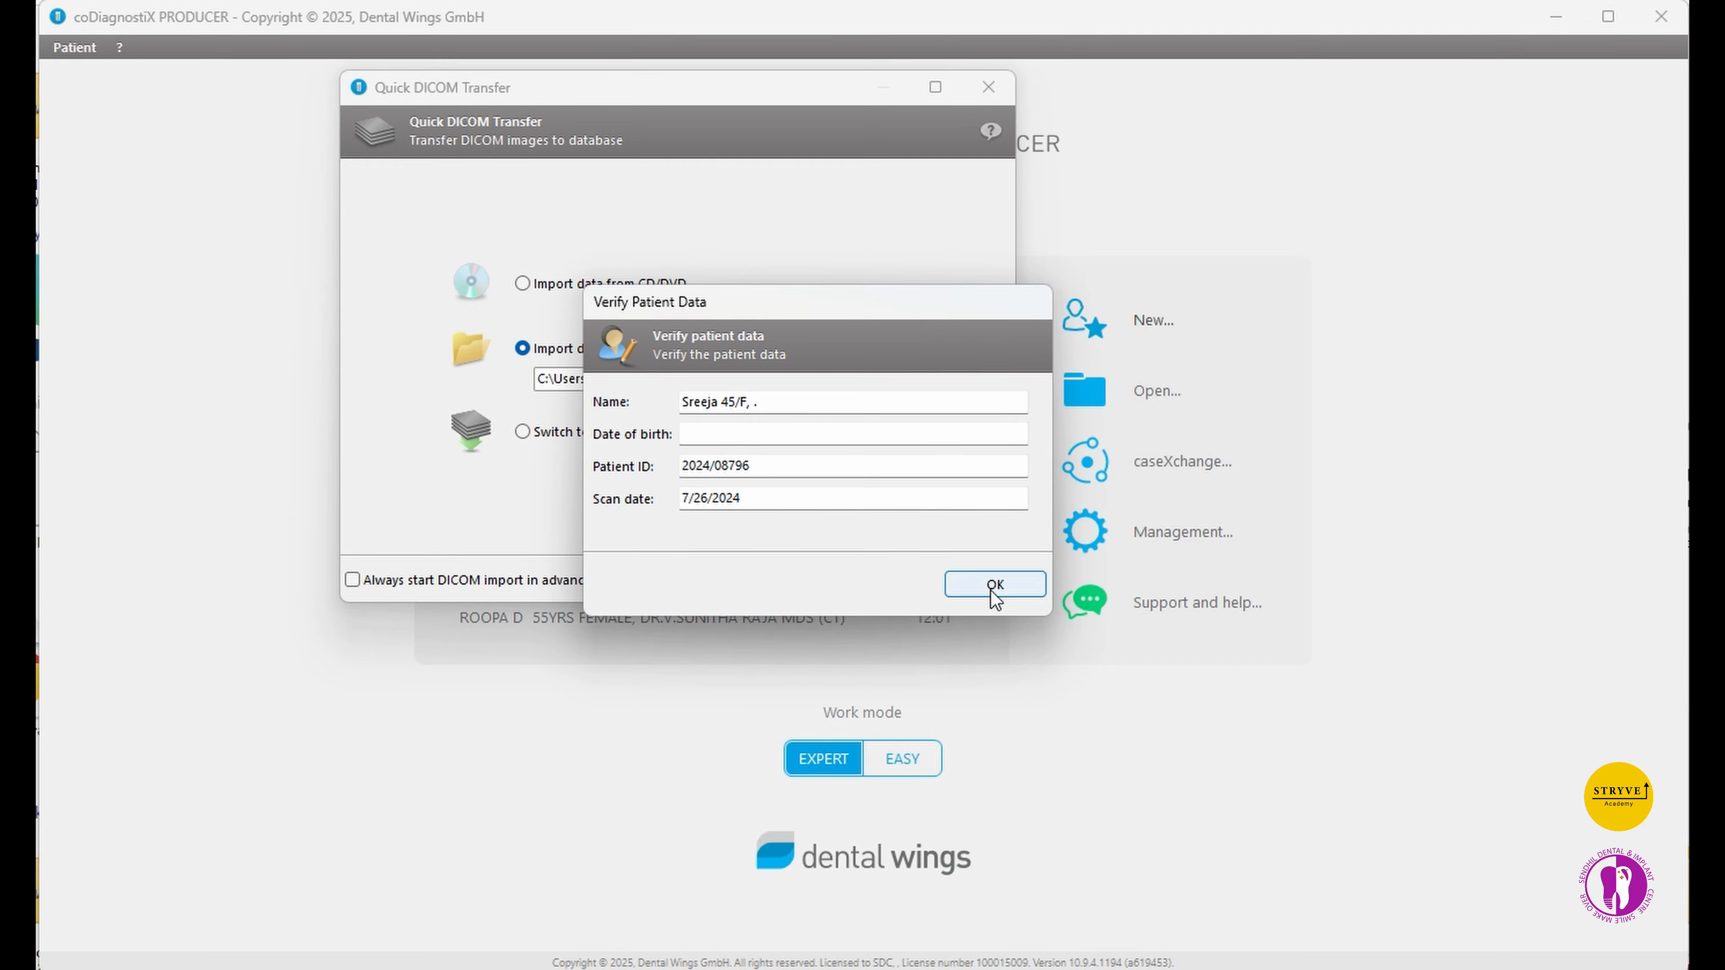
click(991, 586)
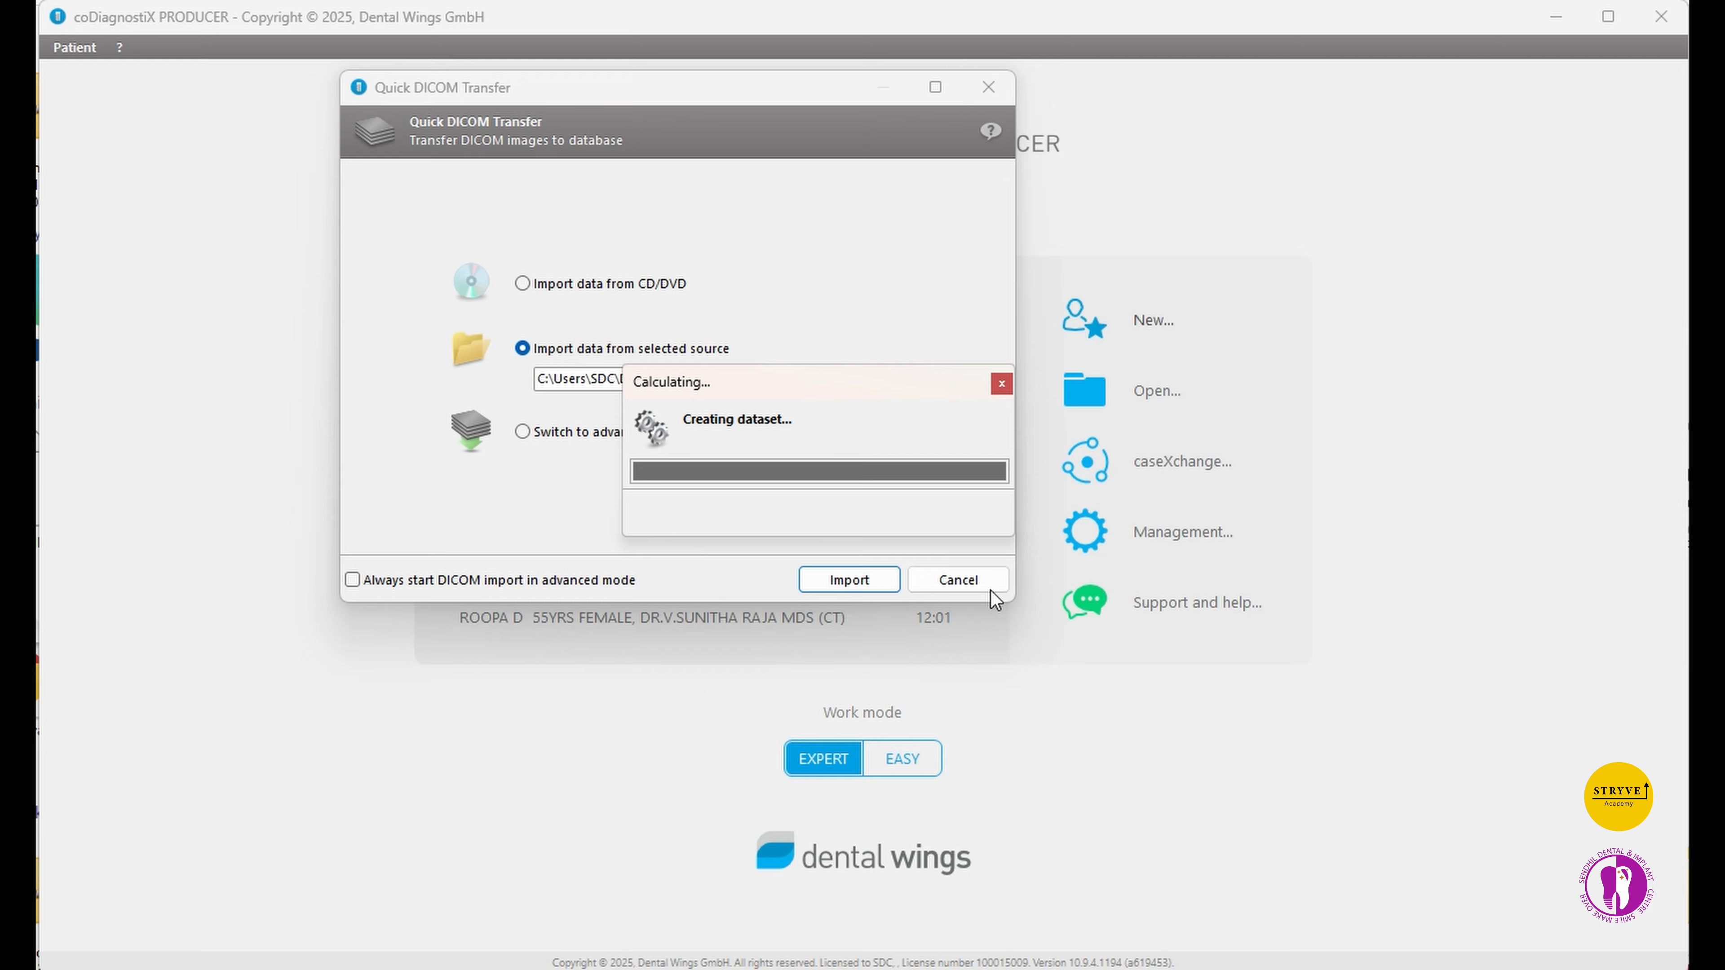
click(1056, 727)
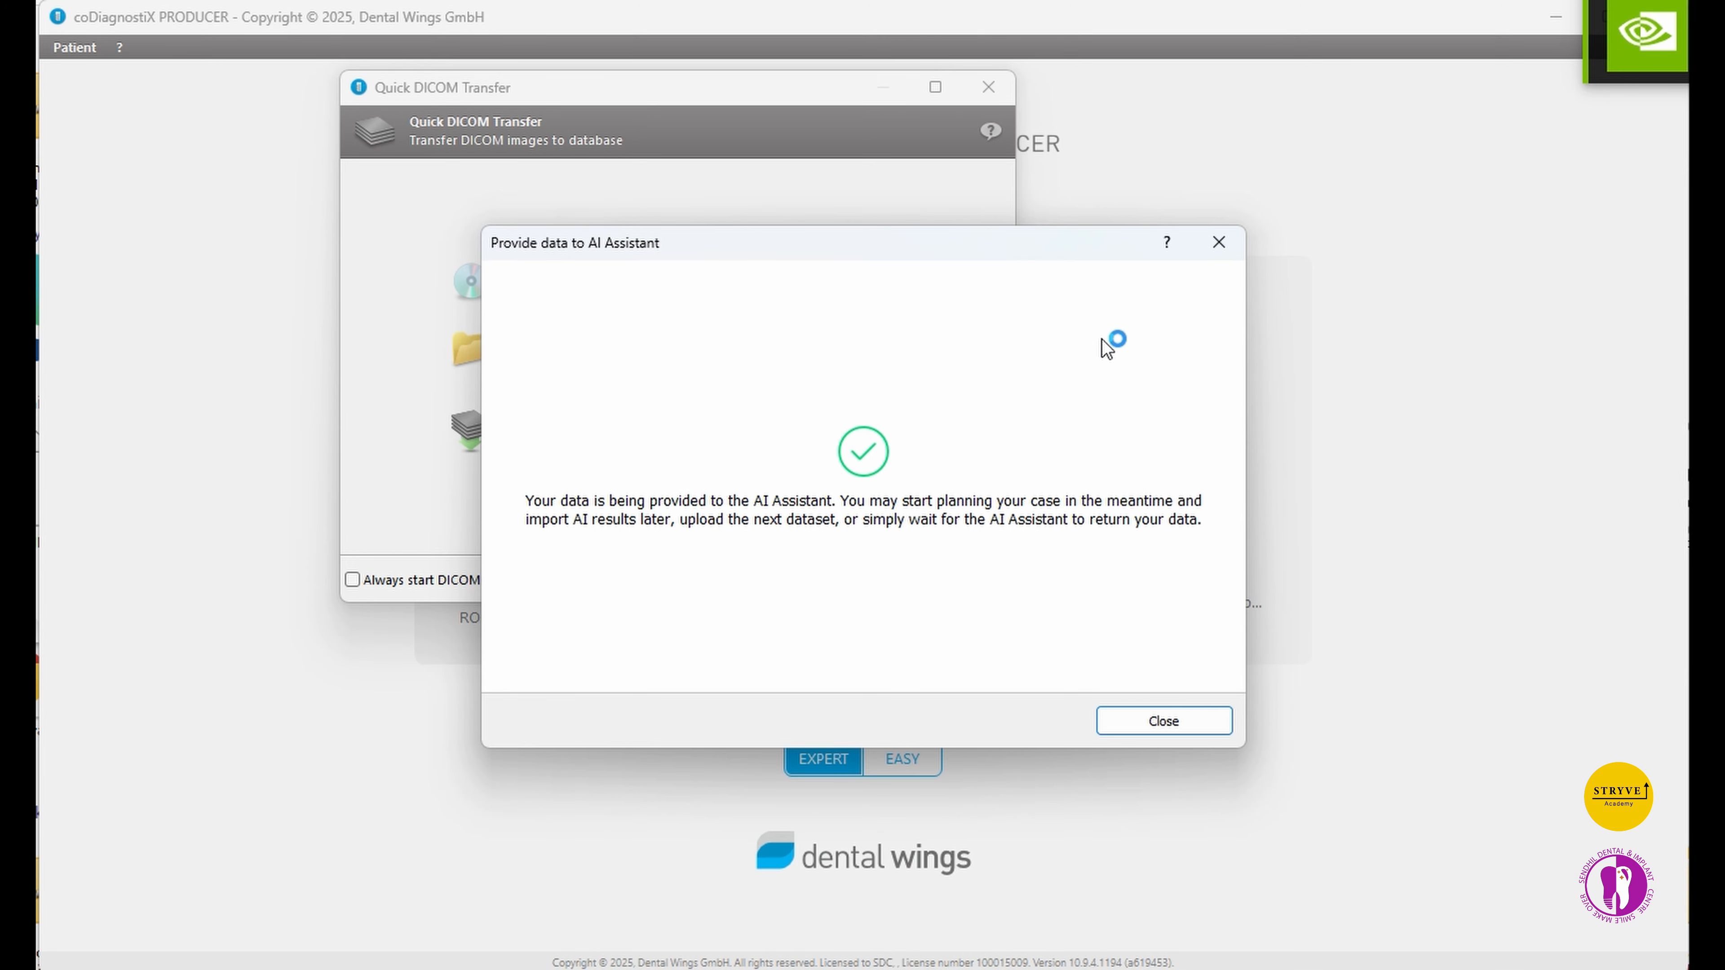
click(1164, 721)
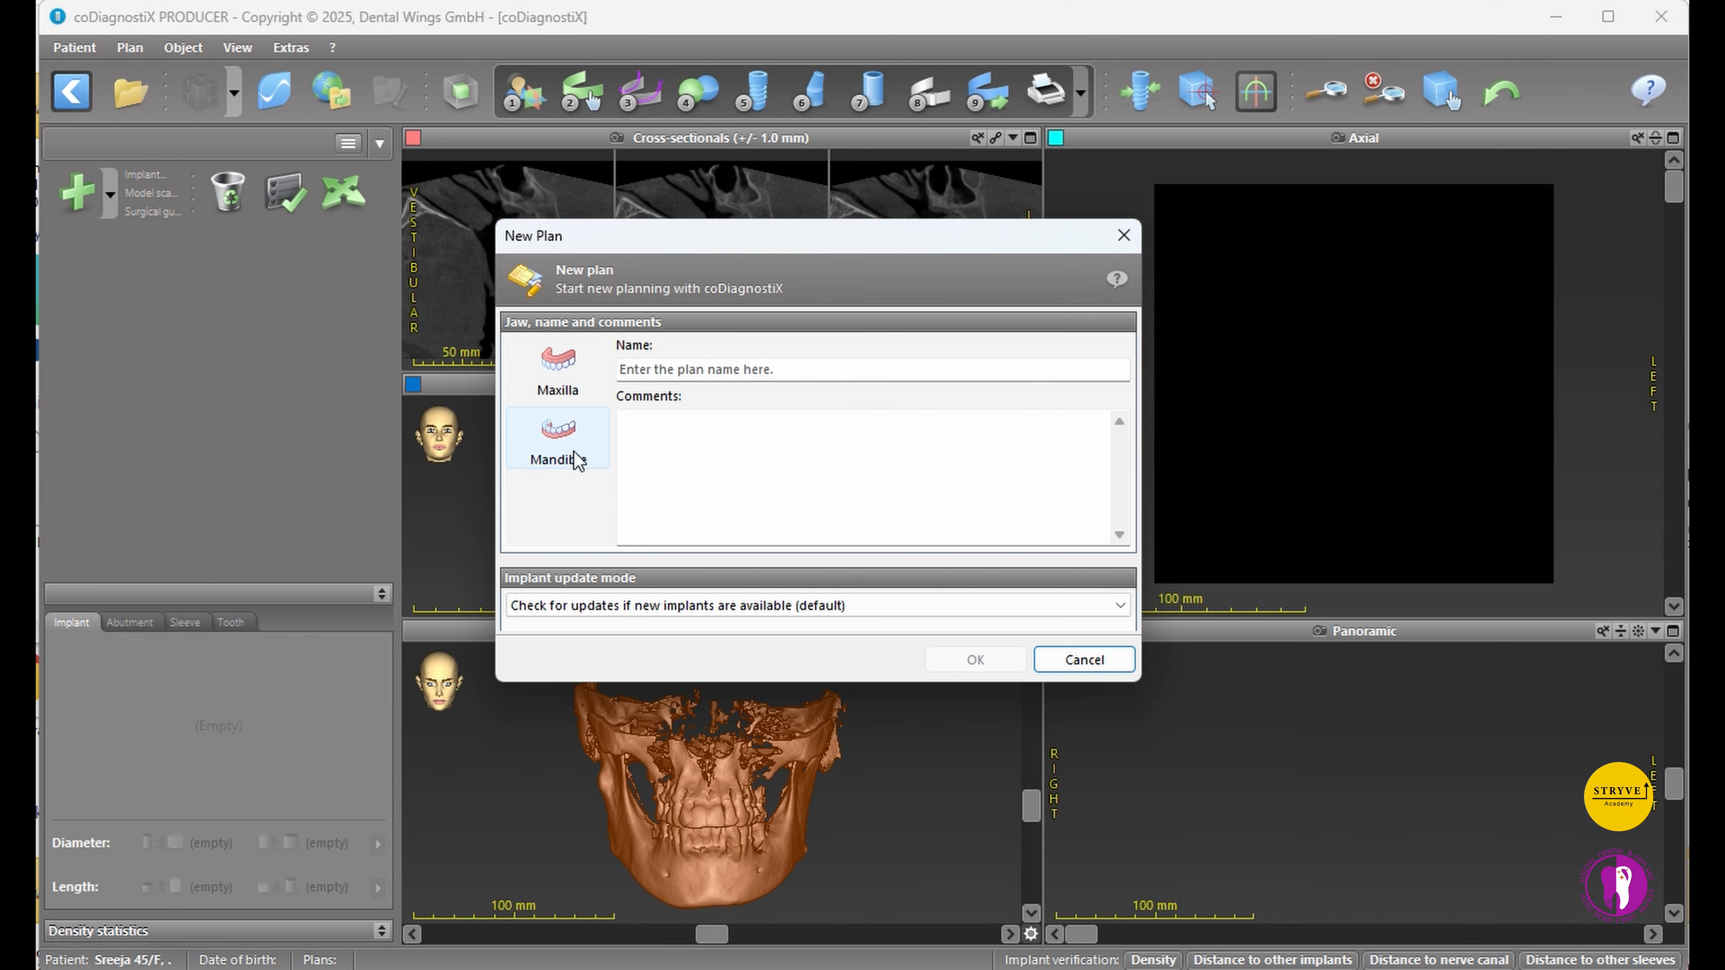
- Create a Mandible plan and load the unnumbered LOWER_ARCH model scan from Downloads without reduction
click(561, 441)
click(978, 659)
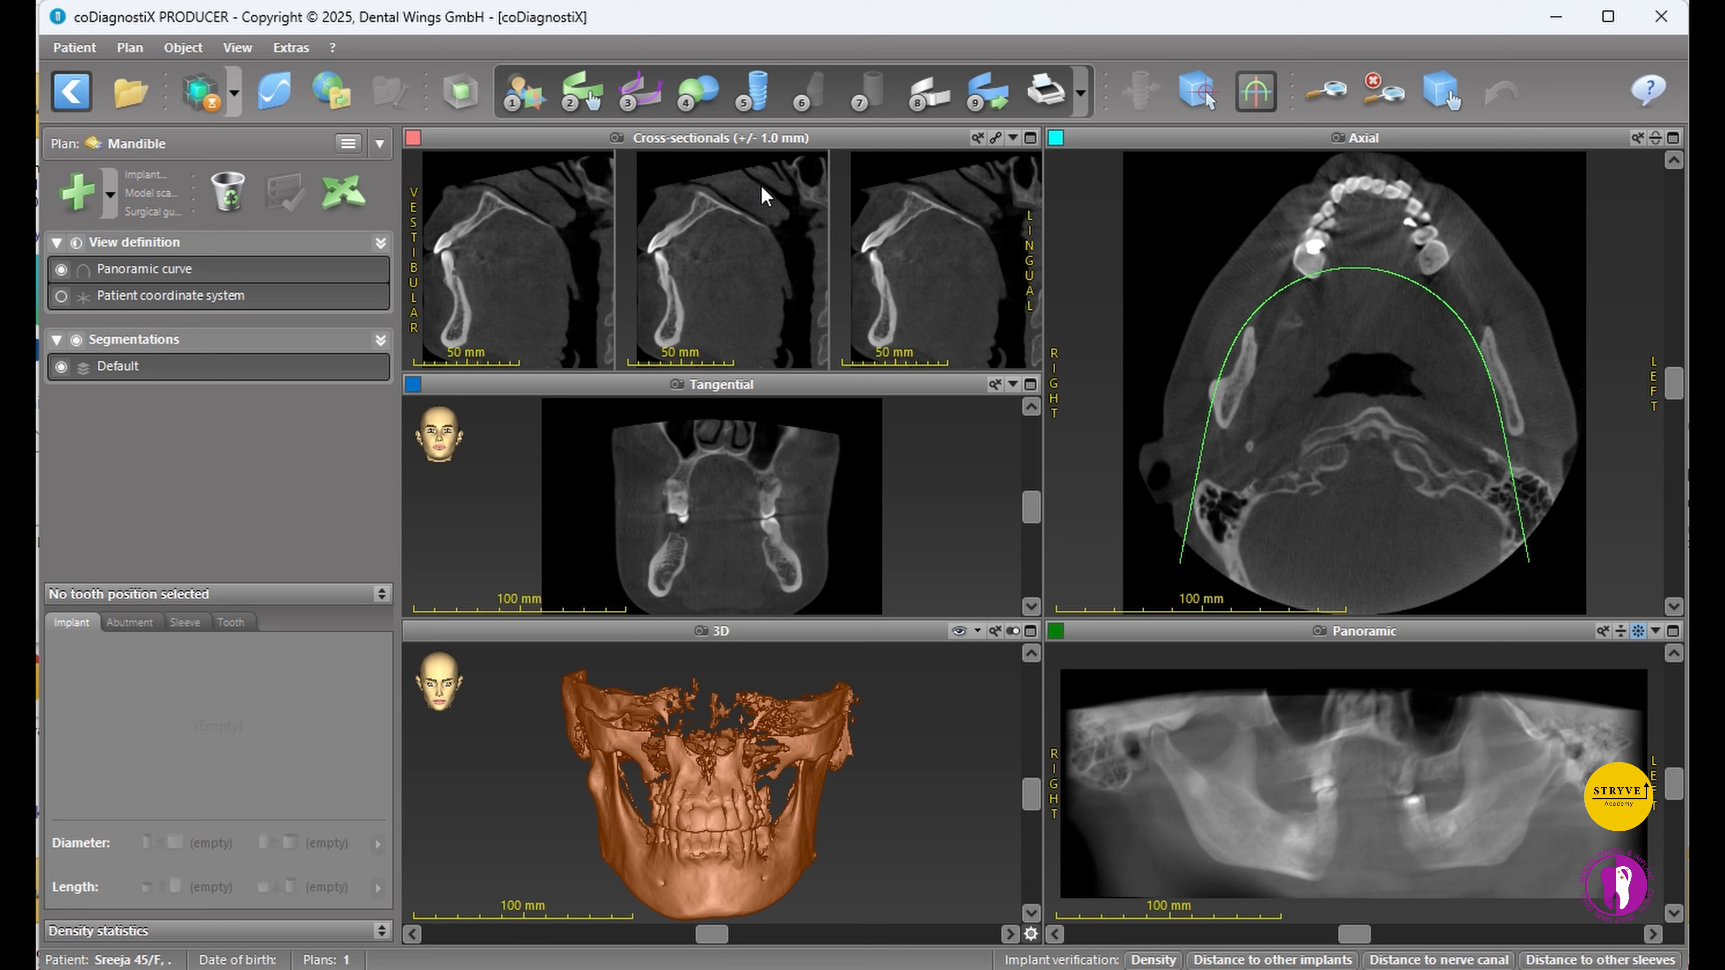
click(697, 90)
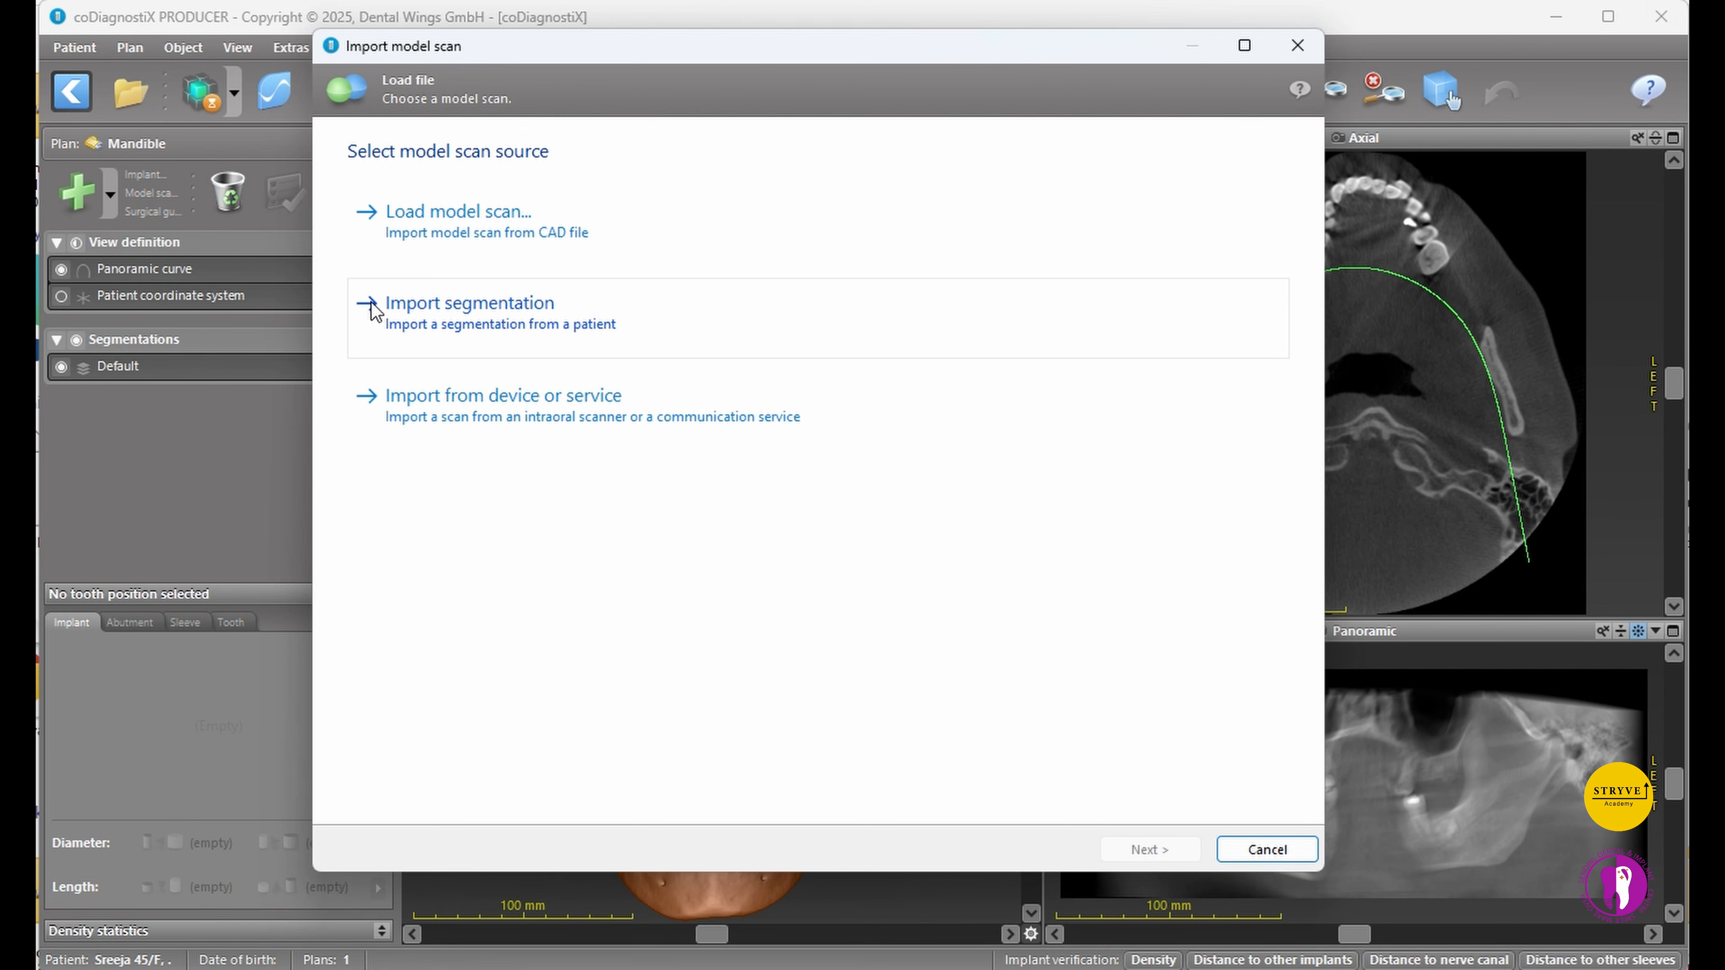
click(498, 211)
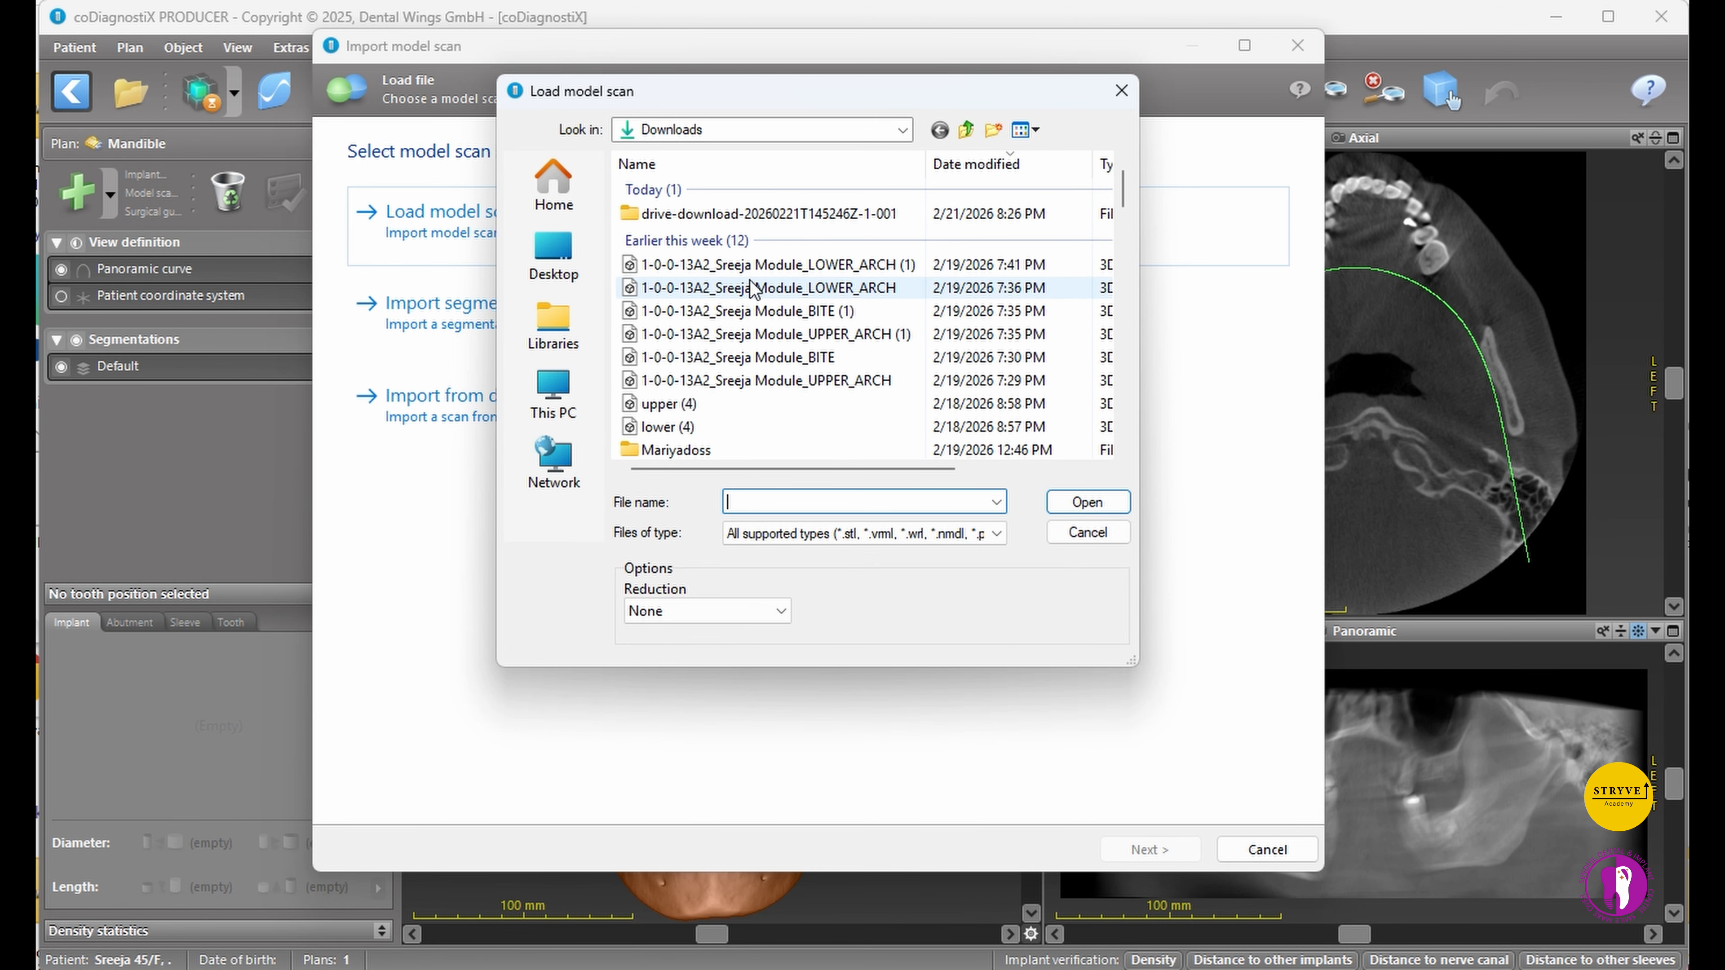
click(807, 291)
click(1085, 499)
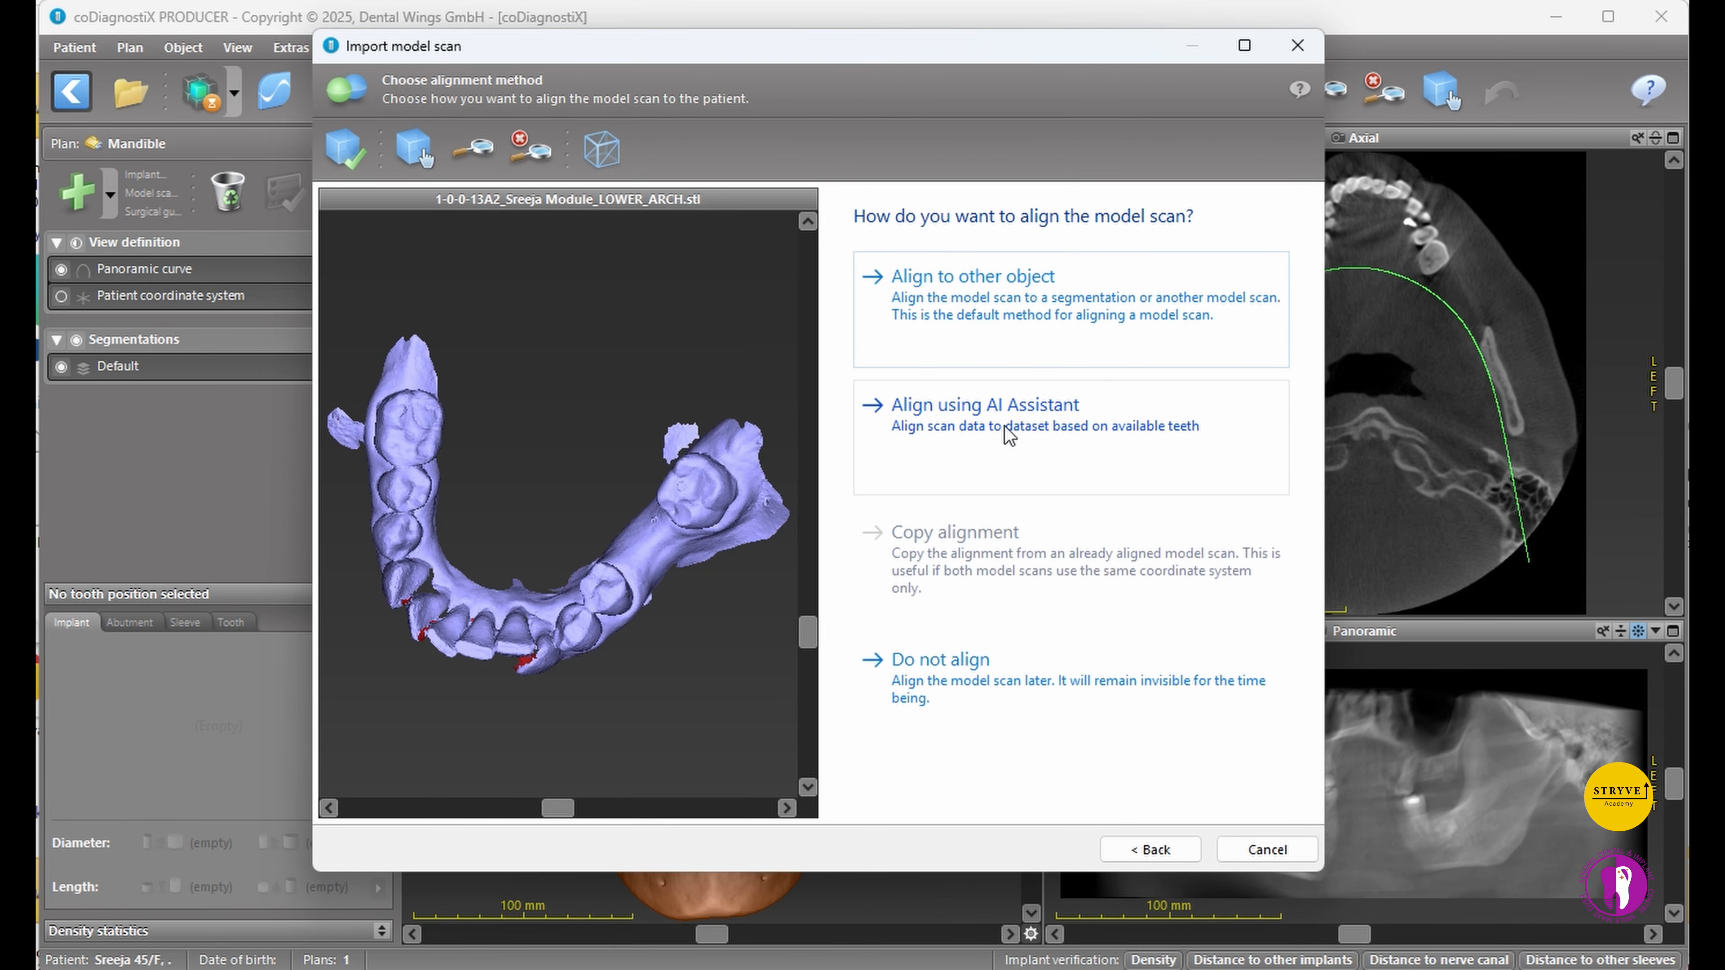
- Choose AI Assistant alignment for the lower arch scan and provide it with the scan type Mandible
click(1015, 425)
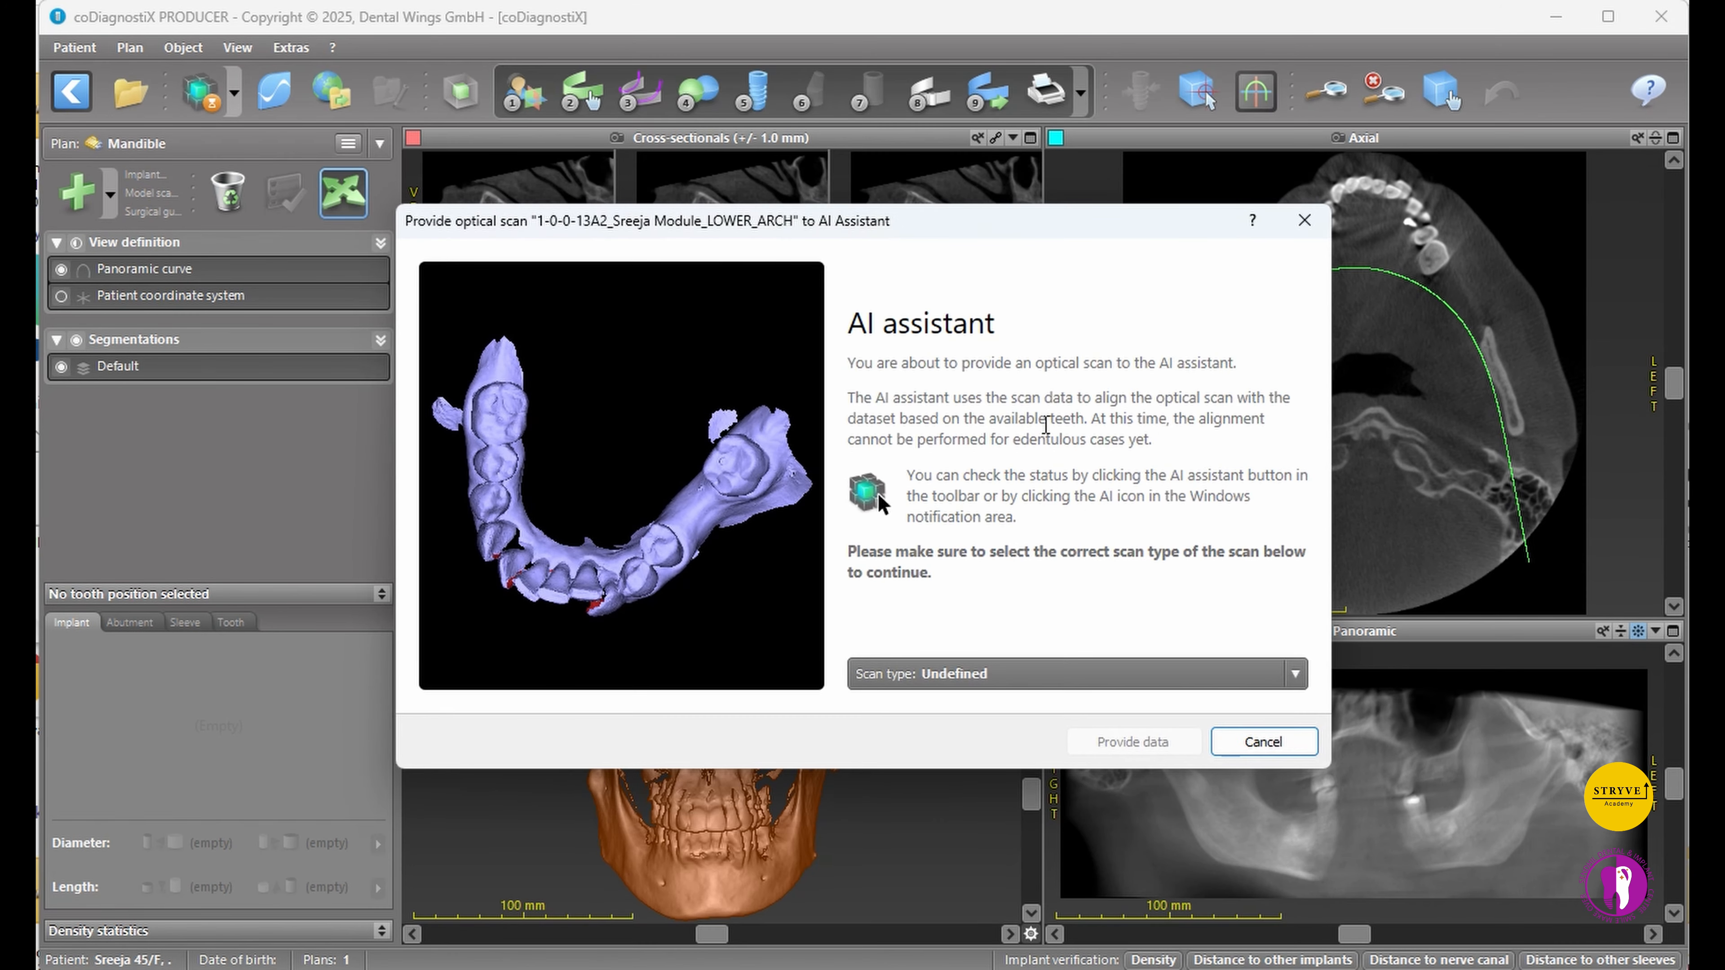
click(1290, 683)
click(972, 765)
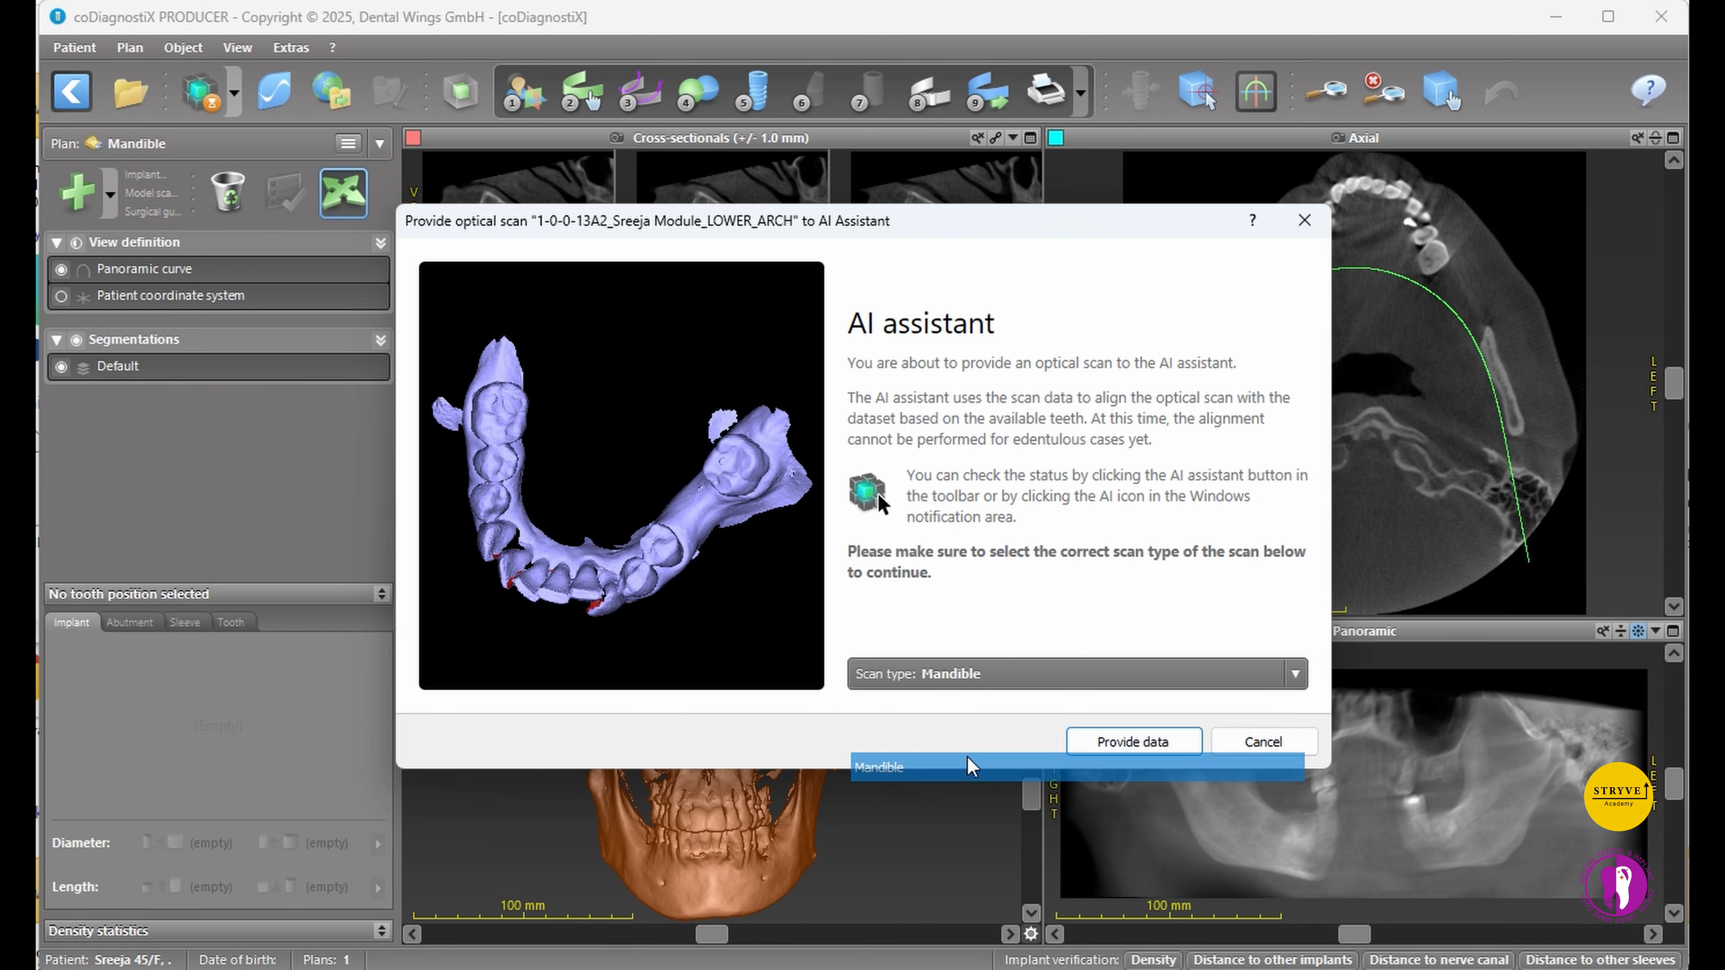
click(1118, 747)
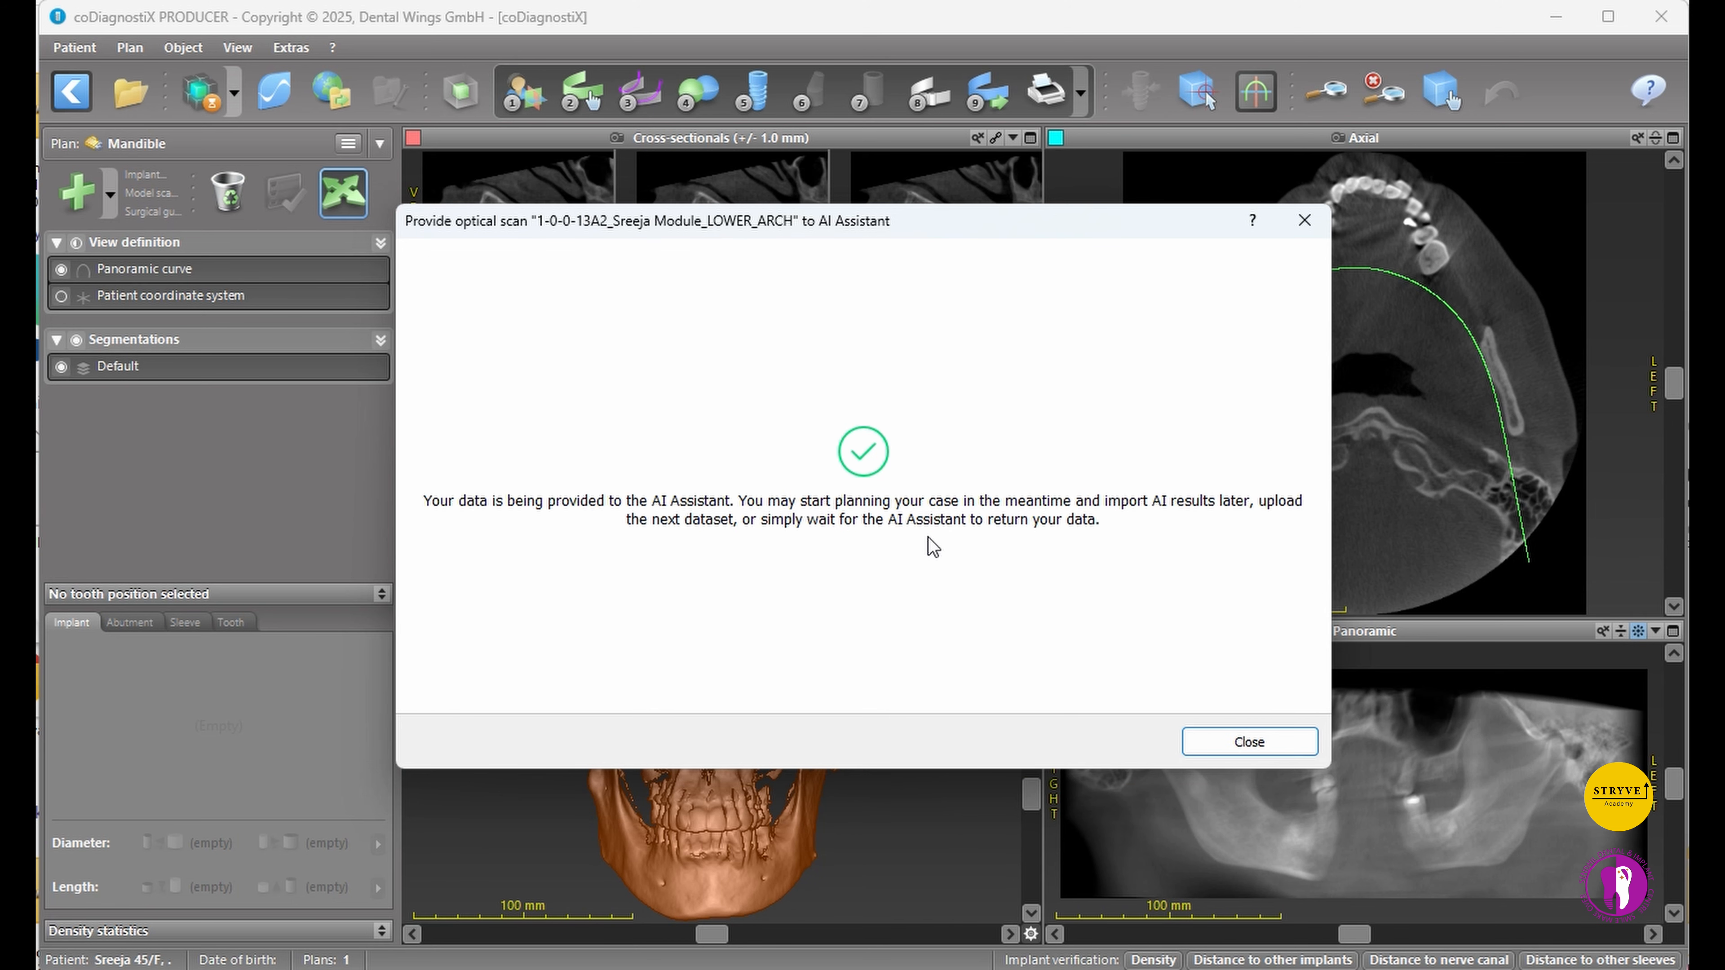
click(1280, 742)
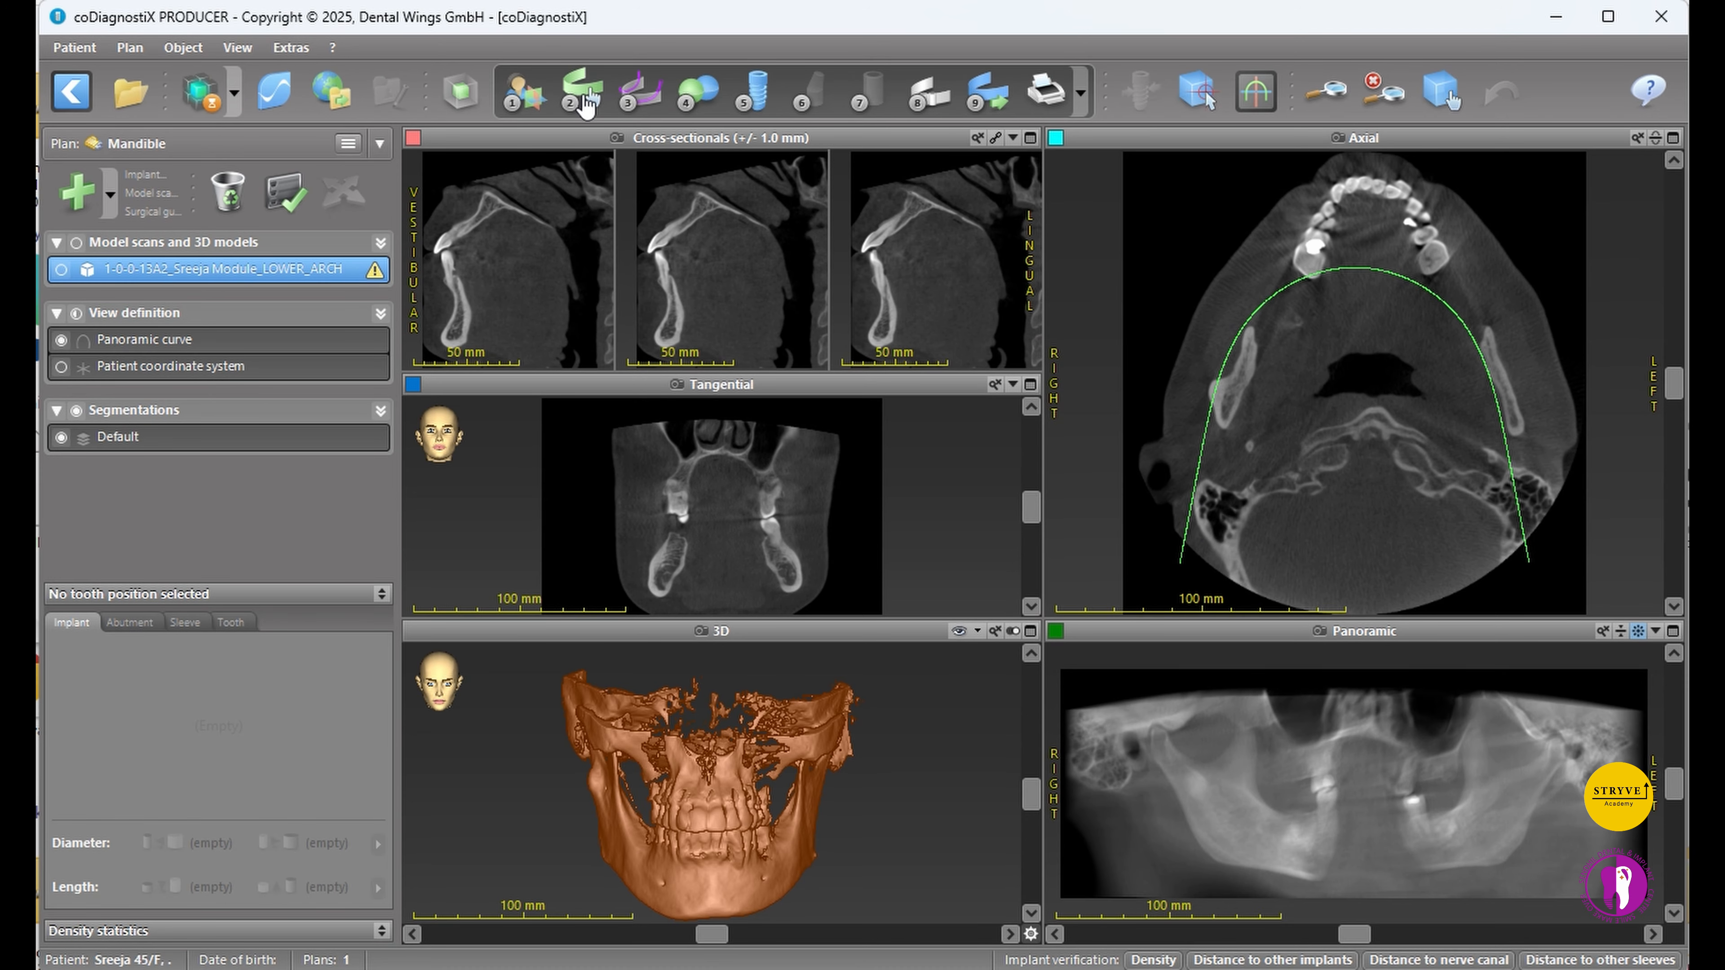
- Reshape the panoramic curve on axial slice 291, placing the incisal and side points on the lower teeth and bringing points 48 and 38 forward
click(586, 96)
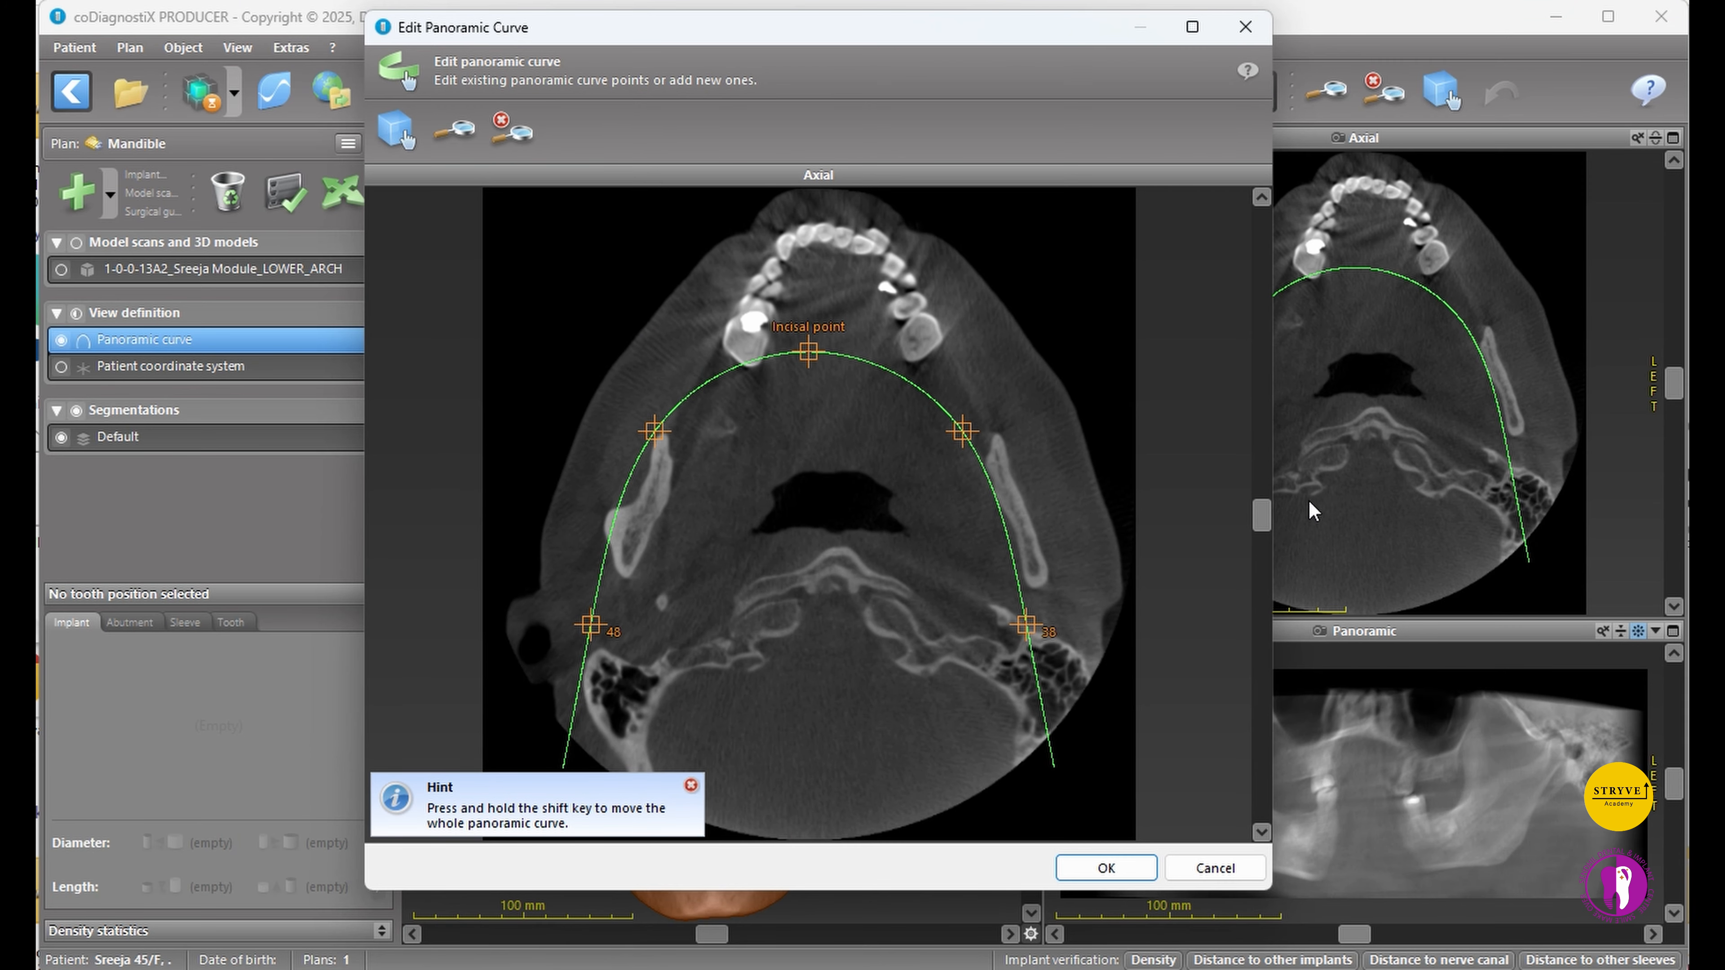
drag(1262, 516, 1260, 560)
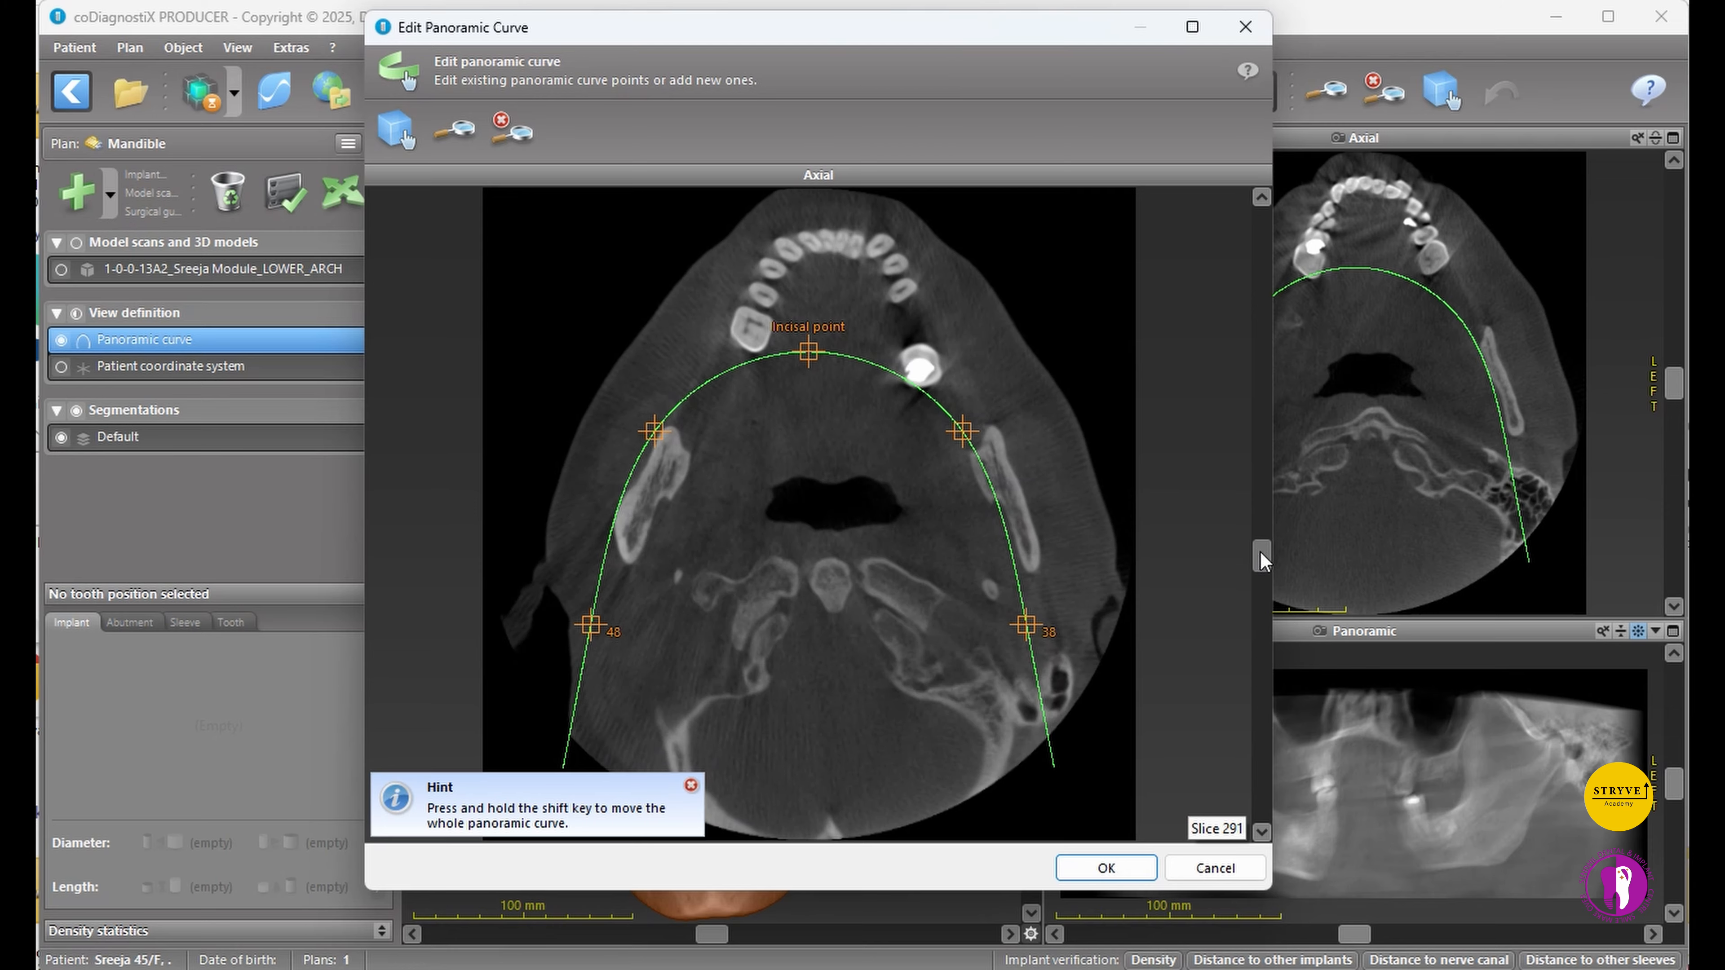
drag(808, 351, 833, 251)
drag(654, 430, 768, 286)
drag(944, 423, 909, 290)
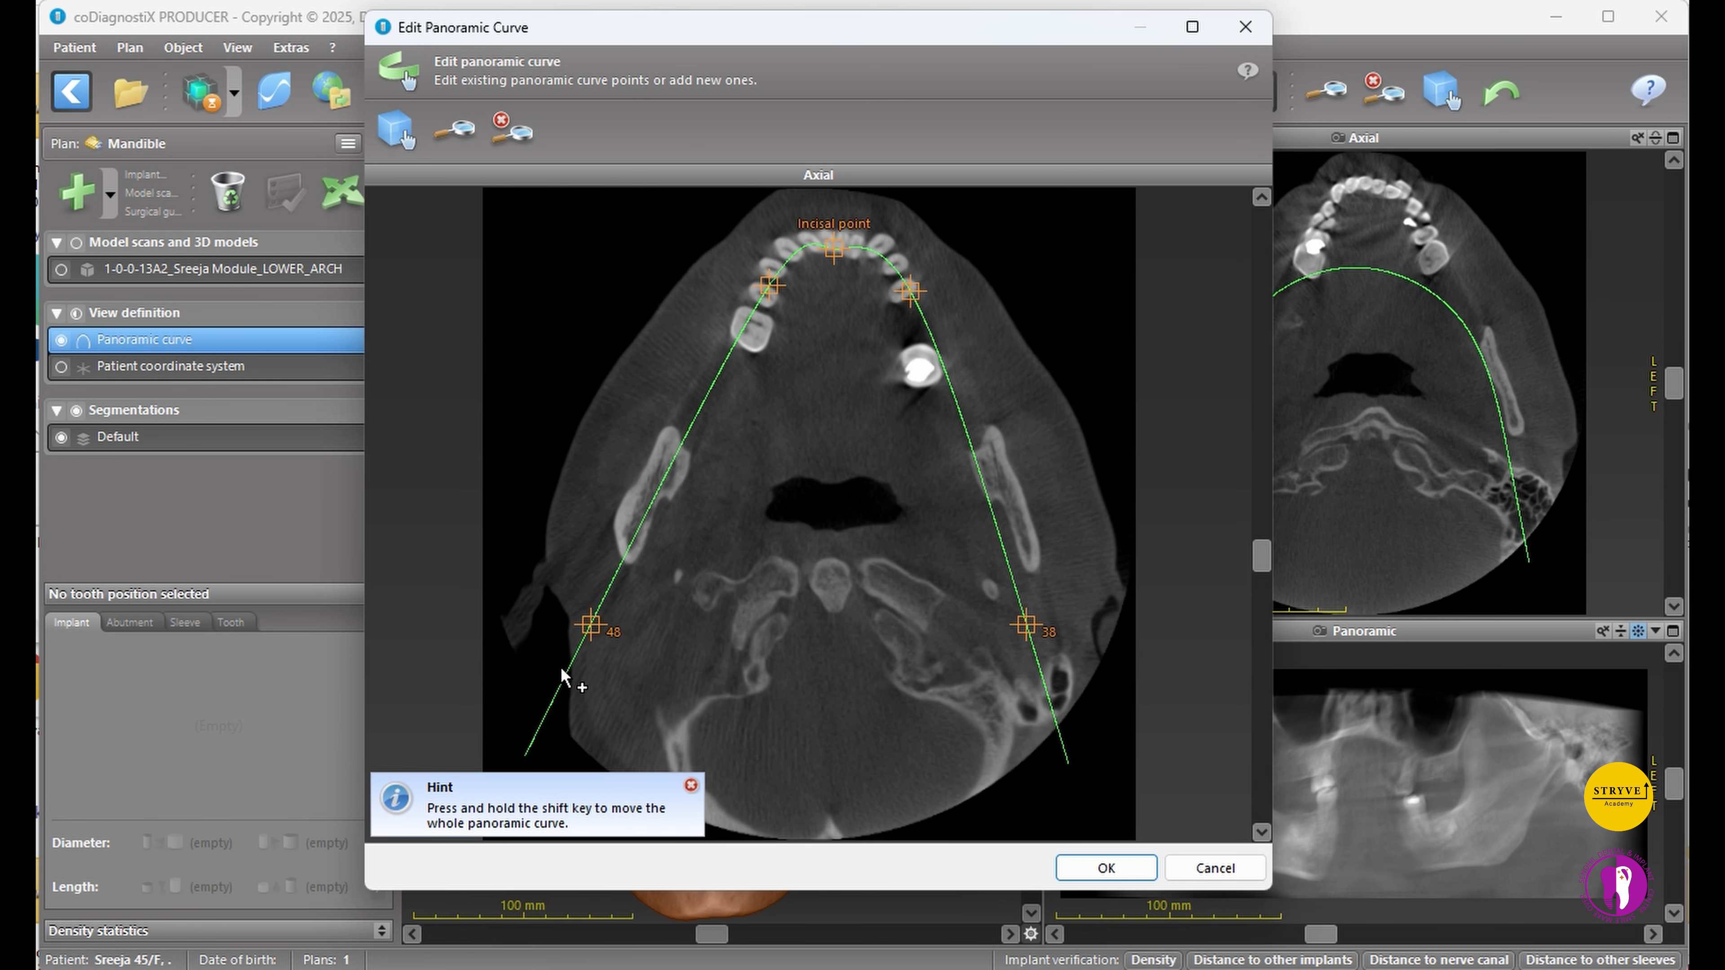
drag(590, 625, 689, 443)
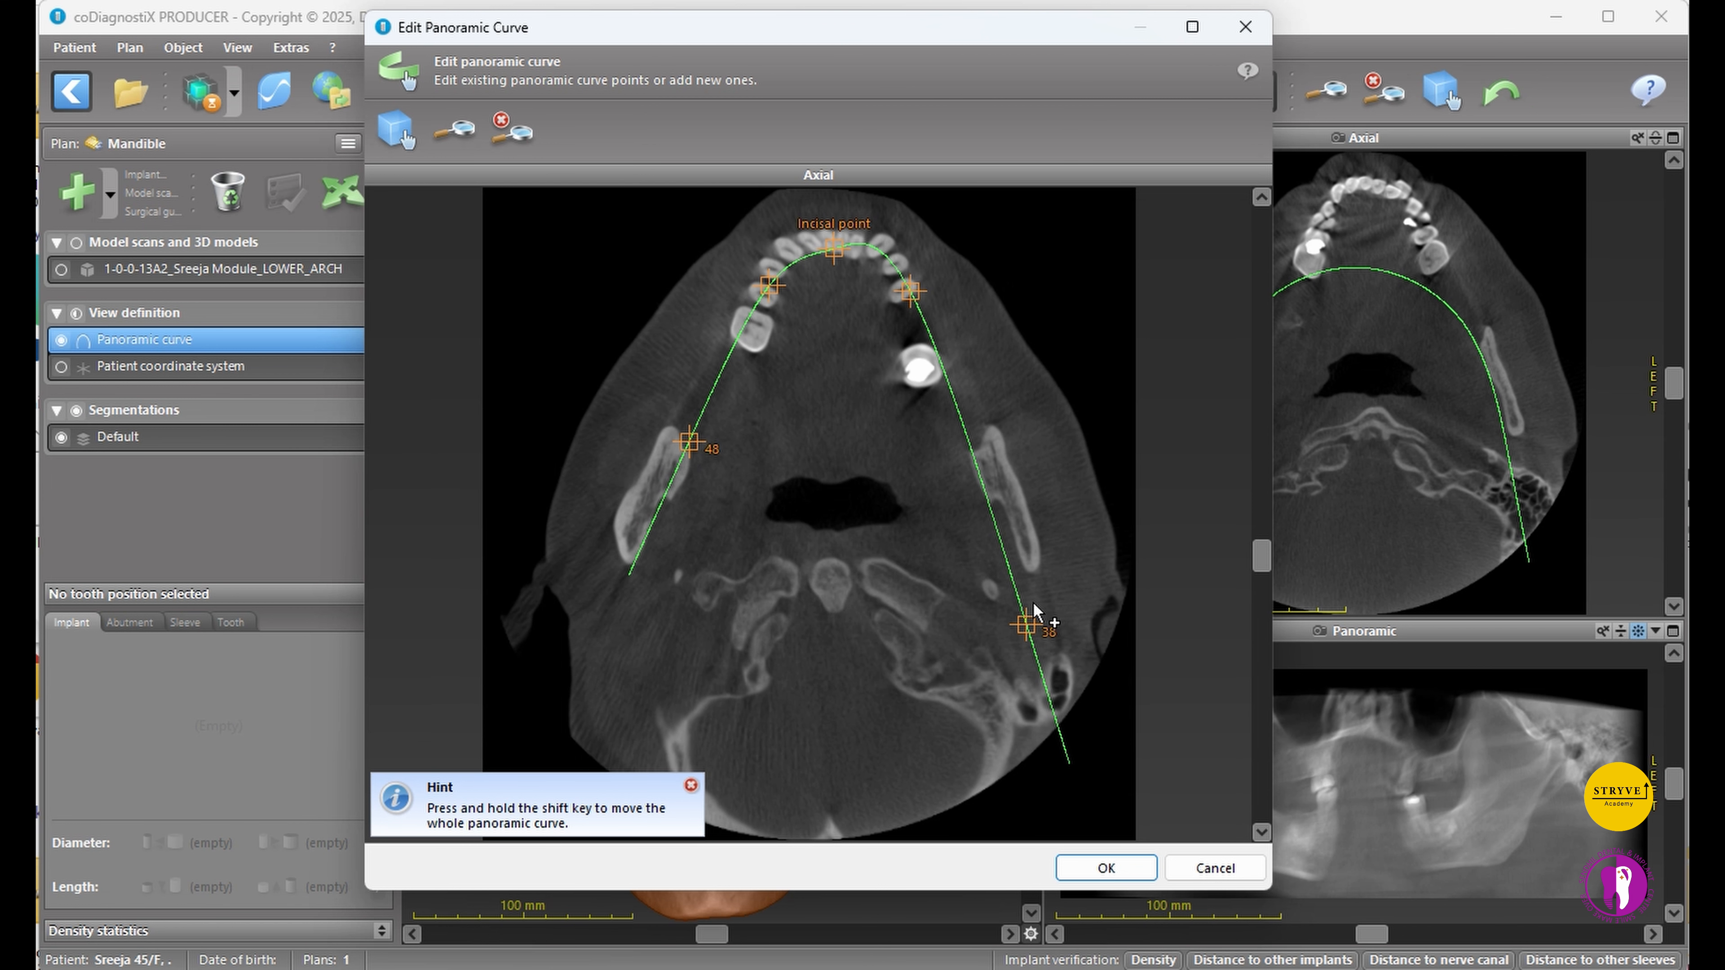
drag(1025, 624, 973, 433)
click(1104, 868)
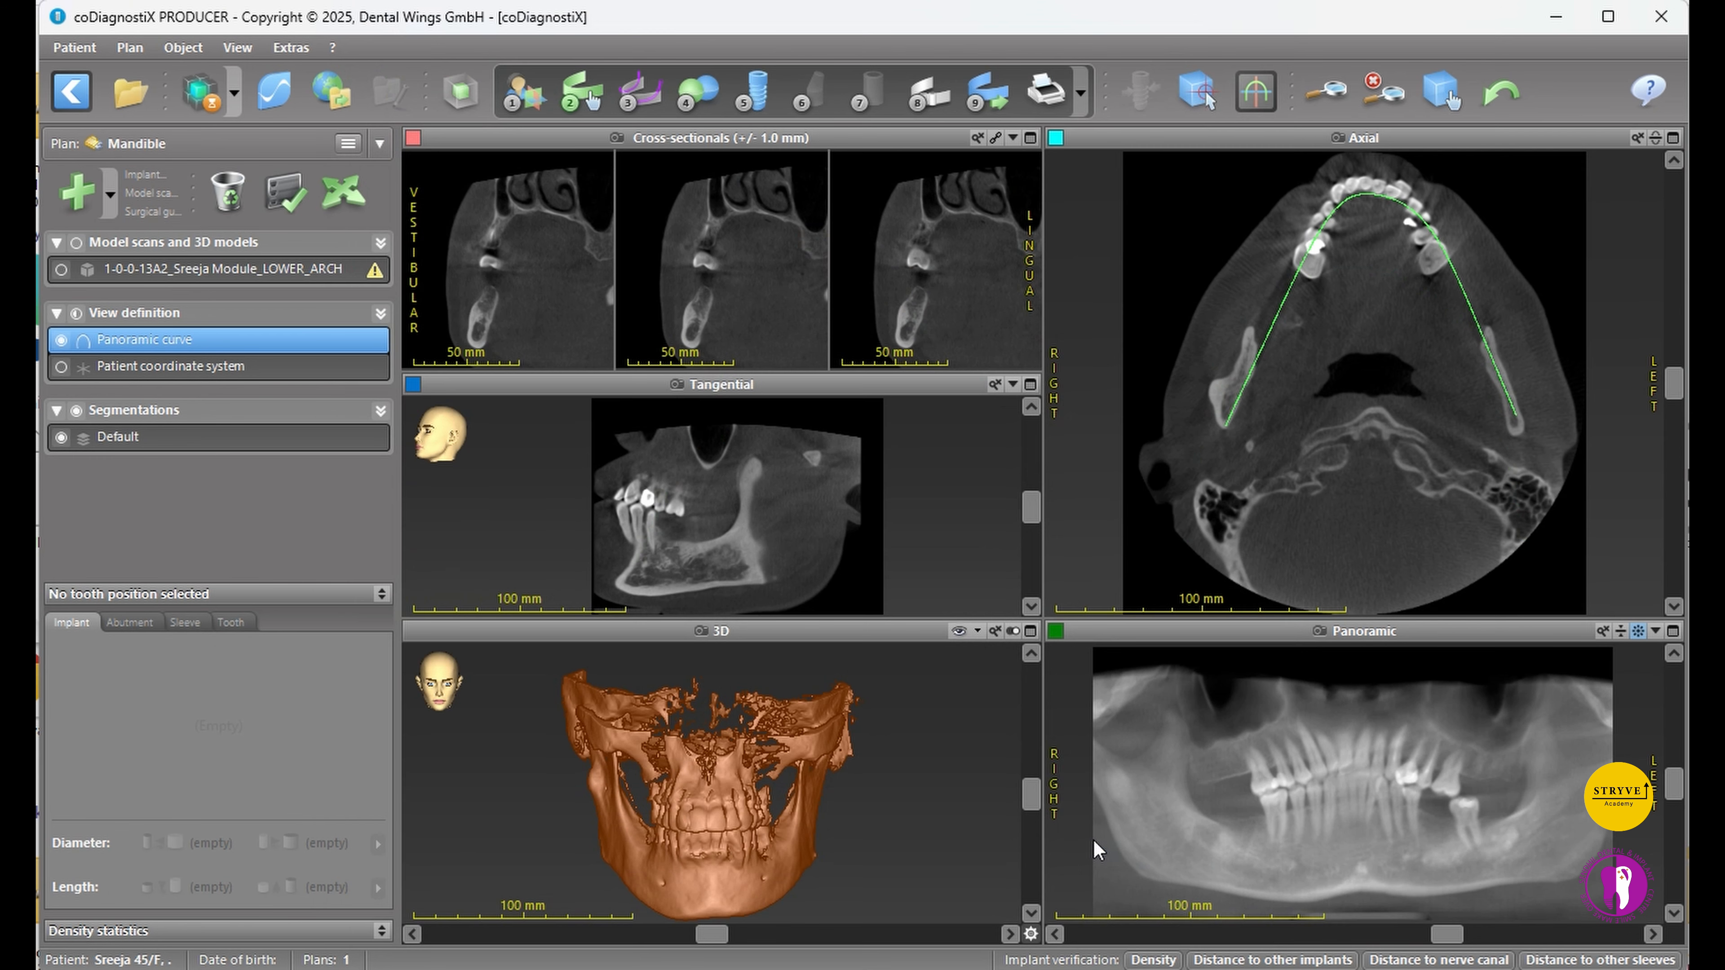
click(1672, 631)
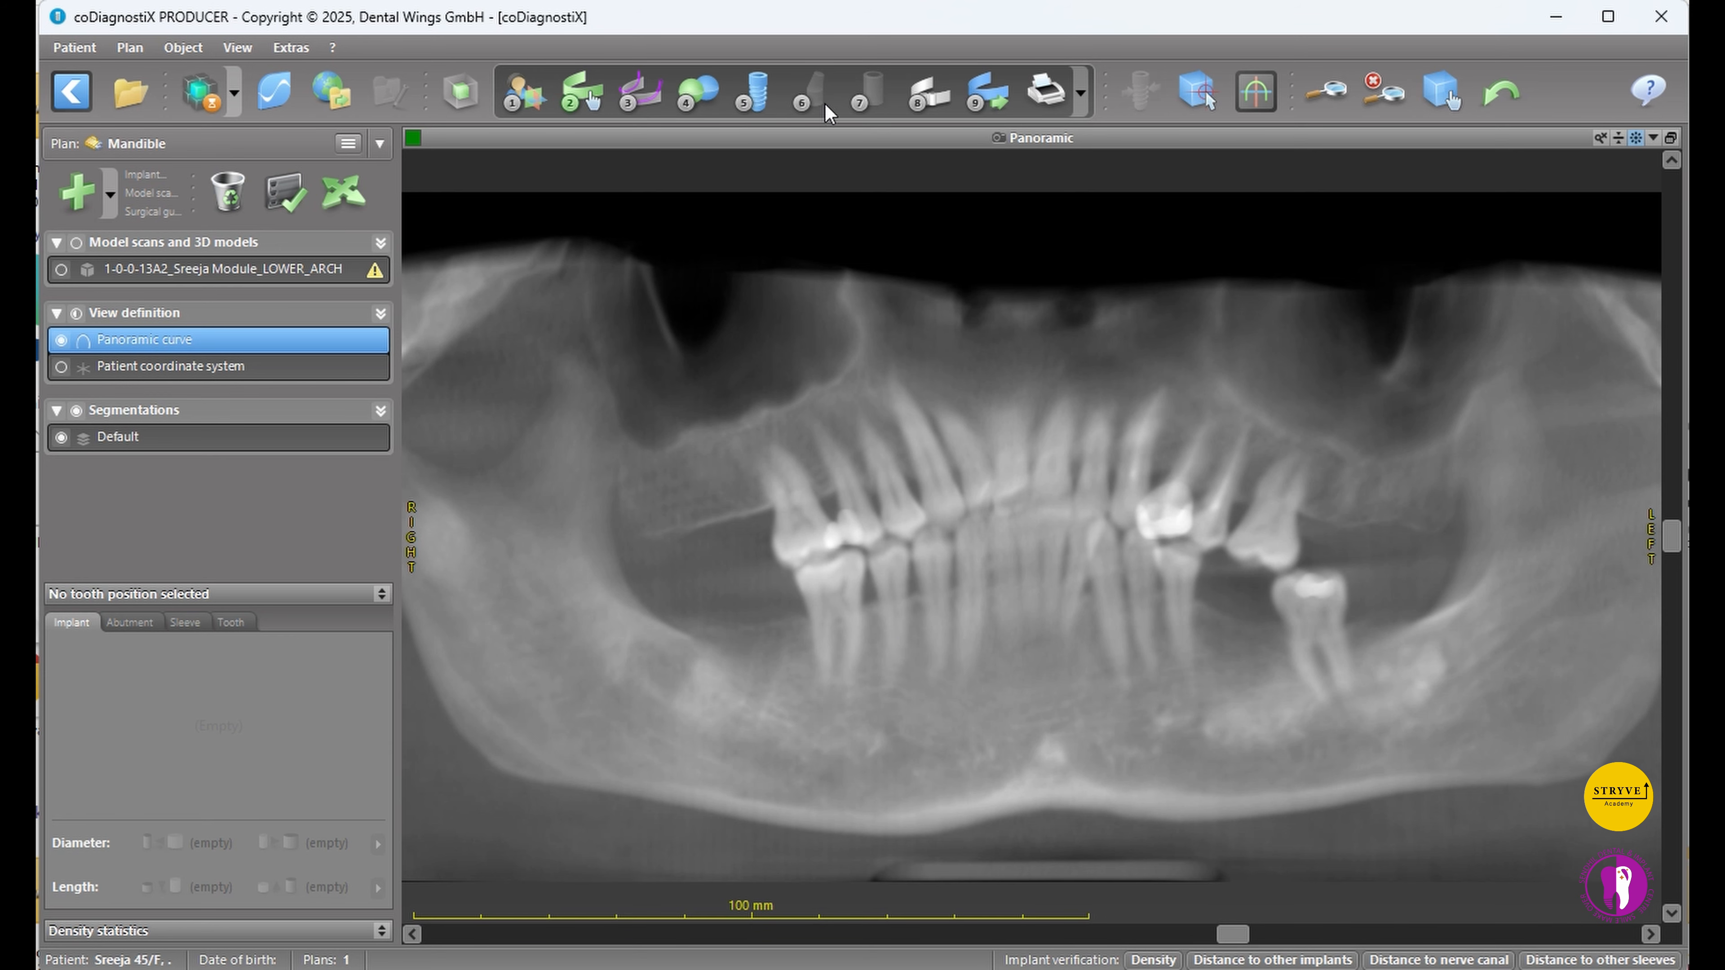
click(758, 103)
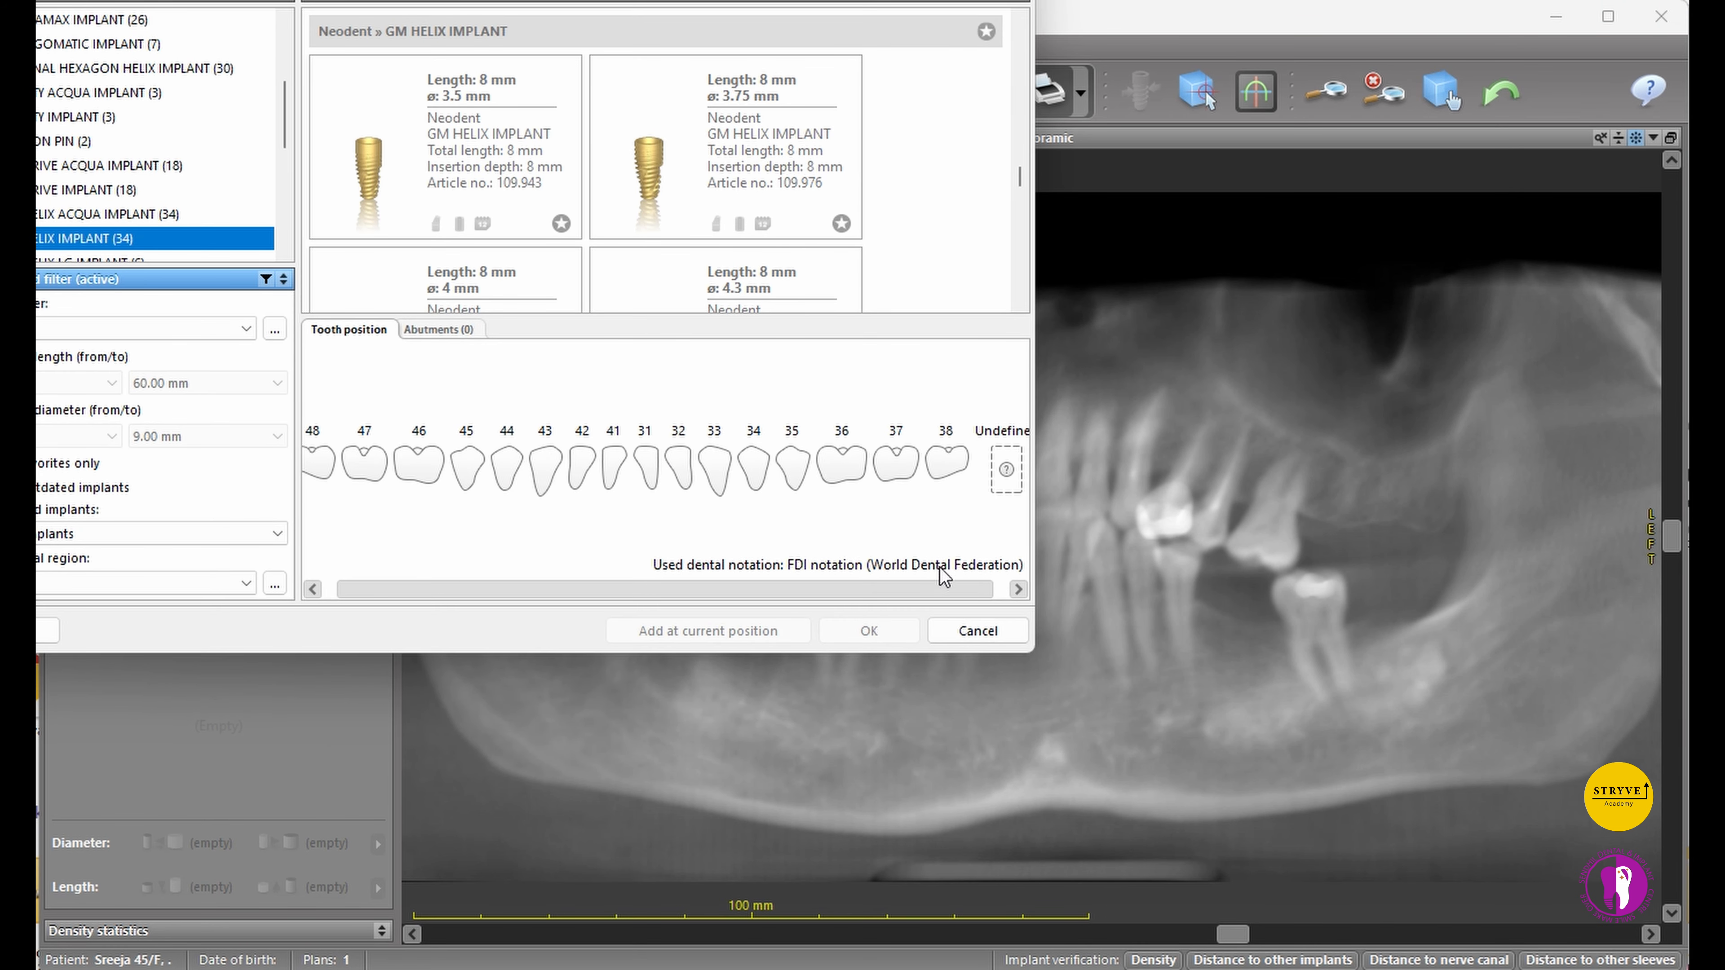
click(978, 631)
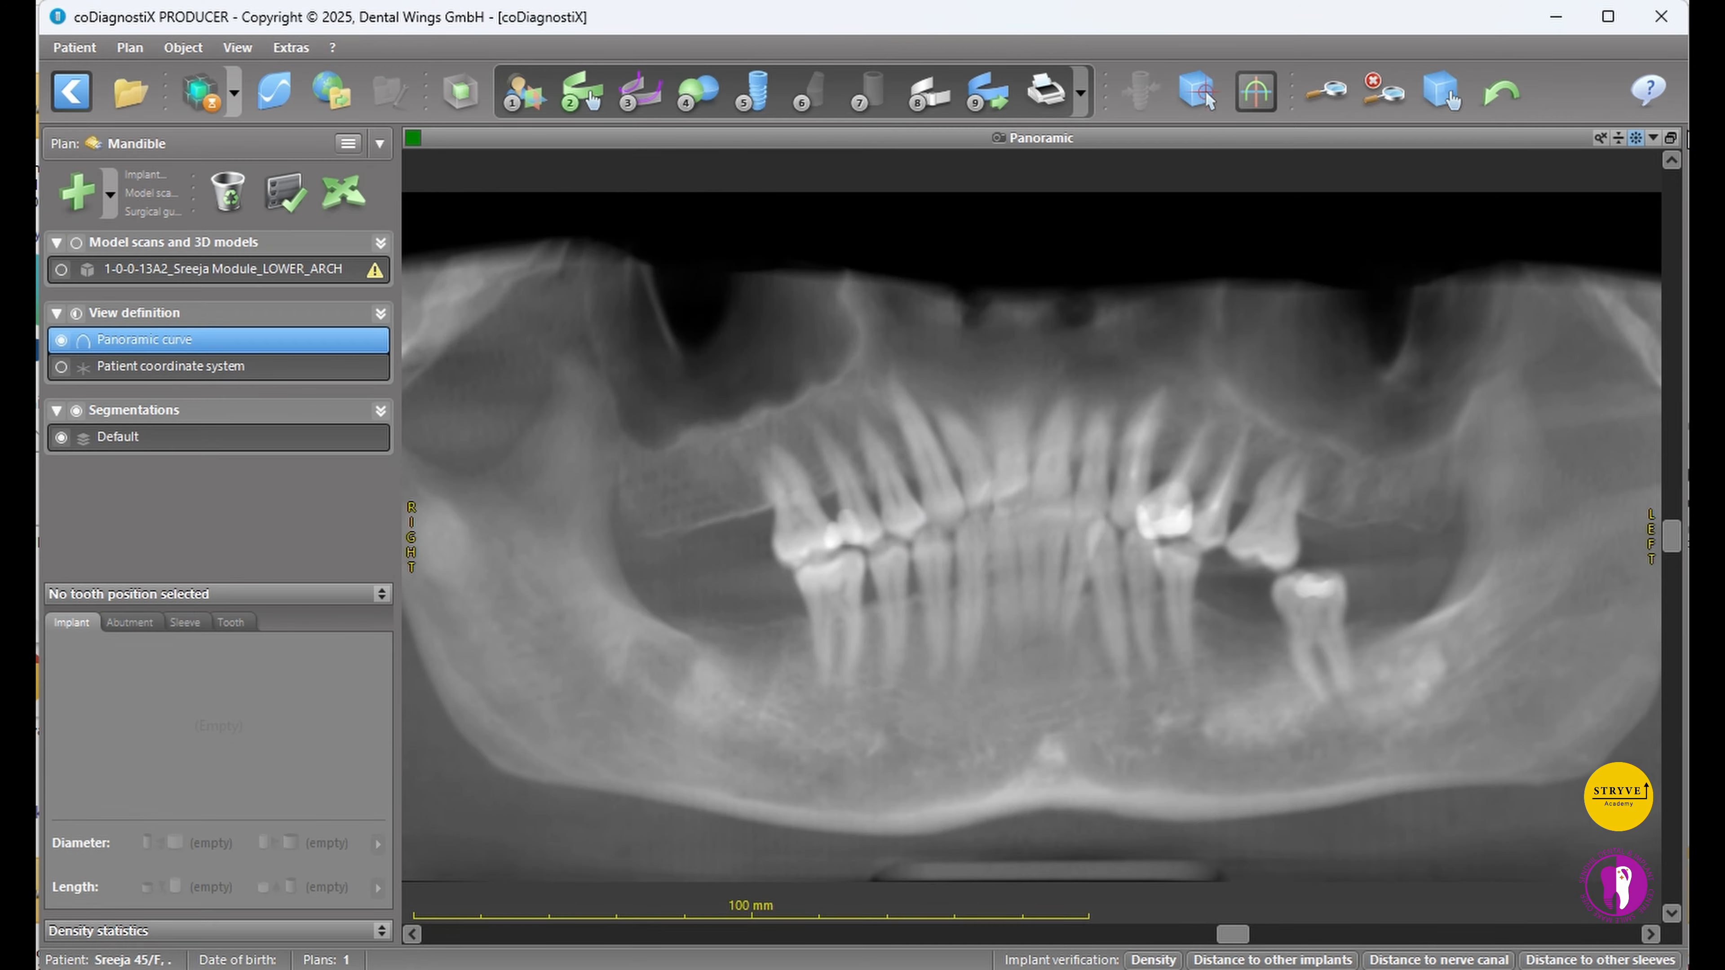
click(1670, 138)
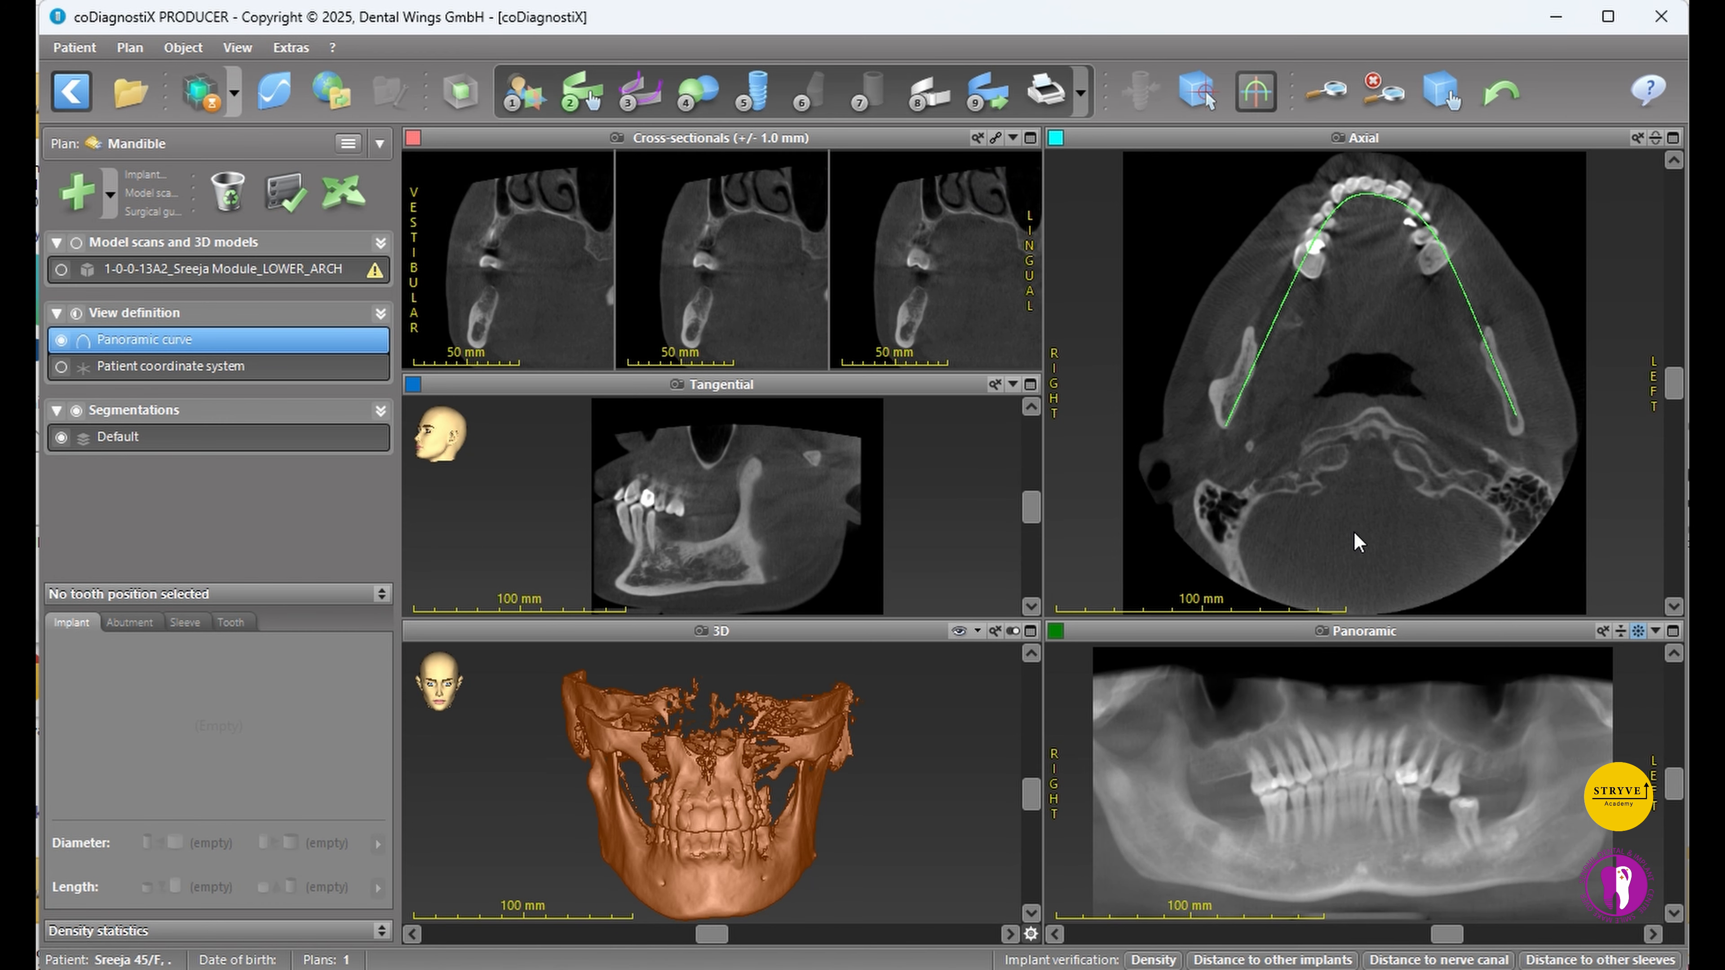
- Turn on the view reference lines and inspect the enlarged cross-sectionals together with the tangential view of the mandible
click(1199, 95)
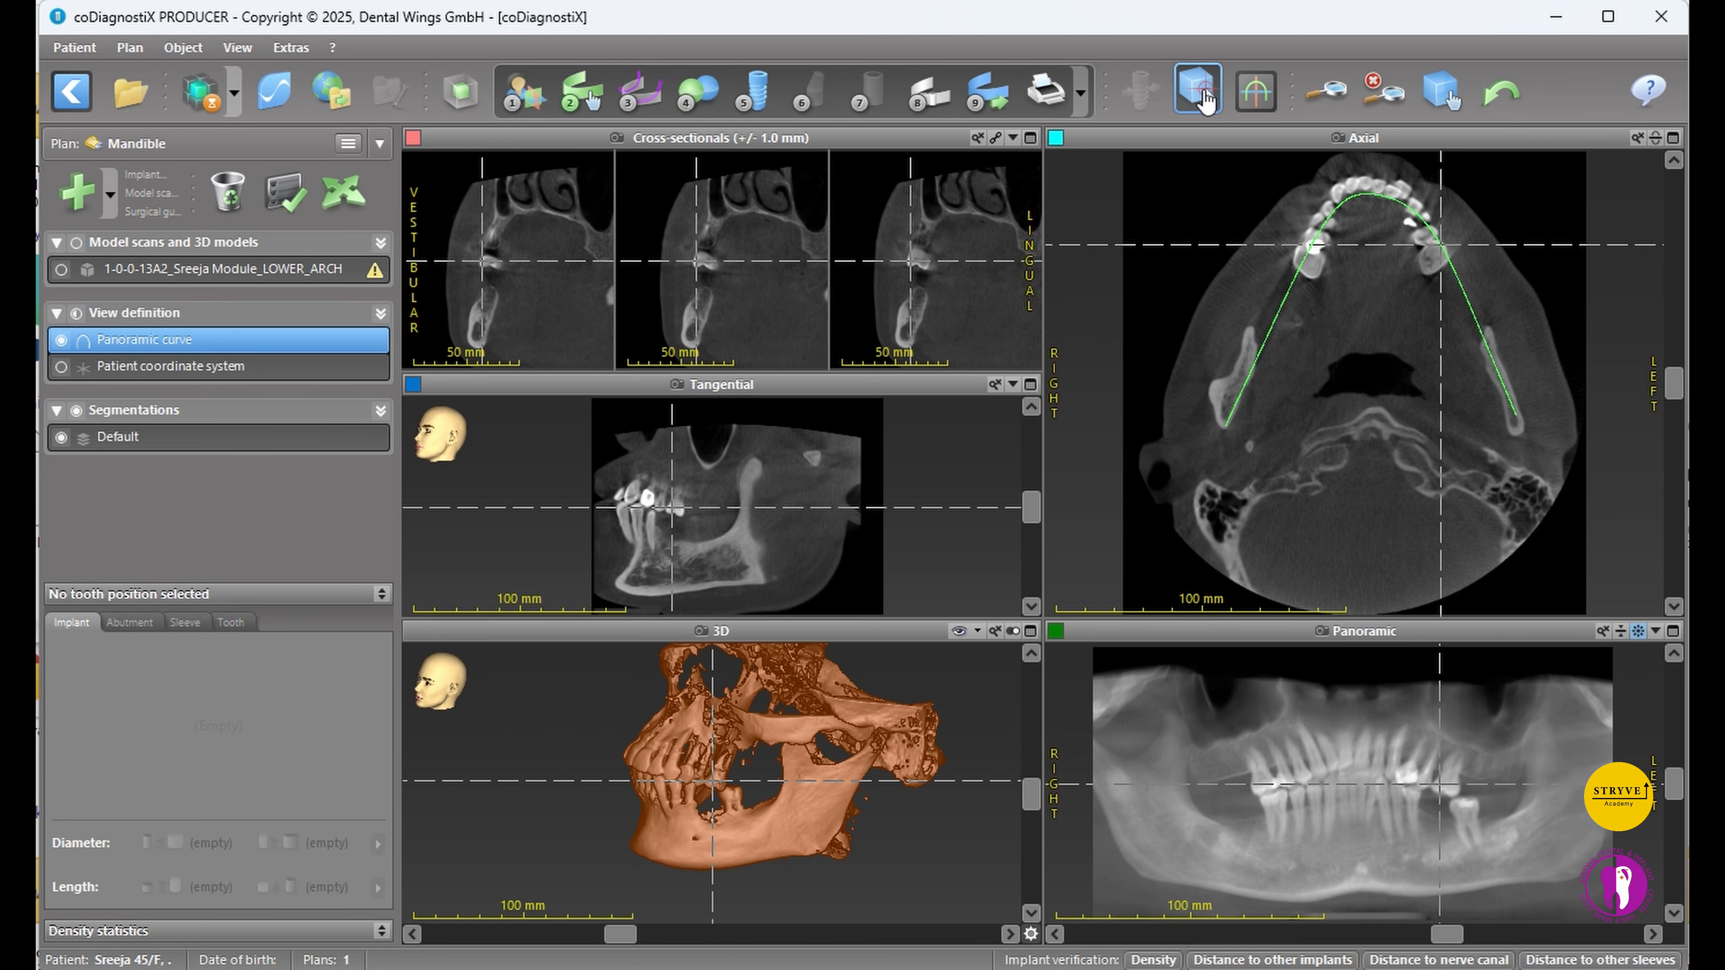
click(1255, 92)
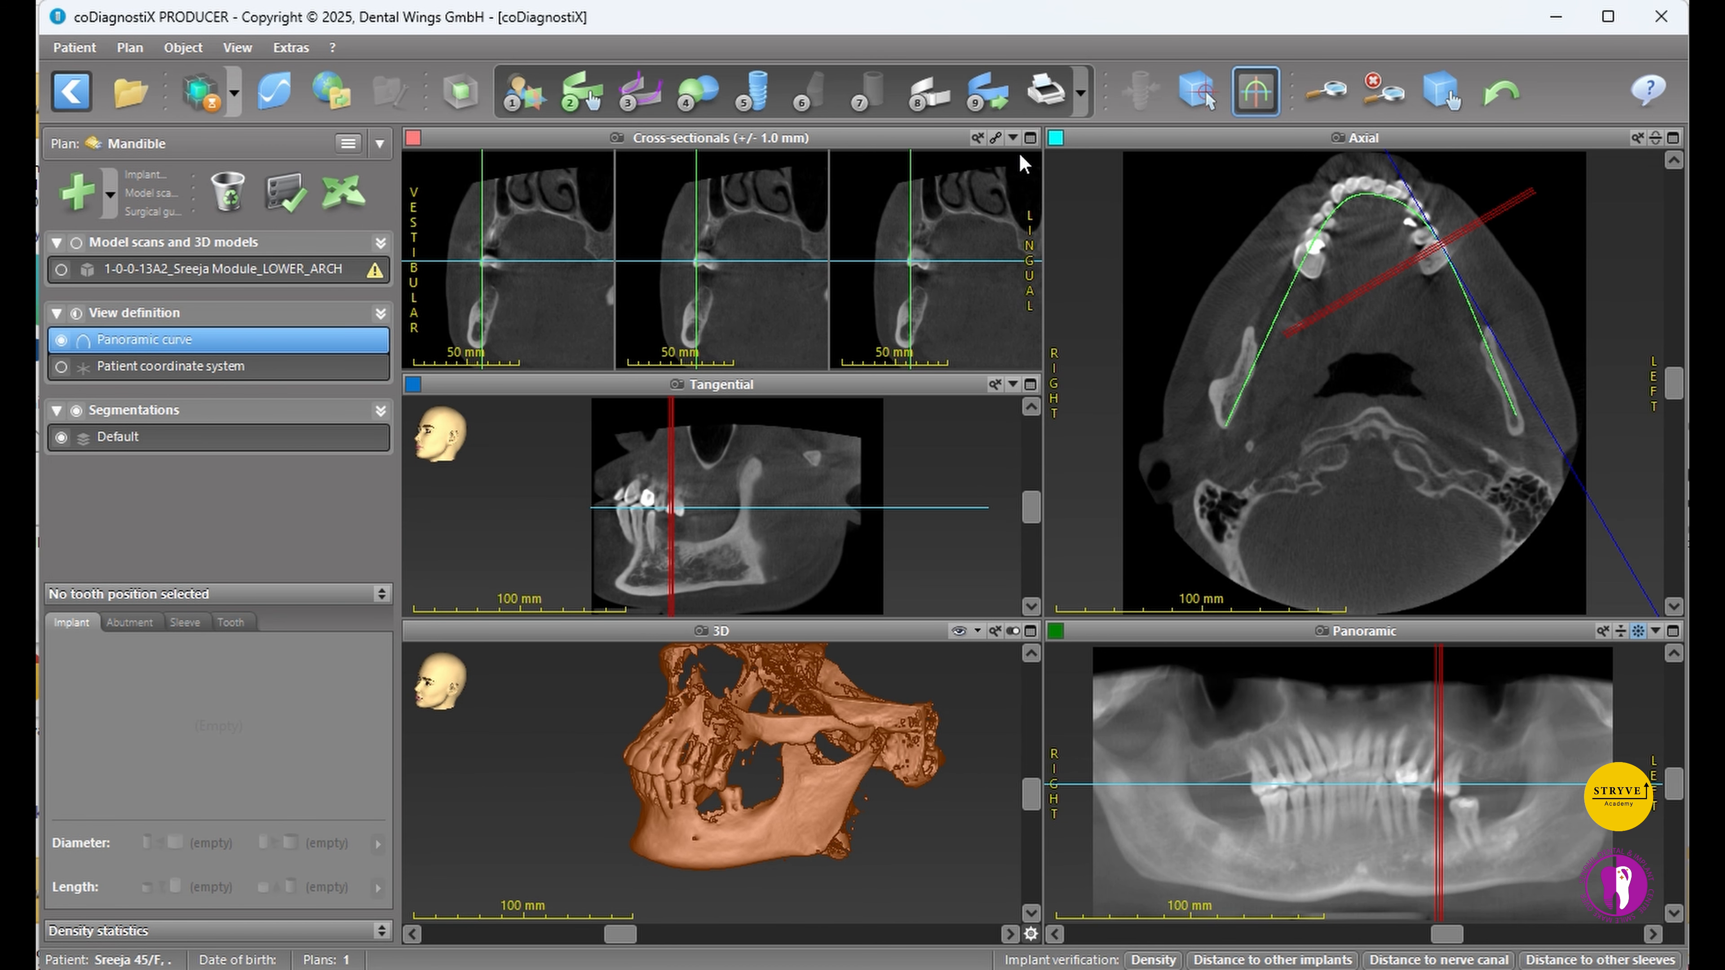
click(1030, 139)
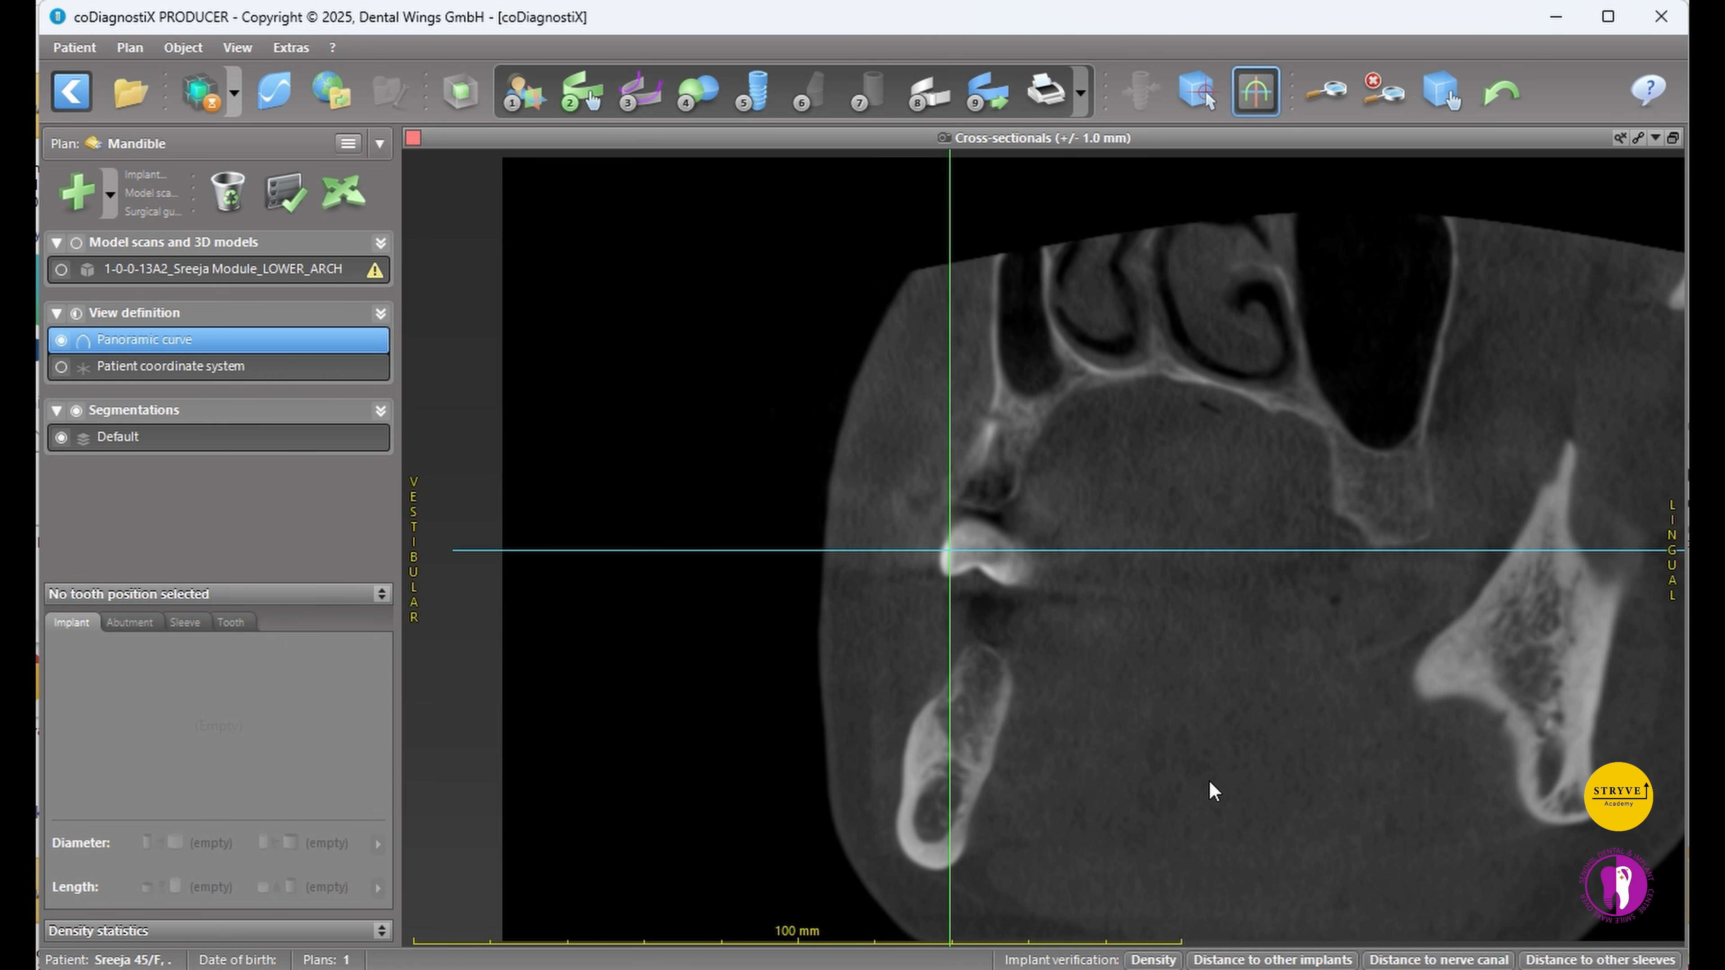
click(1655, 137)
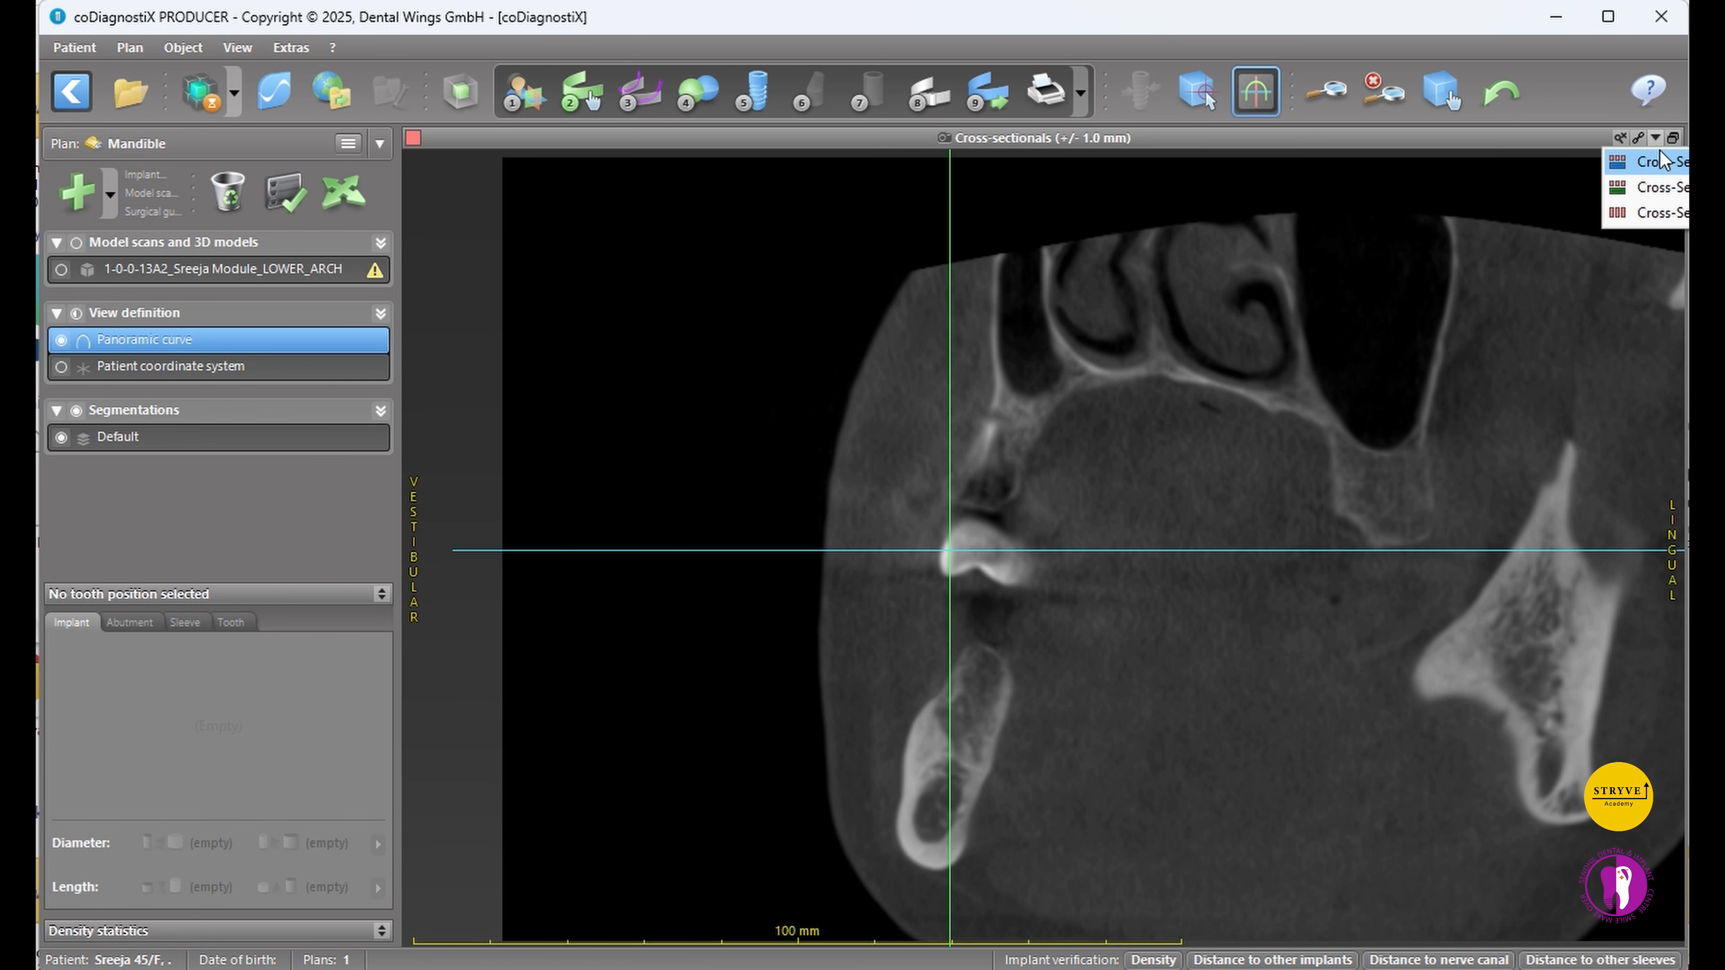
click(1662, 187)
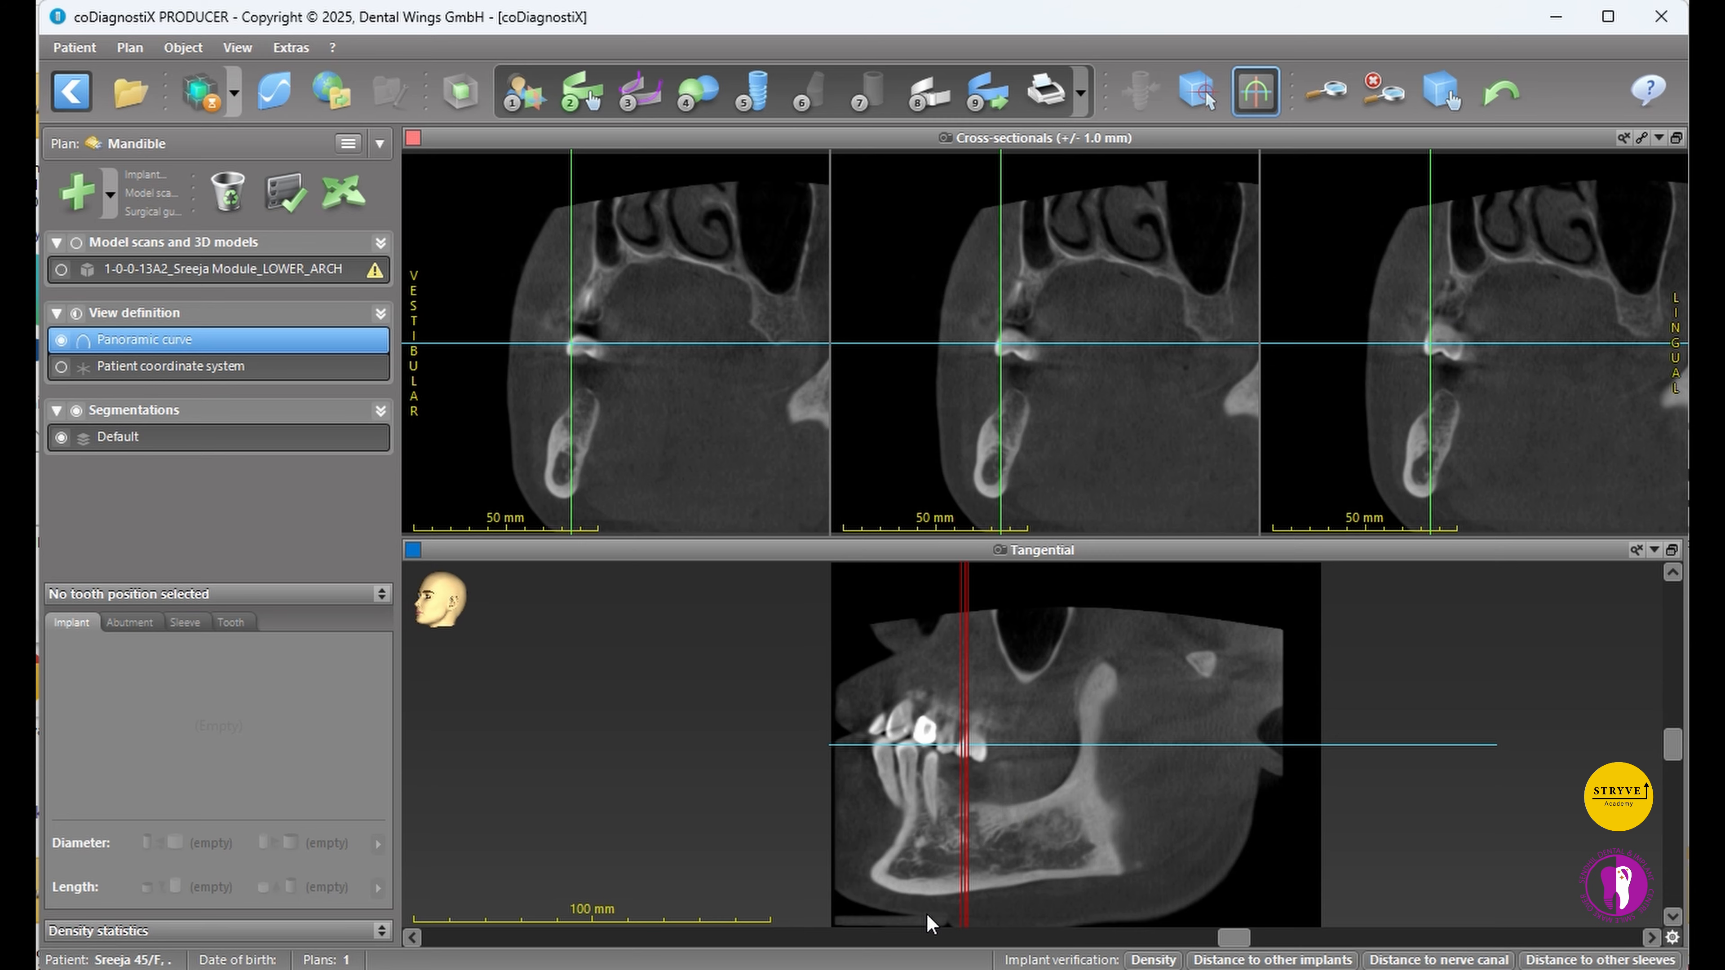
mouse_move(1673, 744)
mouse_down()
mouse_move(1678, 788)
mouse_move(1674, 757)
mouse_up()
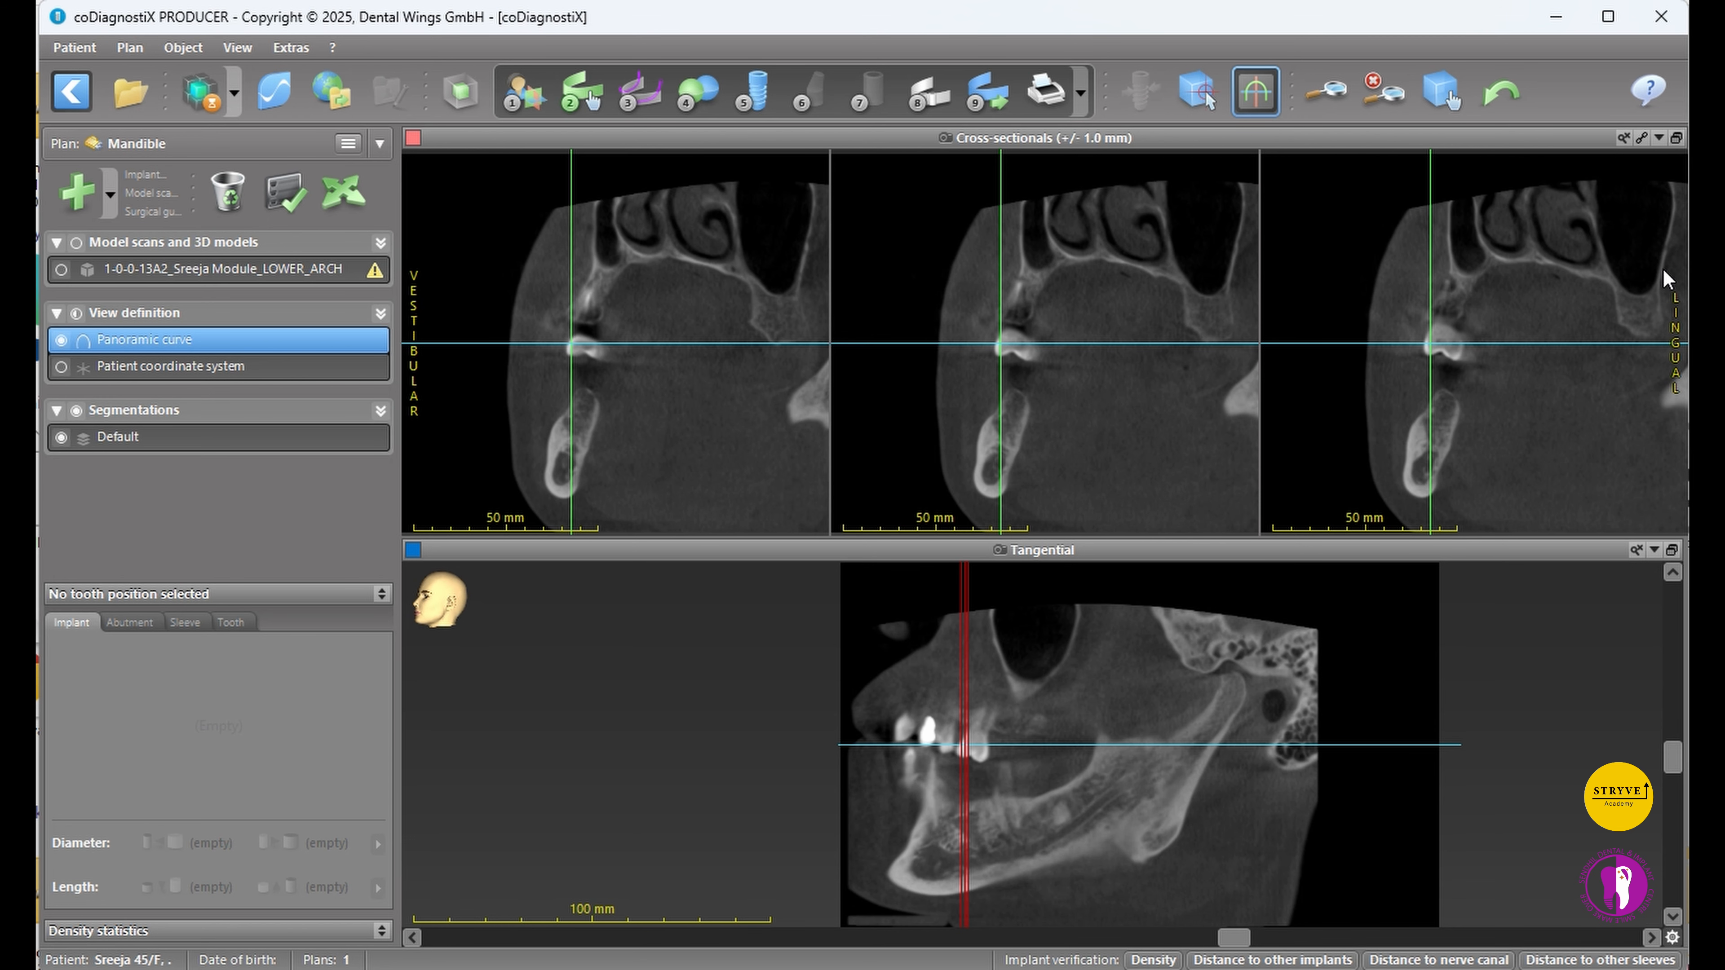
- Hide the reference lines and switch the layout to cross-sectionals combined with the panoramic view
click(1256, 93)
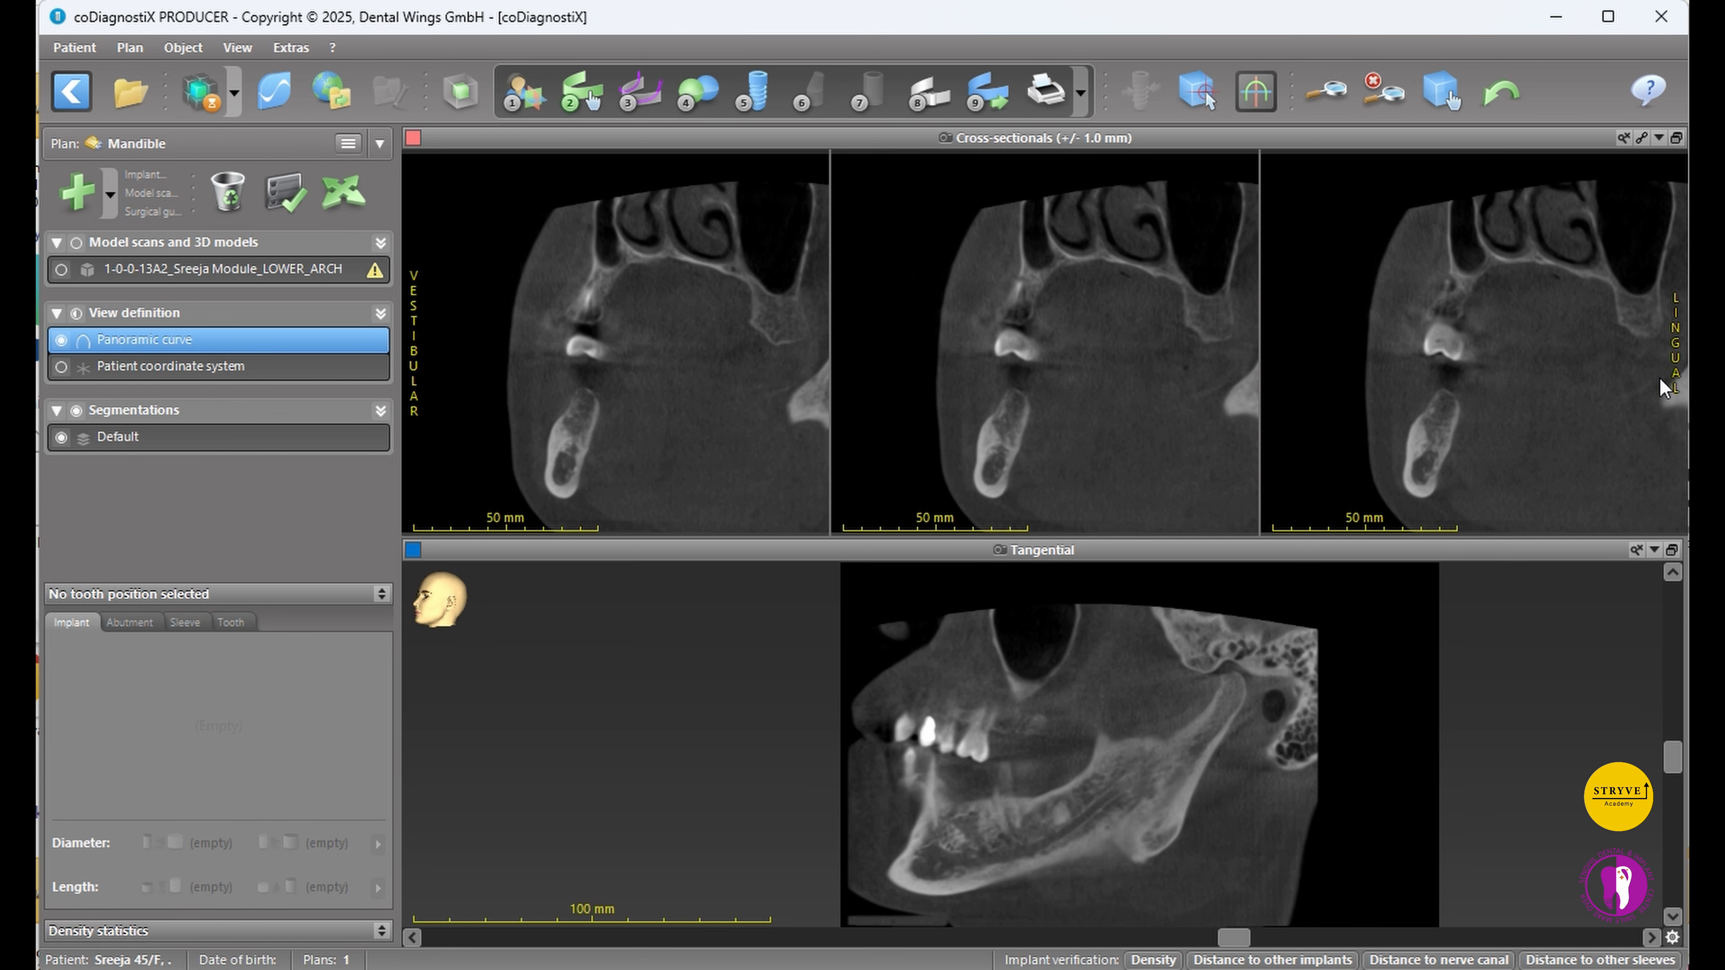
click(1659, 138)
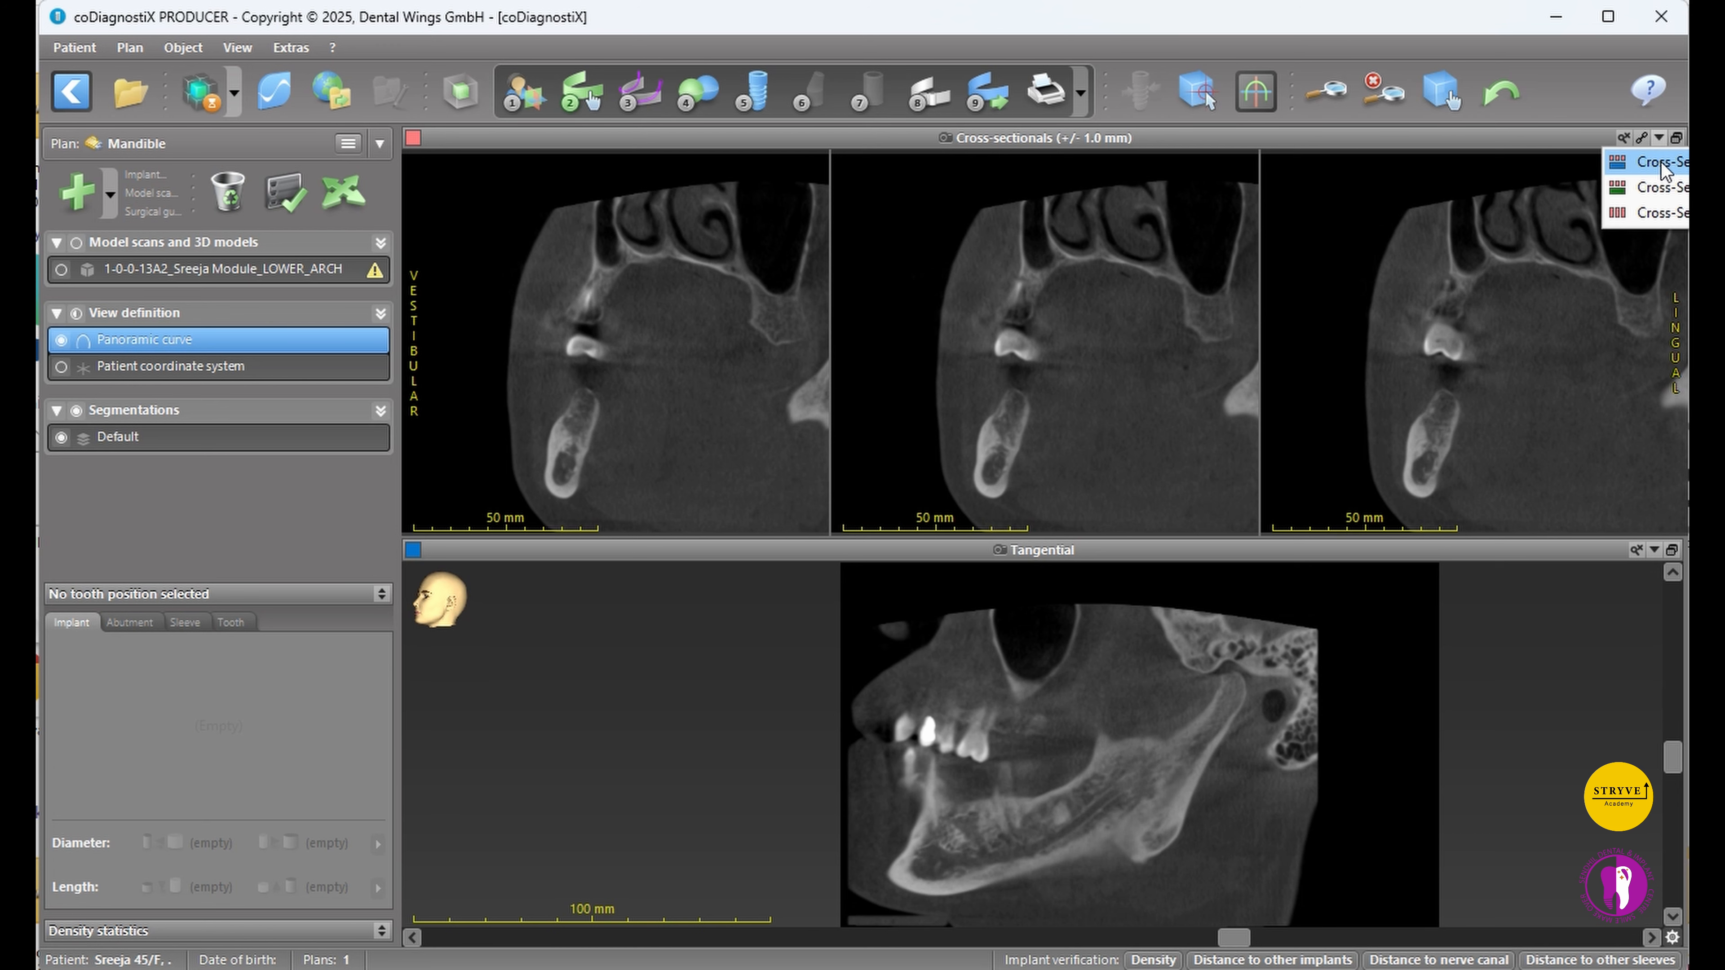
click(1662, 187)
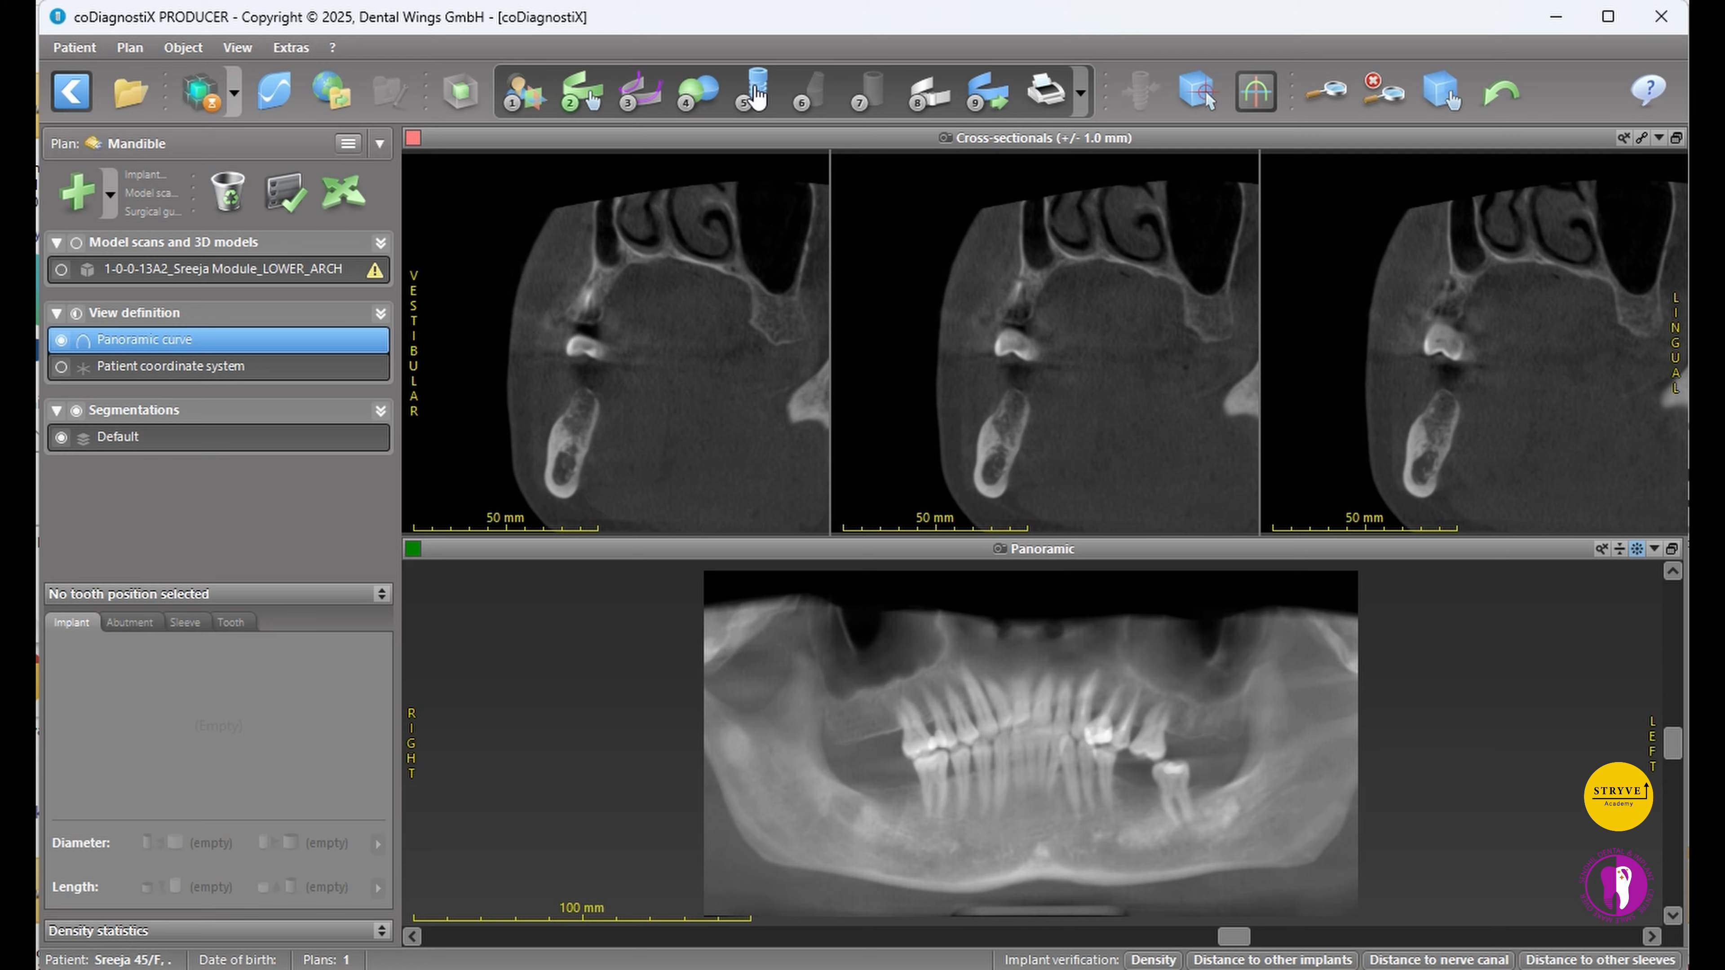
- Add a distance measurement across the crest of the mandibular ridge in the third cross-section
click(114, 205)
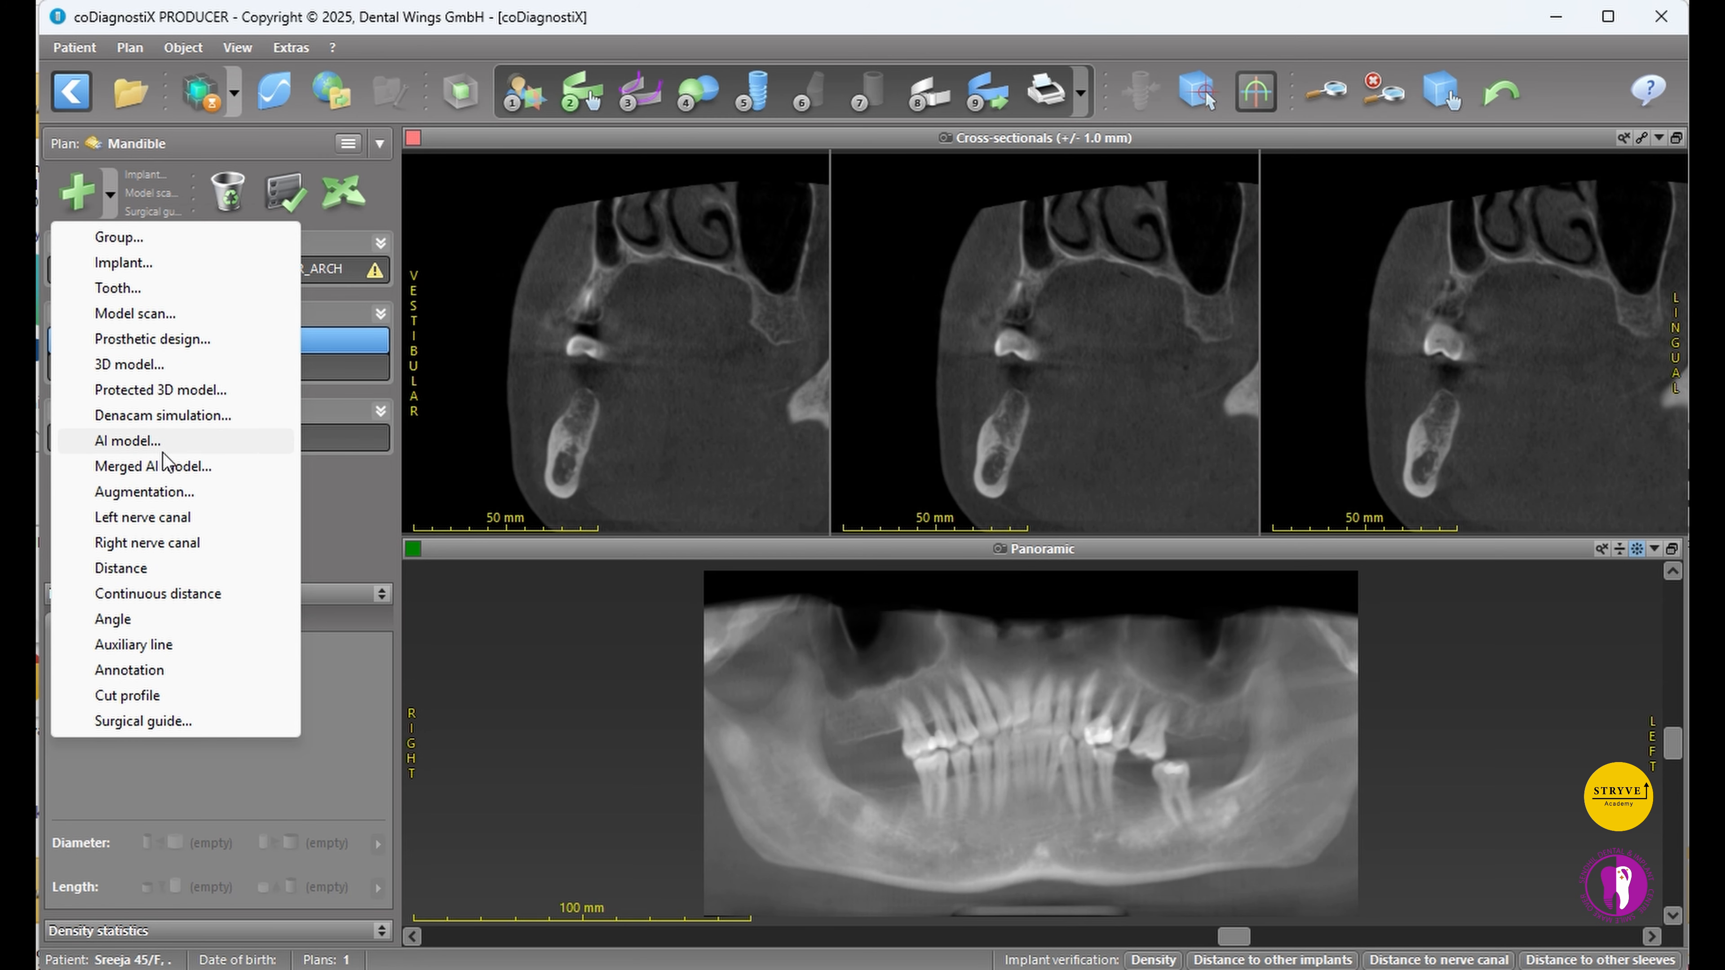
click(154, 575)
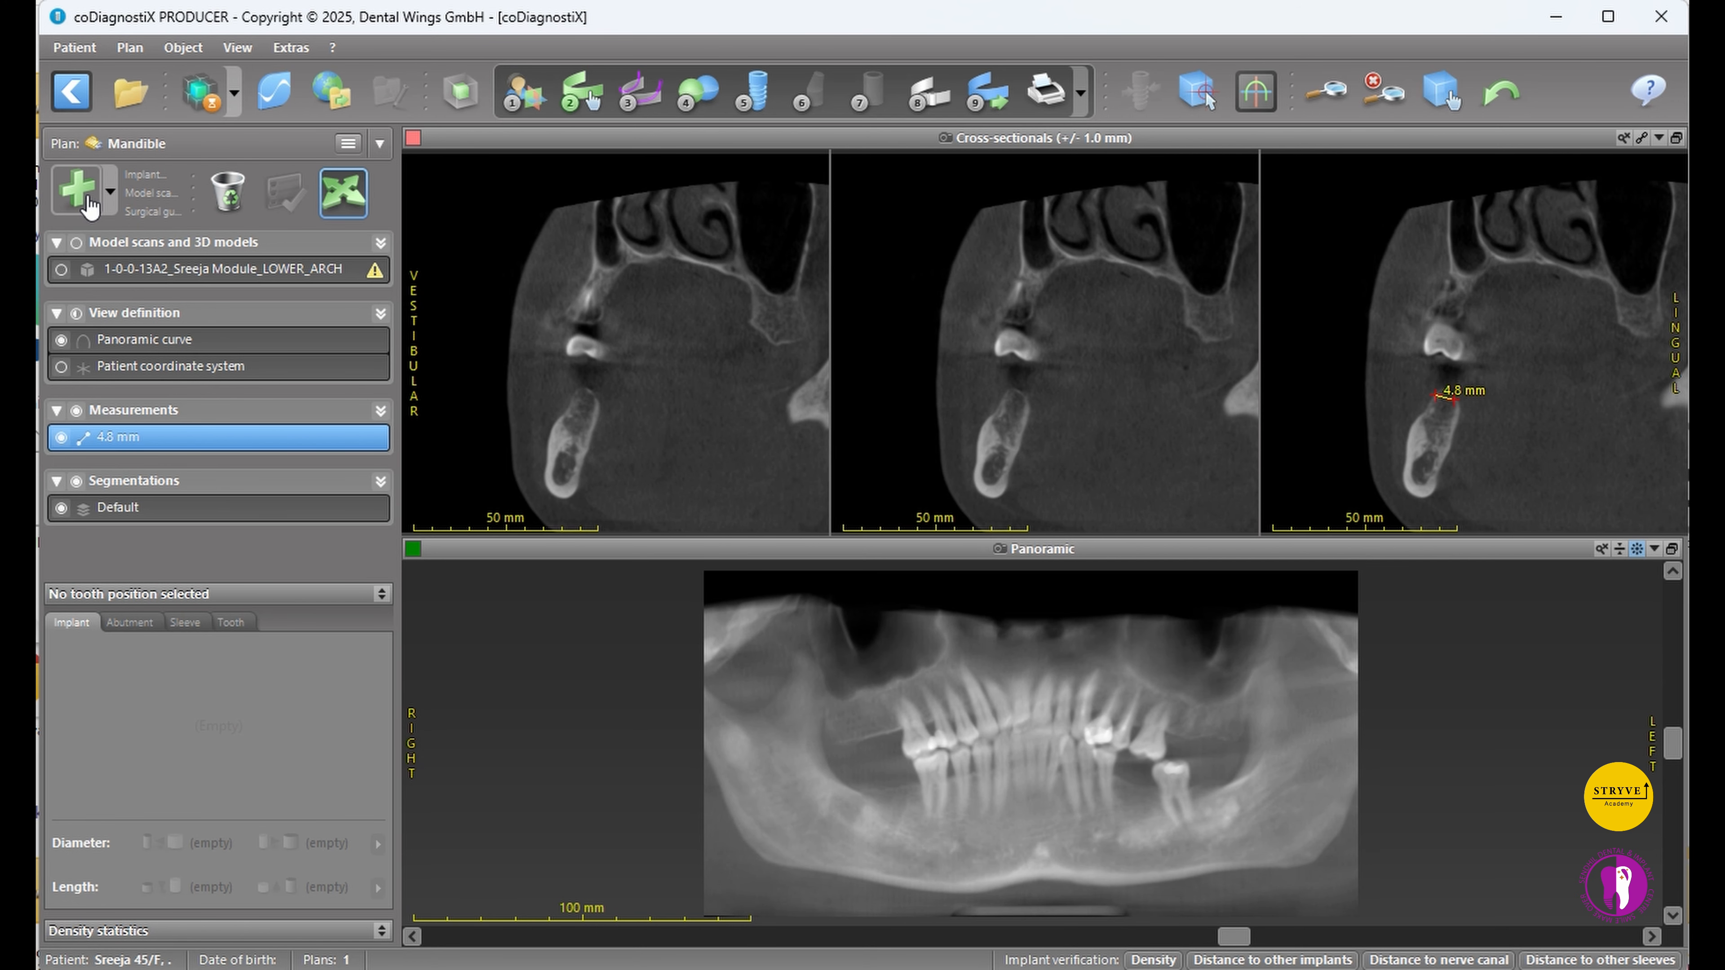
- Add a distance measurement along the height of the mandibular ridge, from inside the bone up to the crest, in the third cross-section
click(76, 193)
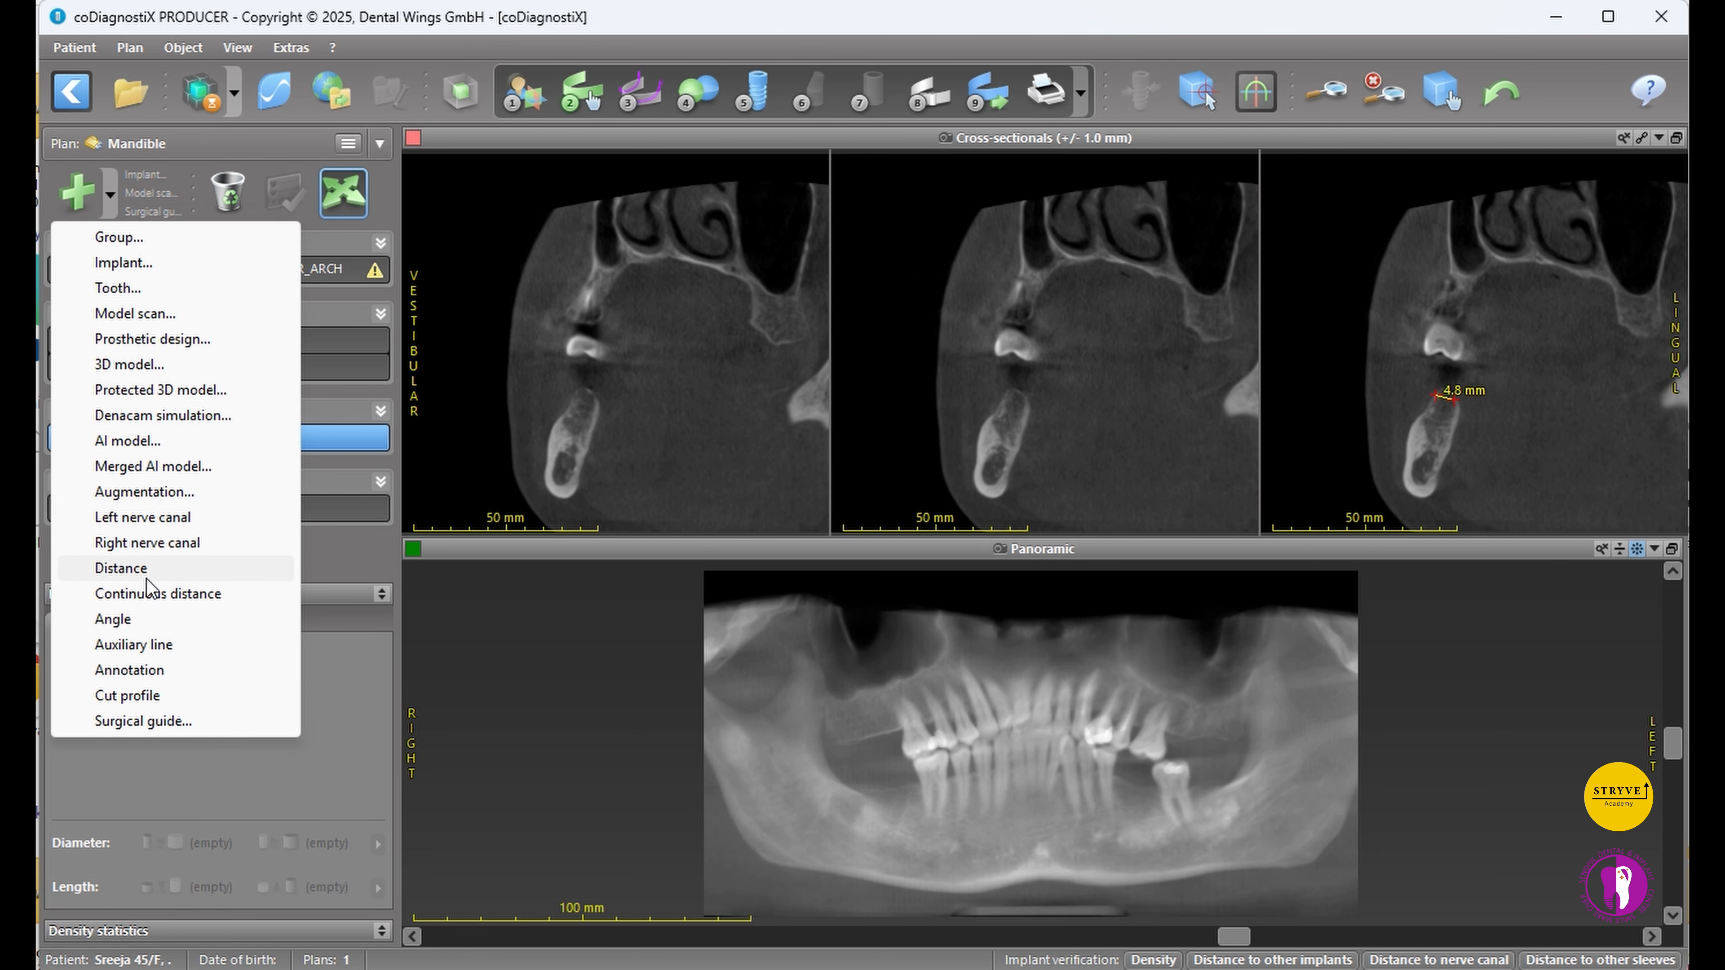
click(136, 570)
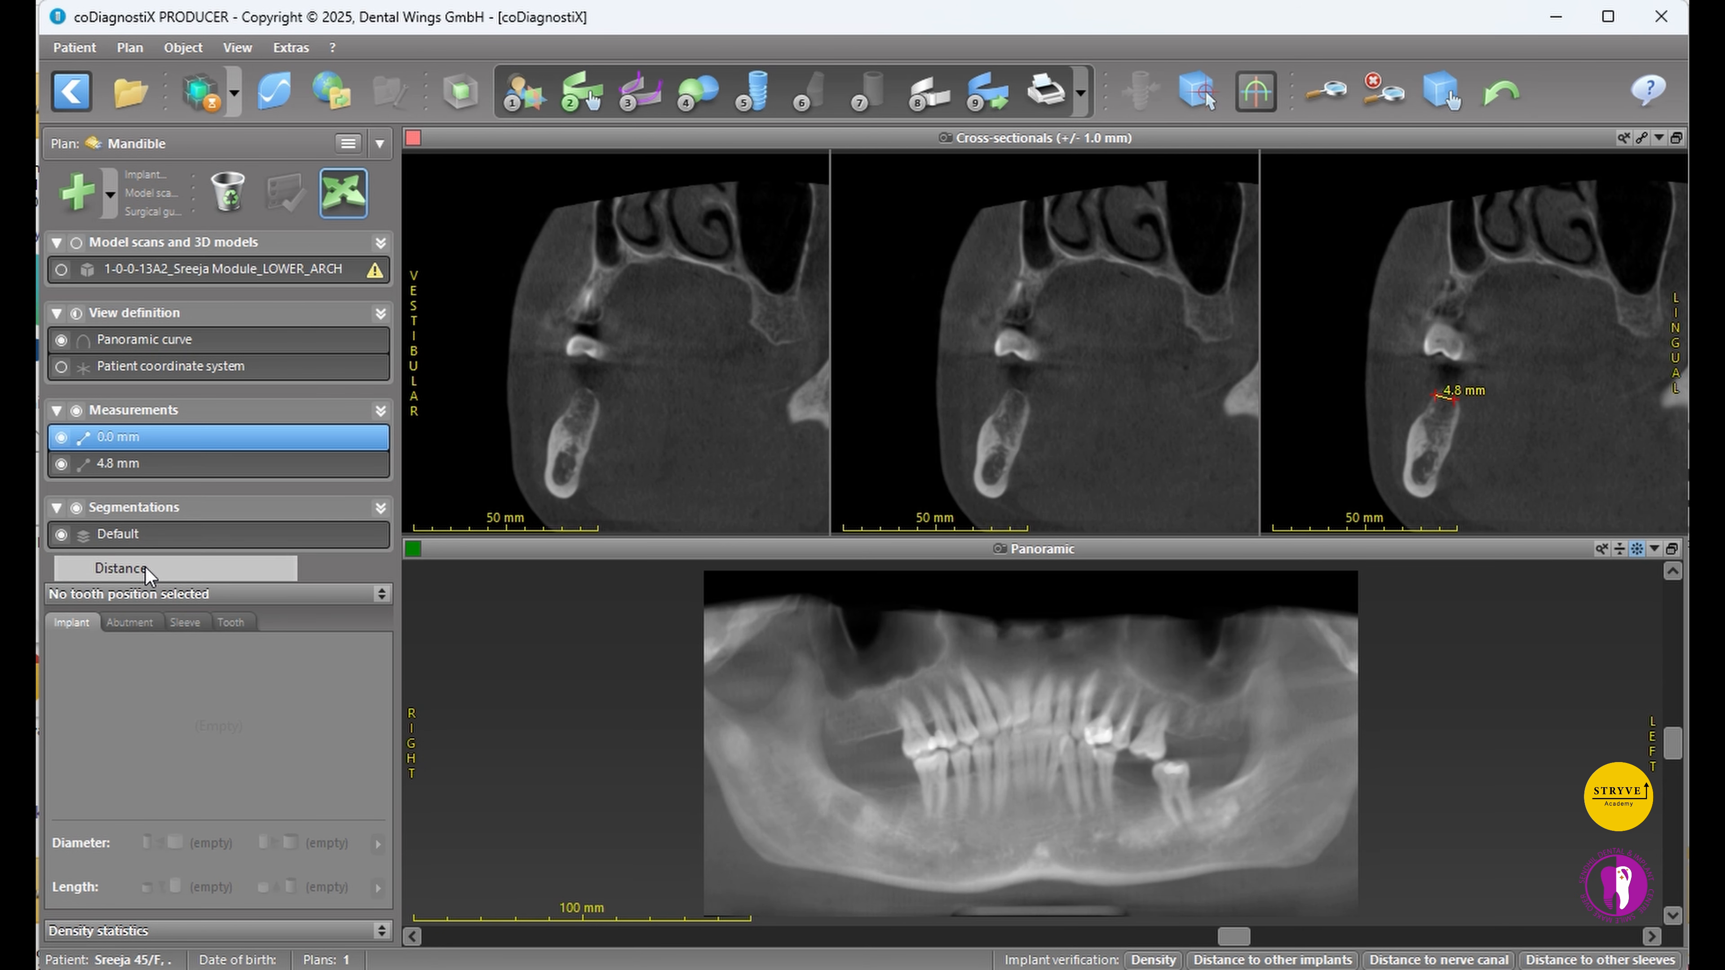
click(1433, 455)
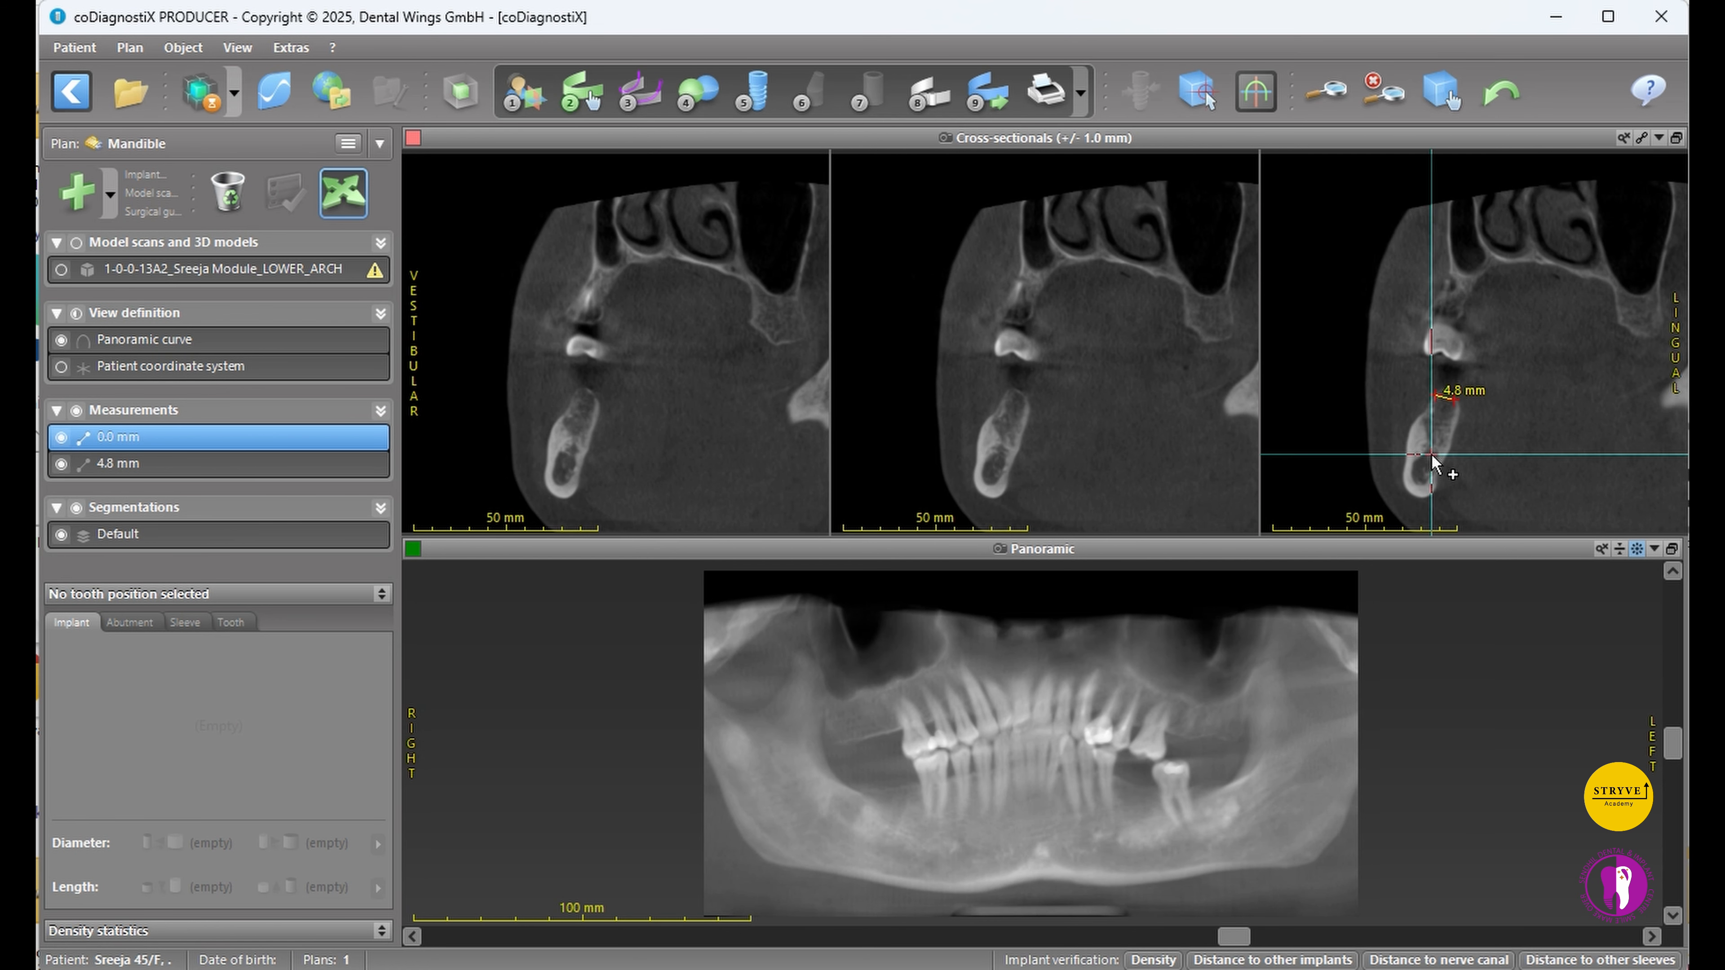
click(1439, 396)
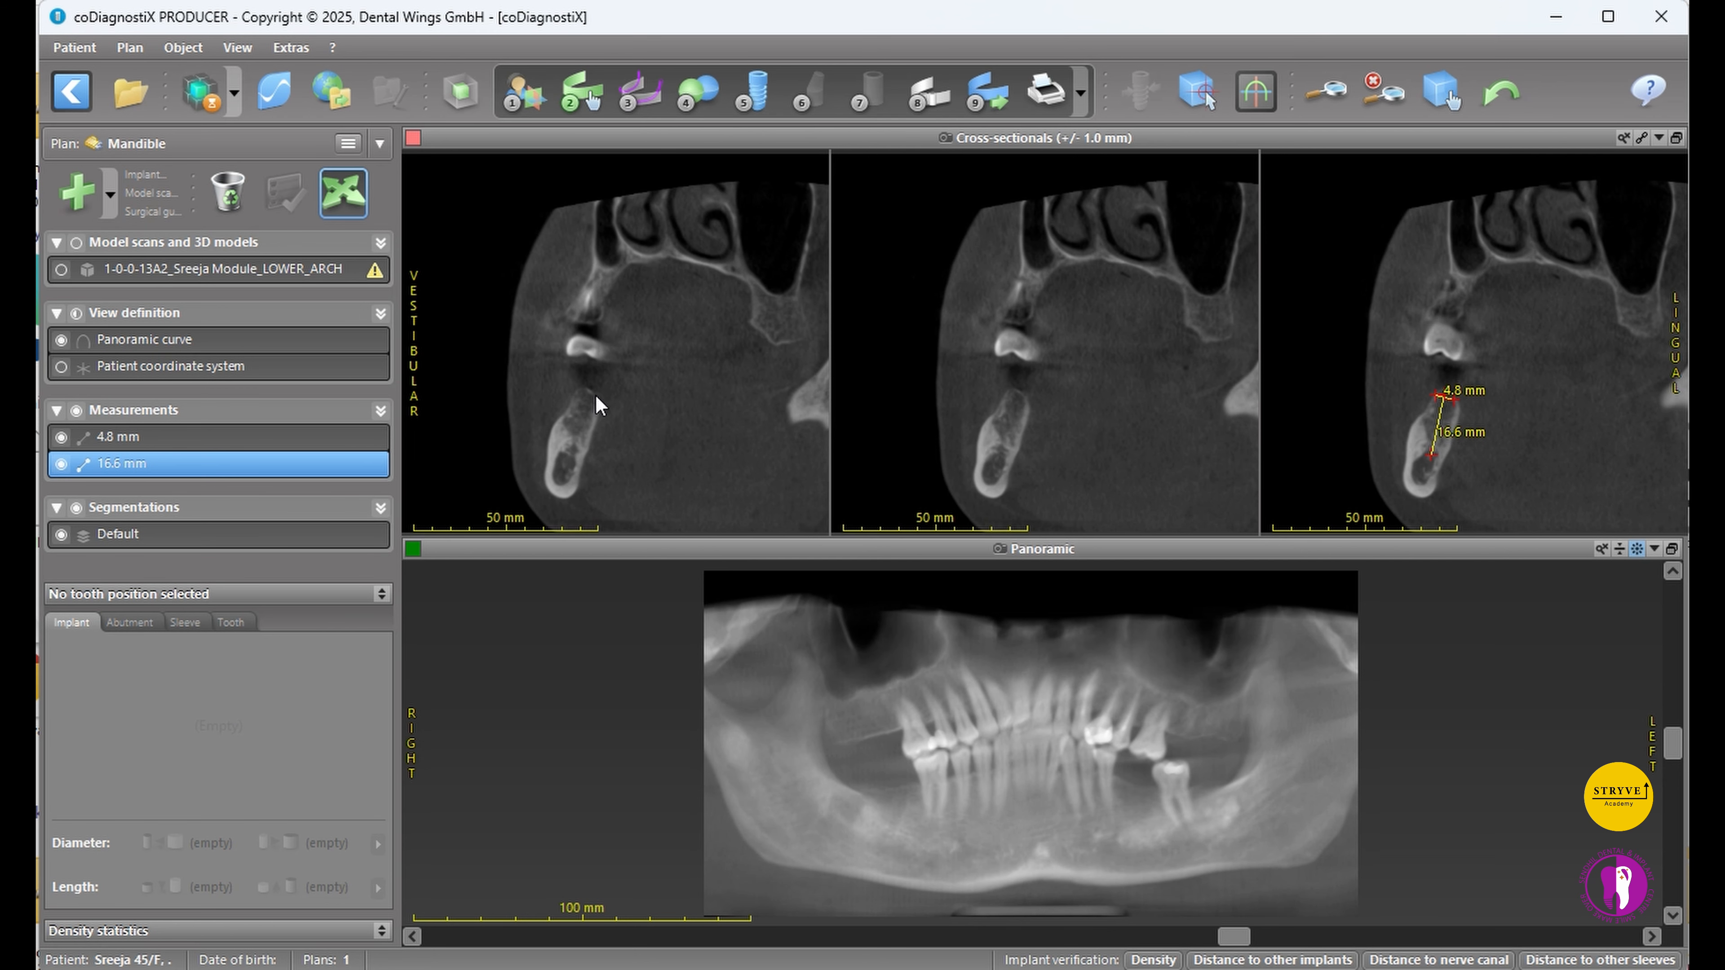
- Add a Neodent GM HELIX implant, 13 mm long and 3.75 mm in diameter, for tooth 36 at the current position
click(766, 89)
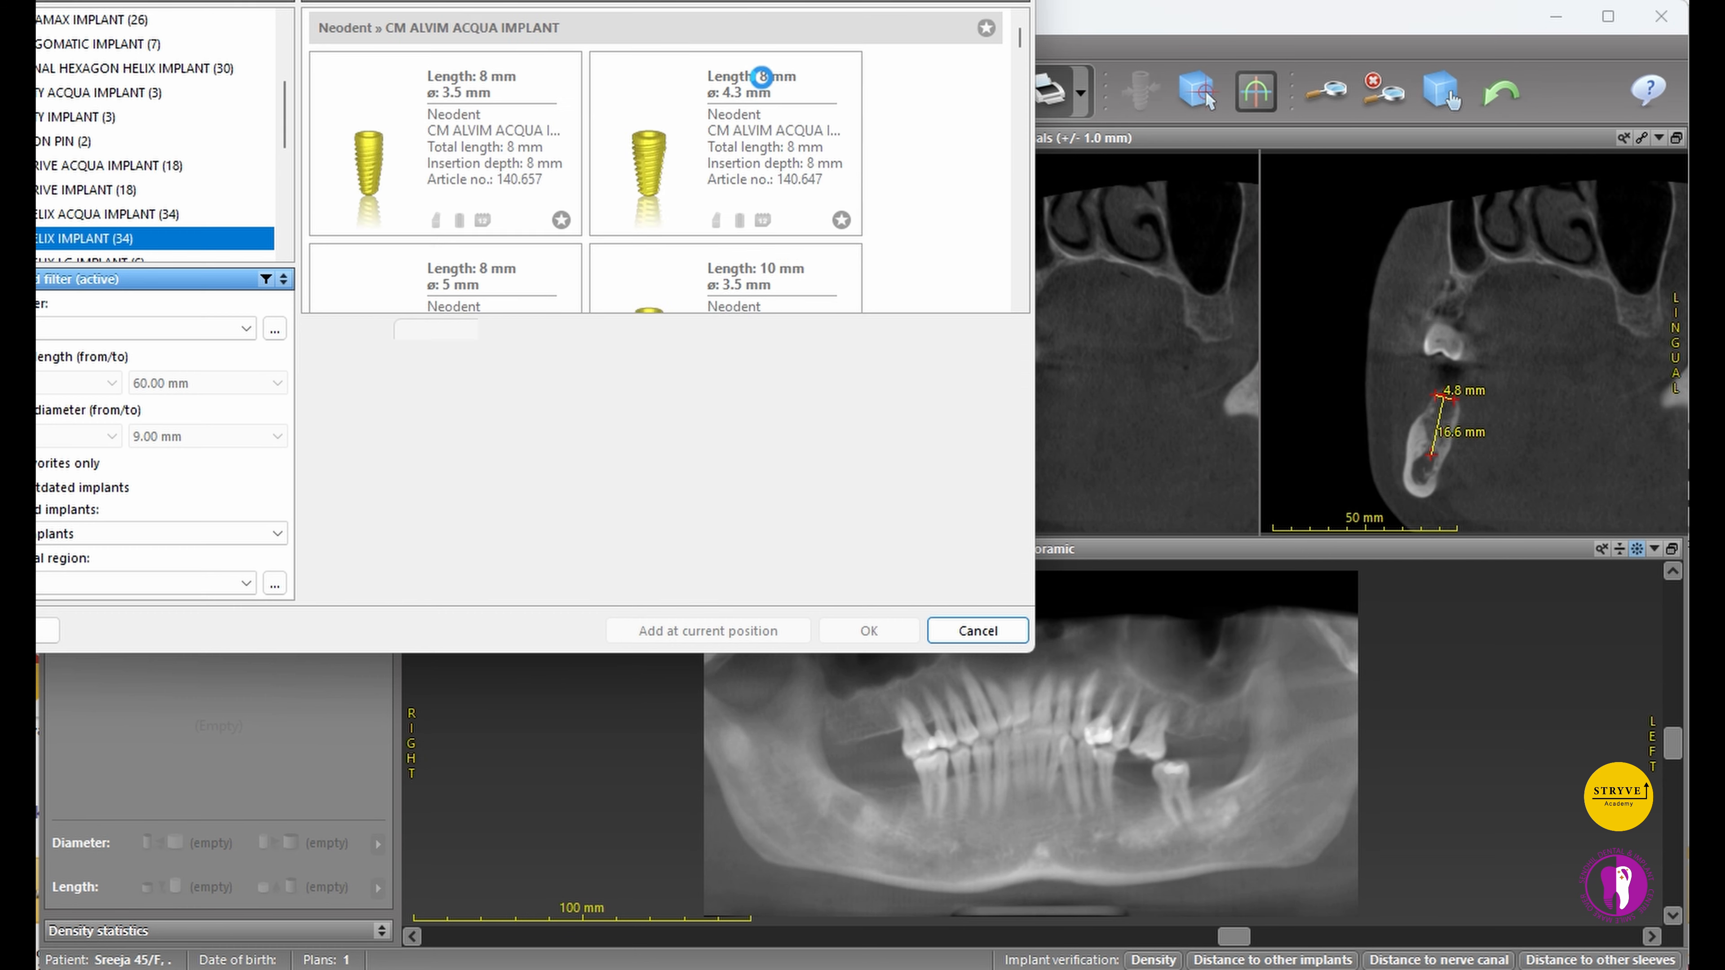
scroll(517, 197, down, 6)
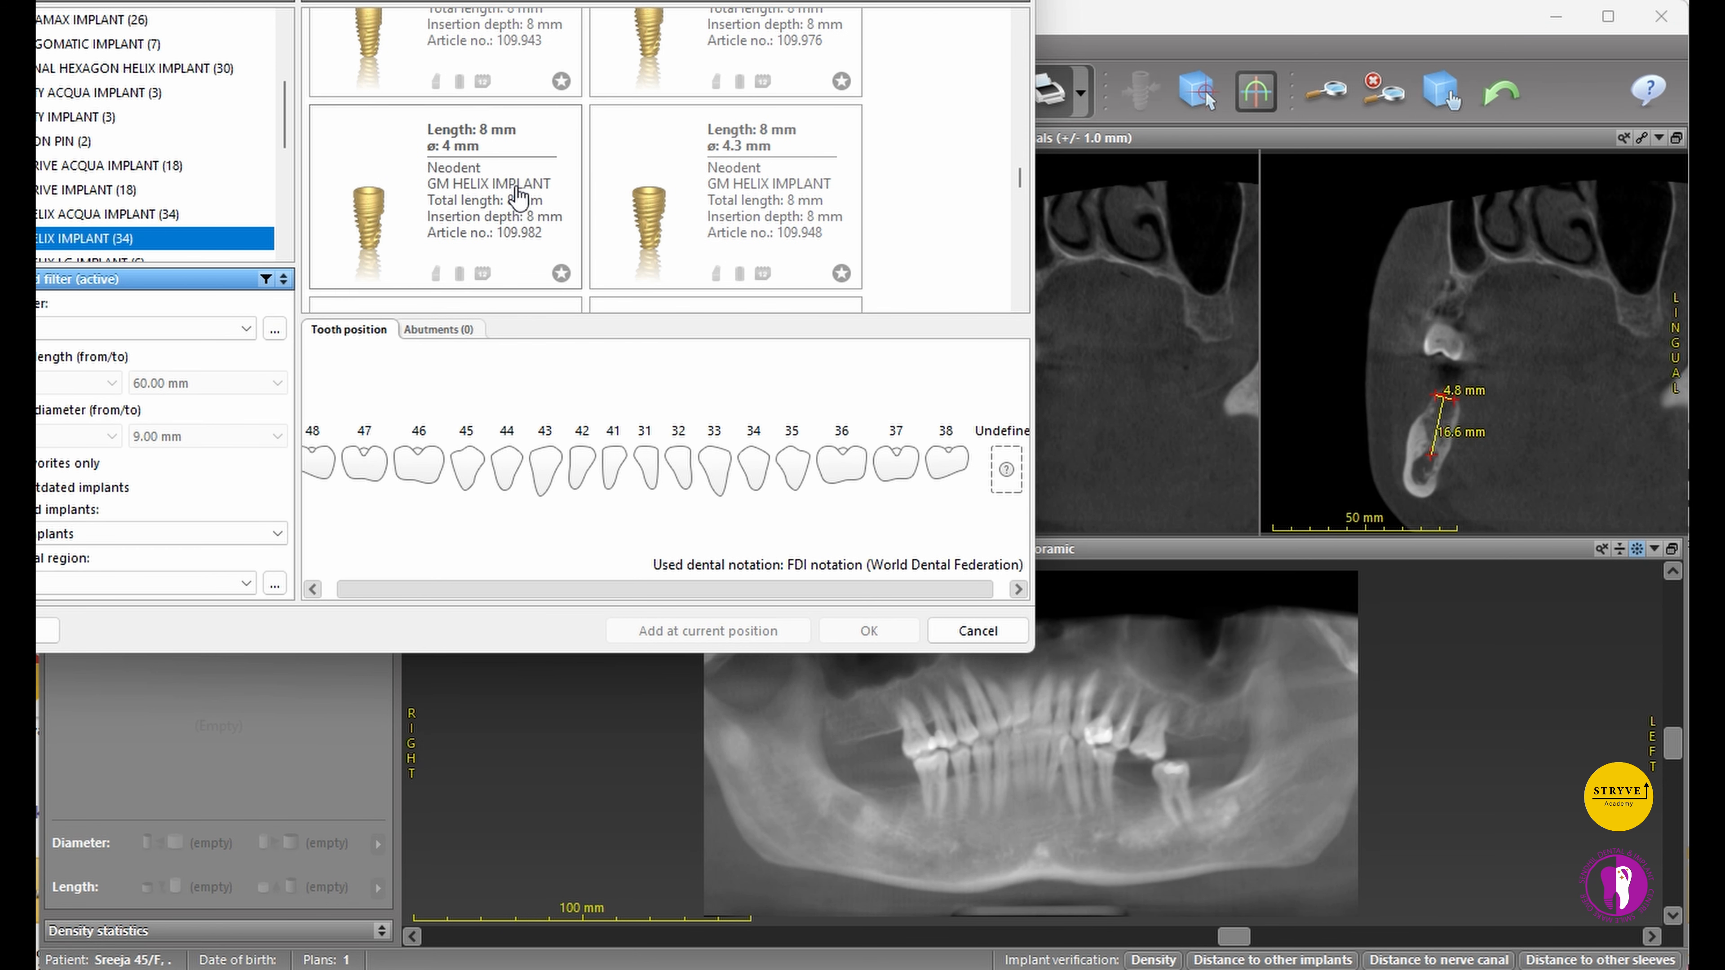
scroll(518, 197, down, 5)
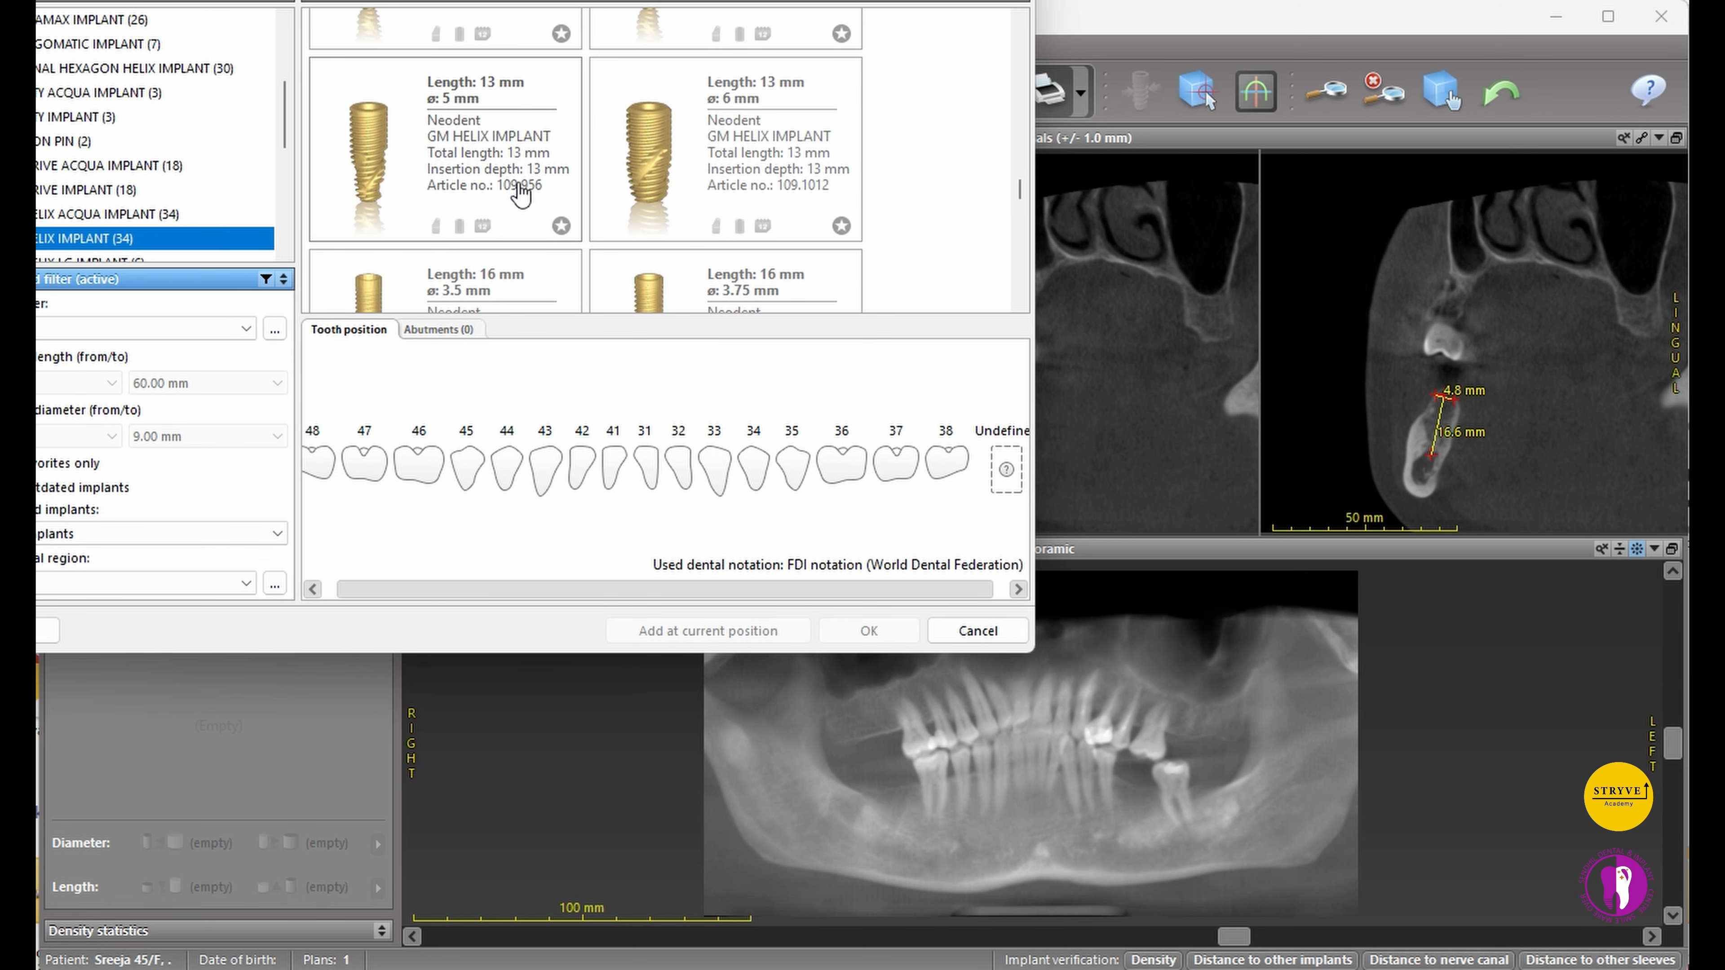
scroll(520, 195, up, 2)
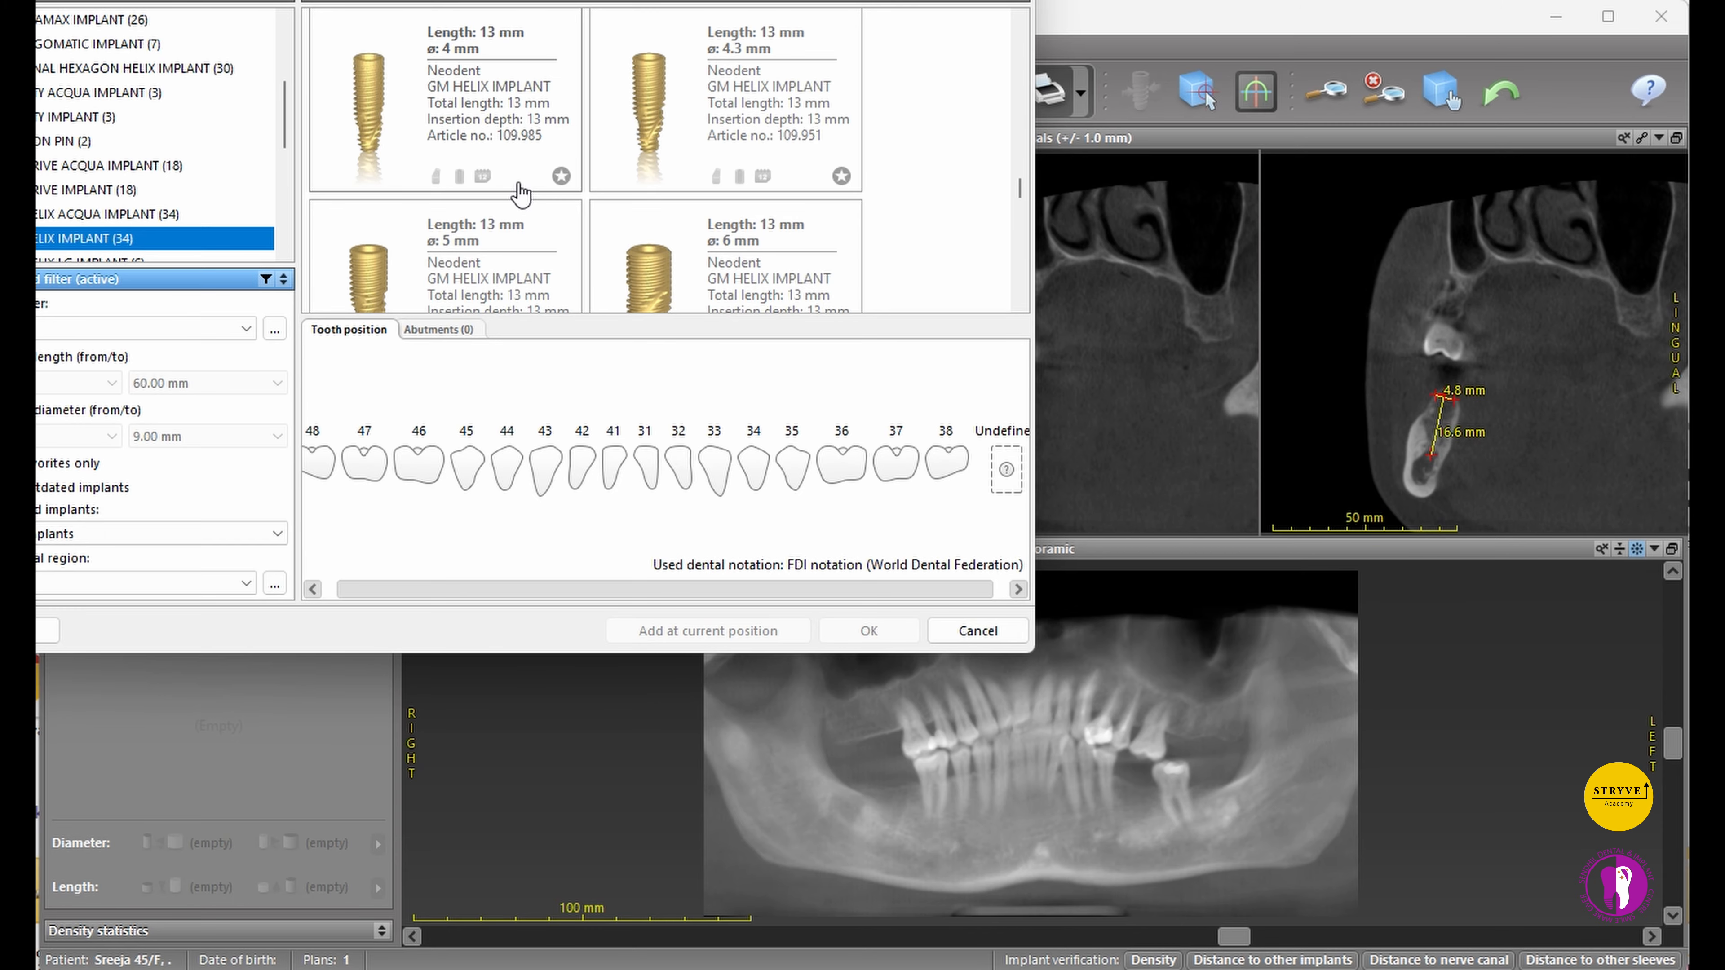
scroll(492, 136, up, 2)
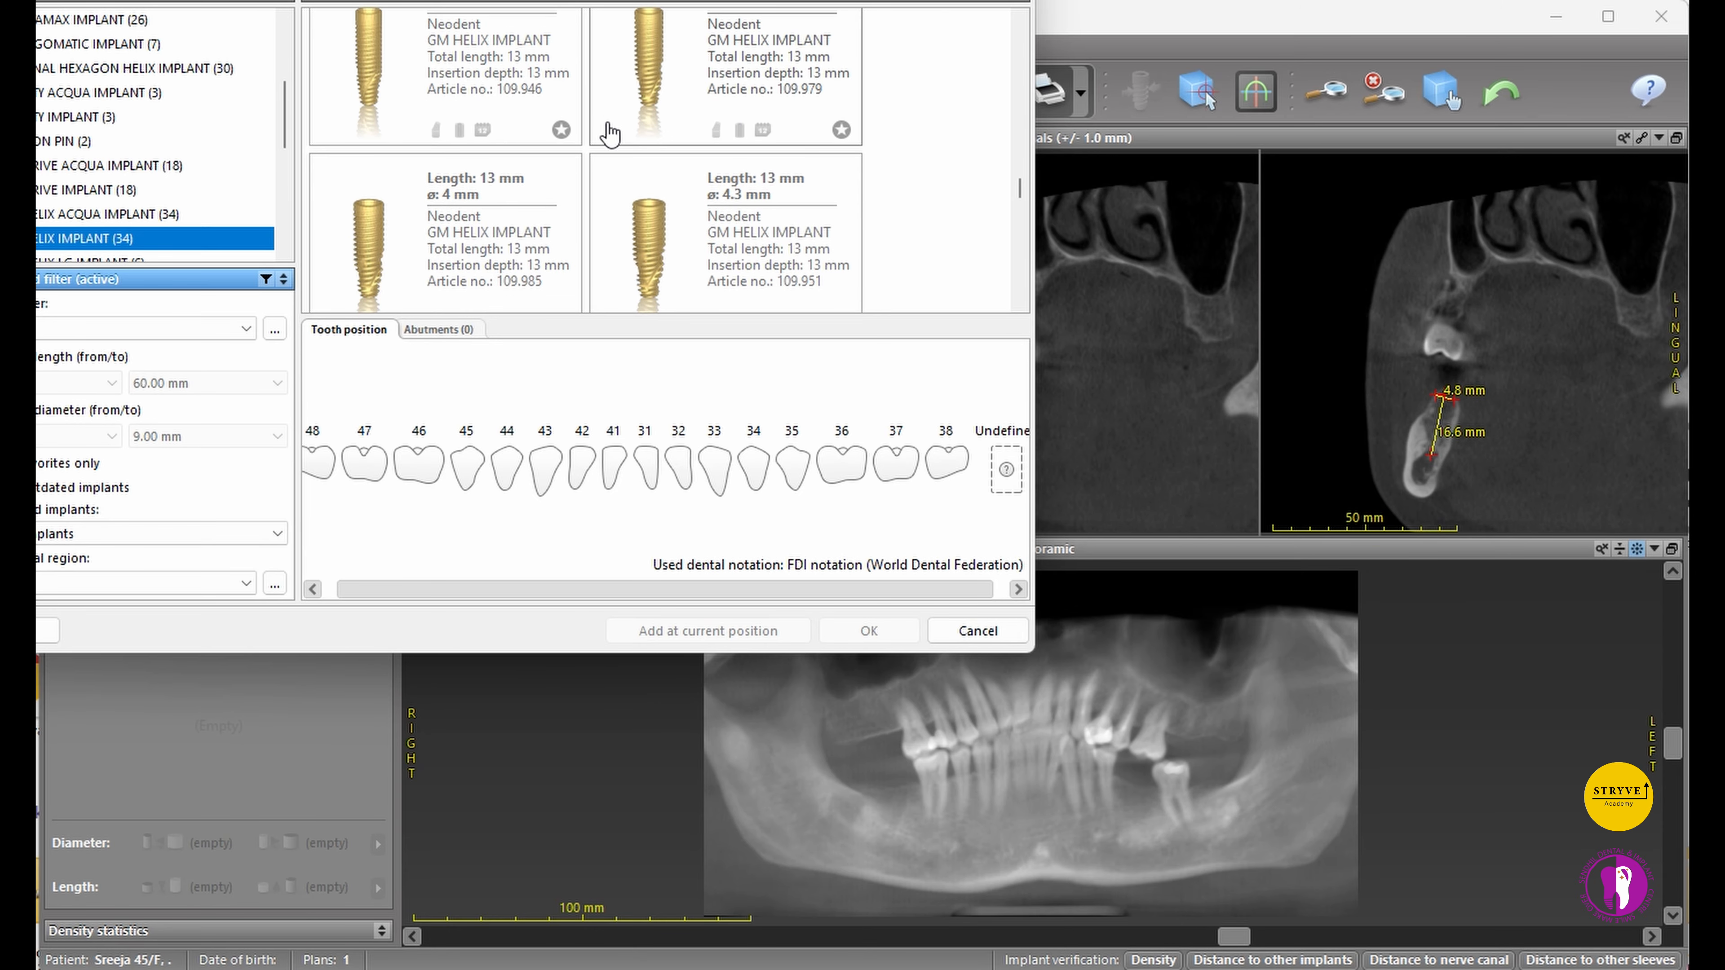
scroll(654, 146, up, 1)
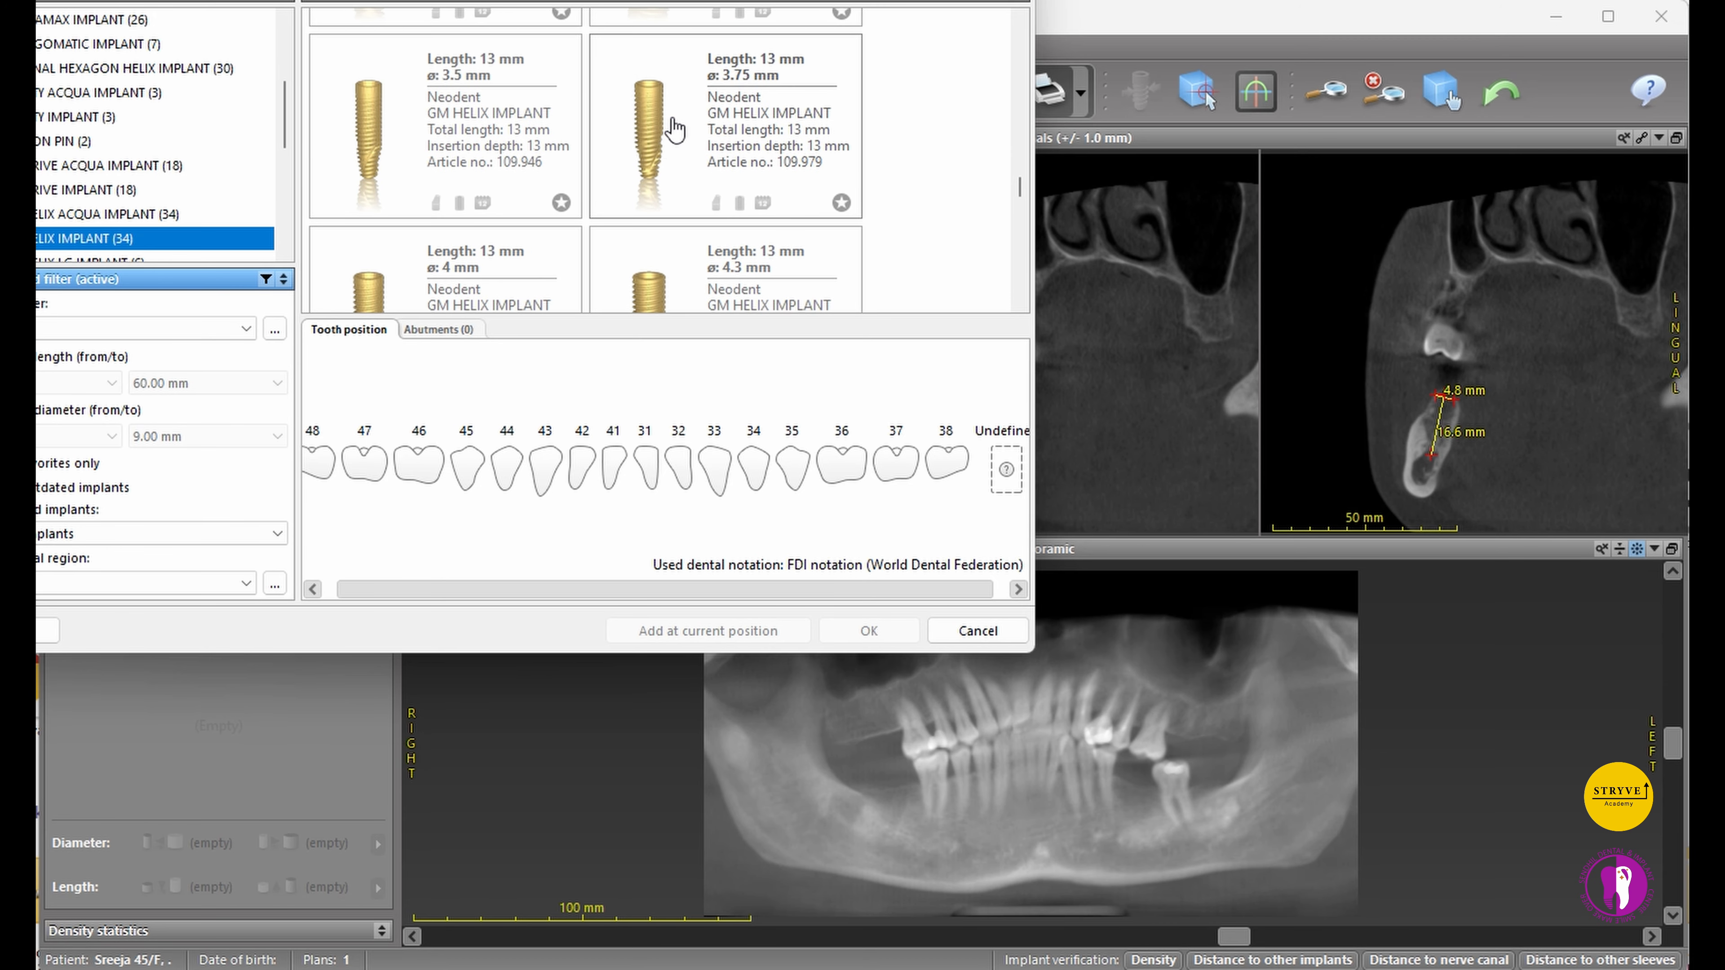
click(720, 126)
click(854, 473)
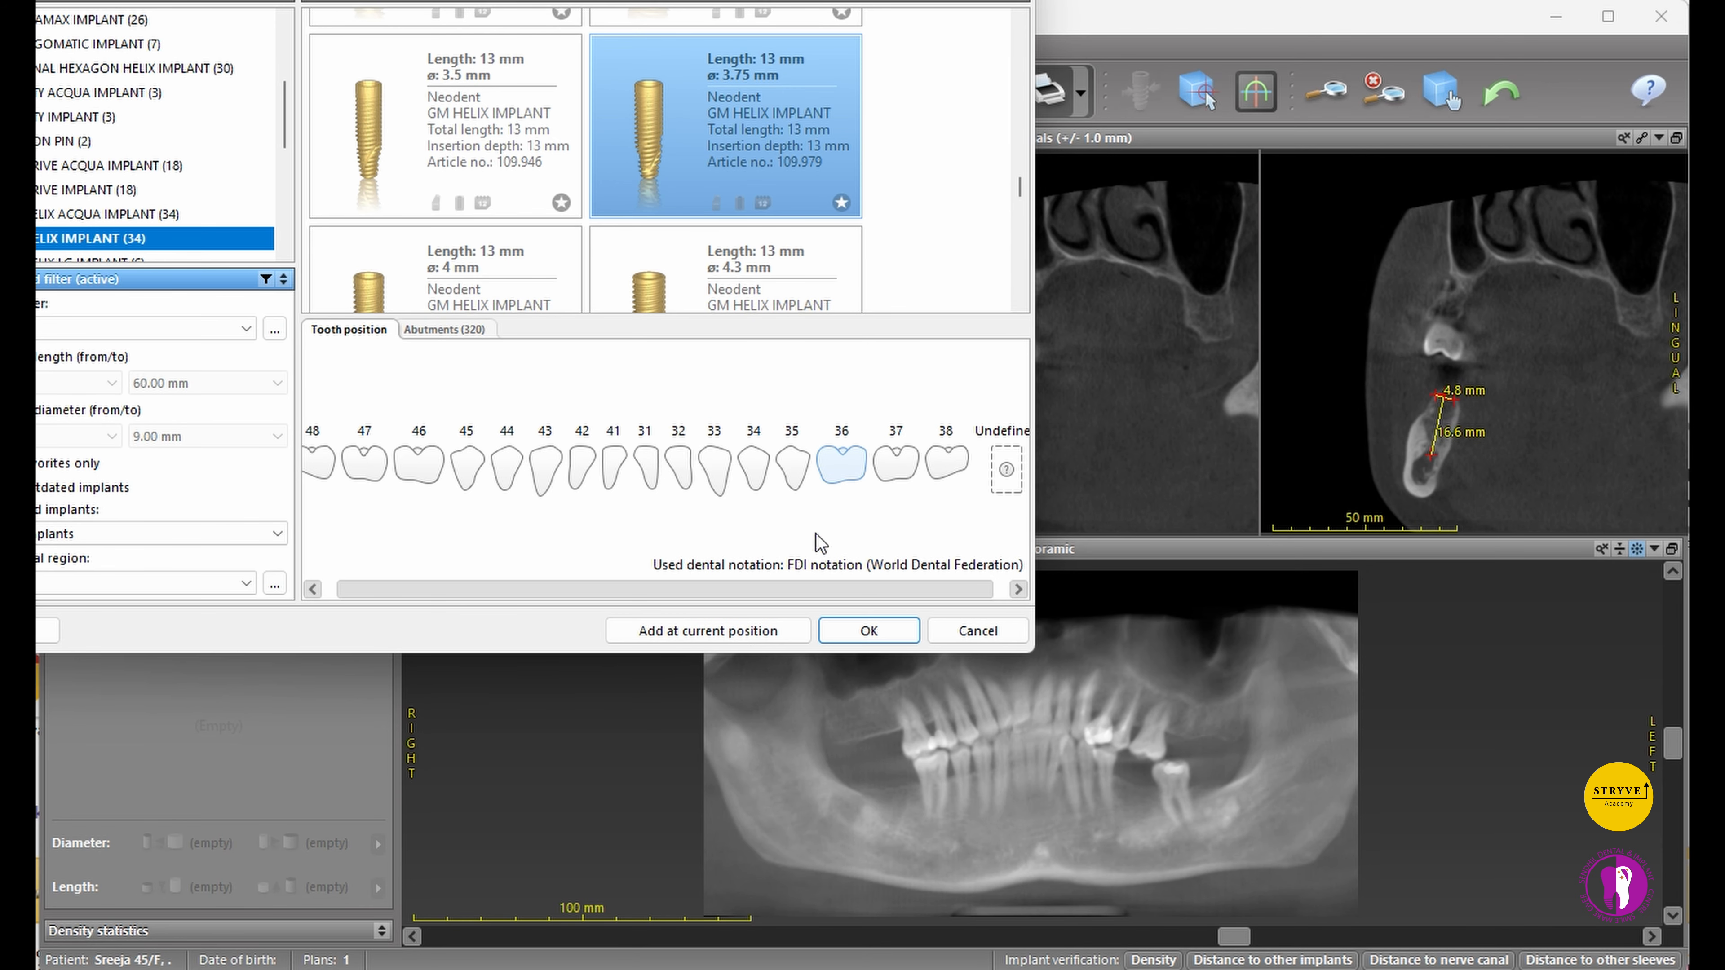
click(755, 641)
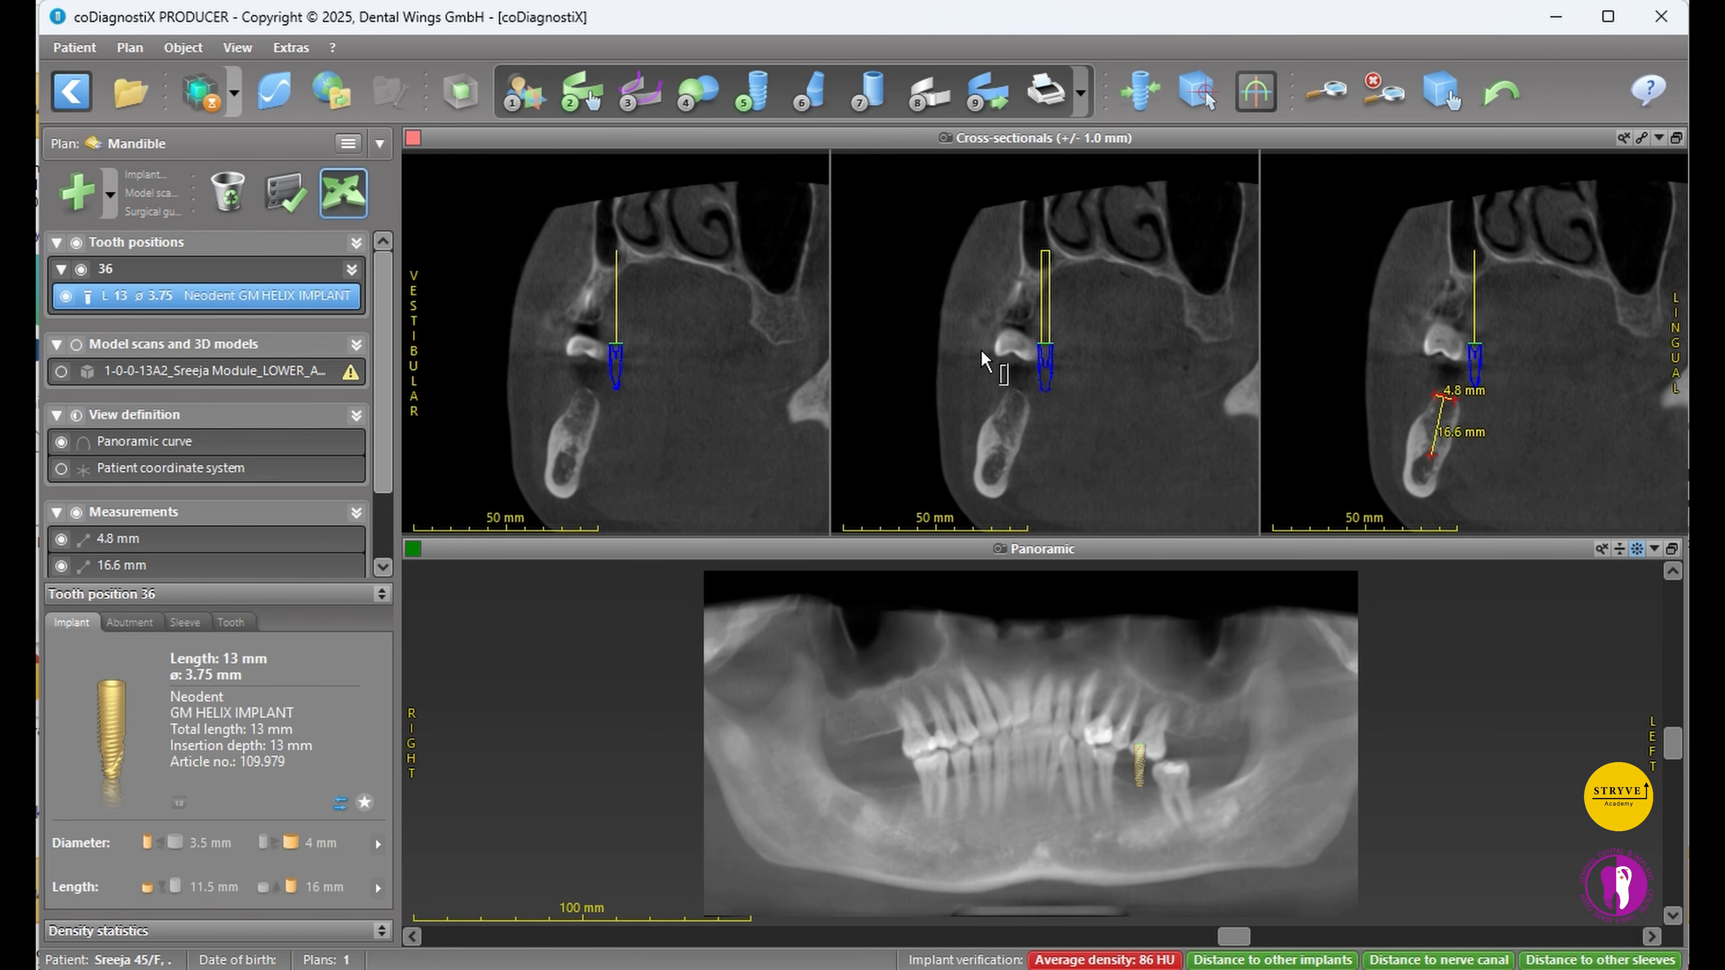
- Move the tooth 36 implant down into the ridge in the cross-sections and tilt it along the height measurement, with its top at the crest
drag(1044, 364, 1009, 426)
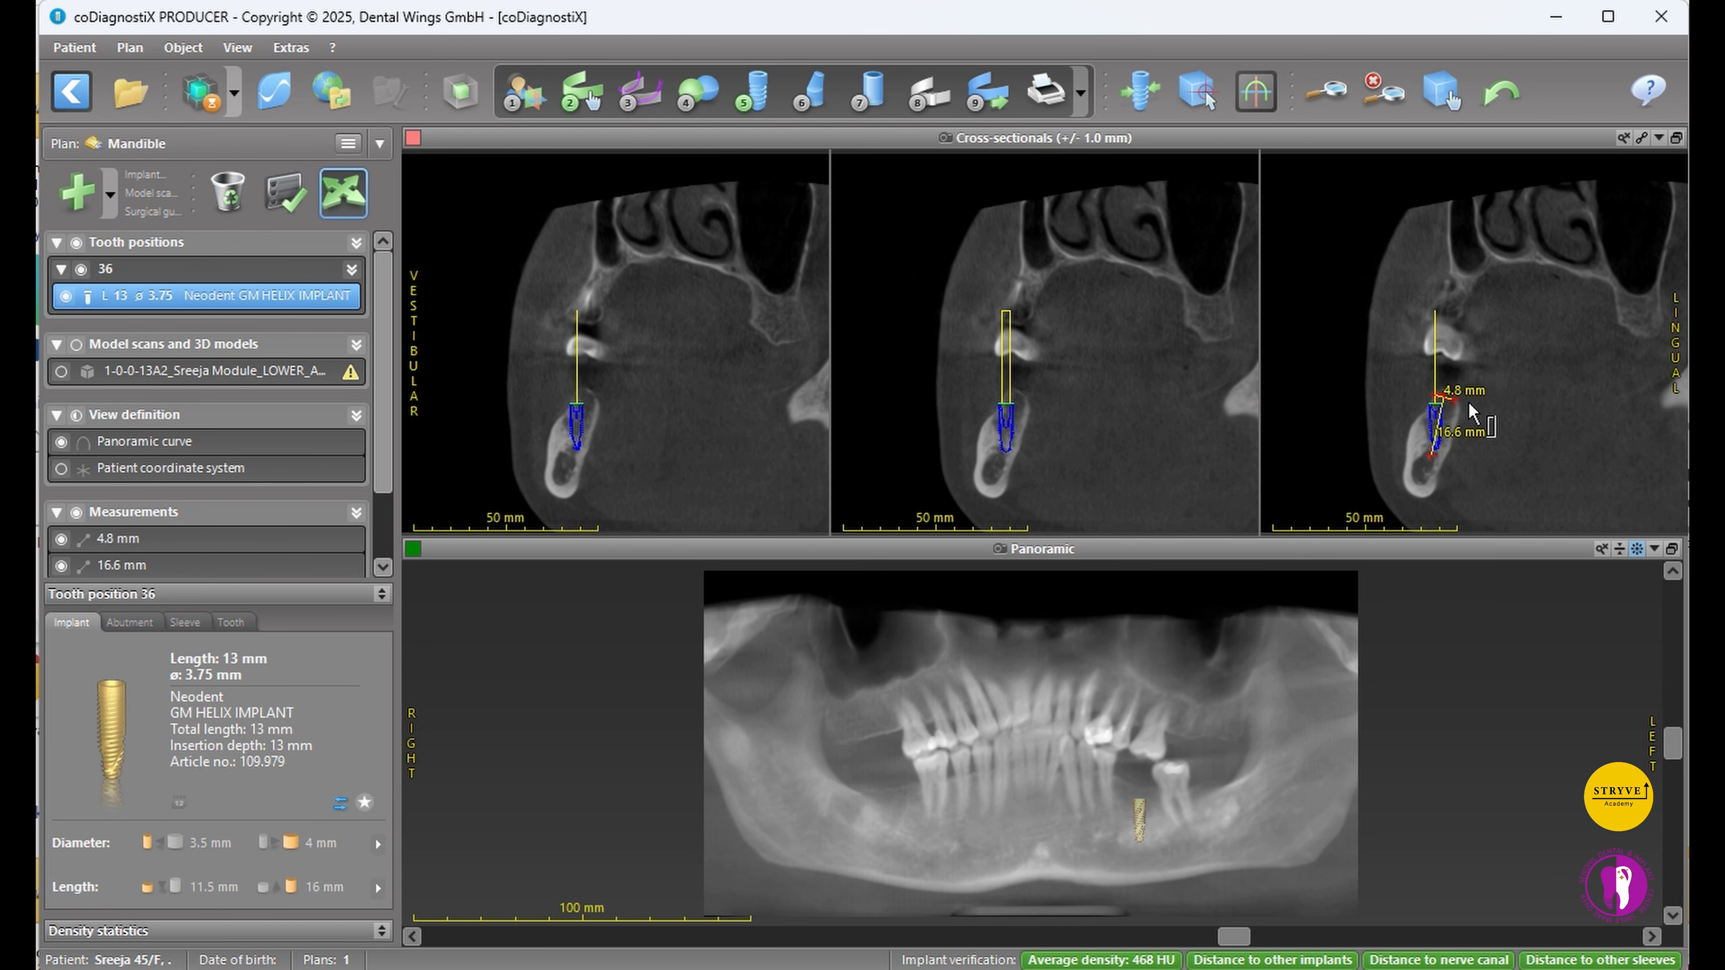
drag(1435, 339, 1457, 334)
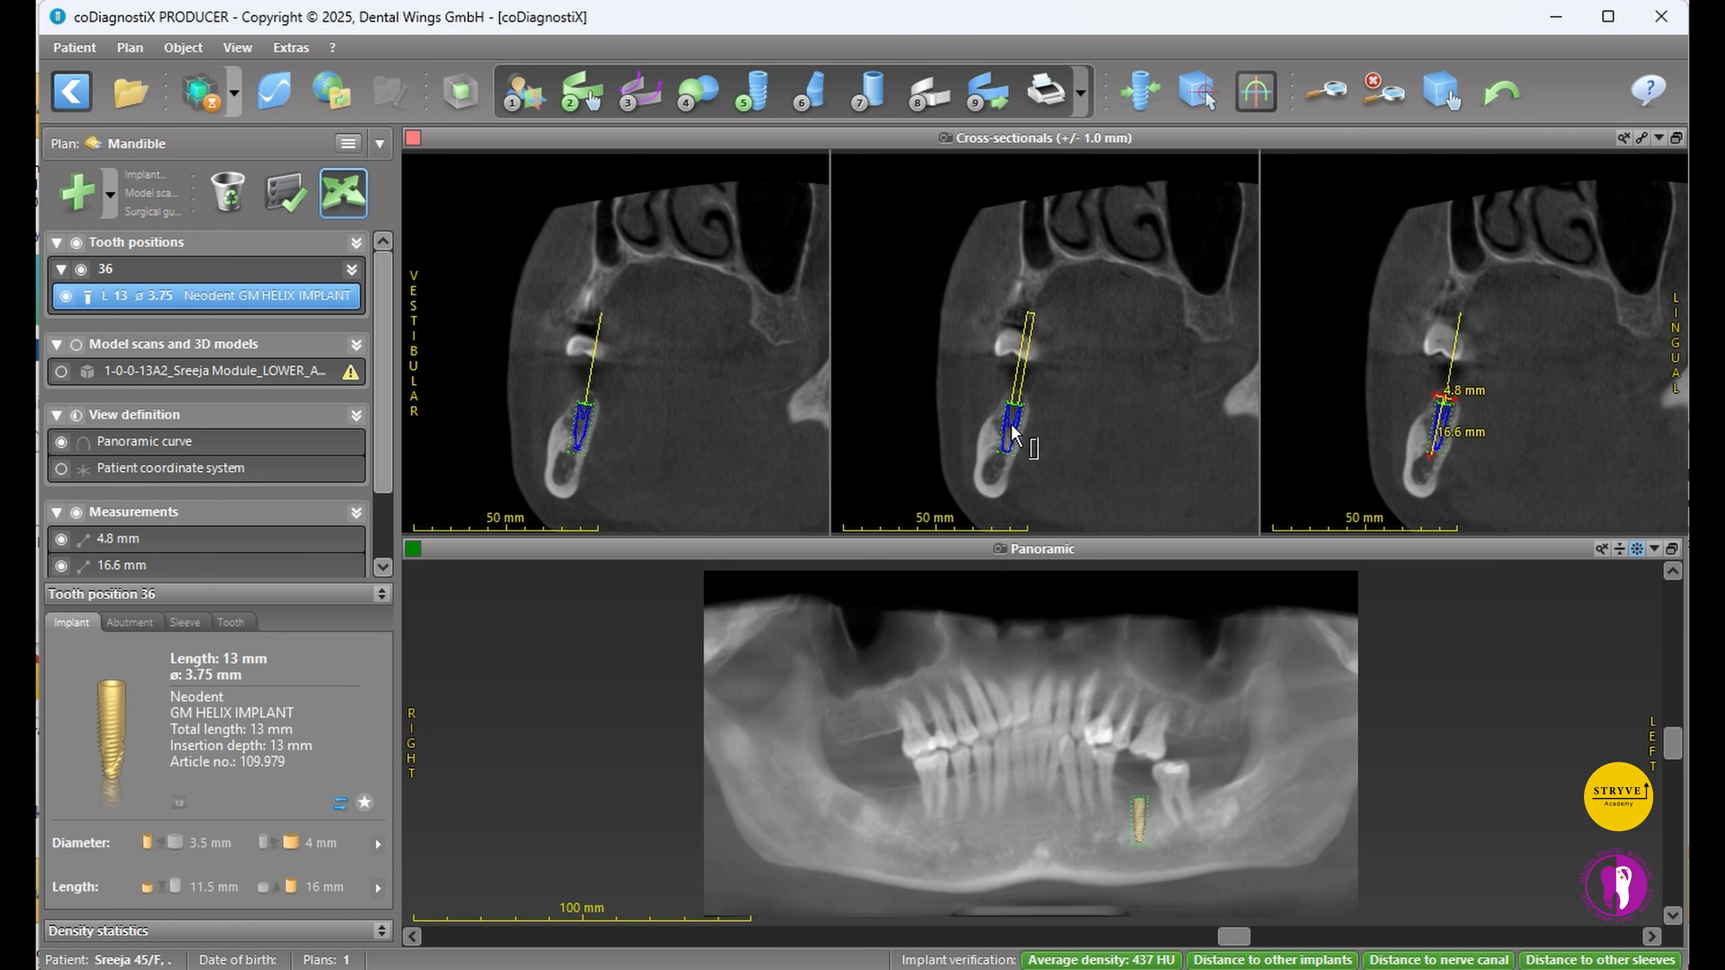
drag(1012, 432, 1014, 422)
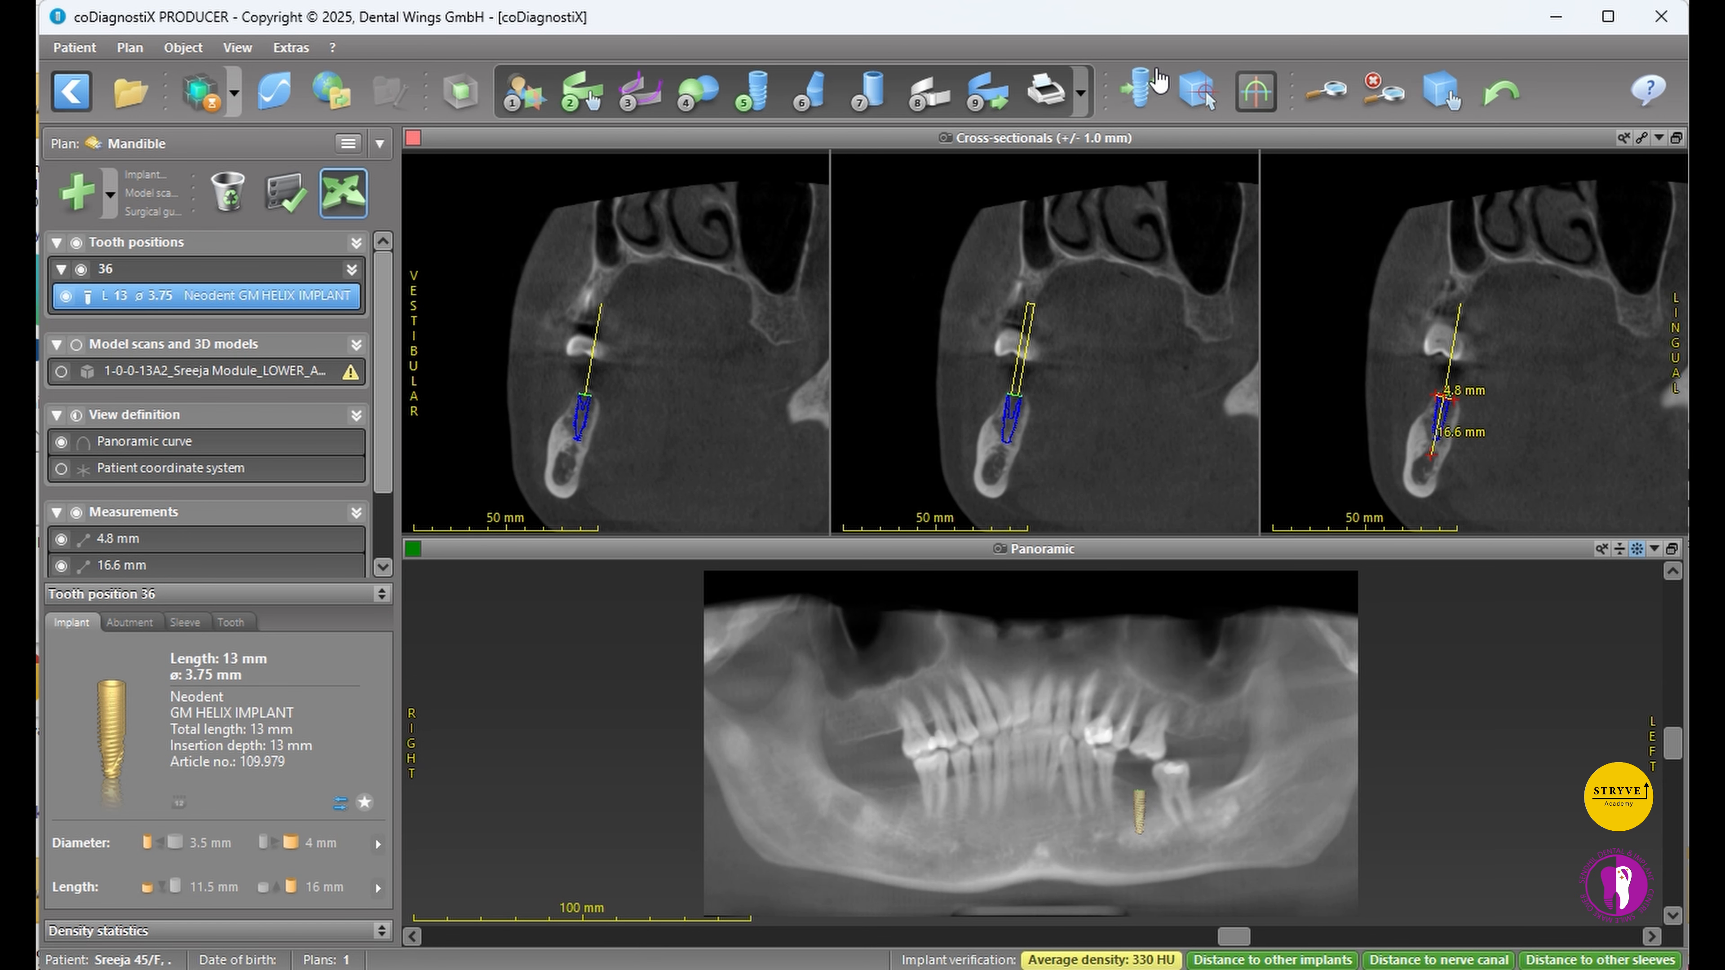
- Align the views to the implant and fine-tune its tilt within the bone in the middle cross-section and the panoramic view
click(1157, 83)
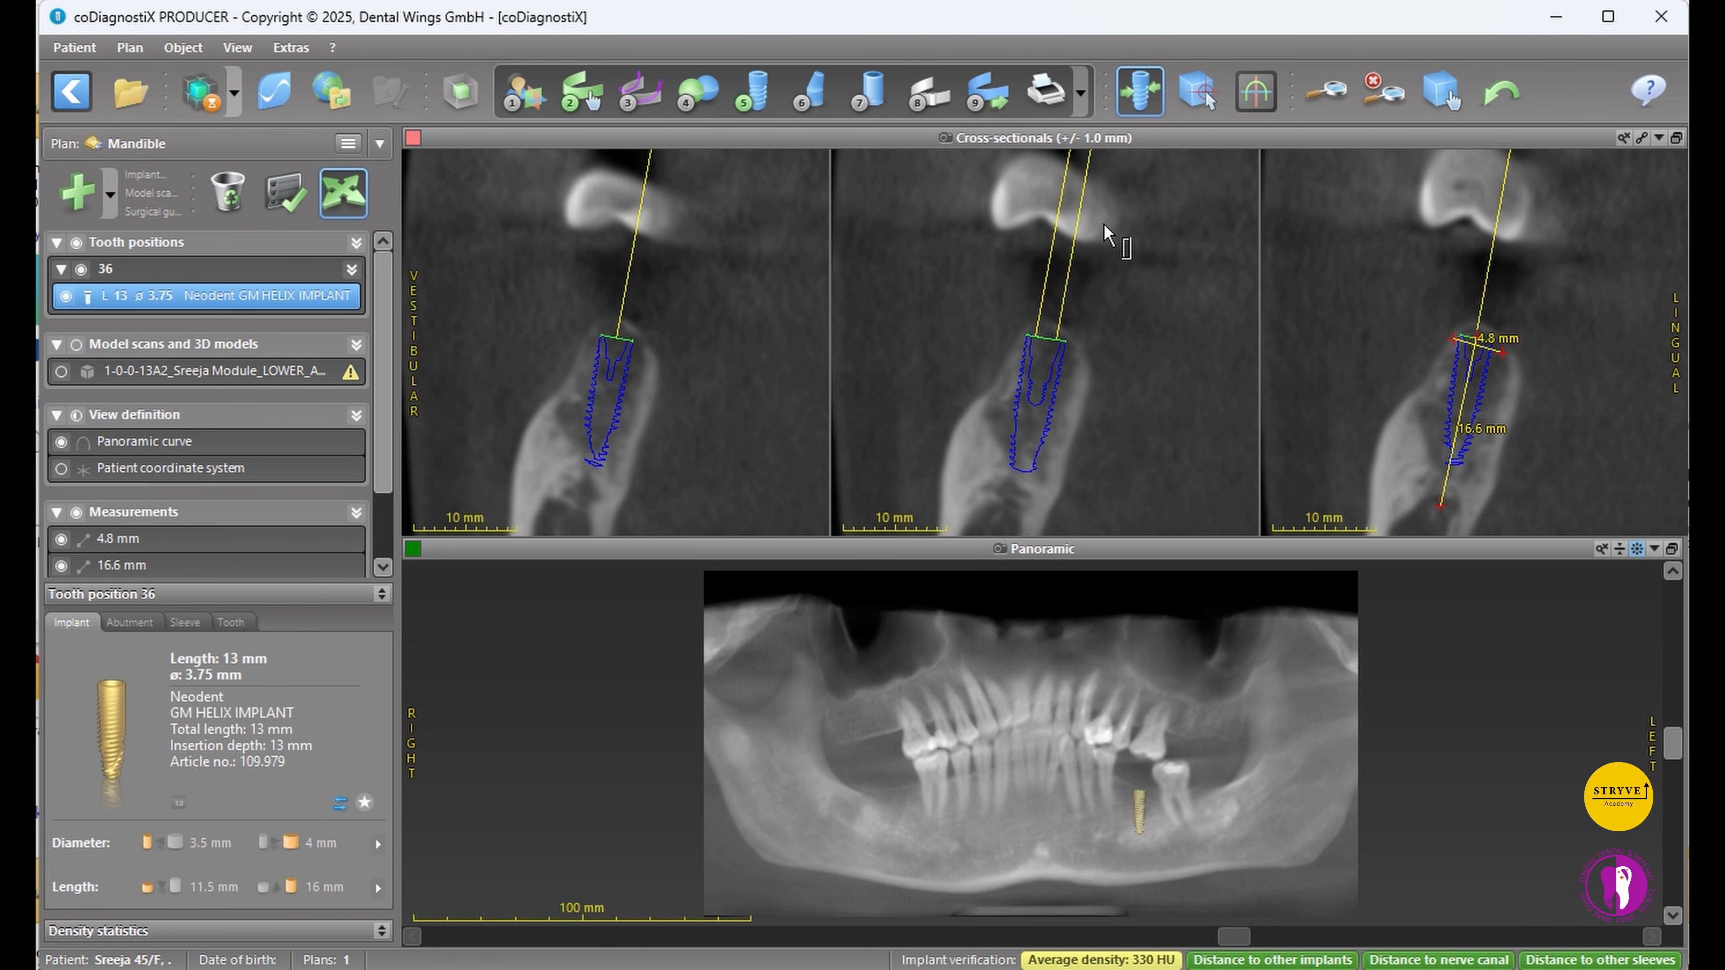
mouse_move(1078, 220)
mouse_down()
mouse_move(1116, 218)
mouse_move(1094, 208)
mouse_up()
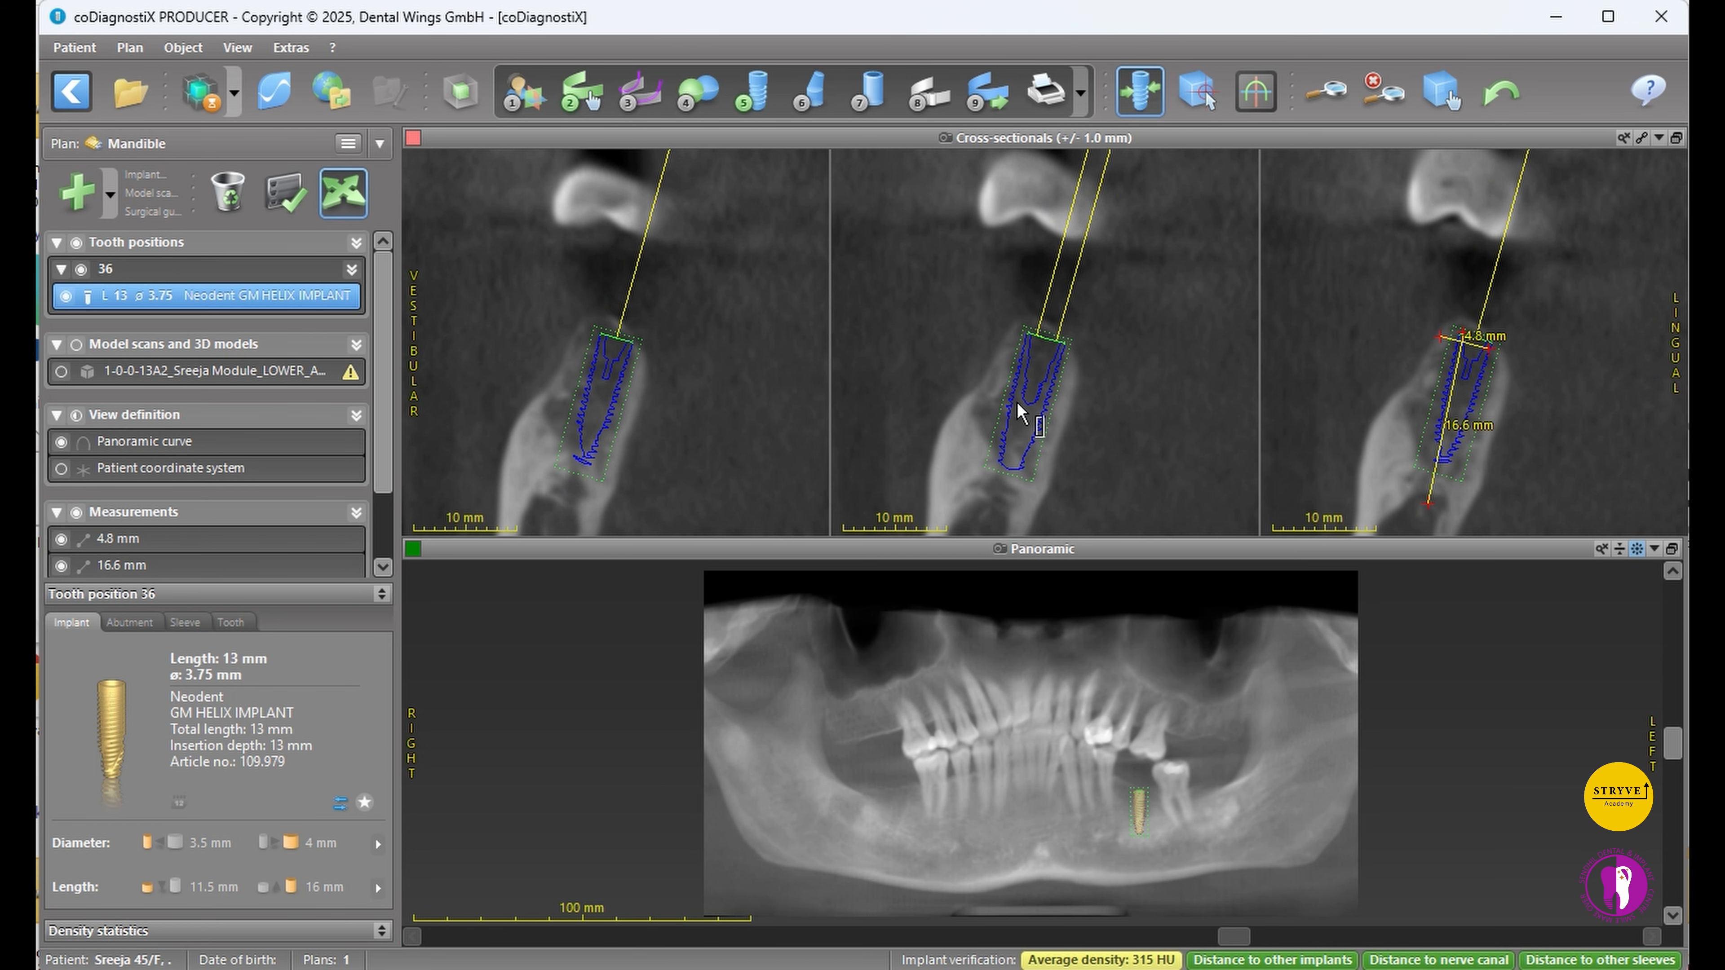
drag(1020, 412, 1013, 500)
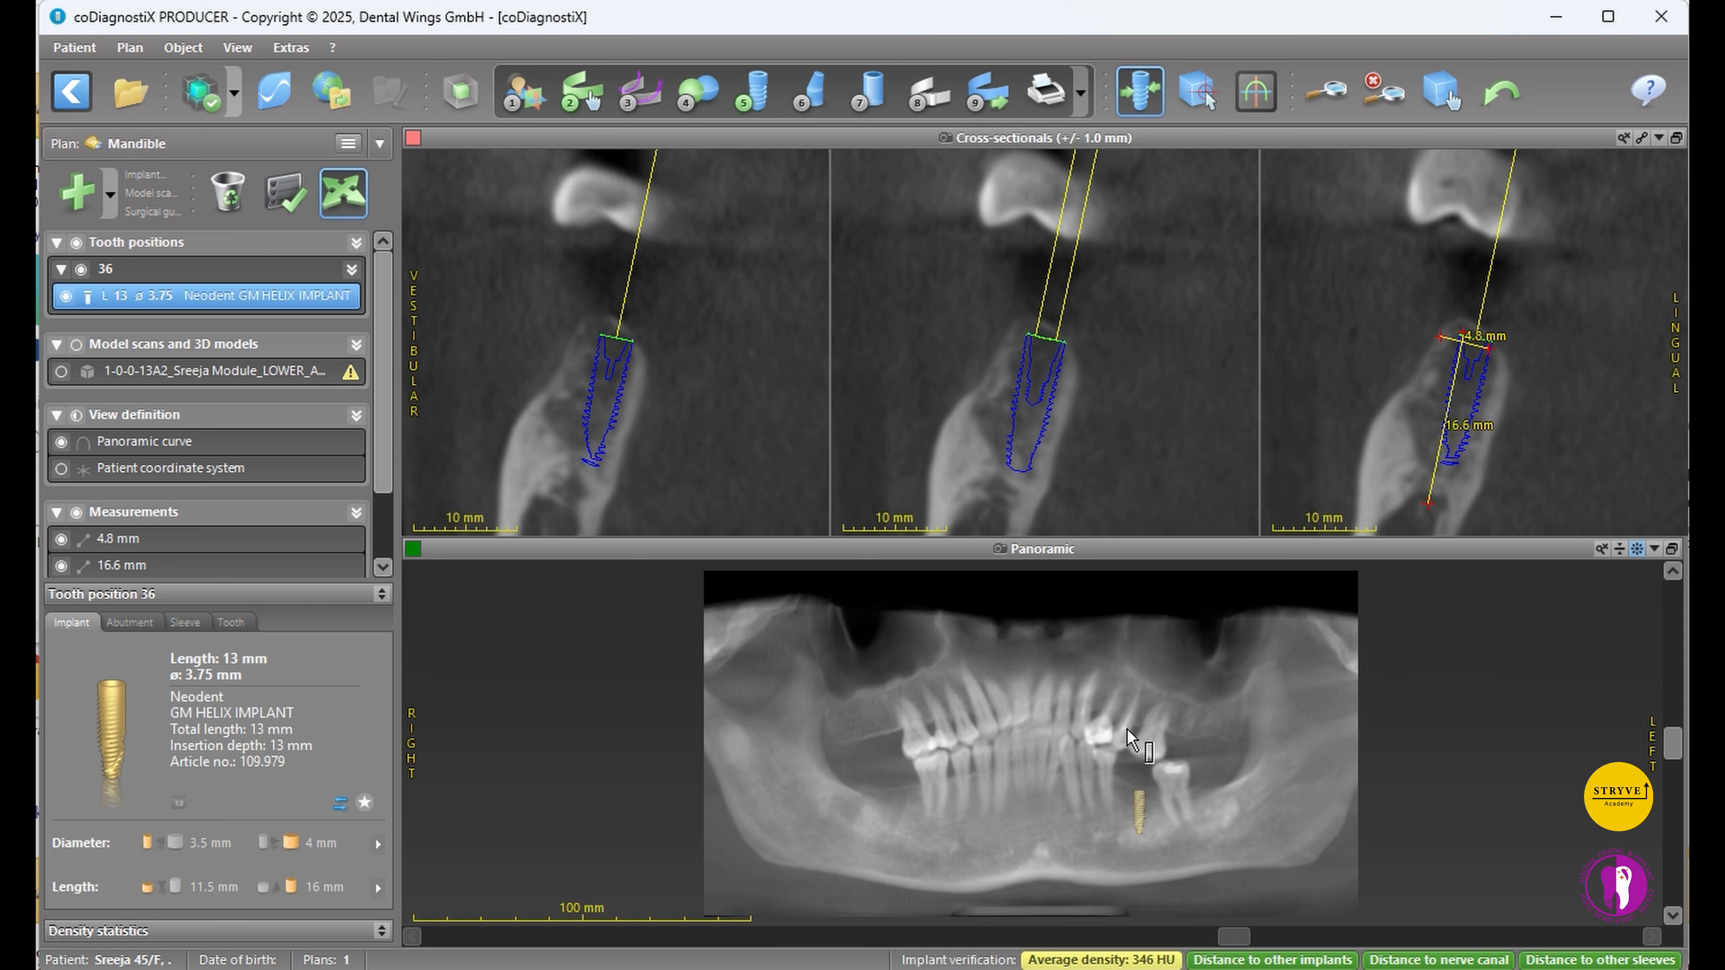
drag(1147, 719, 1127, 712)
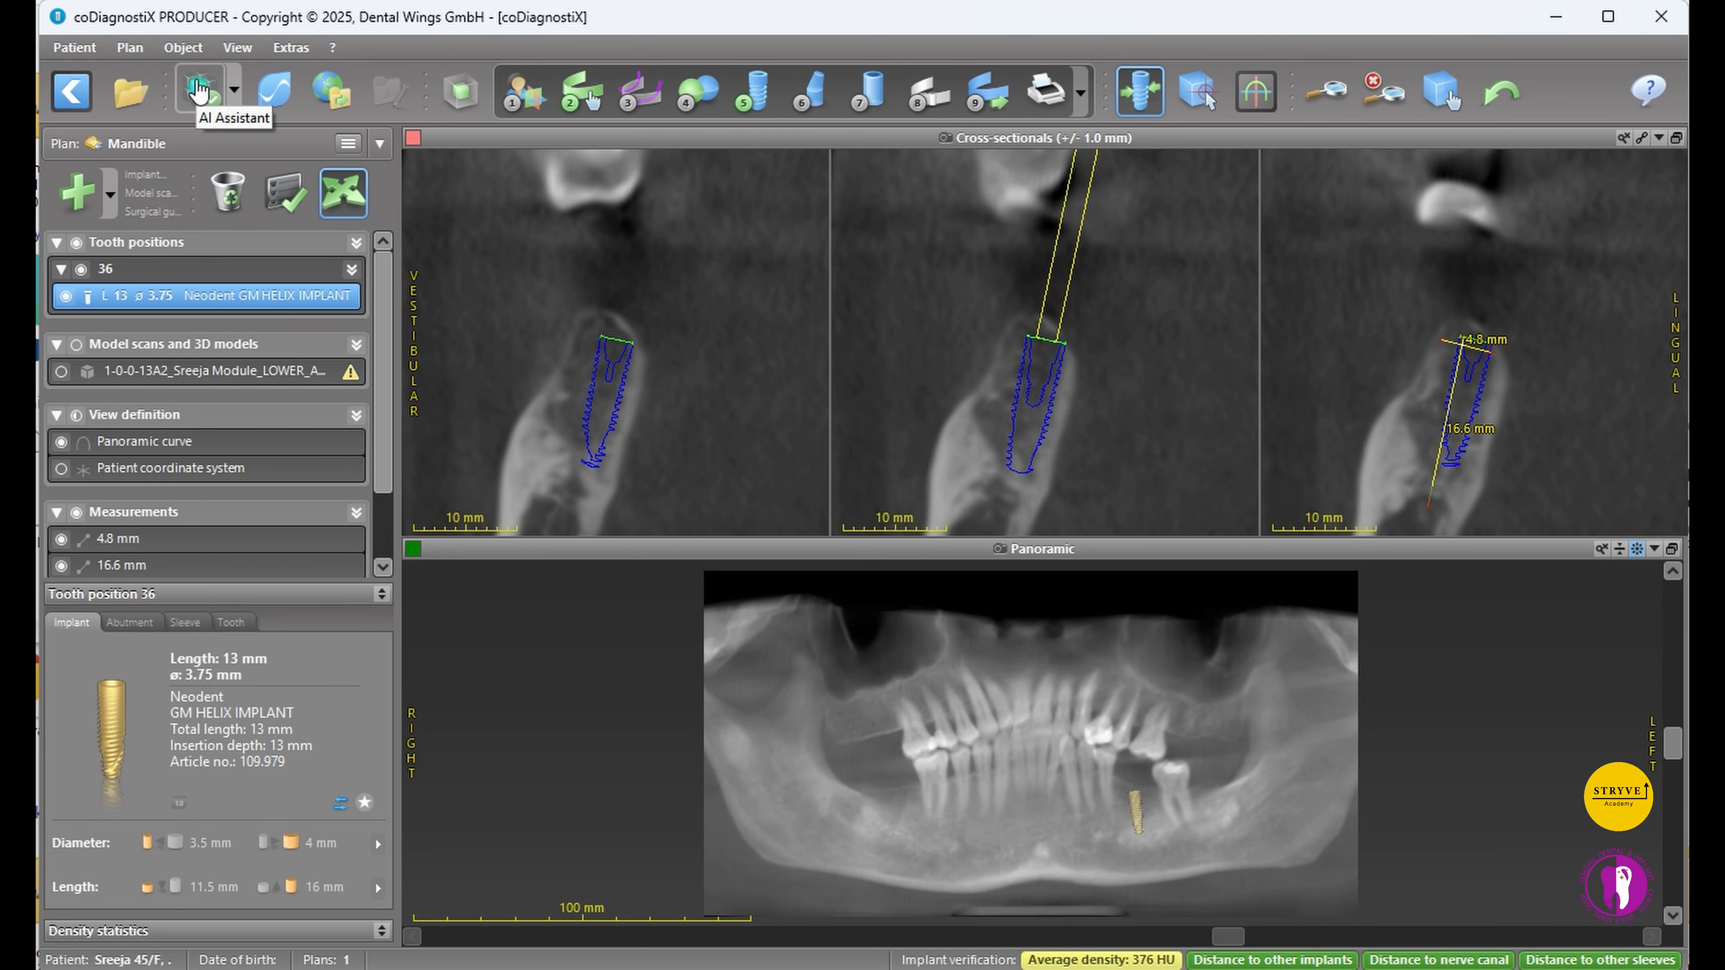
- Open the AI Assistant results and exclude the entire maxilla from the 3D objects for import
click(199, 90)
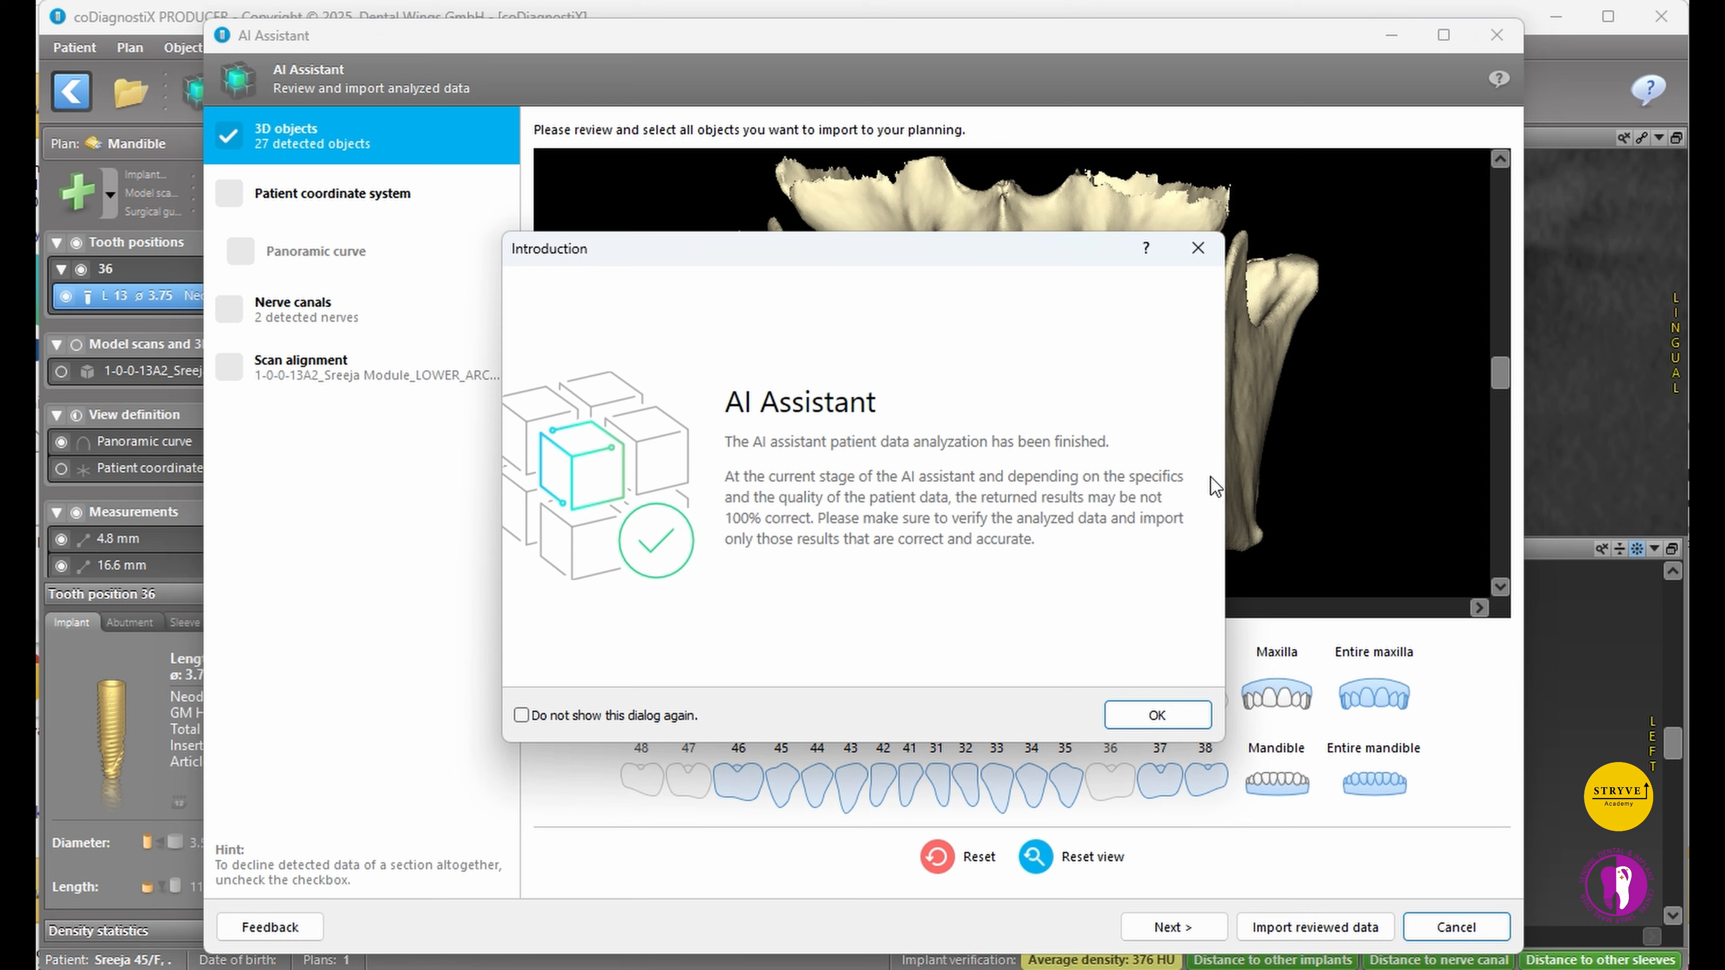
click(1149, 713)
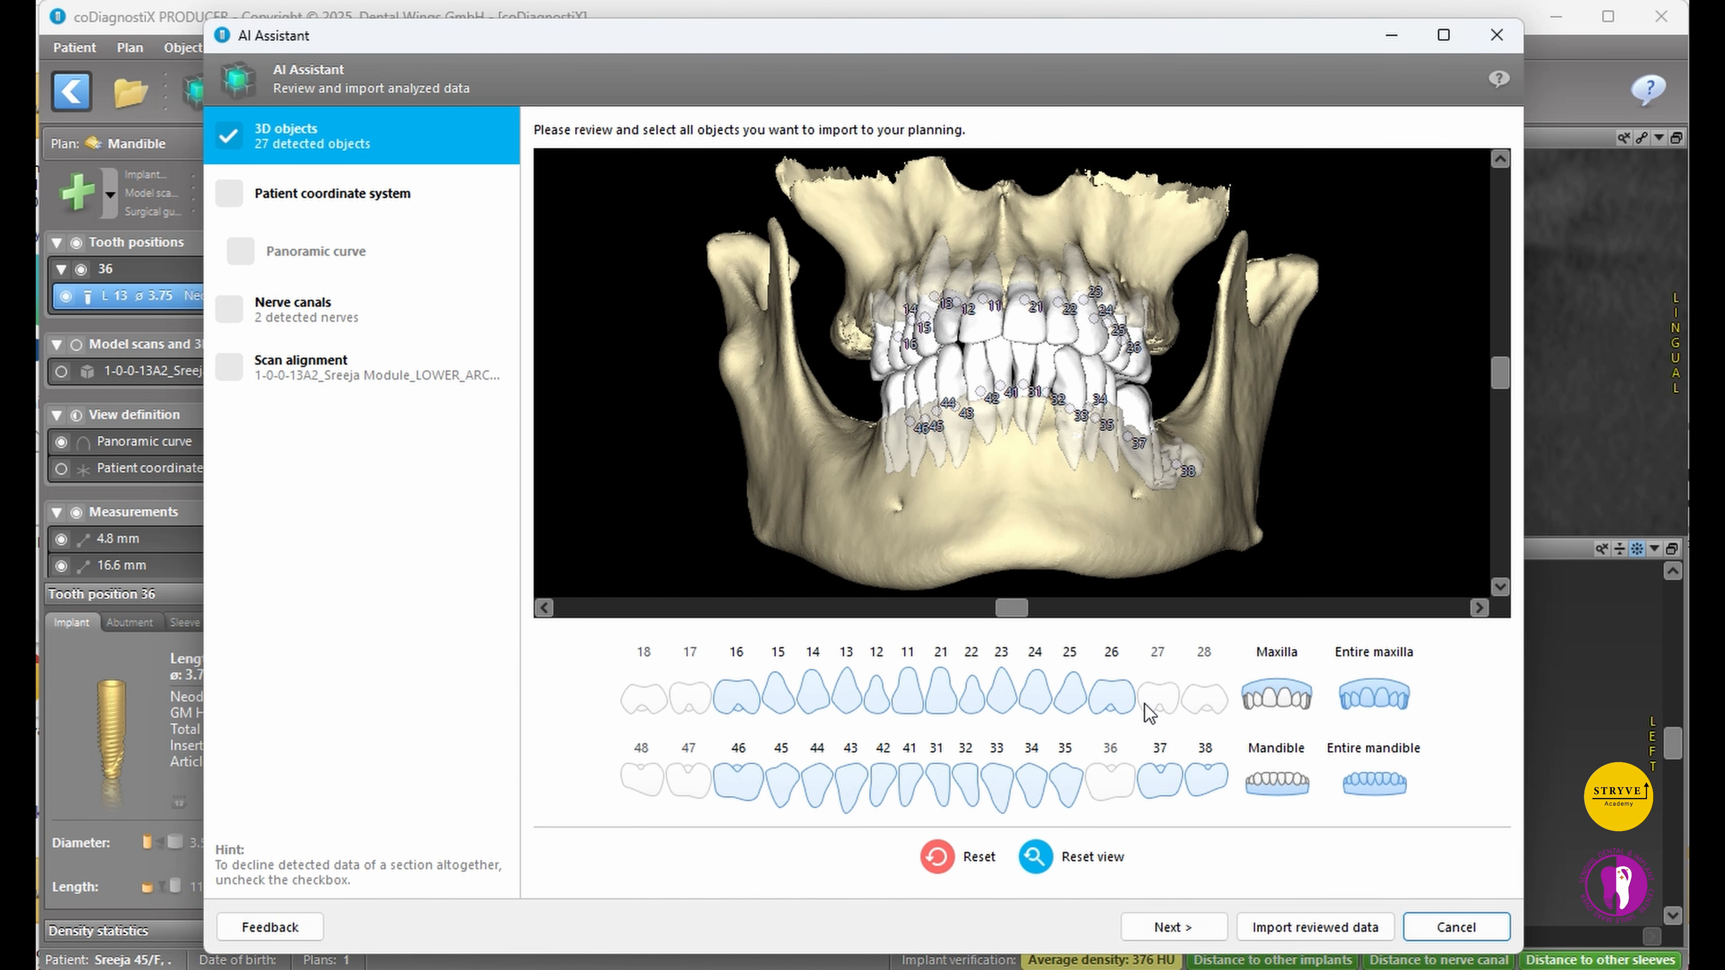
mouse_move(1491, 377)
mouse_down()
mouse_move(1495, 410)
mouse_move(1494, 377)
mouse_up()
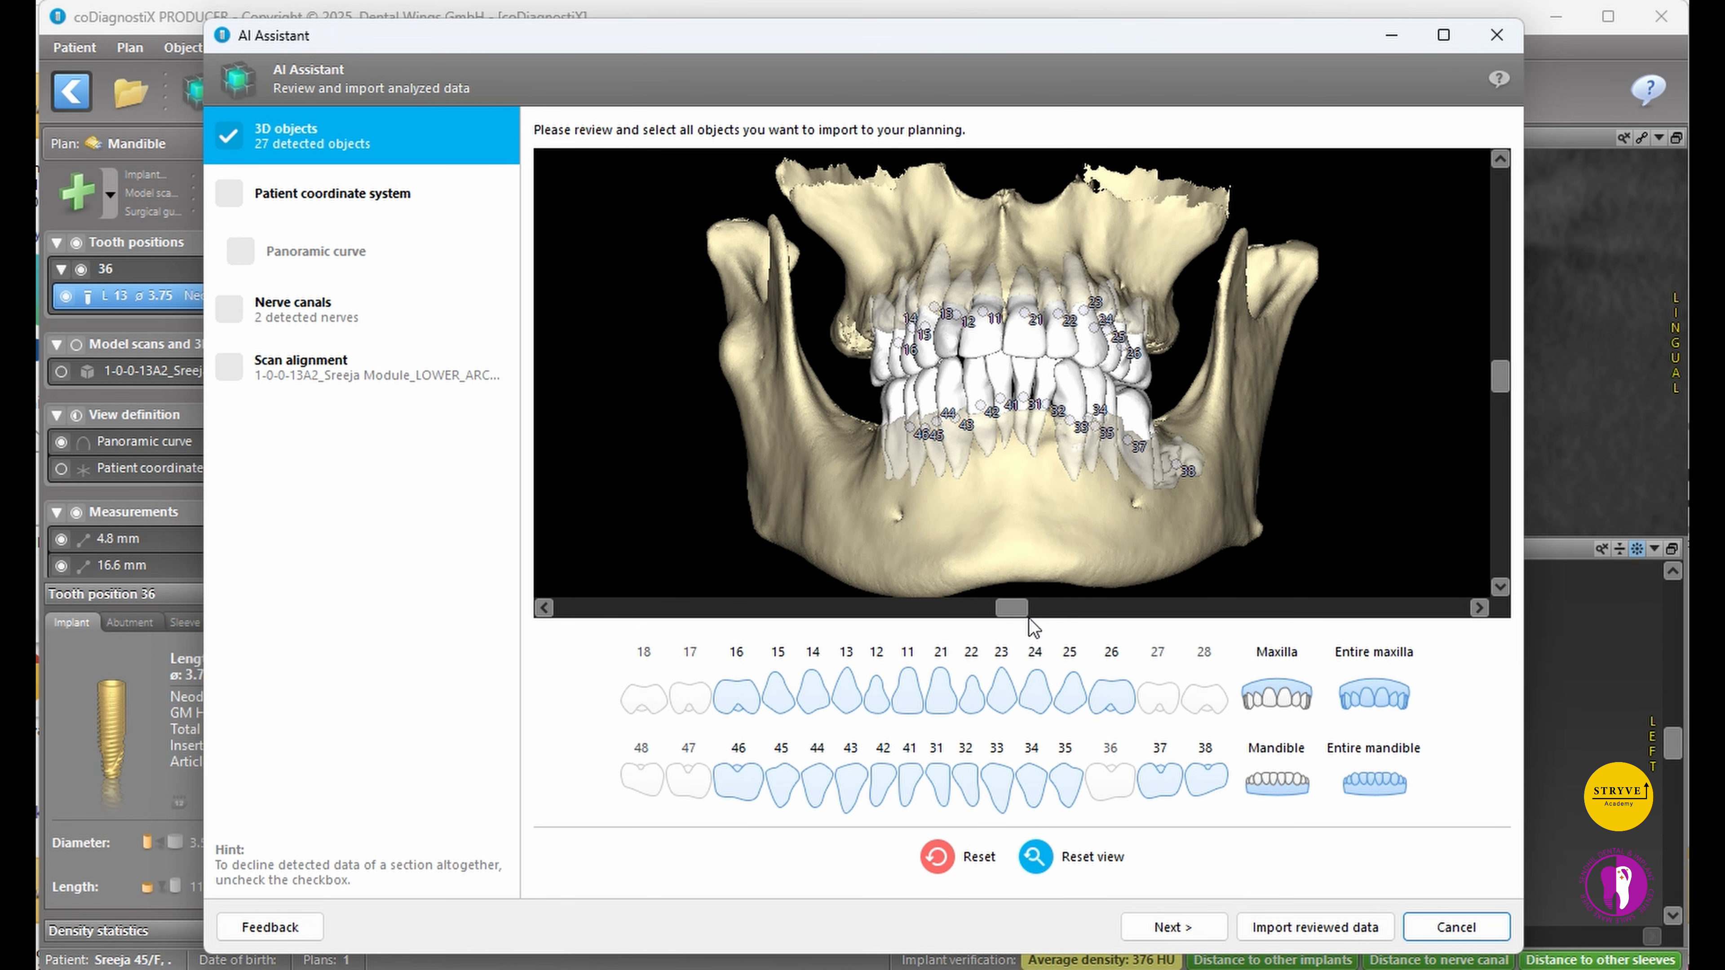
drag(1015, 609, 904, 591)
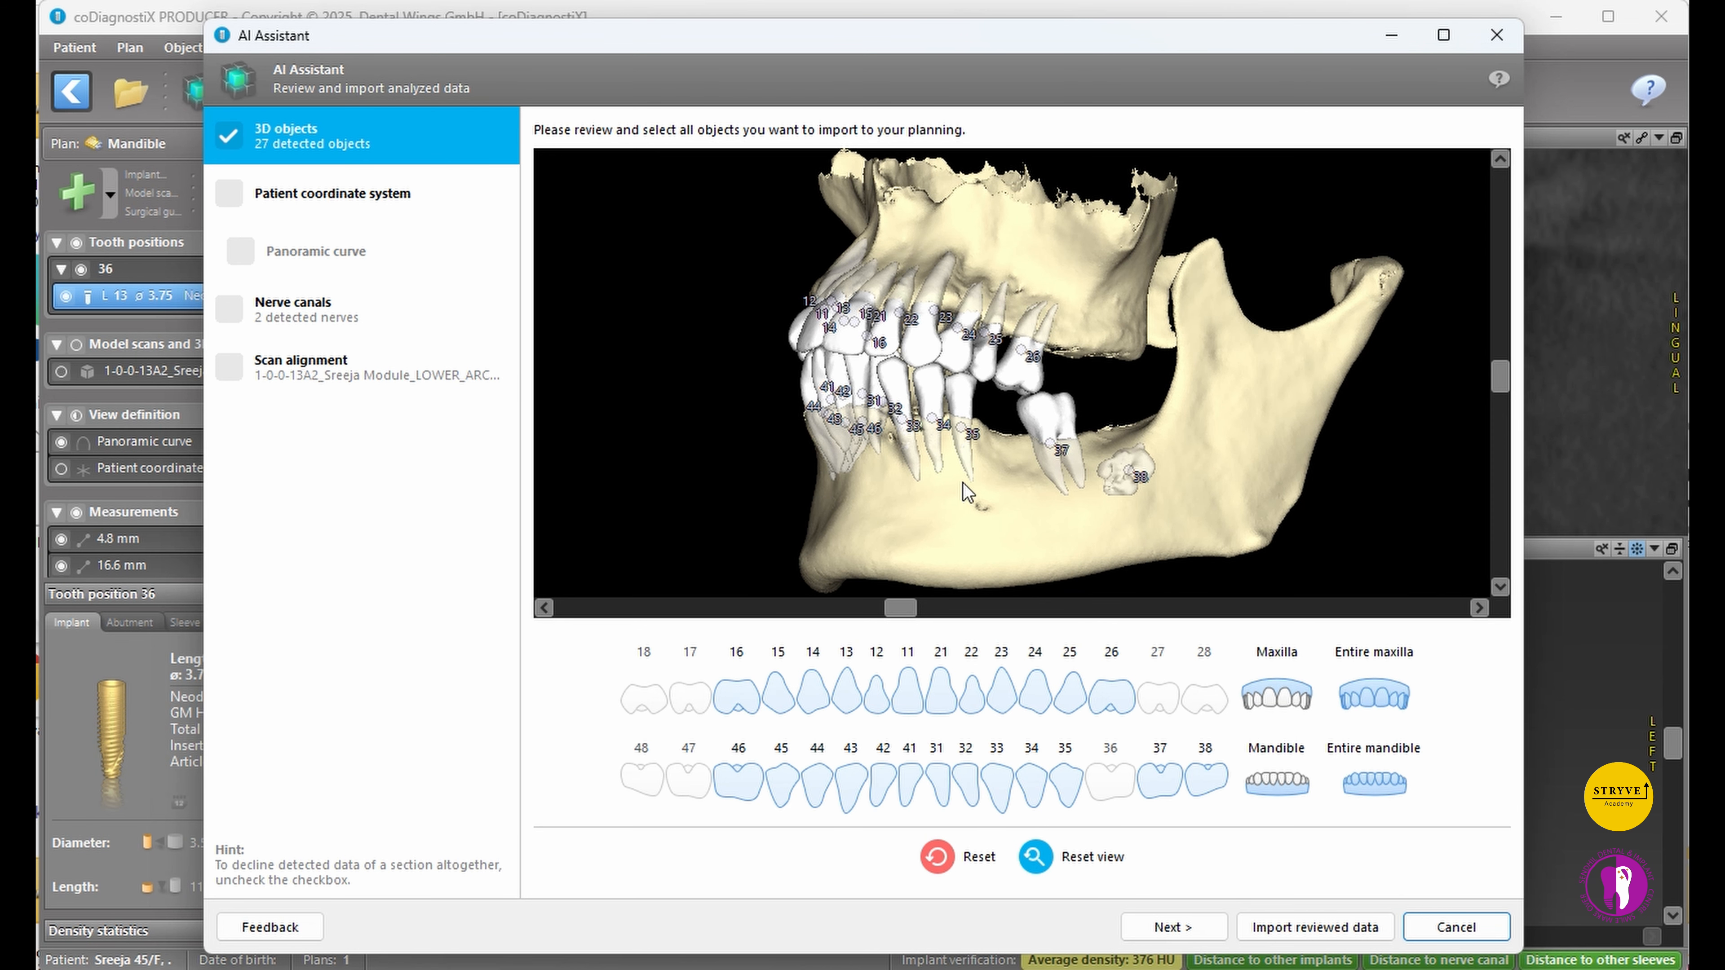
click(1374, 694)
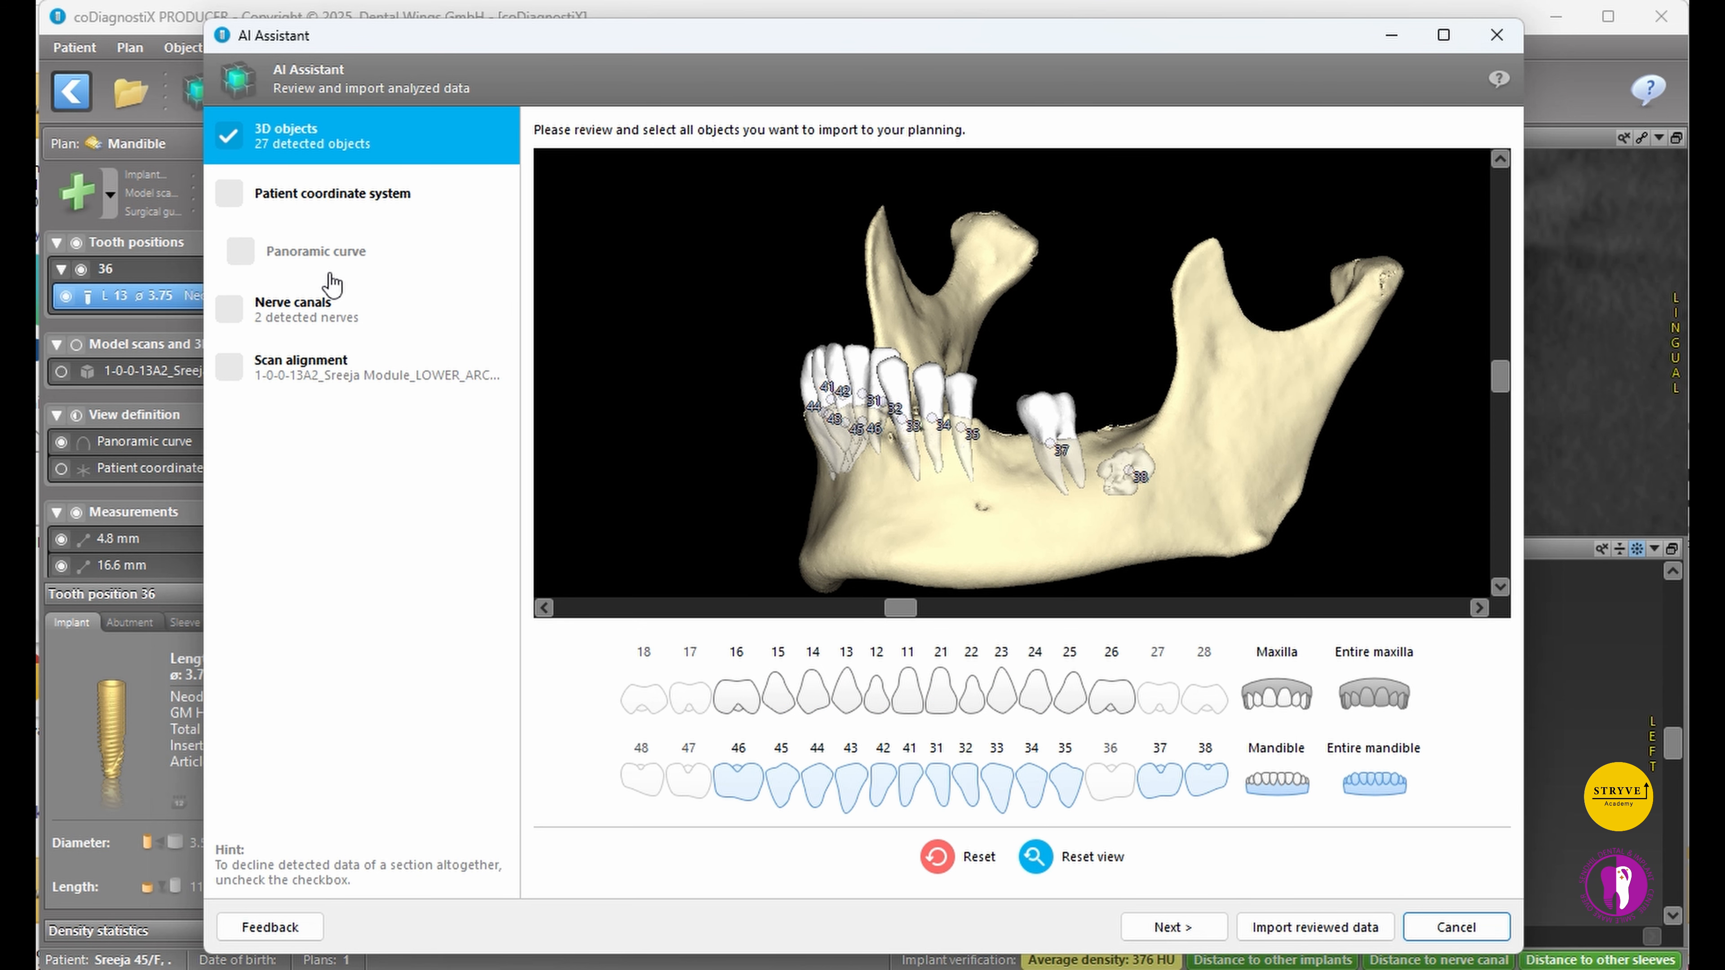
- Include the detected patient coordinate system, panoramic curve and nerve canals in the AI Assistant import
click(231, 196)
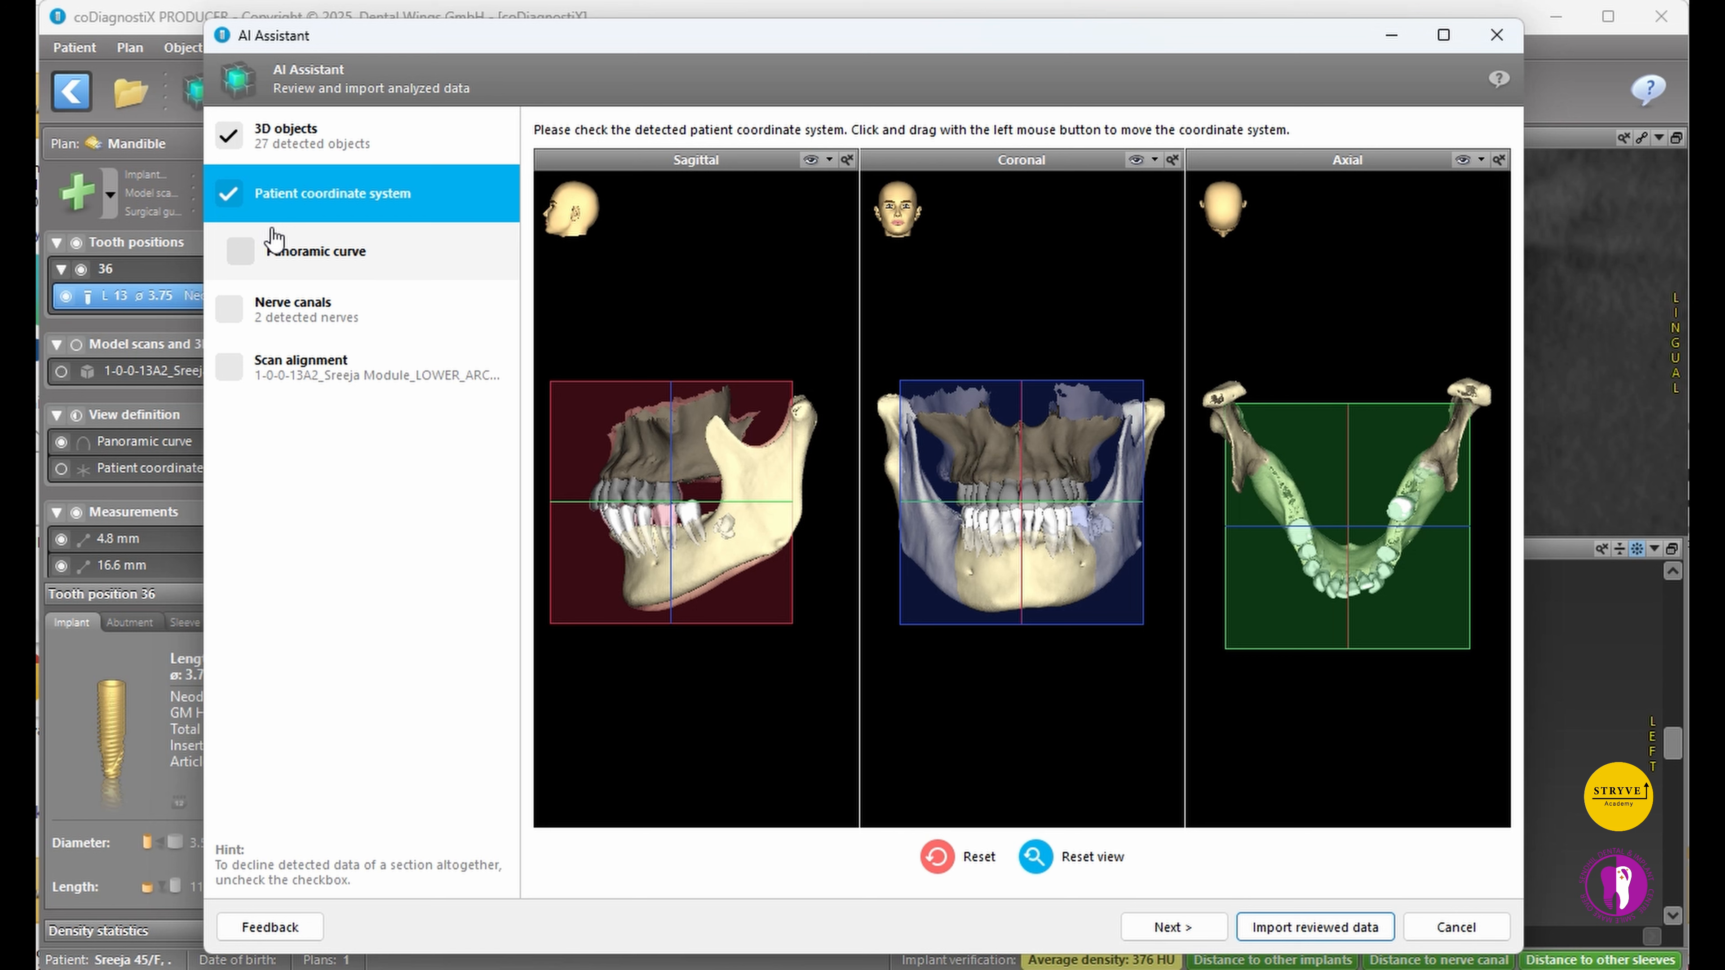
click(241, 252)
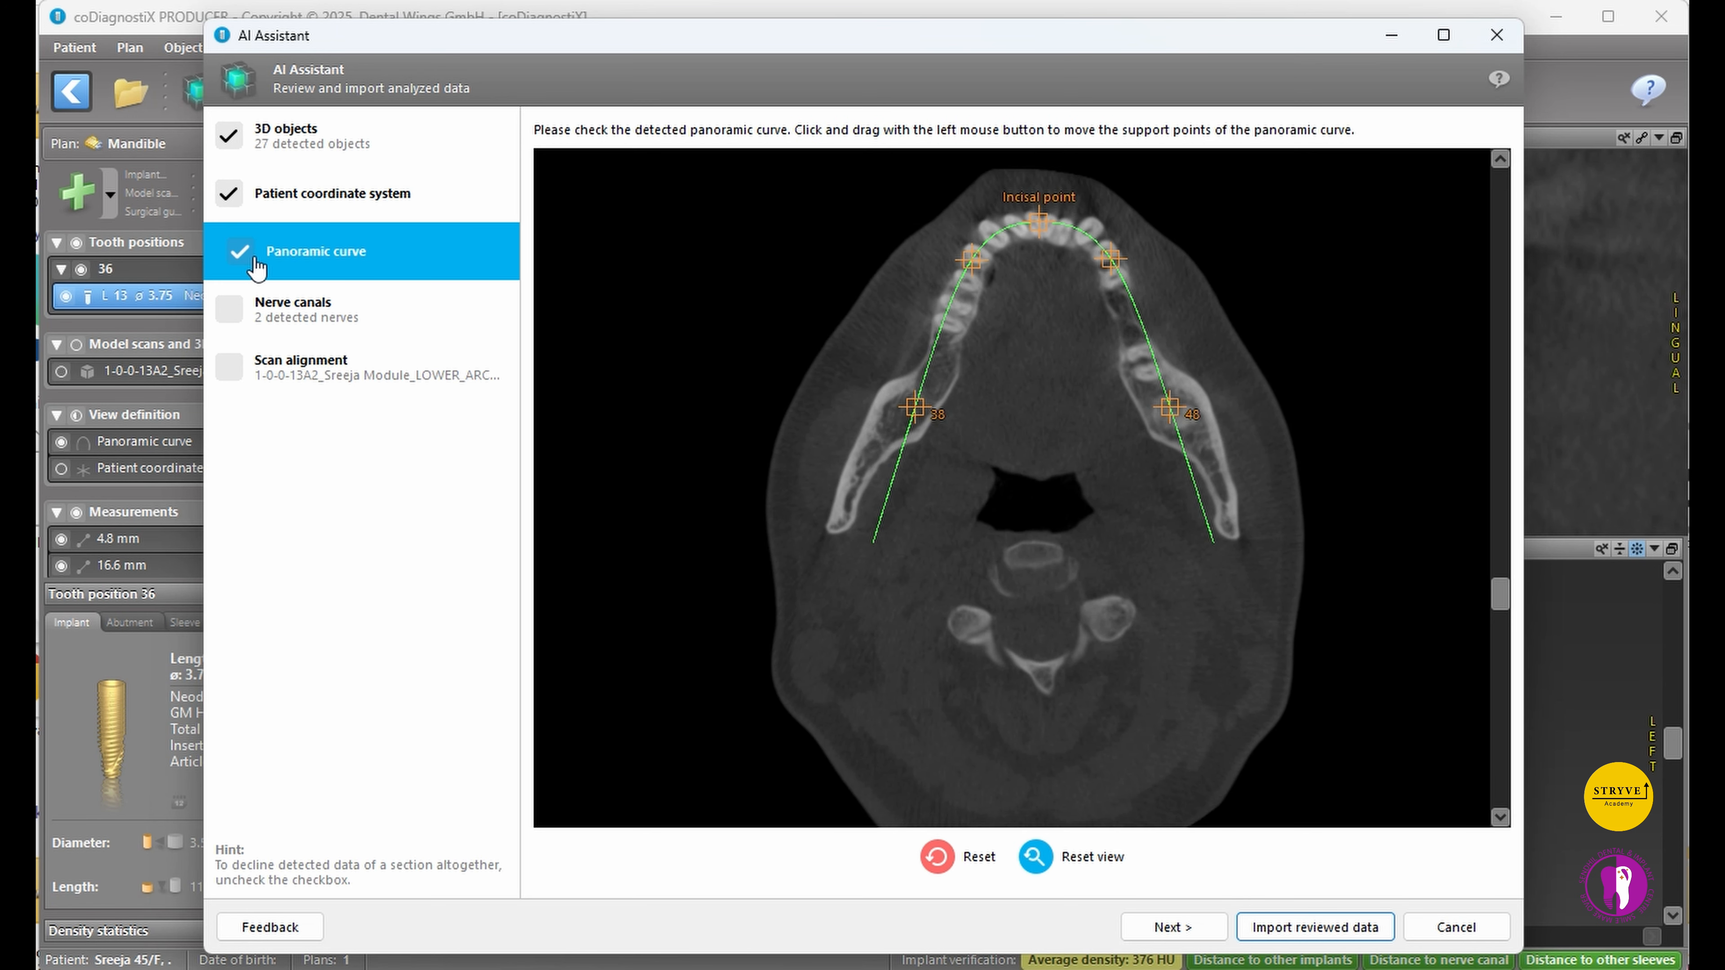
click(234, 307)
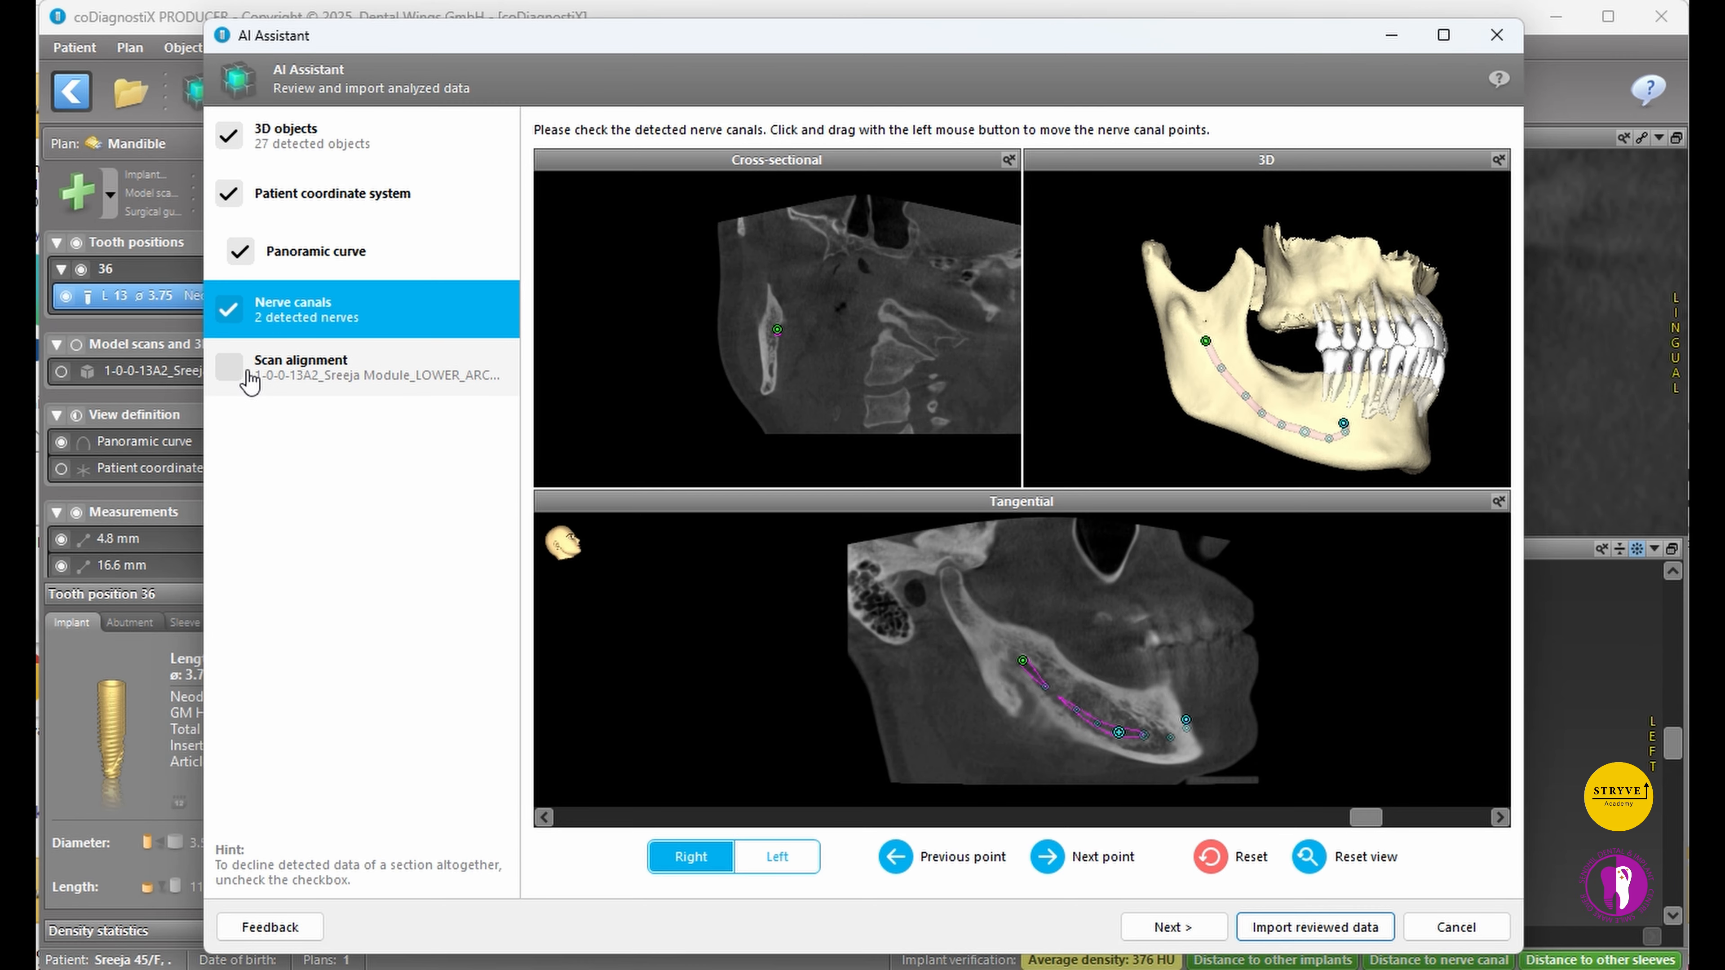
- Check the detected right nerve canal point by point in the cross-sectional and tangential views
click(1054, 865)
click(1056, 866)
click(1056, 867)
click(1056, 867)
click(1056, 867)
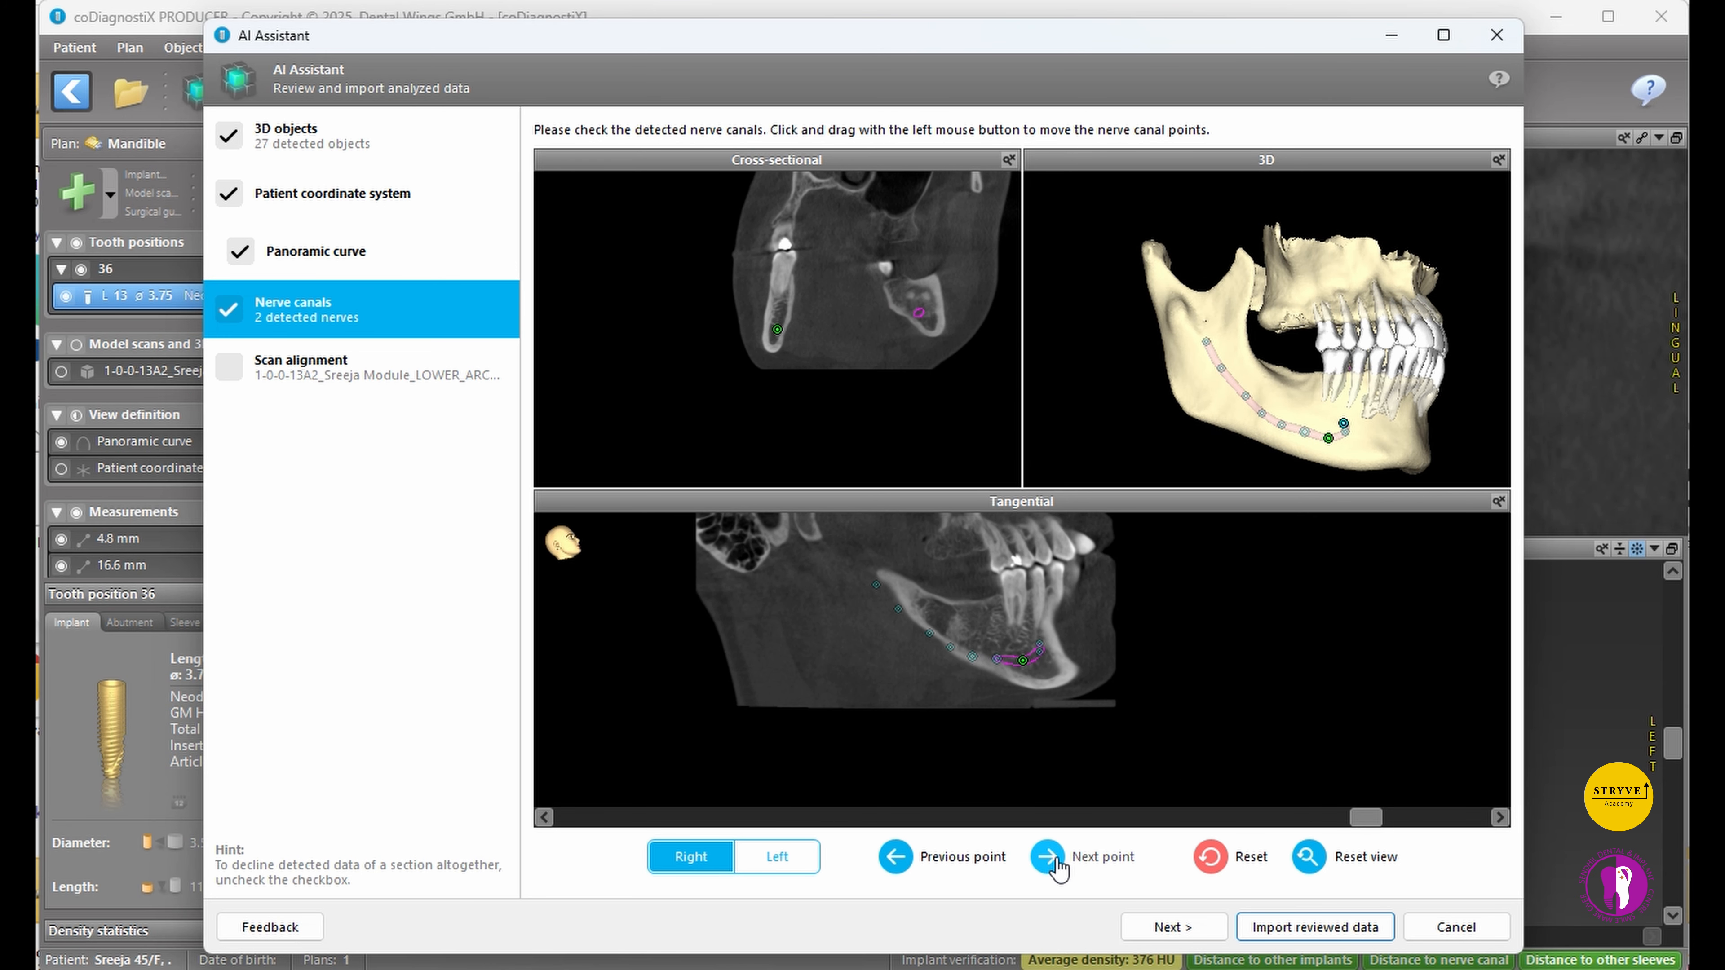
click(1056, 867)
click(1056, 866)
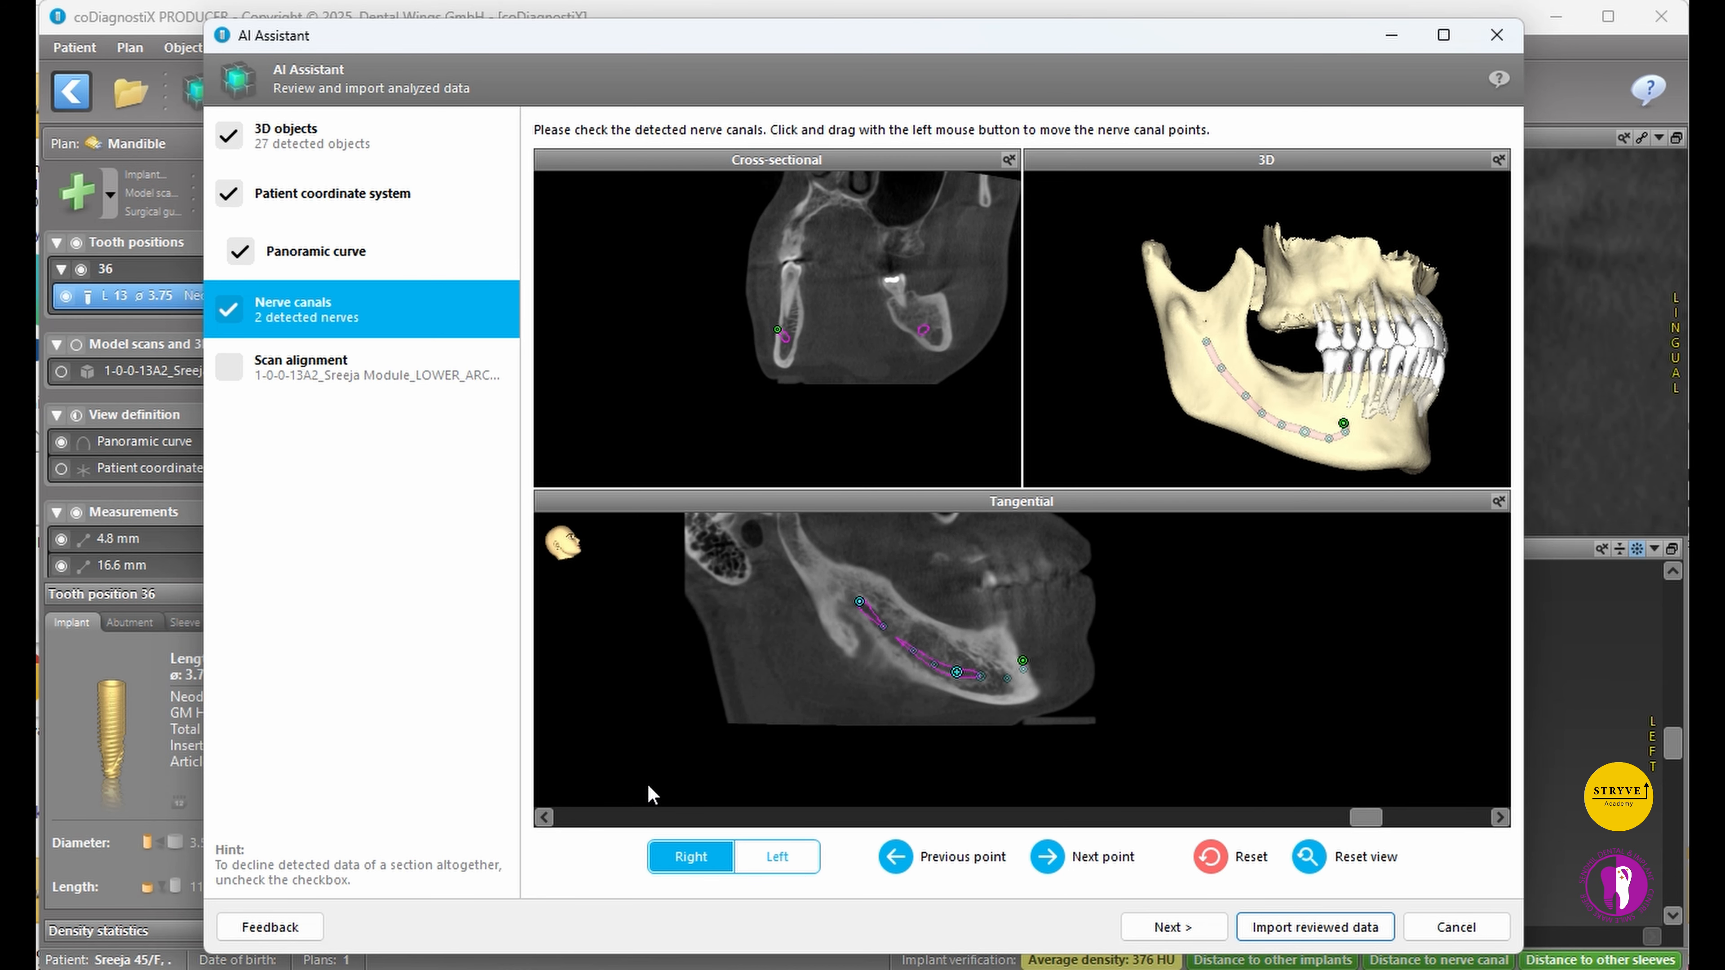
- Switch to the left nerve canal and check each of its detected points along the mandible
click(797, 860)
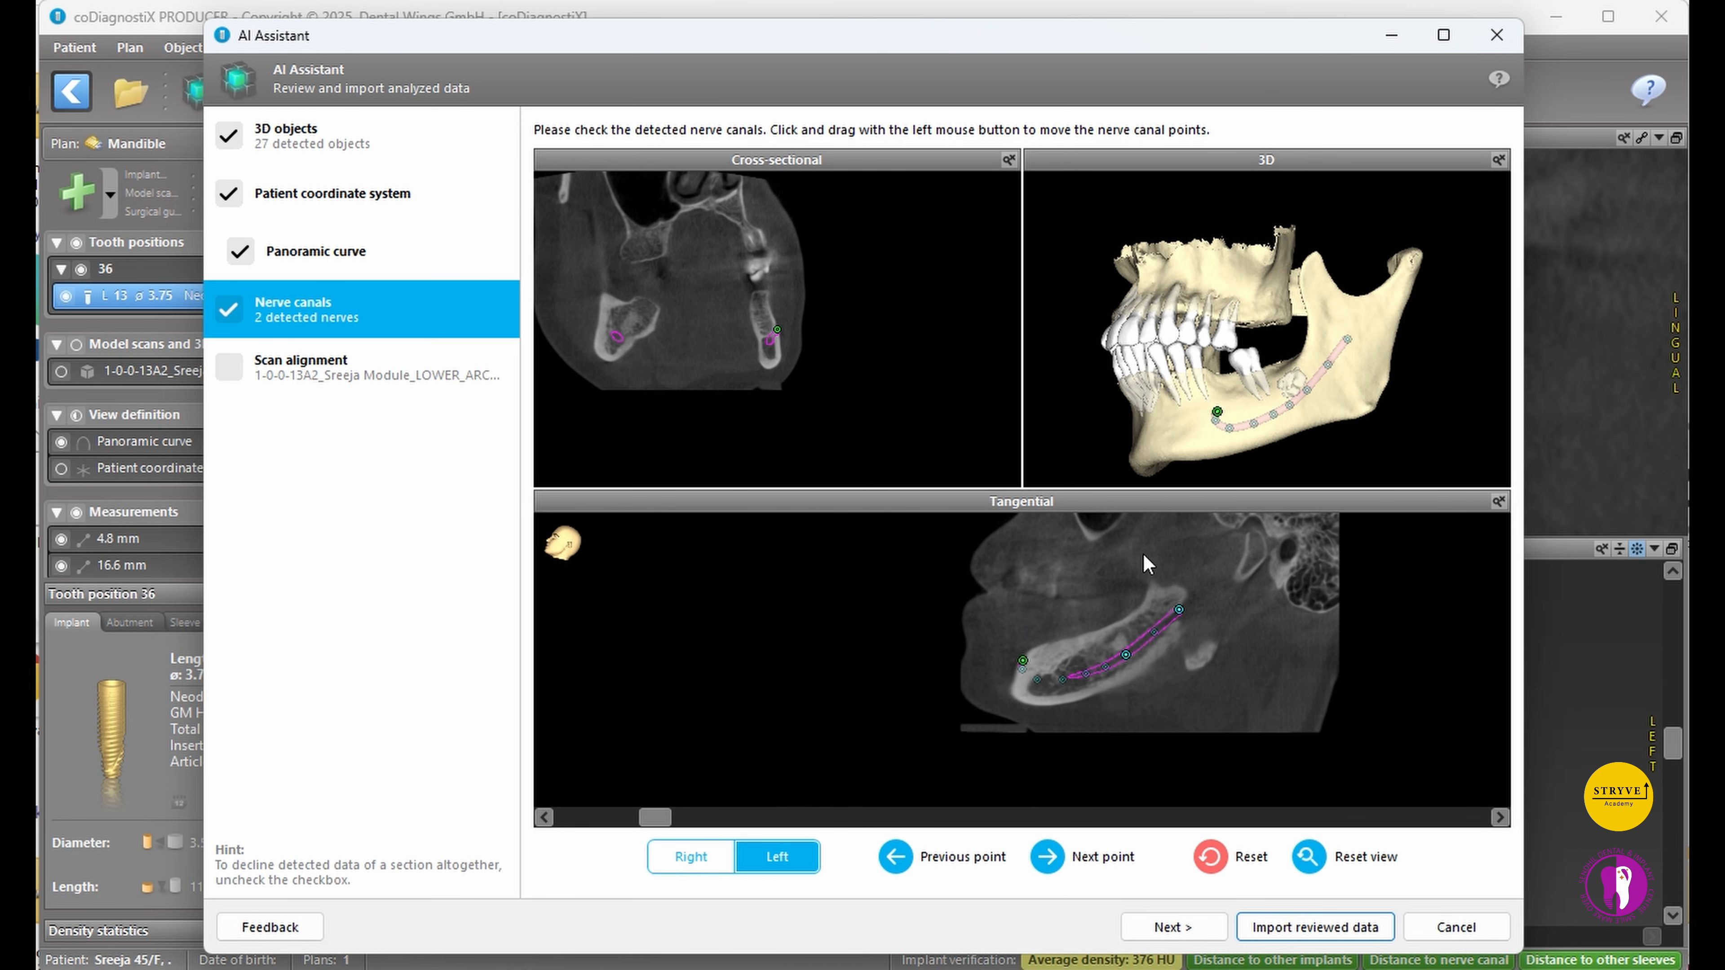
click(1042, 864)
click(1043, 864)
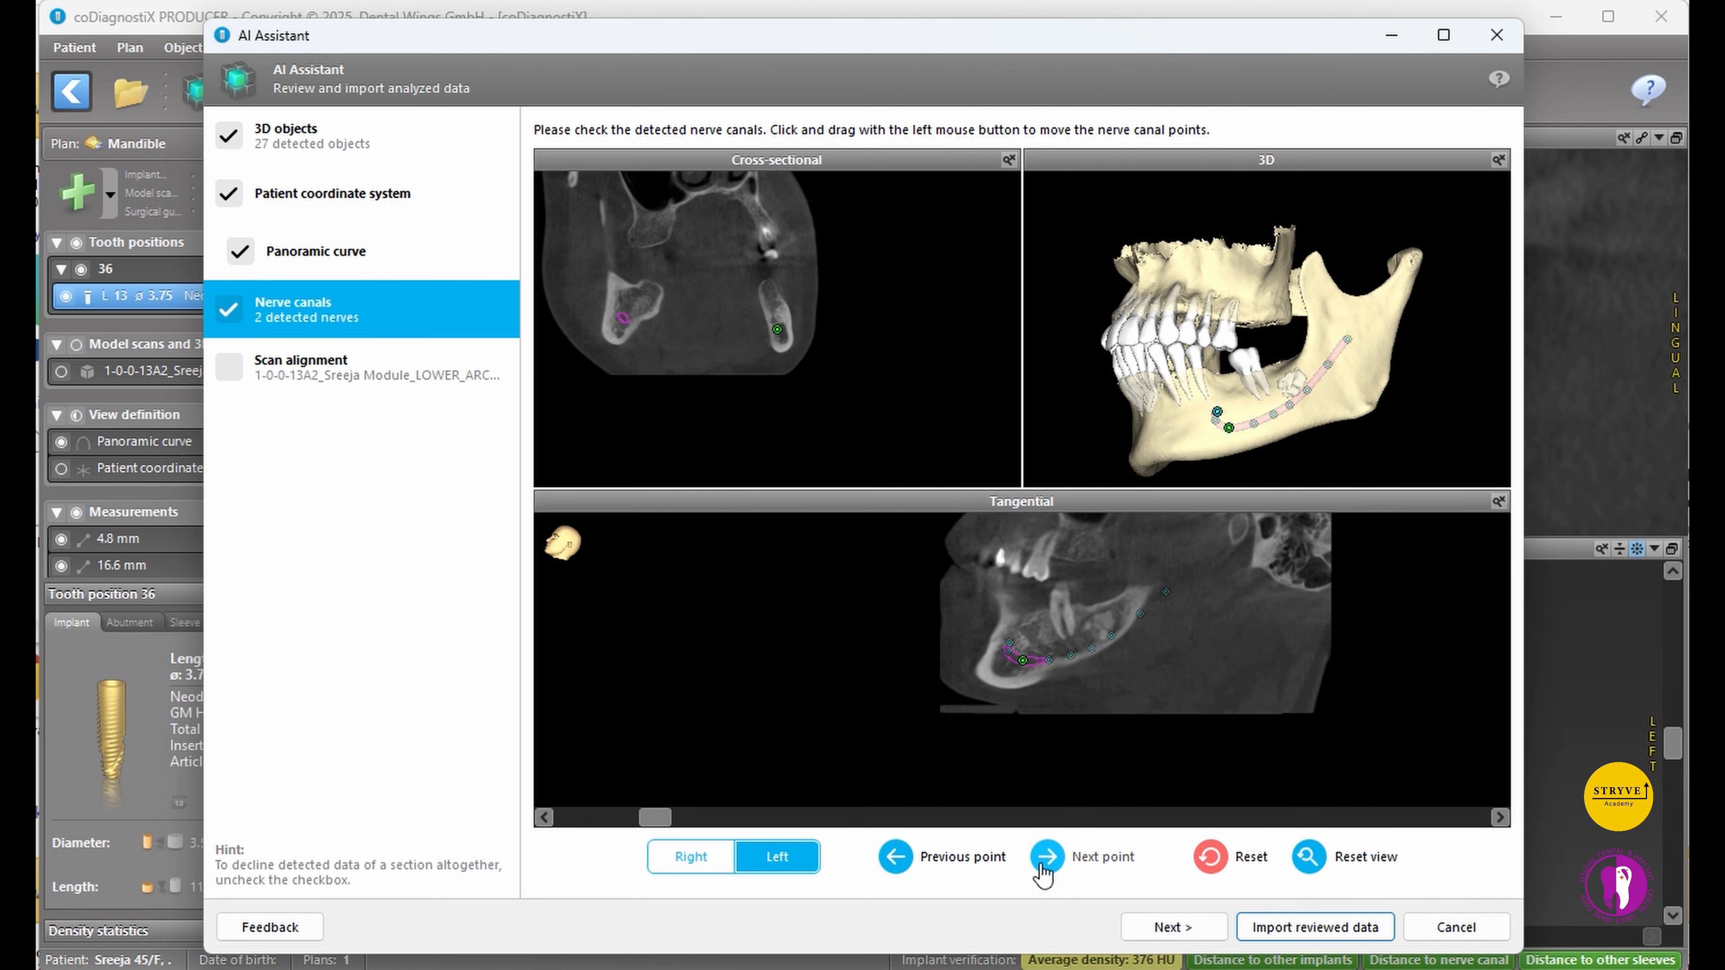
click(1043, 864)
click(1042, 865)
click(1046, 858)
click(1046, 857)
click(1046, 858)
click(1045, 858)
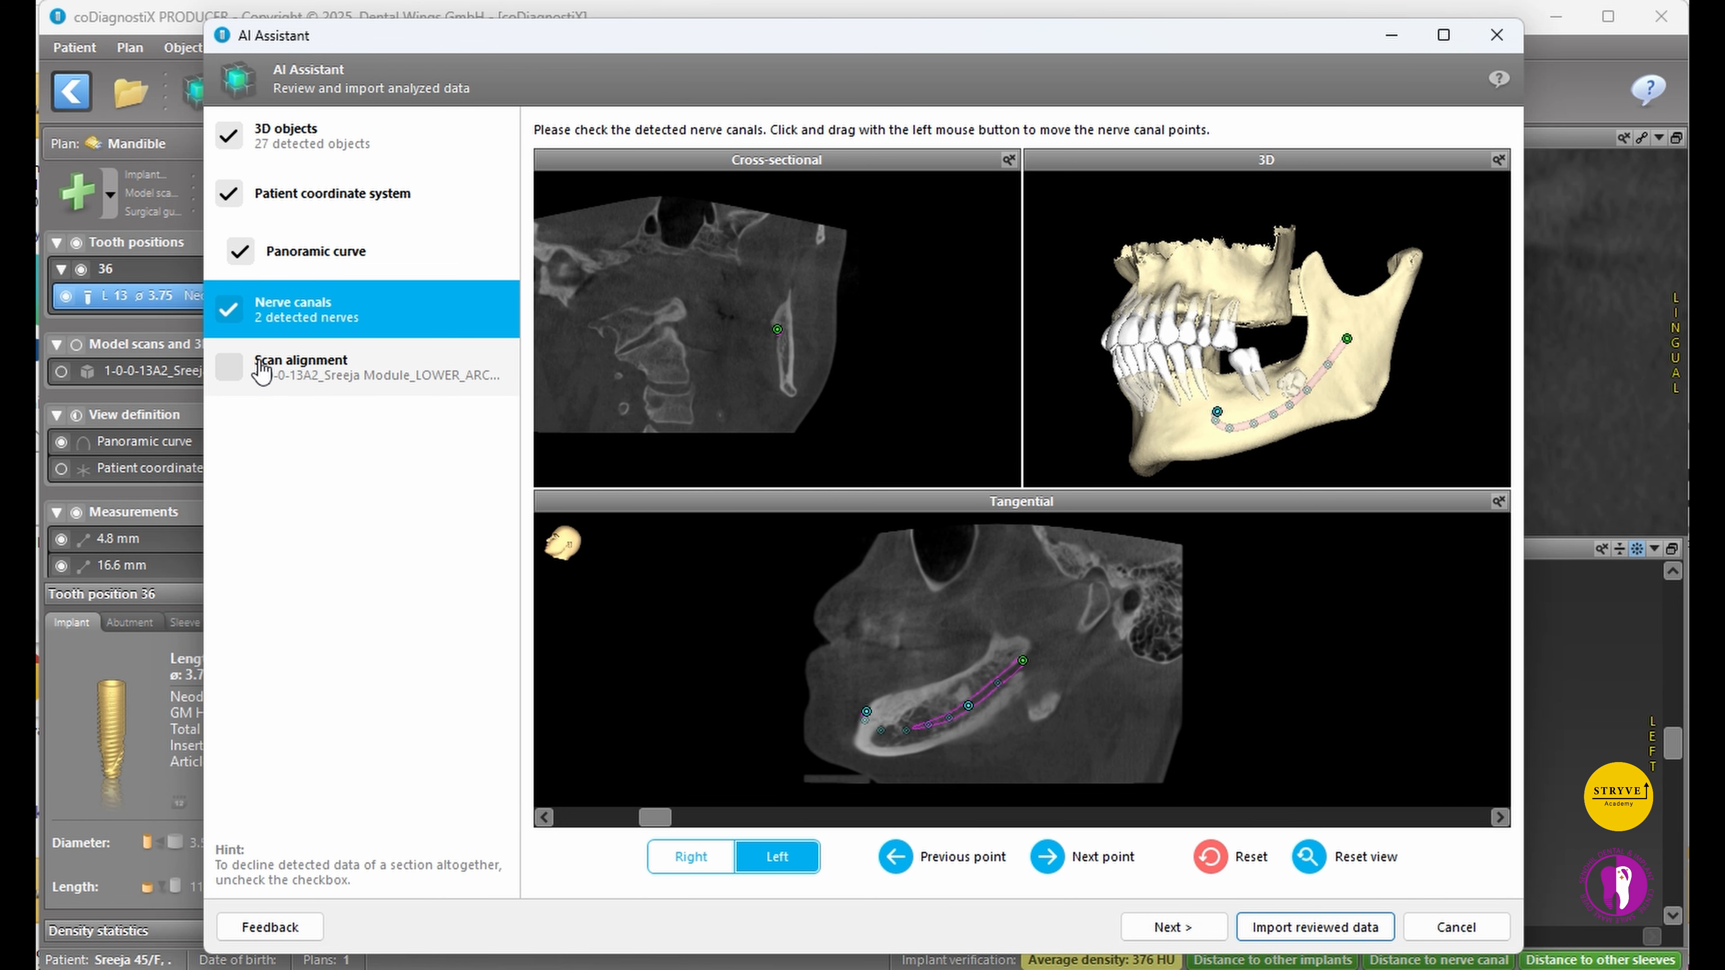
- Include the lower arch scan alignment in the import and check the scan contour on other sagittal and axial slices
click(231, 368)
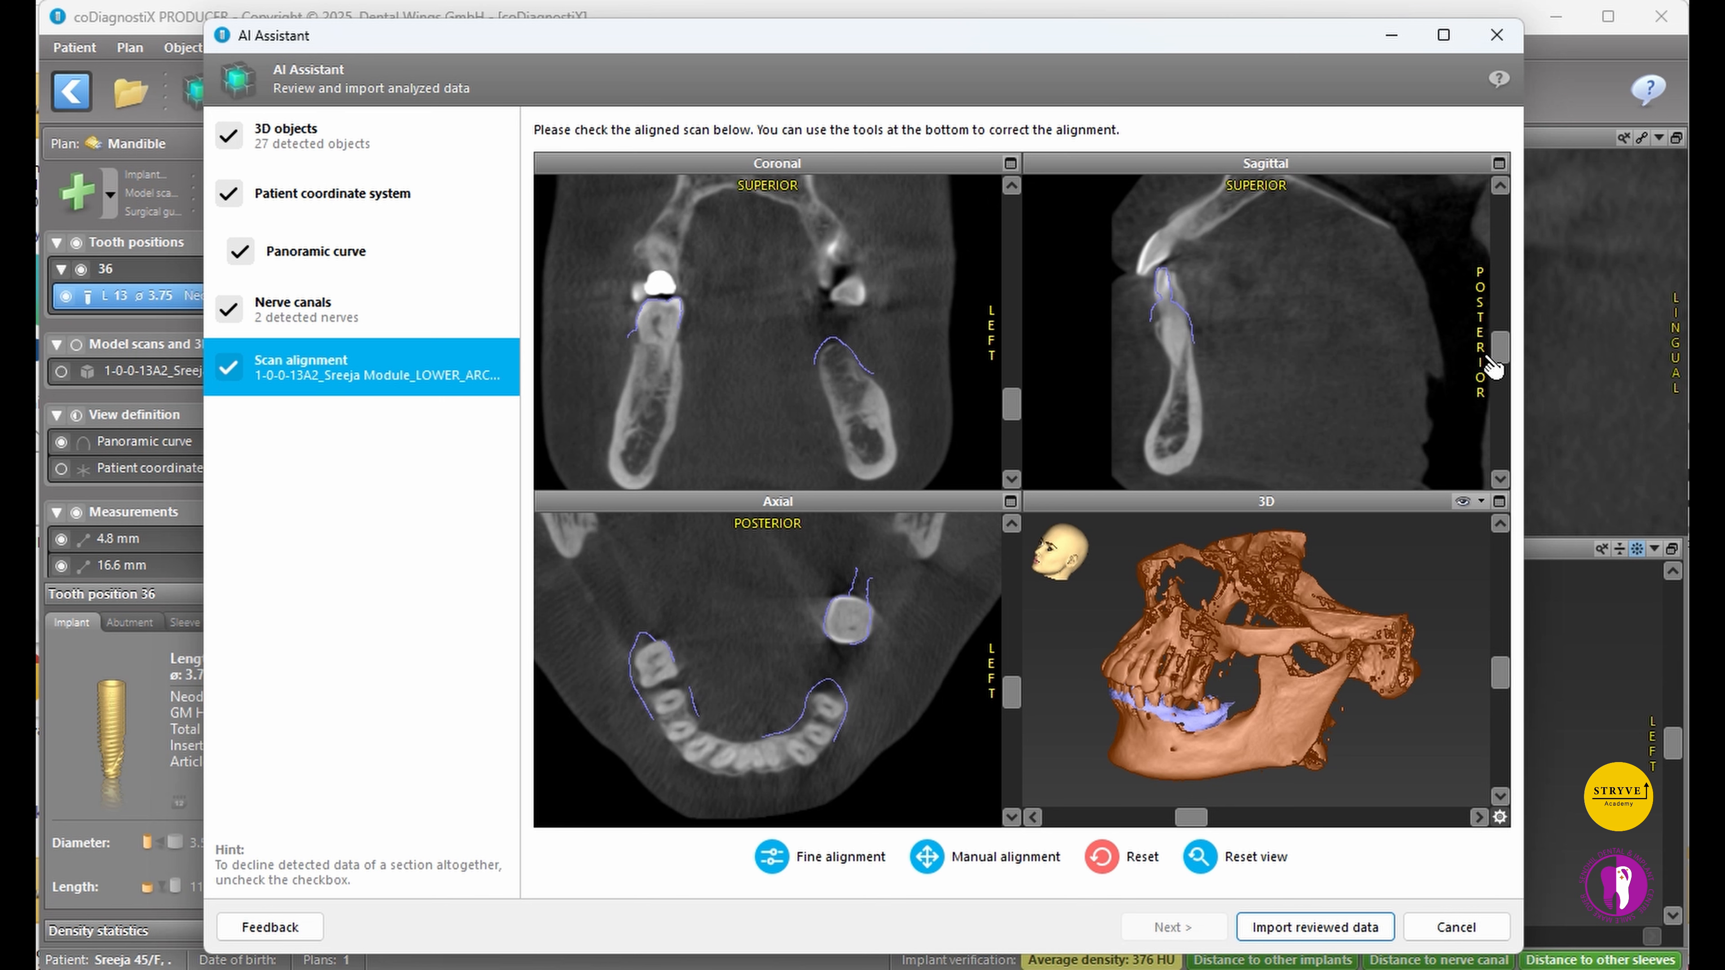
drag(1499, 348, 1502, 378)
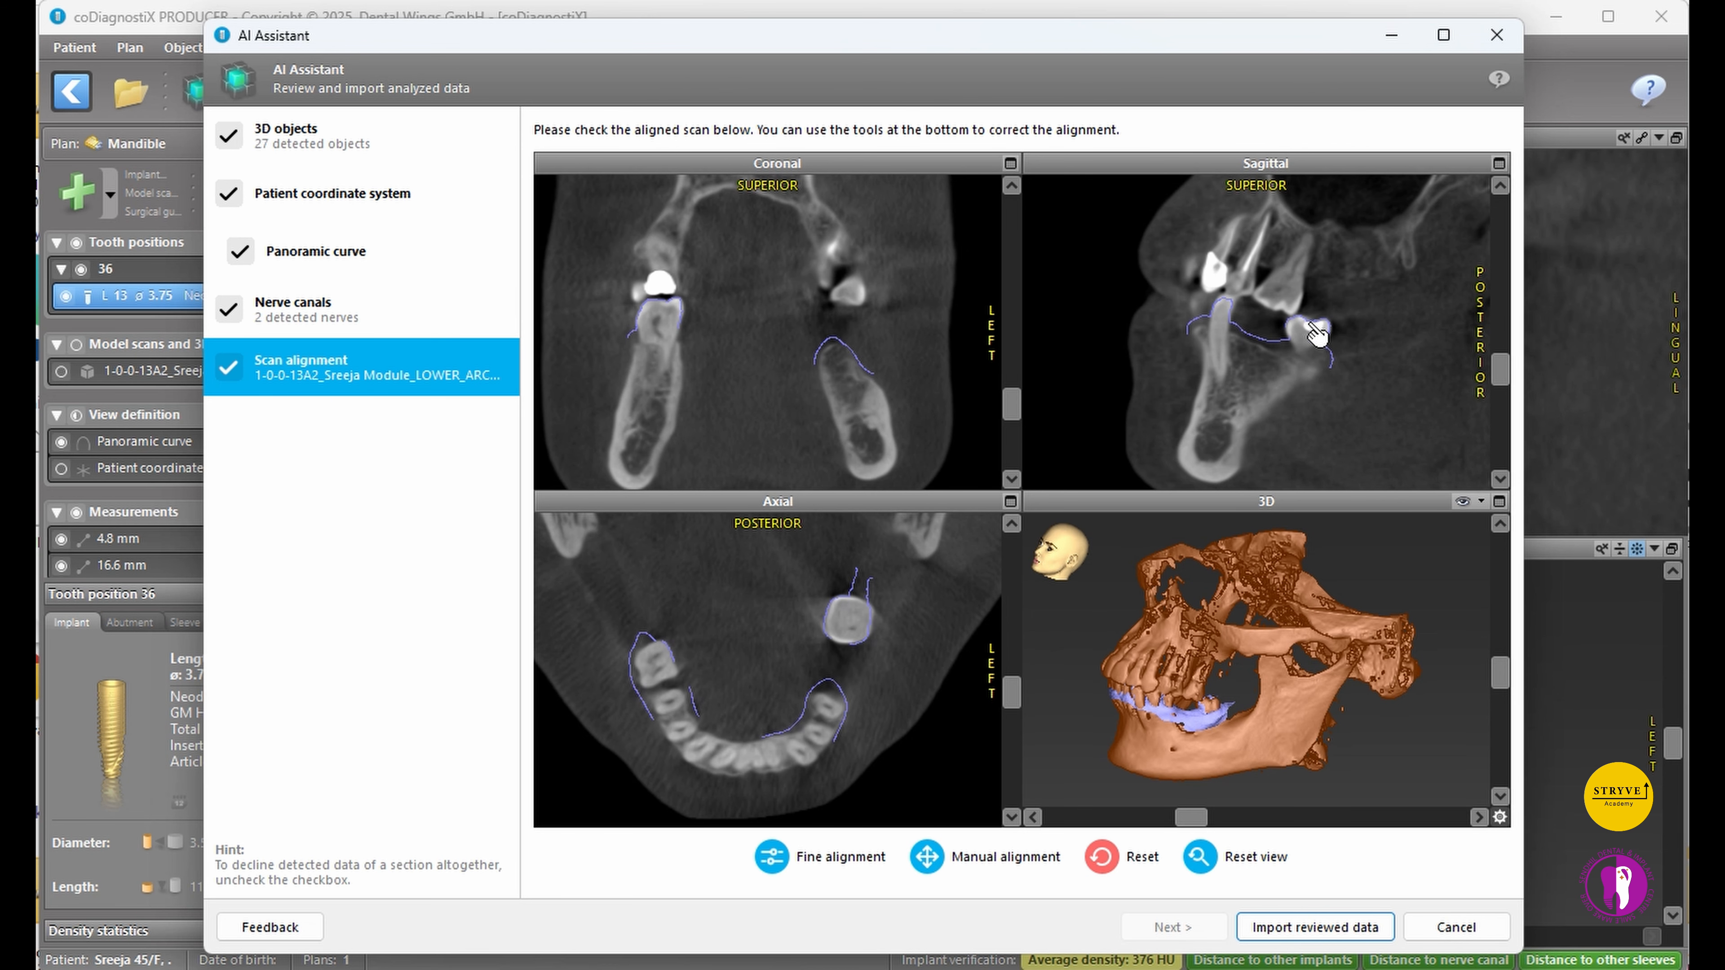
drag(1011, 687, 1012, 666)
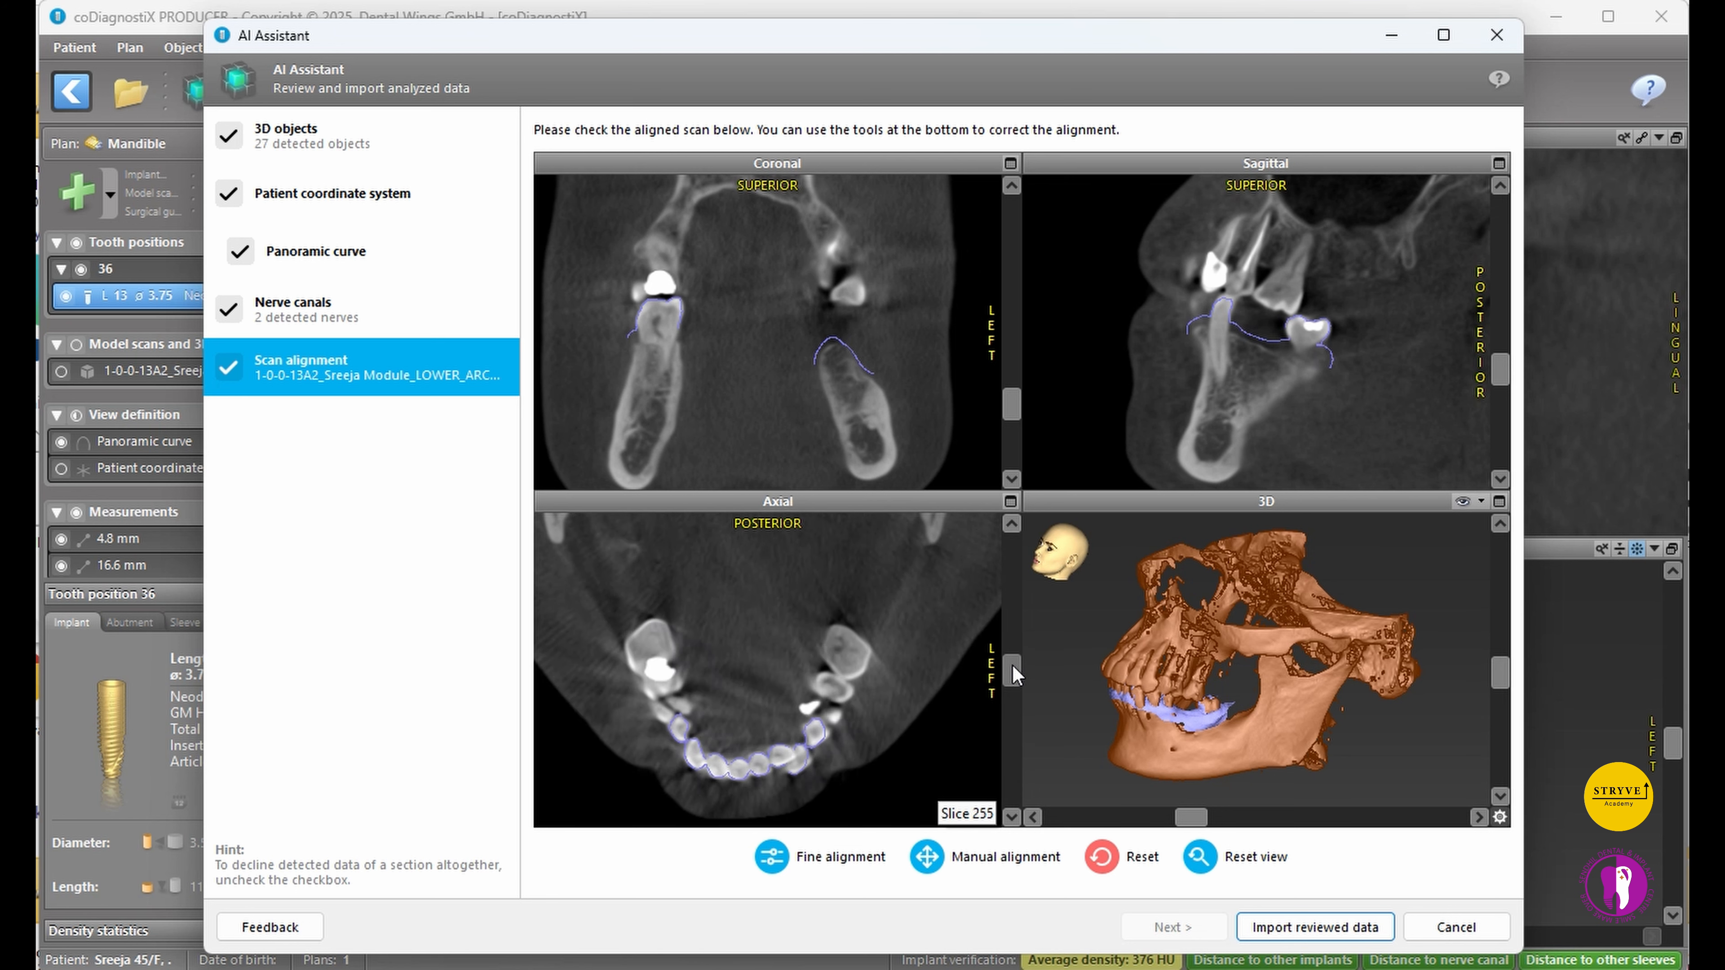
- Check the lower arch scan contour on other coronal slices and import the reviewed AI Assistant data into the plan
drag(1005, 397, 1012, 414)
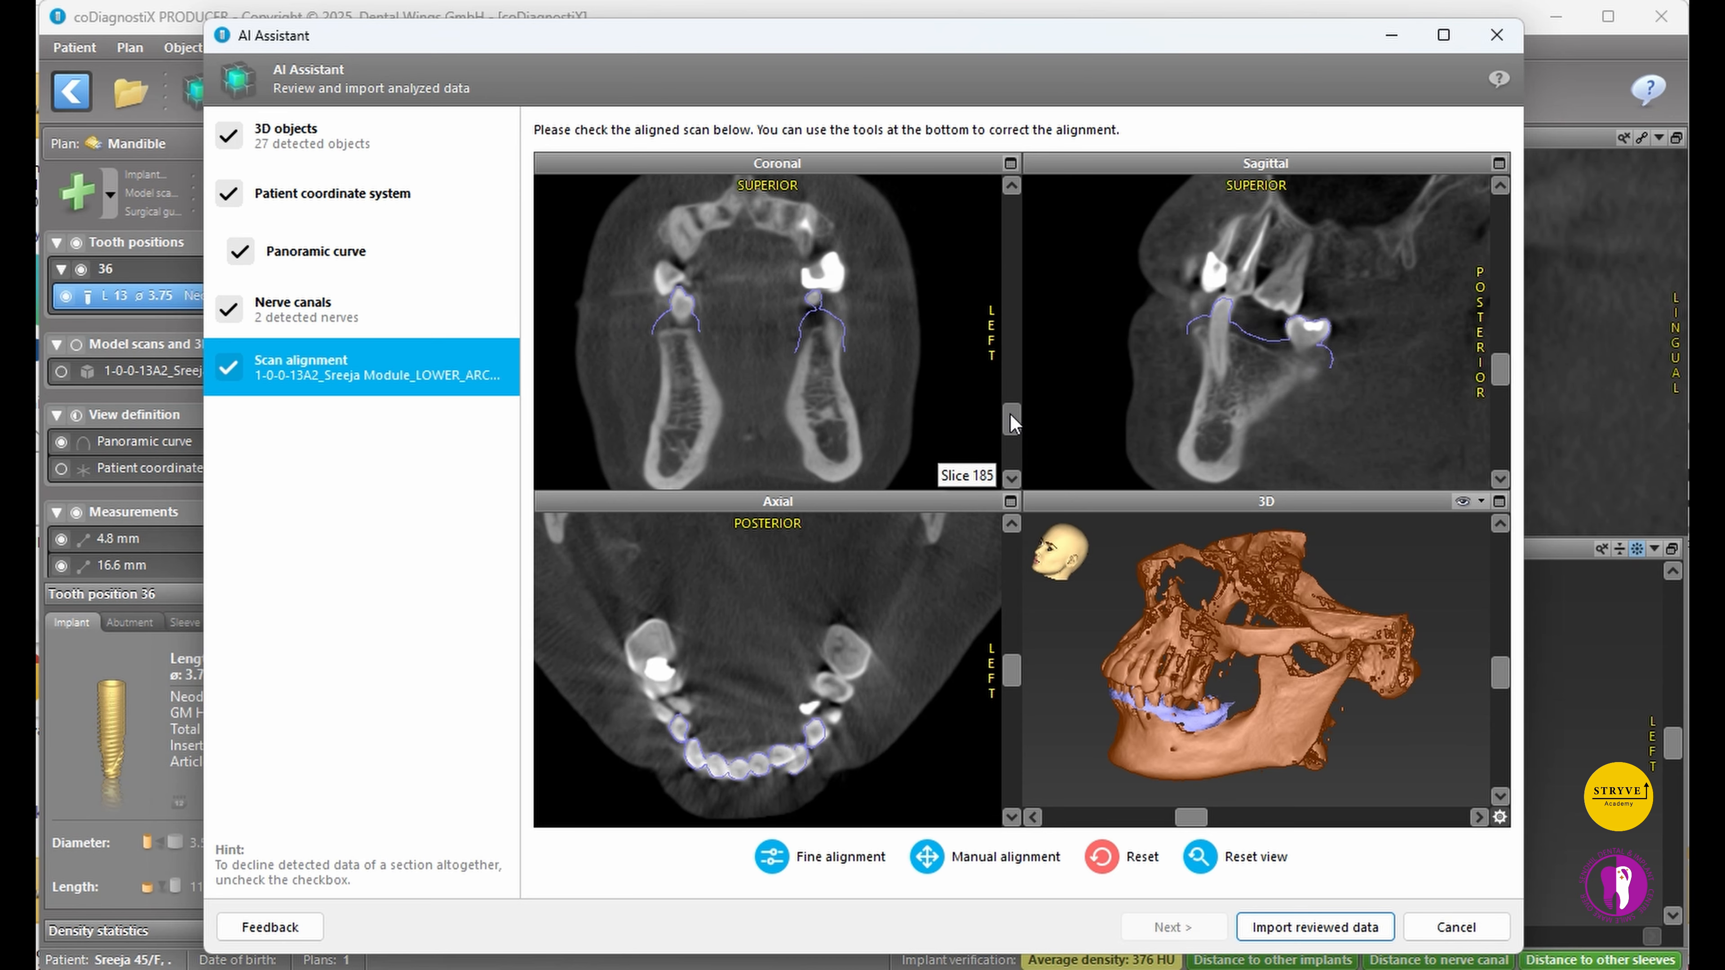
click(1315, 928)
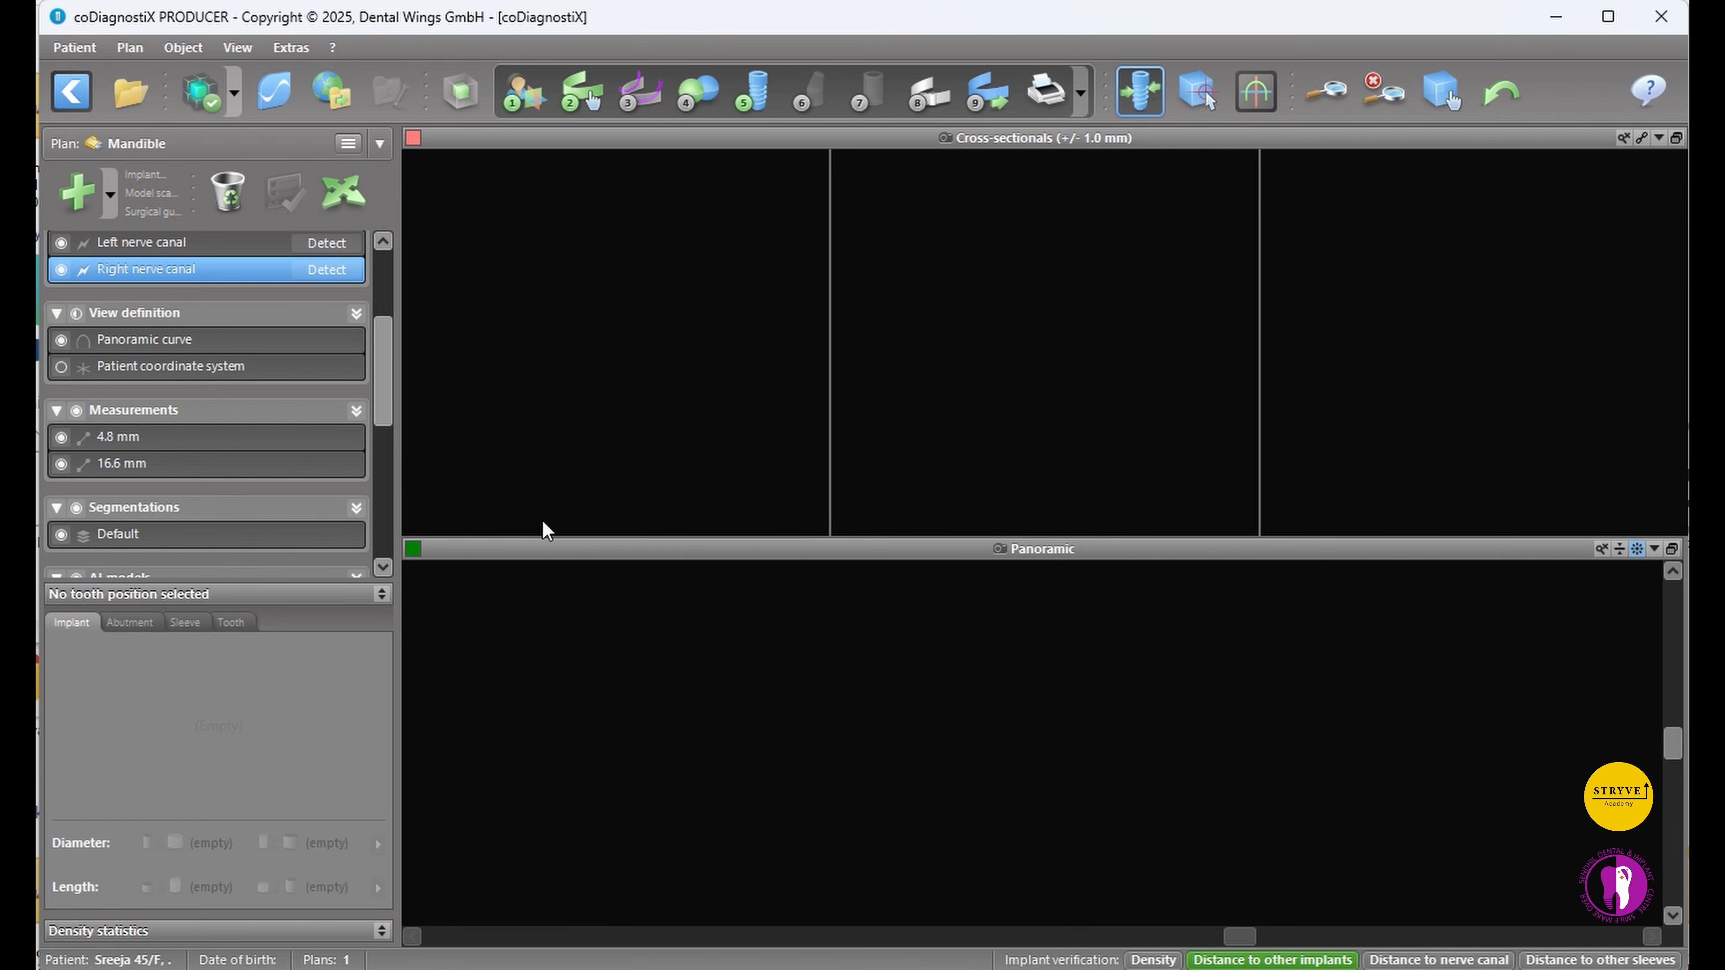
scroll(269, 392, up, 3)
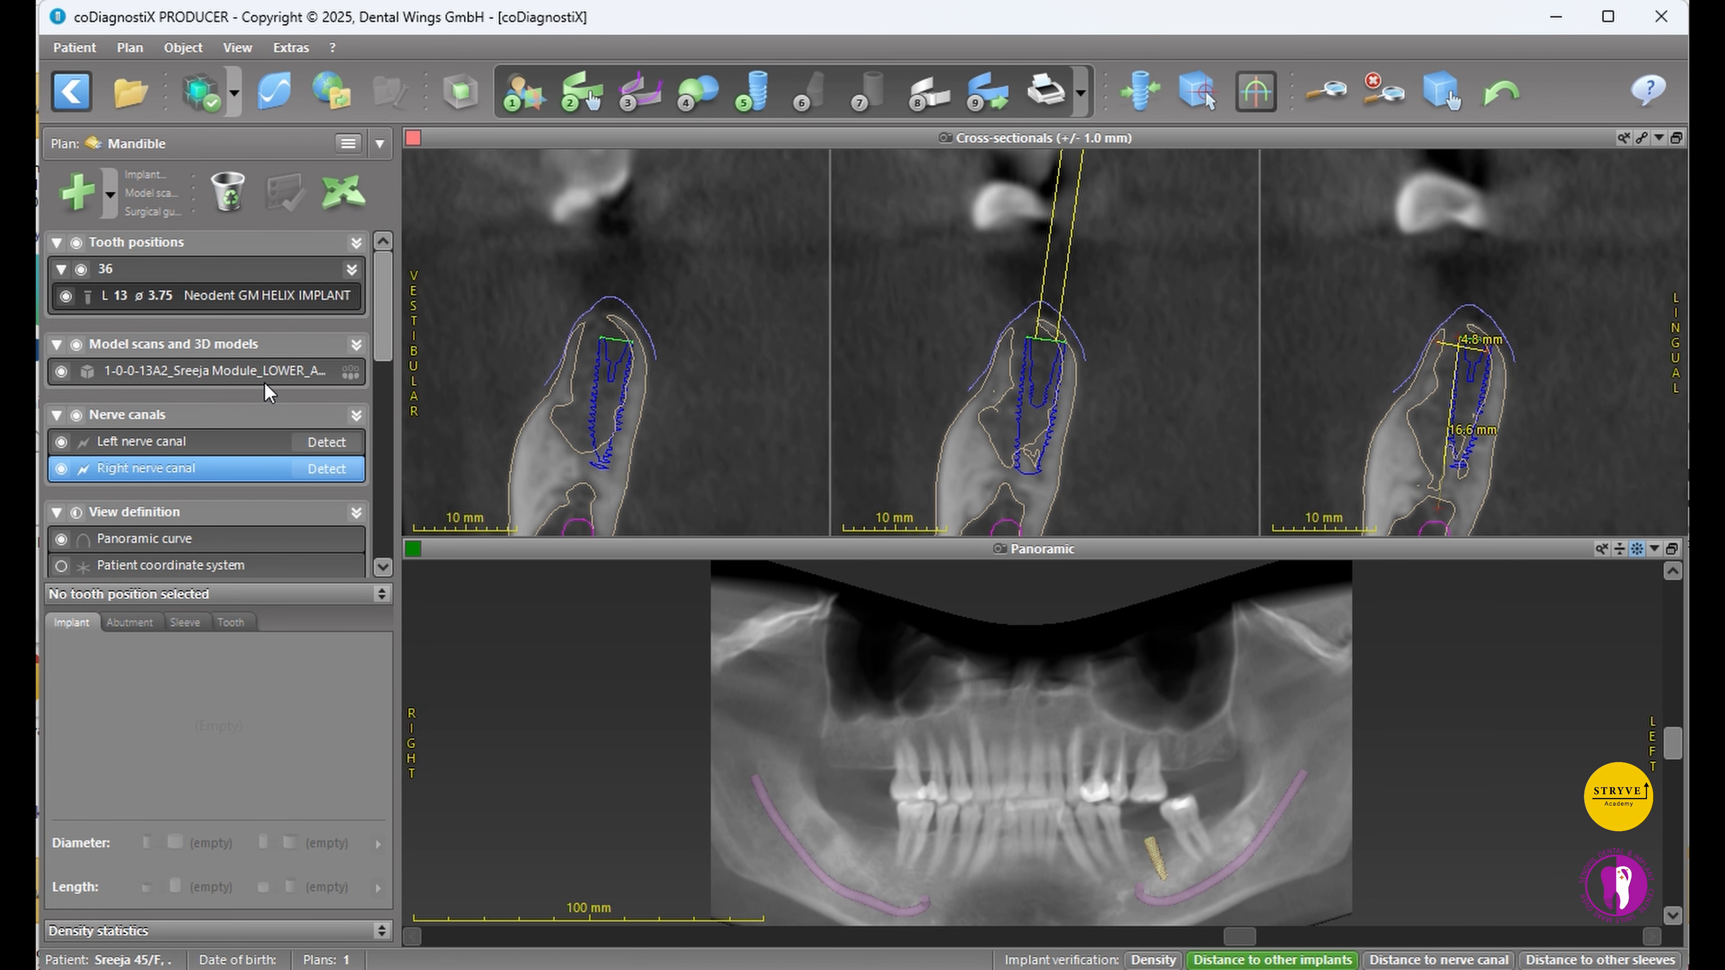
- Hide the Default segmentation and show the mandible, teeth and lower arch scan enlarged in 3D from above
click(233, 370)
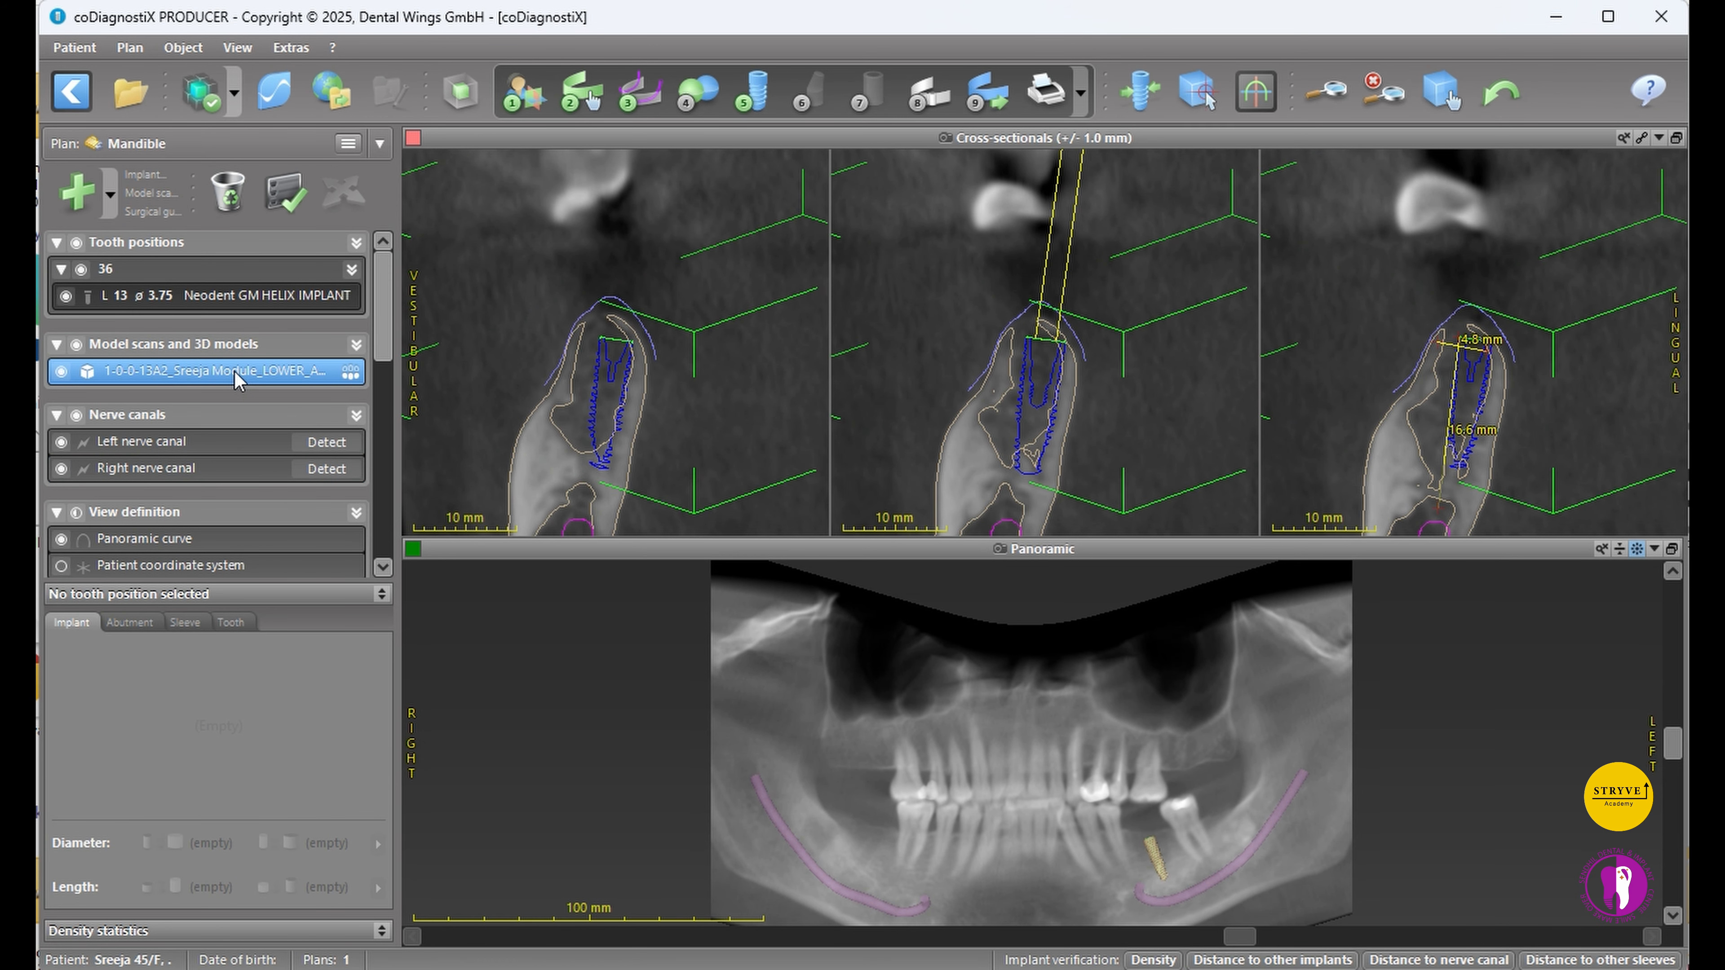
click(1676, 139)
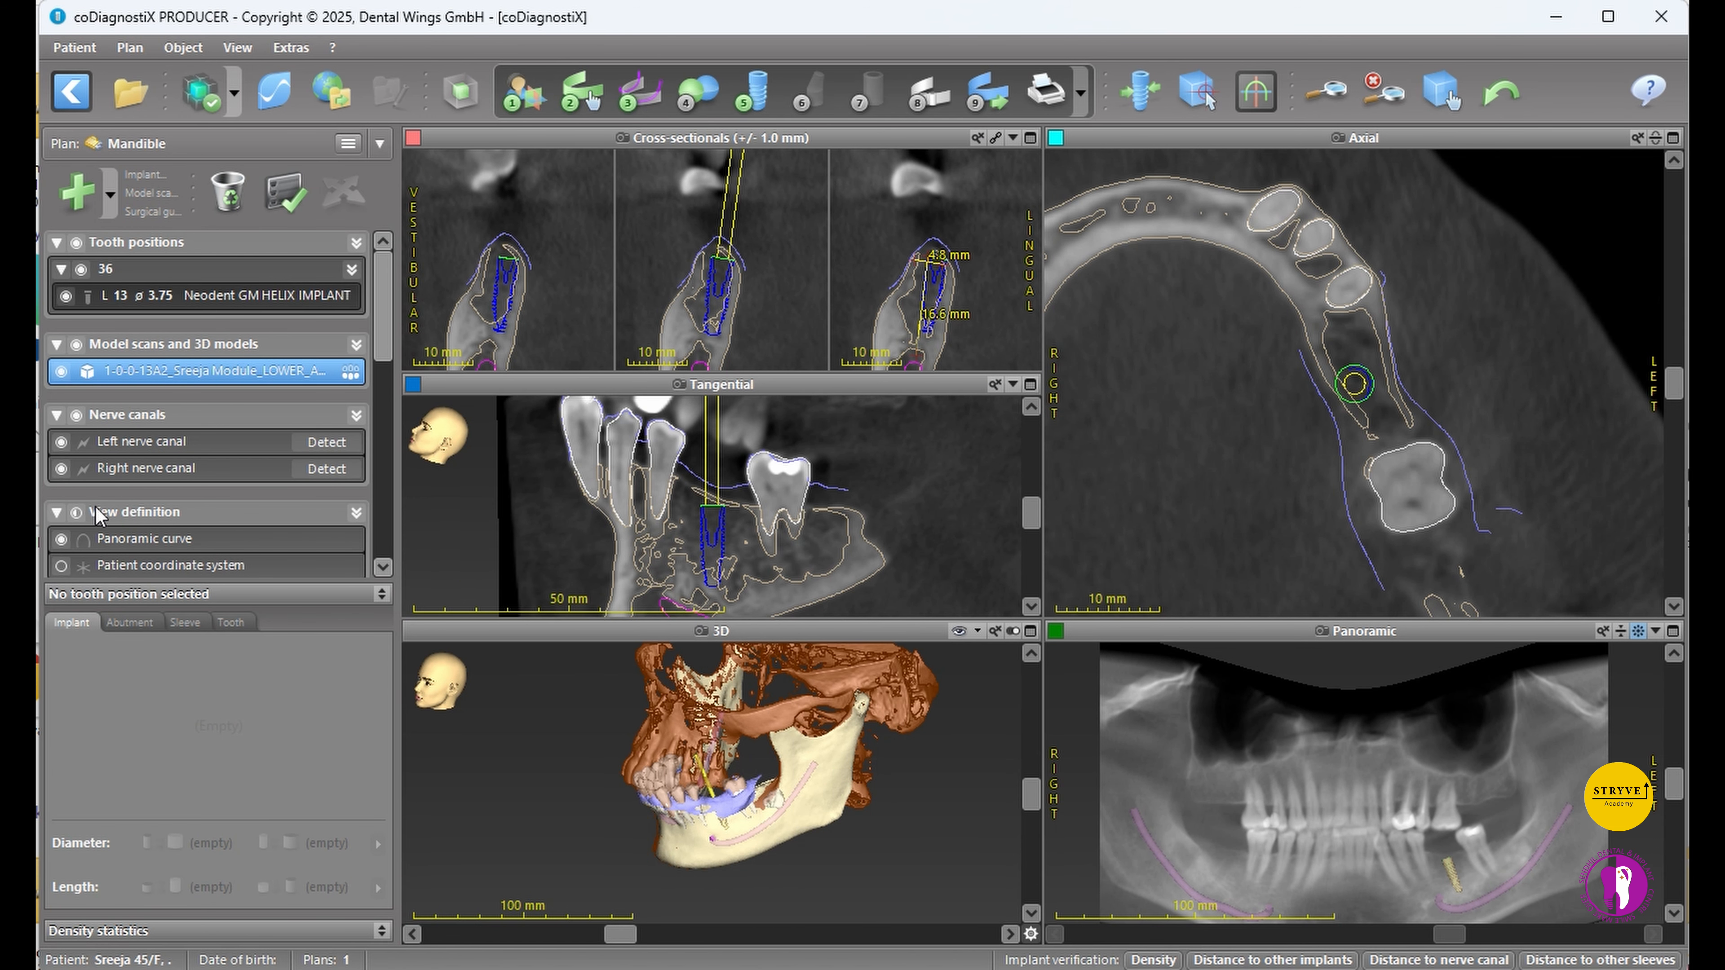
scroll(100, 522, down, 1)
scroll(113, 541, down, 3)
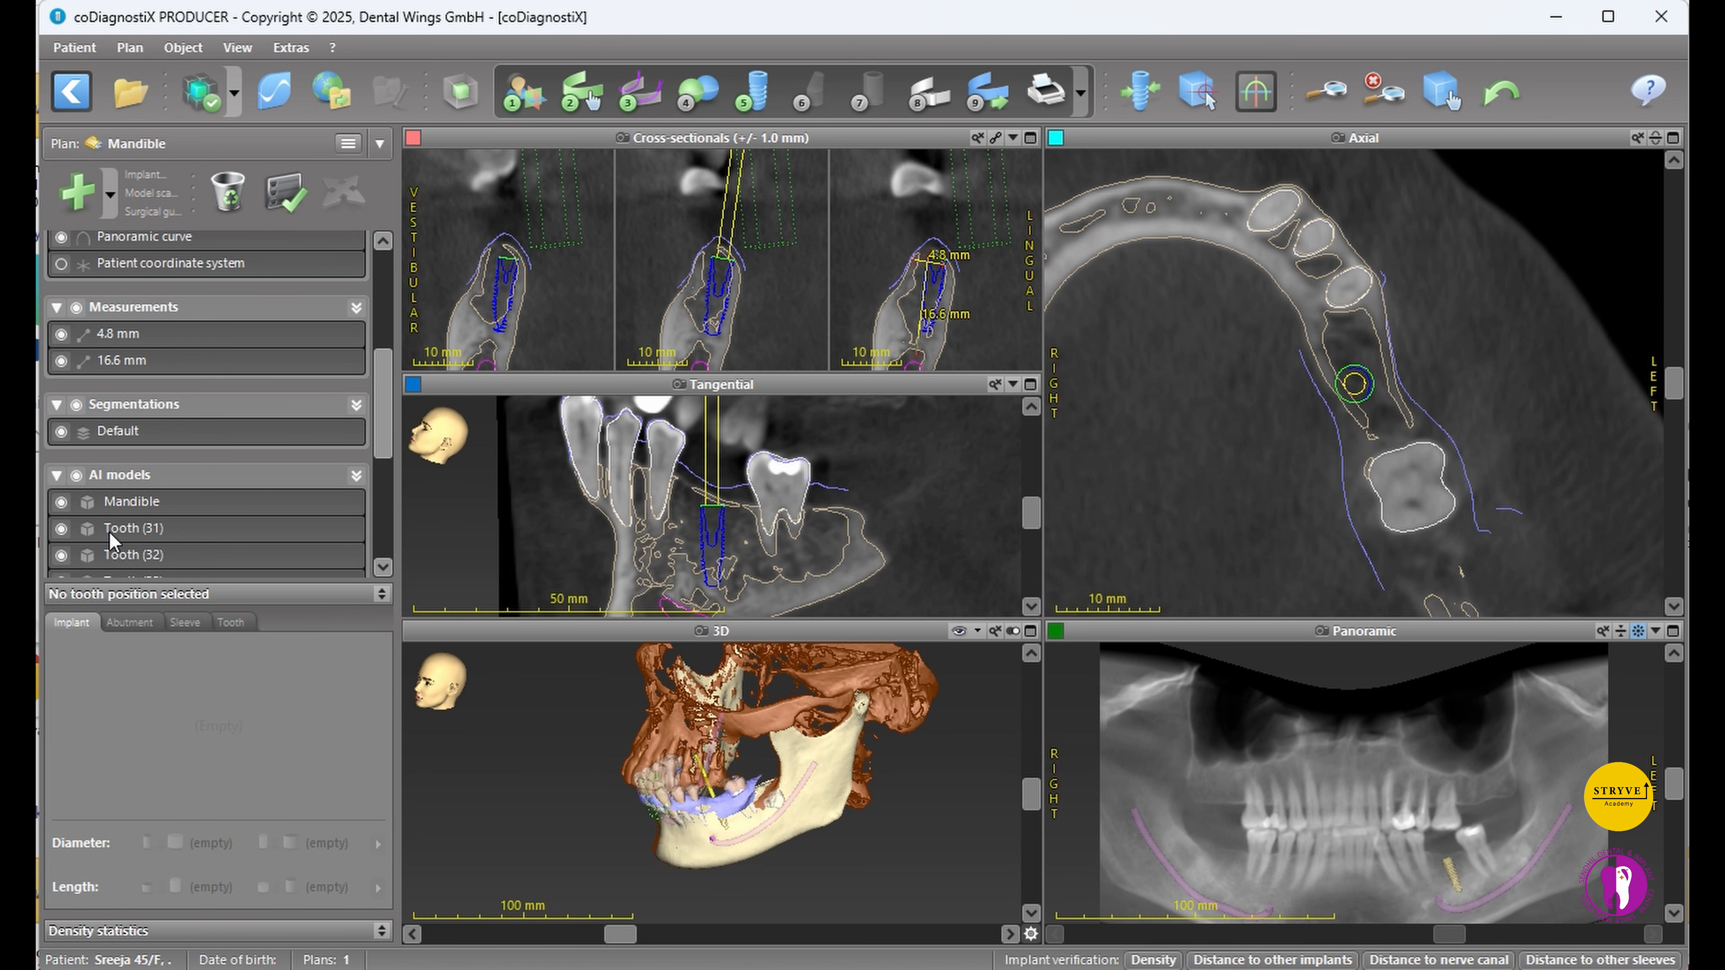
click(76, 405)
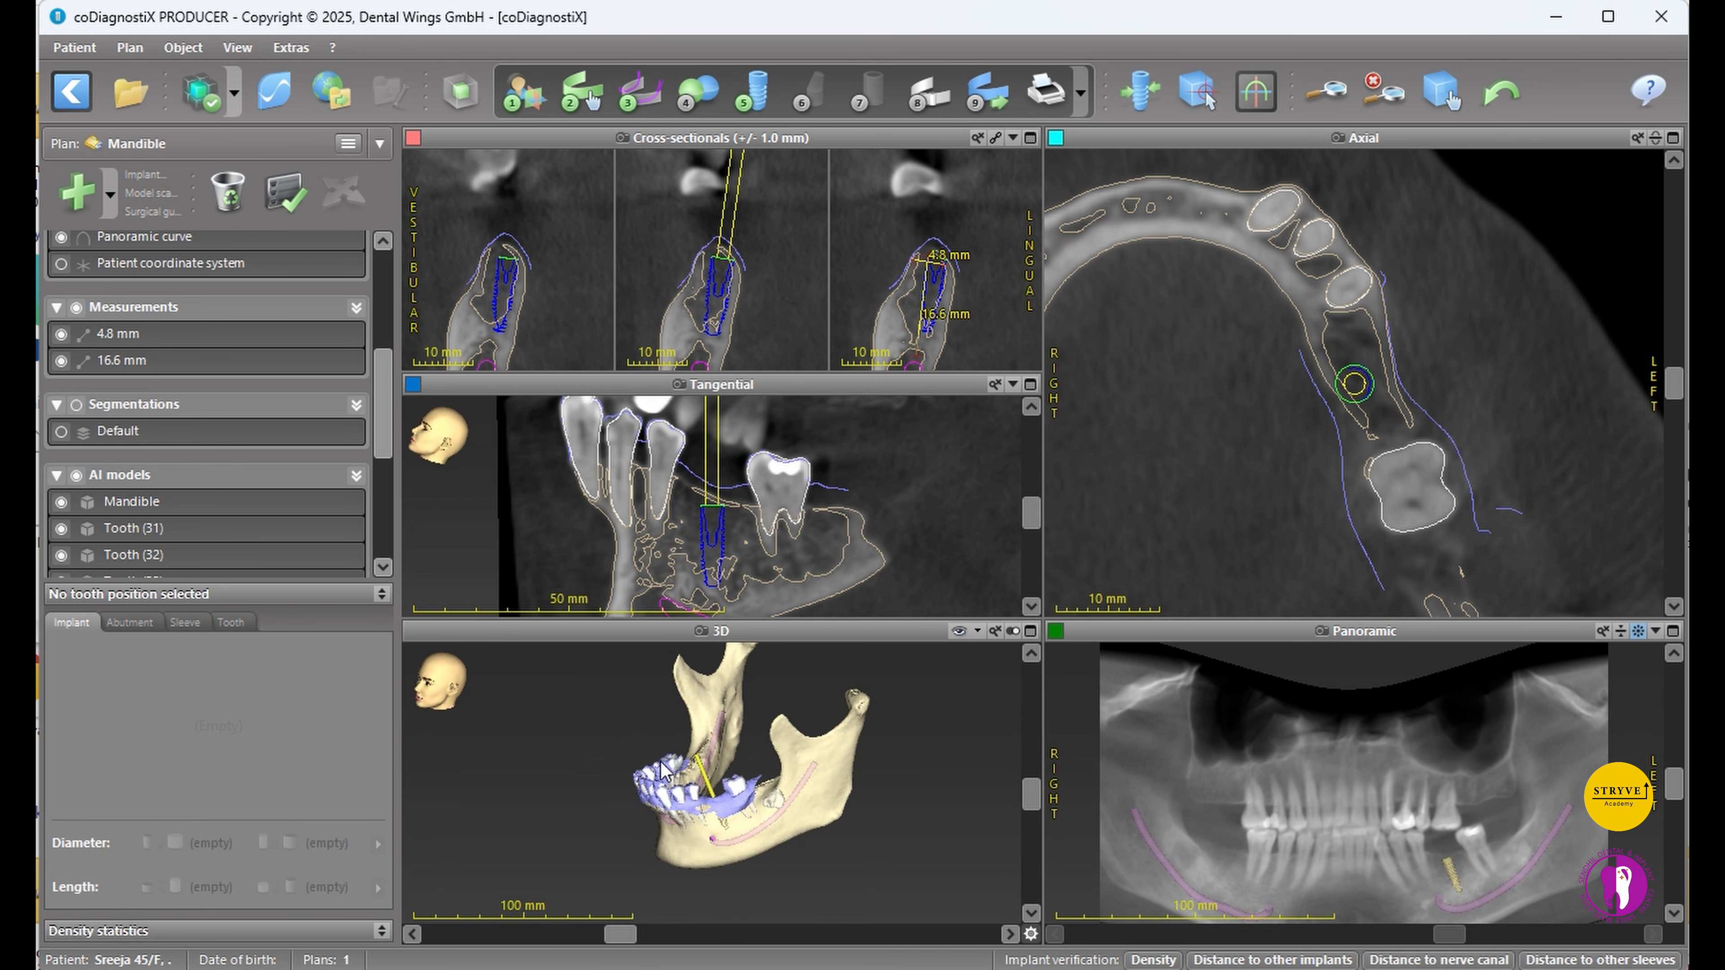
click(1031, 632)
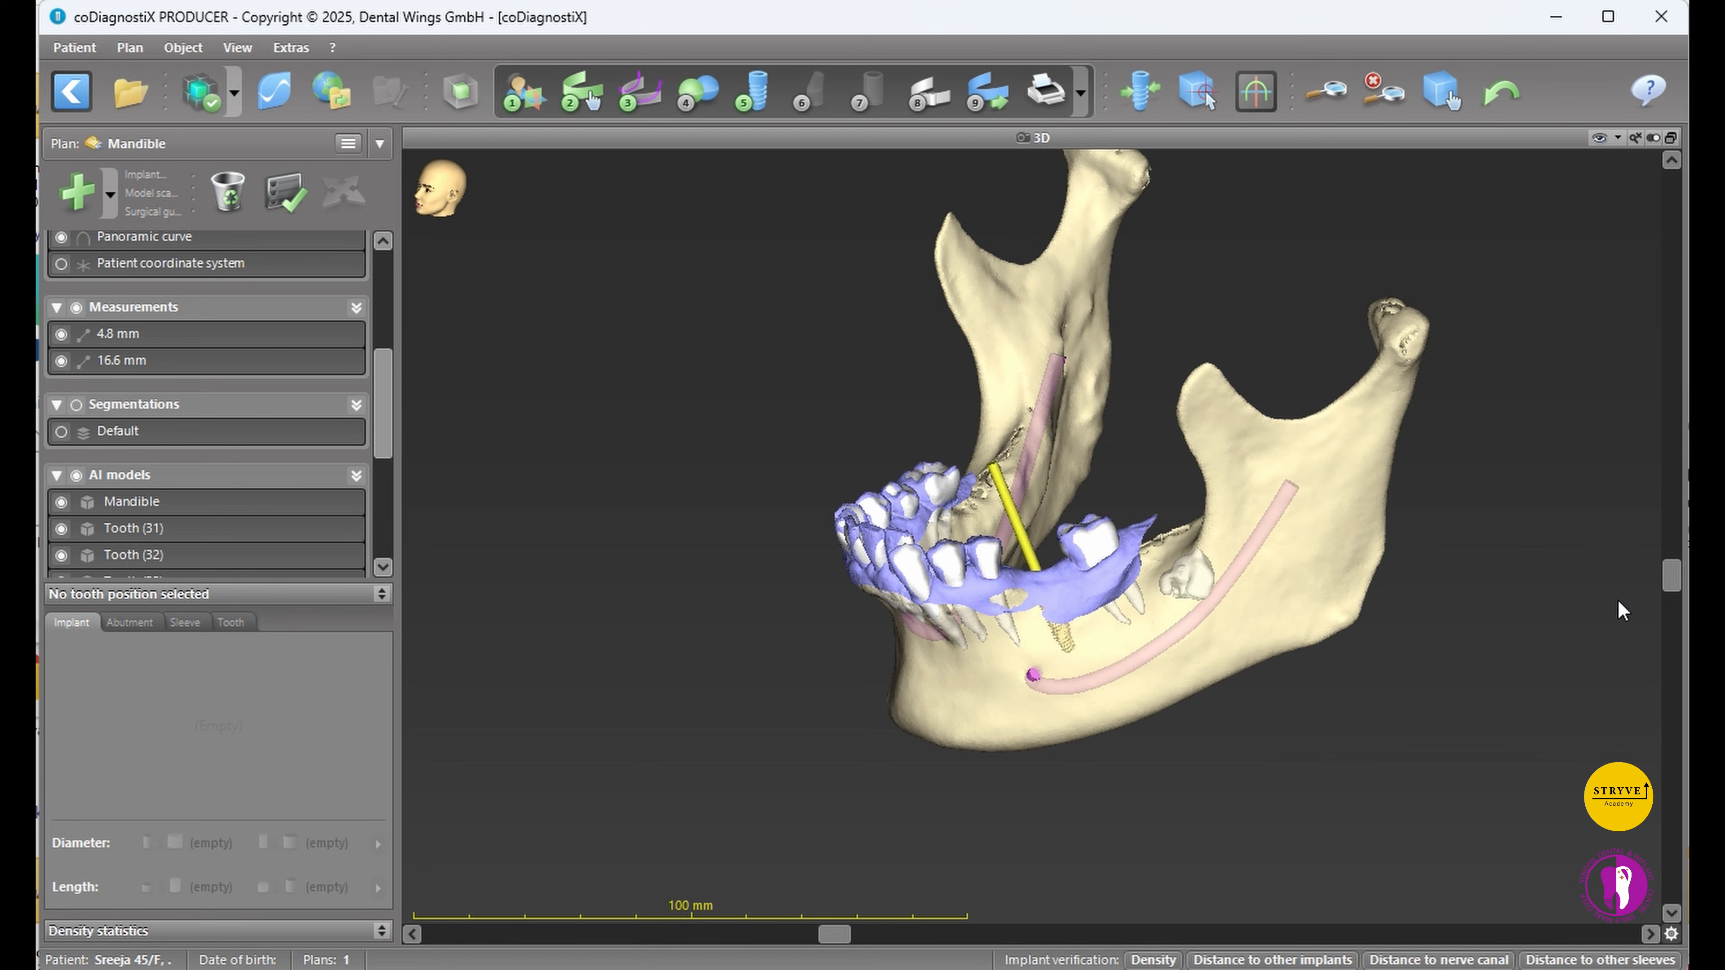
drag(1672, 578, 1673, 686)
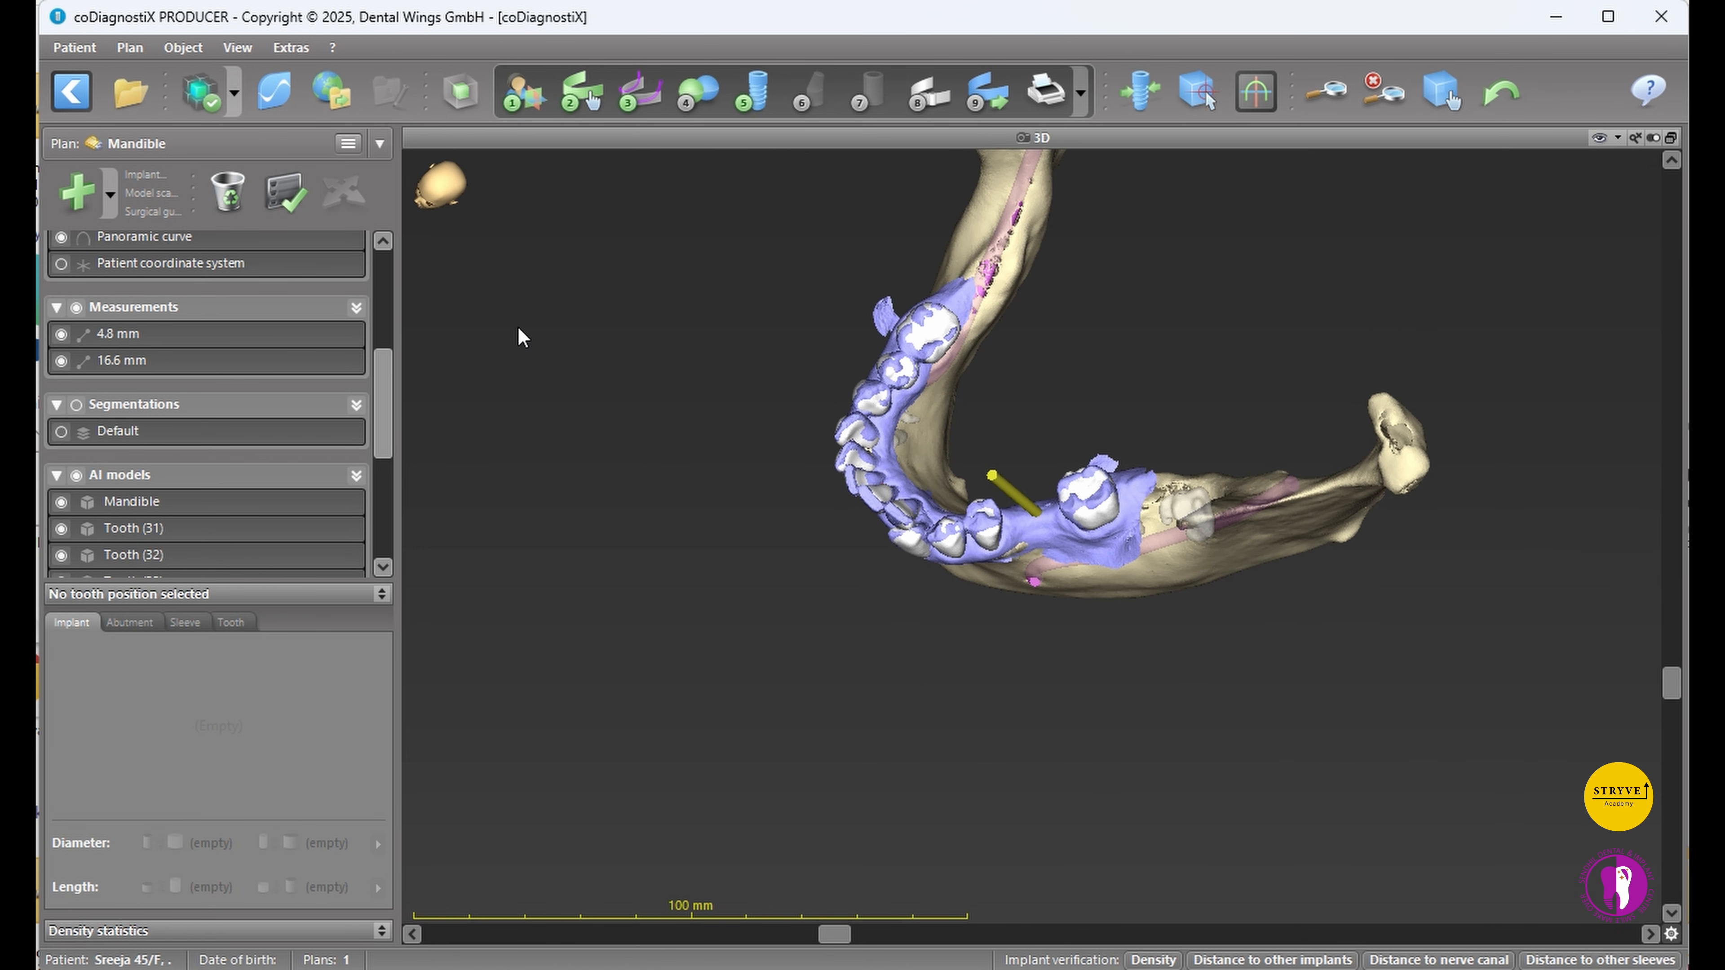
- Add a virtual tooth at position 36 to the plan
click(109, 195)
click(115, 285)
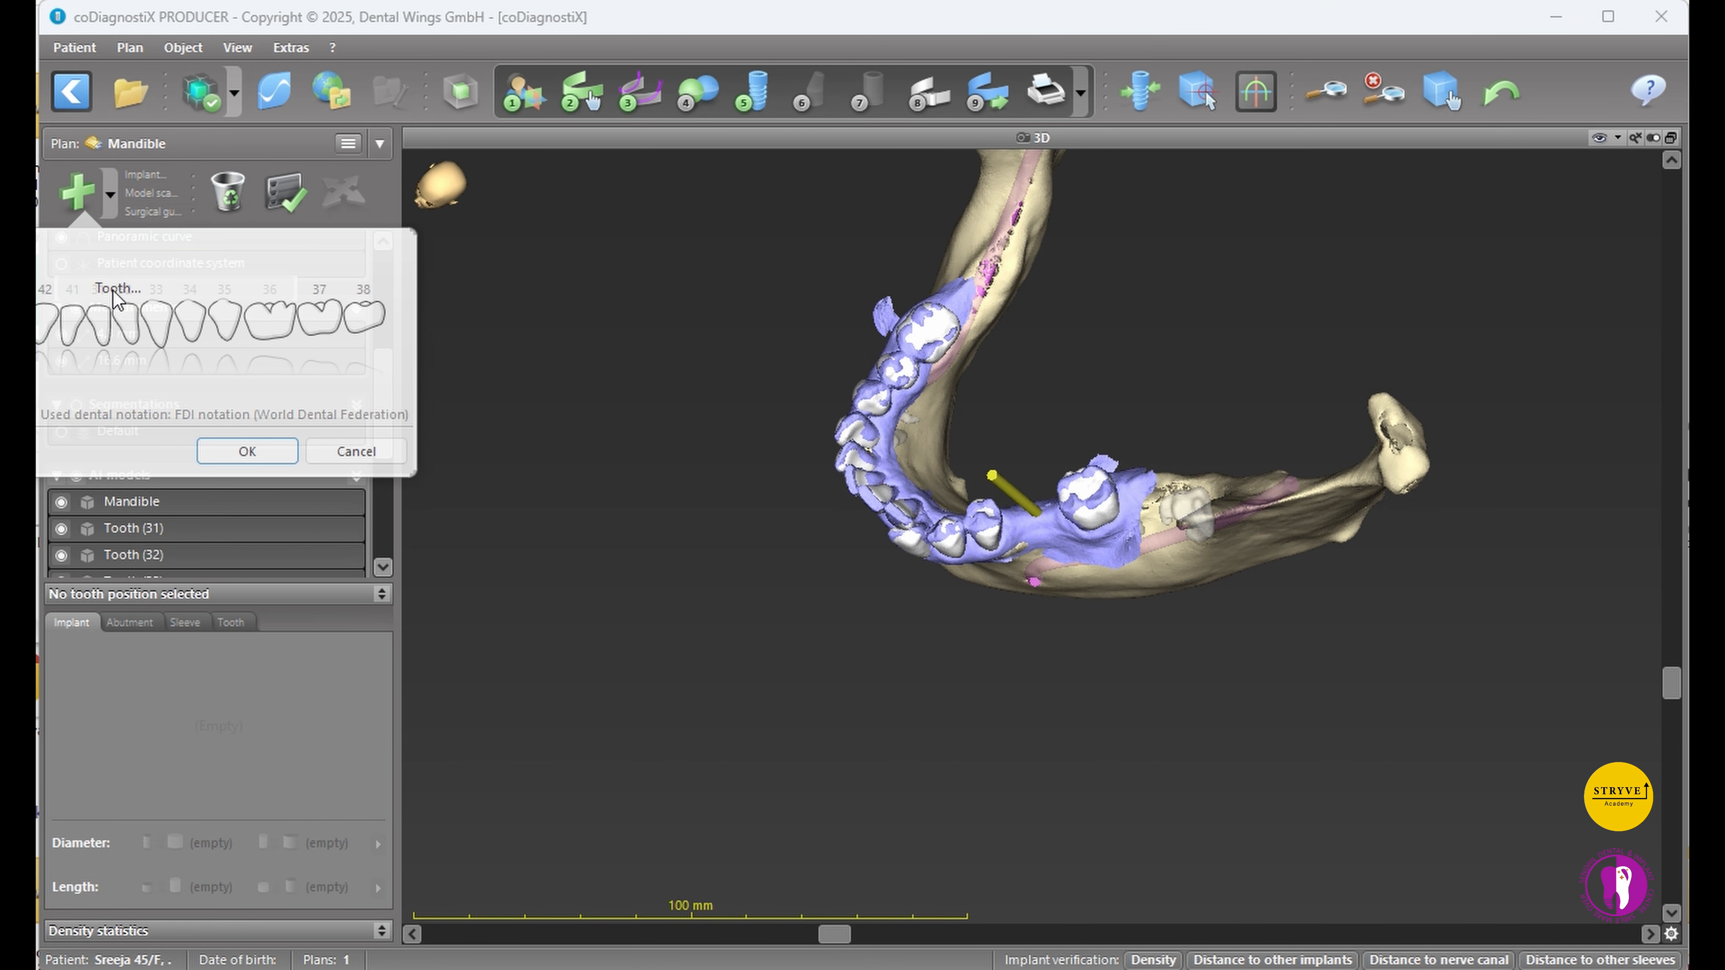
click(270, 325)
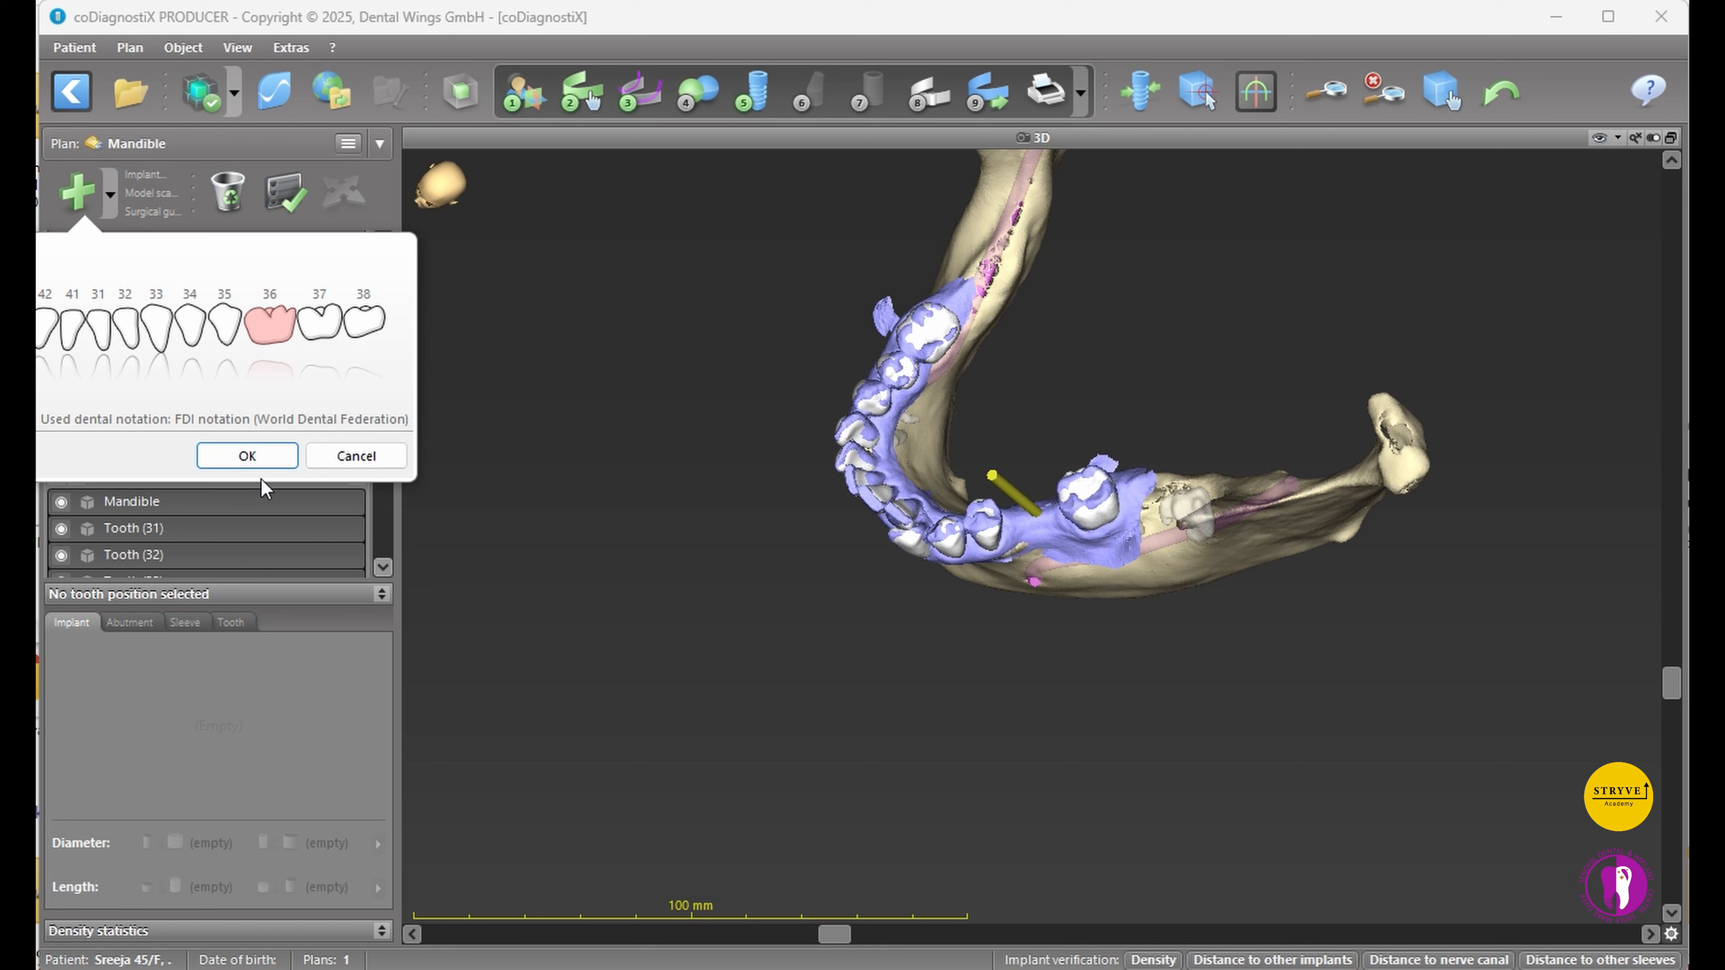
click(247, 455)
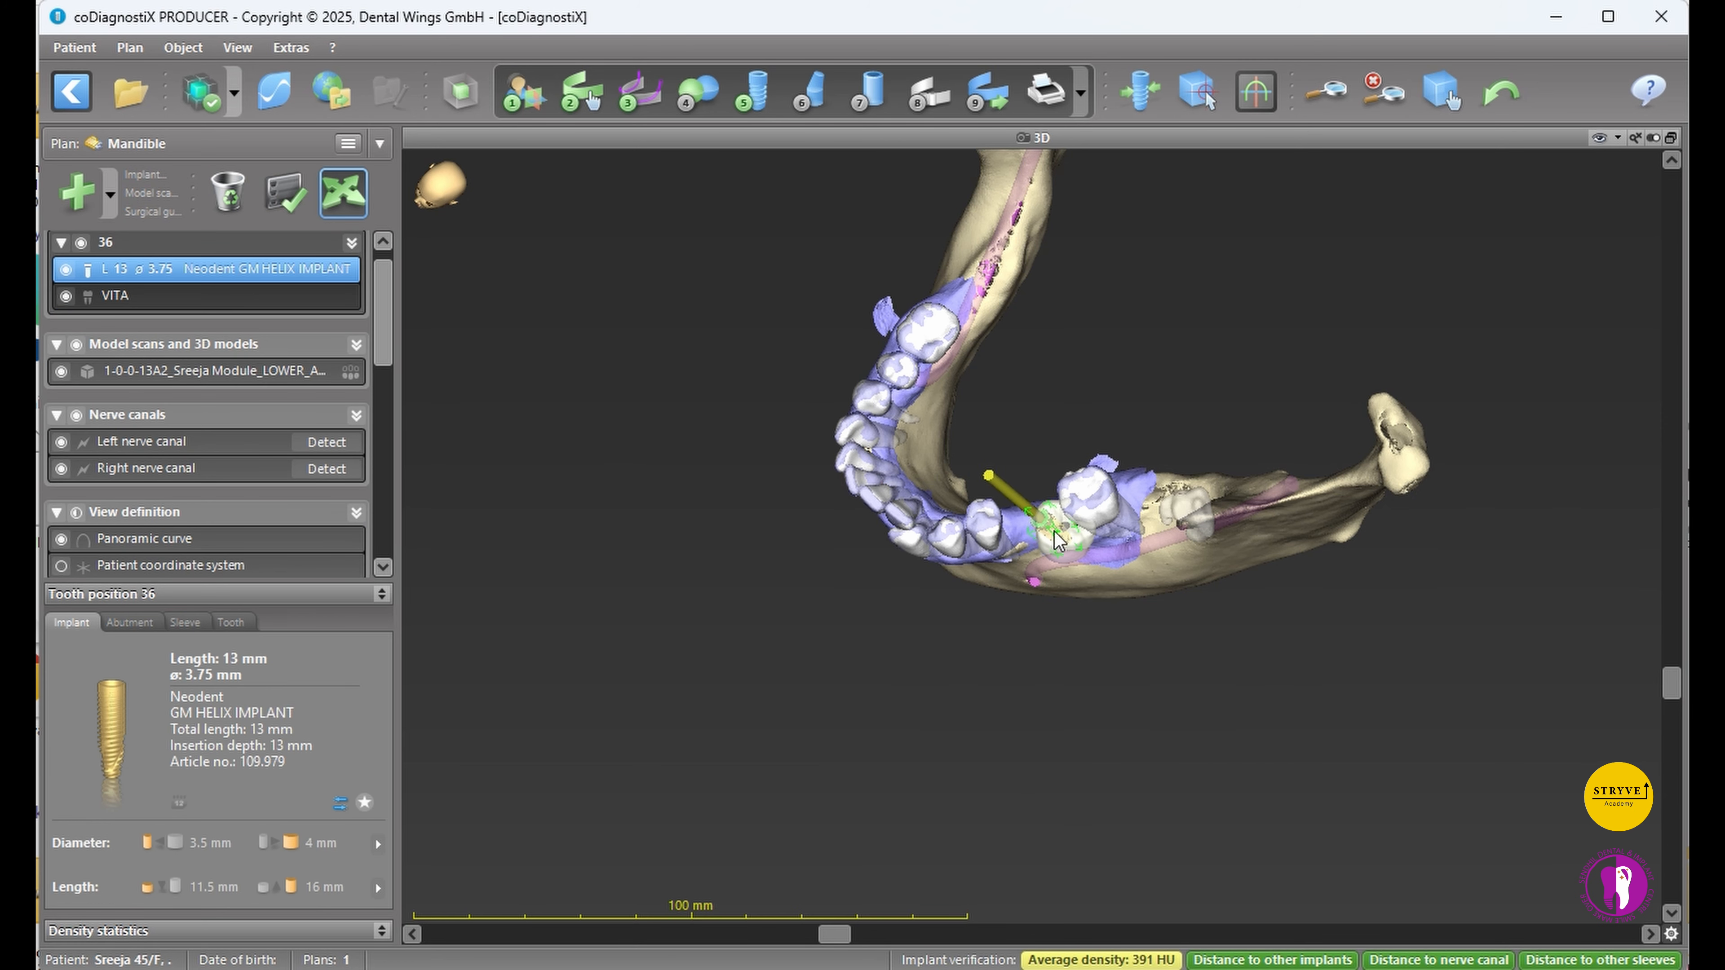
- Hide the implant at position 36 and shift the virtual tooth into the gap between the neighbouring teeth
drag(1059, 540, 1050, 533)
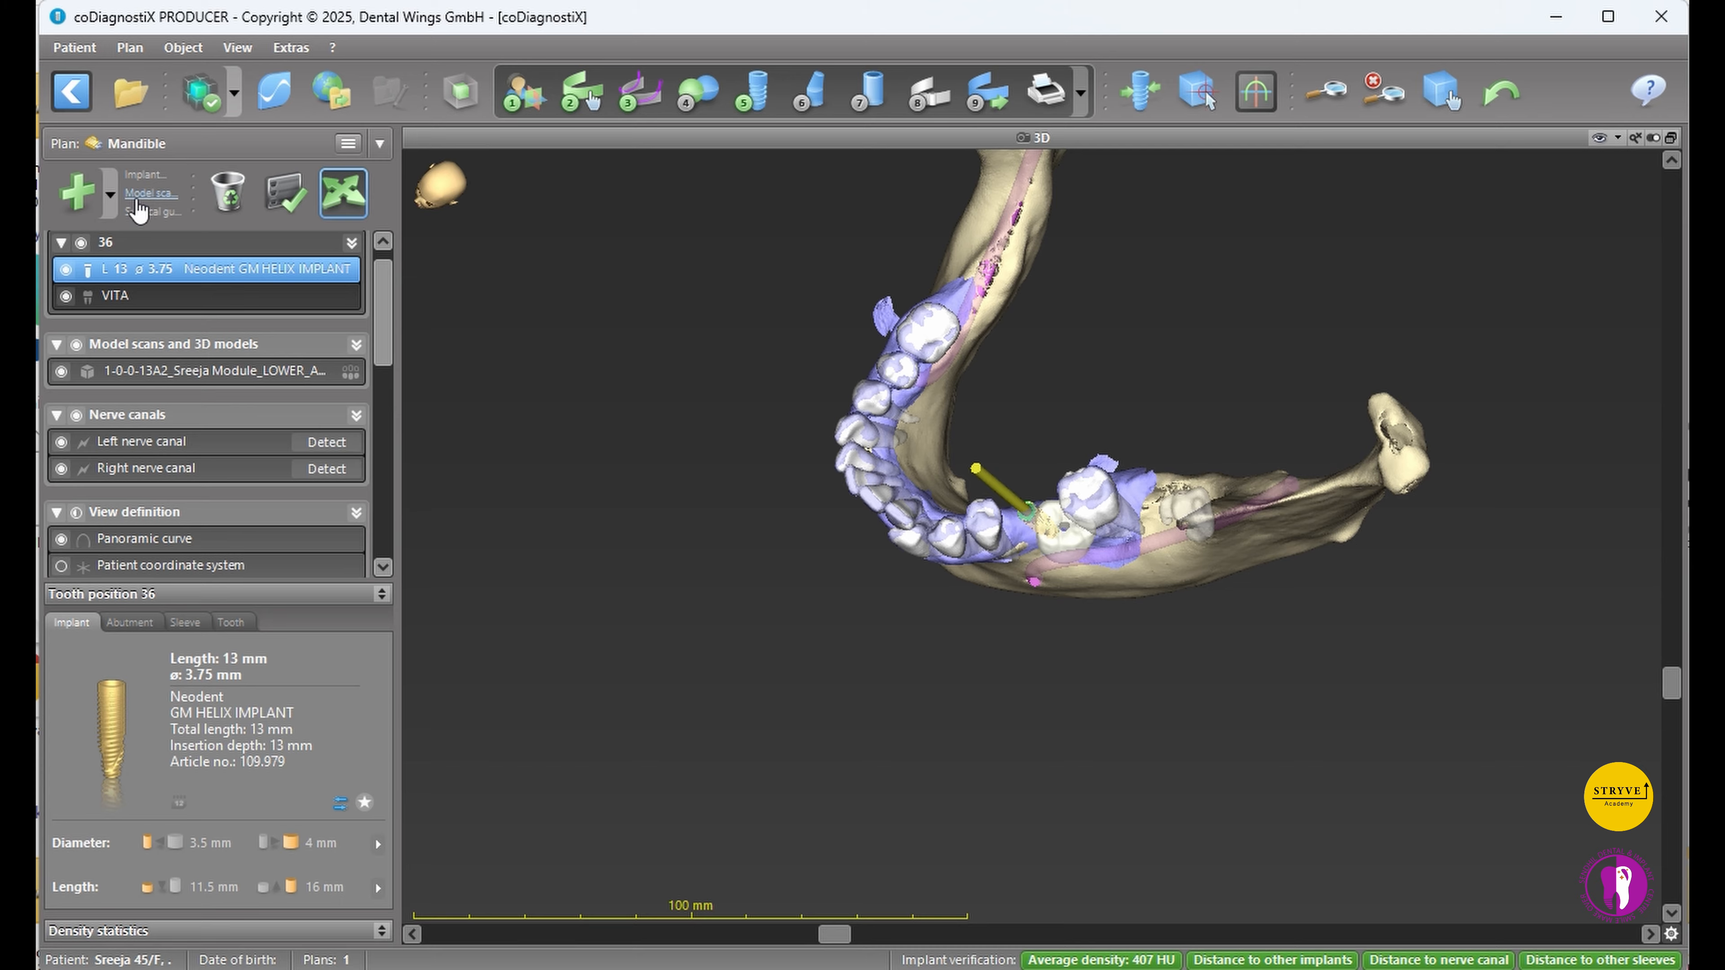
click(81, 244)
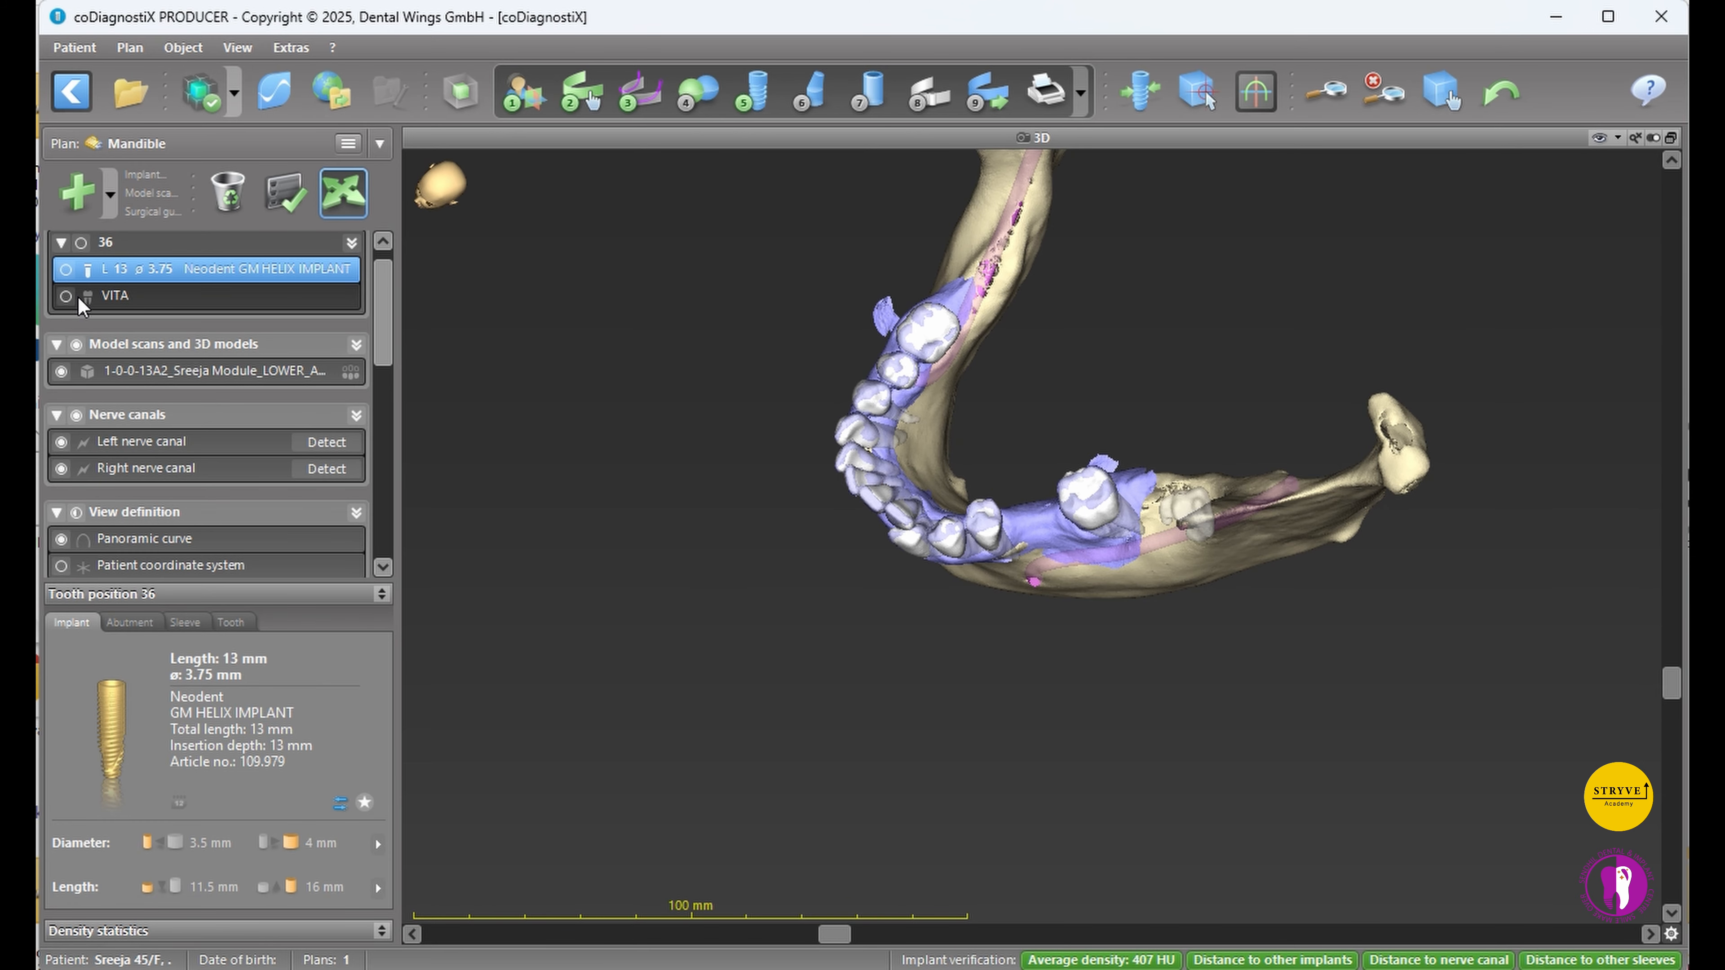
click(66, 297)
click(1073, 530)
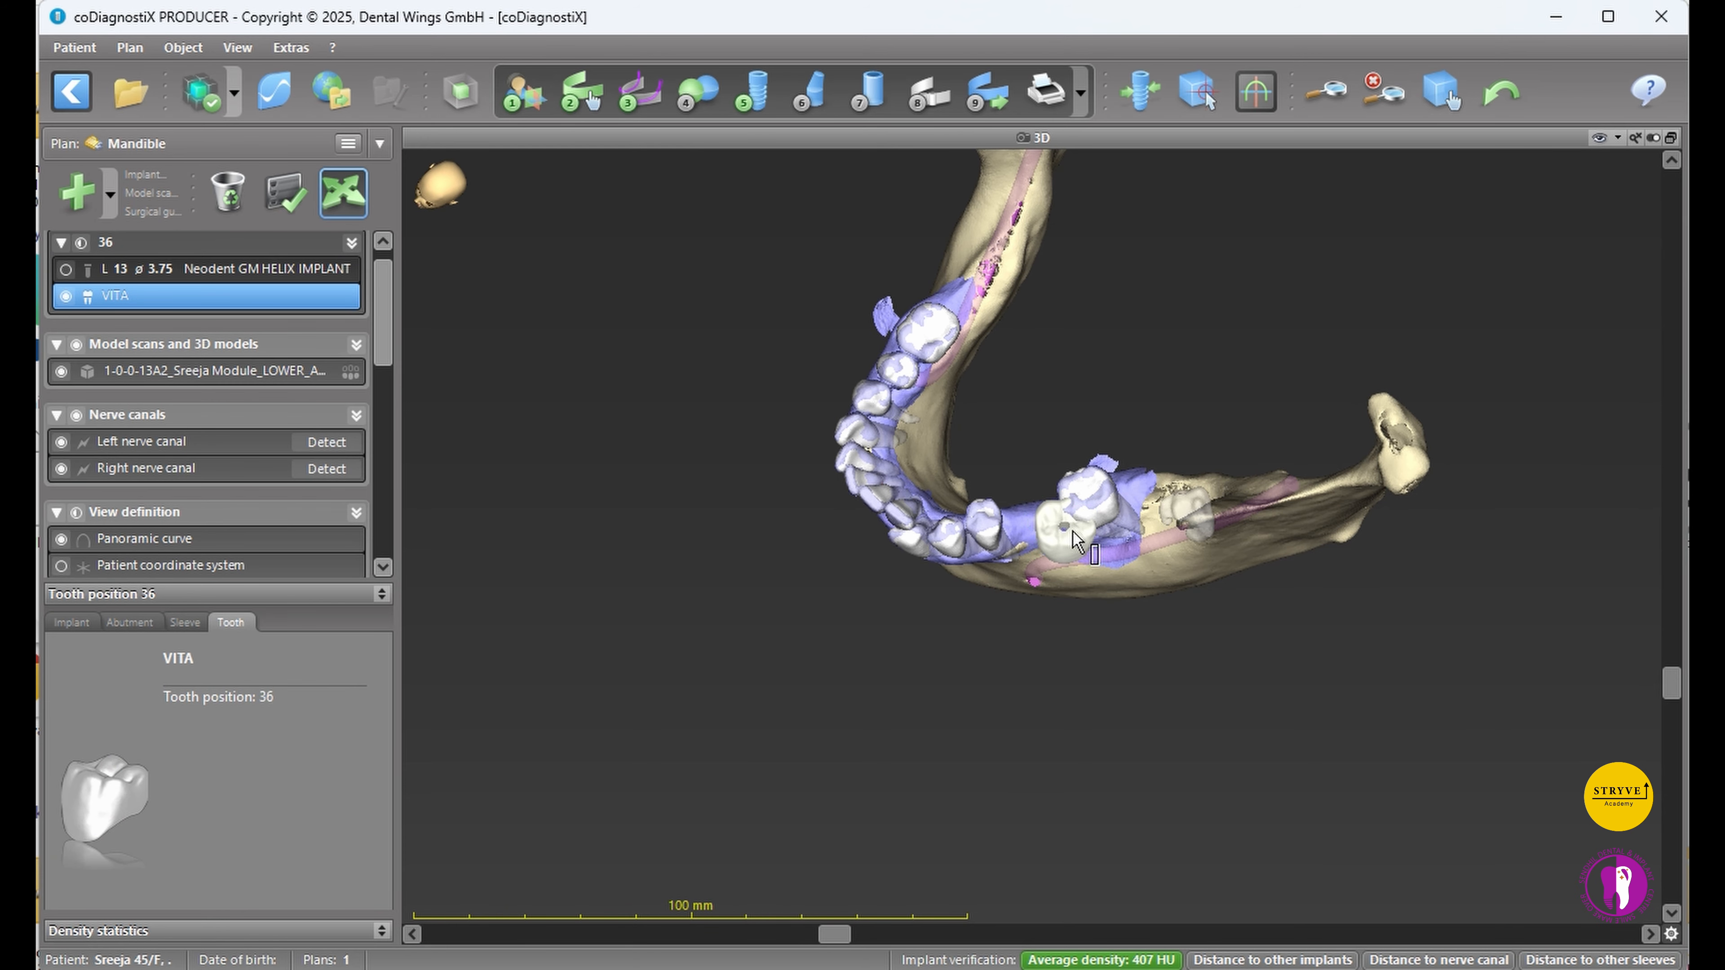
mouse_move(1048, 521)
mouse_down()
mouse_move(1026, 517)
mouse_move(1041, 514)
mouse_up()
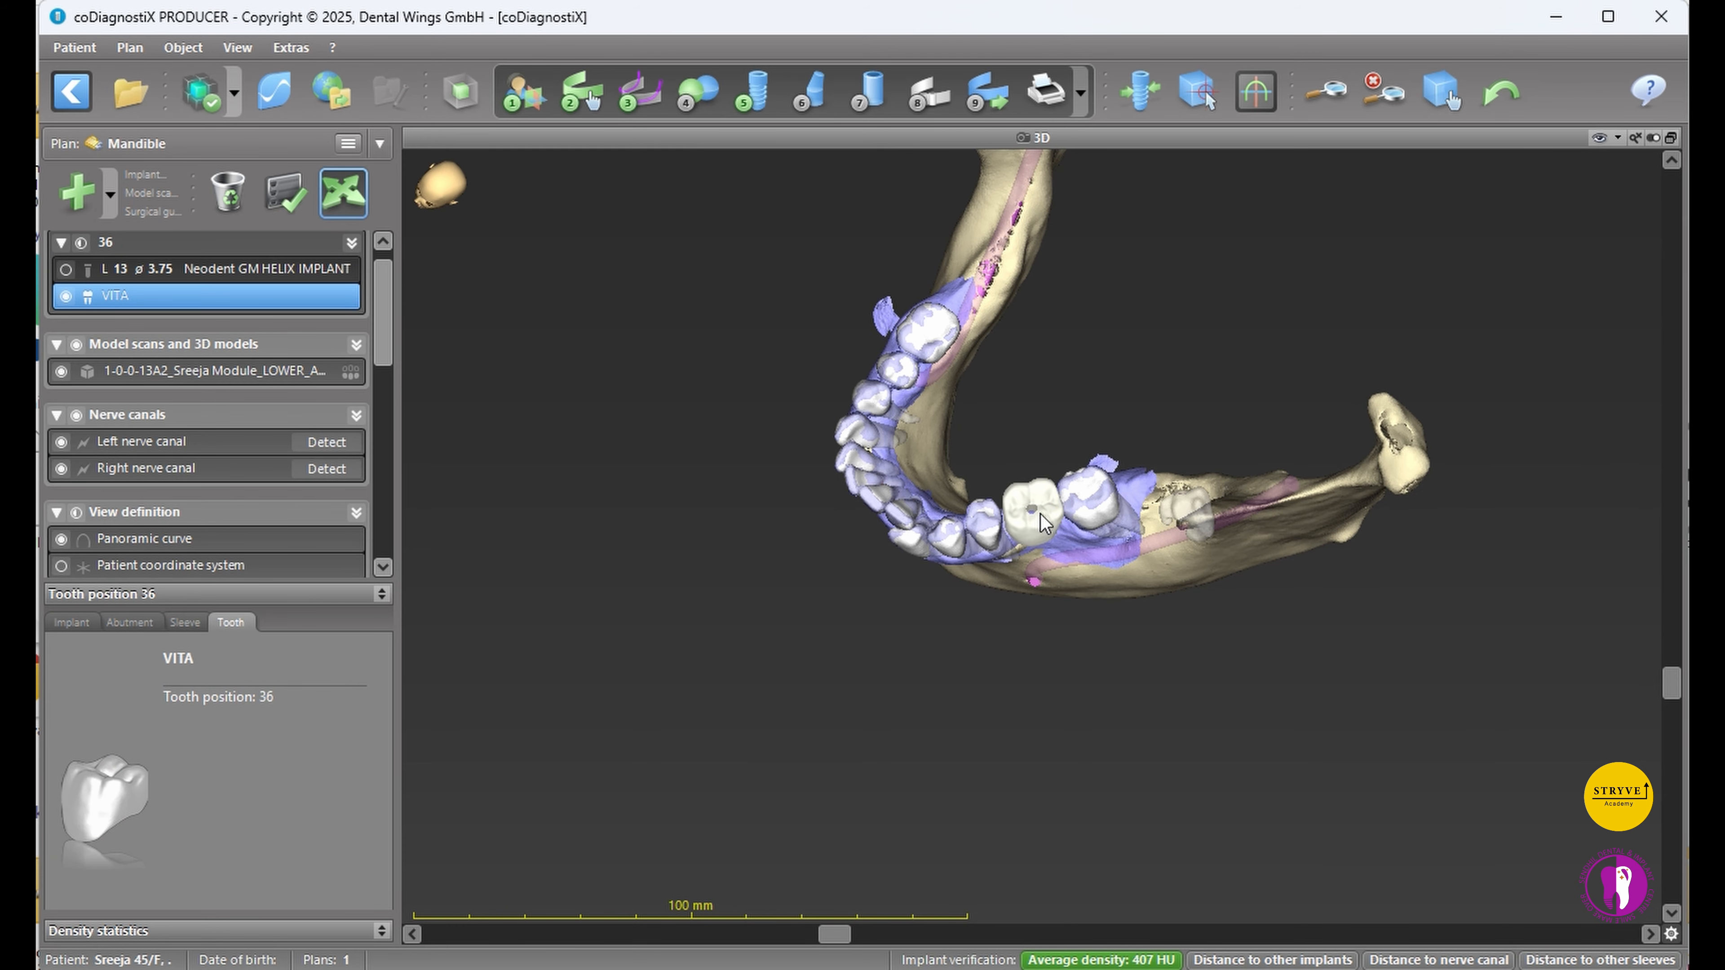
- Refine the virtual tooth's height and its position in the arch, working from the side and occlusal directions
drag(1674, 686, 1673, 573)
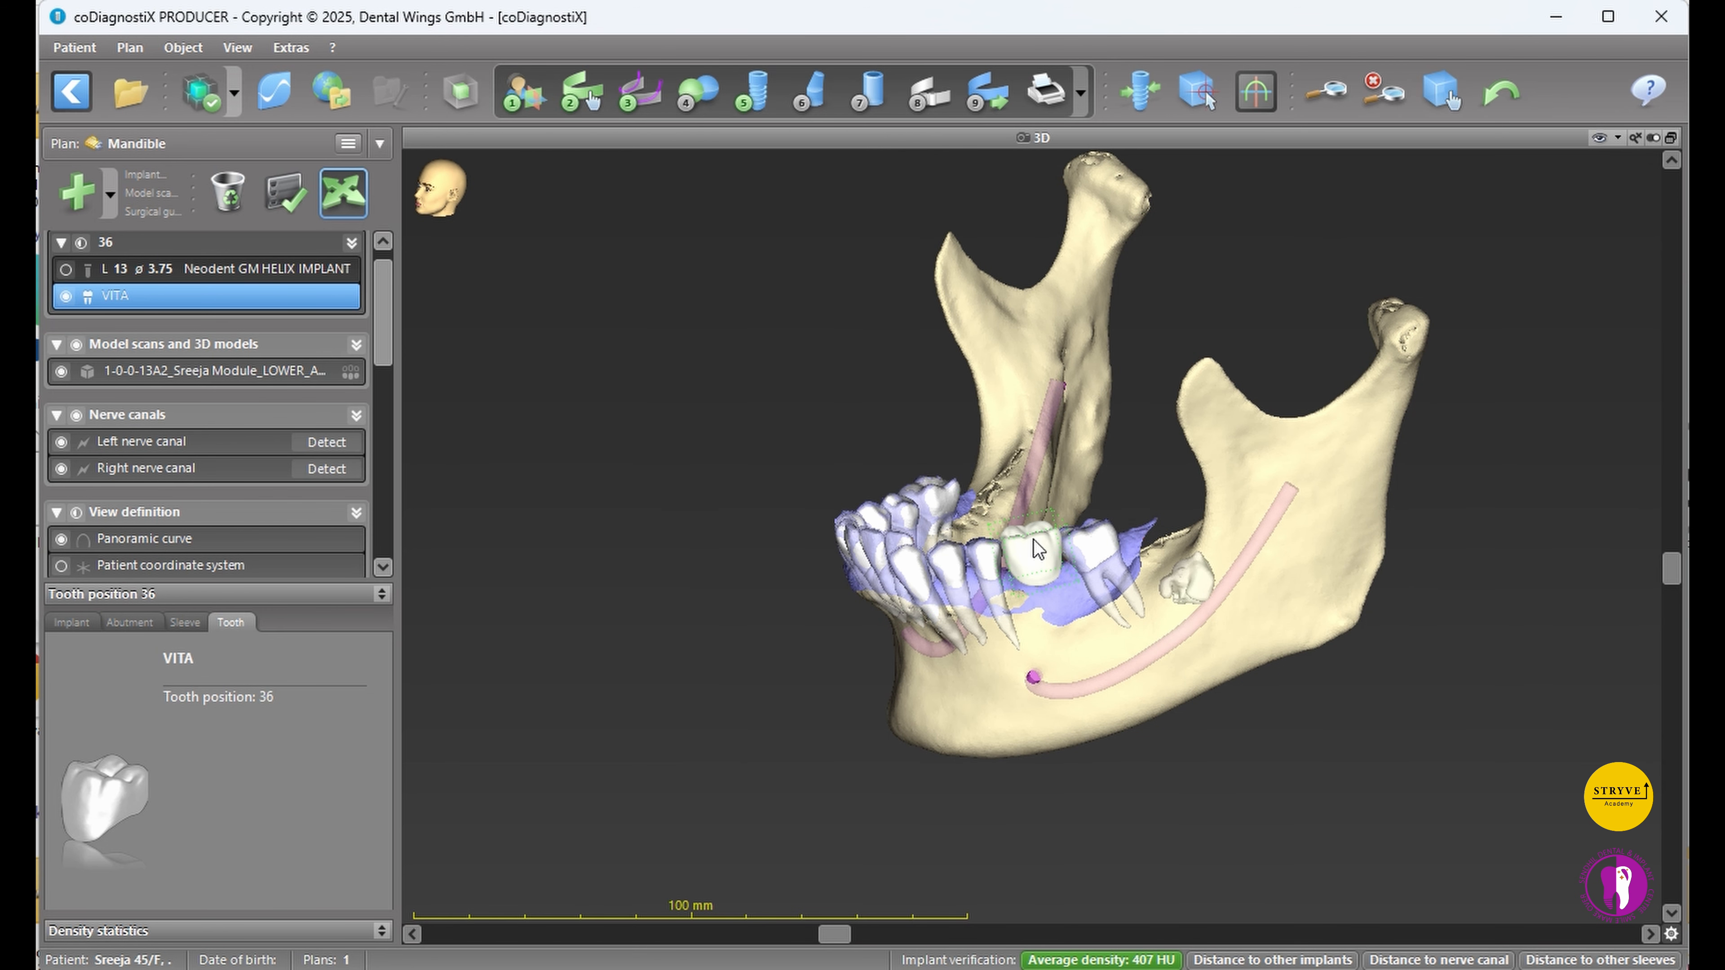
drag(1037, 546, 1038, 561)
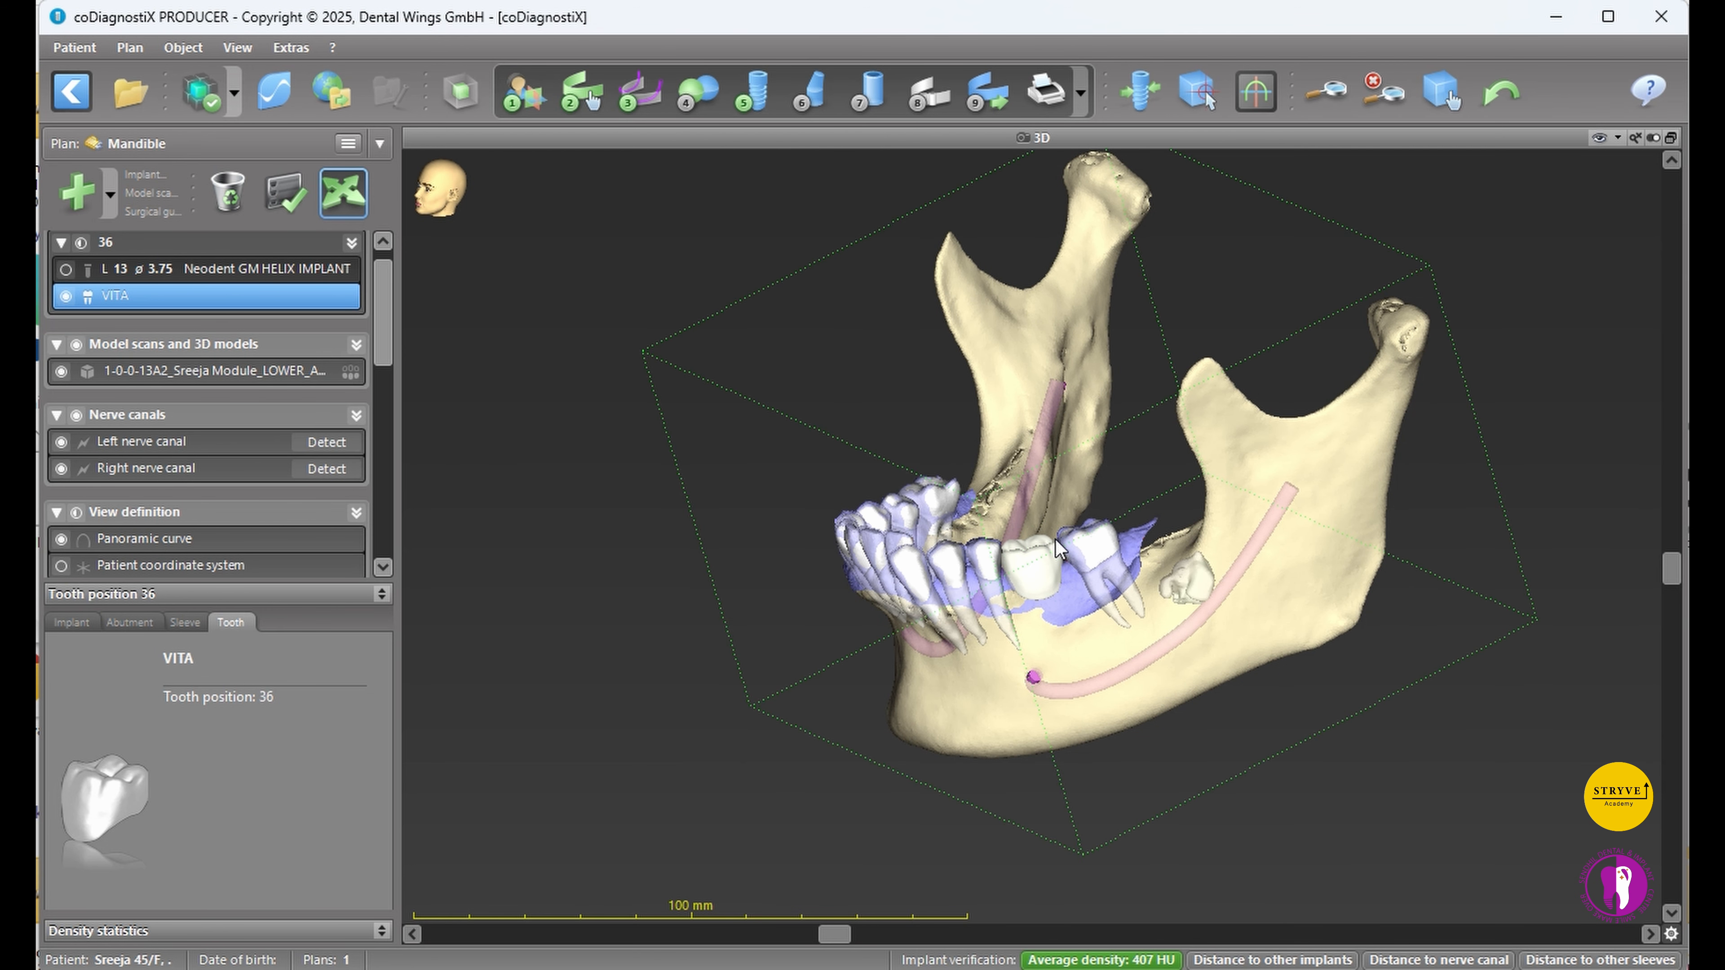
drag(1672, 577, 1672, 683)
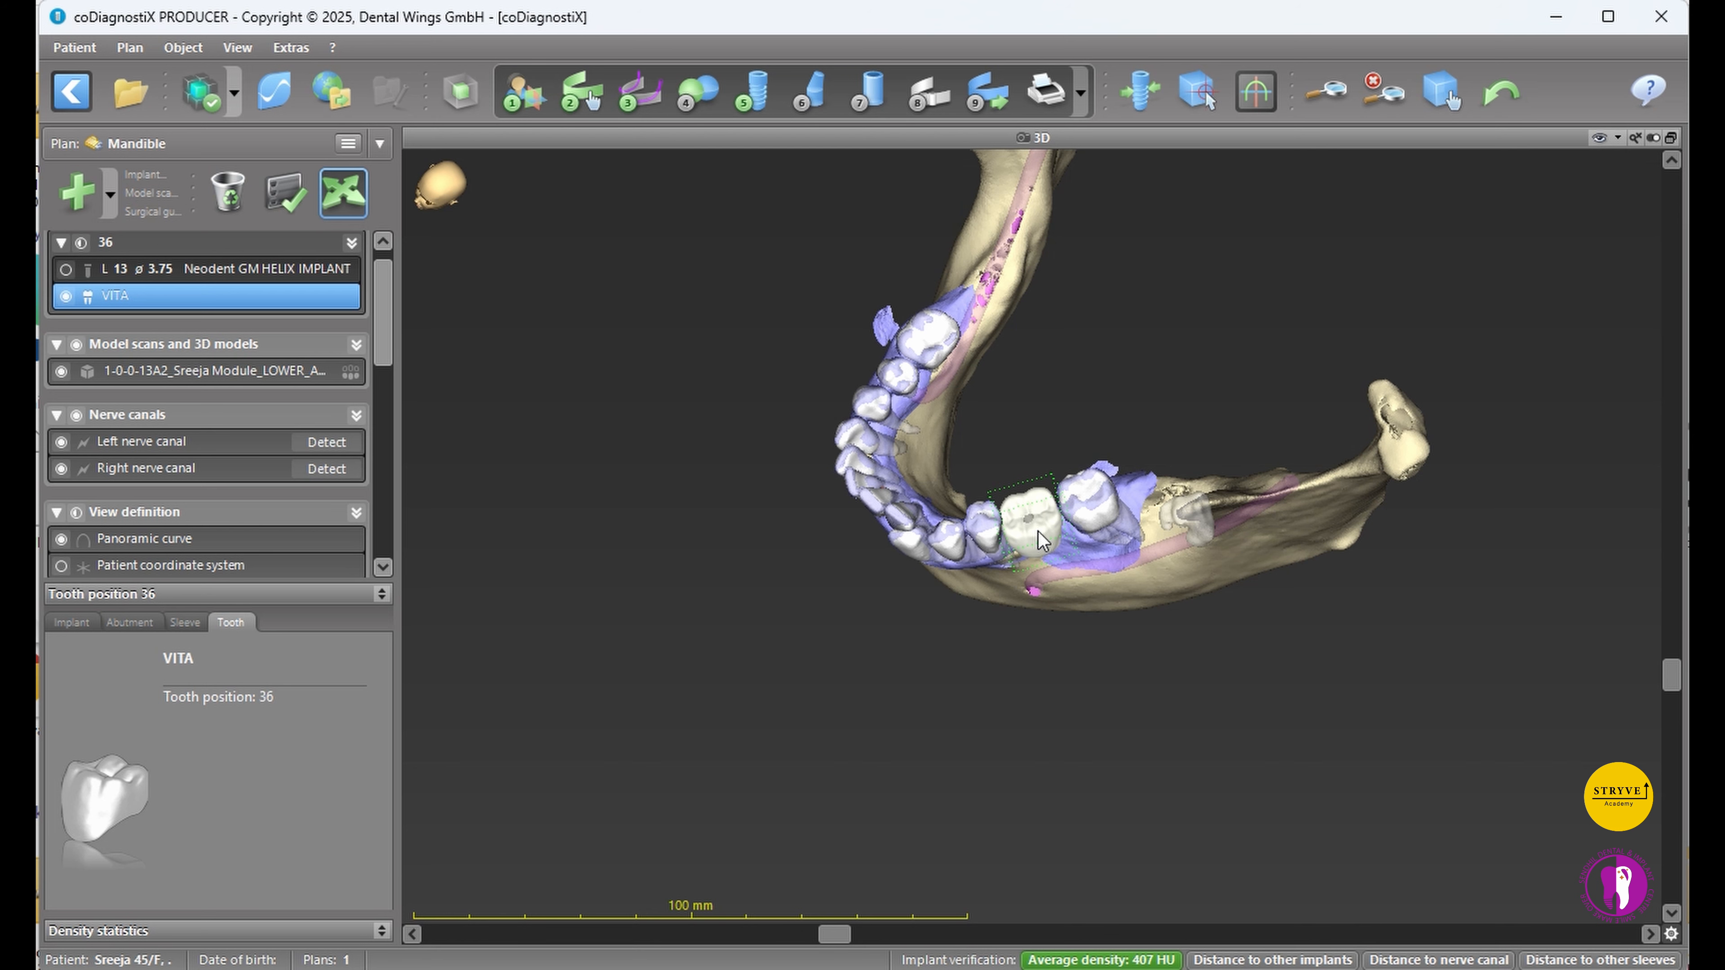
drag(1038, 532, 1039, 526)
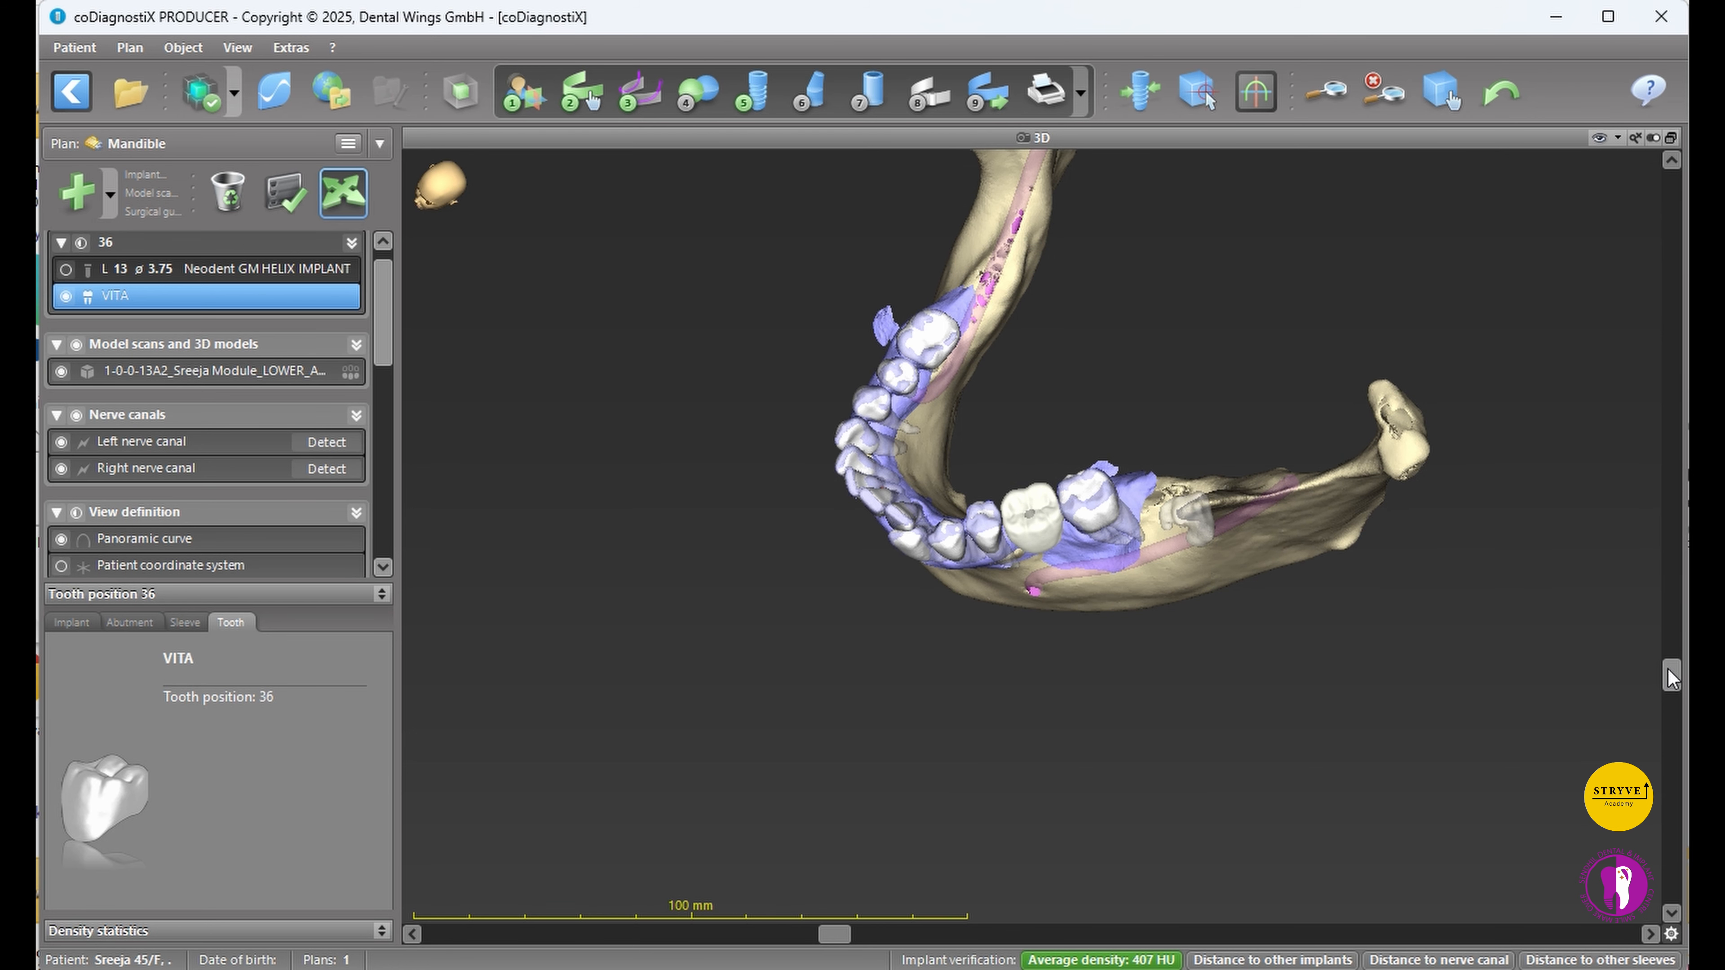
drag(1672, 678, 1586, 701)
mouse_move(1086, 399)
mouse_down()
mouse_move(1096, 411)
mouse_move(1079, 402)
mouse_up()
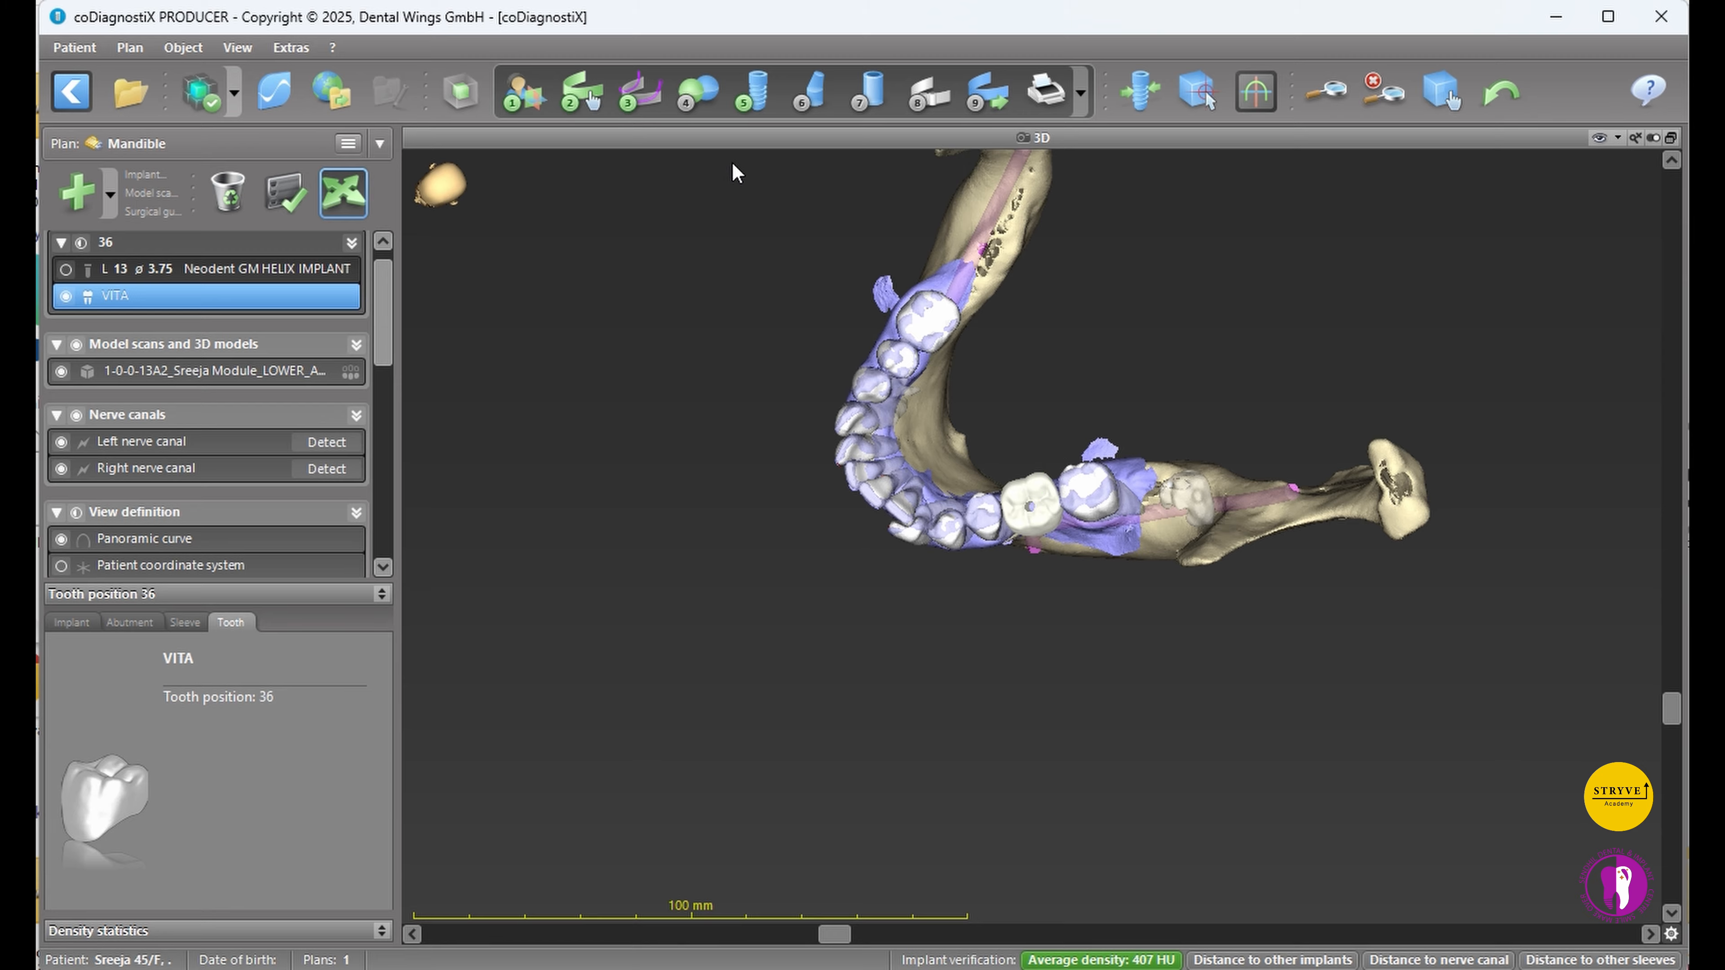
- Import the UPPER_ARCH (1) model scan from Downloads, copying its alignment from the already aligned lower arch scan
click(700, 90)
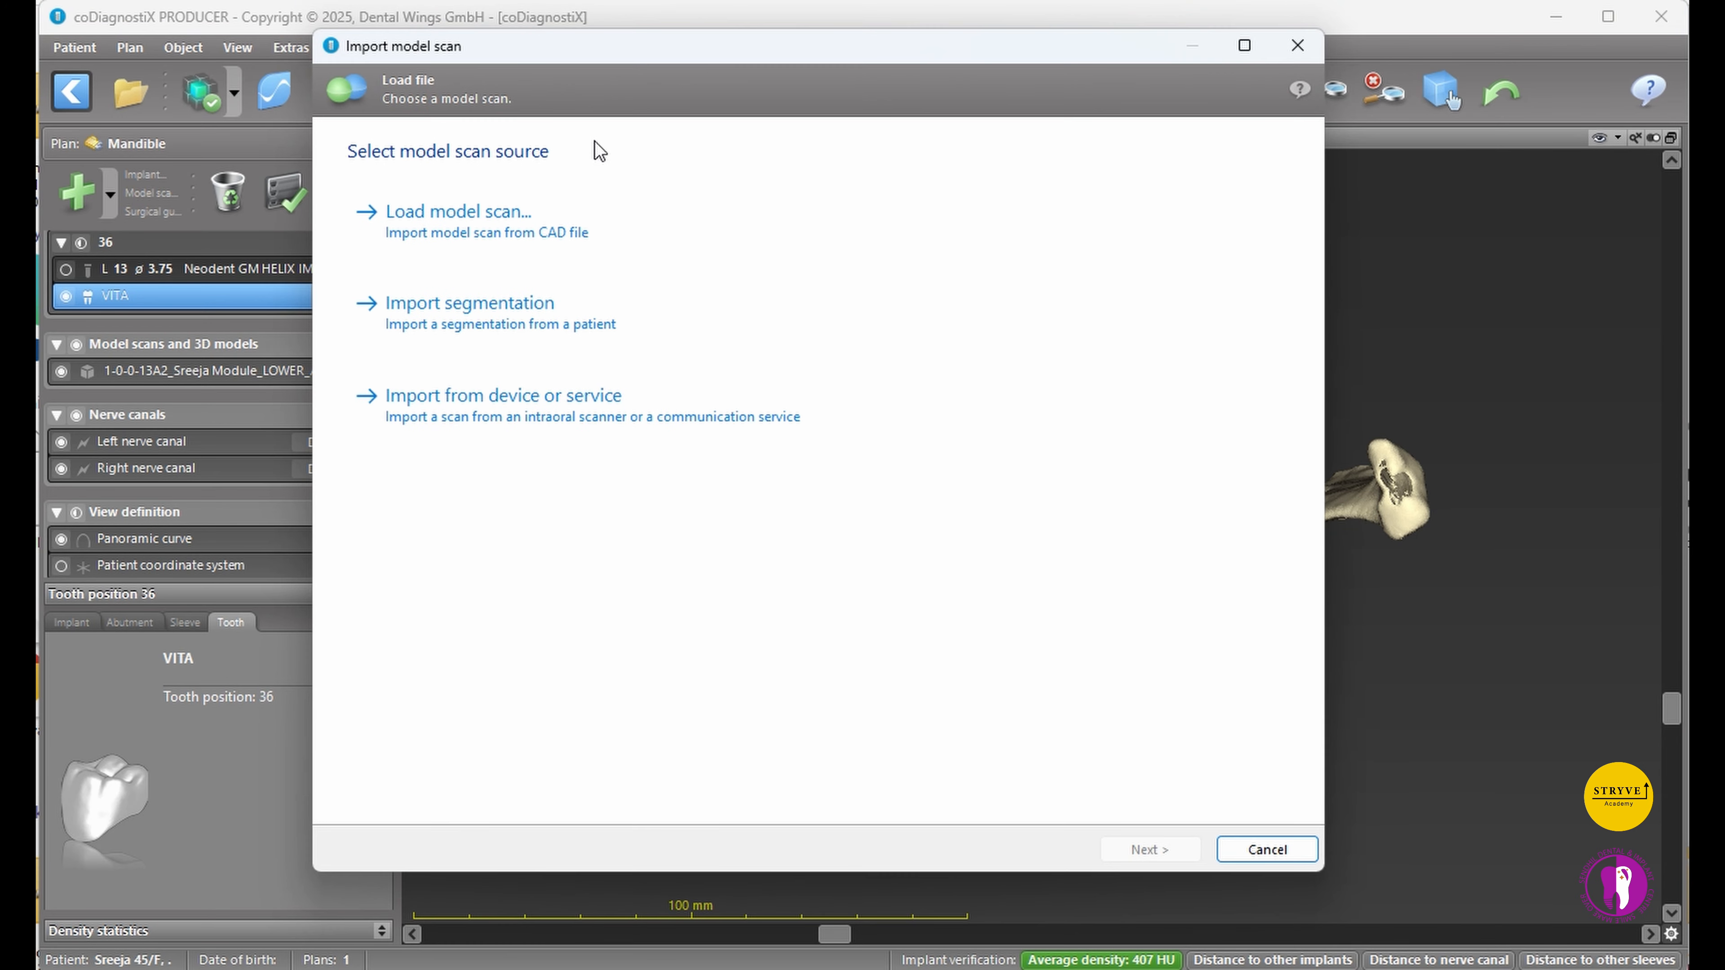
click(513, 248)
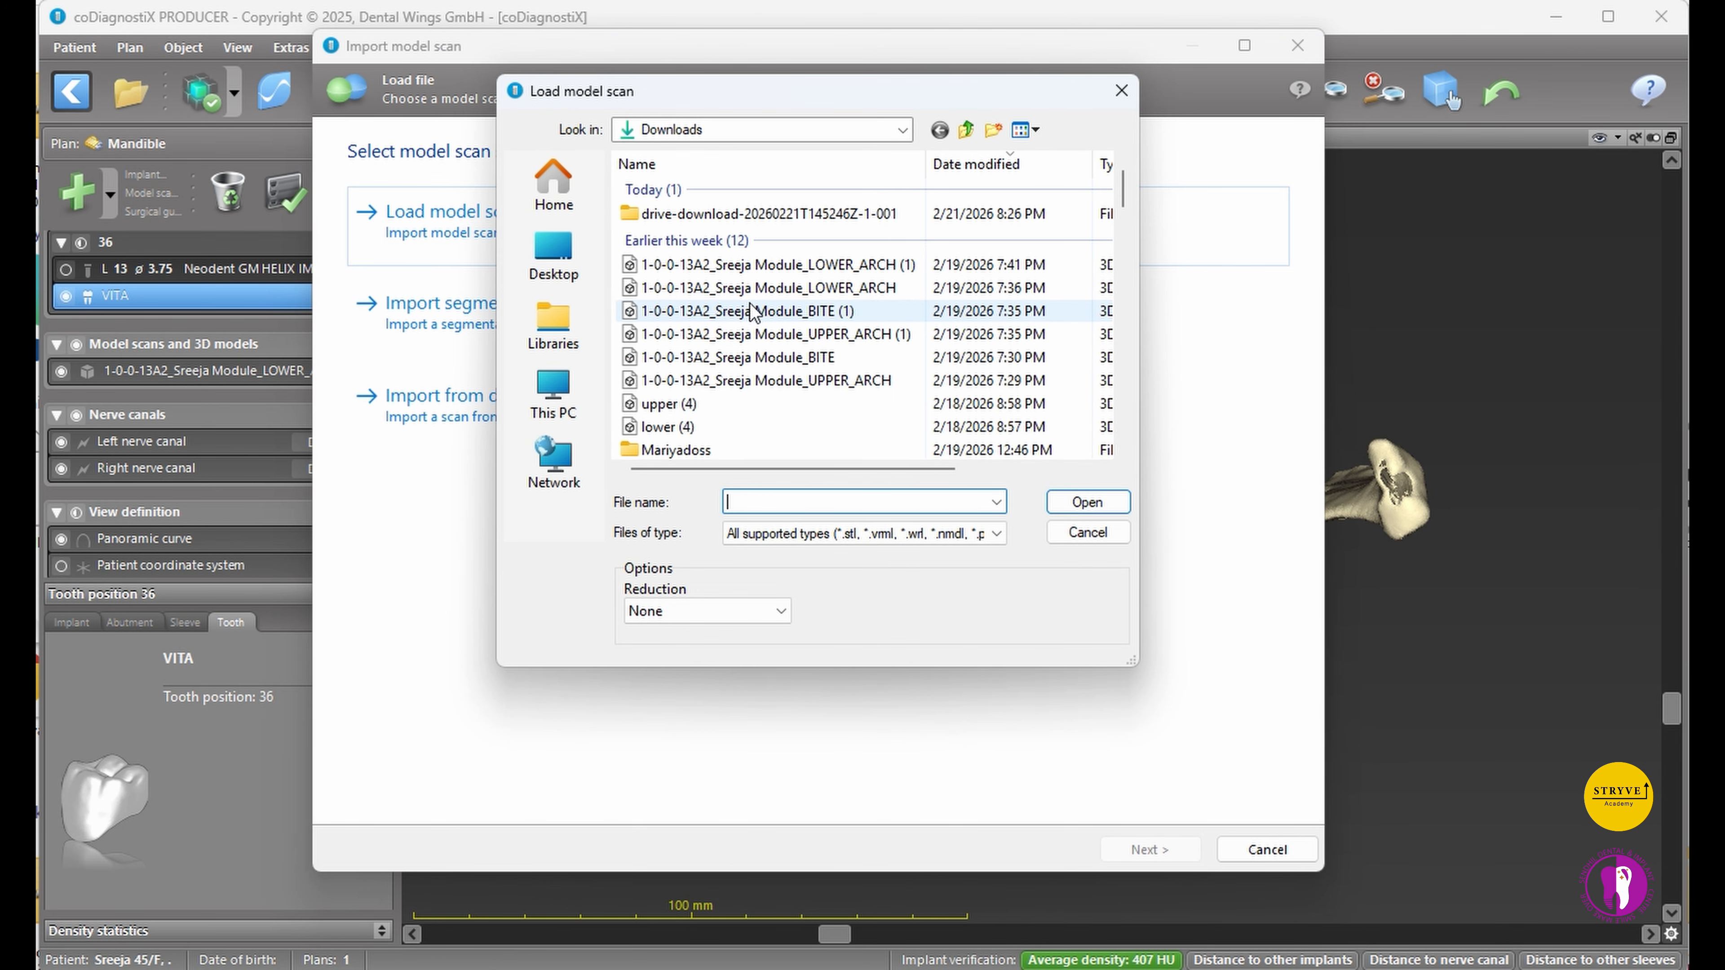
click(800, 335)
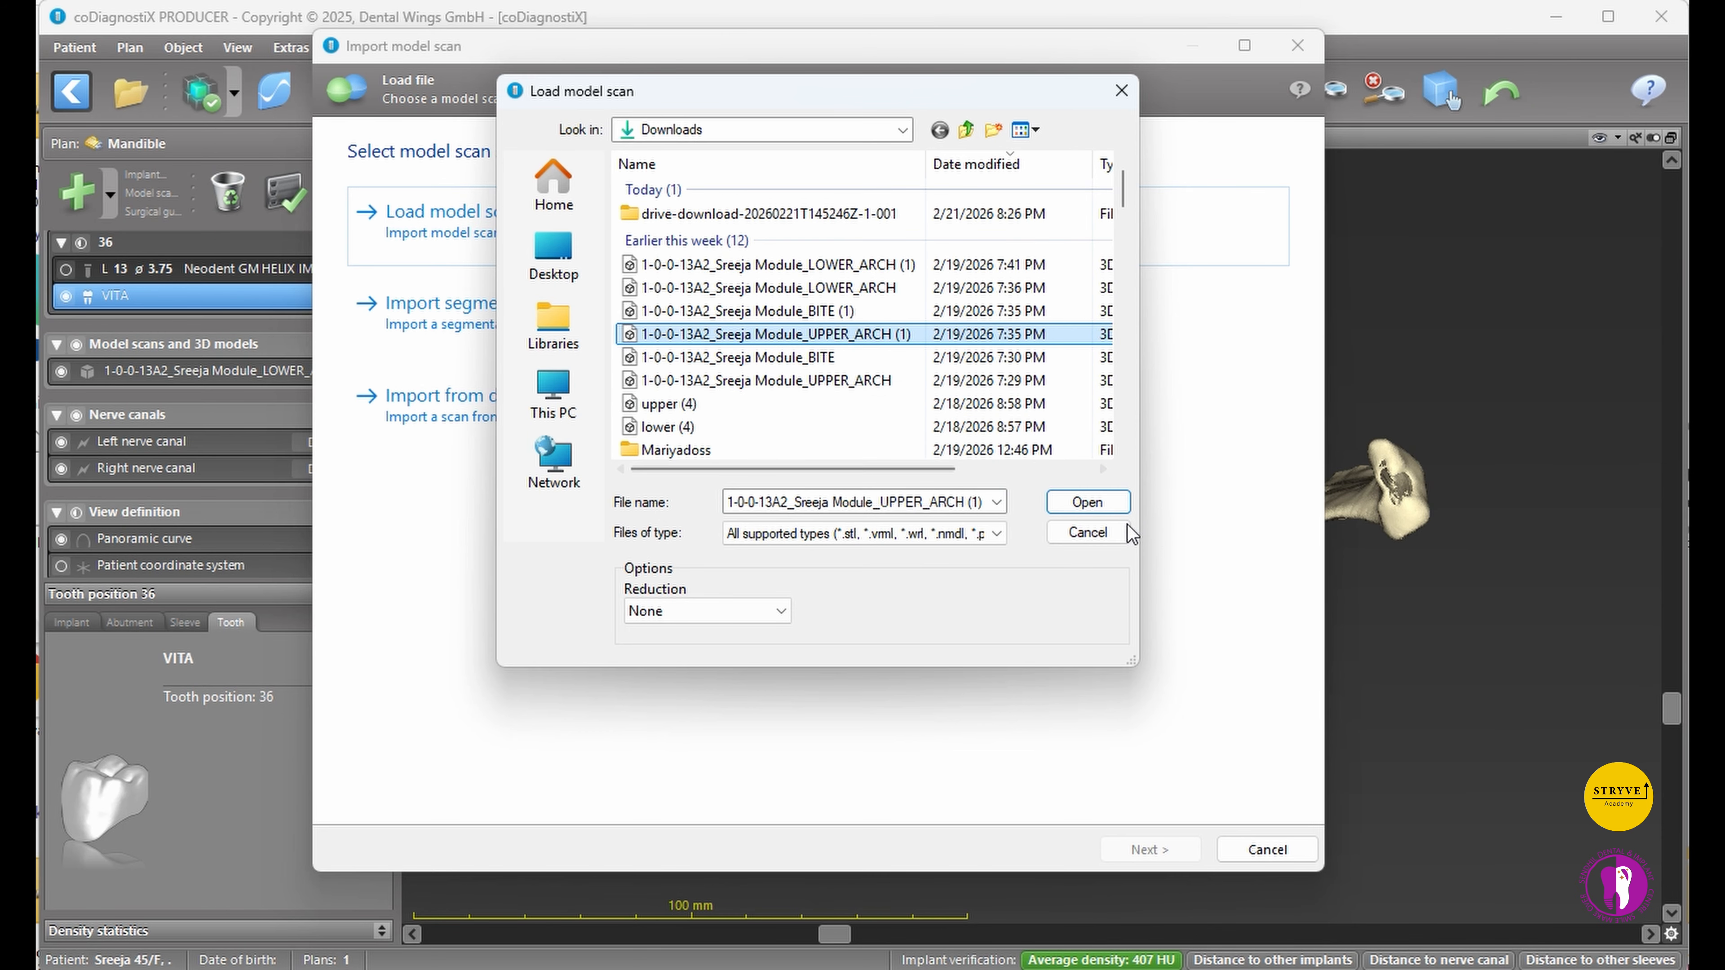
click(1086, 501)
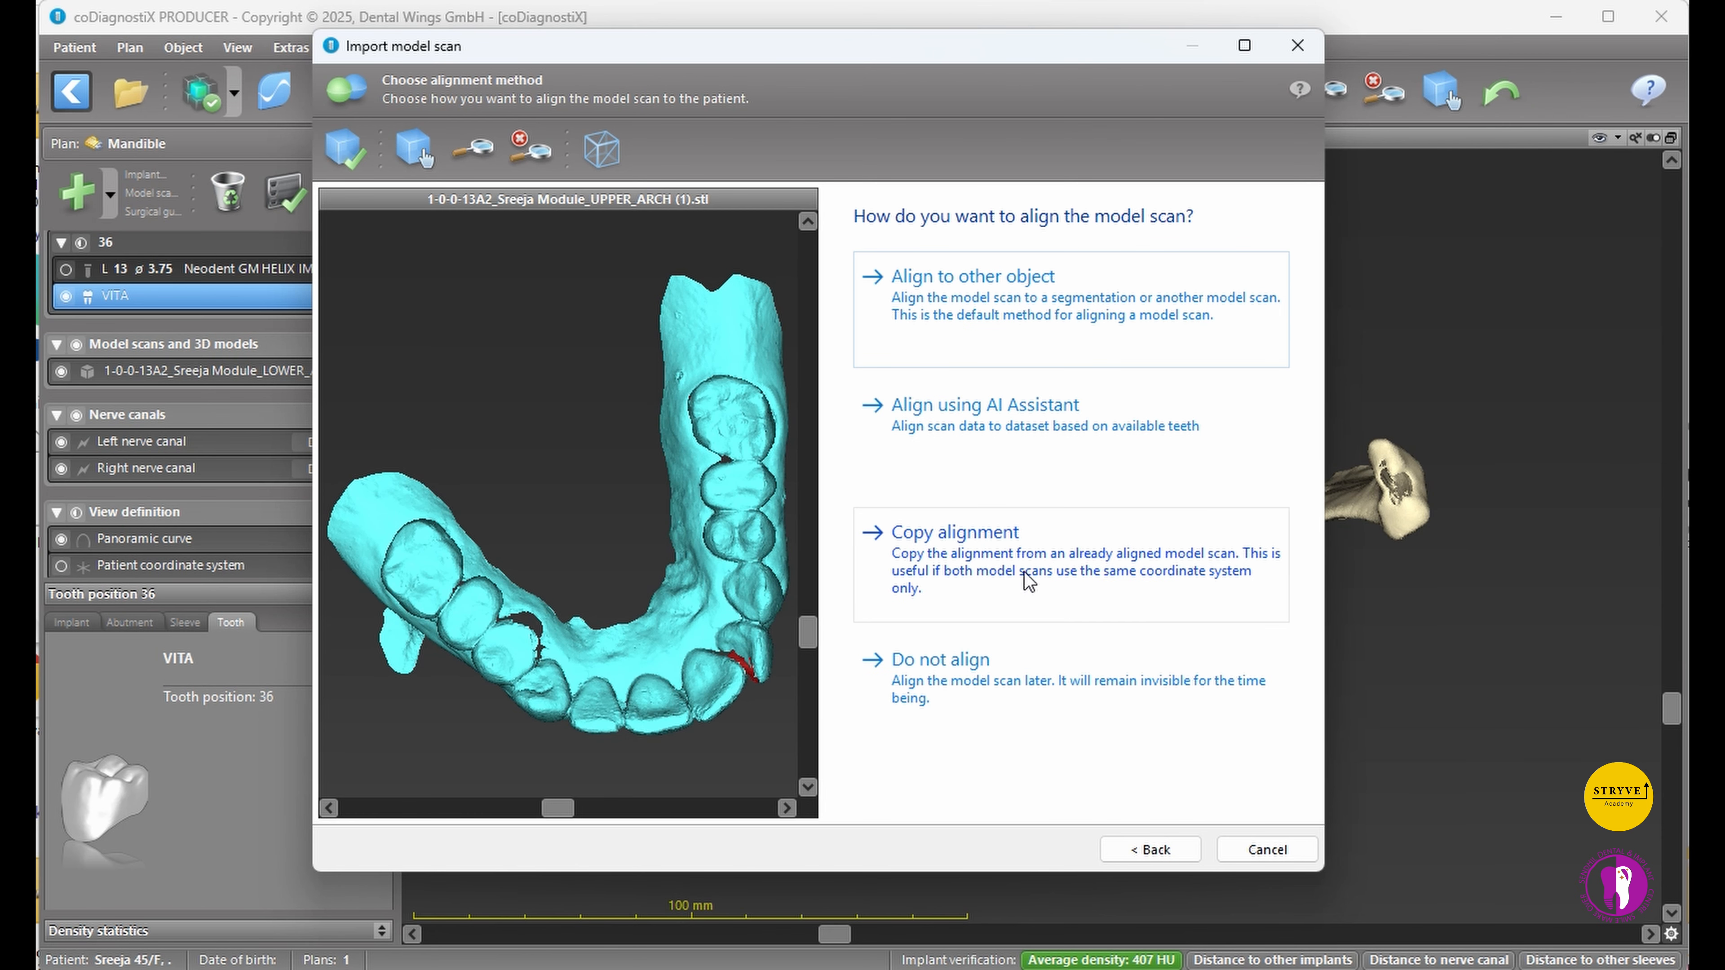
click(1021, 561)
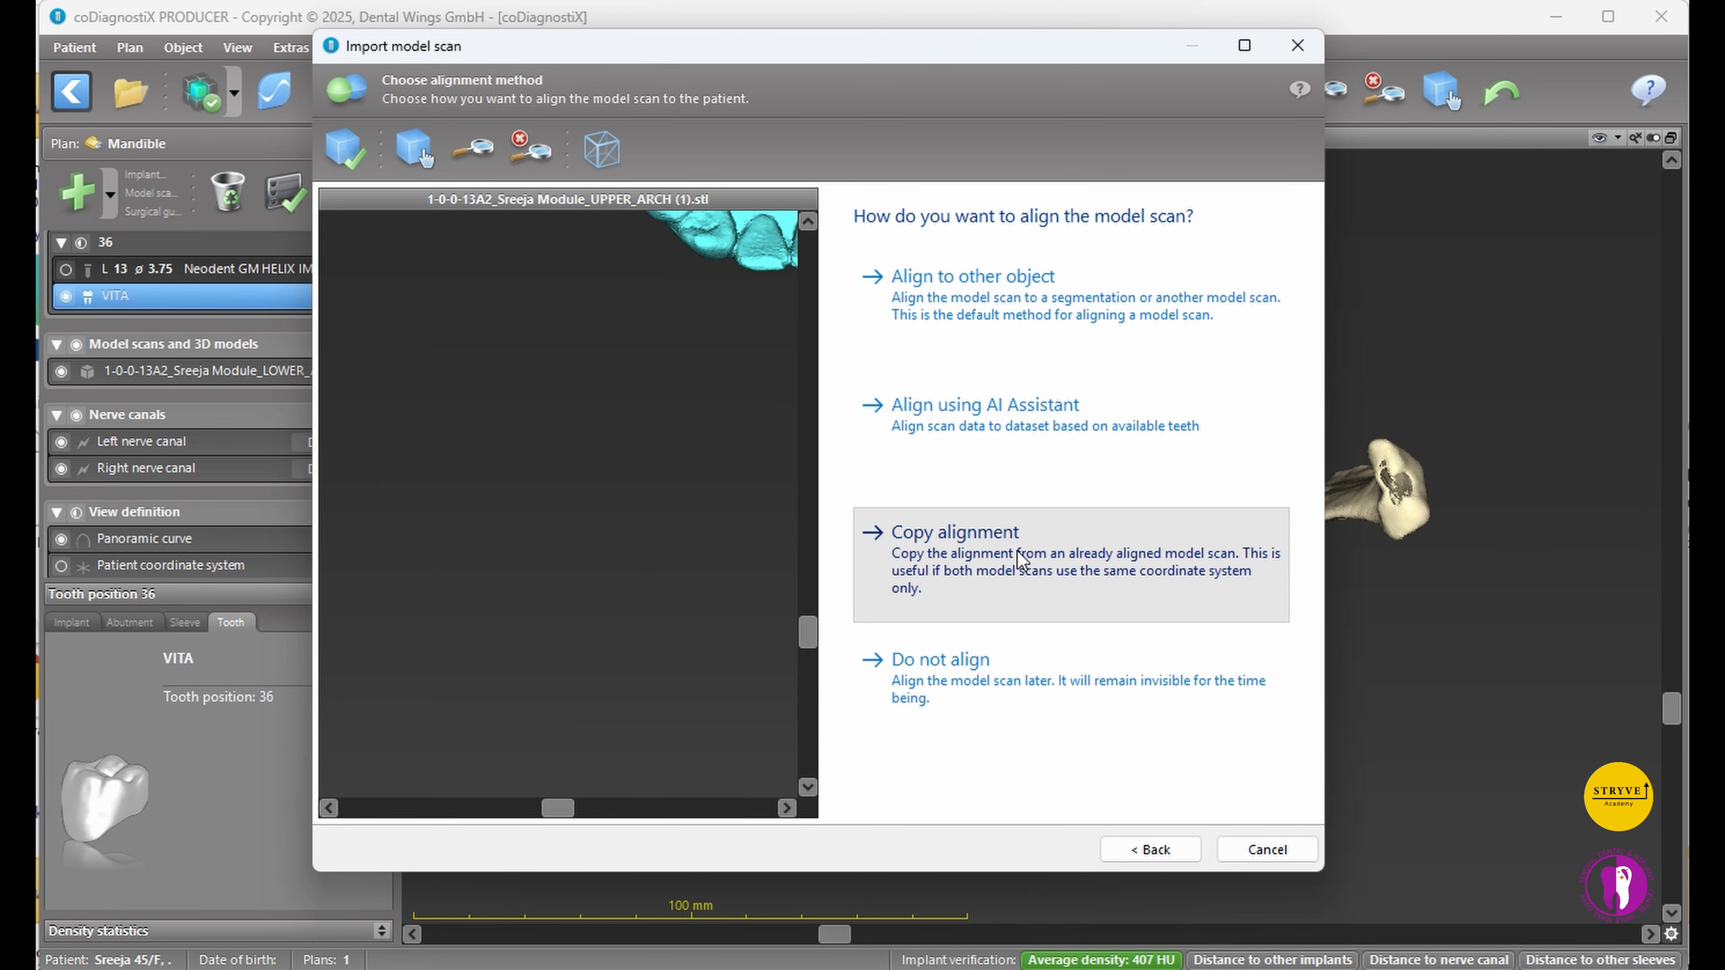
drag(1314, 714, 1313, 664)
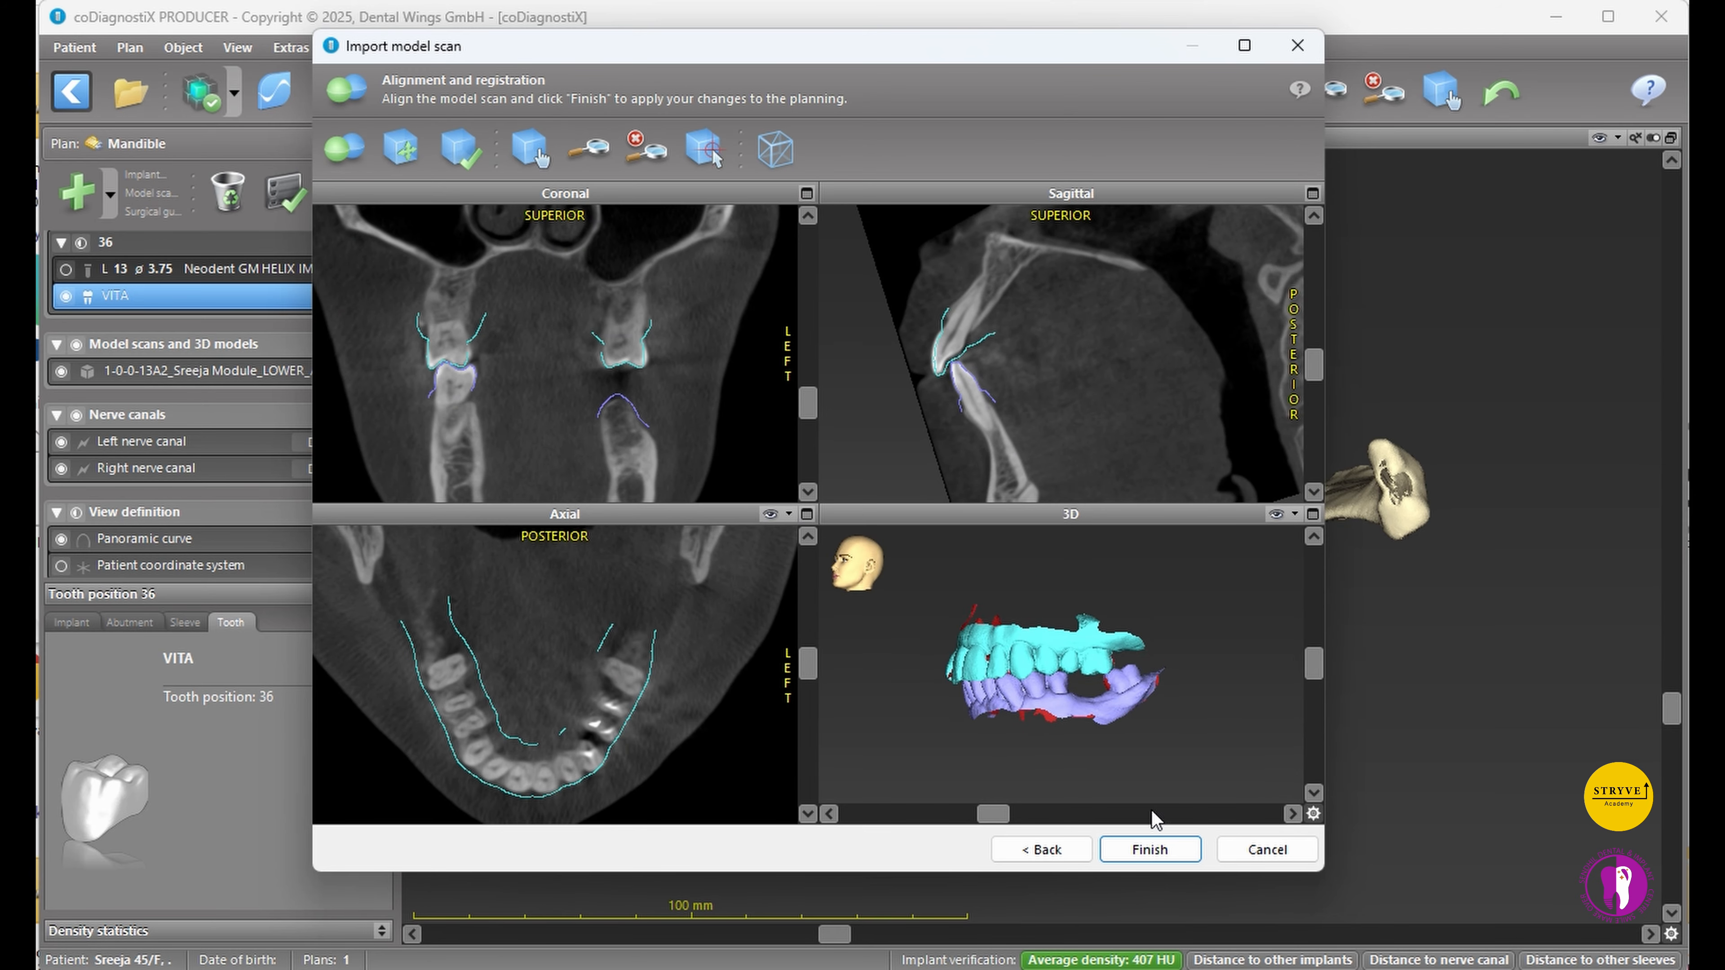
click(1150, 850)
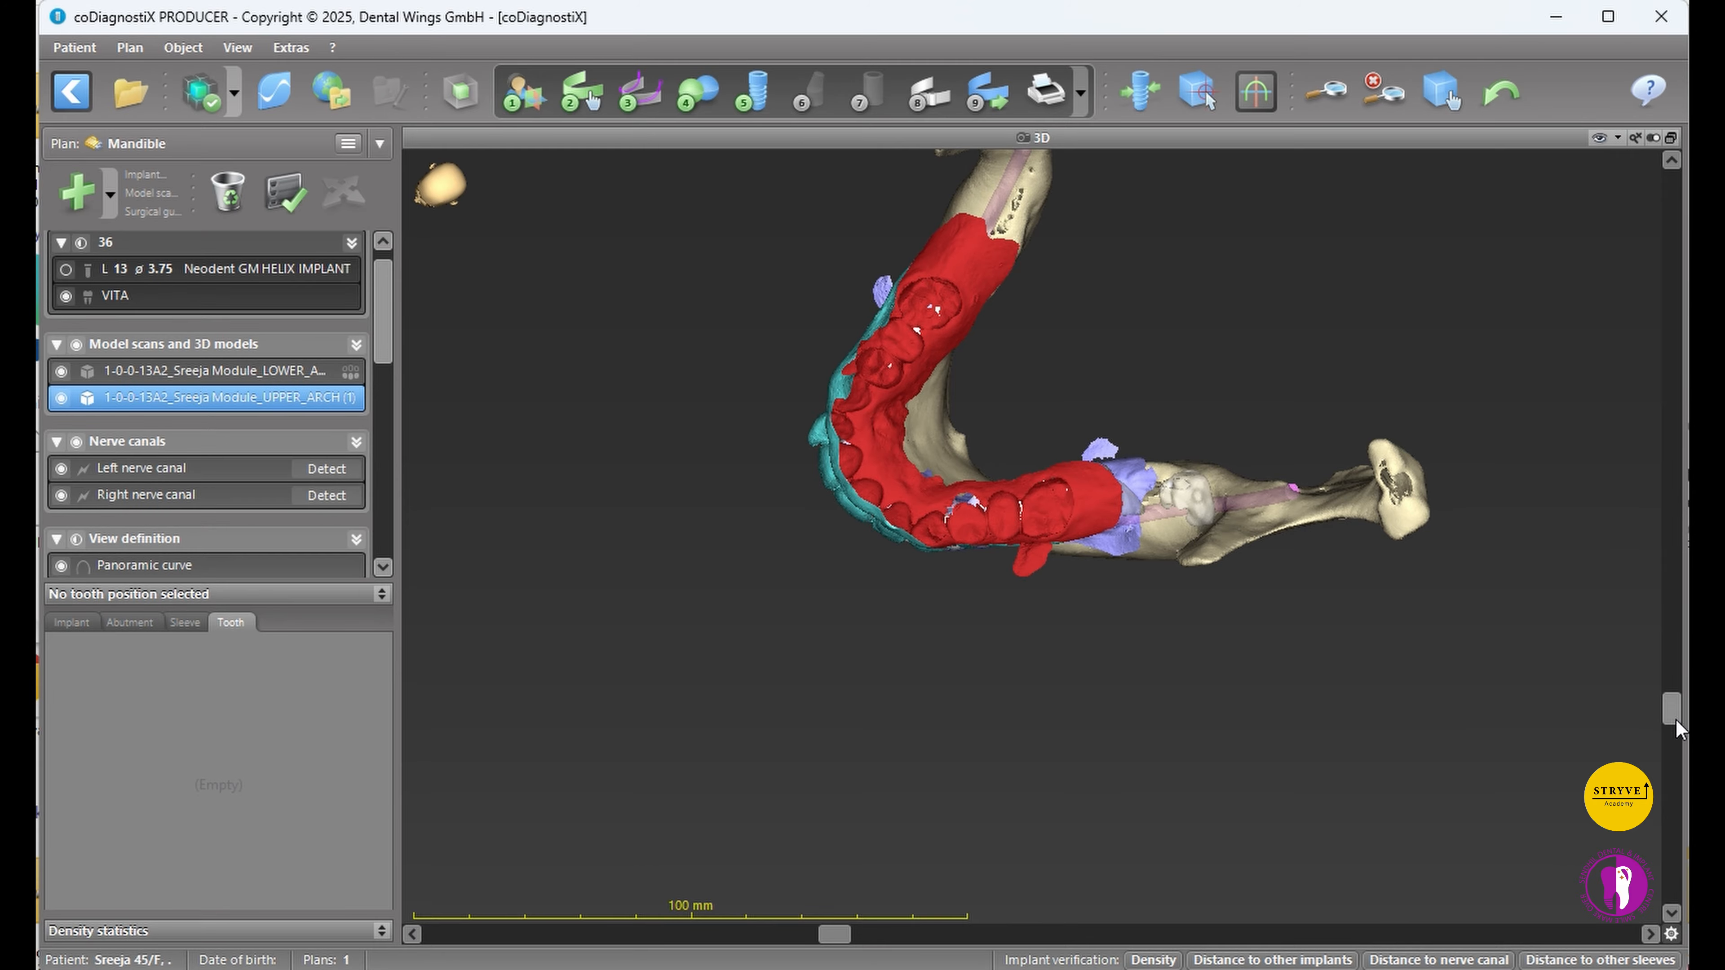
- Open the virtual tooth 36 for editing and display the upper arch scan alongside it
drag(1675, 719, 1669, 508)
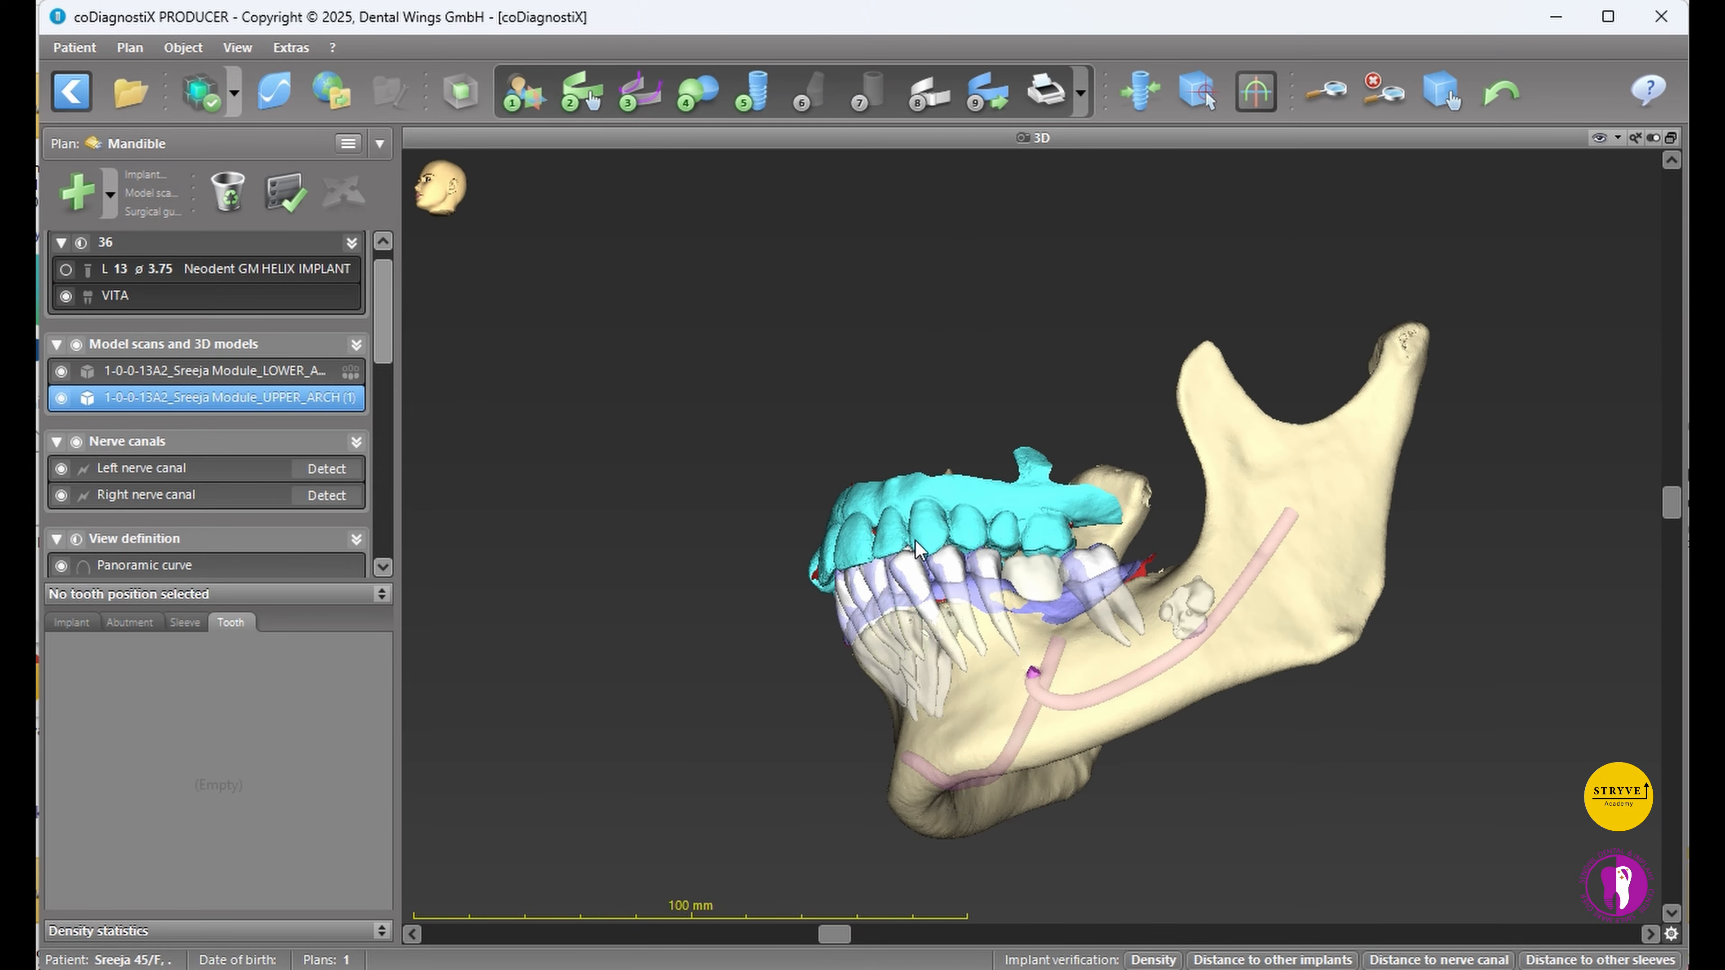
double_click(1063, 573)
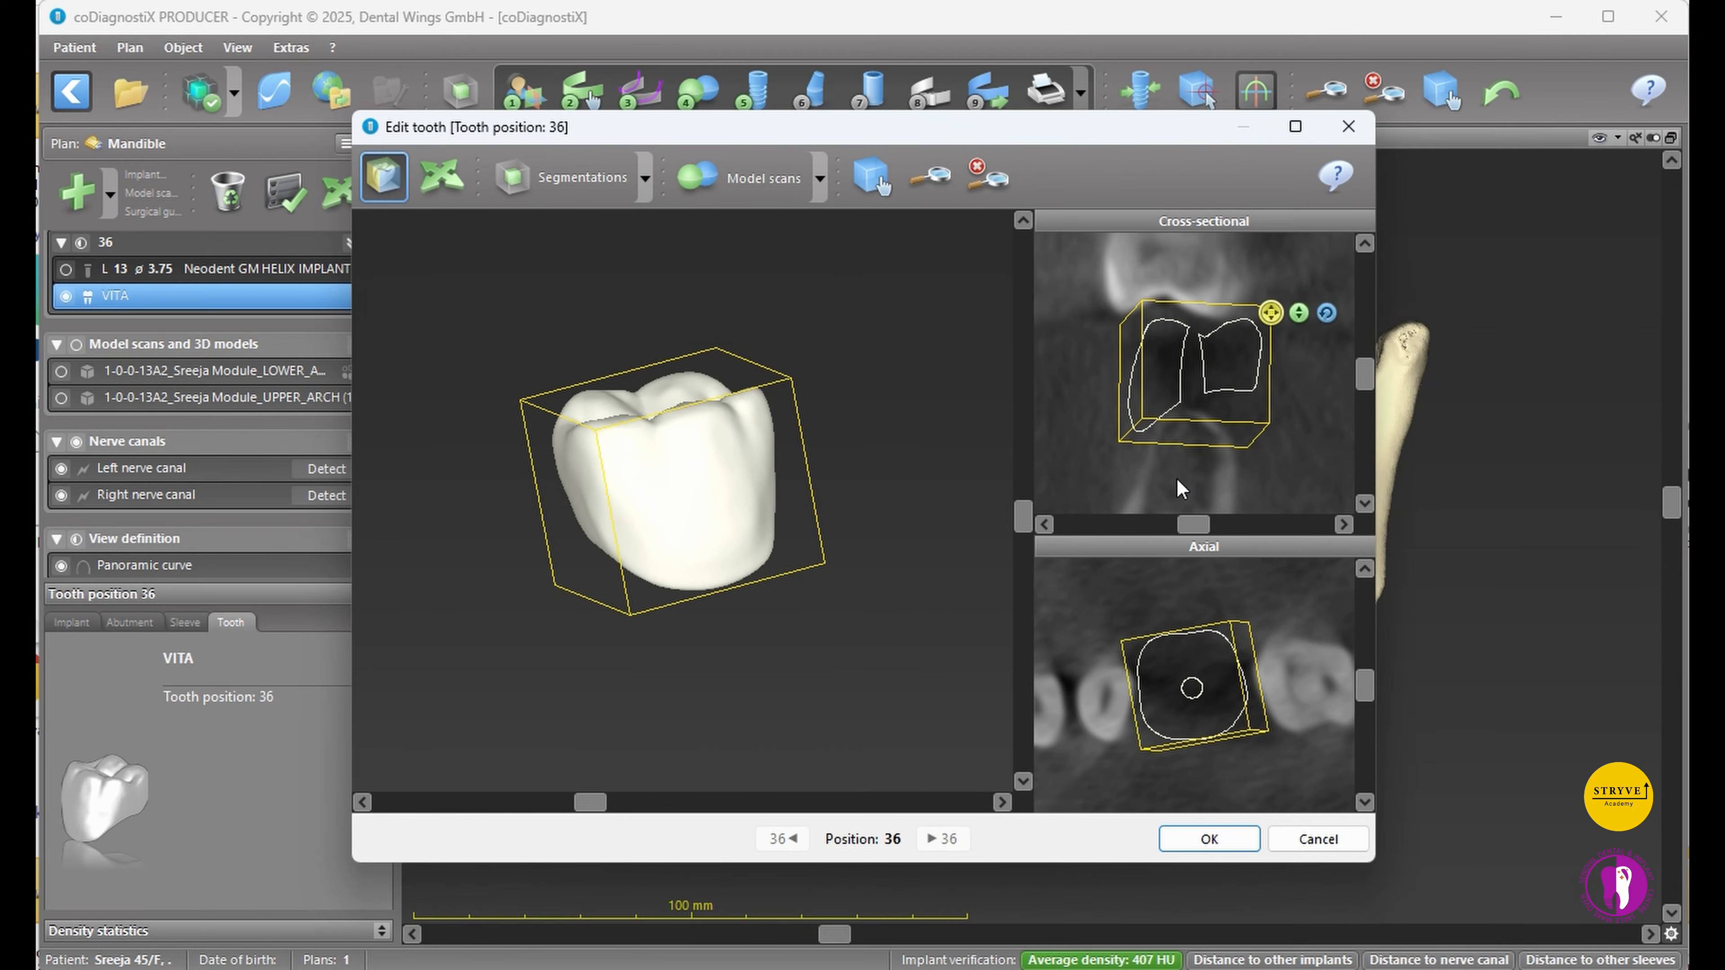
click(819, 178)
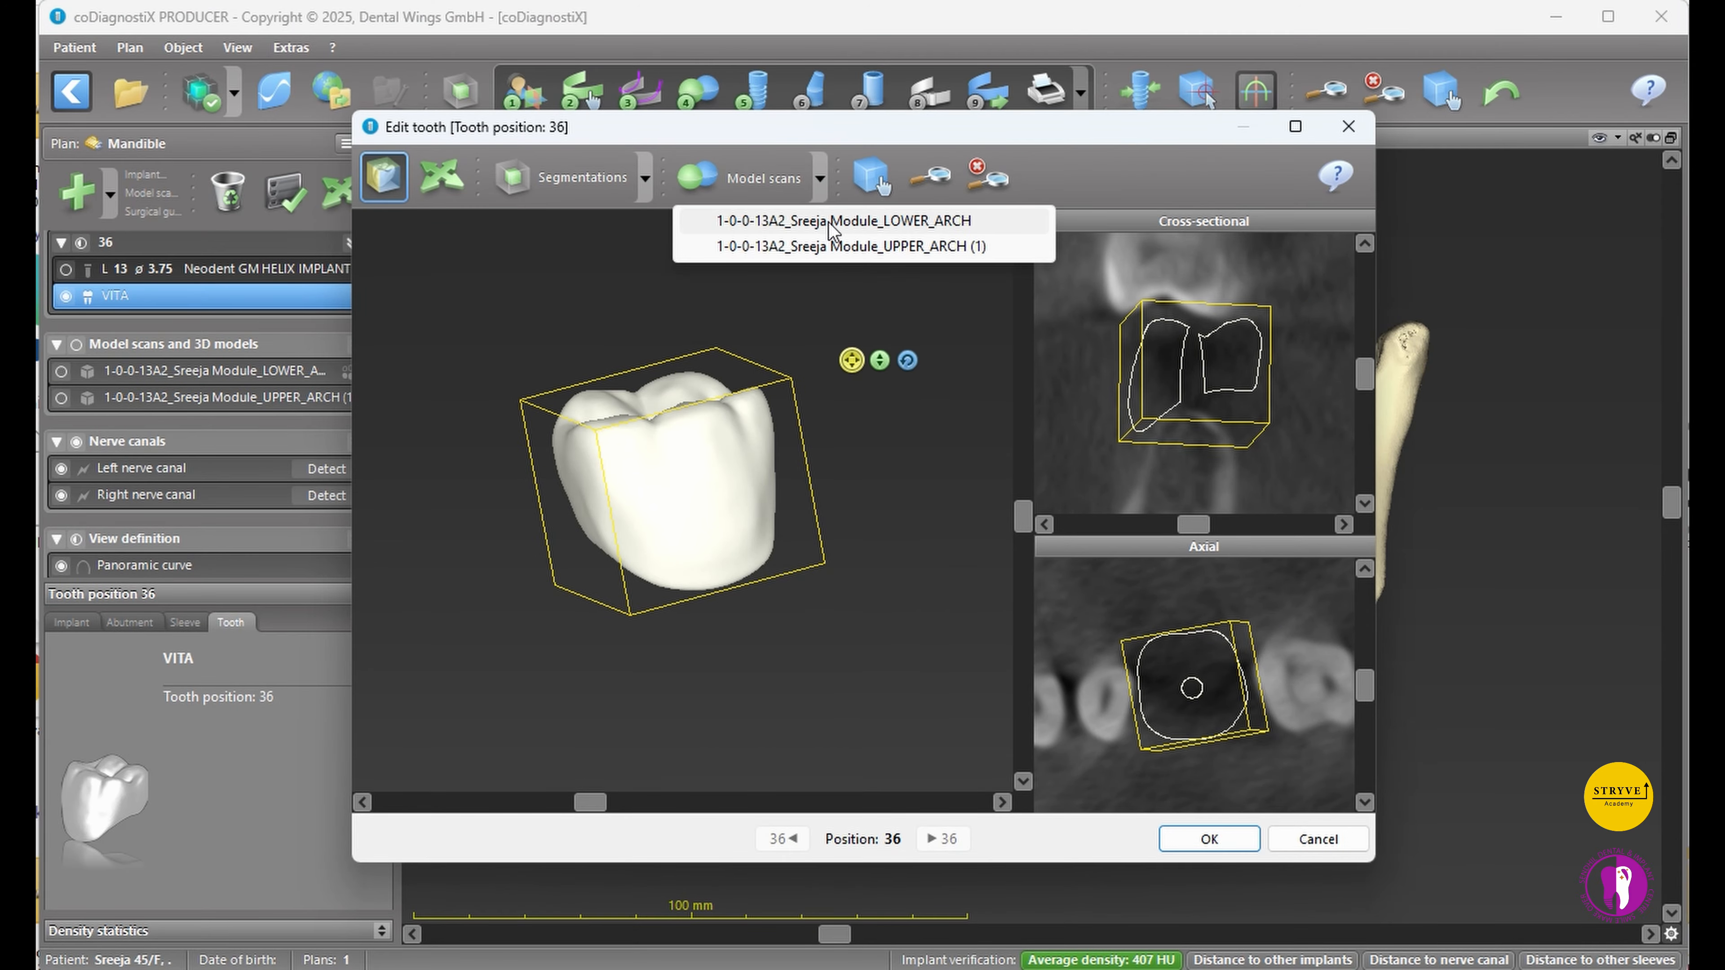
click(849, 246)
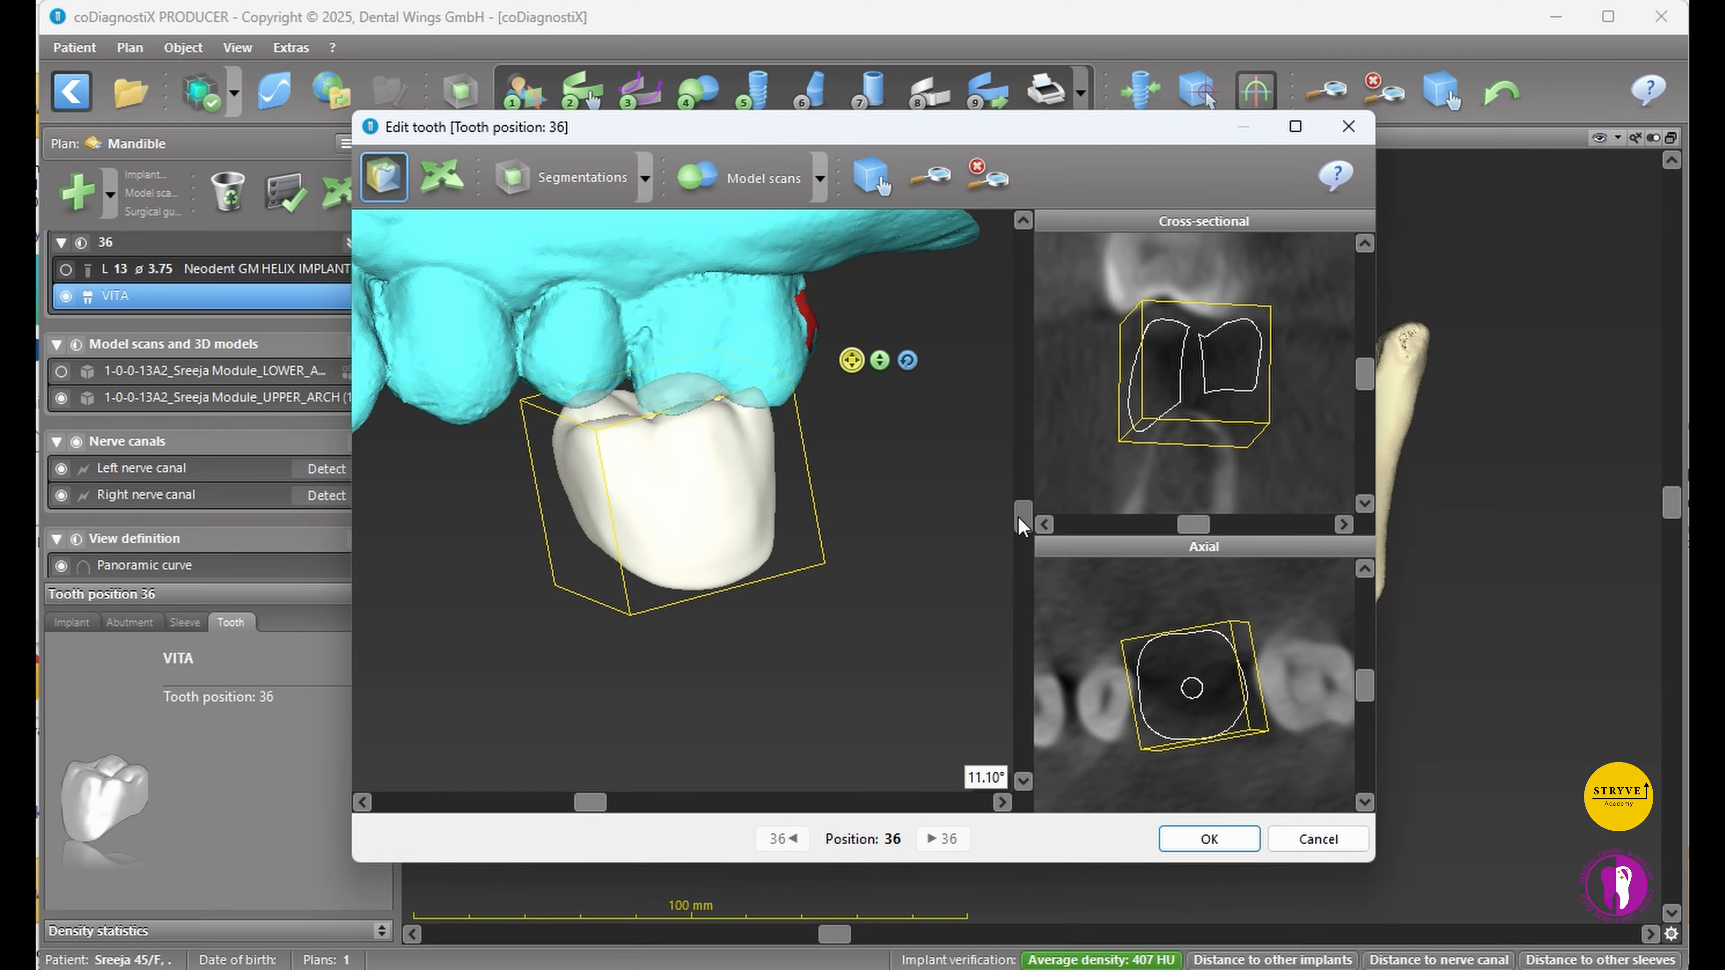
- Fine-tune the virtual tooth 36's position and height against the upper arch teeth, checking from several directions, and accept the placement
drag(1022, 524, 1023, 501)
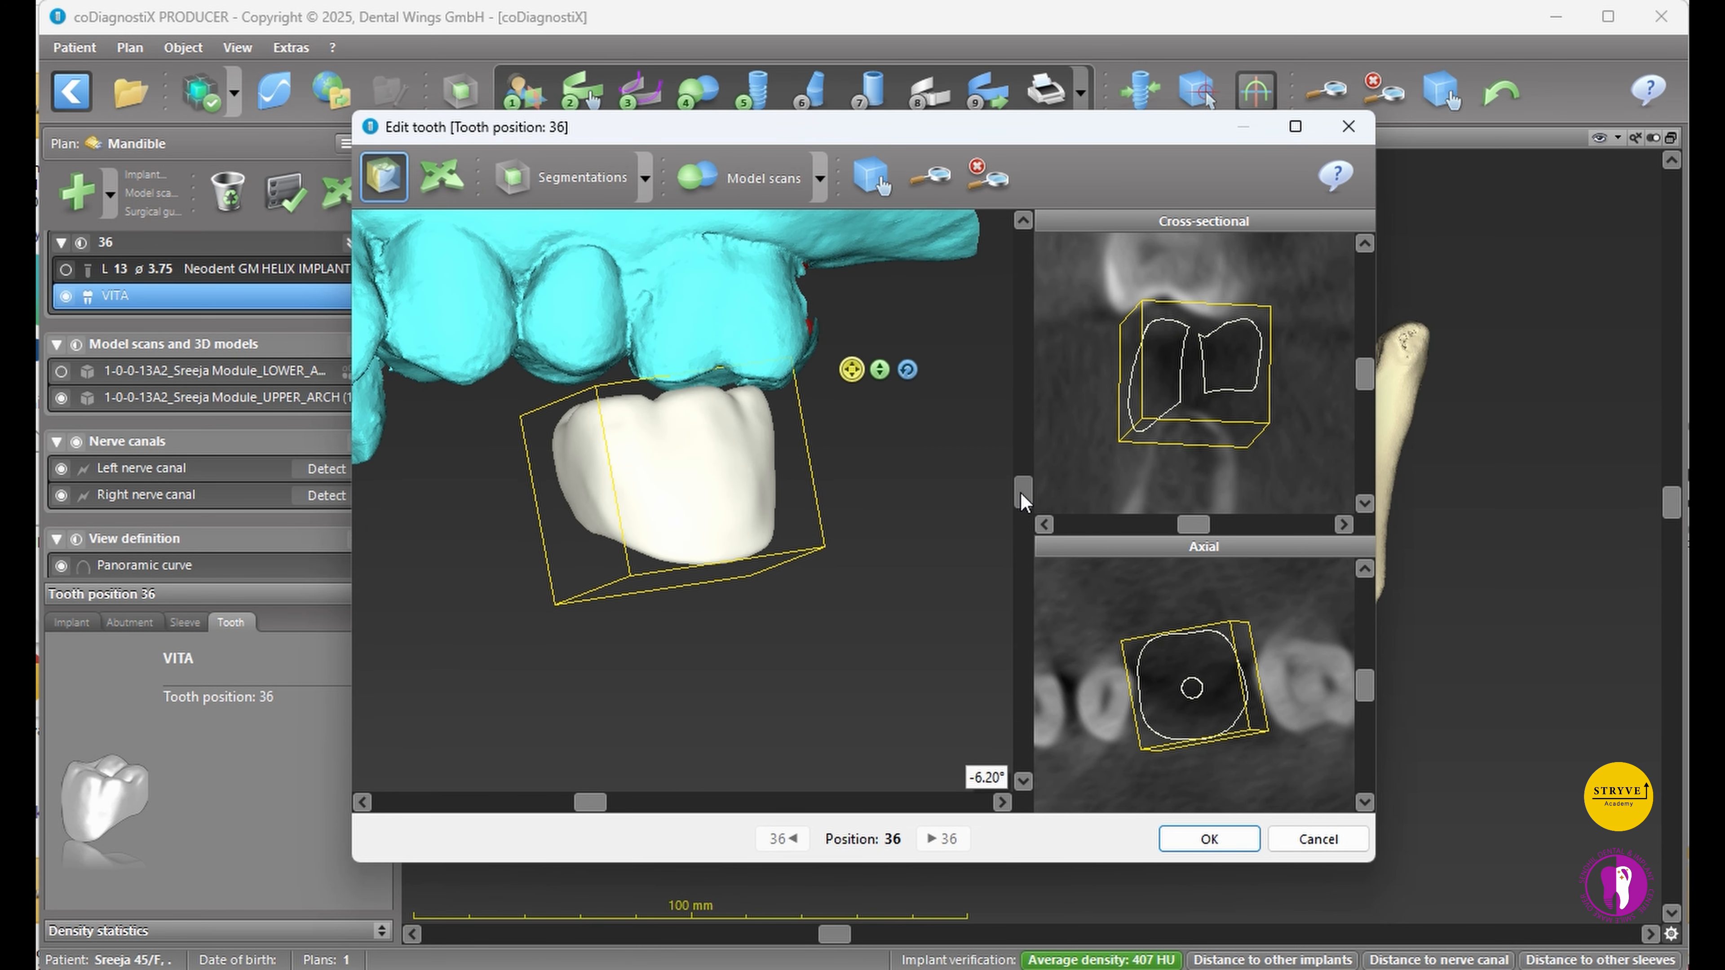
drag(590, 802, 681, 805)
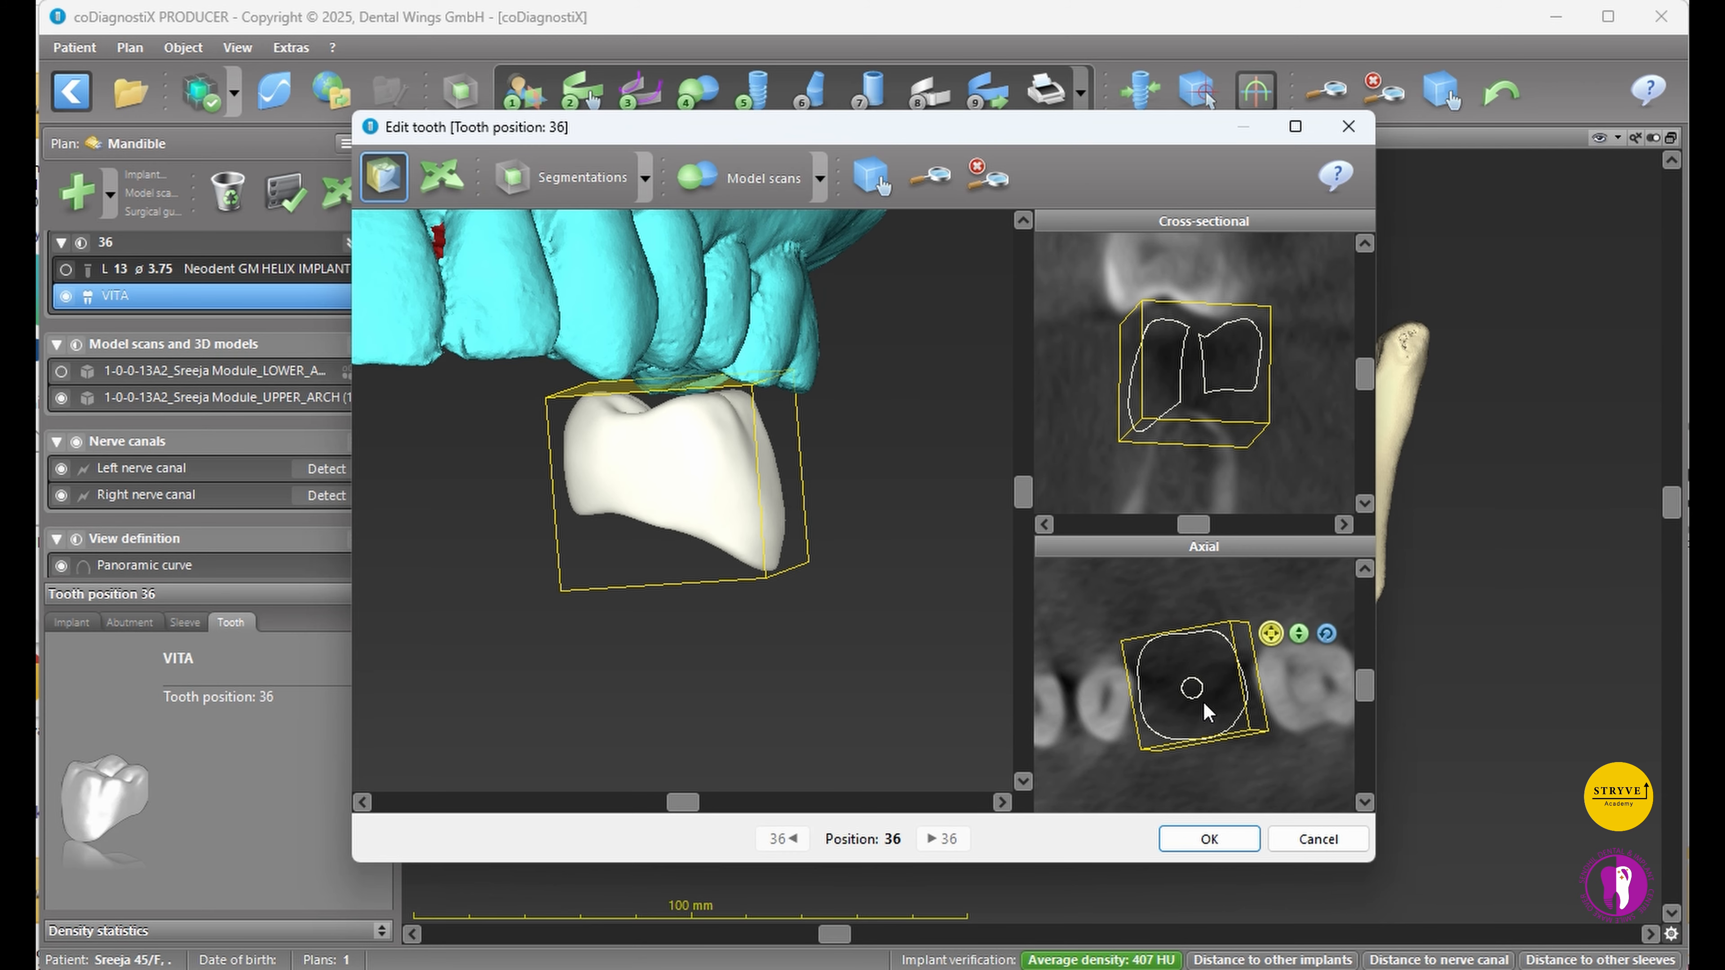
drag(1206, 705, 1206, 691)
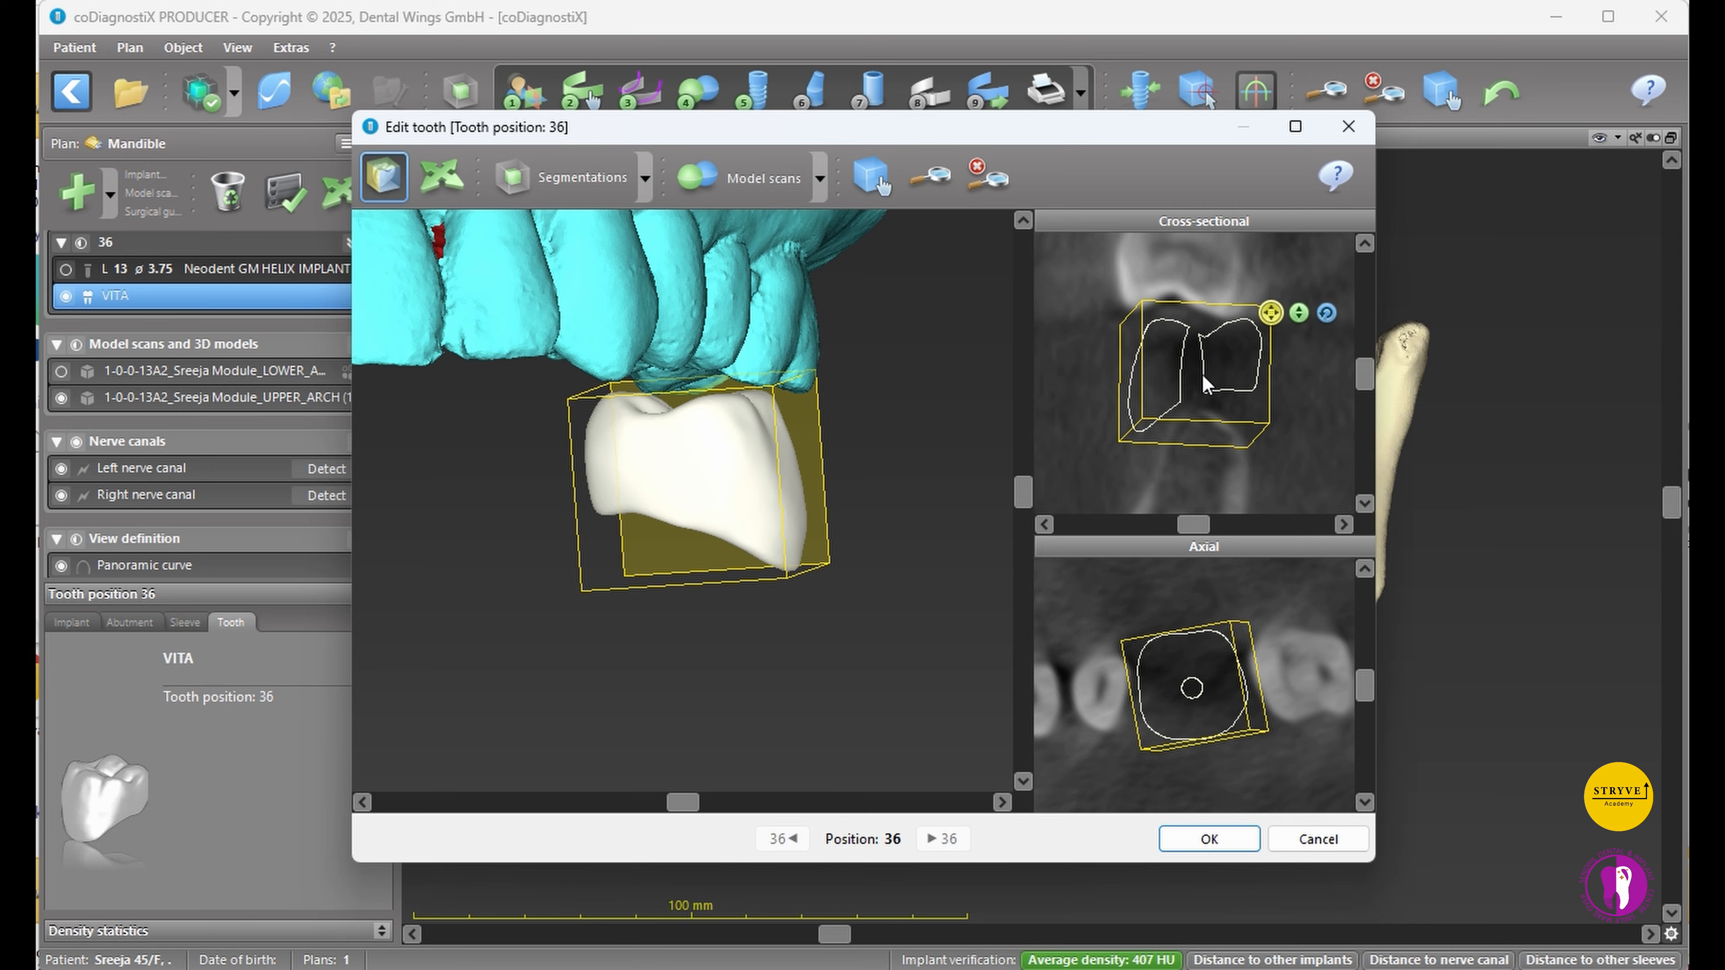
drag(1204, 384, 1205, 385)
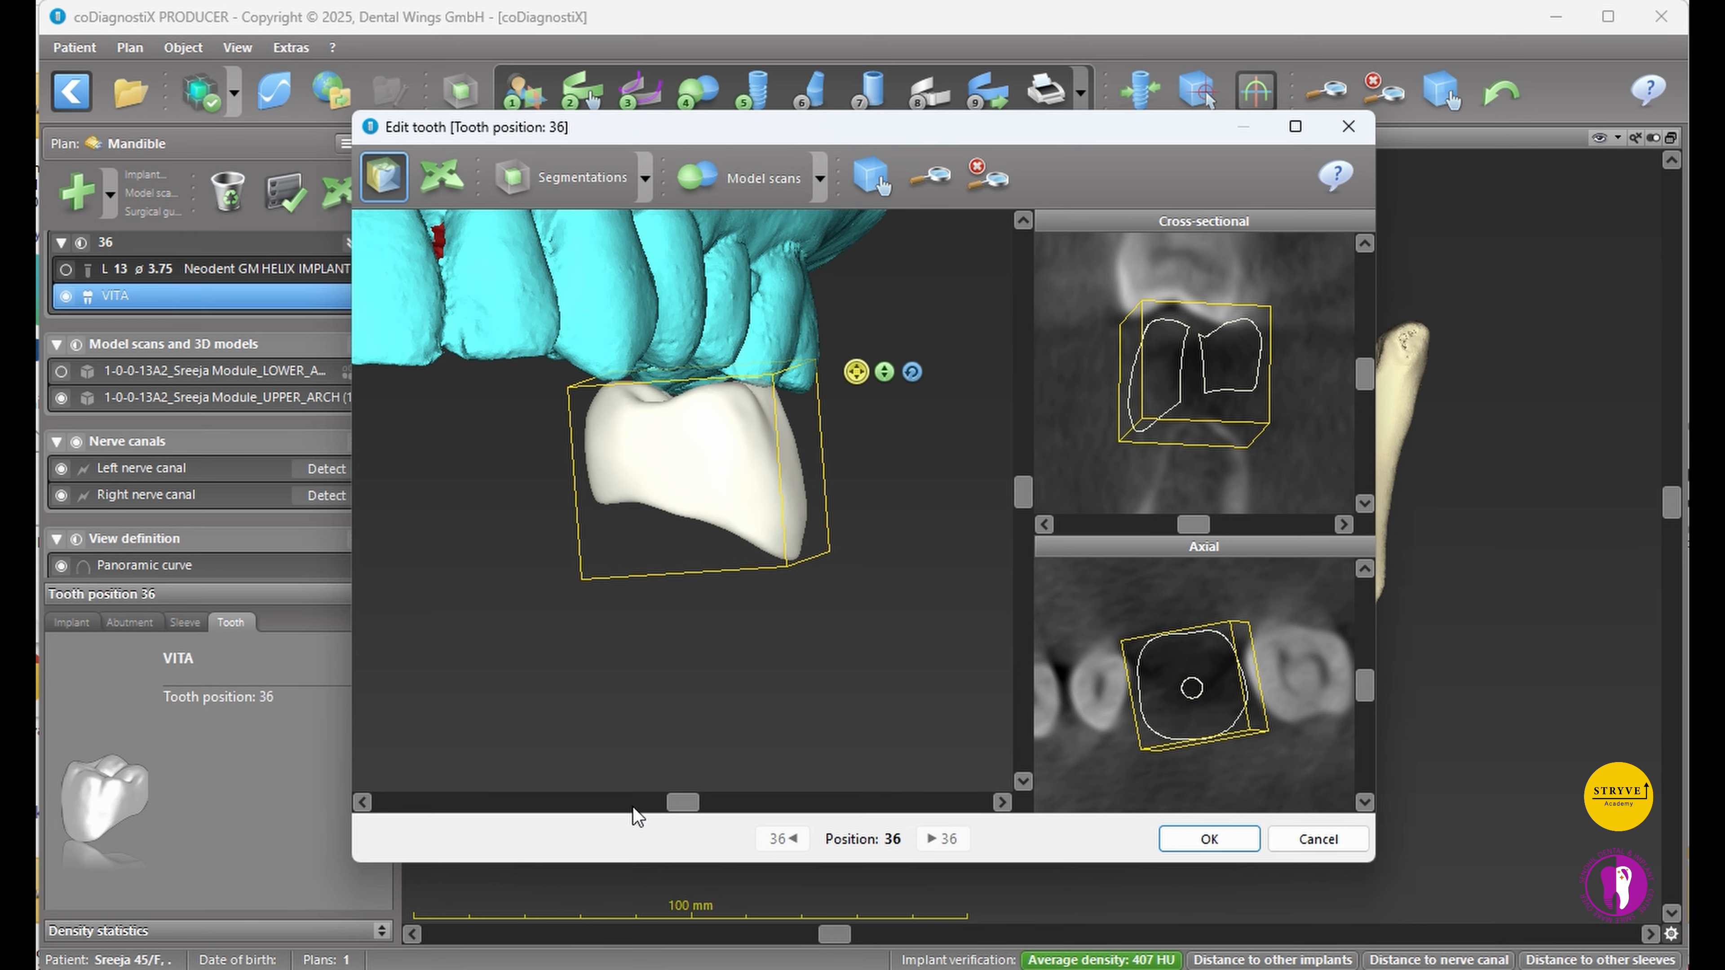
drag(684, 802, 597, 802)
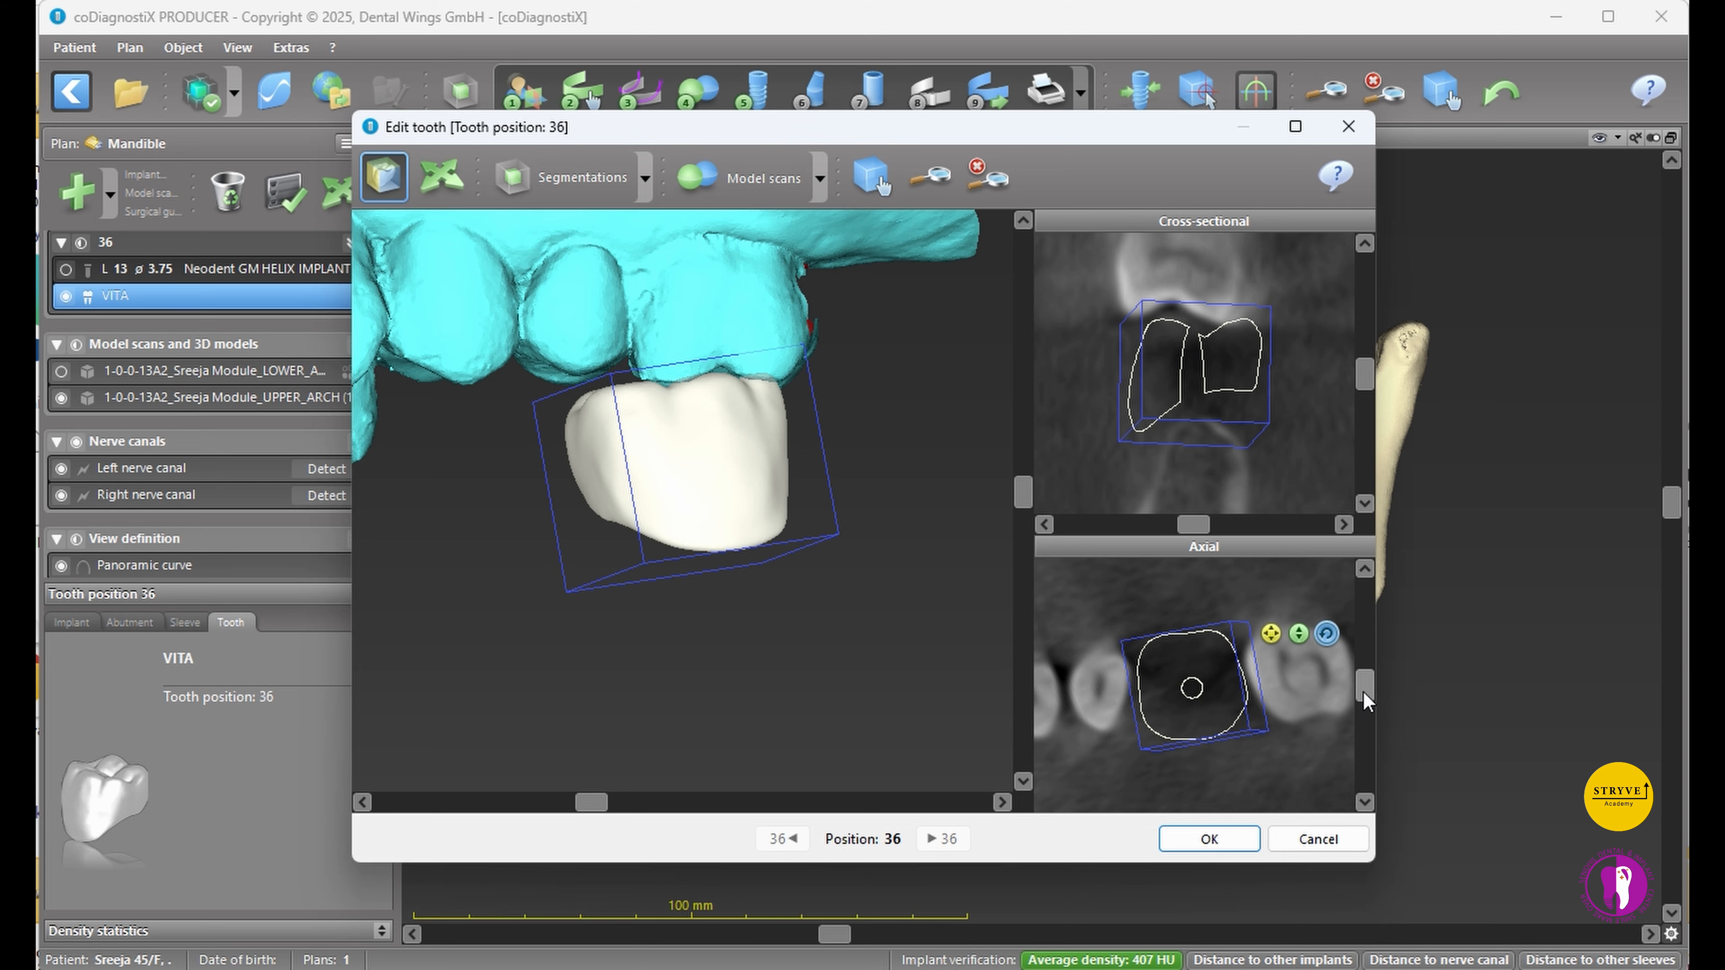
drag(1363, 692, 1364, 689)
mouse_move(1366, 392)
mouse_down()
mouse_move(1368, 410)
mouse_move(1370, 358)
mouse_move(1369, 379)
mouse_up()
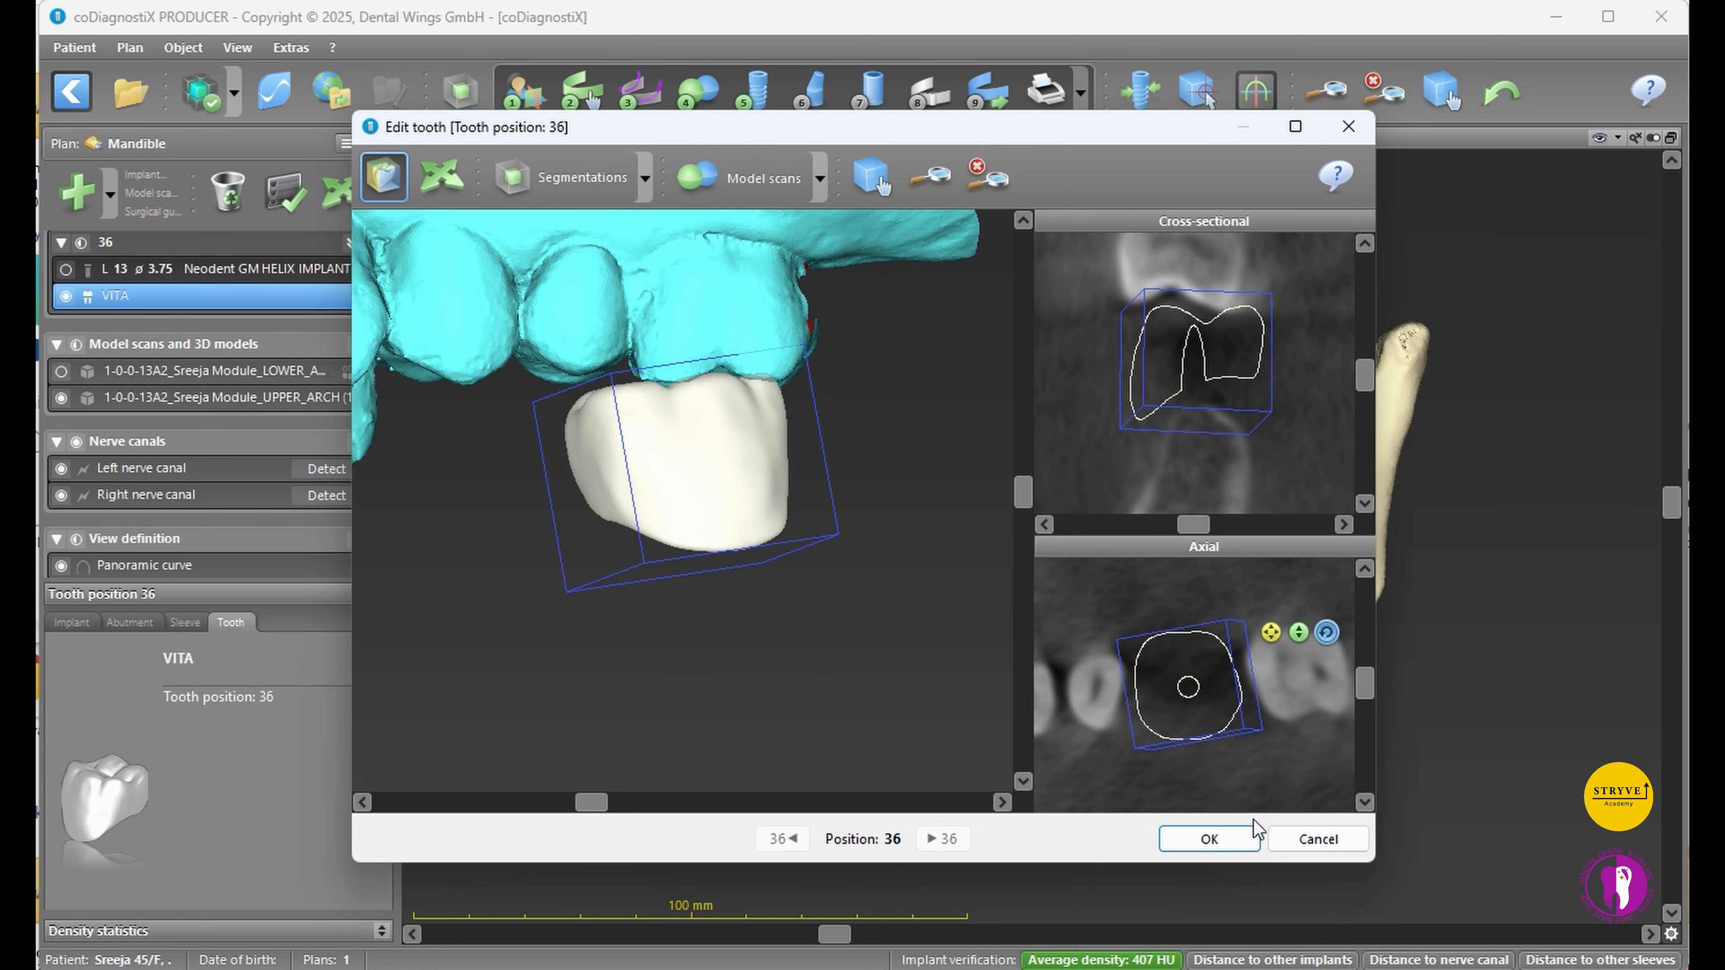
click(1226, 838)
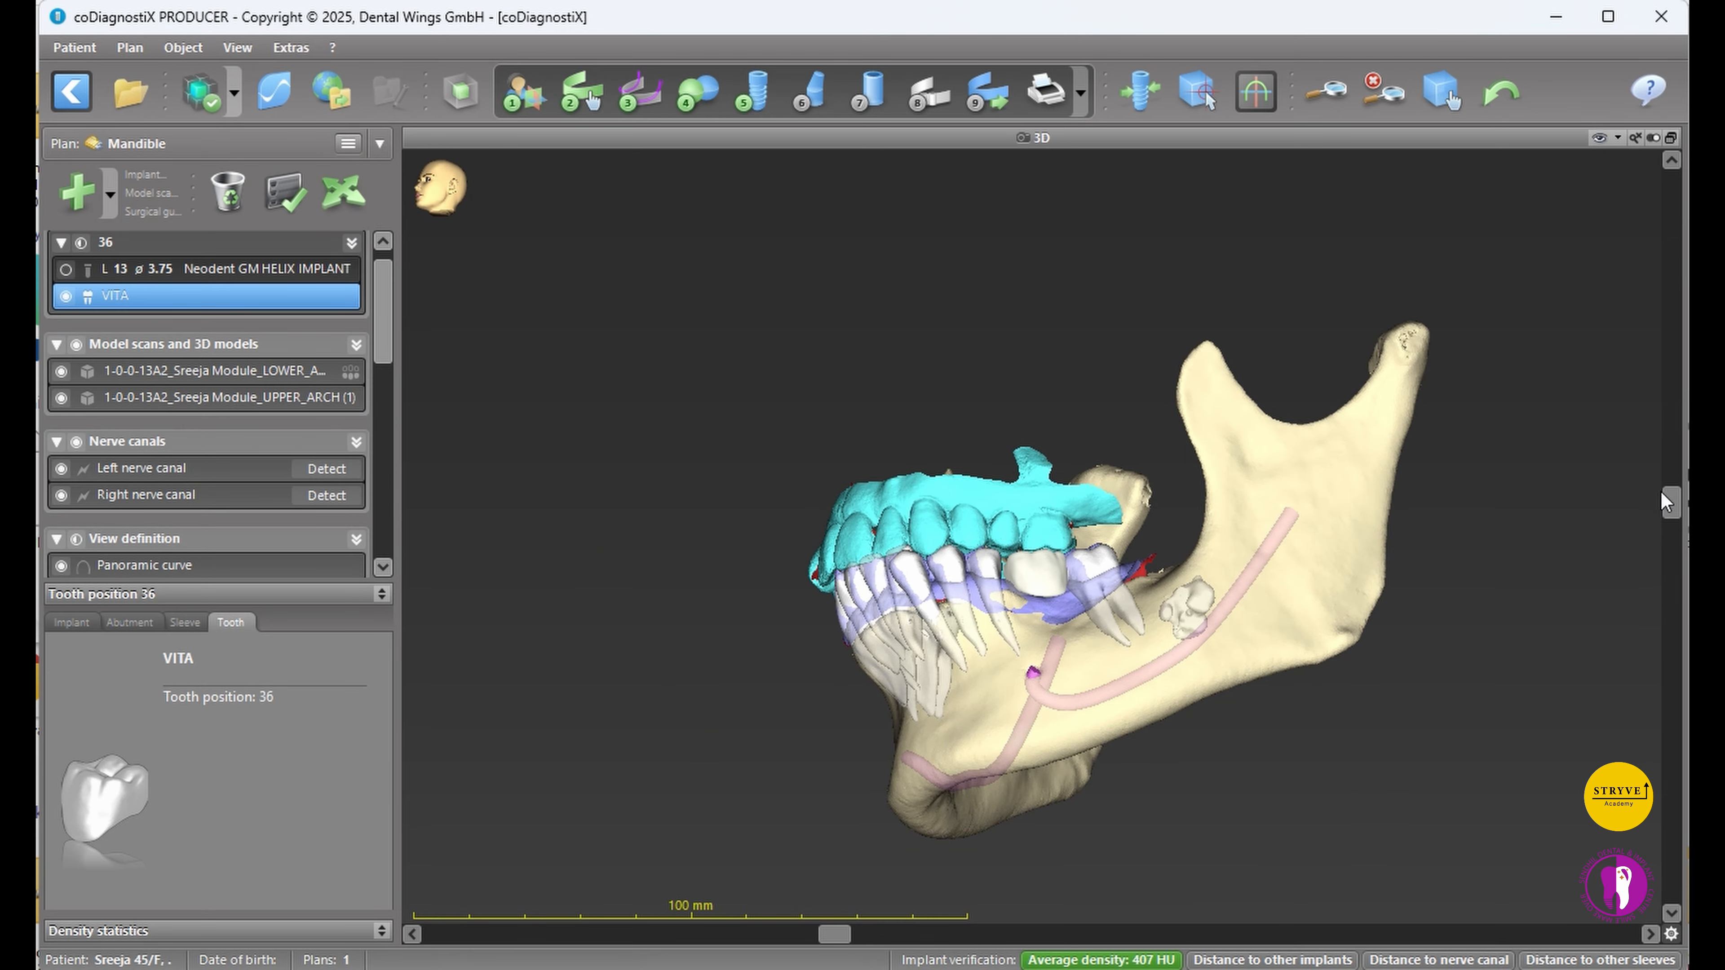
- Show the implant at position 36 again and tilt its axis upright through the virtual tooth in the 3D view
drag(1666, 501, 1672, 543)
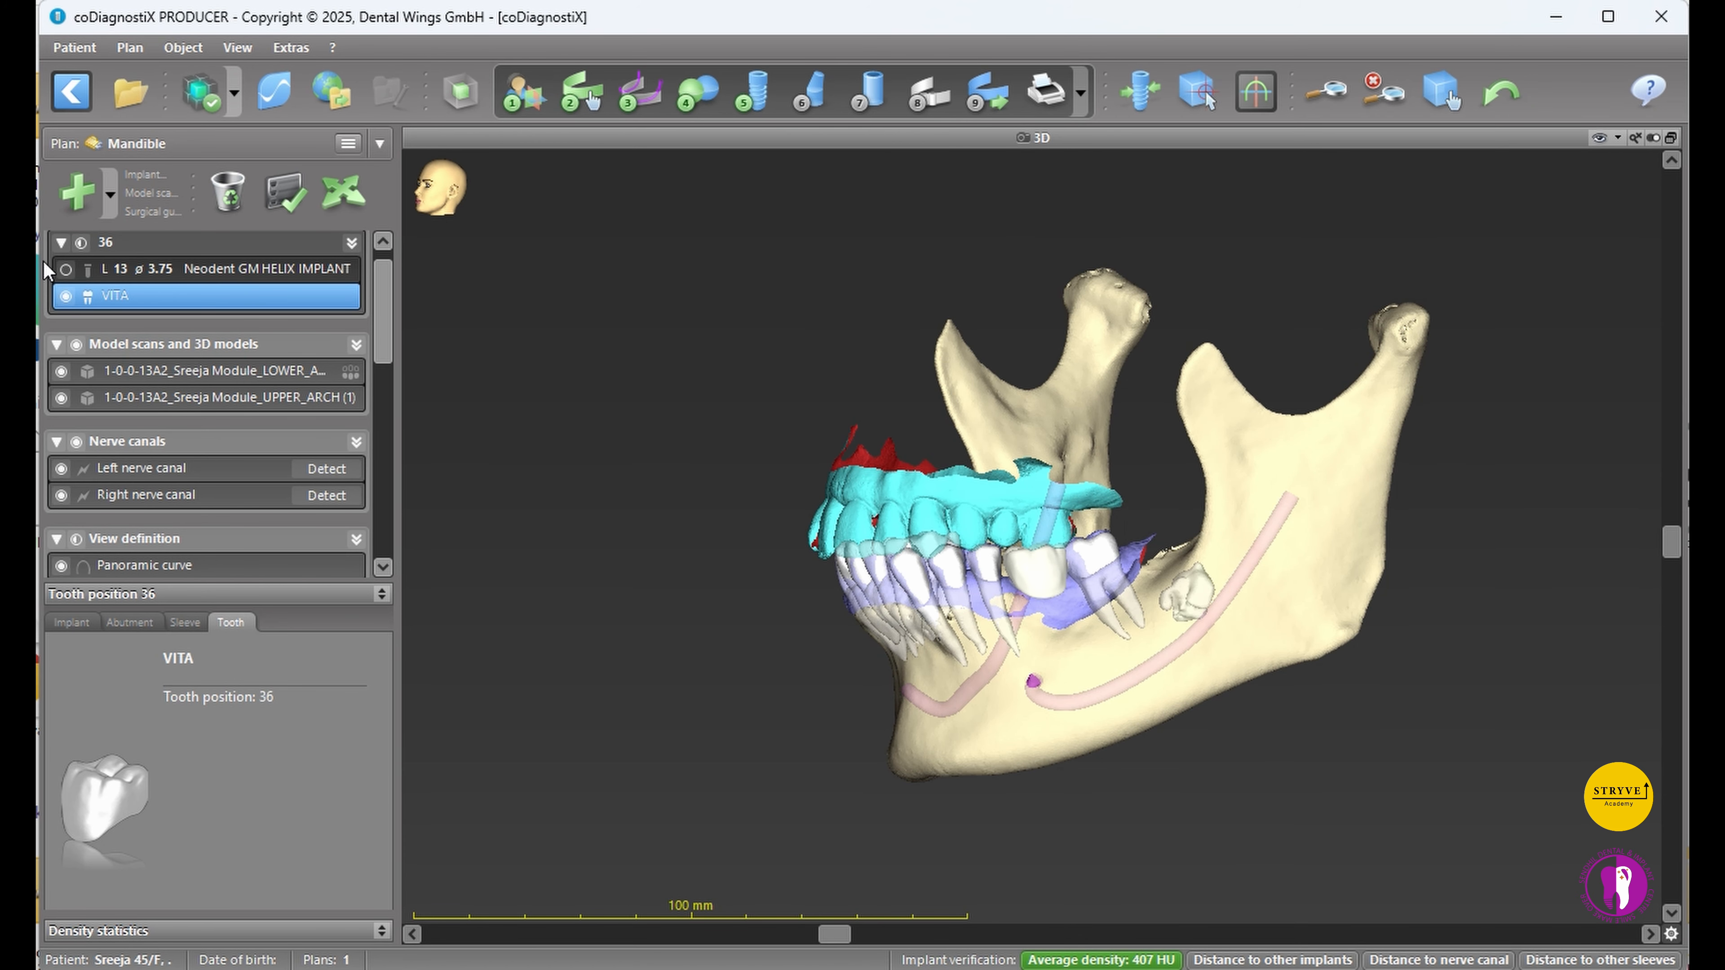
click(66, 270)
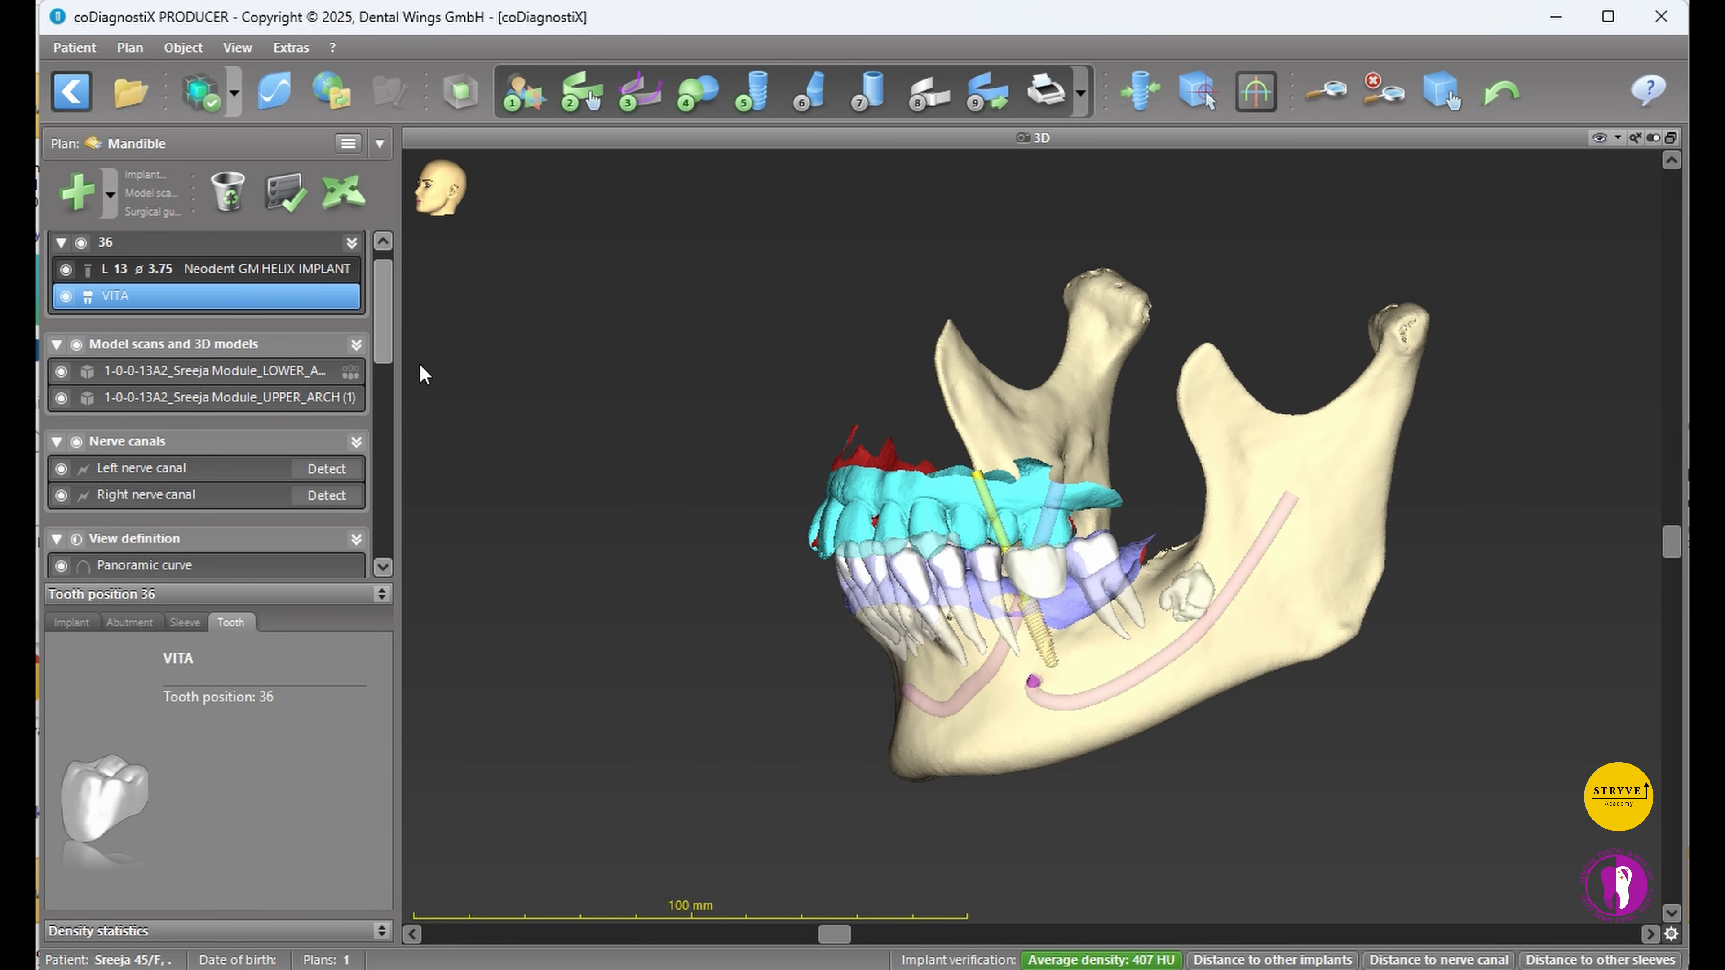
click(342, 194)
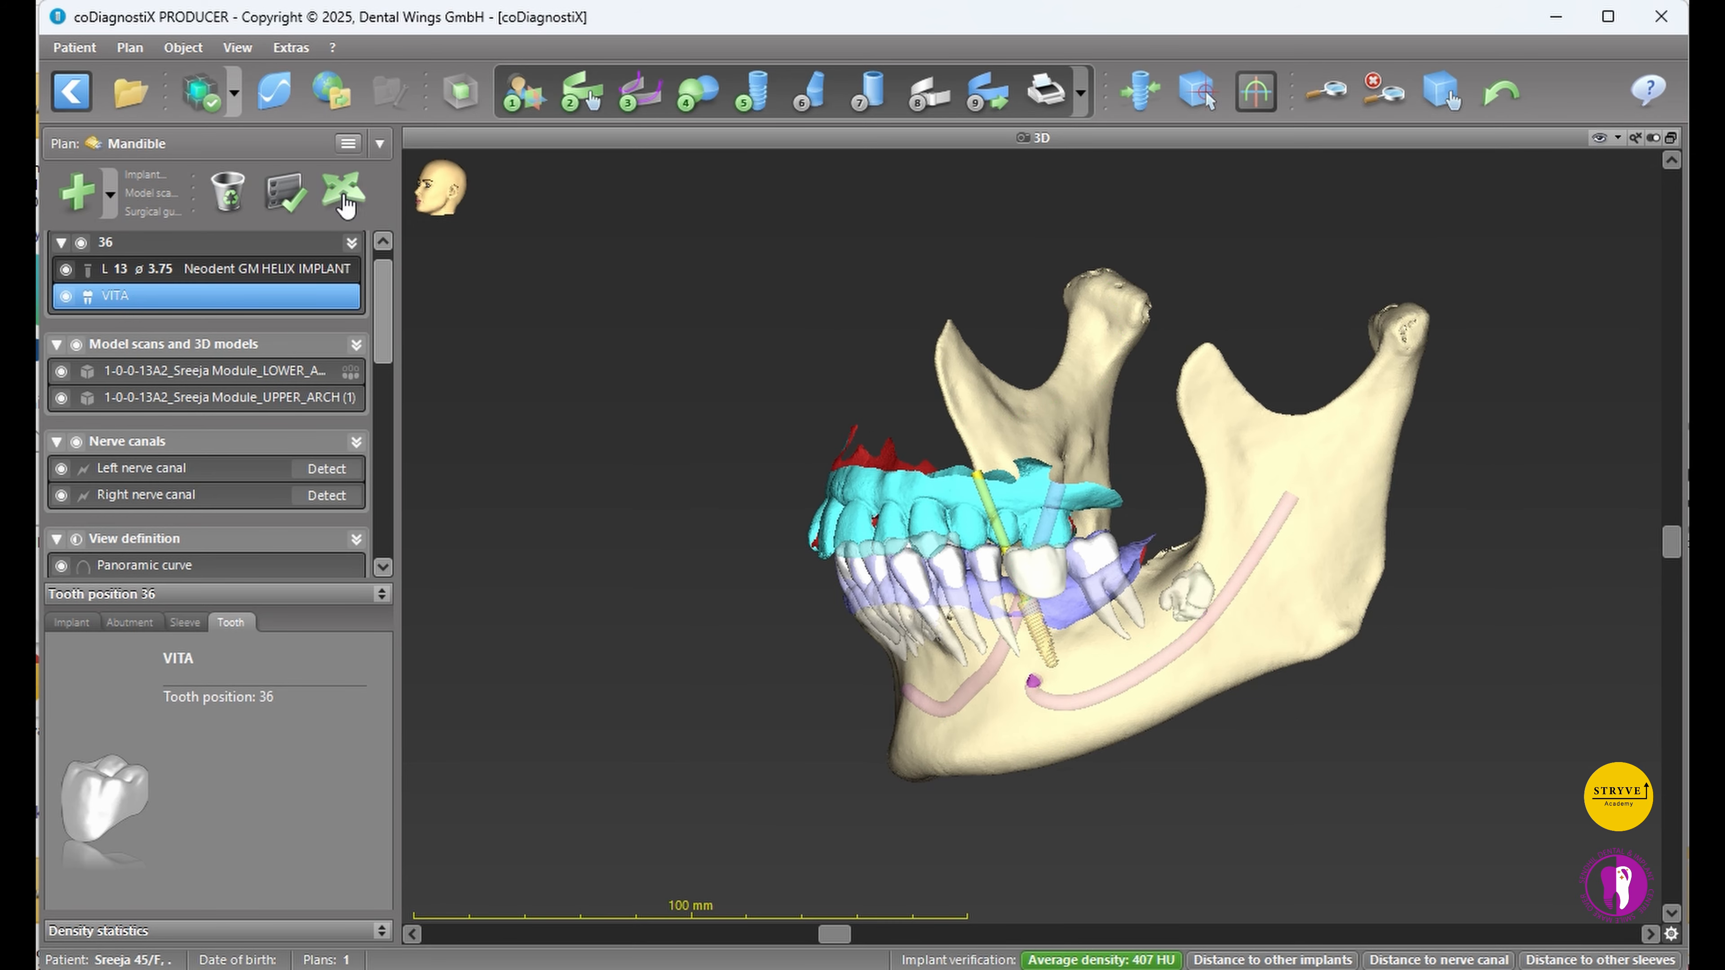
click(244, 270)
drag(883, 363, 1138, 347)
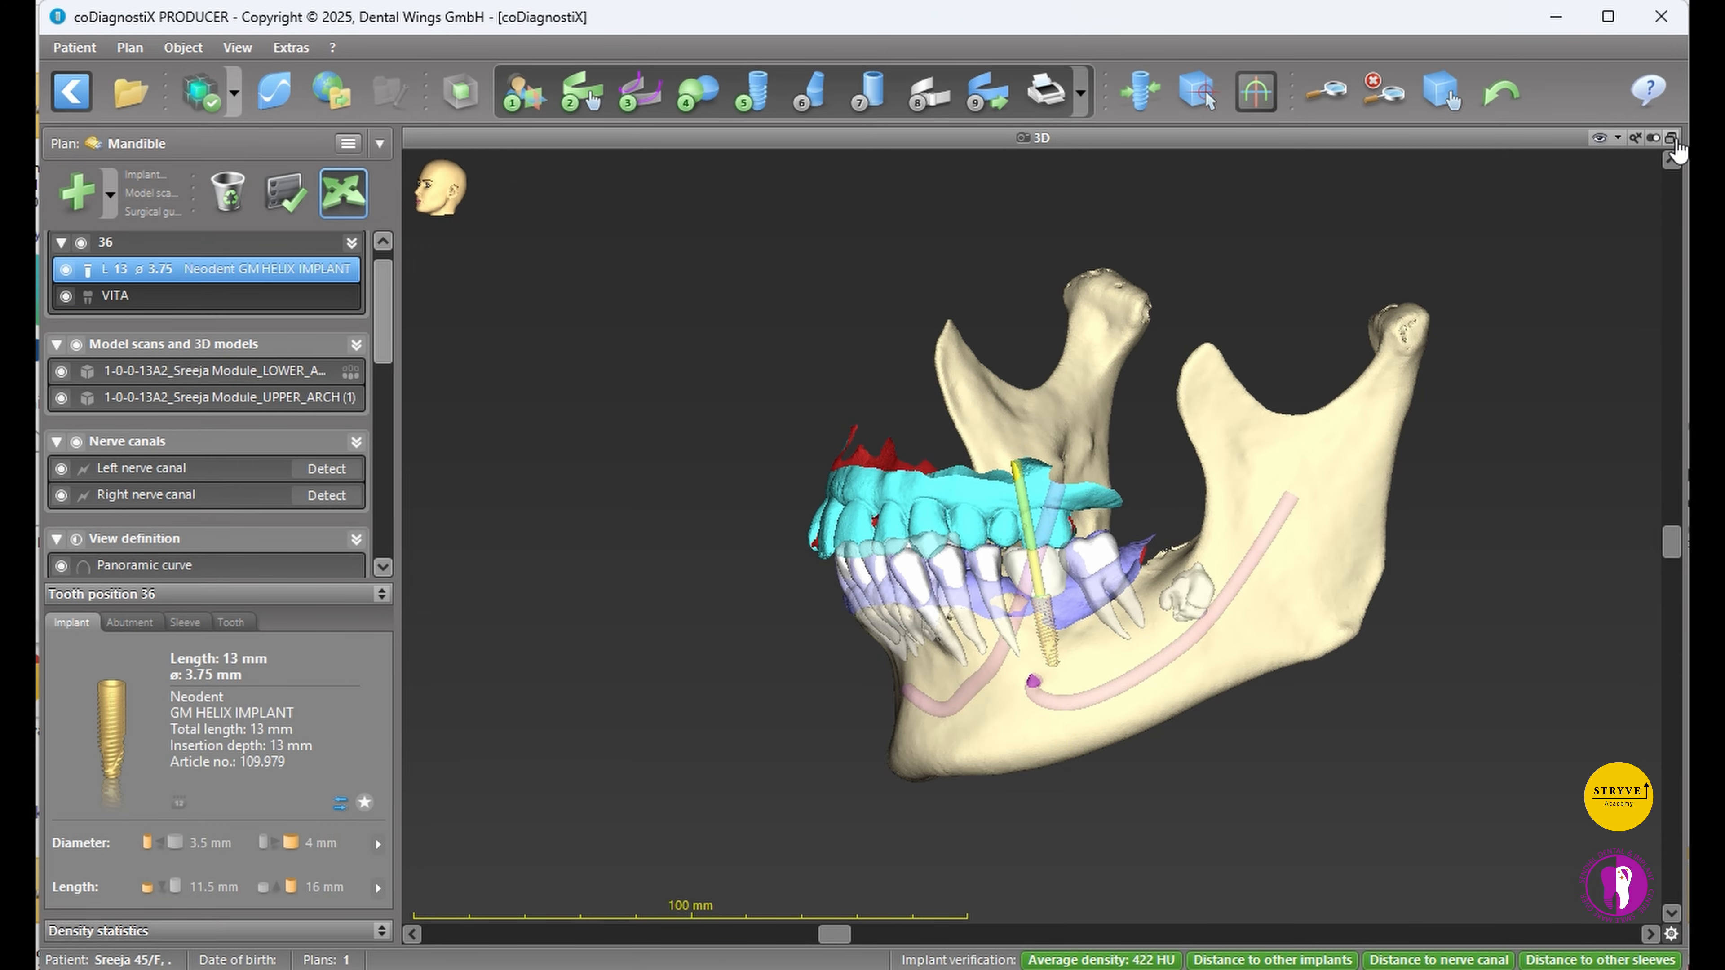
- Align the views to the implant axis and switch the layout to cross-sectional views with the panoramic view
click(1672, 140)
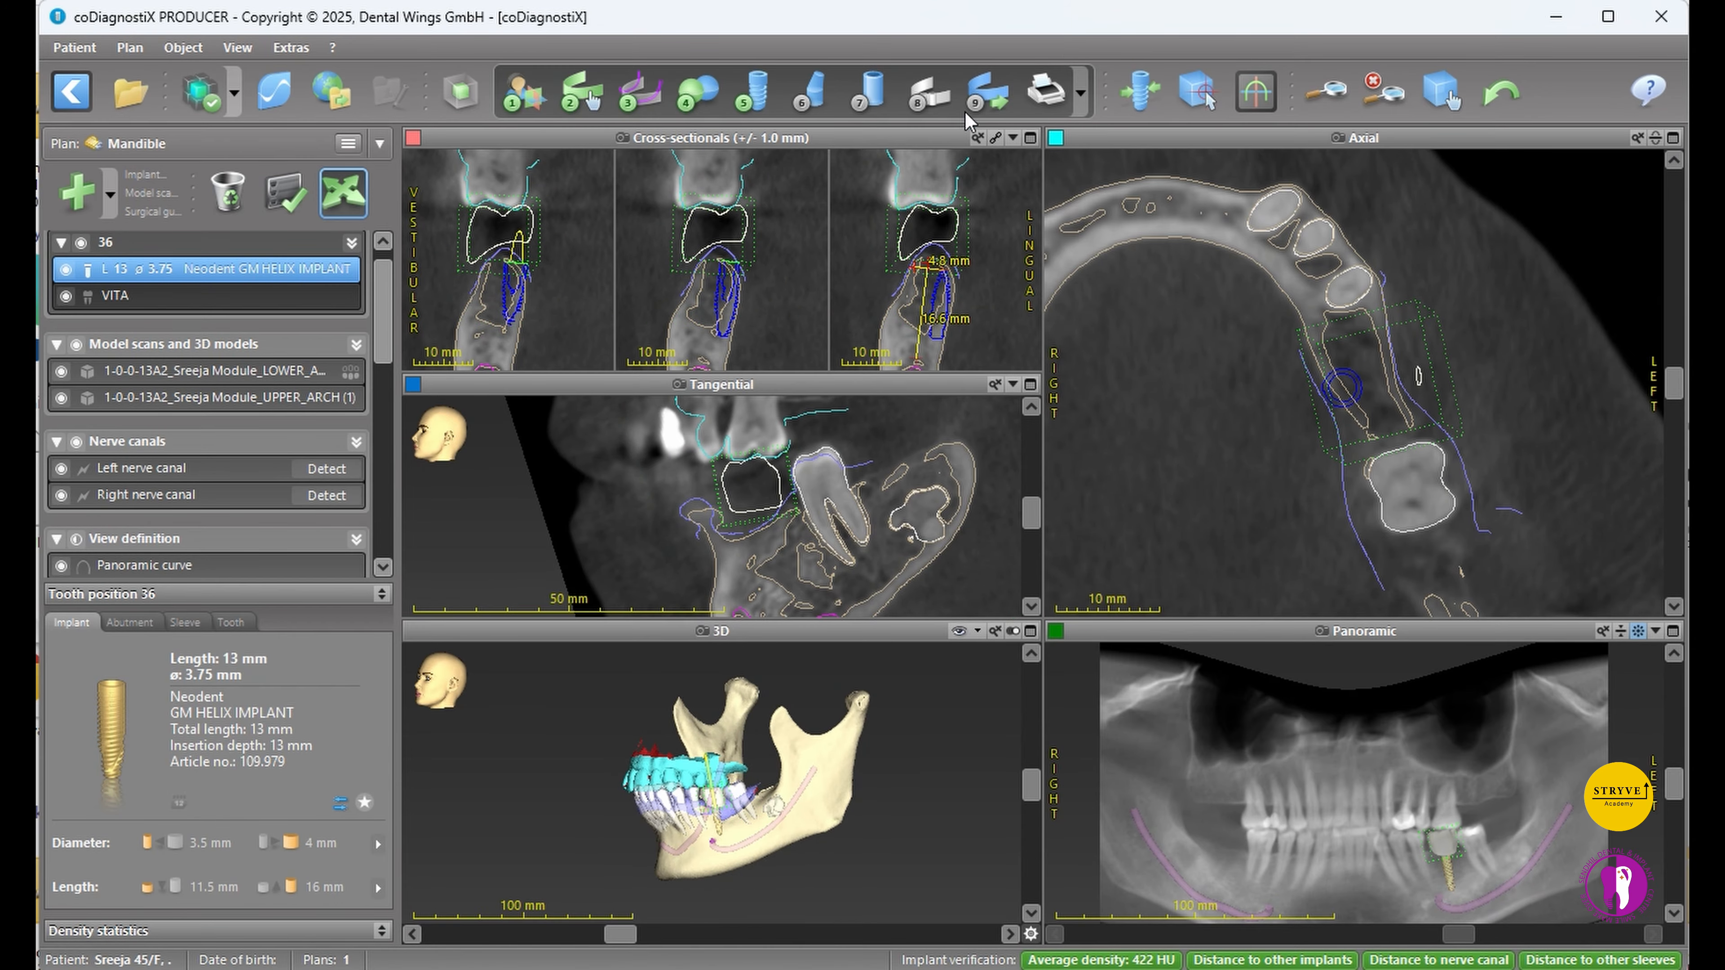
click(1139, 90)
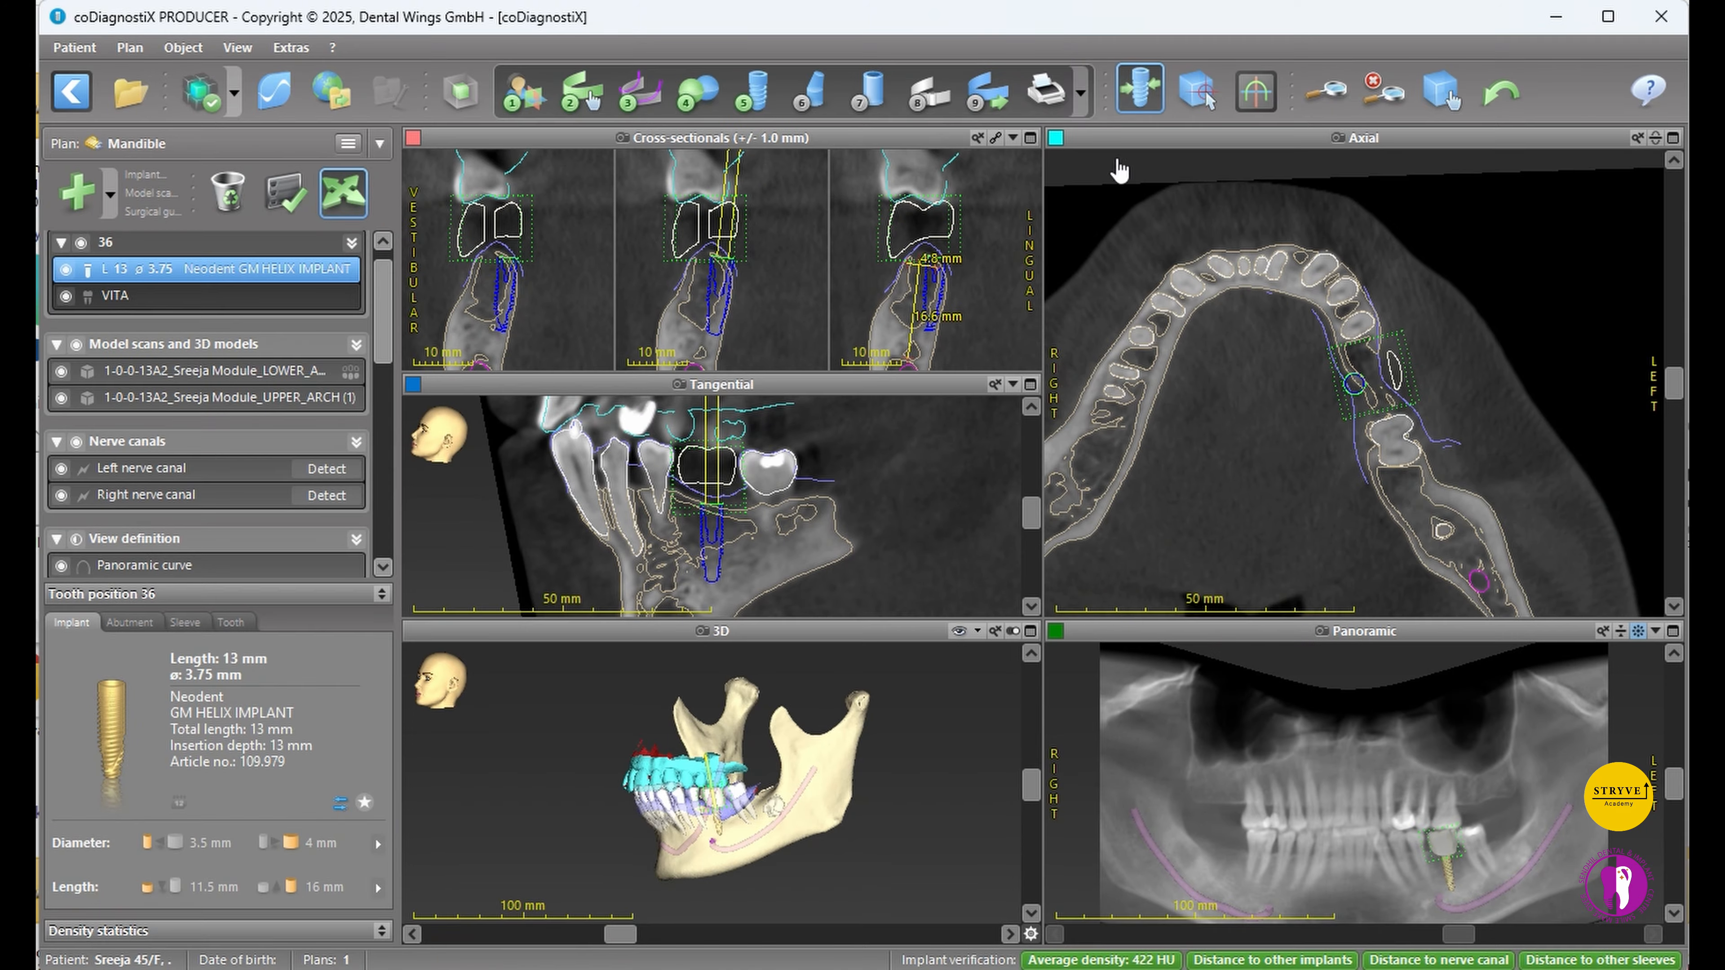
click(1012, 139)
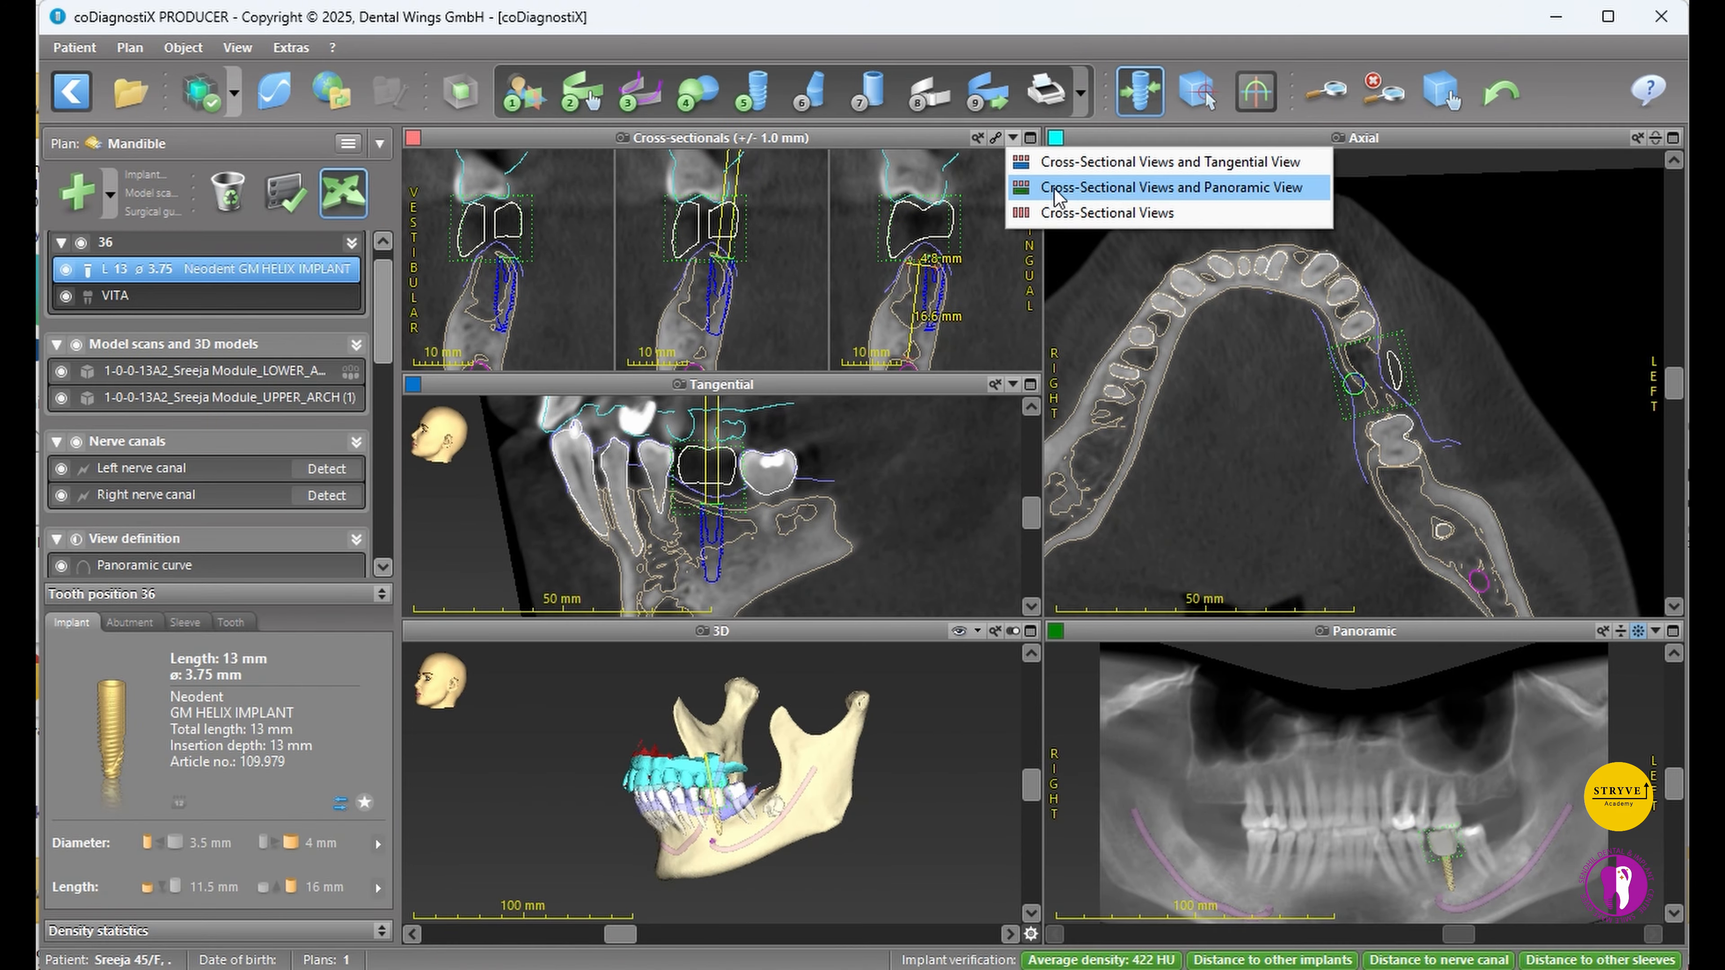
click(1119, 189)
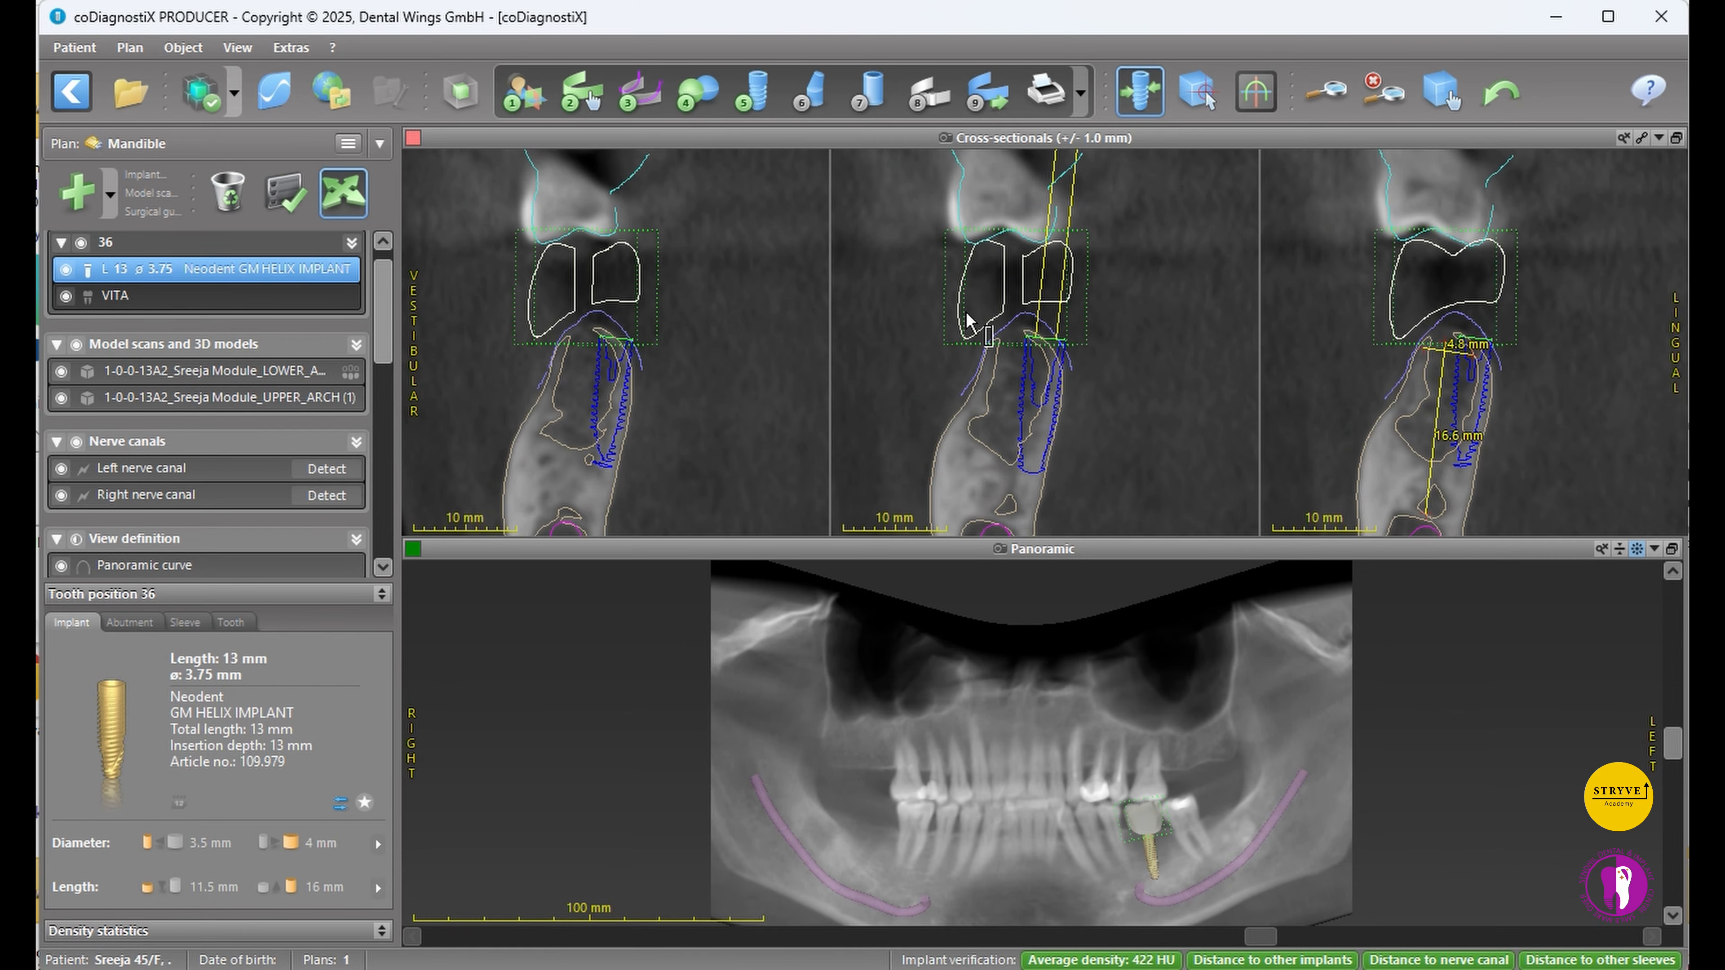
- Centre and upright the implant within the ridge beneath the virtual tooth on the cross-sections, and set its length to 11.5 mm
drag(1029, 438, 1031, 427)
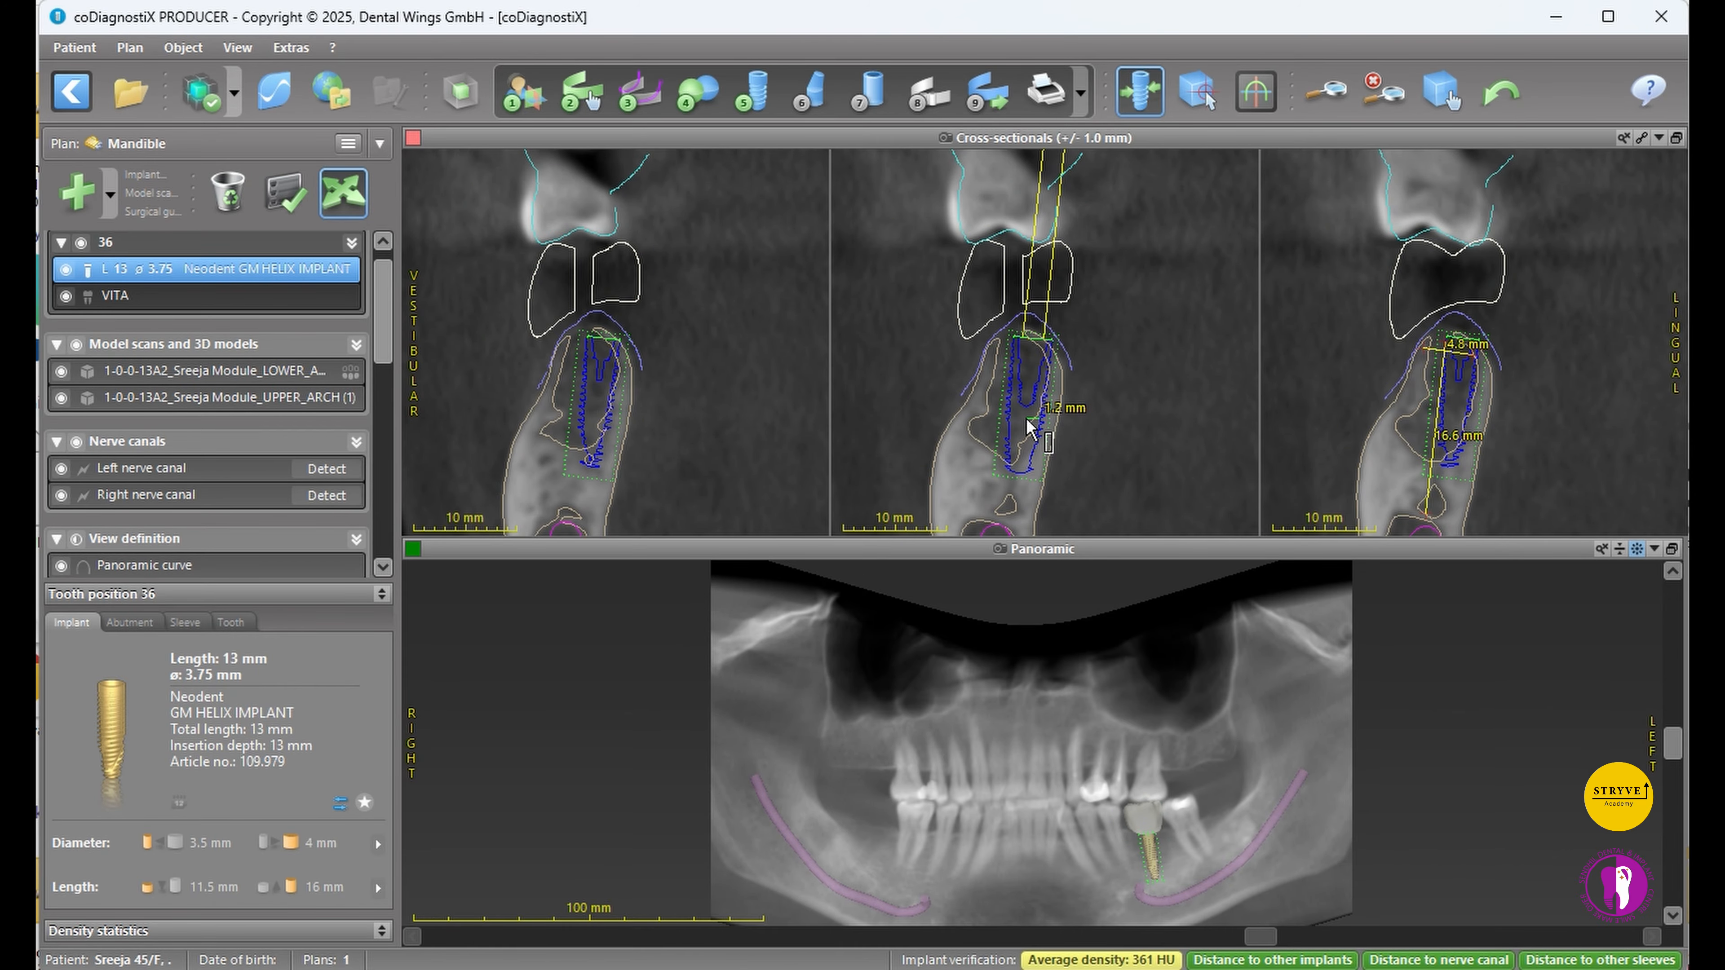
mouse_move(1070, 161)
mouse_down()
mouse_move(1113, 171)
mouse_move(1041, 158)
mouse_up()
drag(1043, 483, 1047, 485)
drag(1037, 405, 1037, 415)
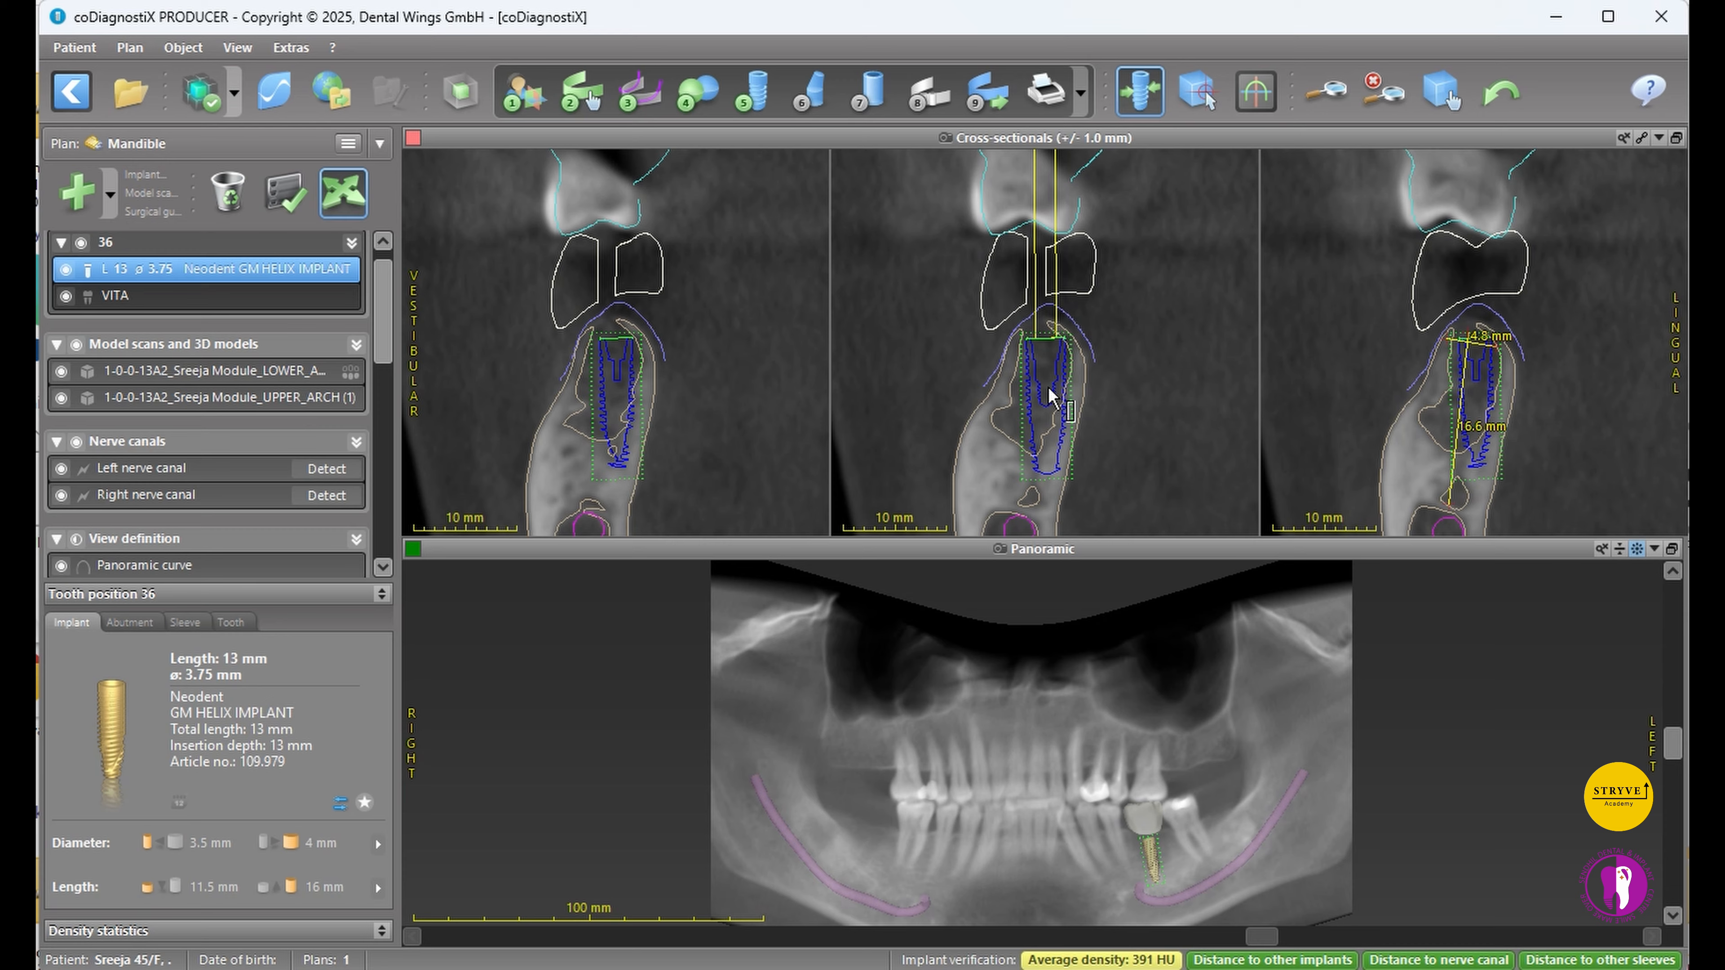
drag(1050, 396, 1052, 397)
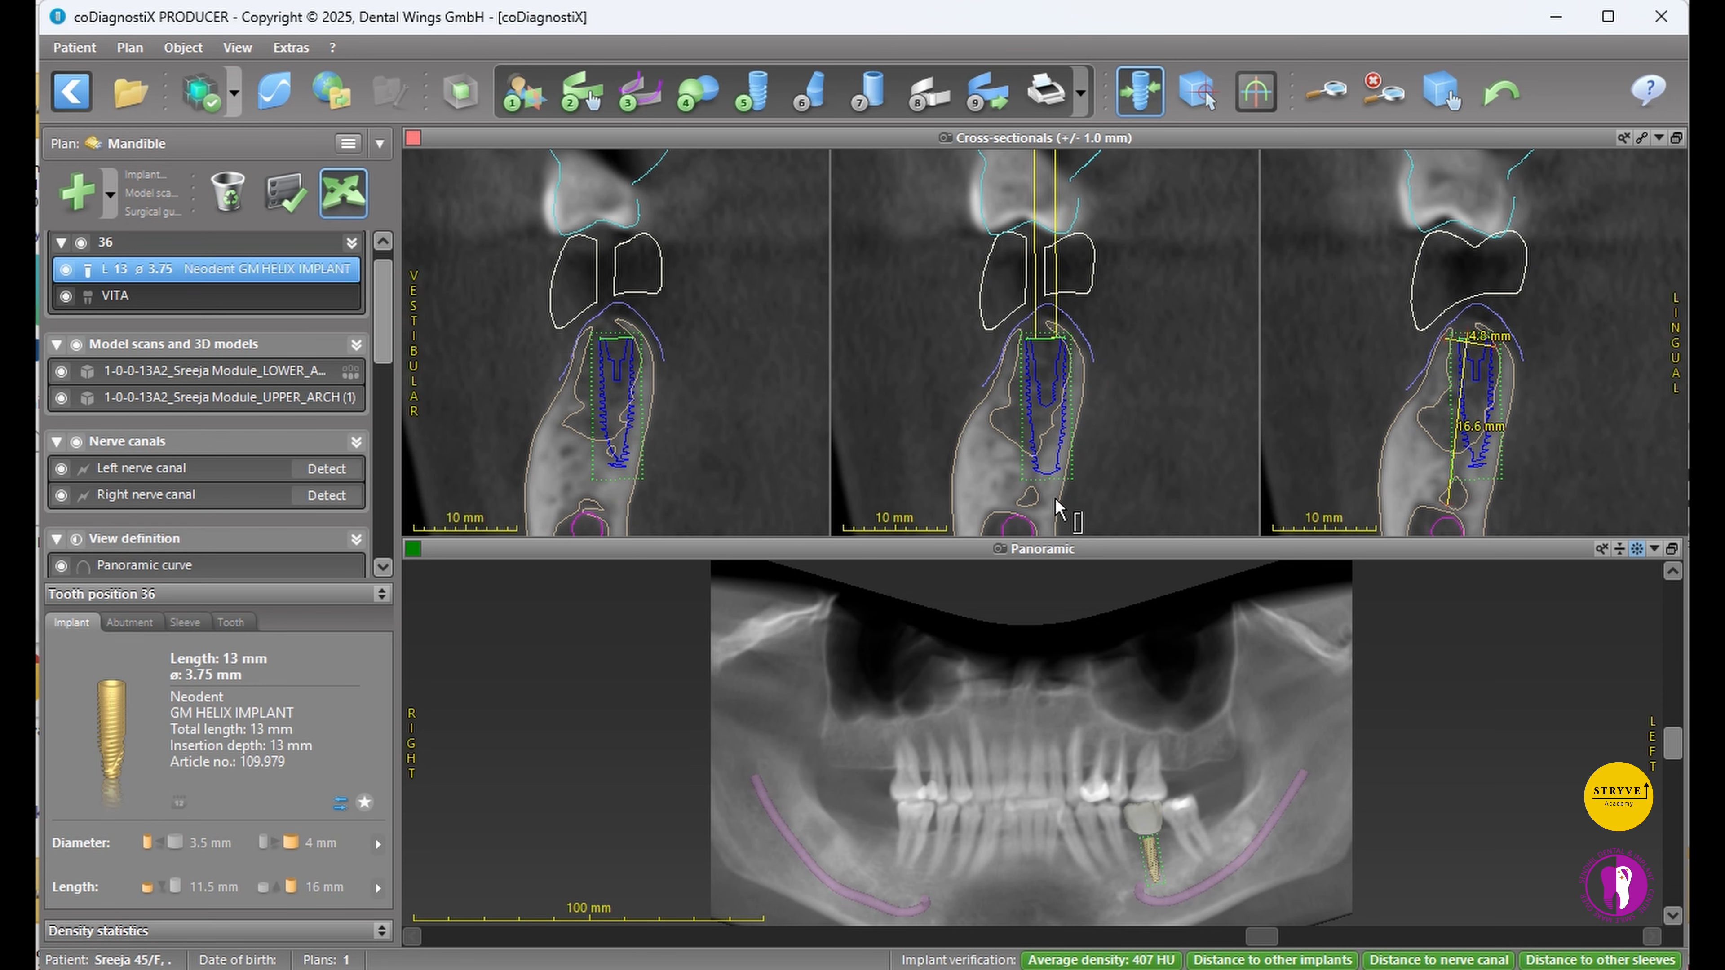
click(200, 887)
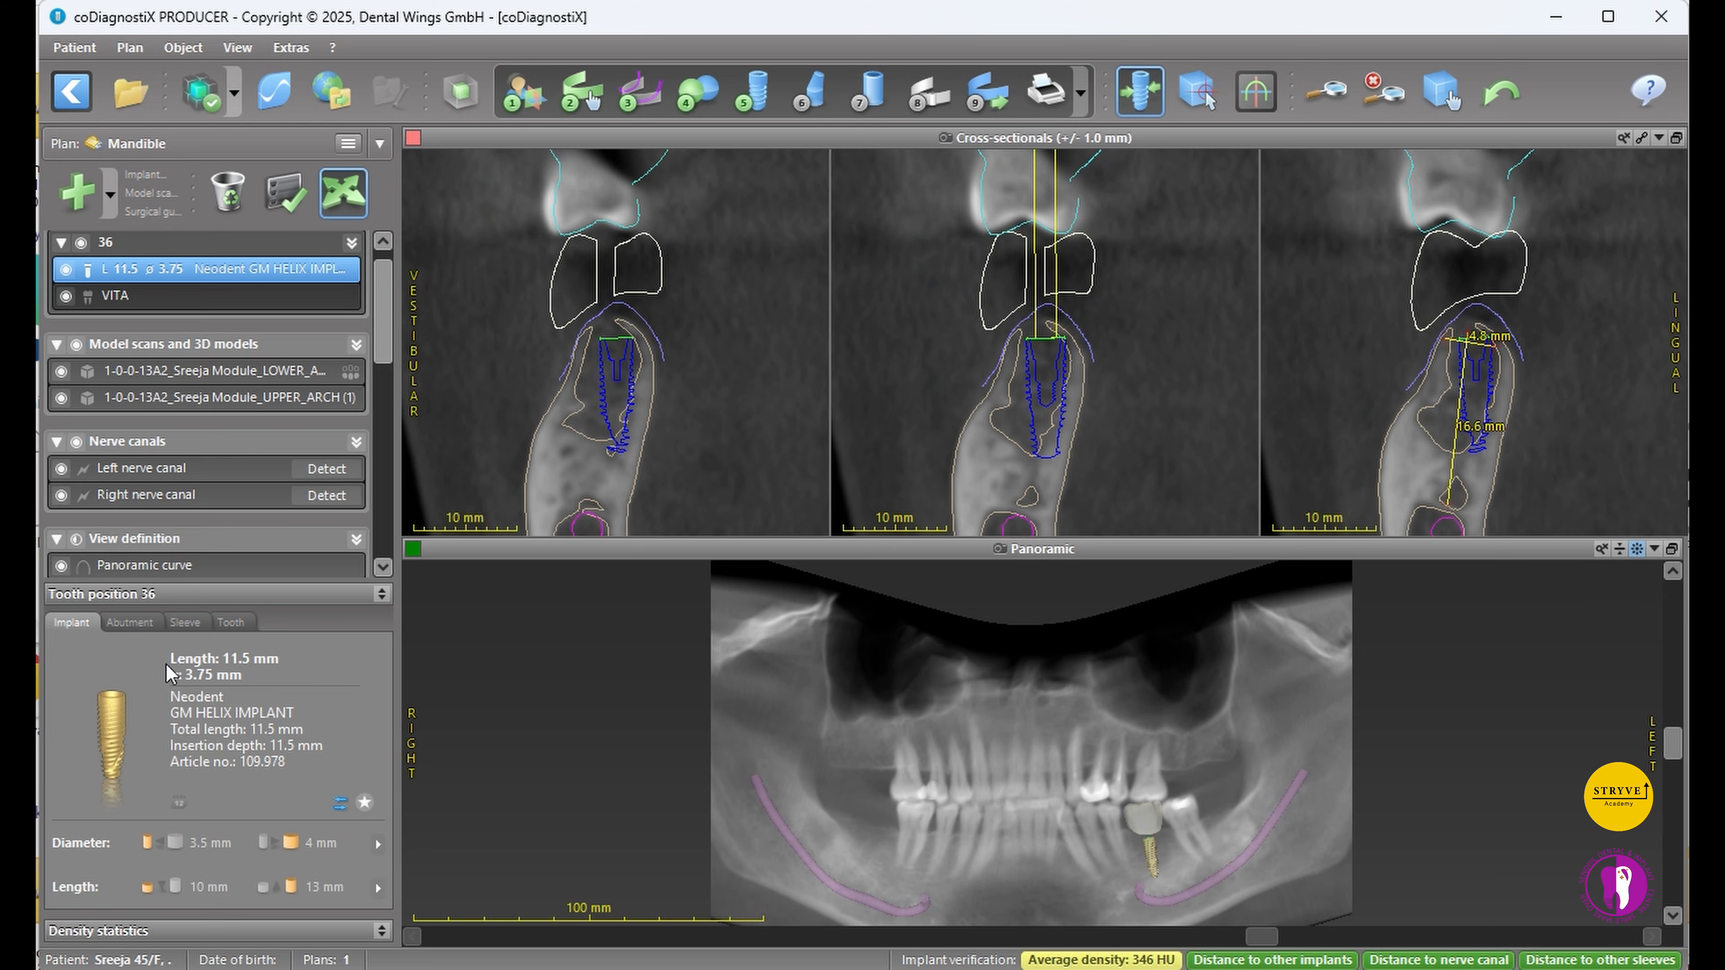
- Open the abutment settings for tooth position 36 and hide all AI models
click(131, 622)
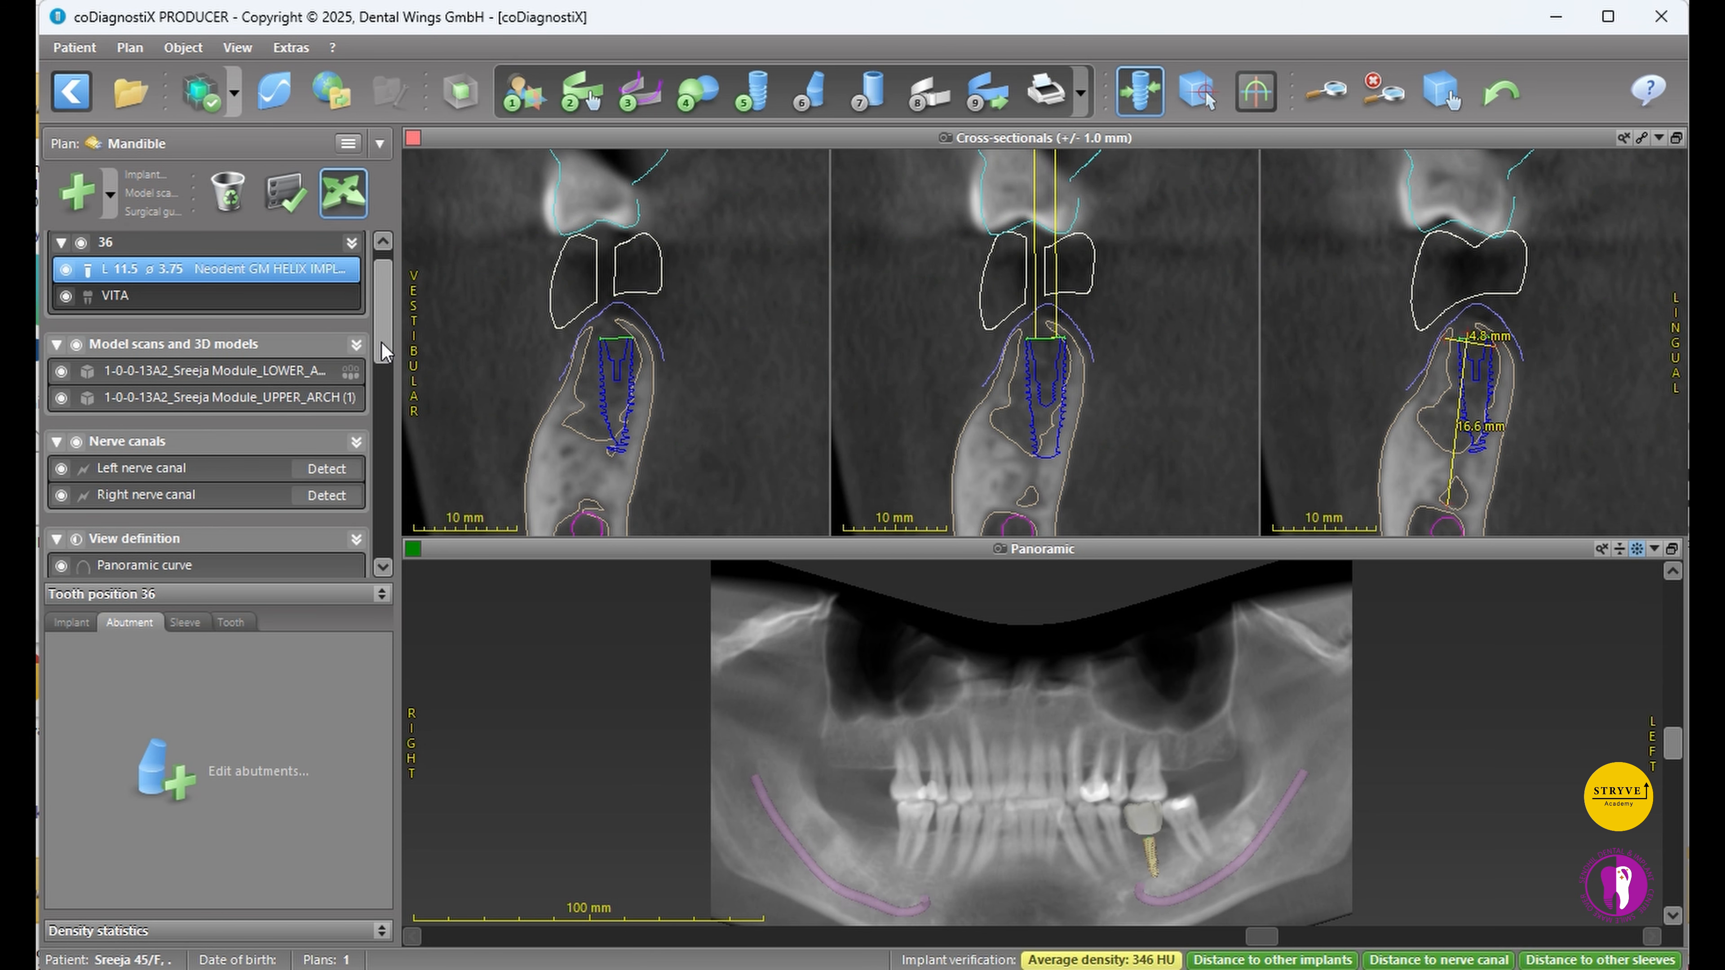
drag(382, 341, 389, 471)
click(77, 411)
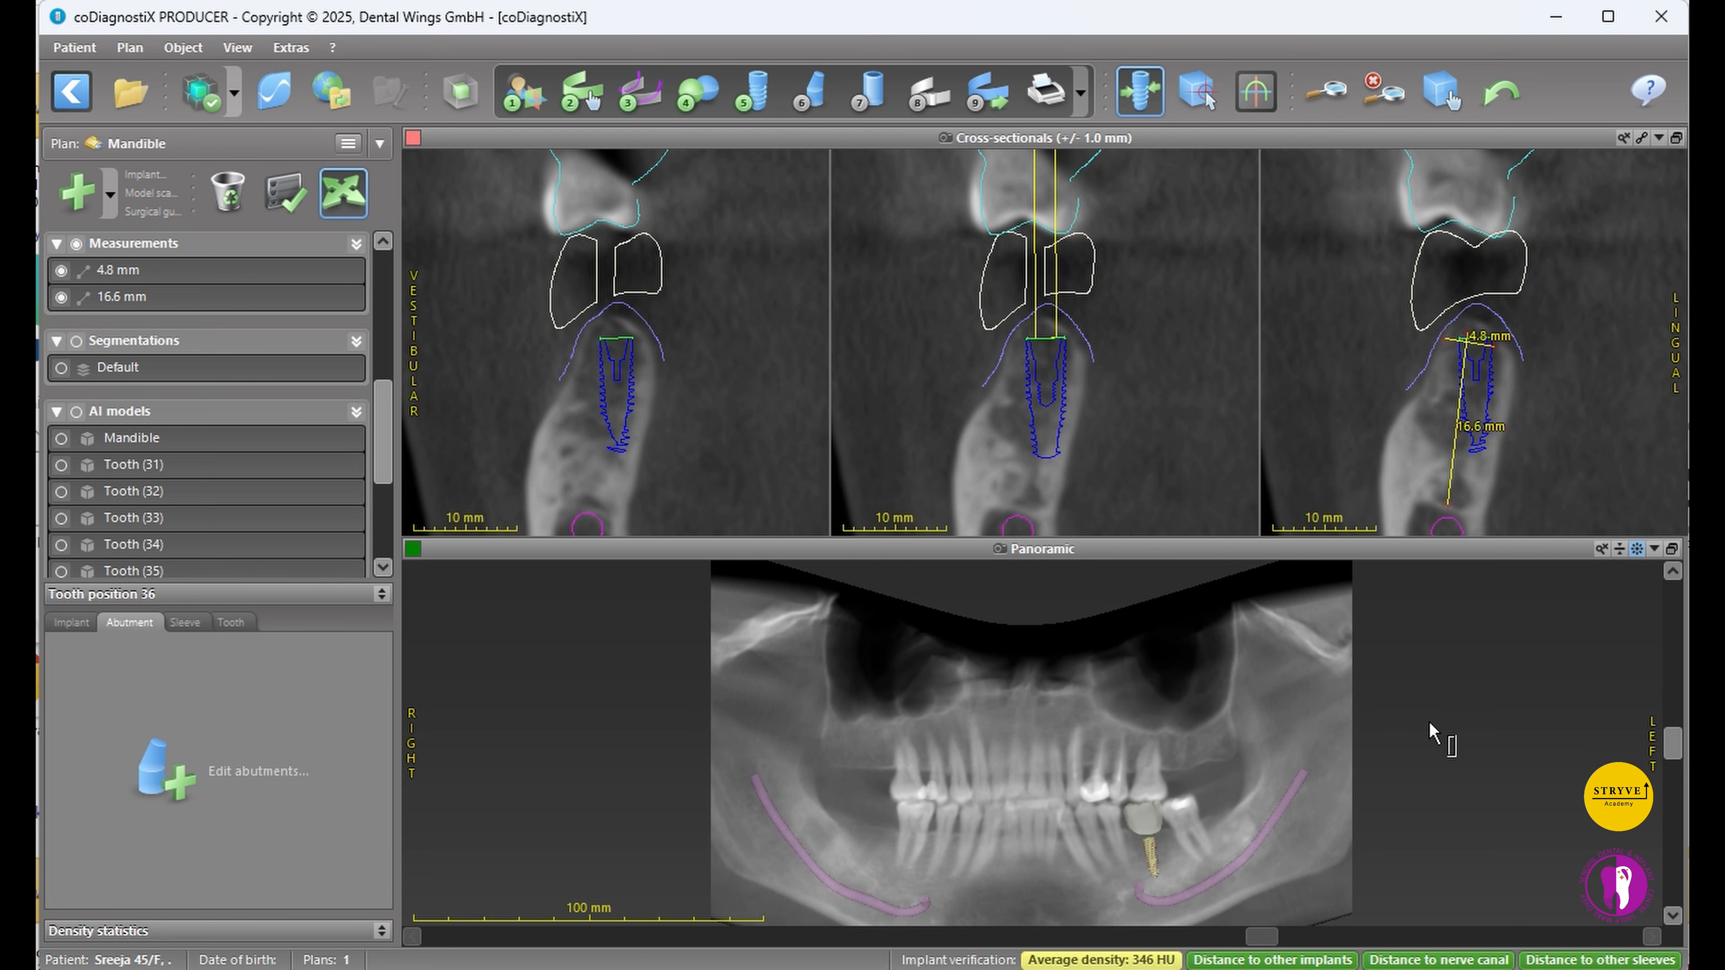
- Add the Neodent GM Exact Titanium Base abutment, article 135.214, length 0.8 mm and diameter 4.5 mm, to the implant
click(180, 779)
scroll(871, 408, down, 10)
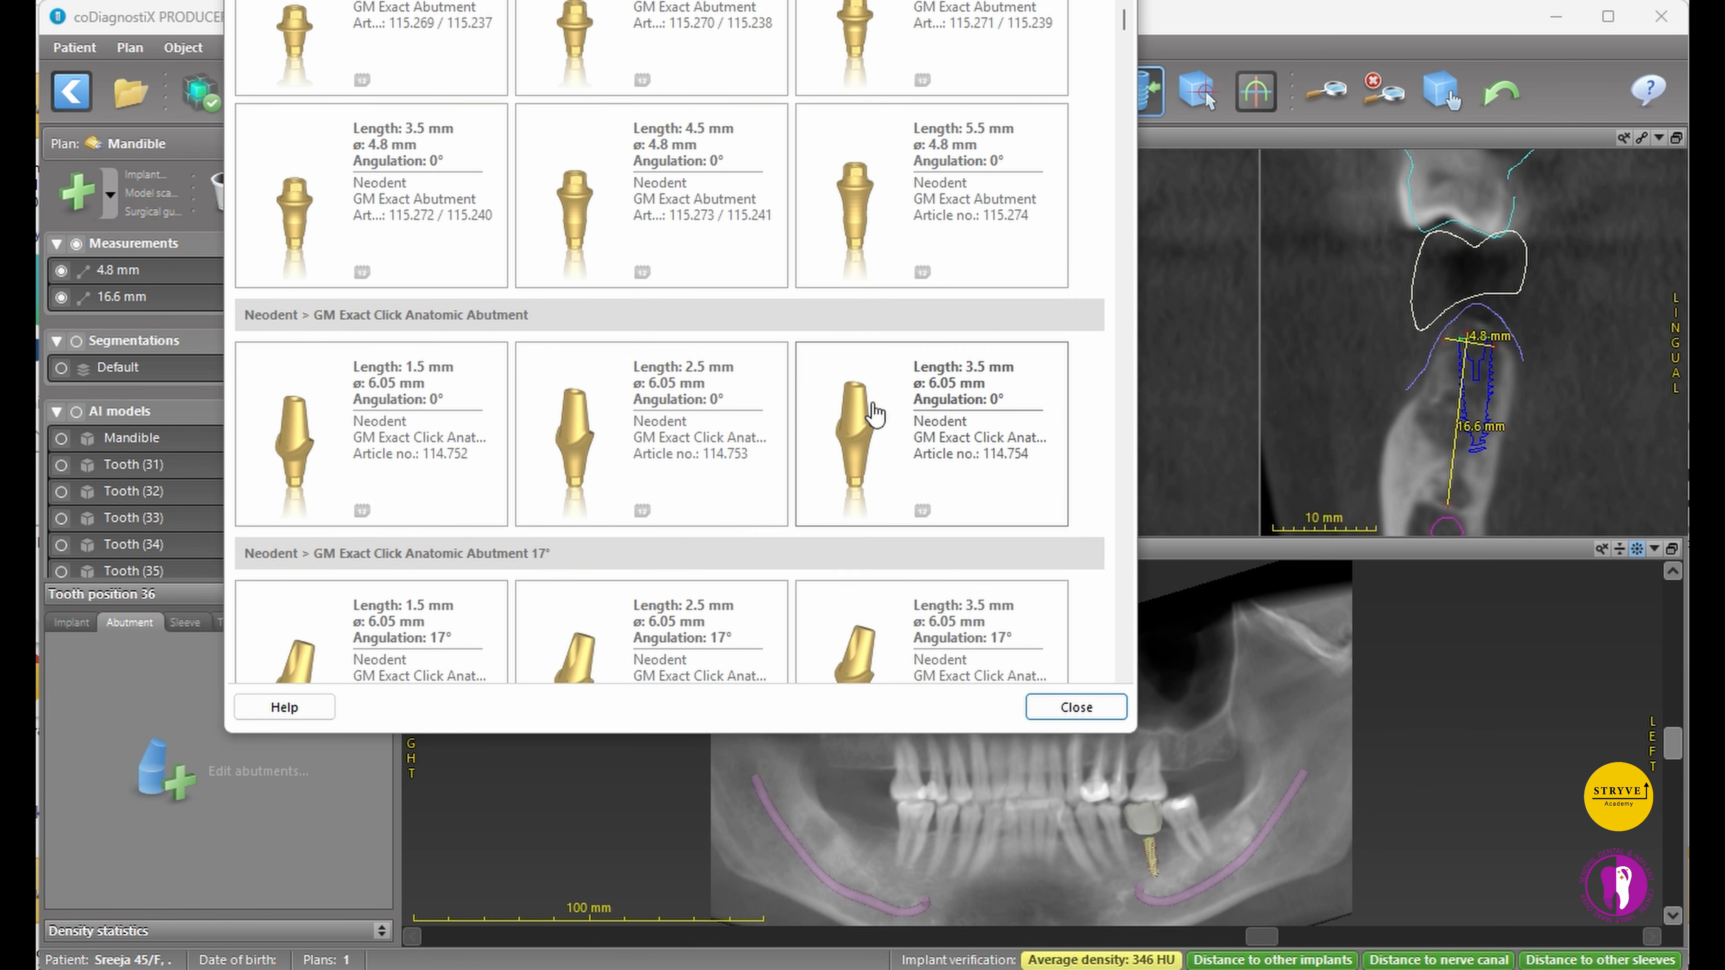
scroll(689, 401, up, 10)
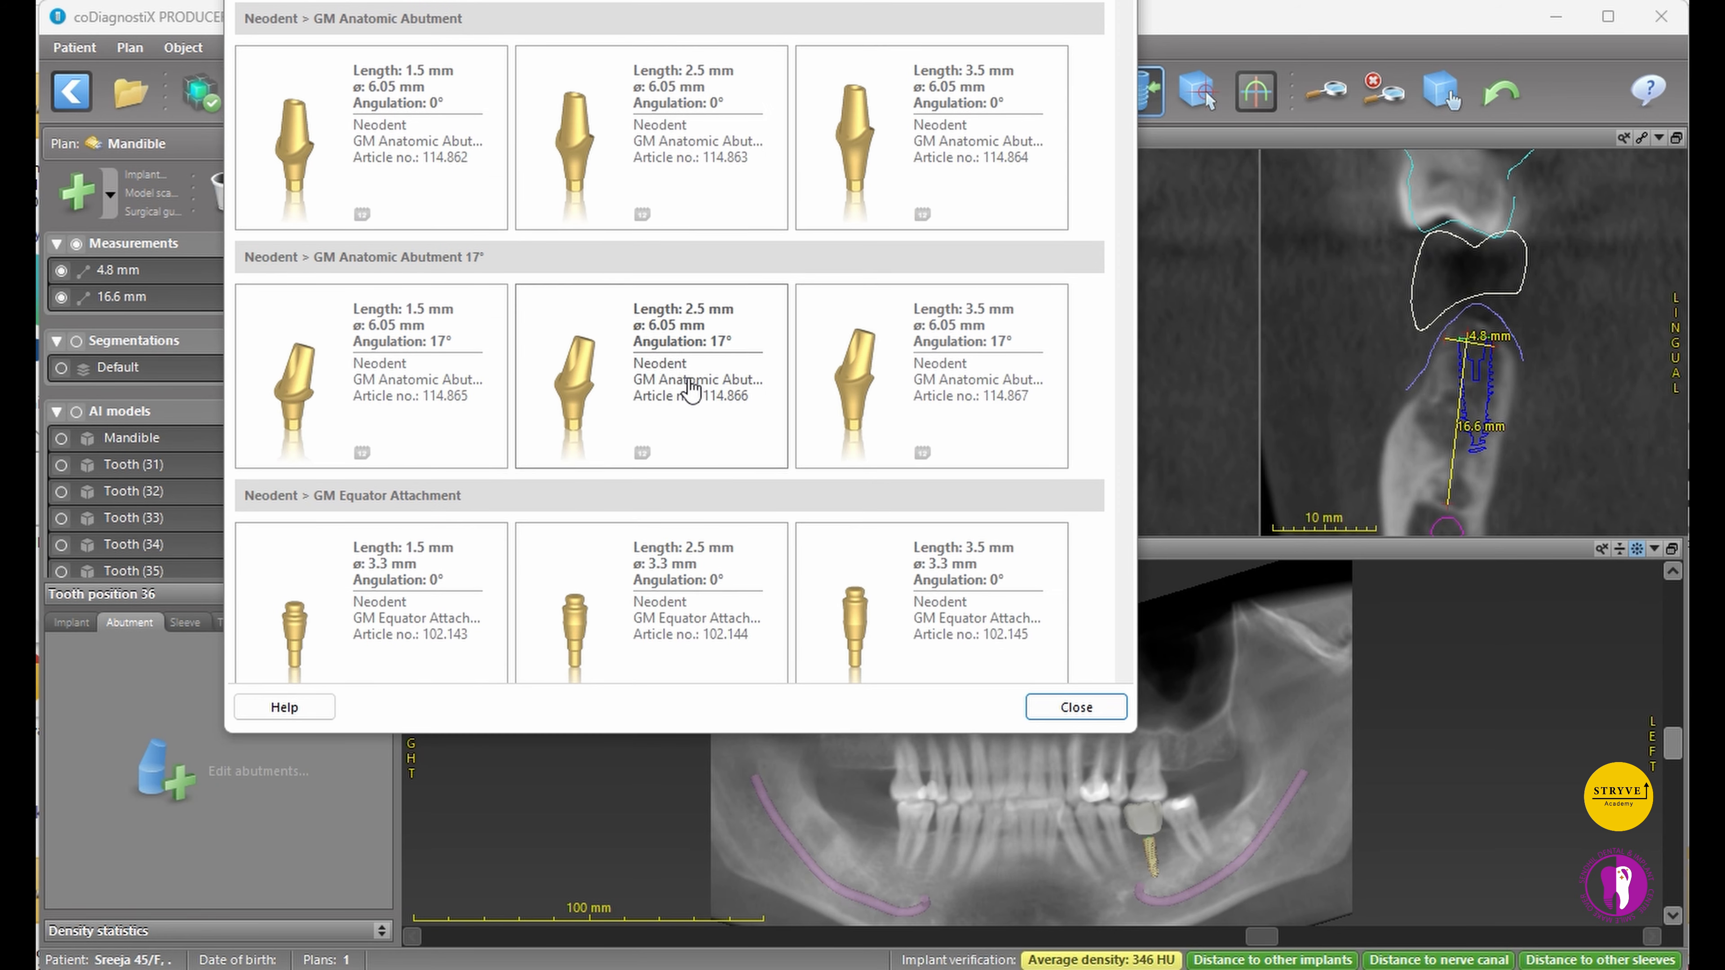
scroll(620, 314, down, 10)
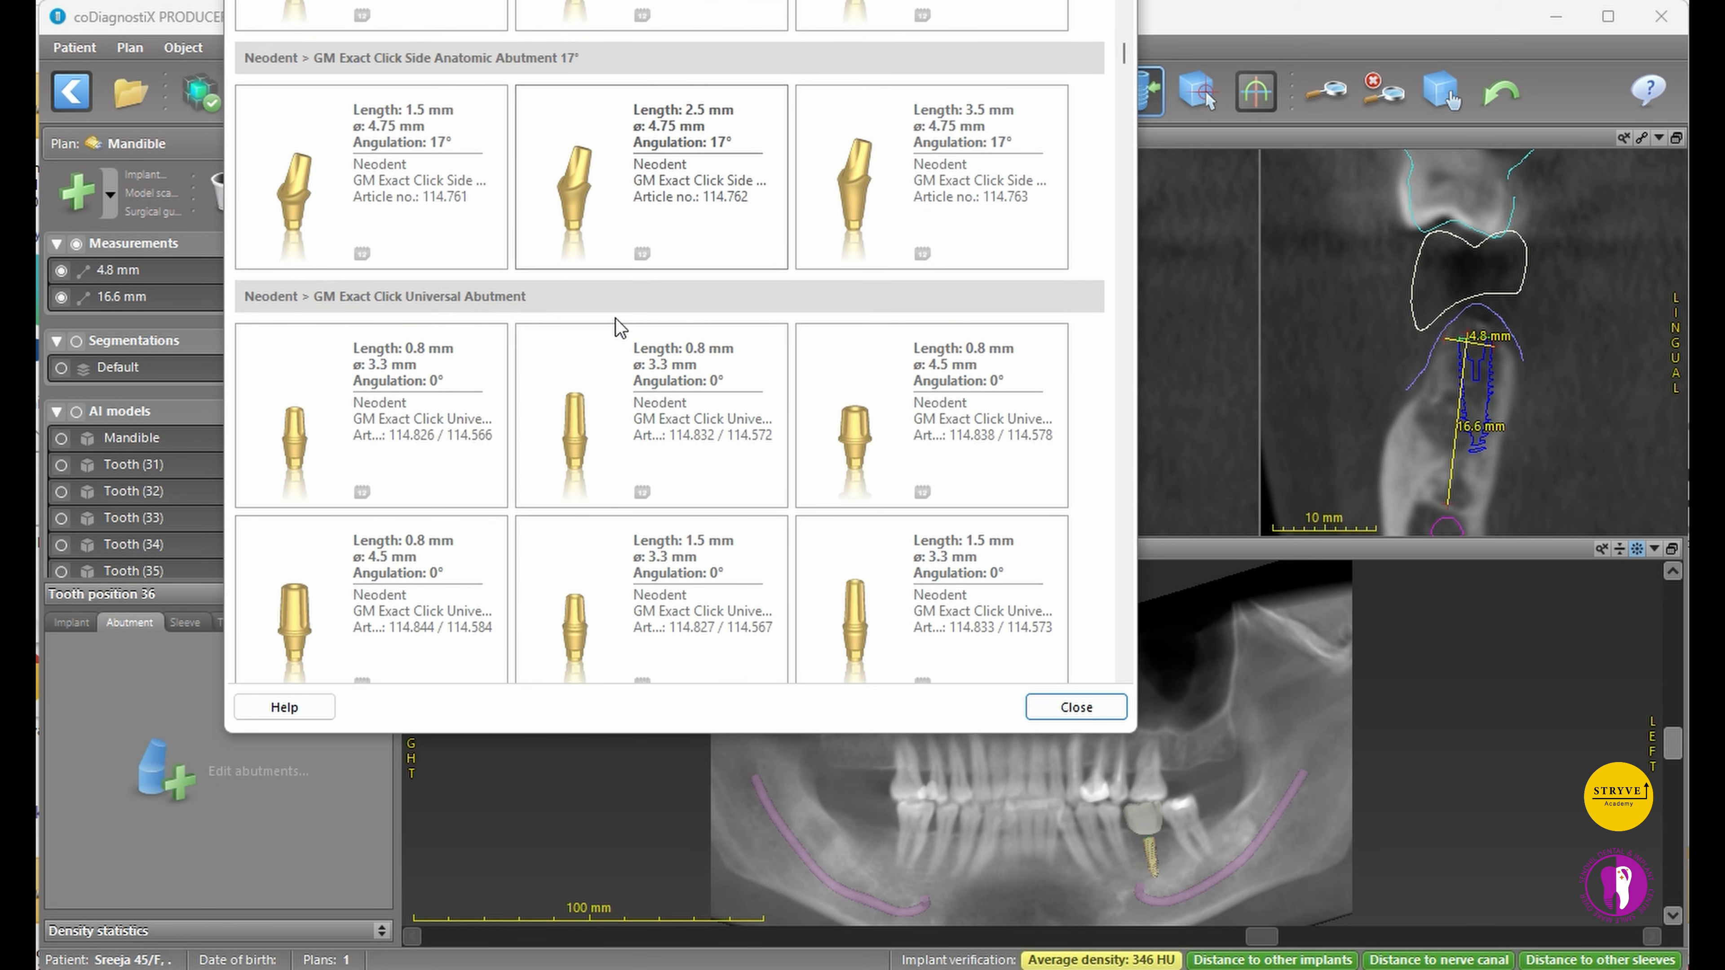
scroll(613, 352, down, 10)
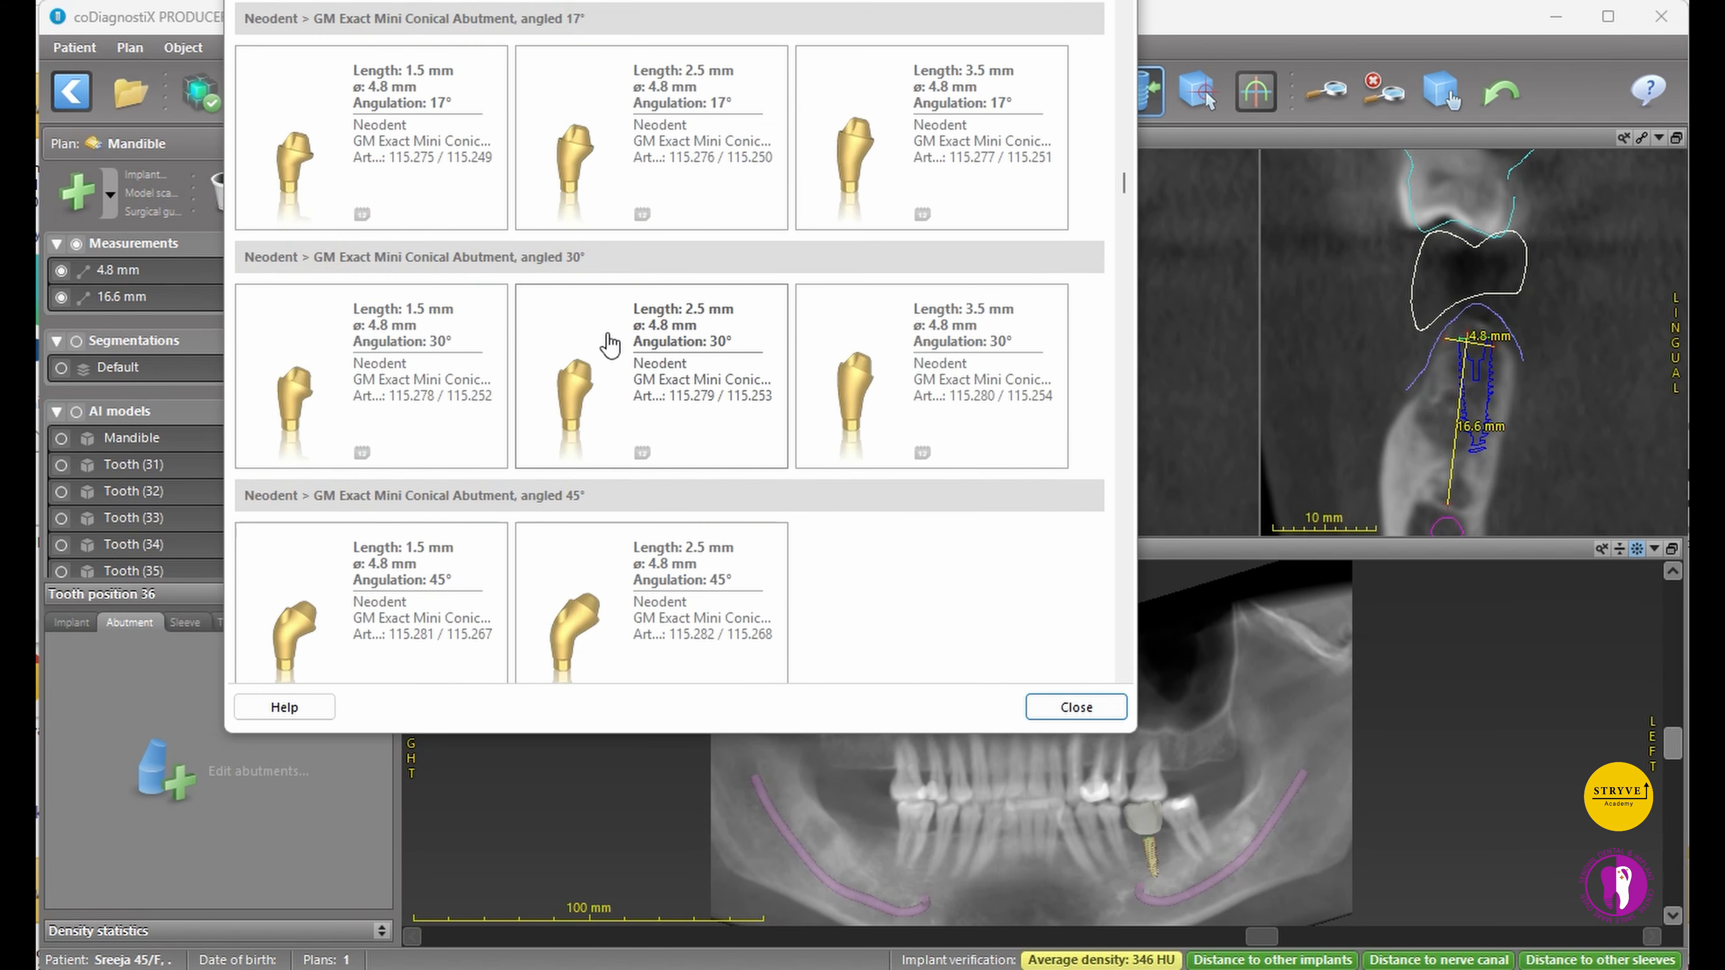
scroll(407, 176, up, 5)
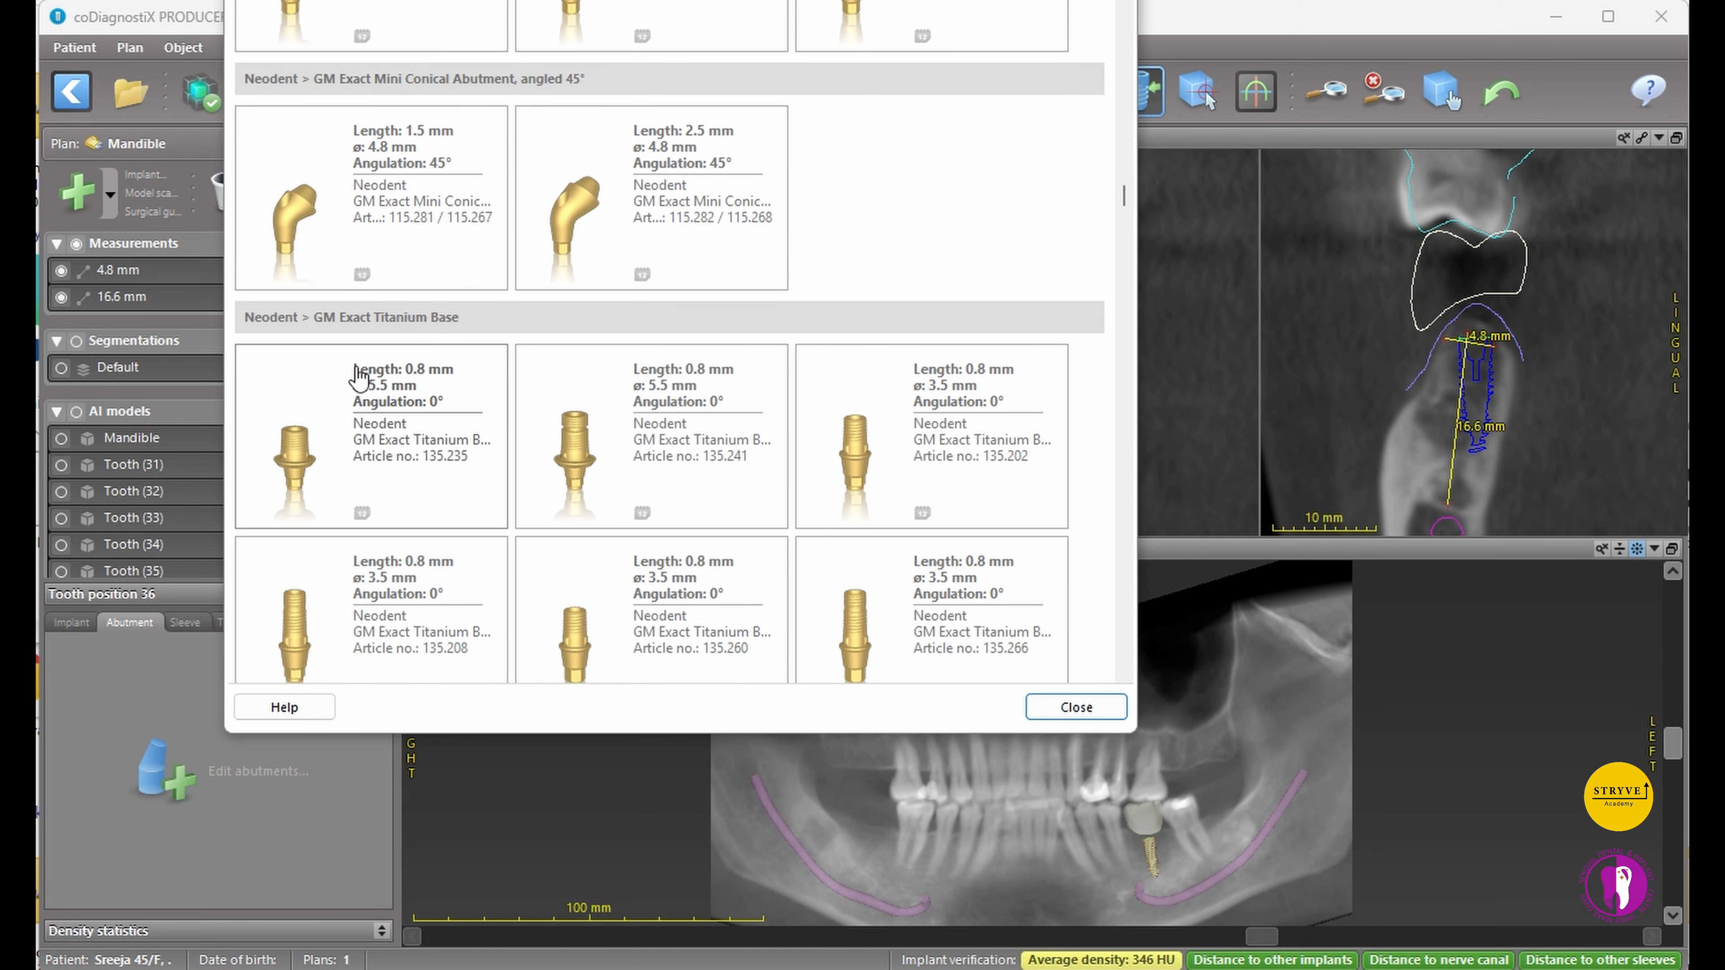
scroll(1034, 447, down, 6)
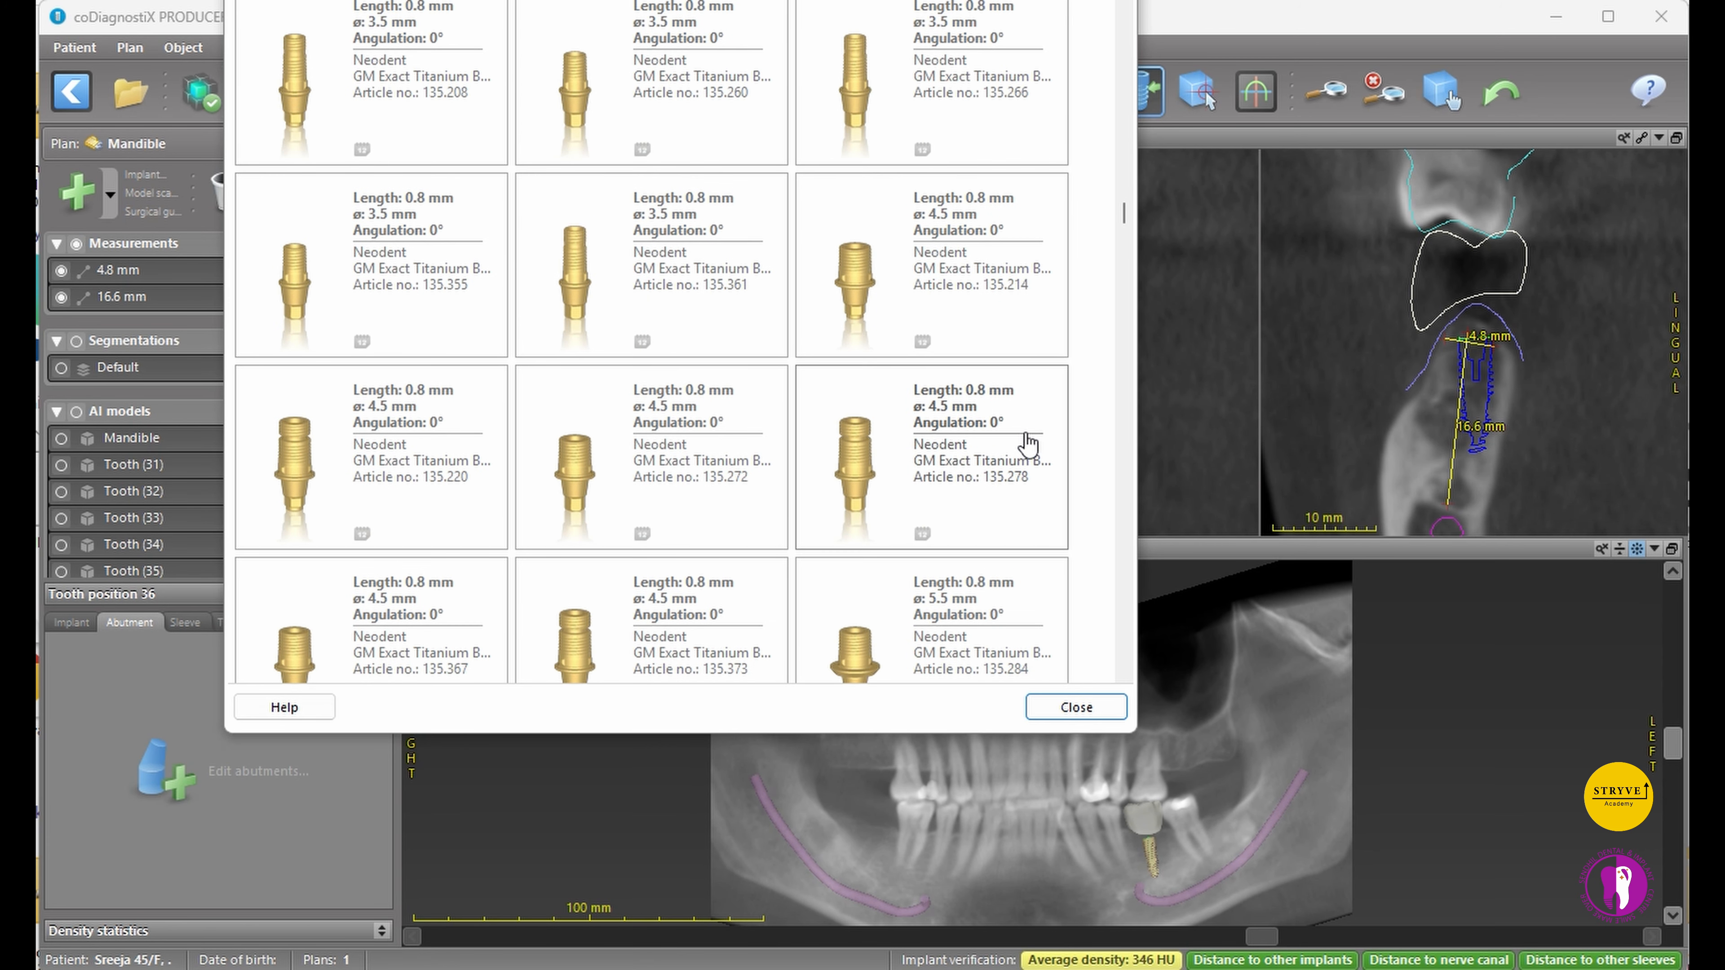
scroll(1009, 435, up, 4)
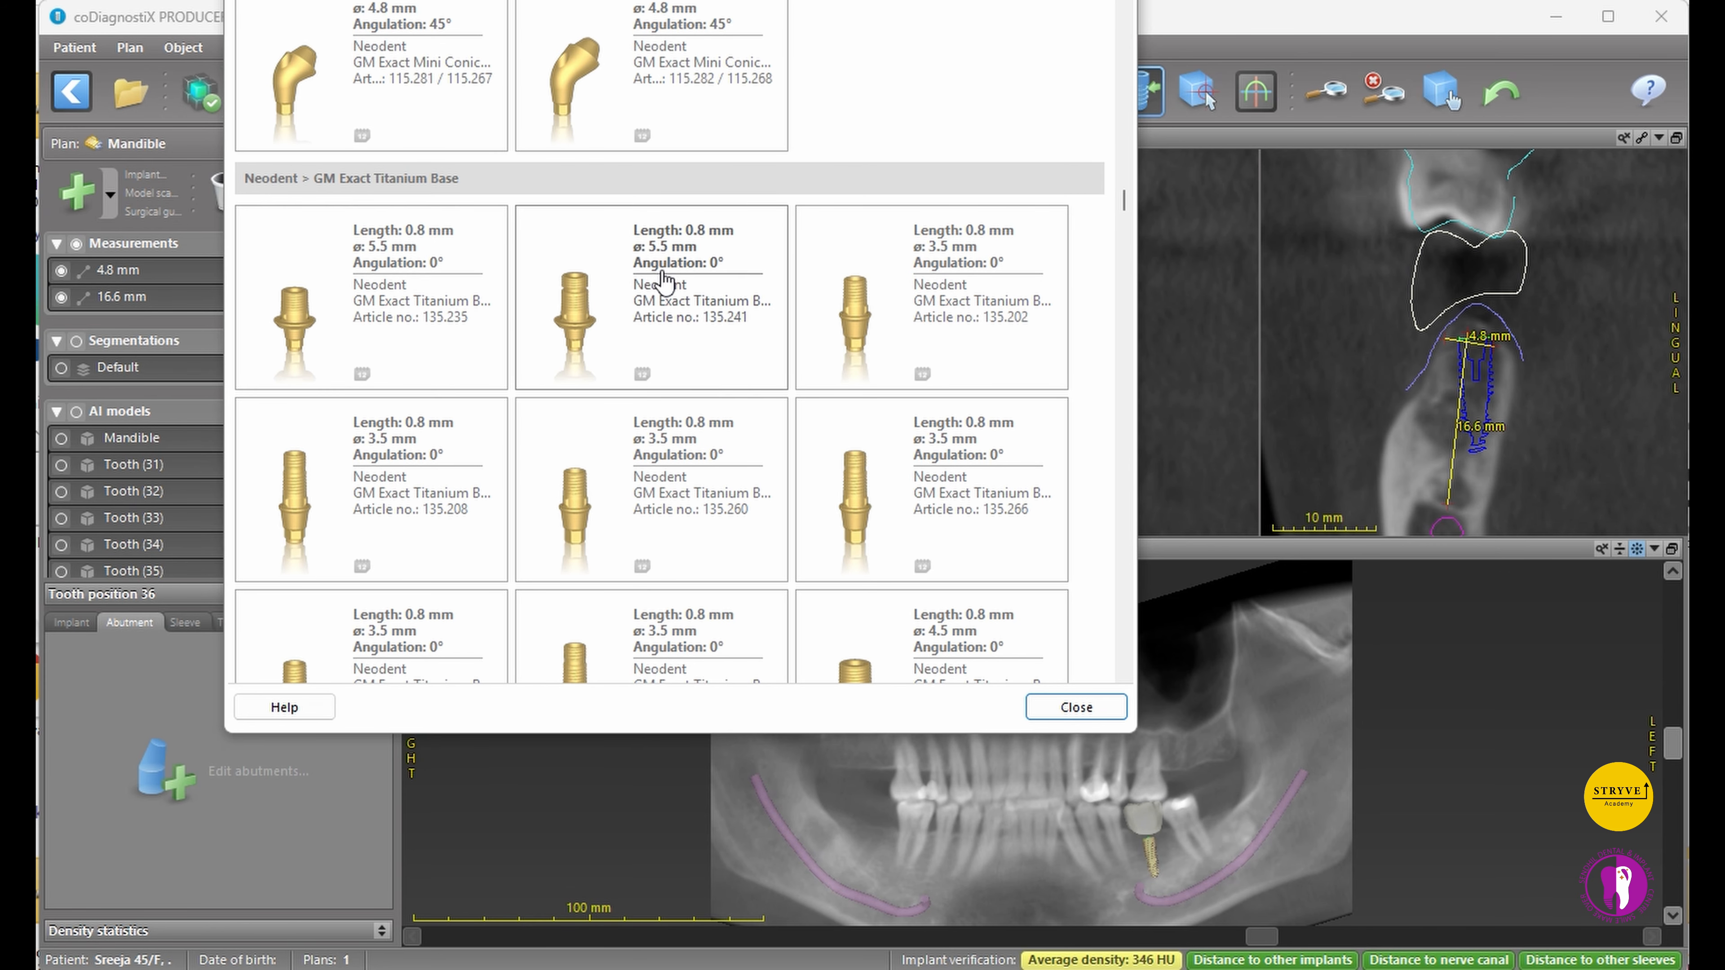
scroll(656, 384, down, 1)
scroll(655, 393, down, 1)
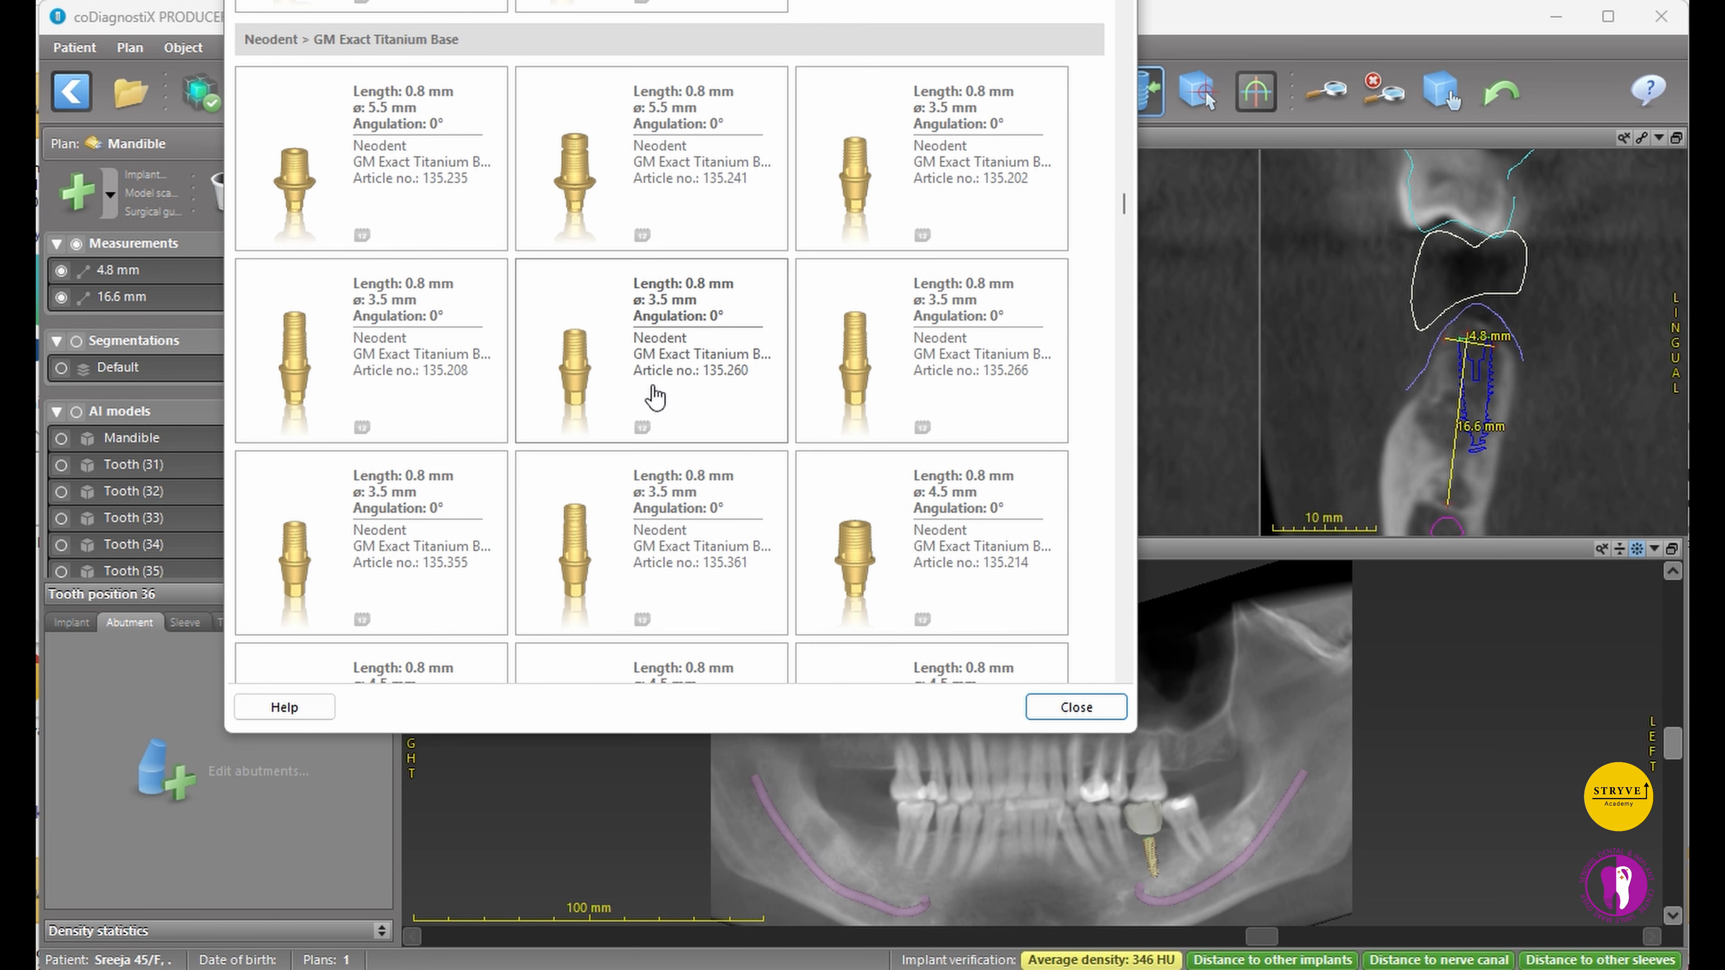
click(986, 572)
click(1077, 707)
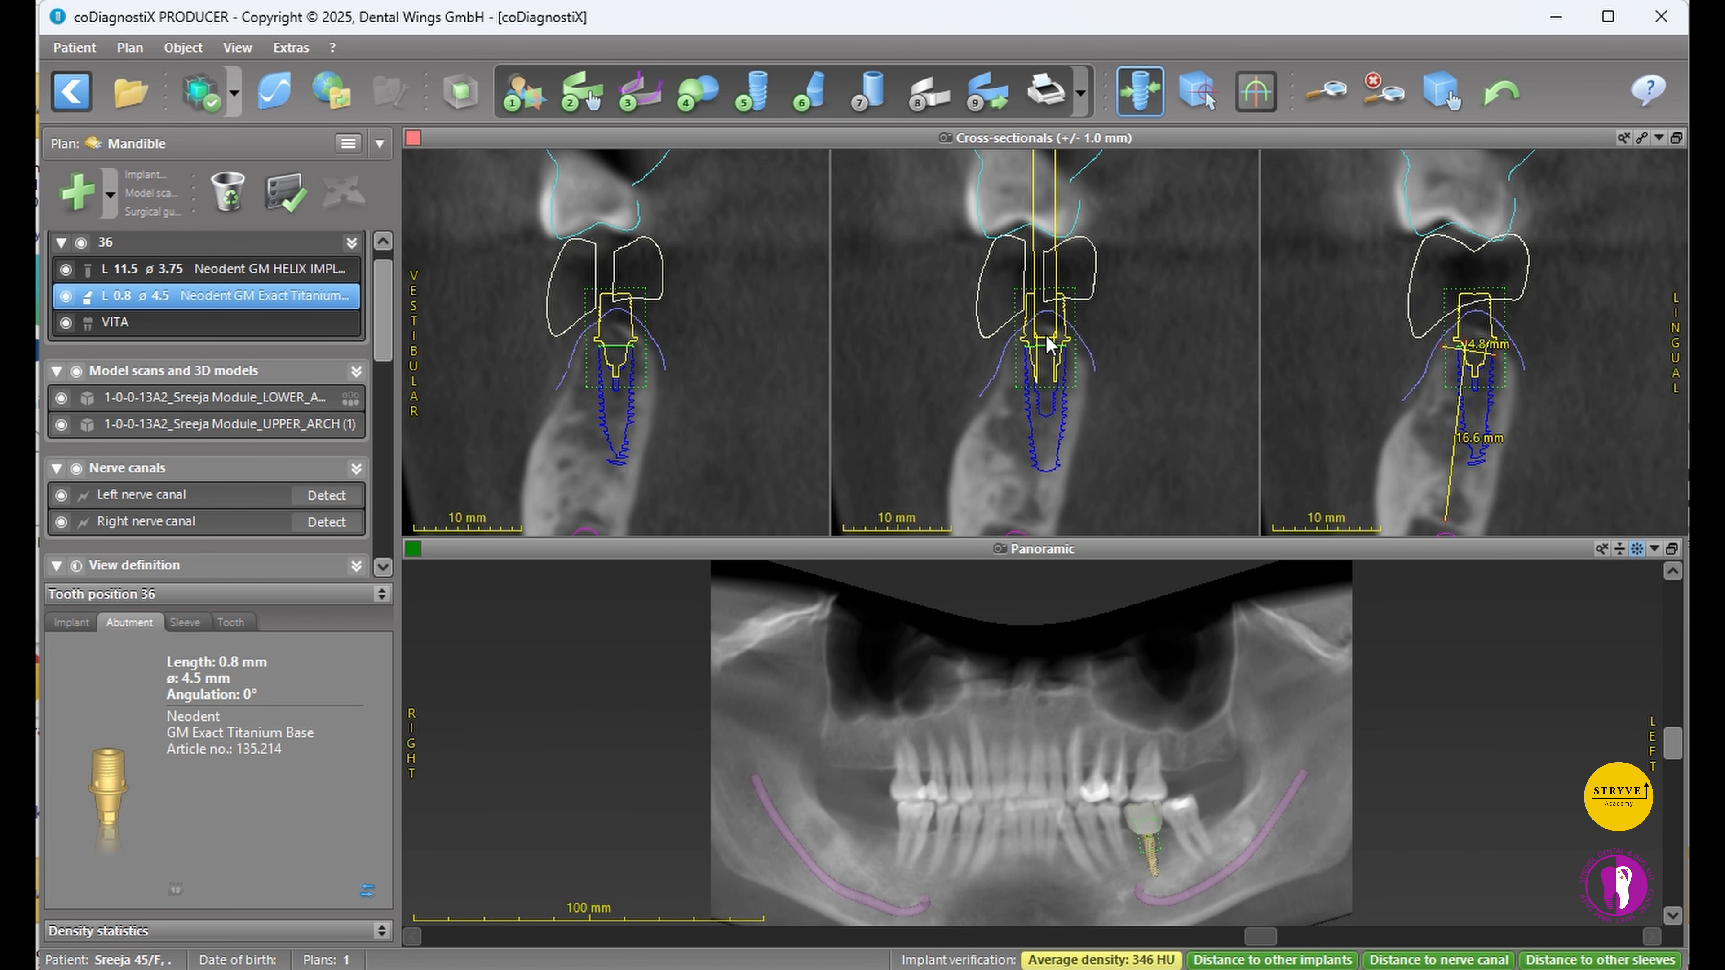
- Maximise the 3D view and hide the nerve canals, the UPPER_ARCH (1) scan and the VITA tooth to expose the implant with its abutment
click(1675, 138)
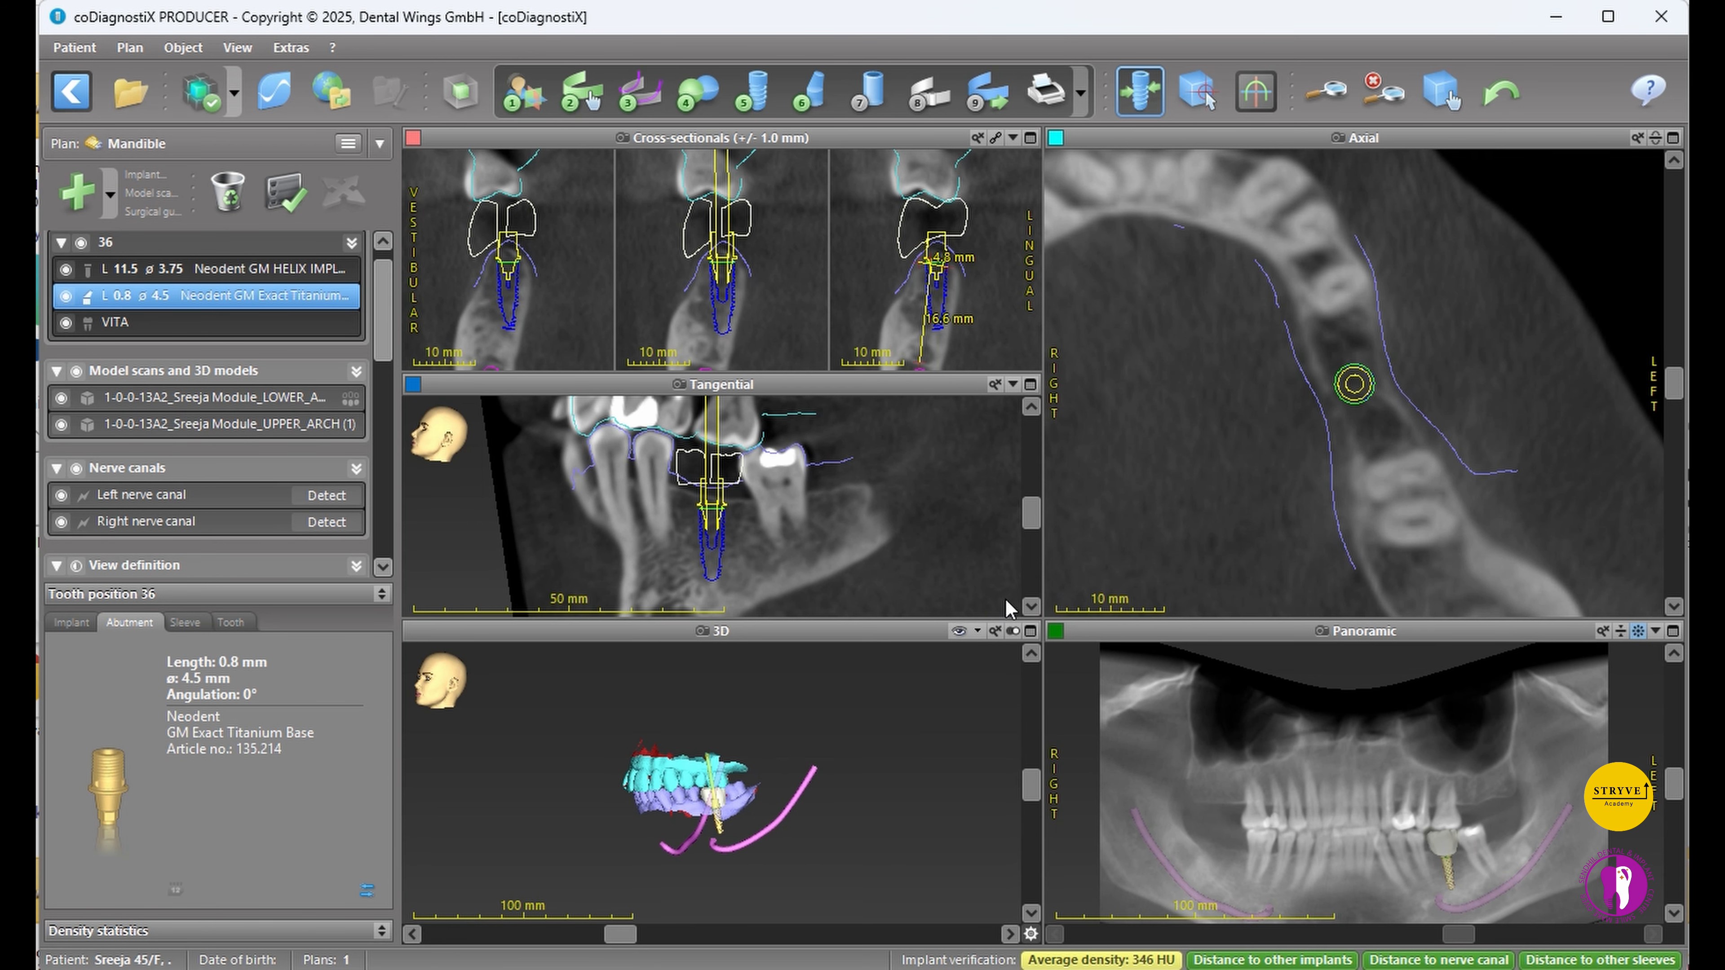
click(1030, 632)
drag(1680, 537, 1675, 586)
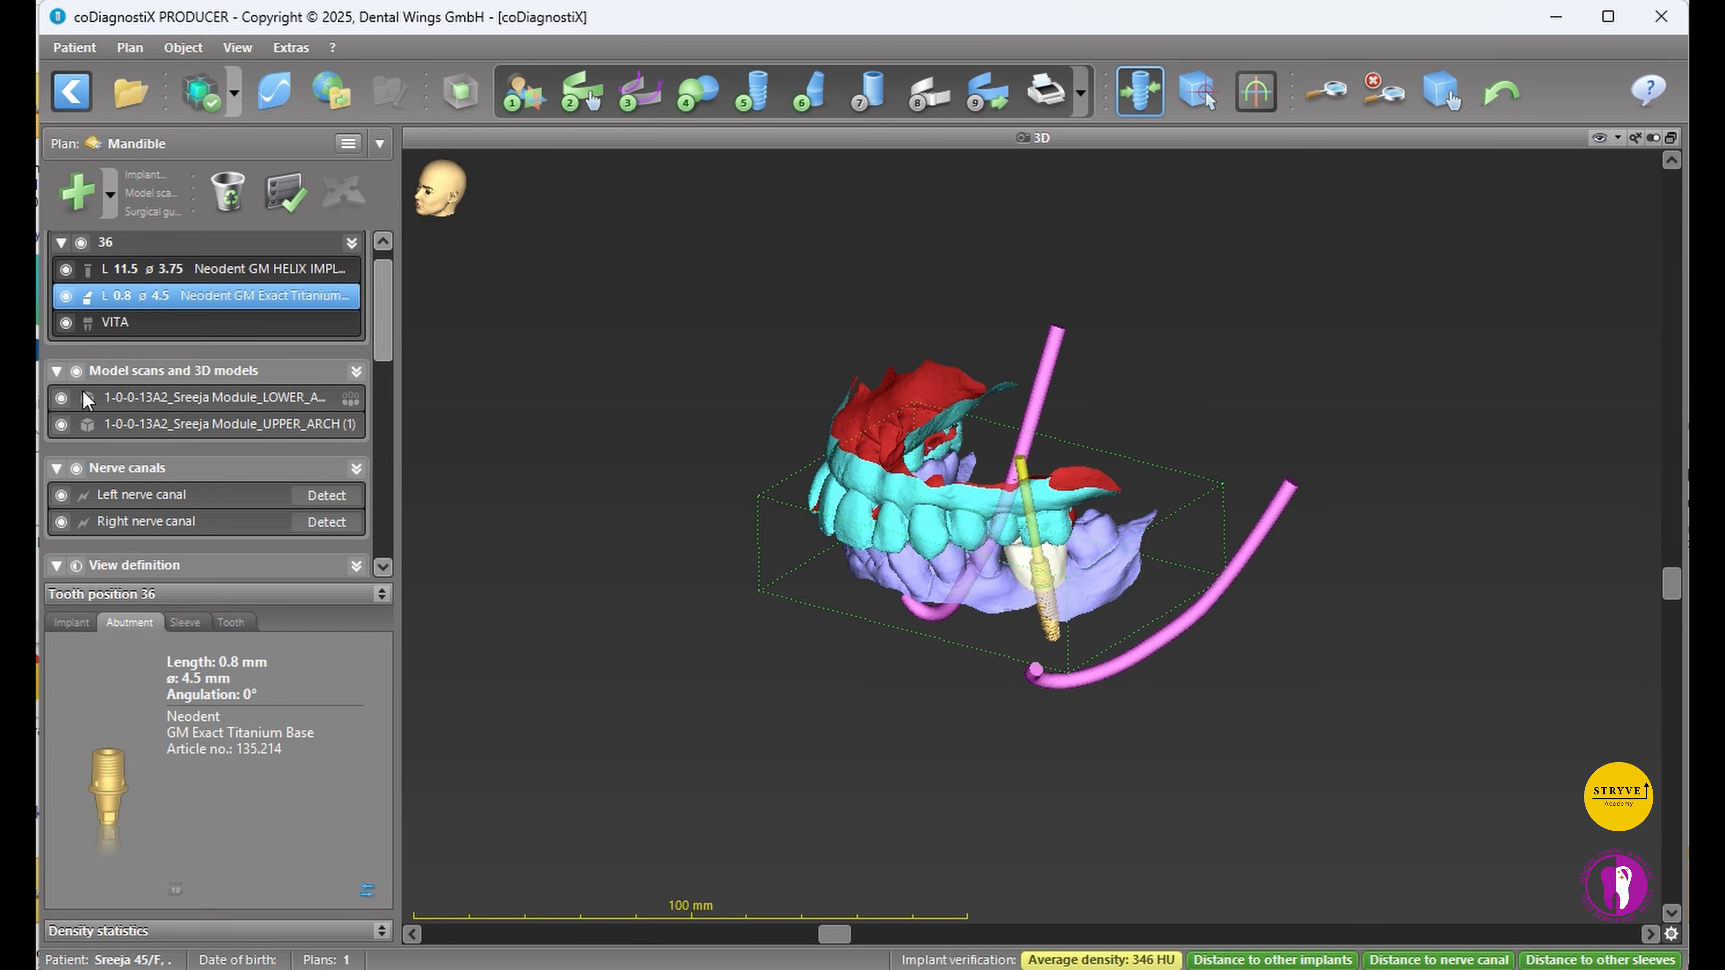
click(74, 468)
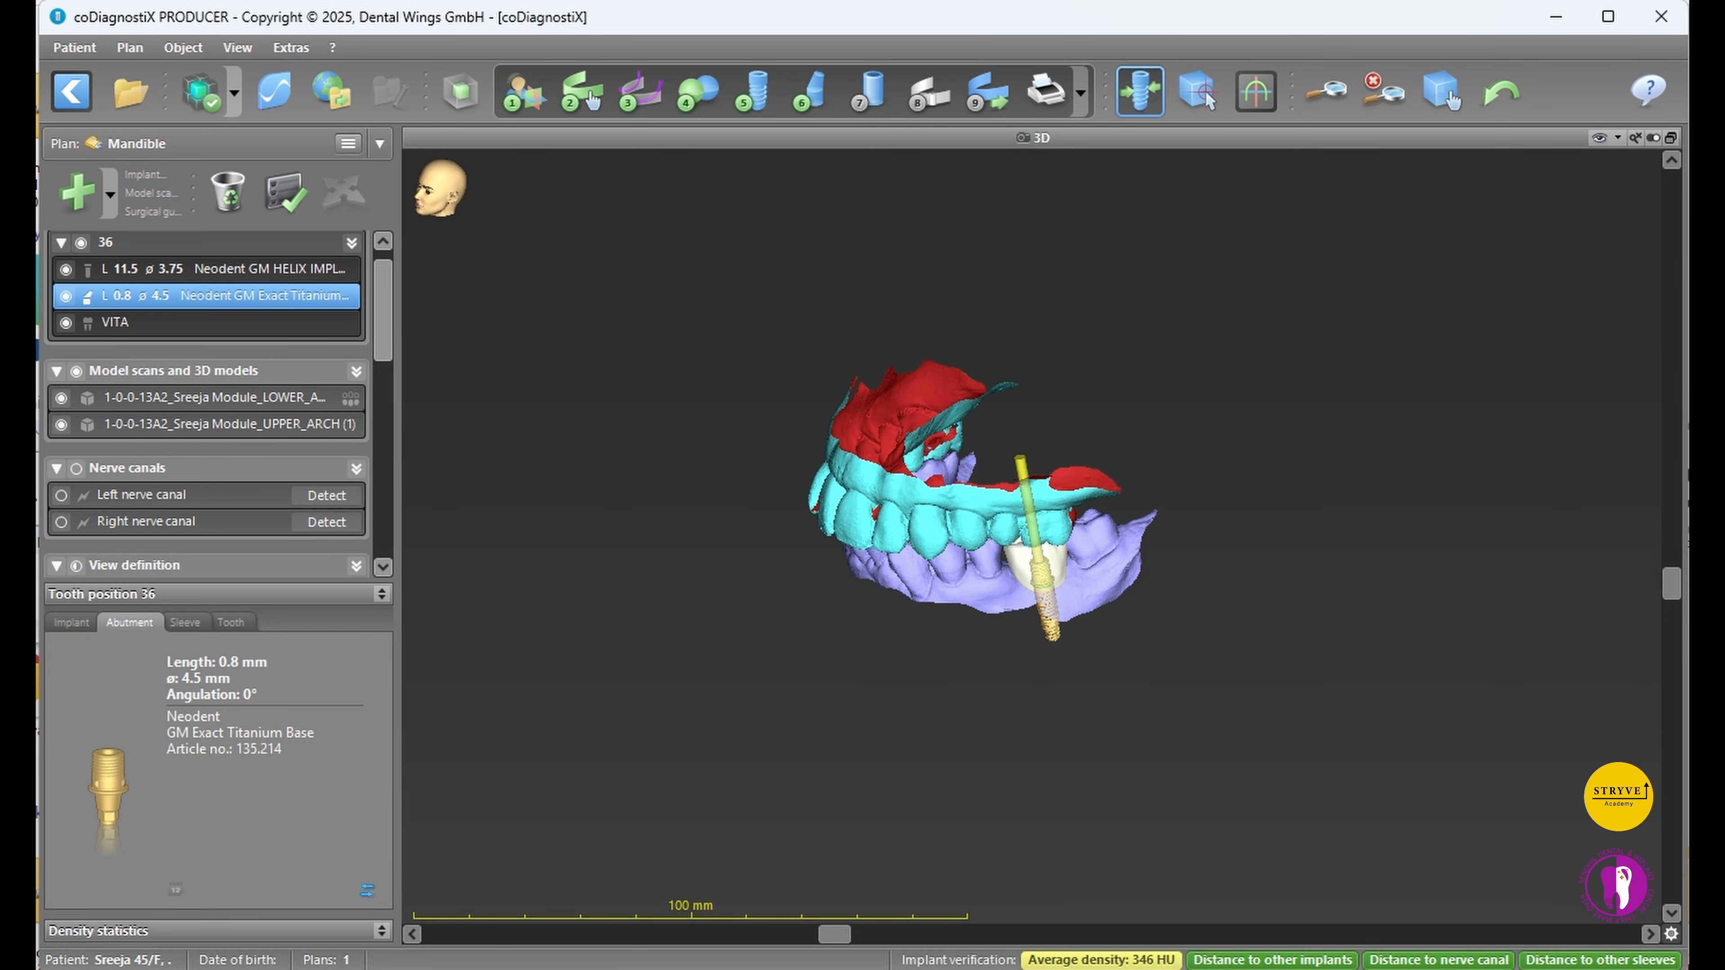
click(61, 425)
click(65, 322)
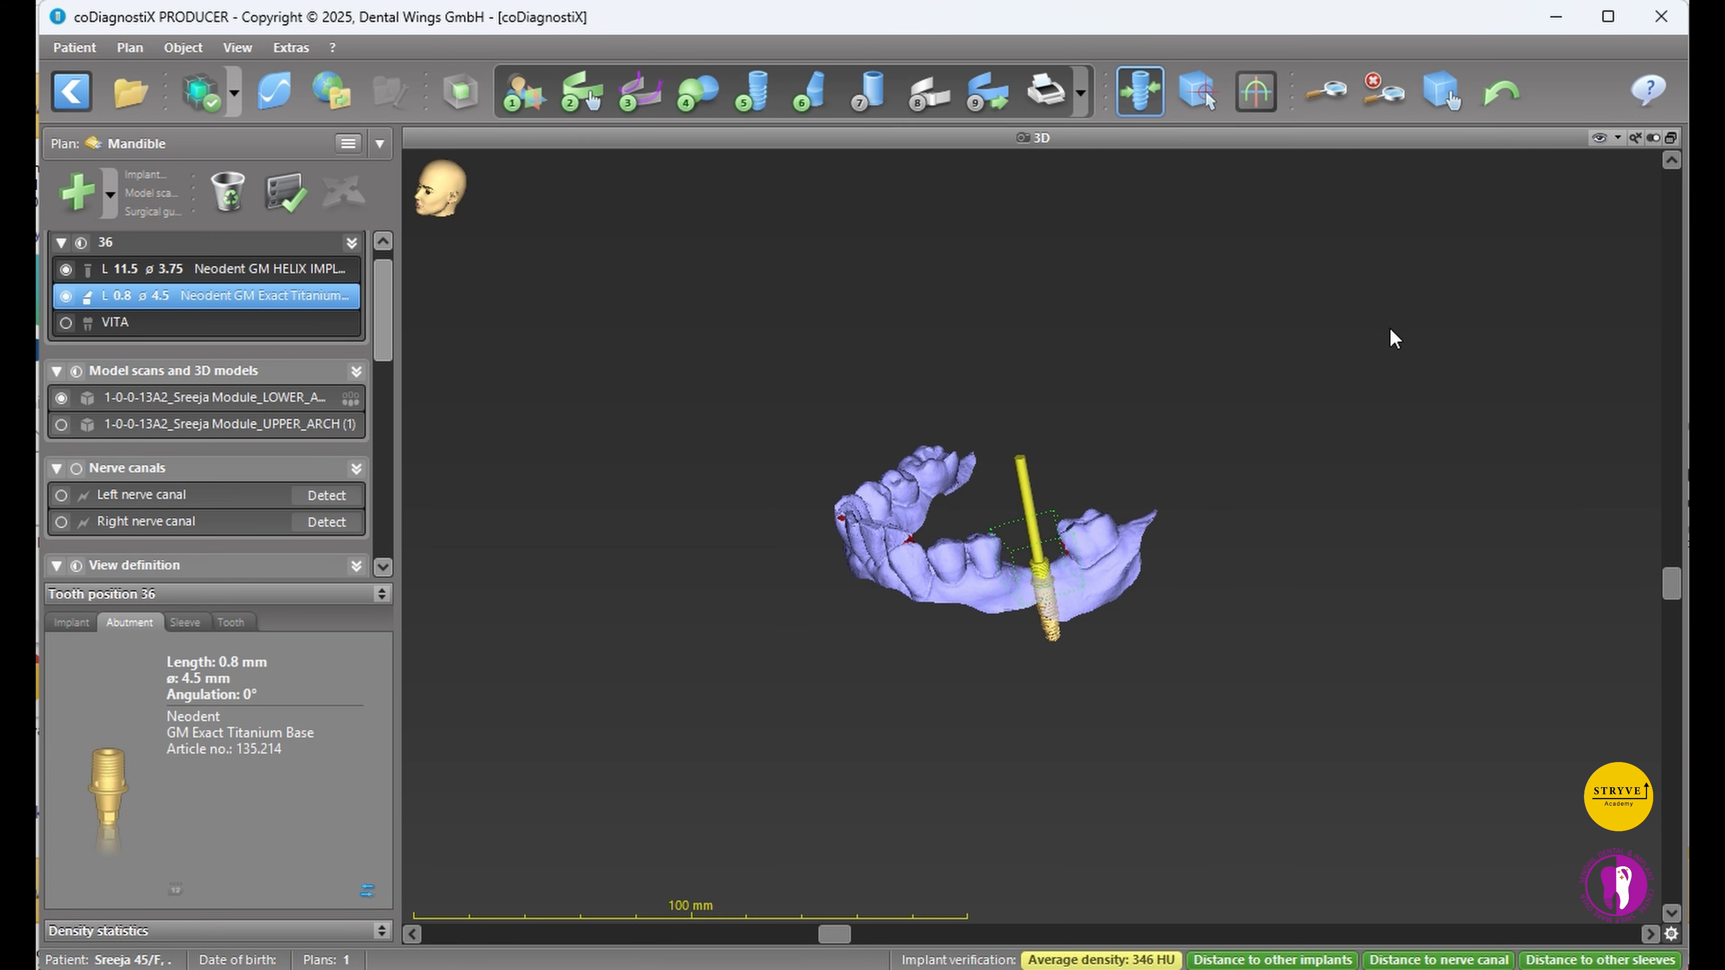
ctrl+scroll(884, 616, up, 5)
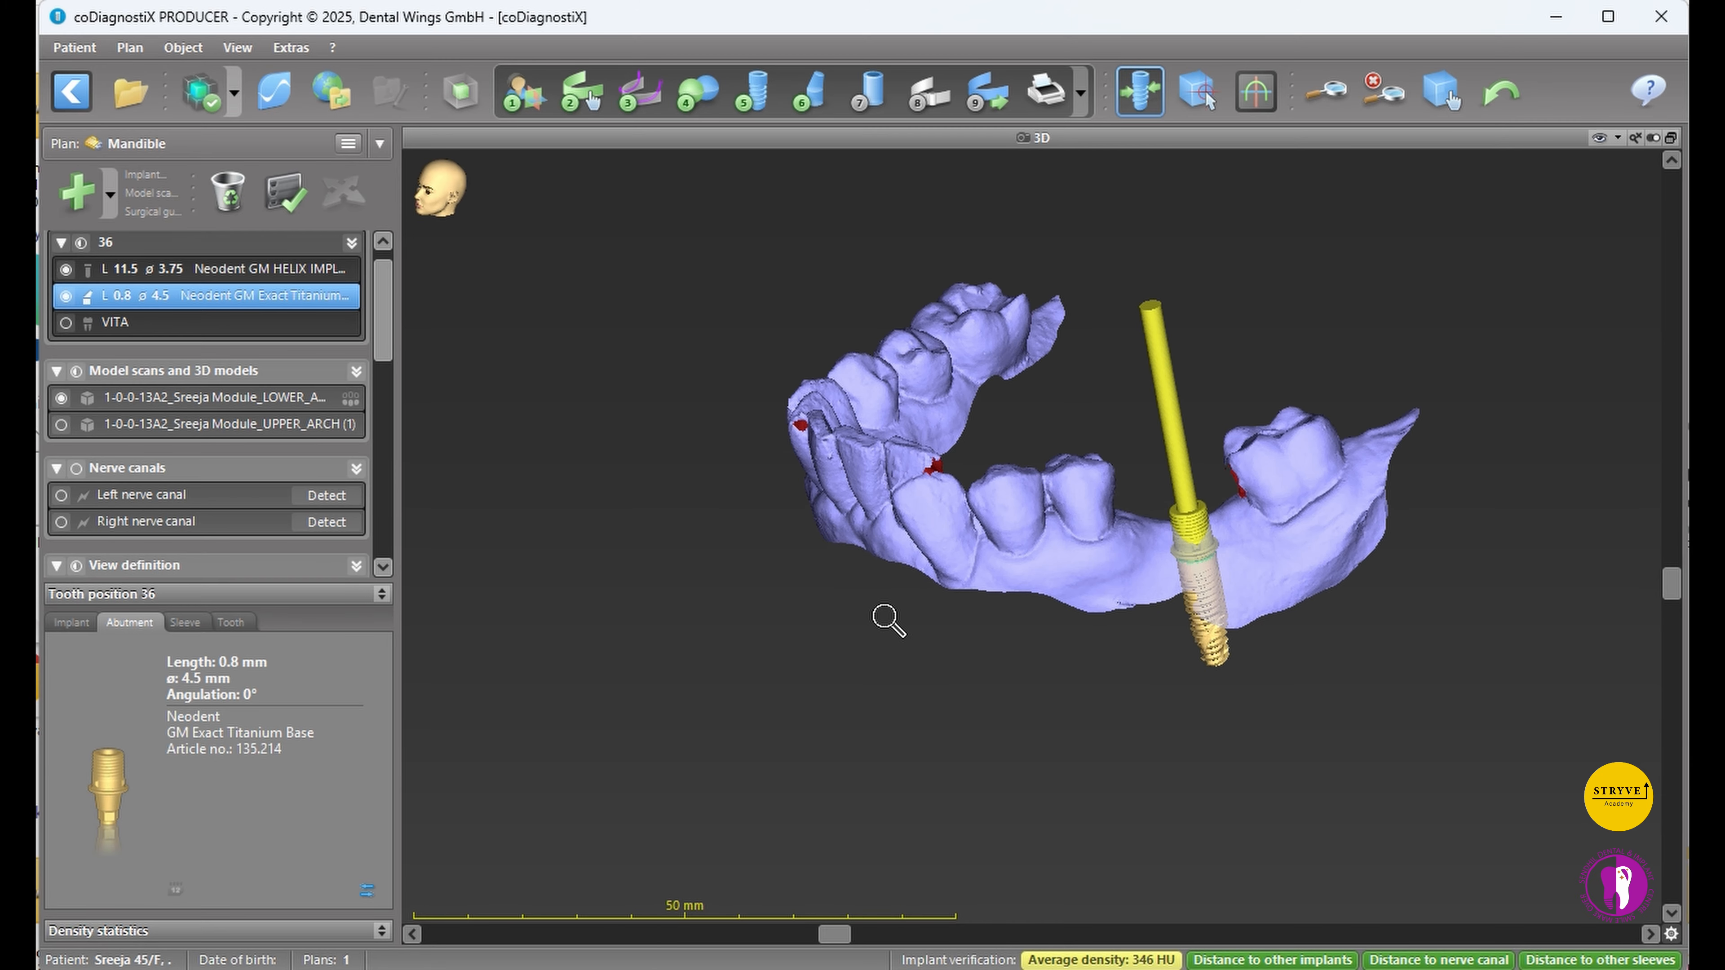
- Replace the abutment at position 36 with the Neodent GM Exact Titanium Base, article 135.216, length 2.5 mm and diameter 4.5 mm
mouse_move(1669, 590)
mouse_down()
mouse_move(1668, 613)
mouse_move(1668, 561)
mouse_up()
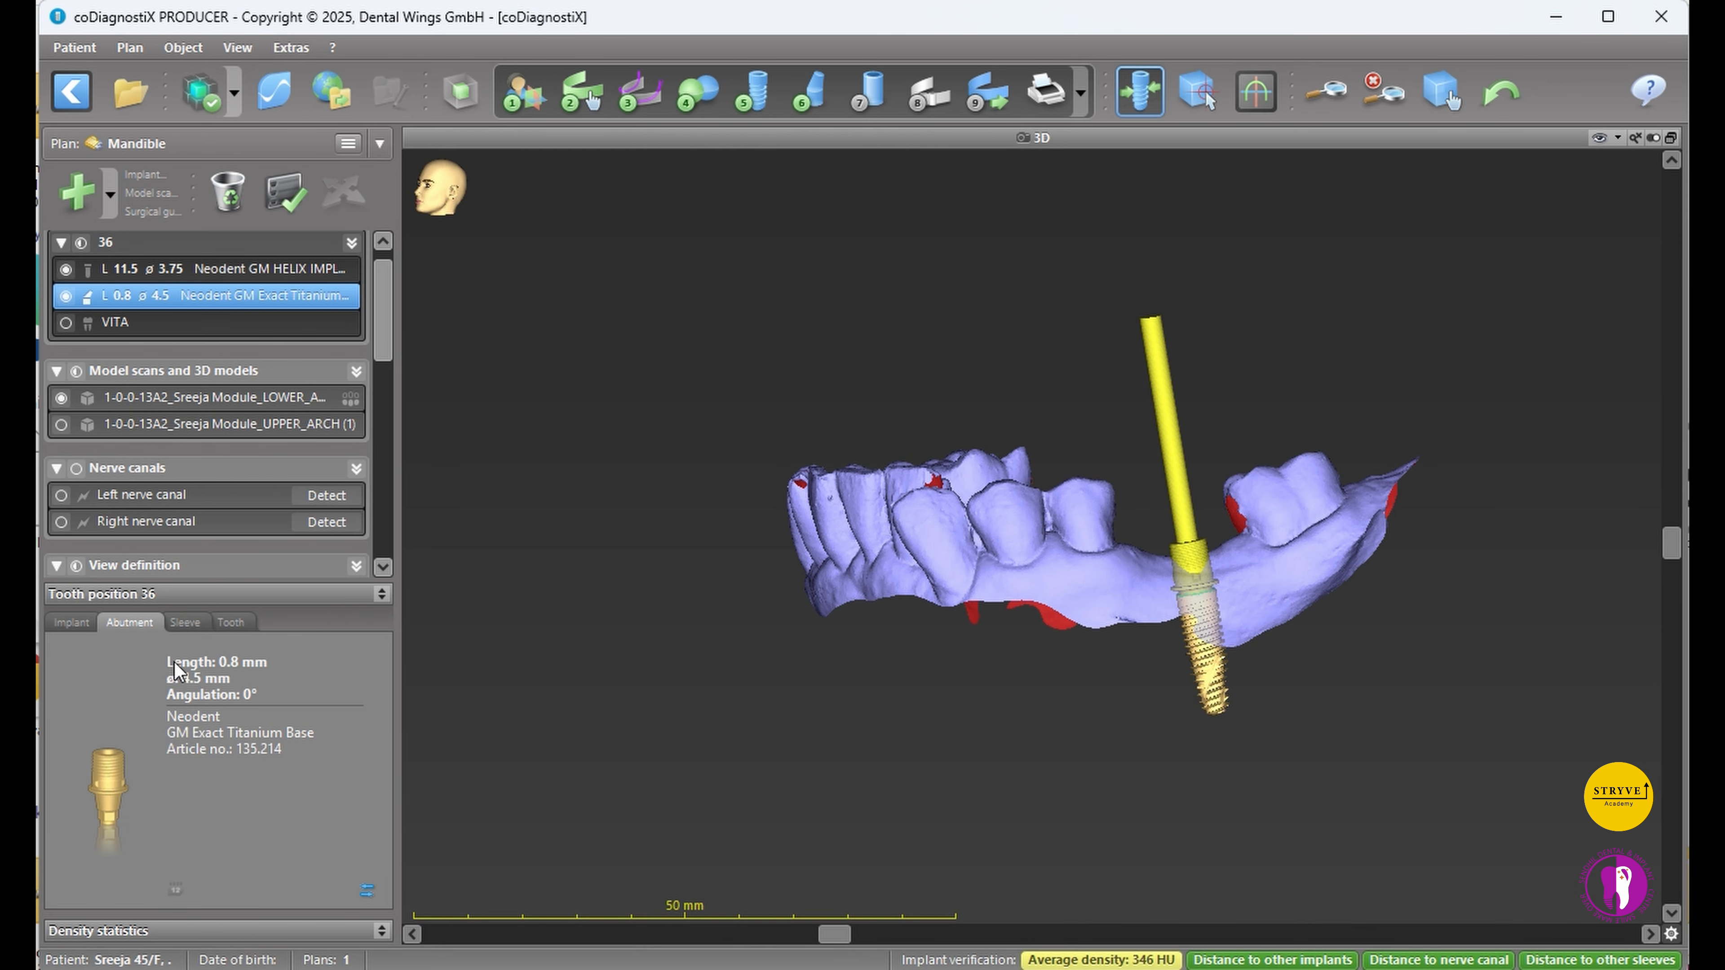
click(367, 890)
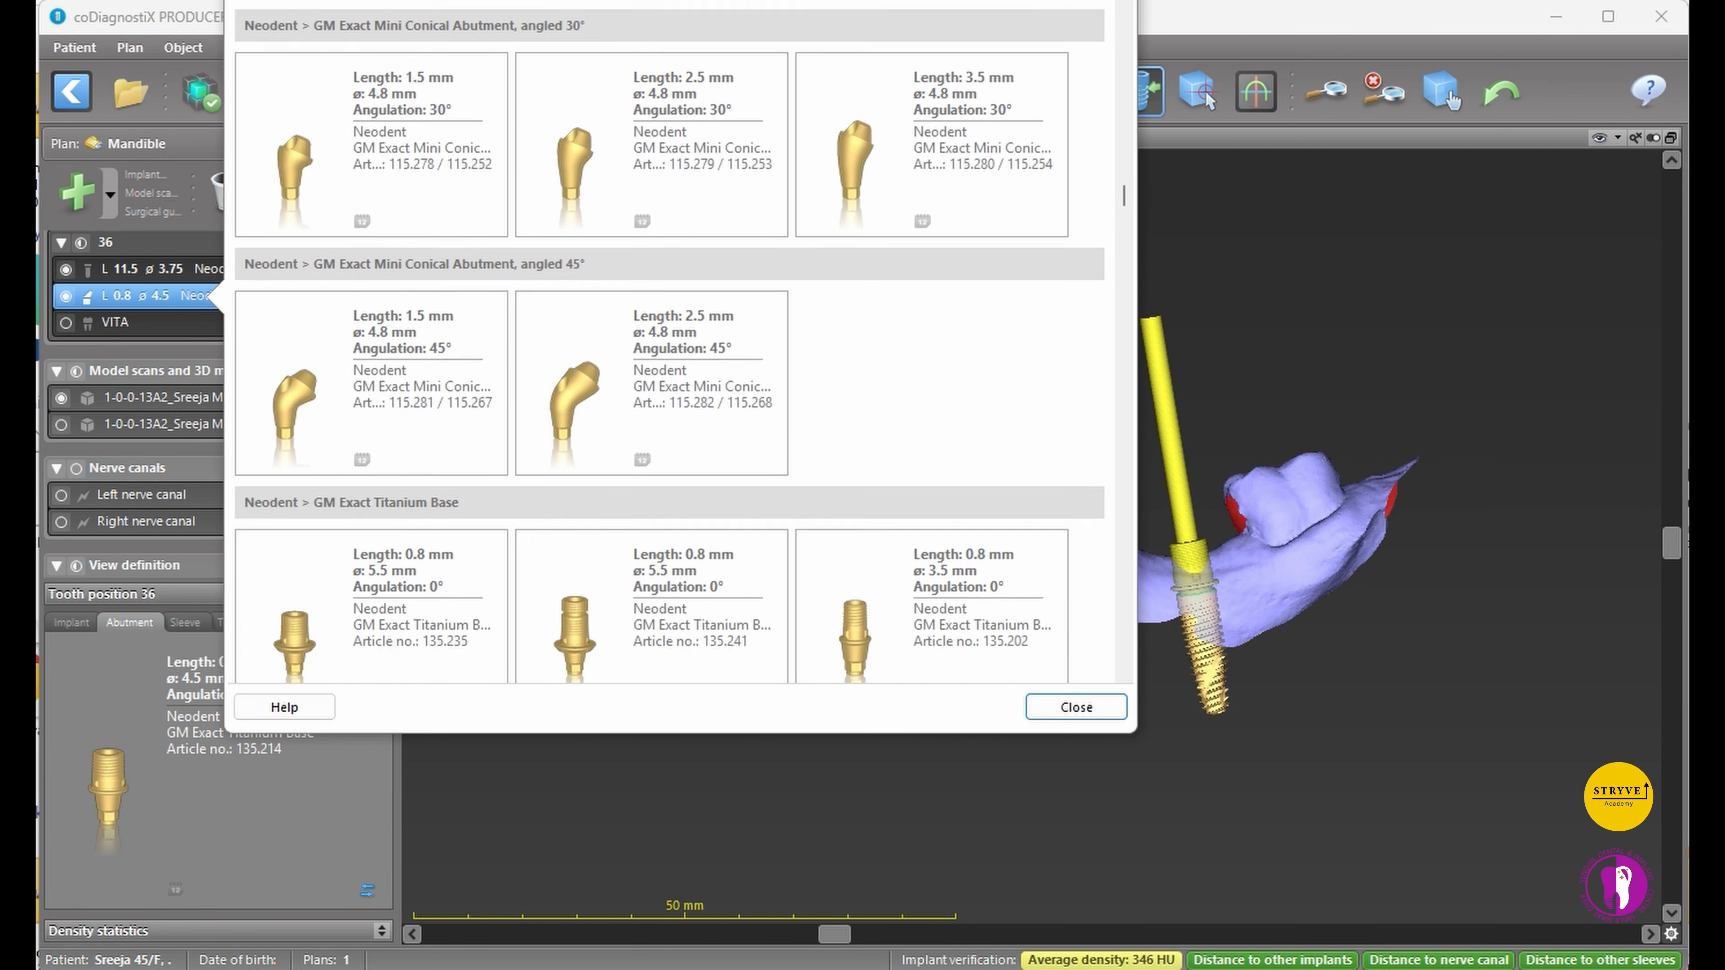
scroll(614, 557, down, 10)
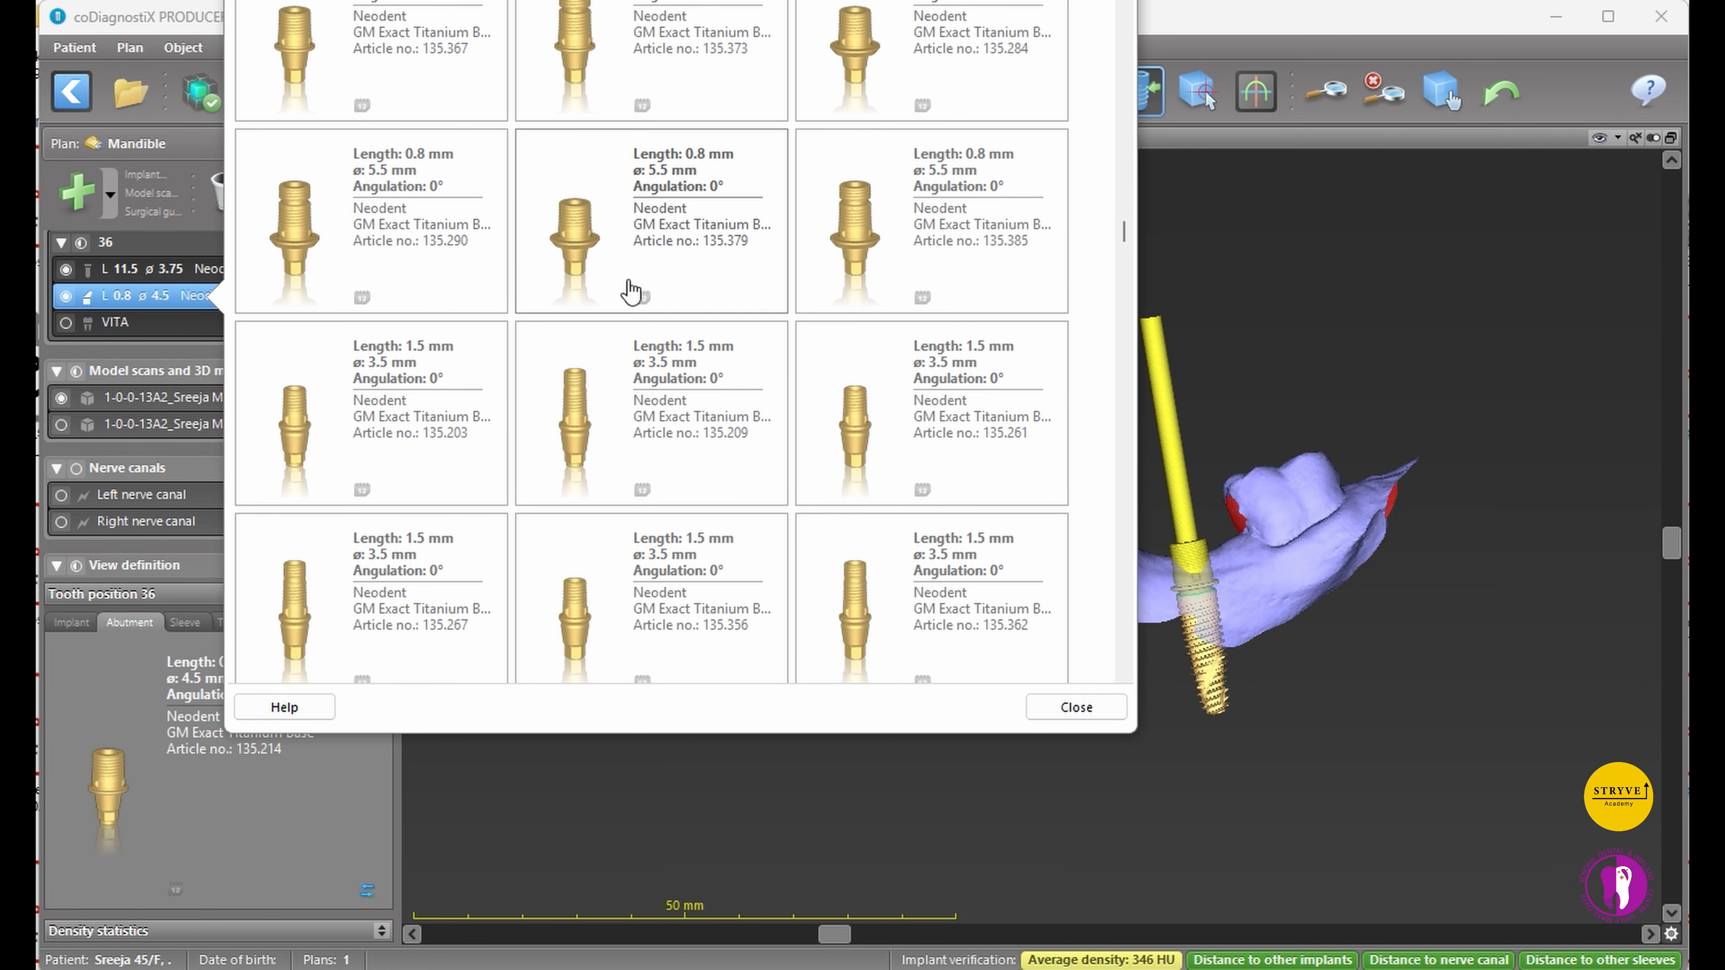
scroll(702, 506, down, 1)
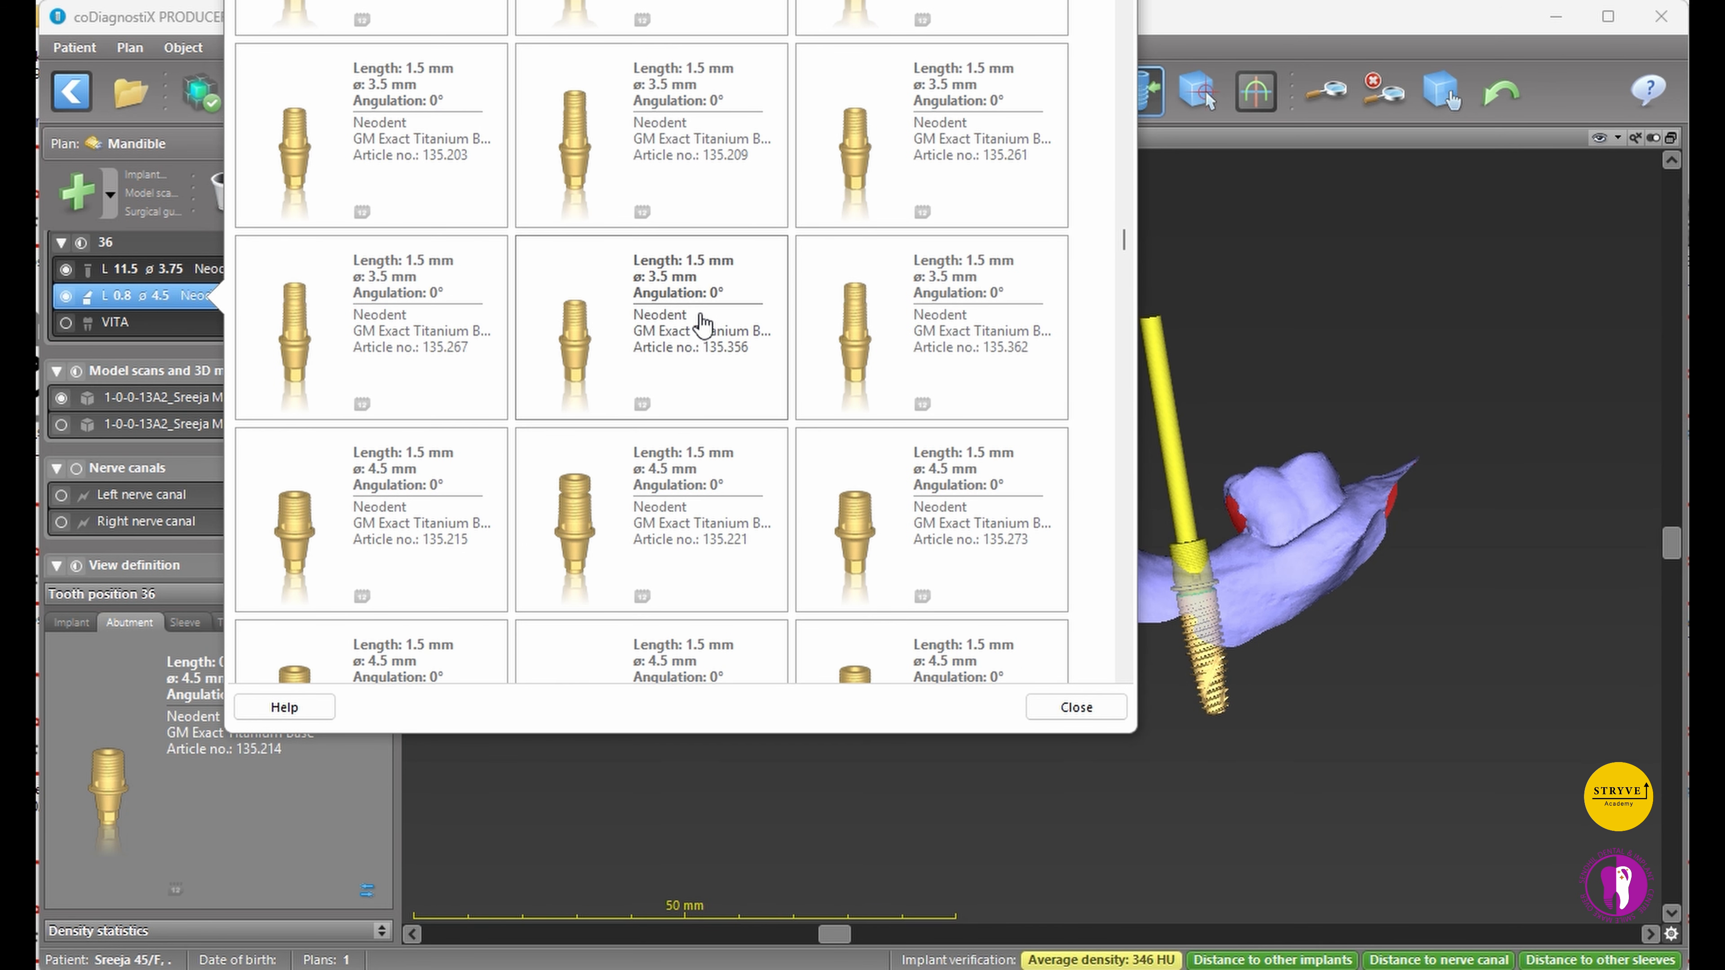
scroll(706, 367, down, 3)
scroll(706, 367, down, 1)
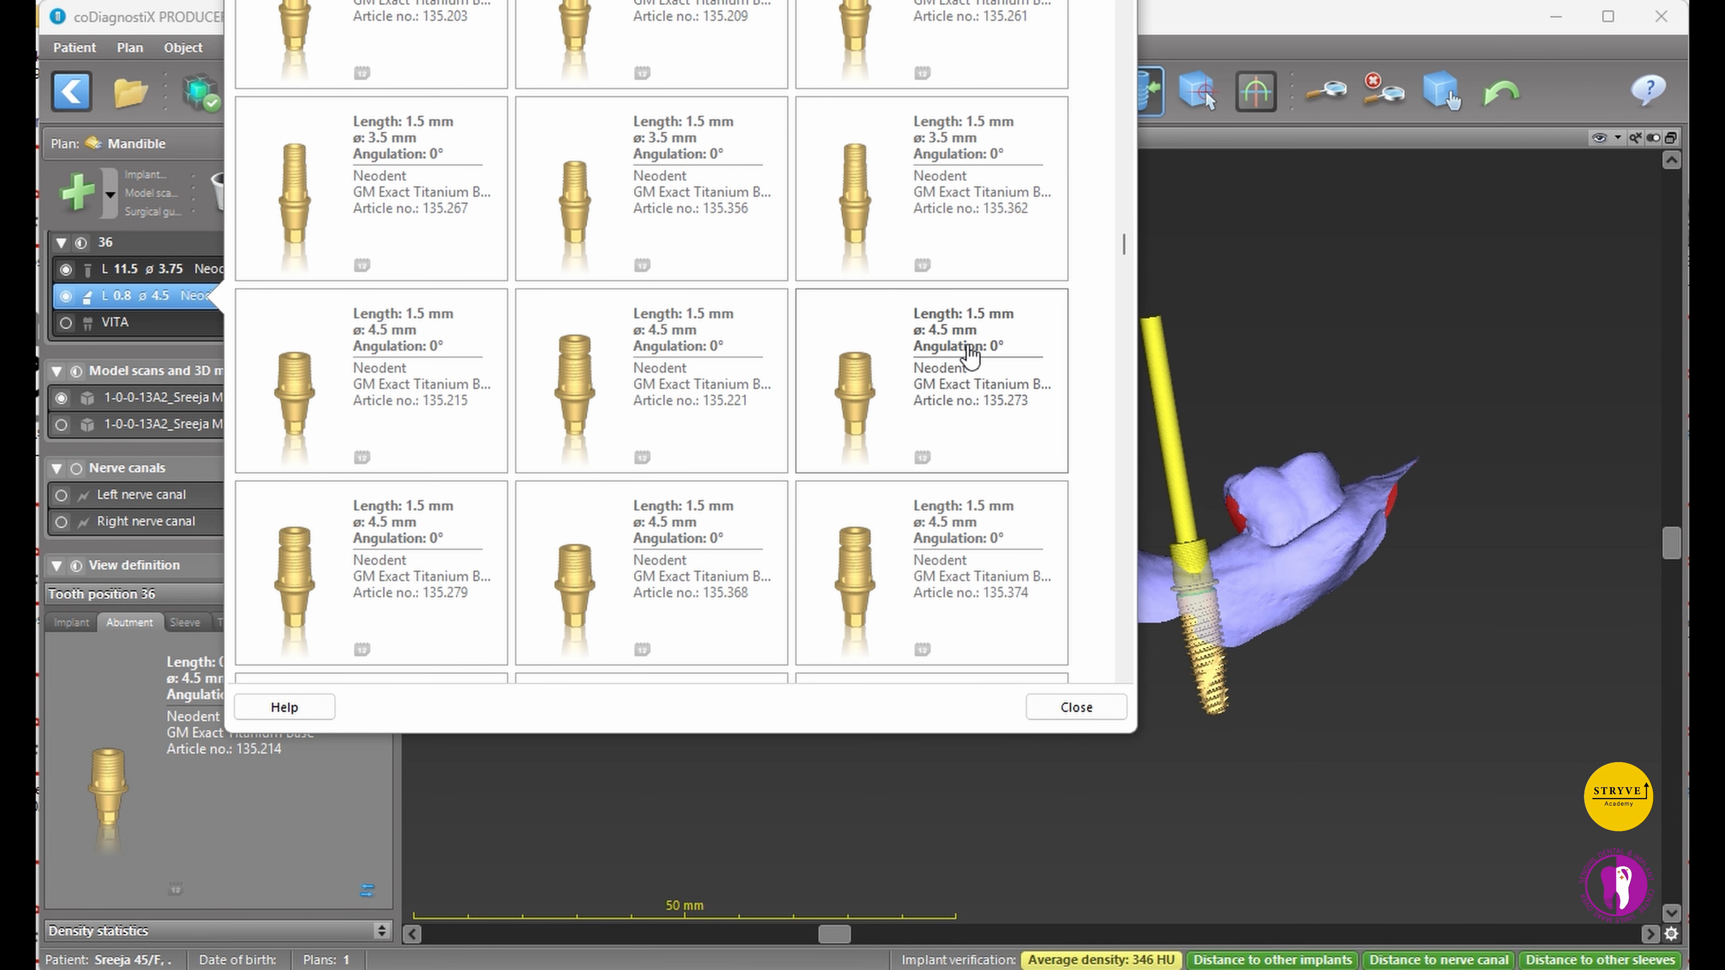
scroll(679, 553, down, 2)
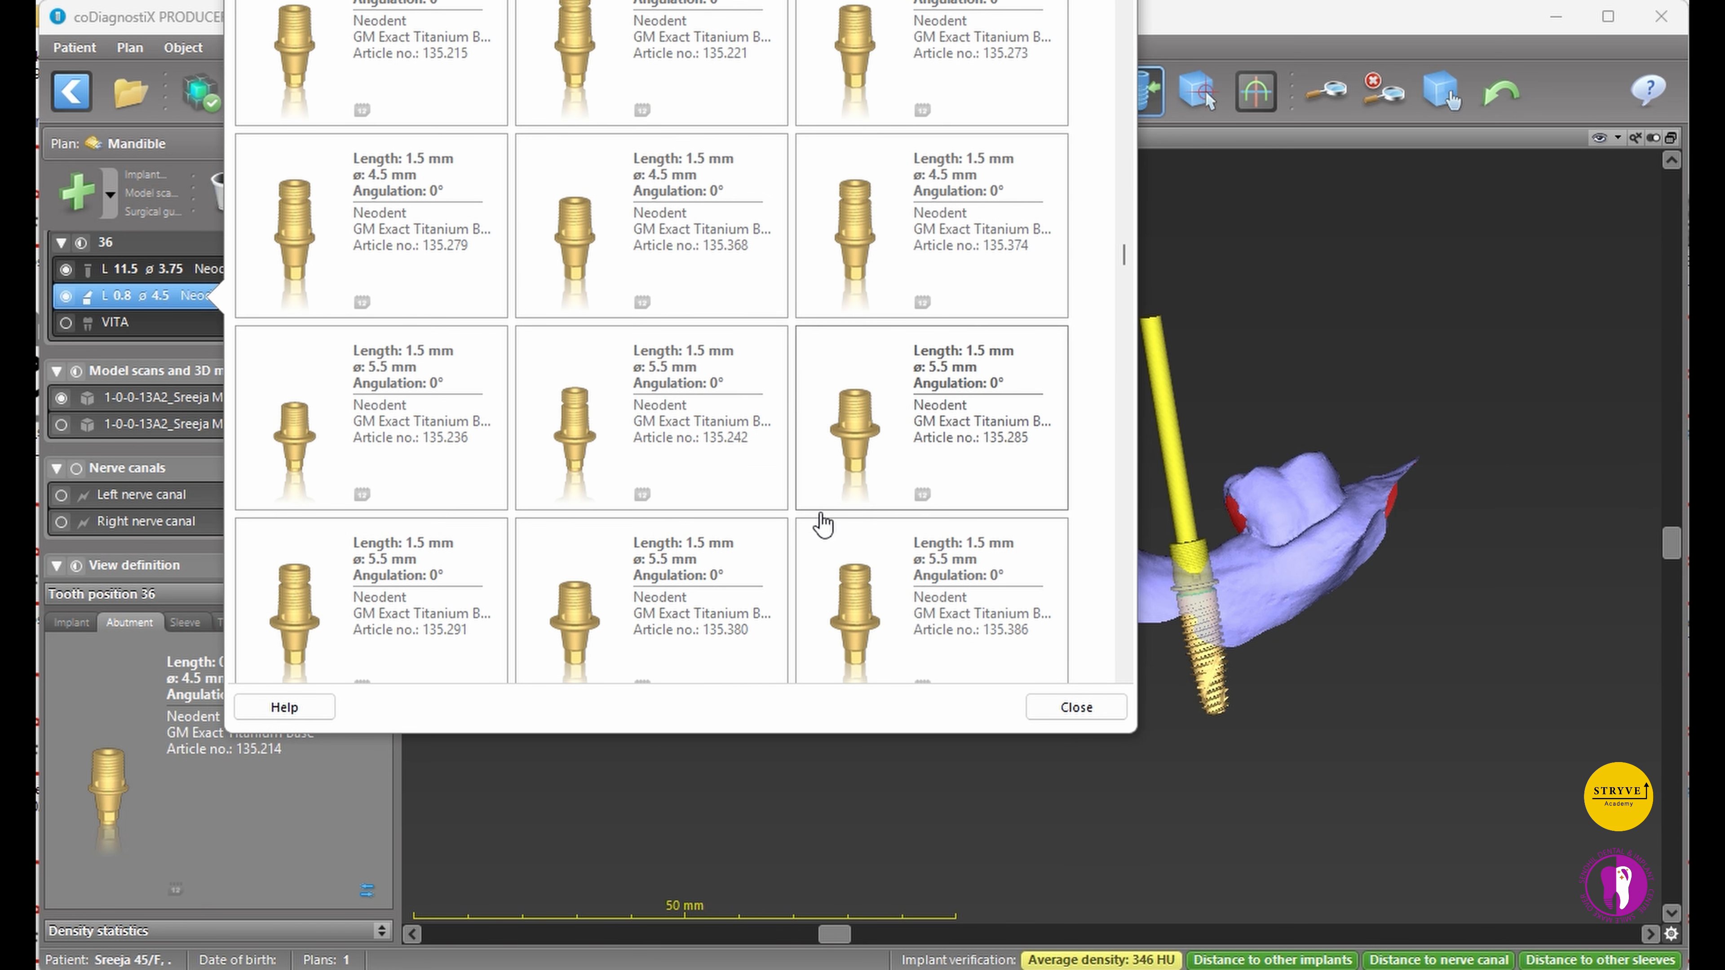
scroll(619, 570, down, 4)
scroll(620, 571, down, 2)
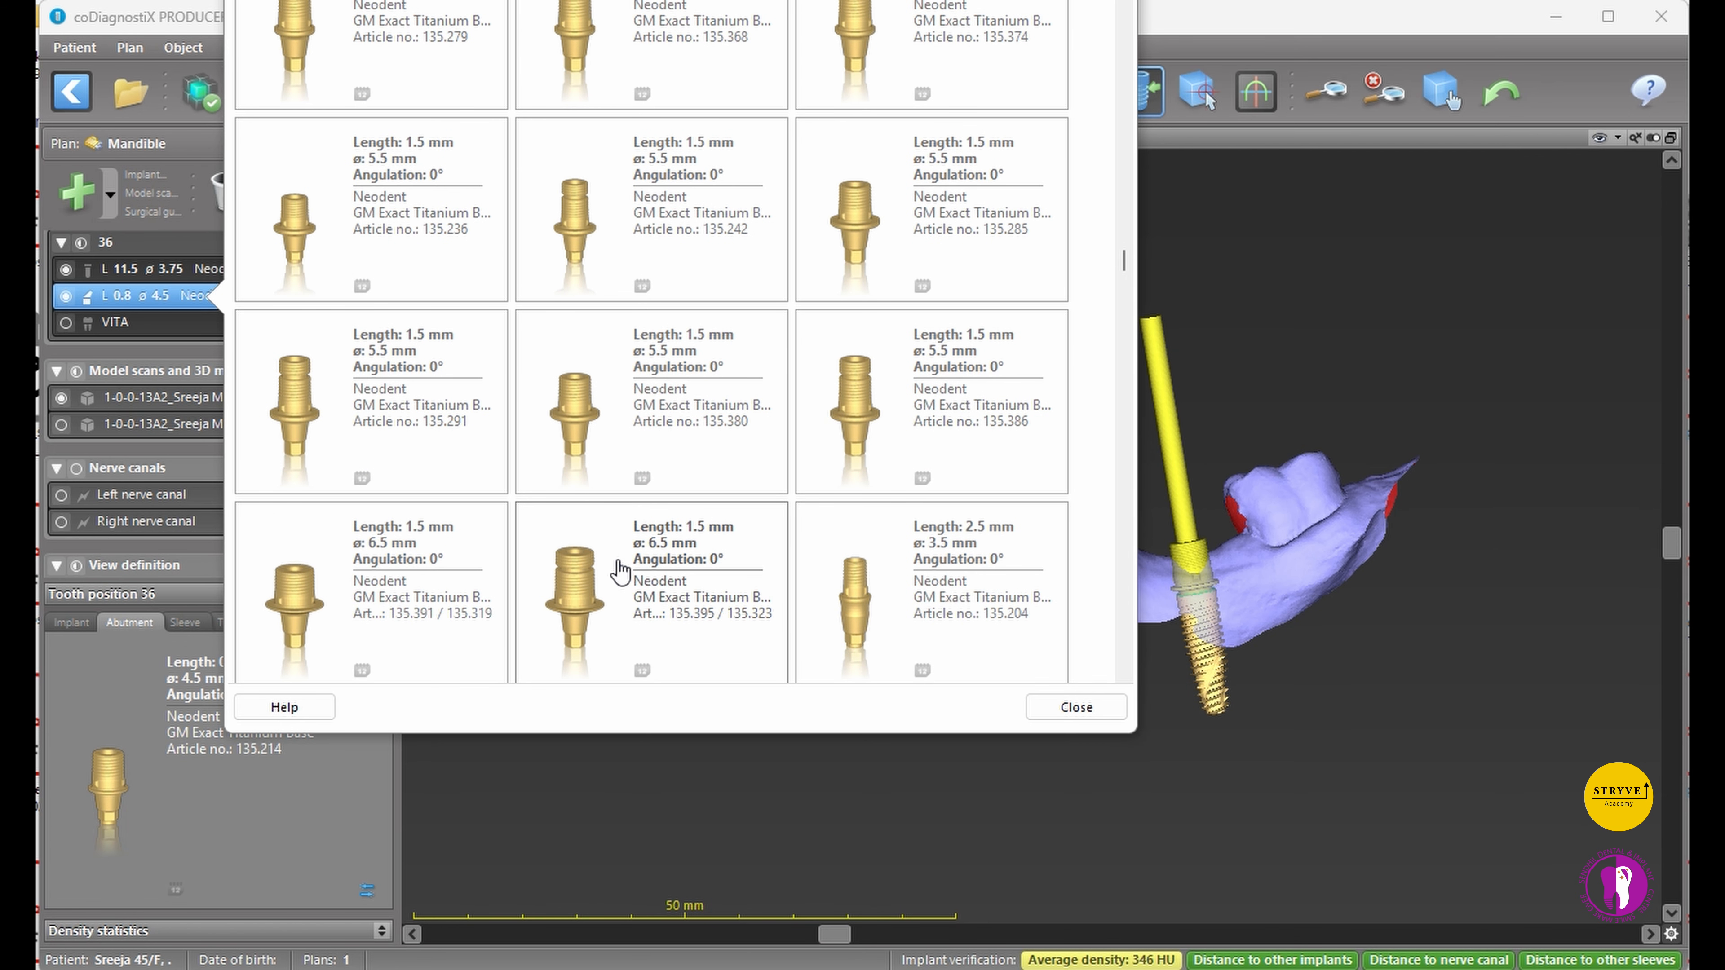
scroll(620, 571, down, 3)
scroll(620, 570, down, 2)
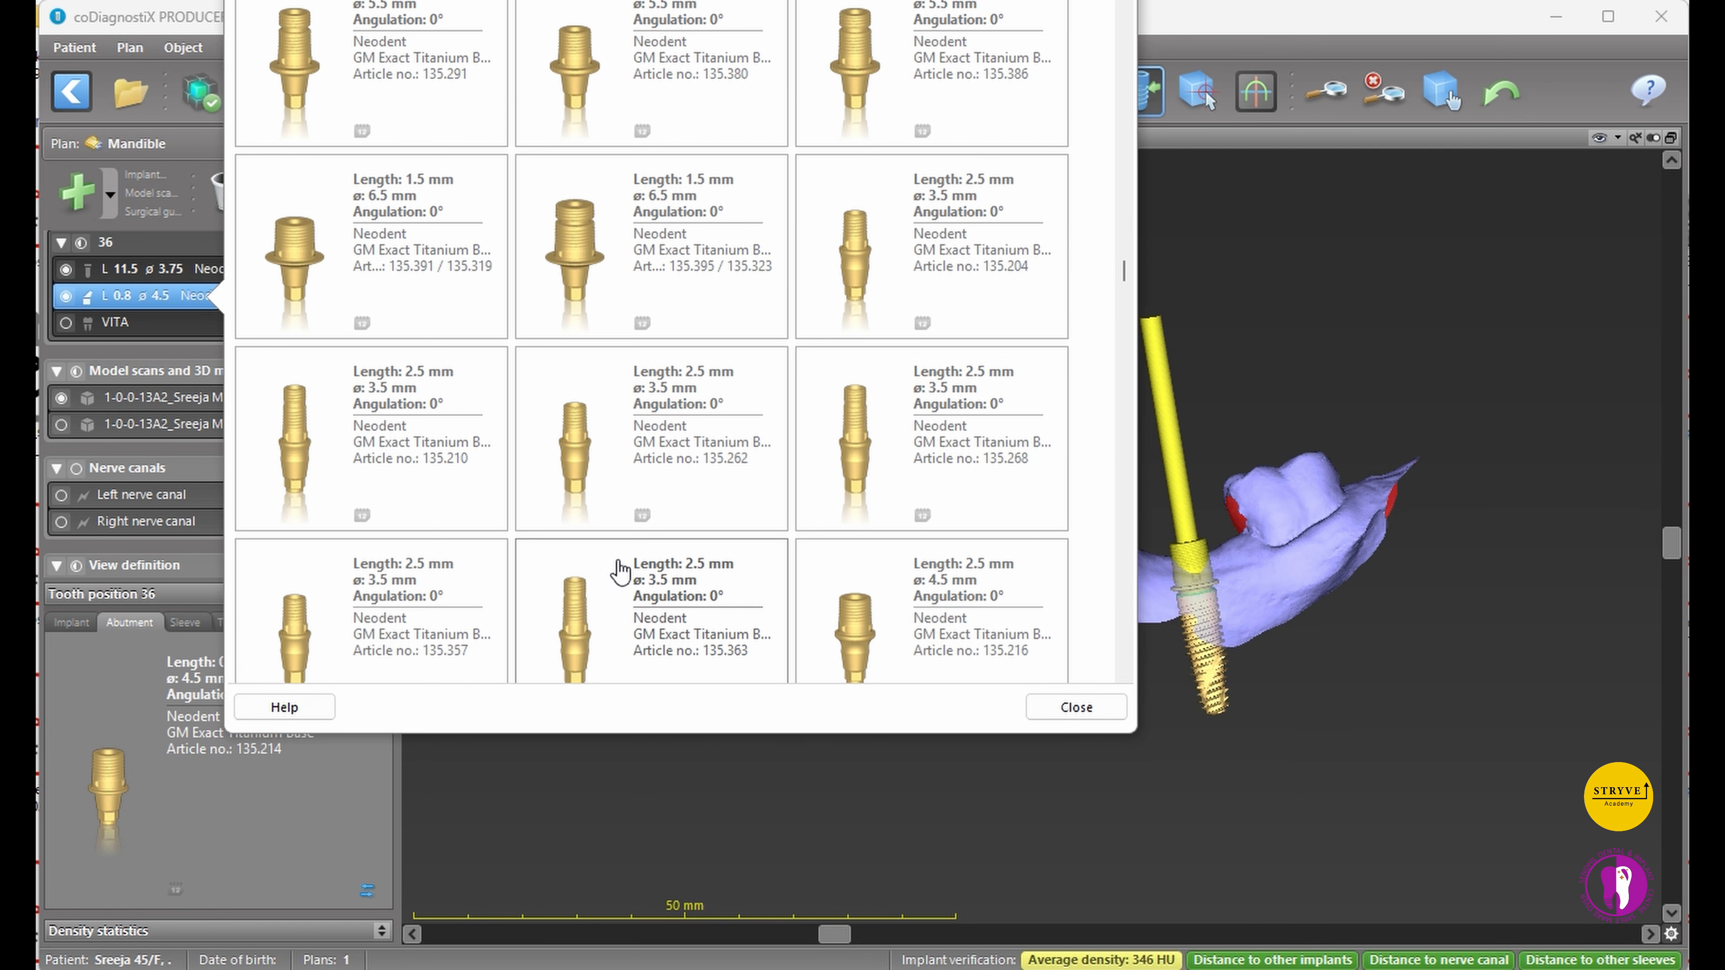
scroll(620, 571, down, 1)
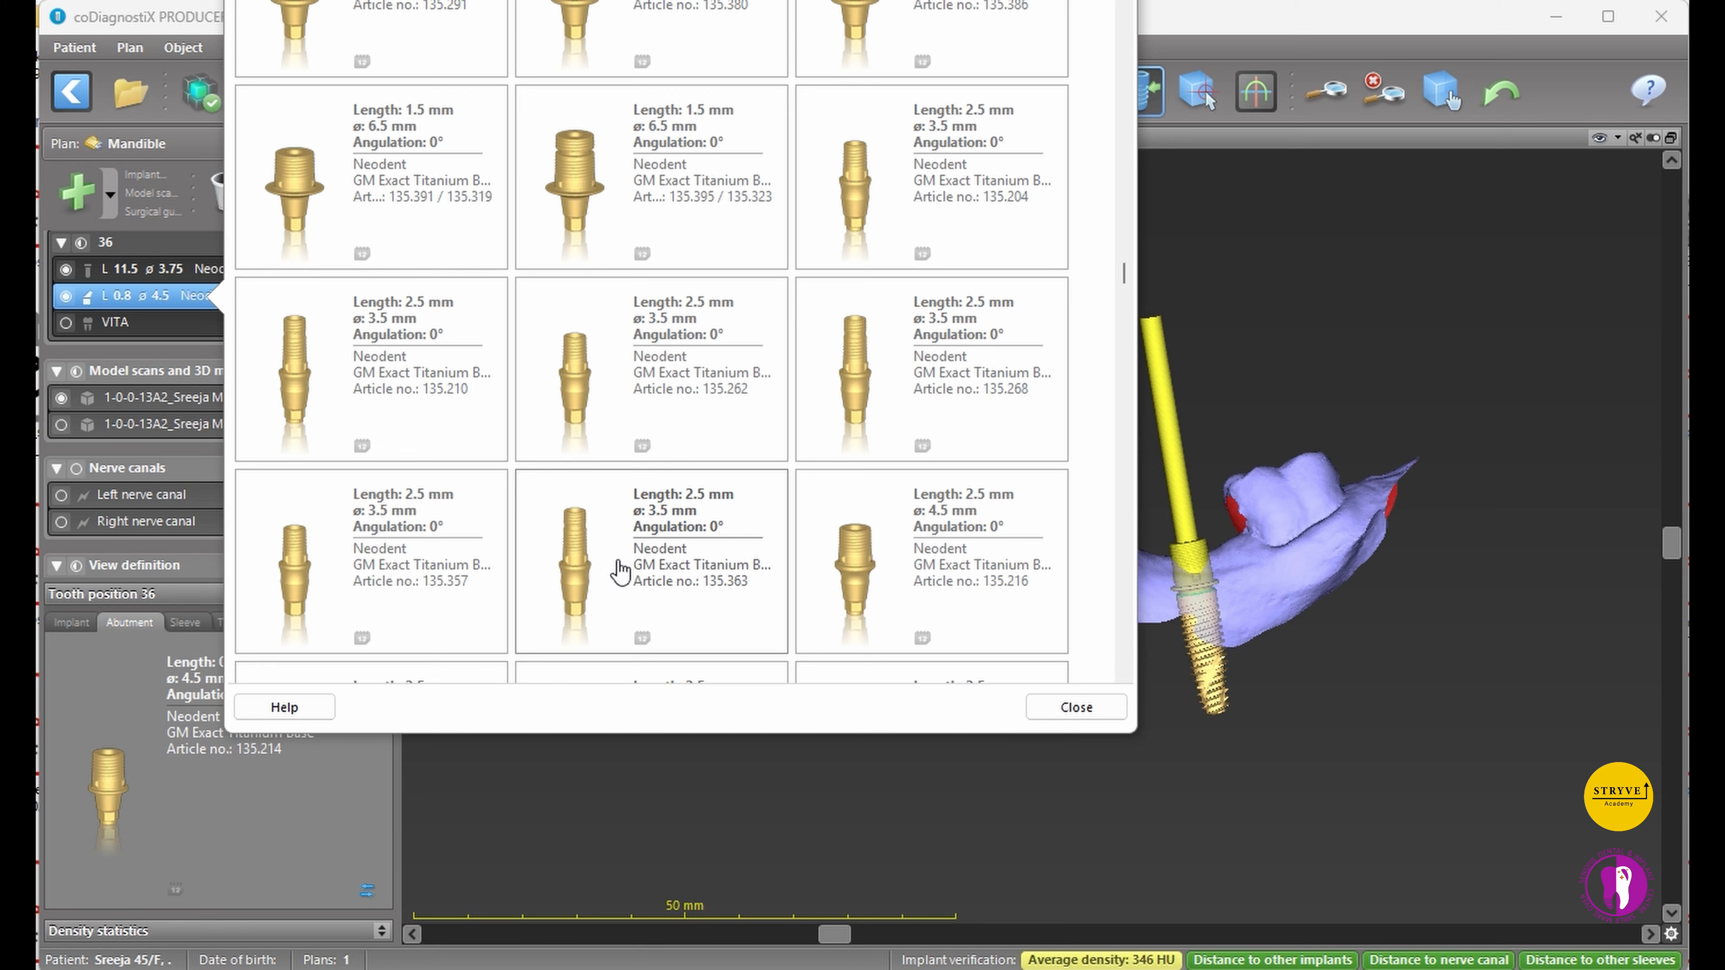
scroll(619, 571, down, 1)
click(958, 503)
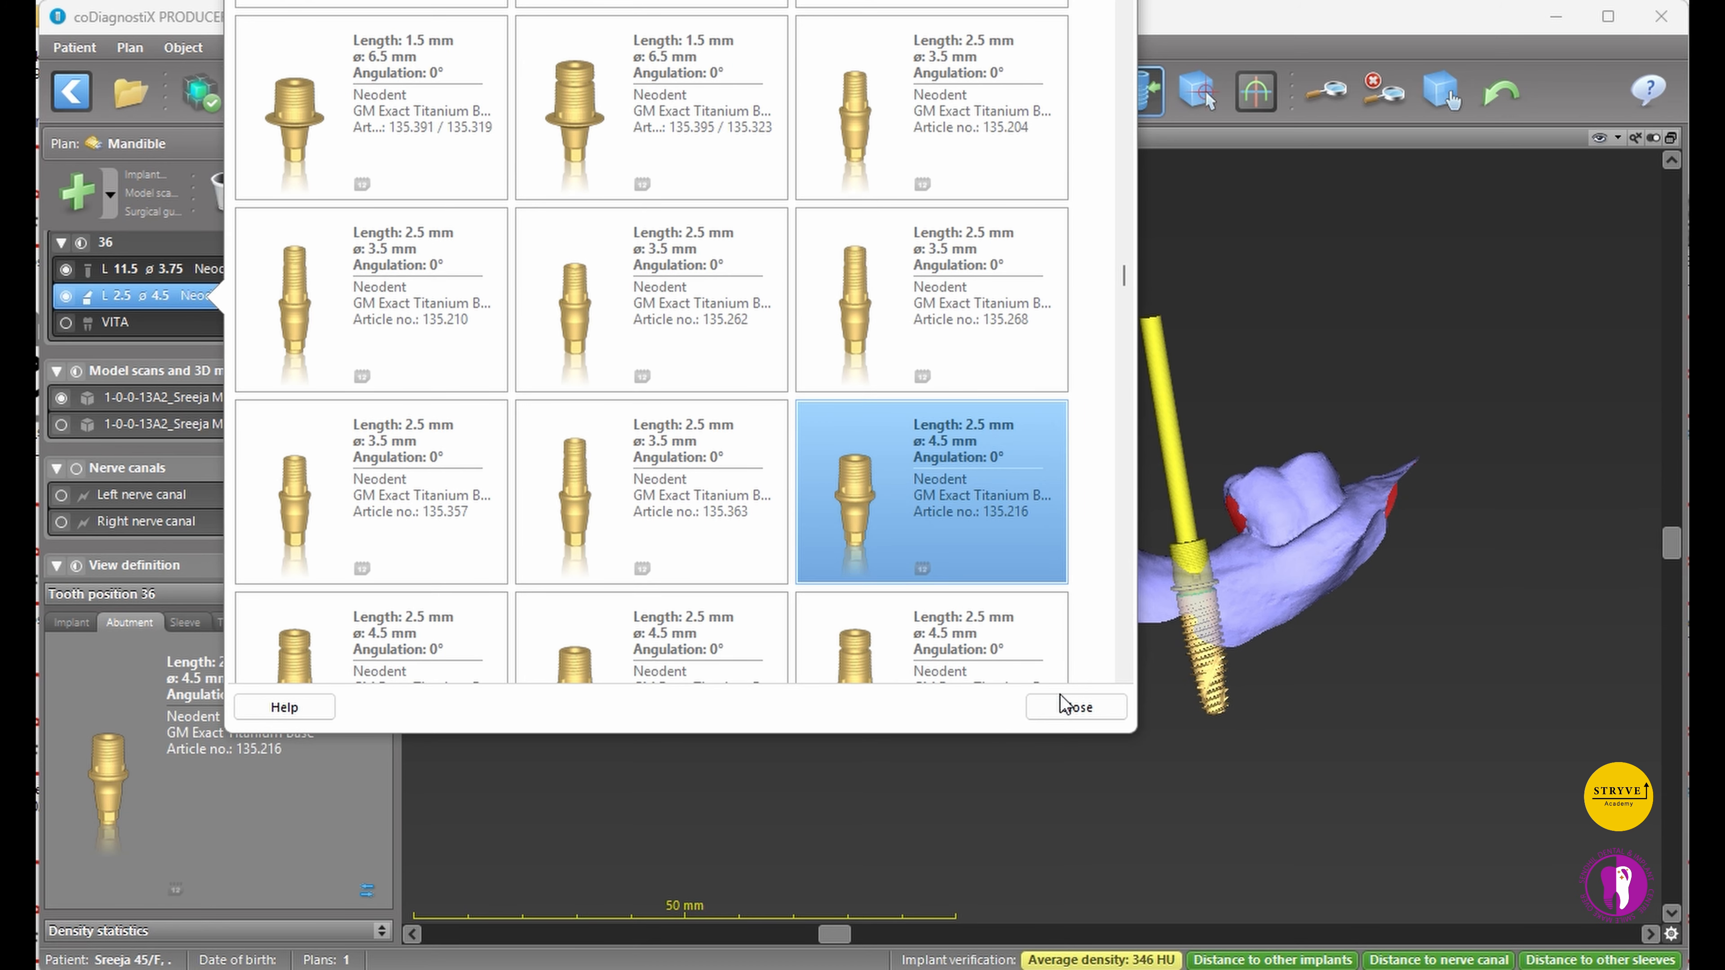
click(1064, 708)
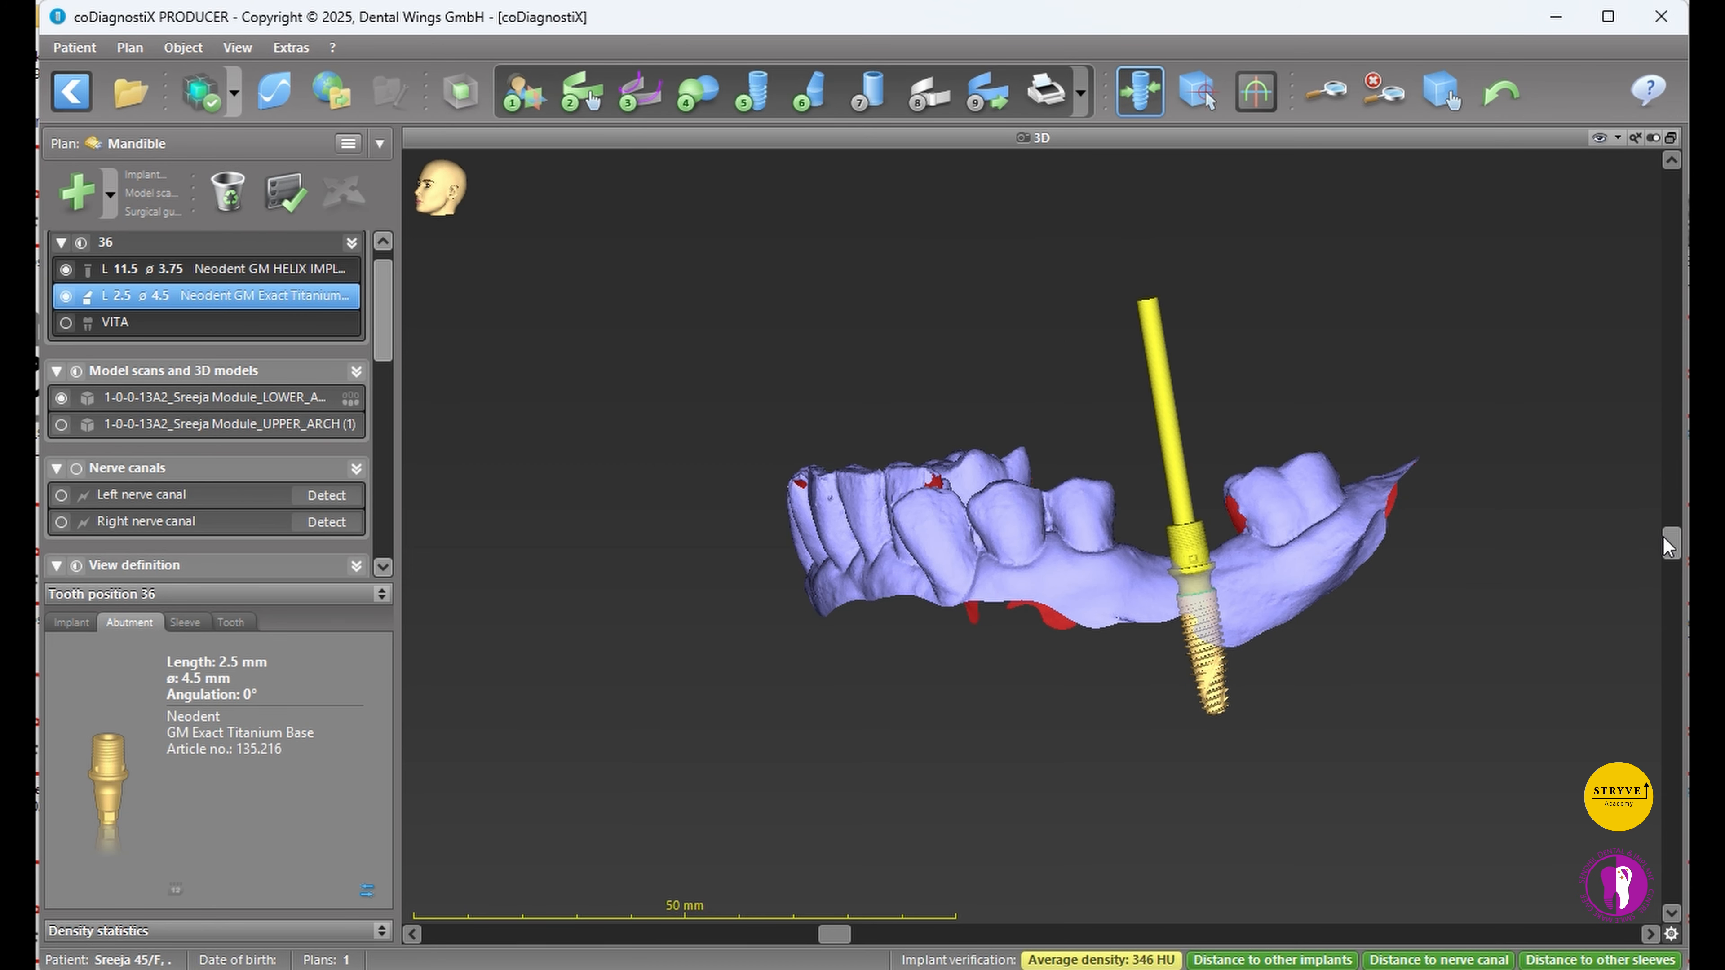
- Show the VITA tooth and the UPPER_ARCH (1) scan to check the abutment against the crown and the opposing teeth in 3D
mouse_move(1671, 544)
mouse_down()
mouse_move(1667, 836)
mouse_move(1672, 524)
mouse_up()
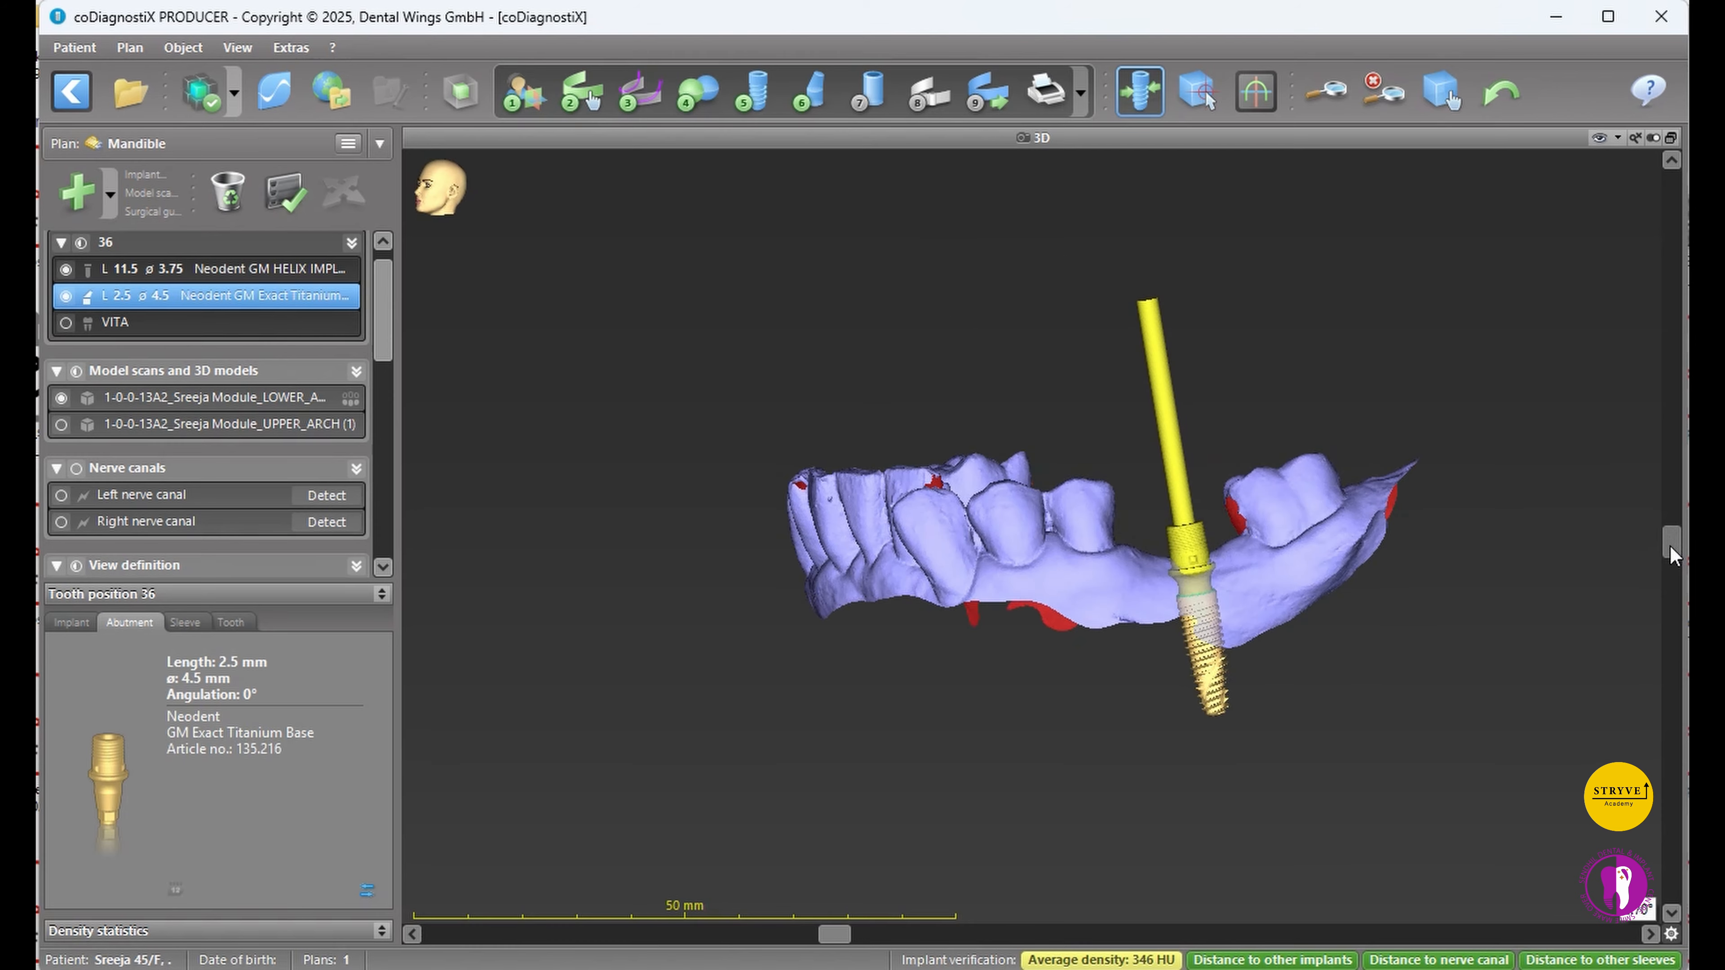
click(62, 323)
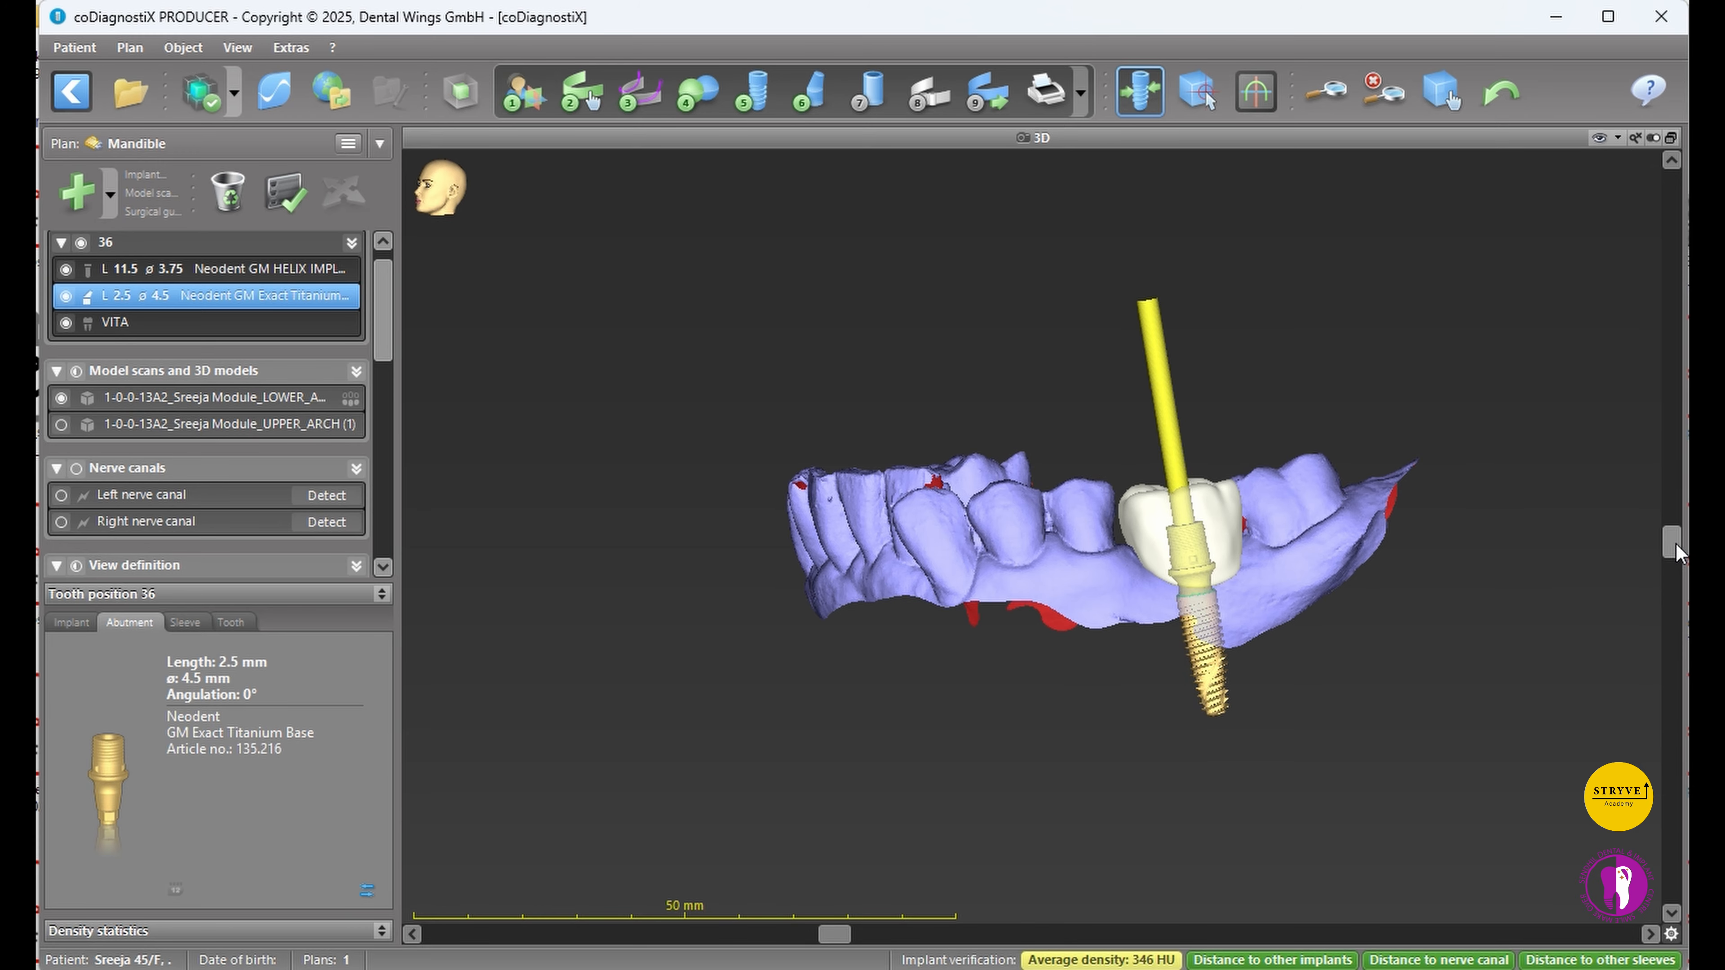
drag(845, 935, 828, 936)
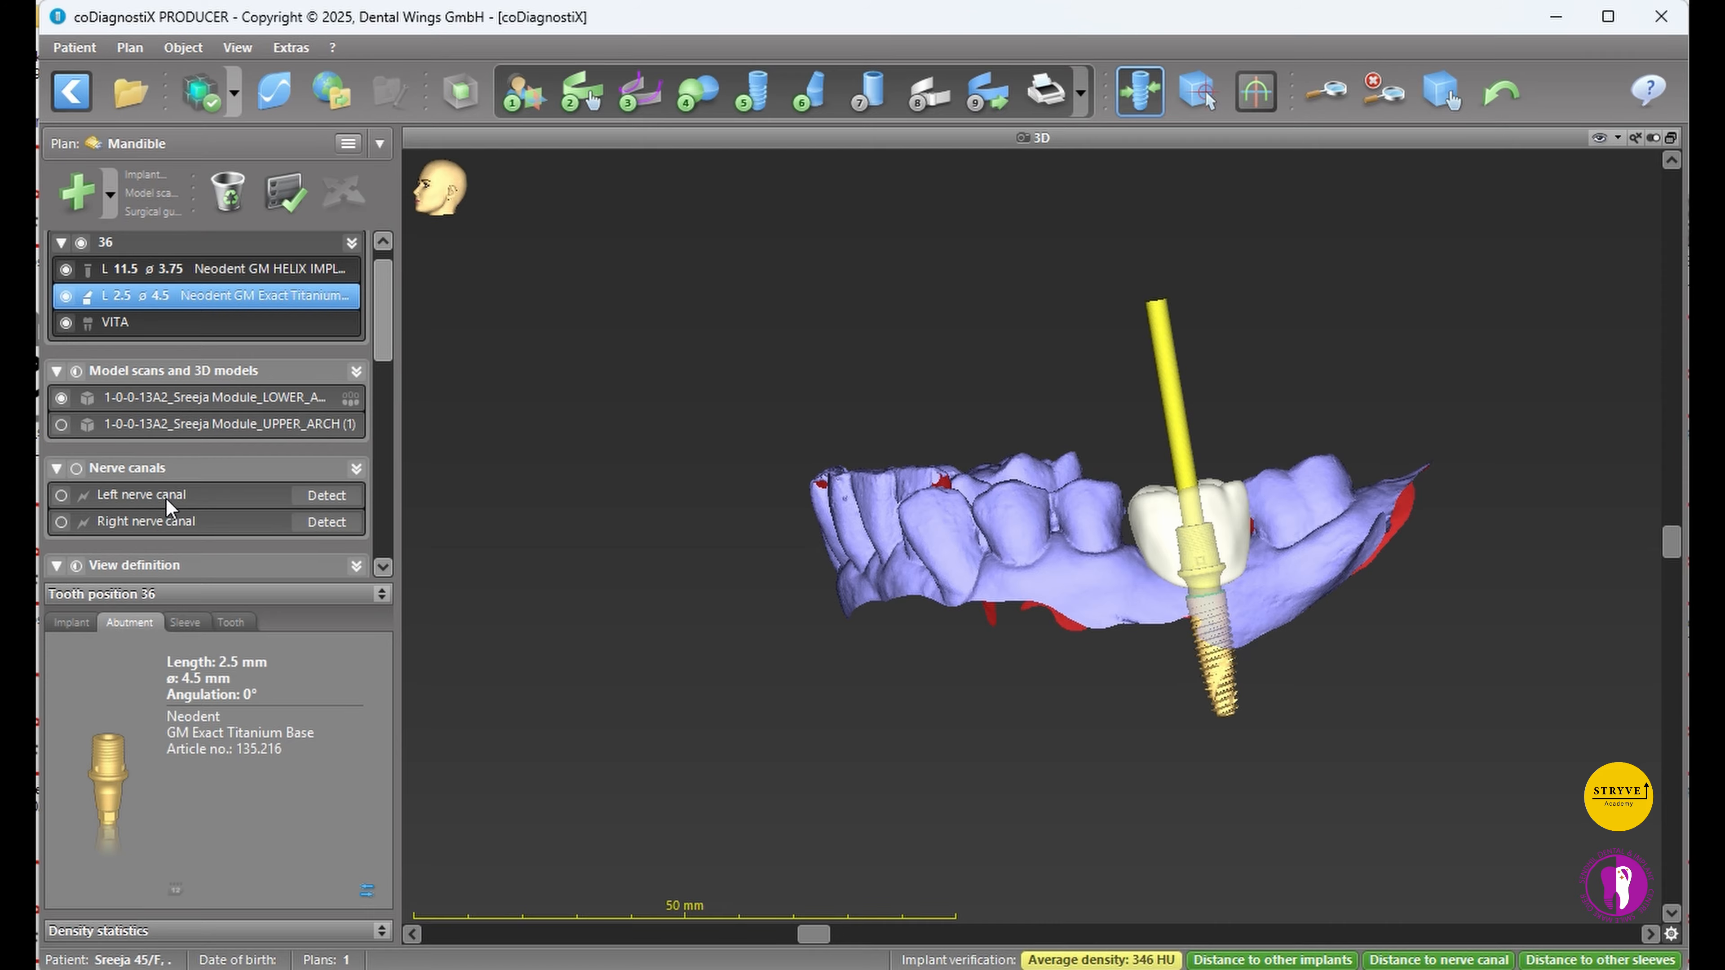
scroll(170, 508, down, 10)
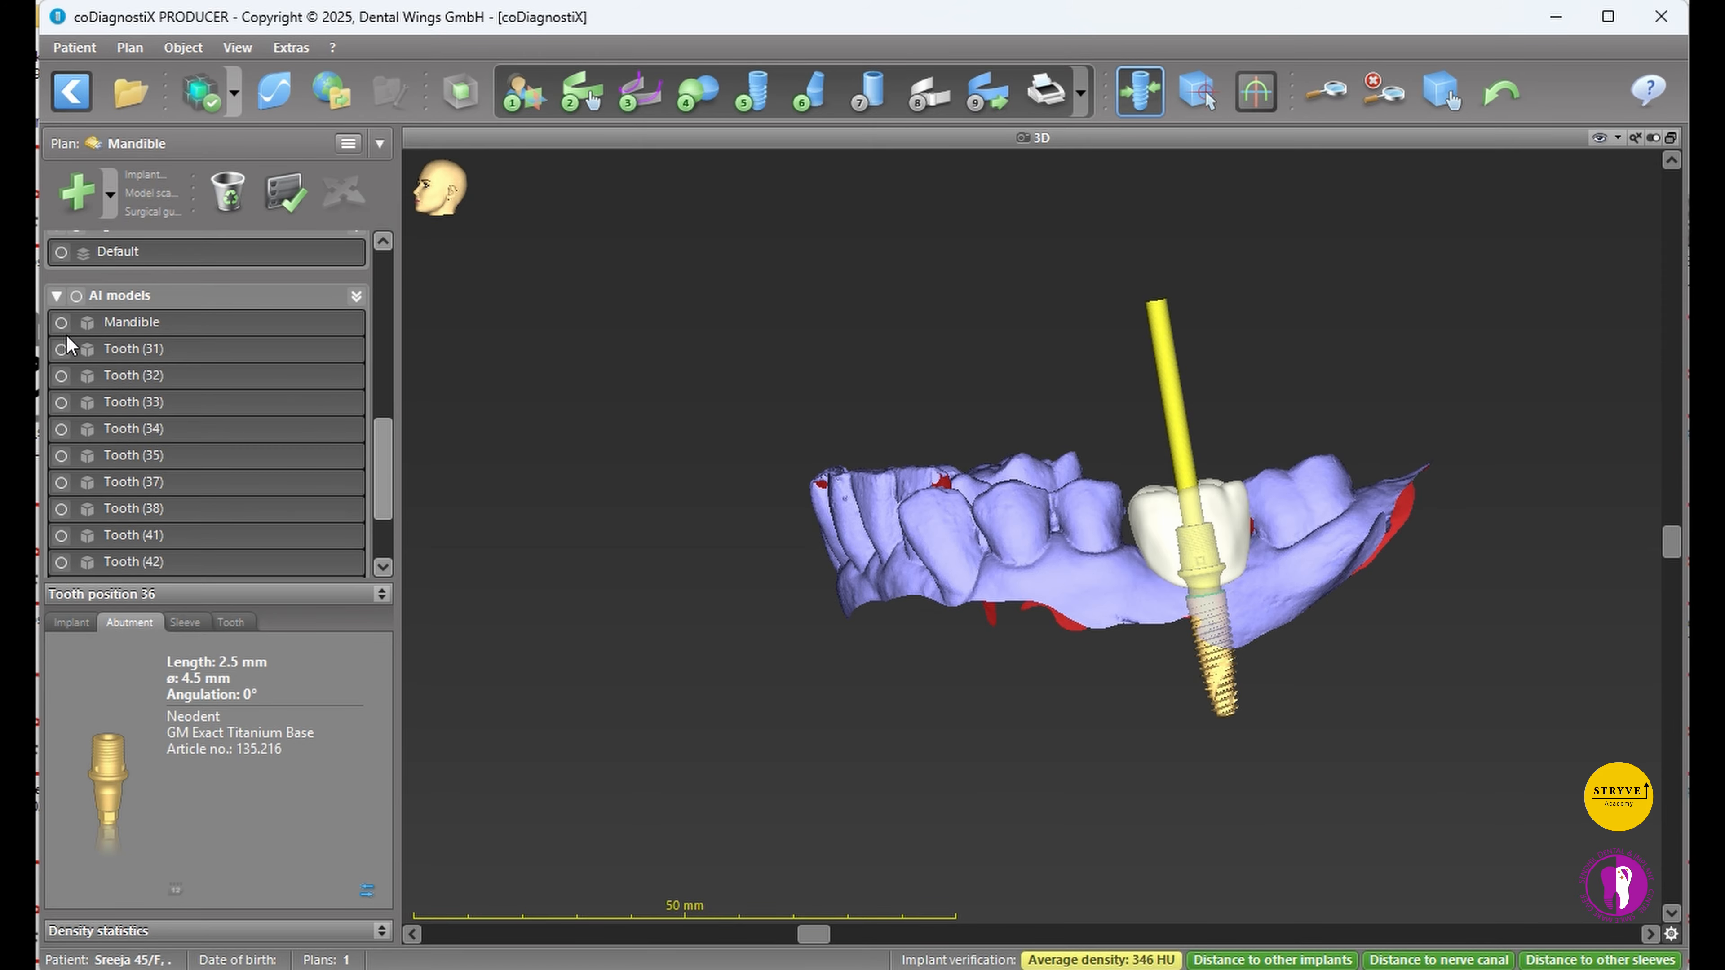
scroll(71, 344, up, 10)
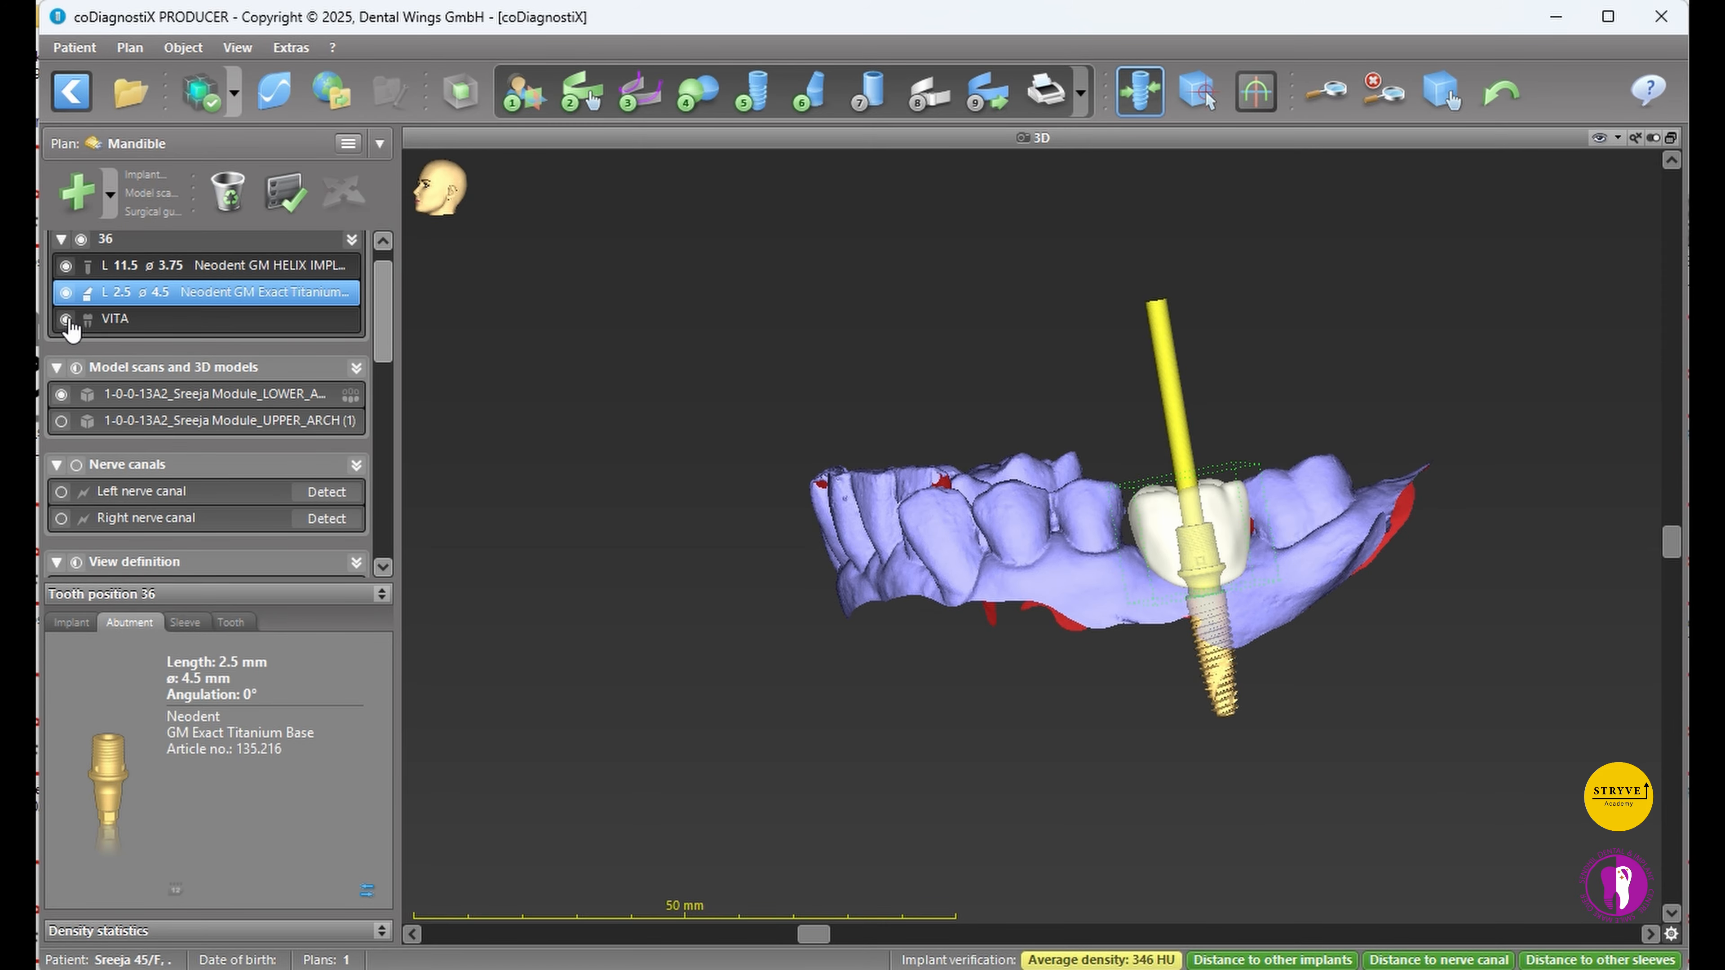
click(61, 422)
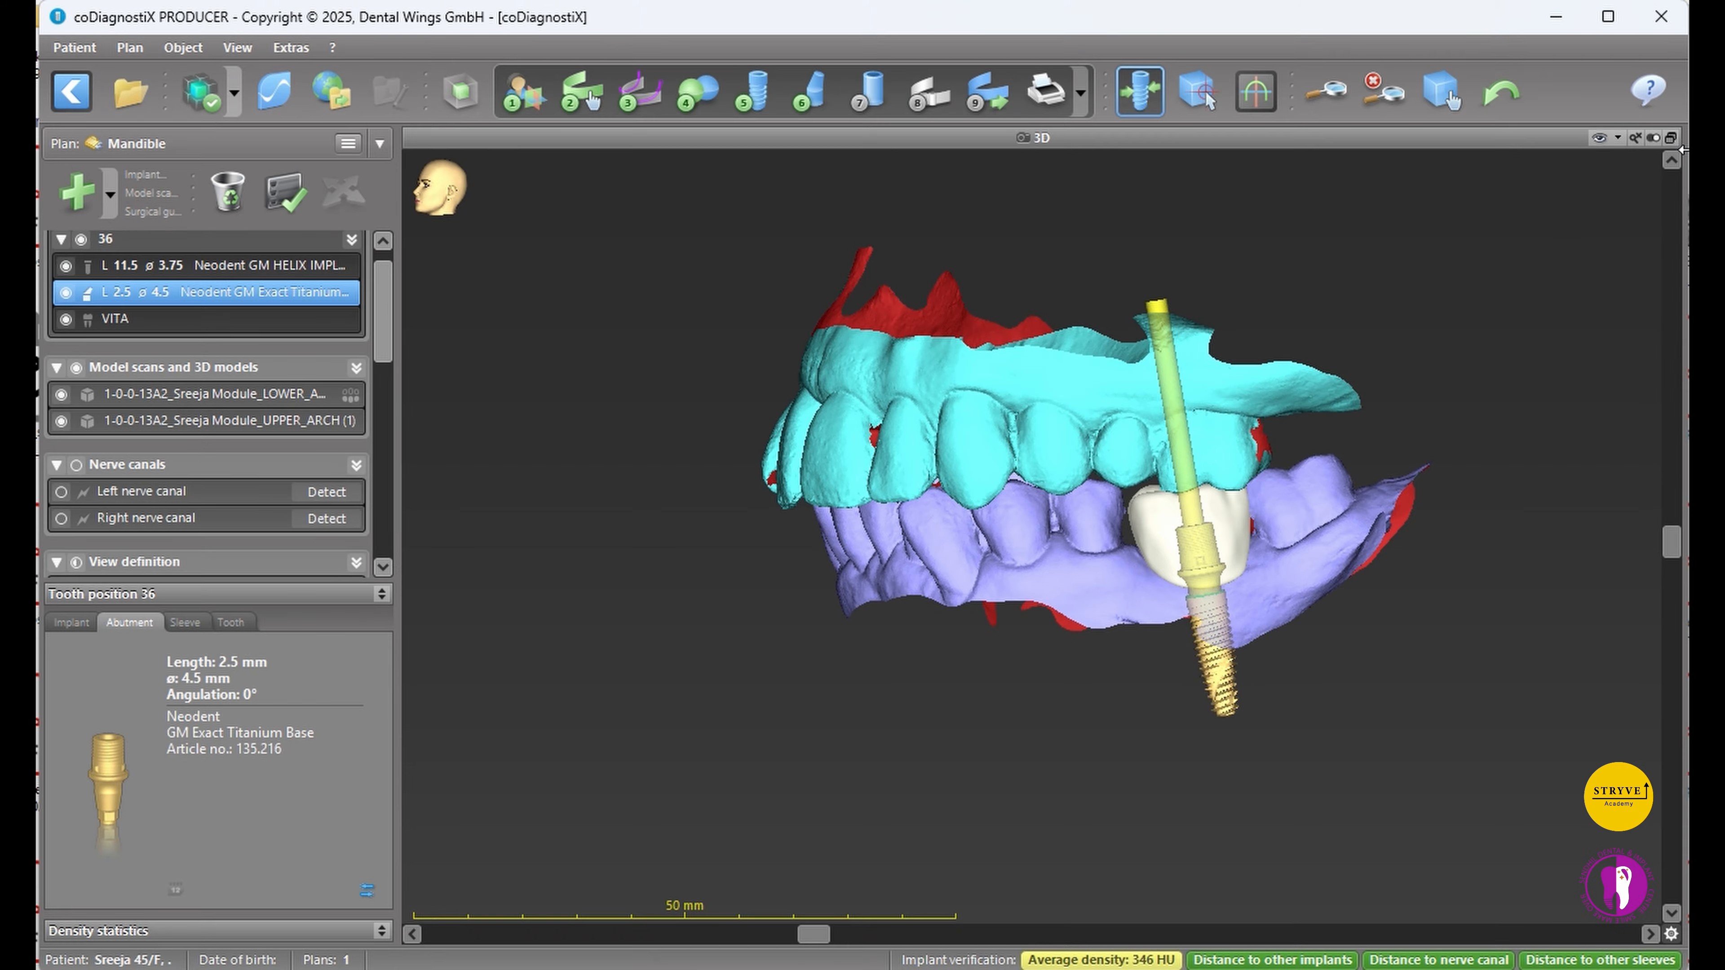
- On the maximised cross-sectional view, lower the implant about 0.4 mm and tilt it slightly so its apex moves towards the vestibular side
click(1672, 139)
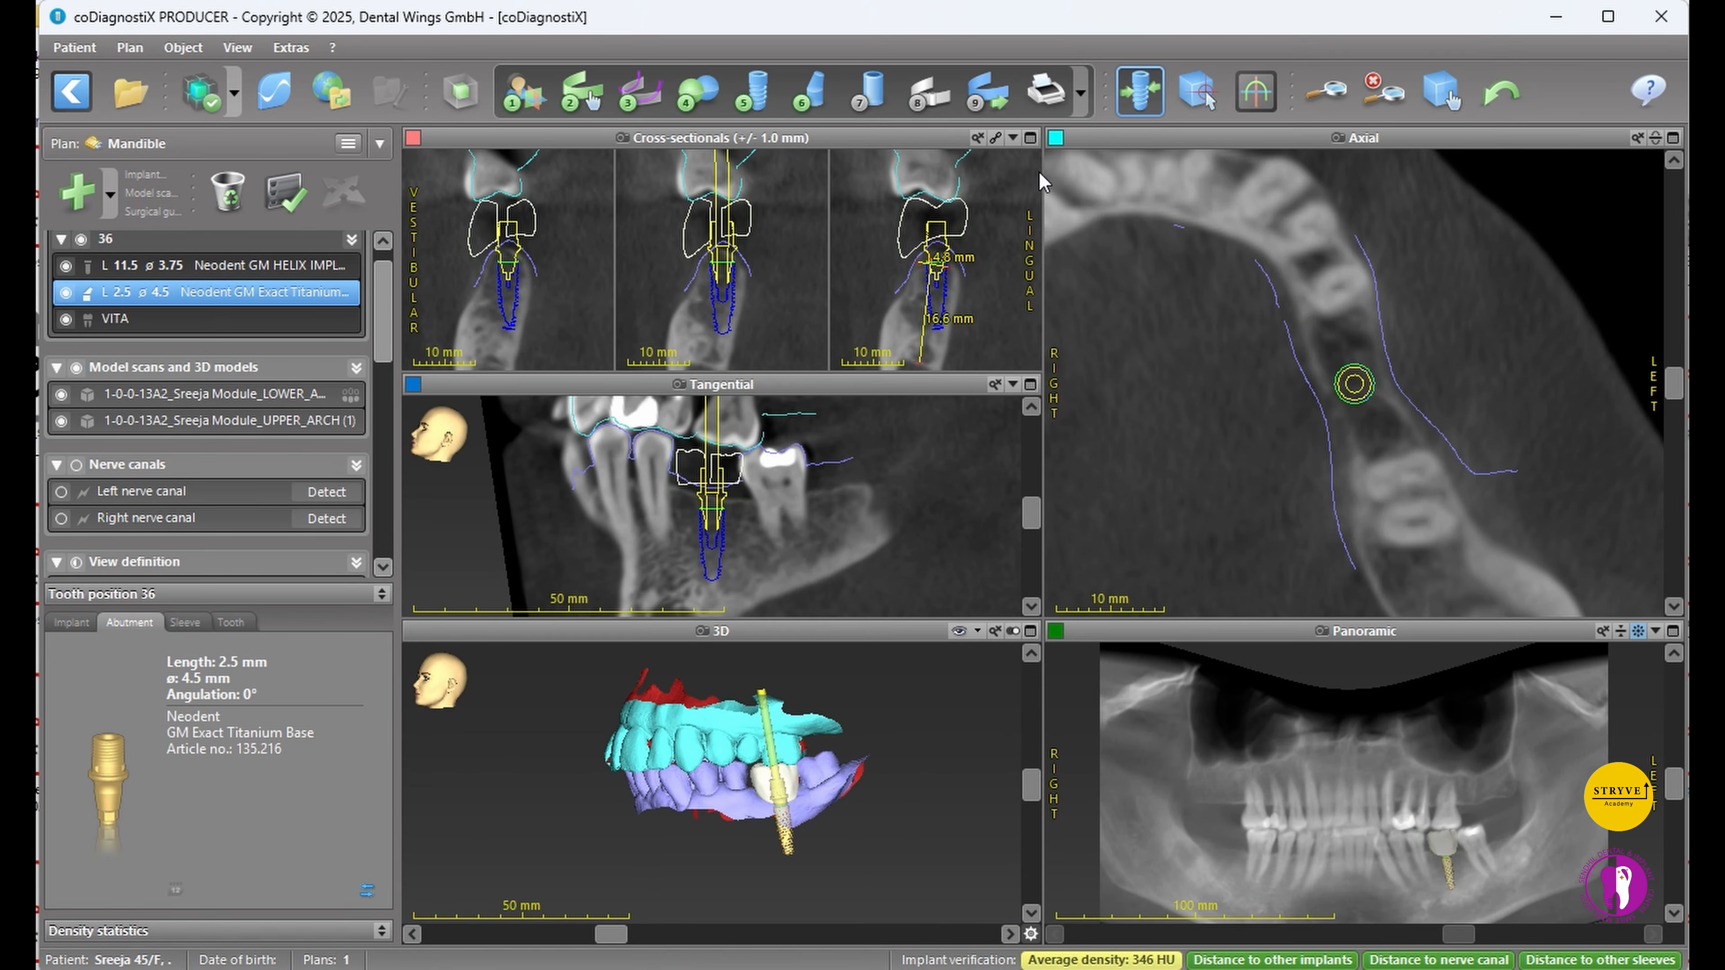
click(1030, 138)
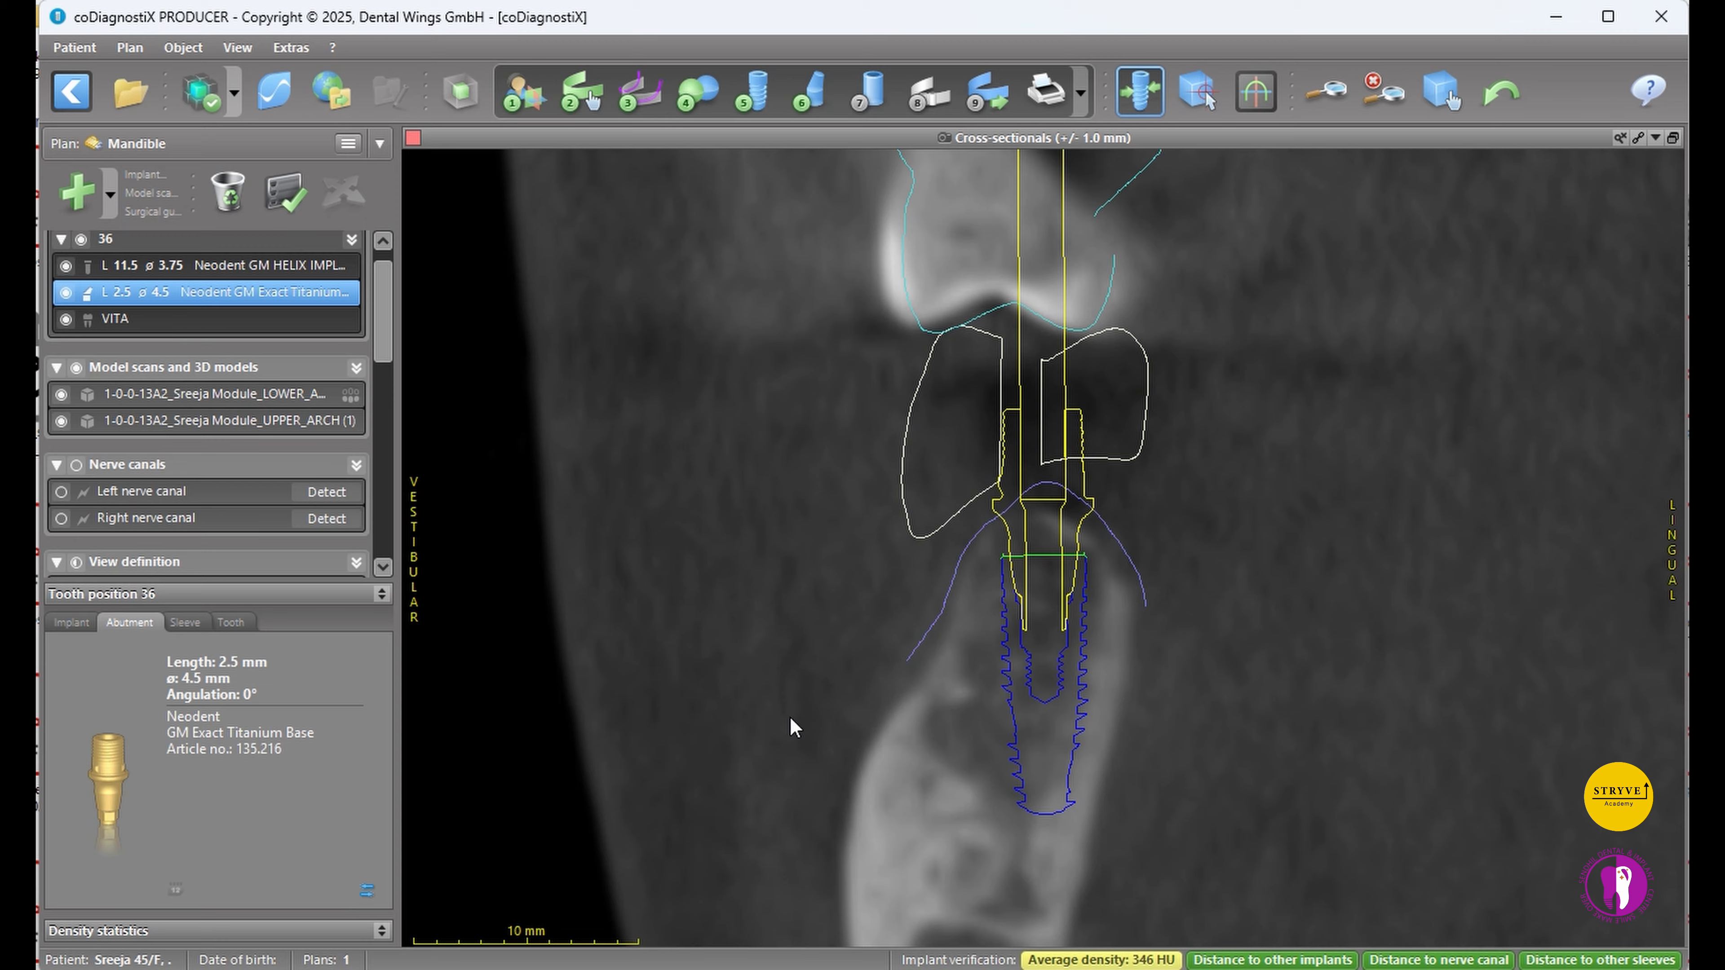
click(1058, 641)
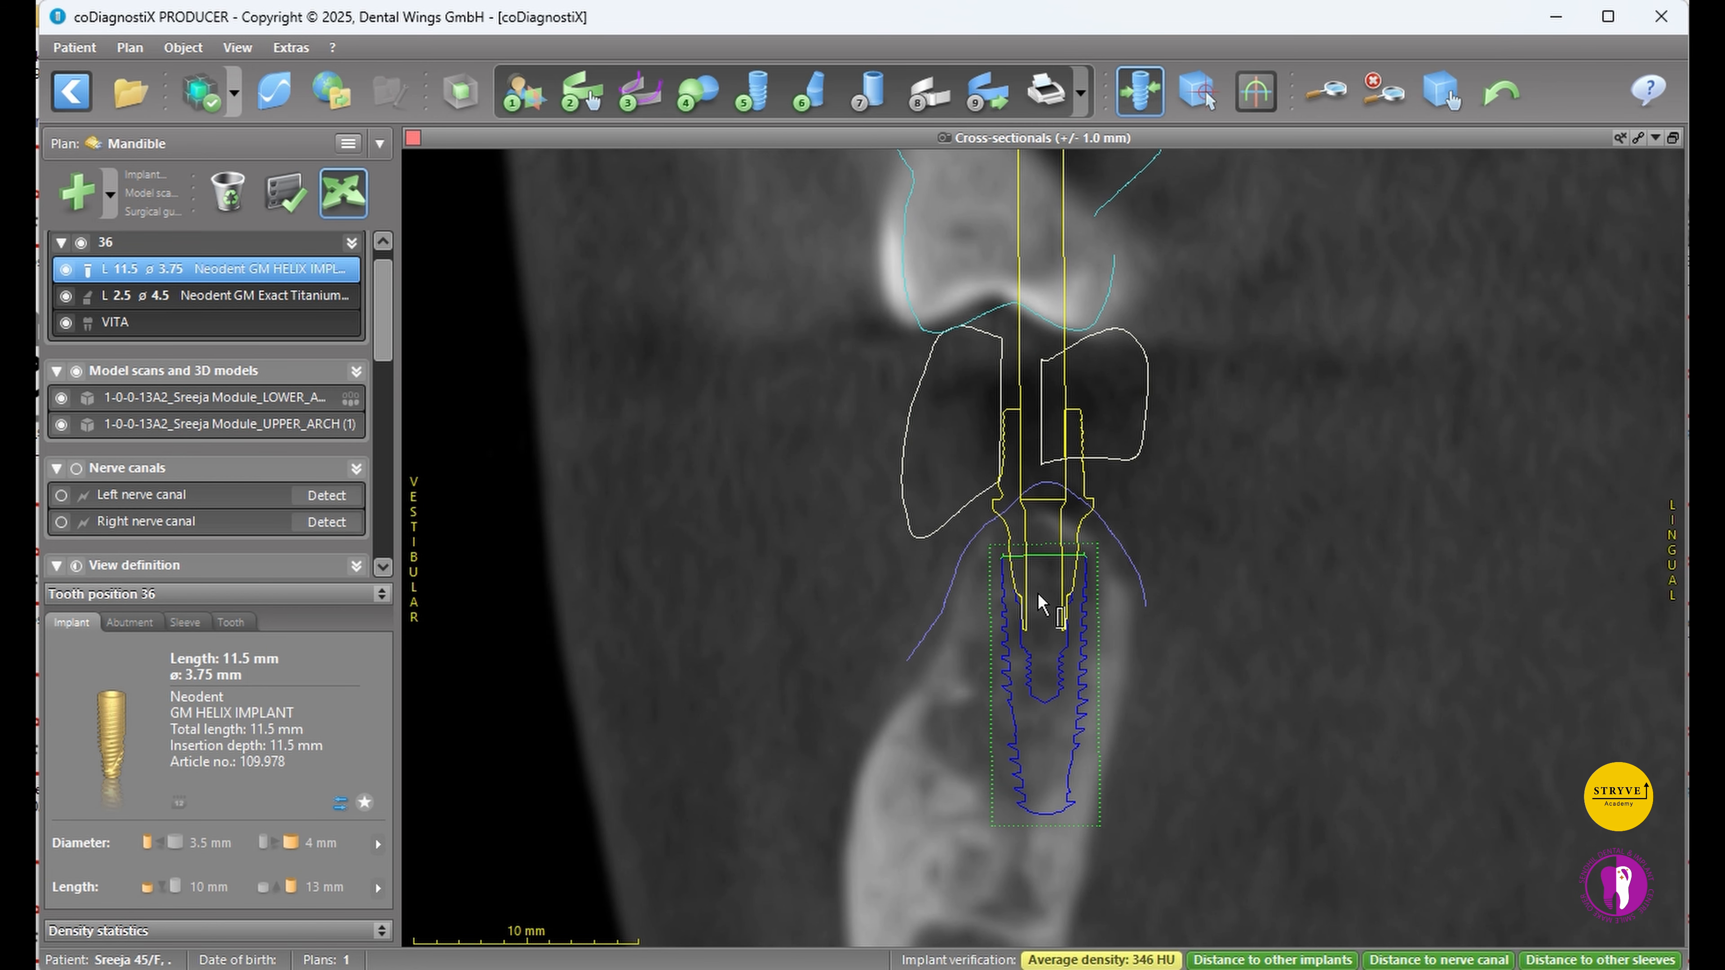
drag(1038, 594, 1039, 604)
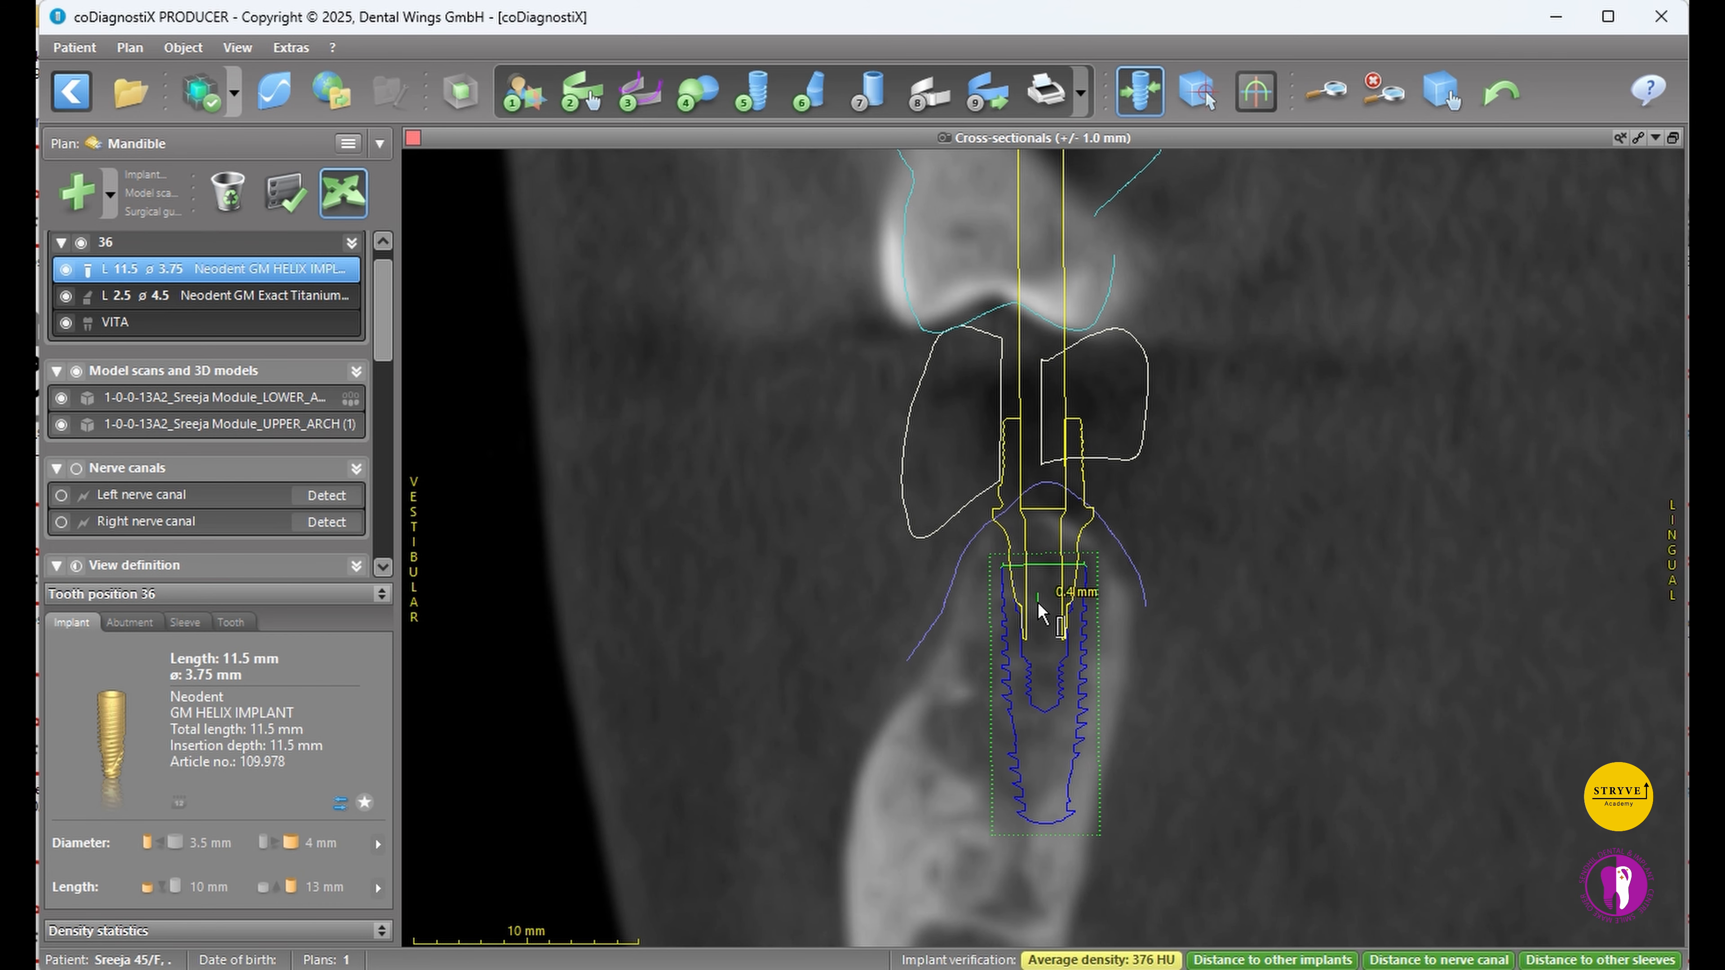
drag(1042, 267, 1049, 266)
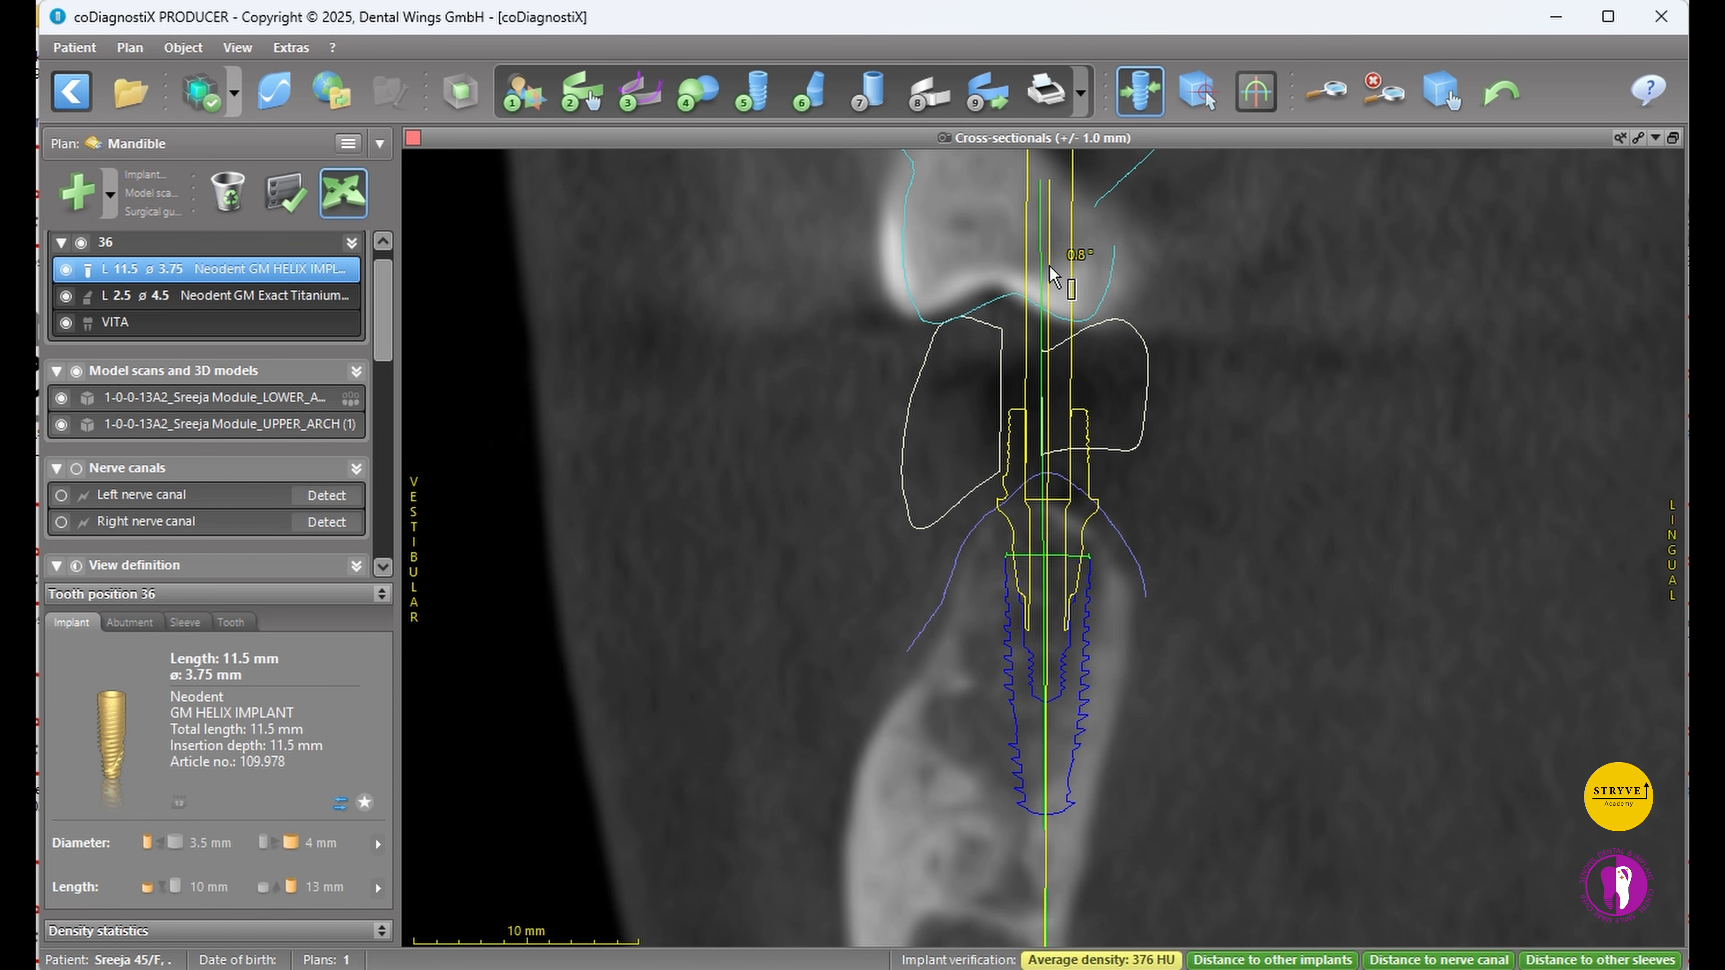
drag(1039, 843, 1024, 820)
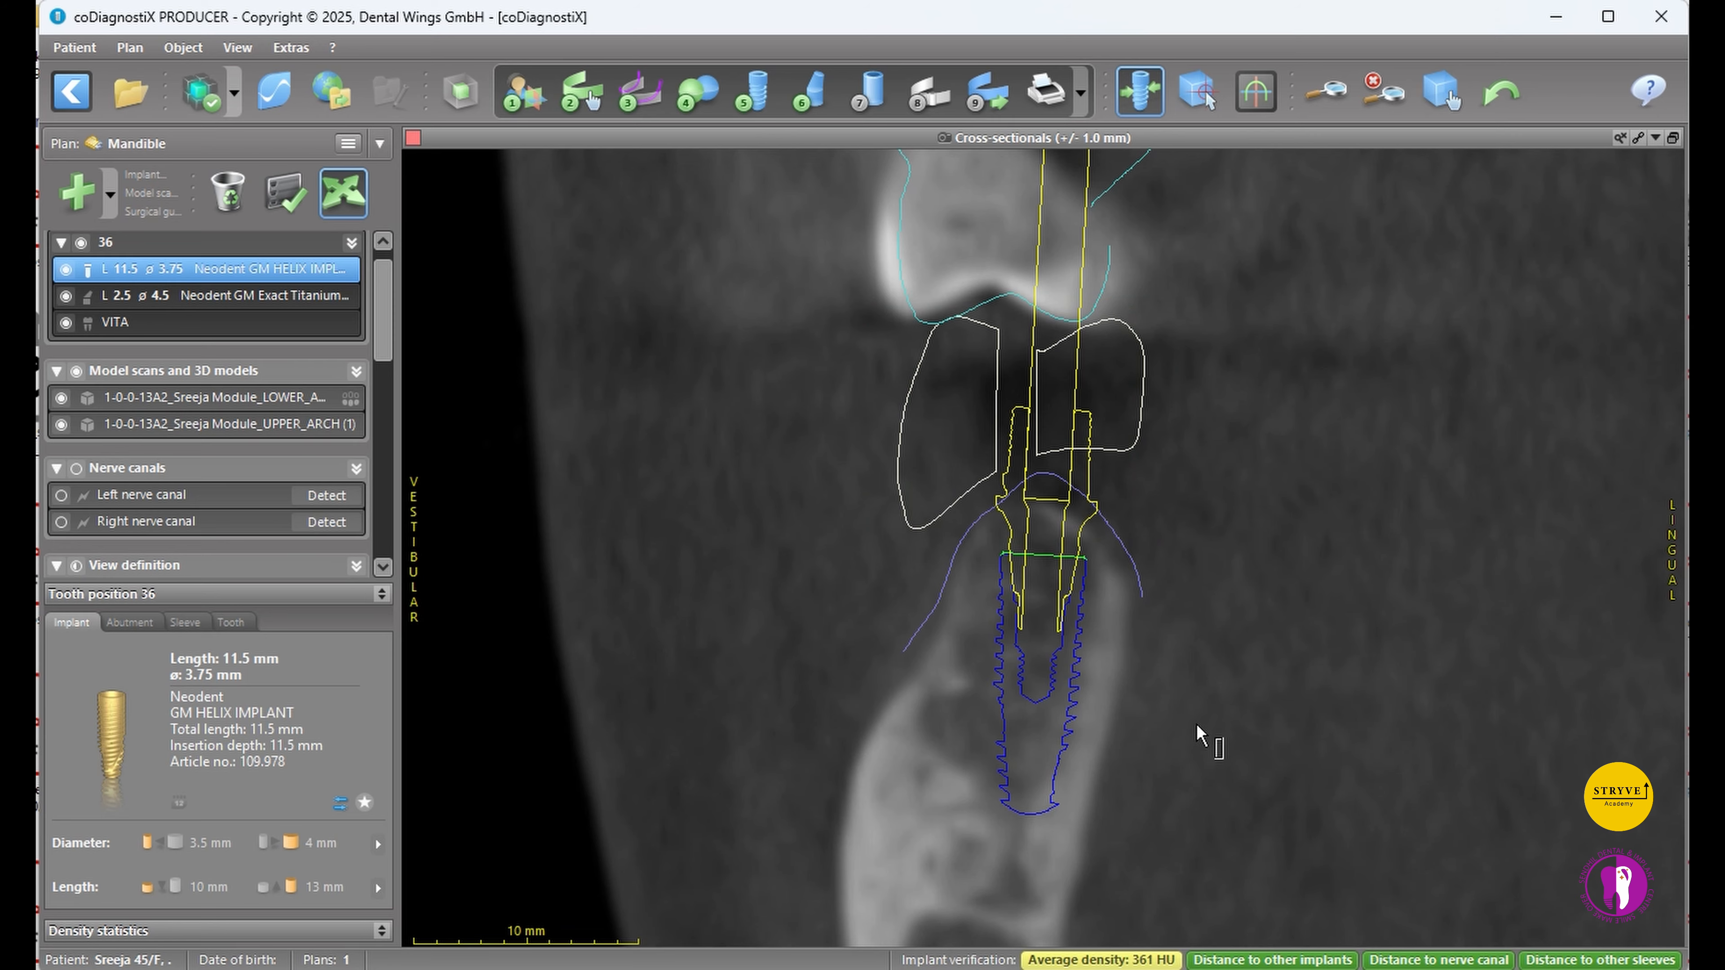
click(1016, 529)
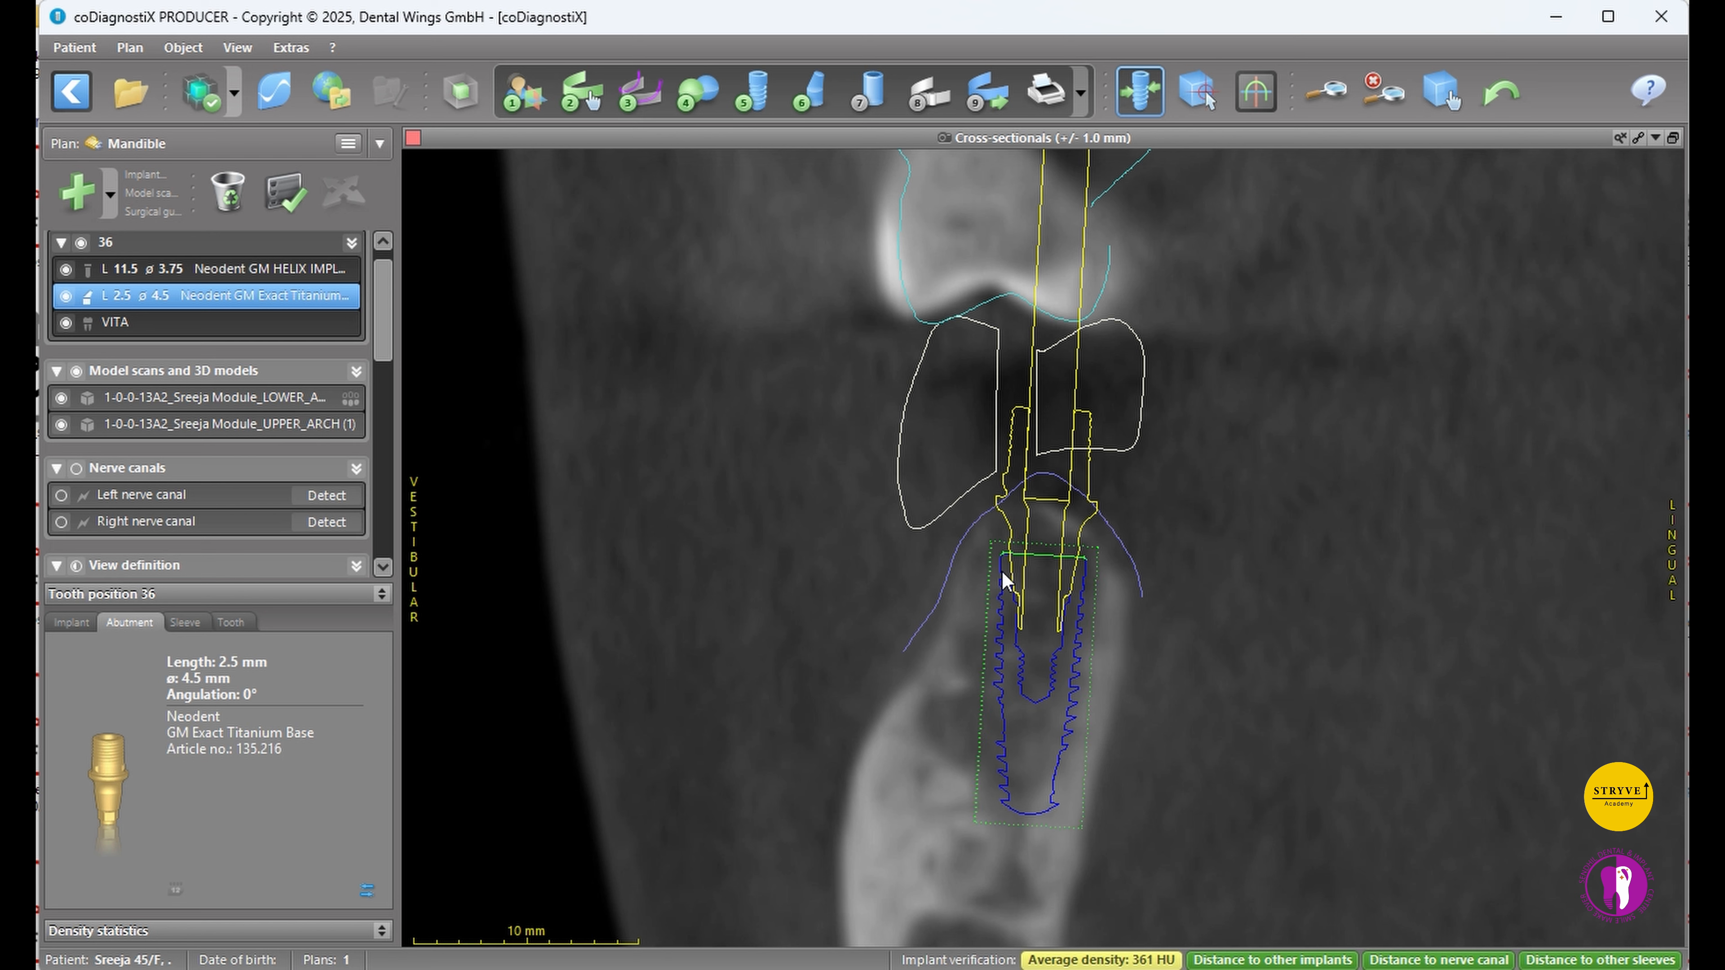
click(1024, 618)
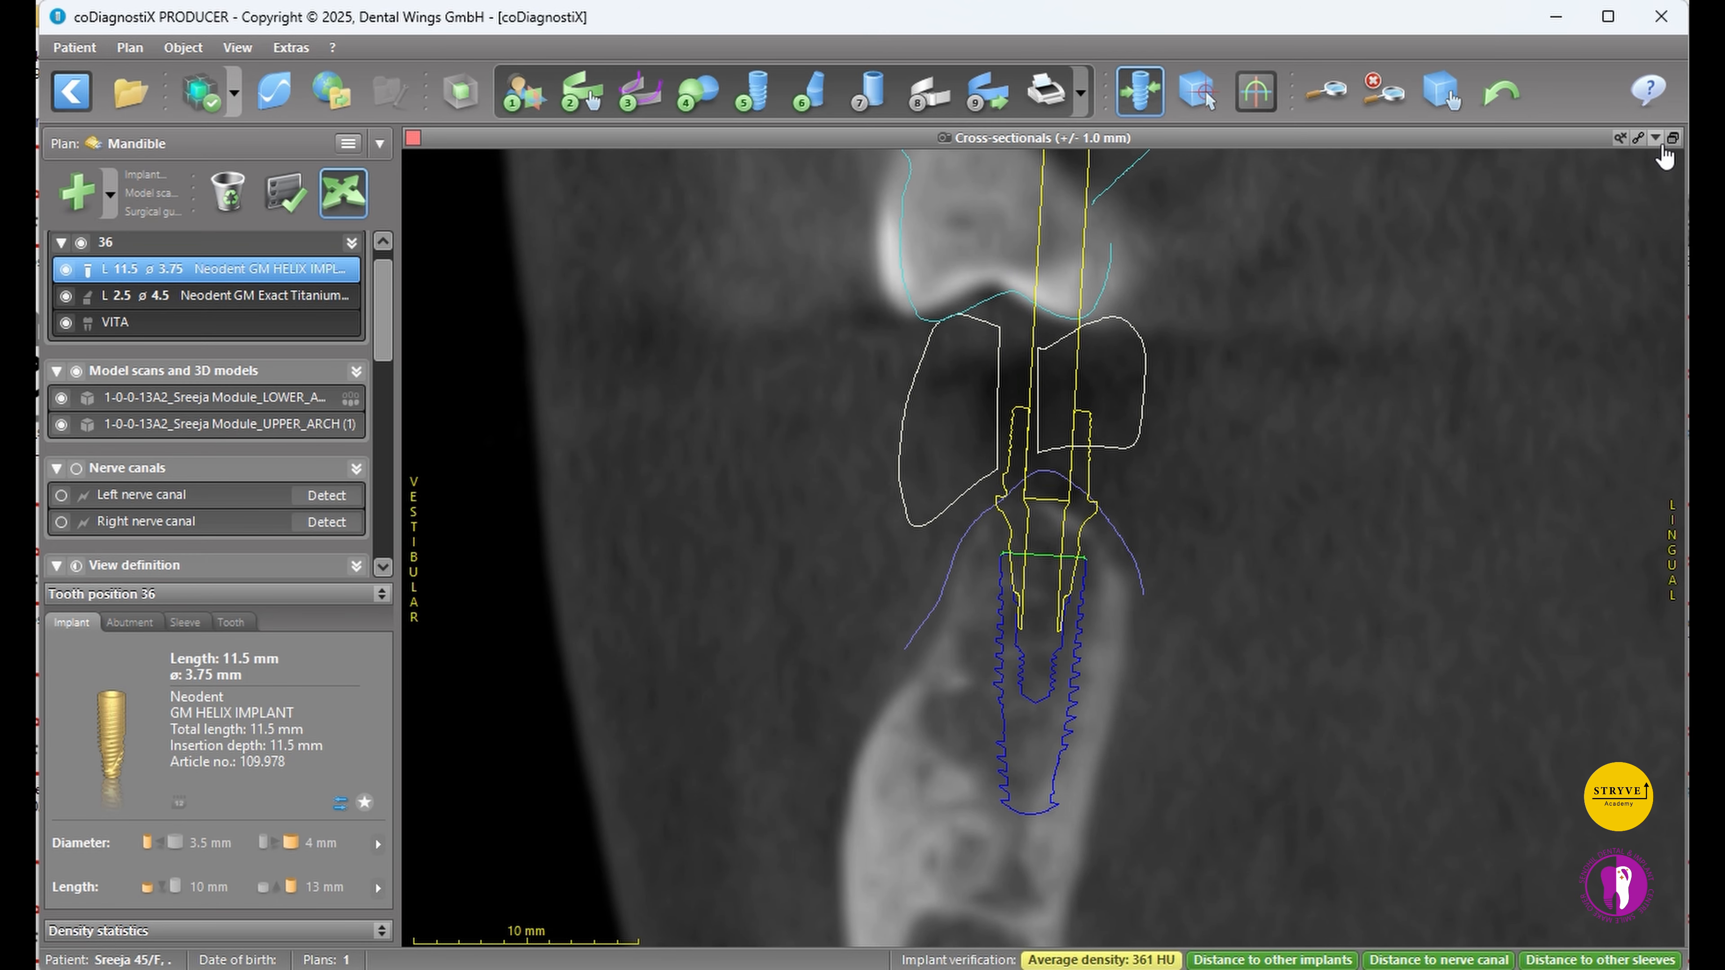
drag(1085, 197, 1068, 192)
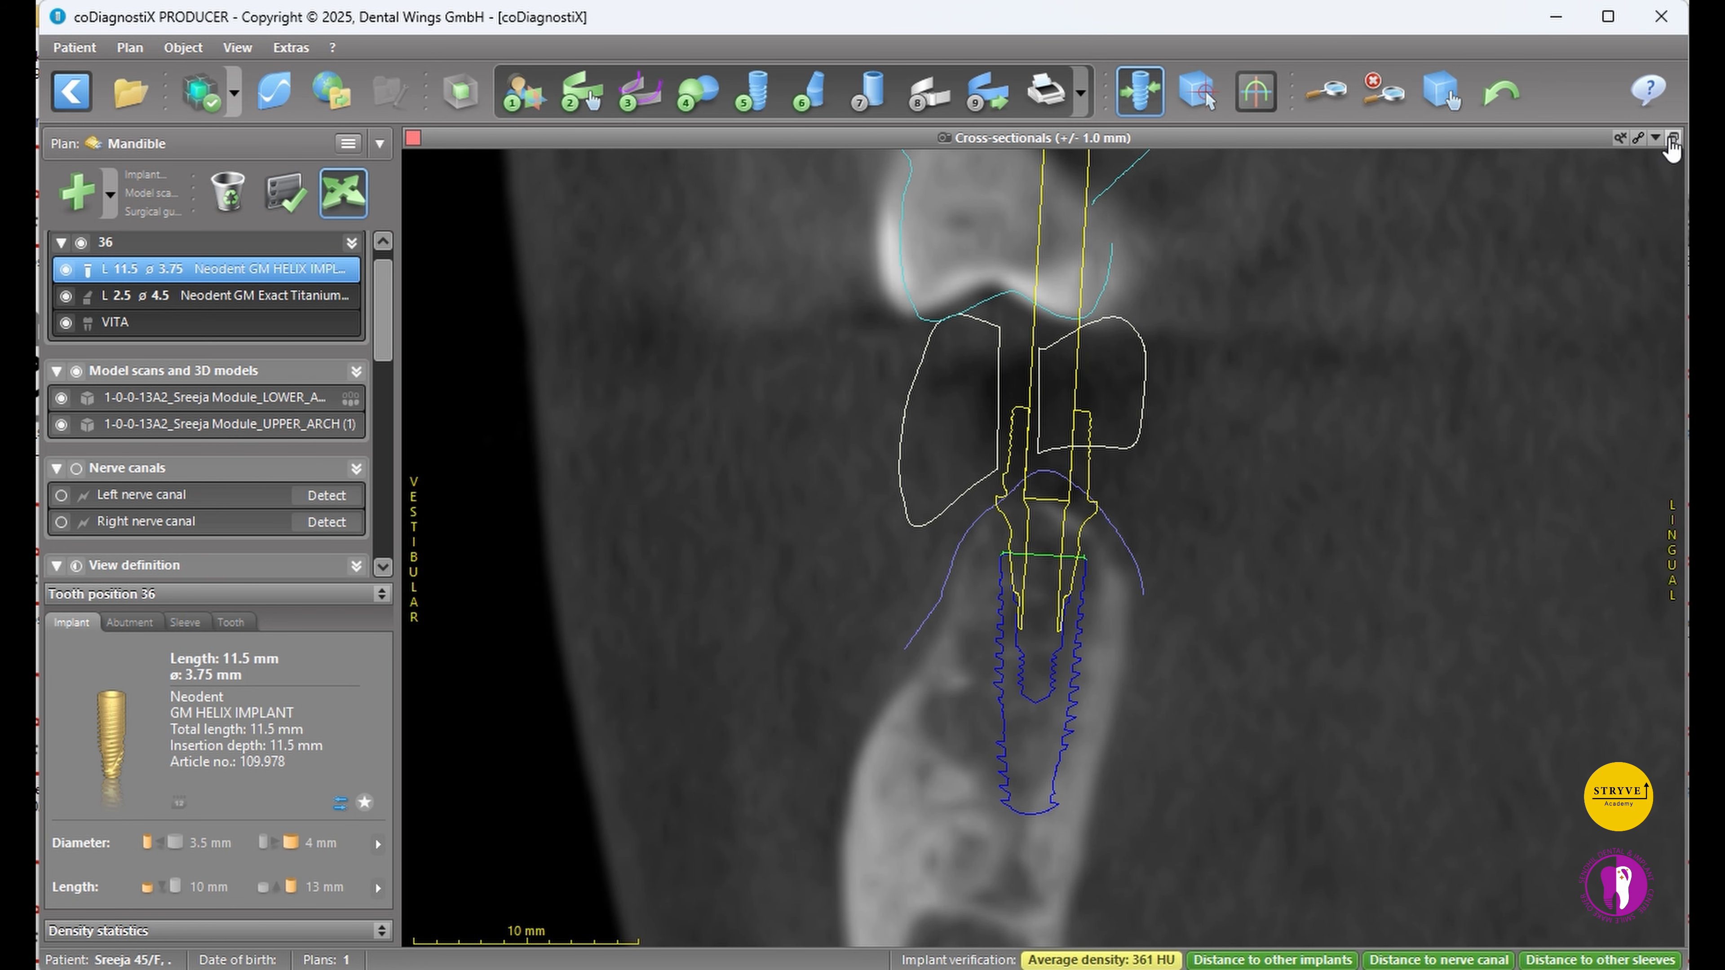
- Hide the VITA tooth and the UPPER_ARCH (1) scan, keep the lower arch scan shown, and maximise the 3D view
click(1672, 139)
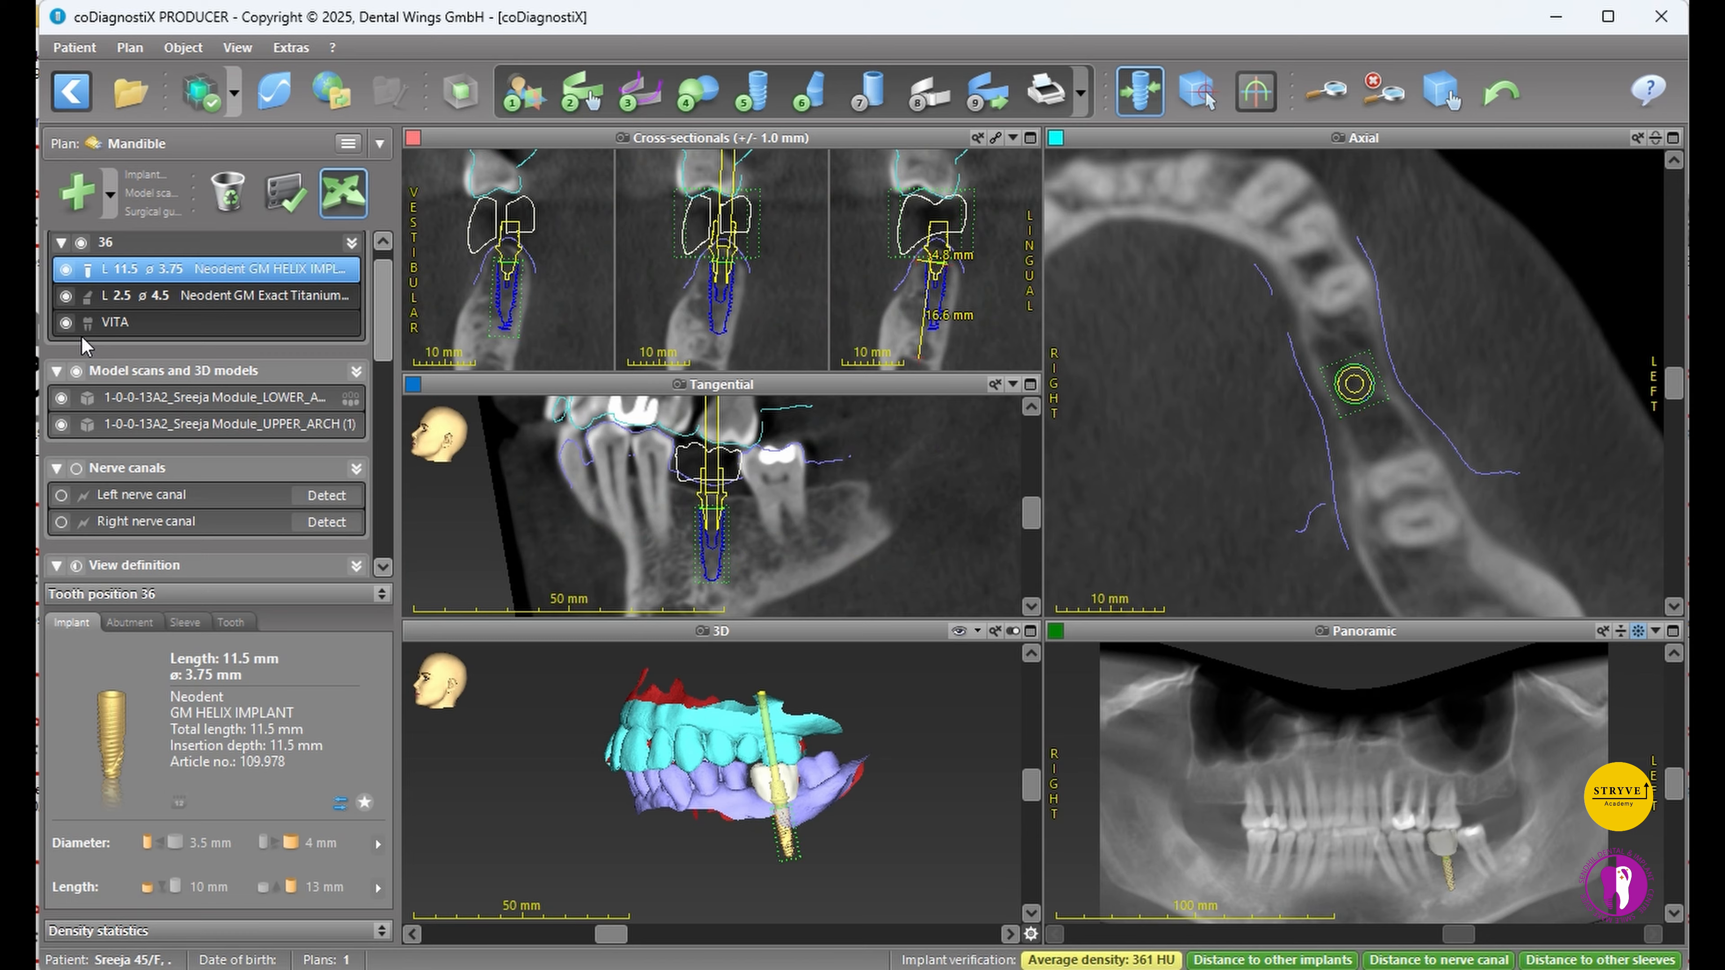
click(66, 324)
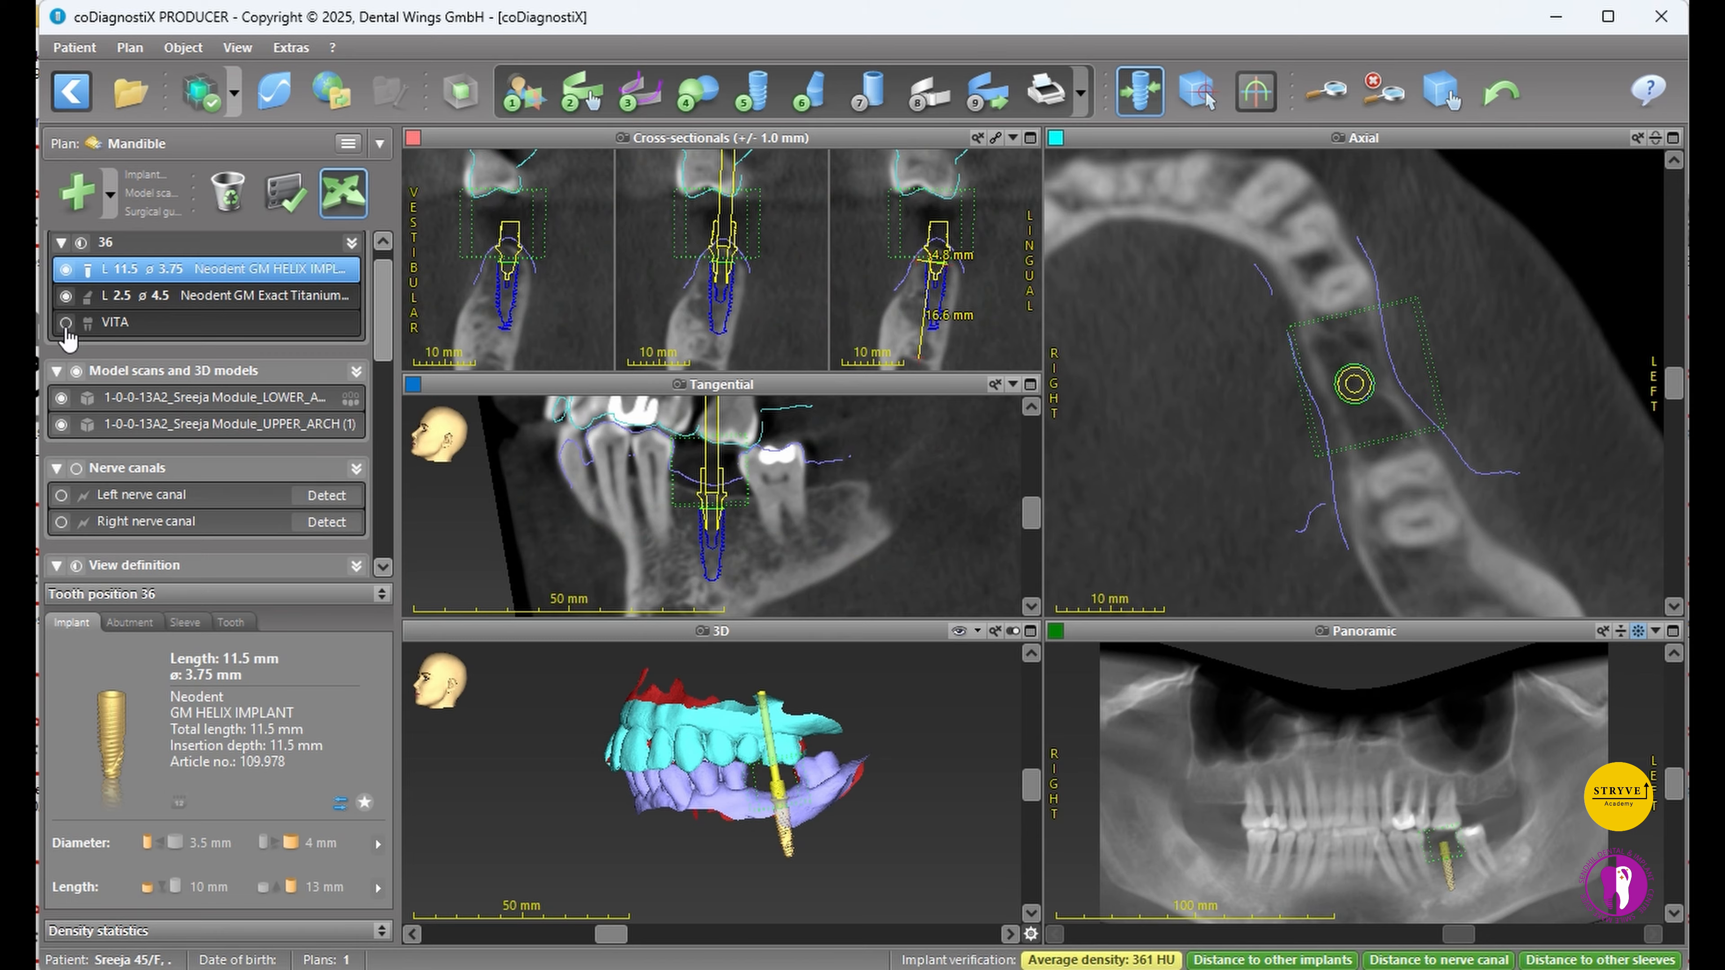
click(61, 399)
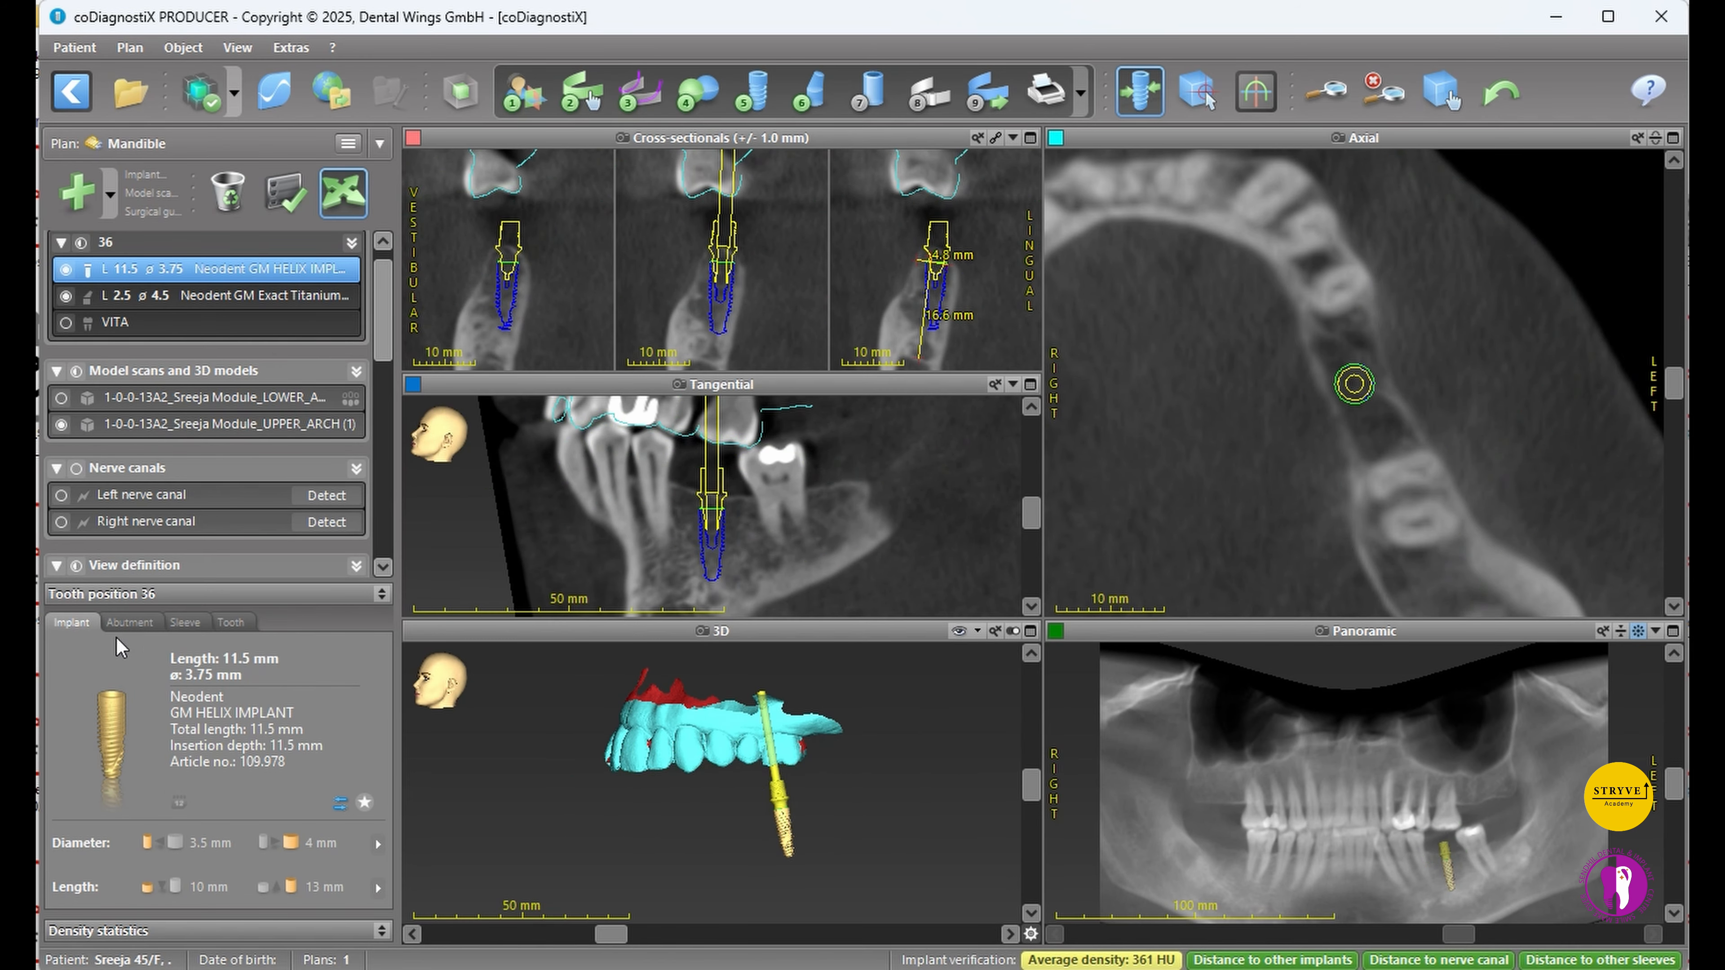
click(61, 398)
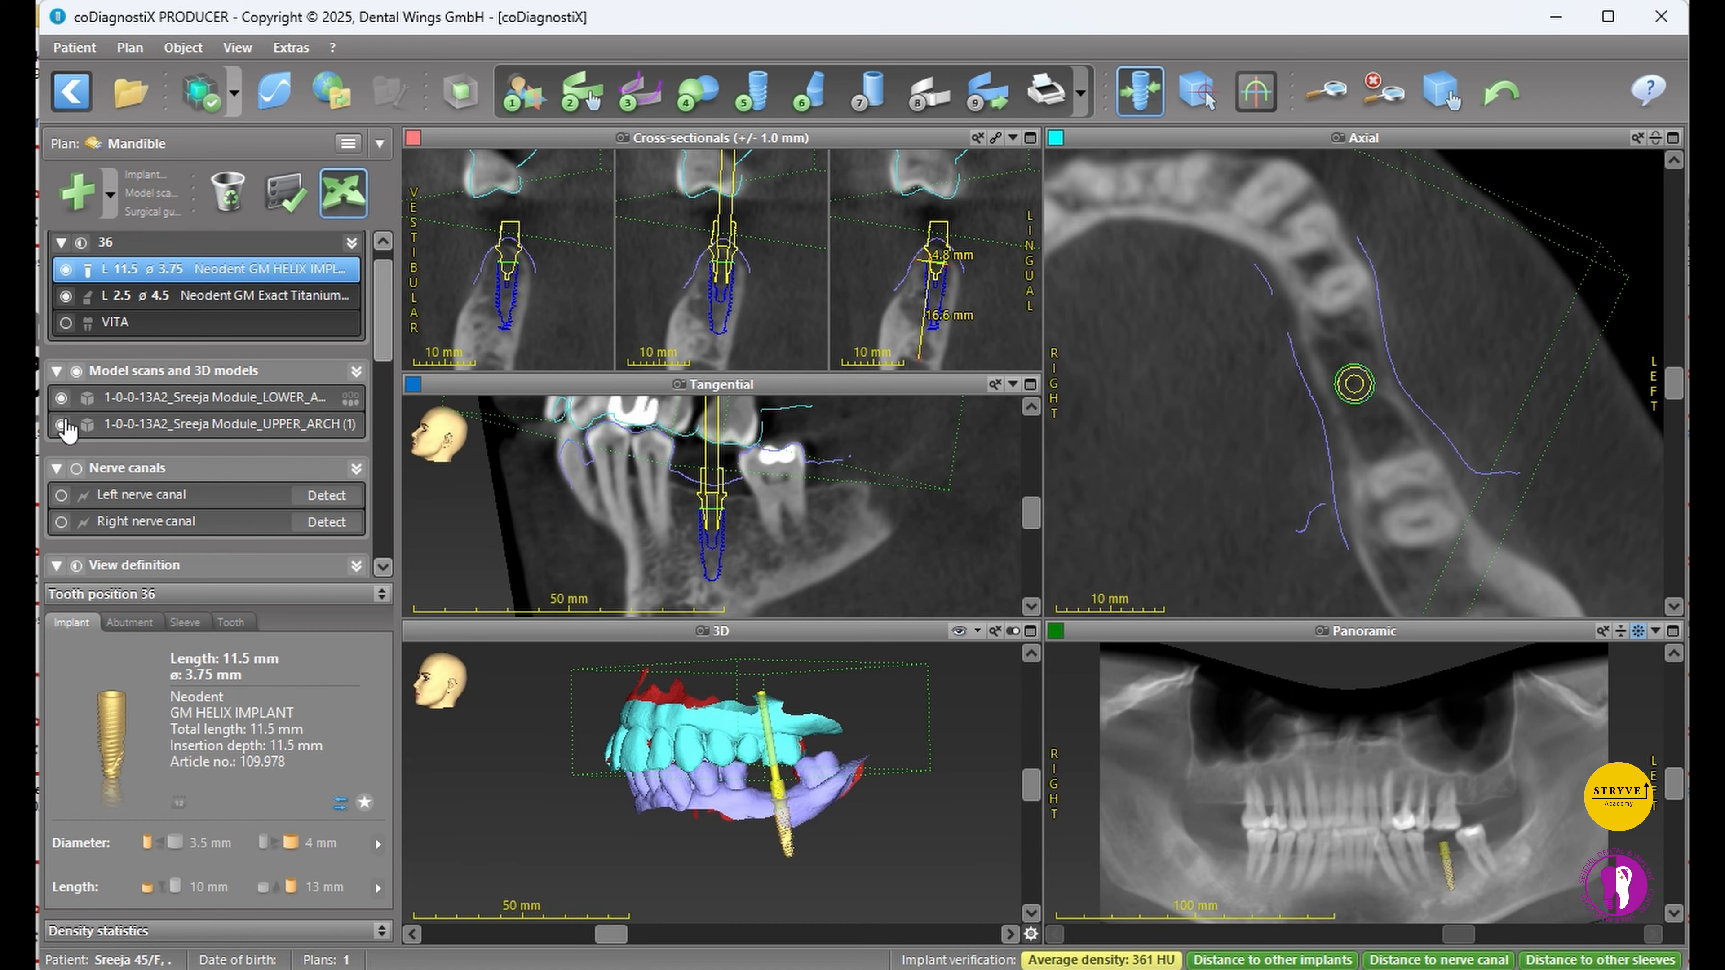
click(61, 425)
click(1030, 630)
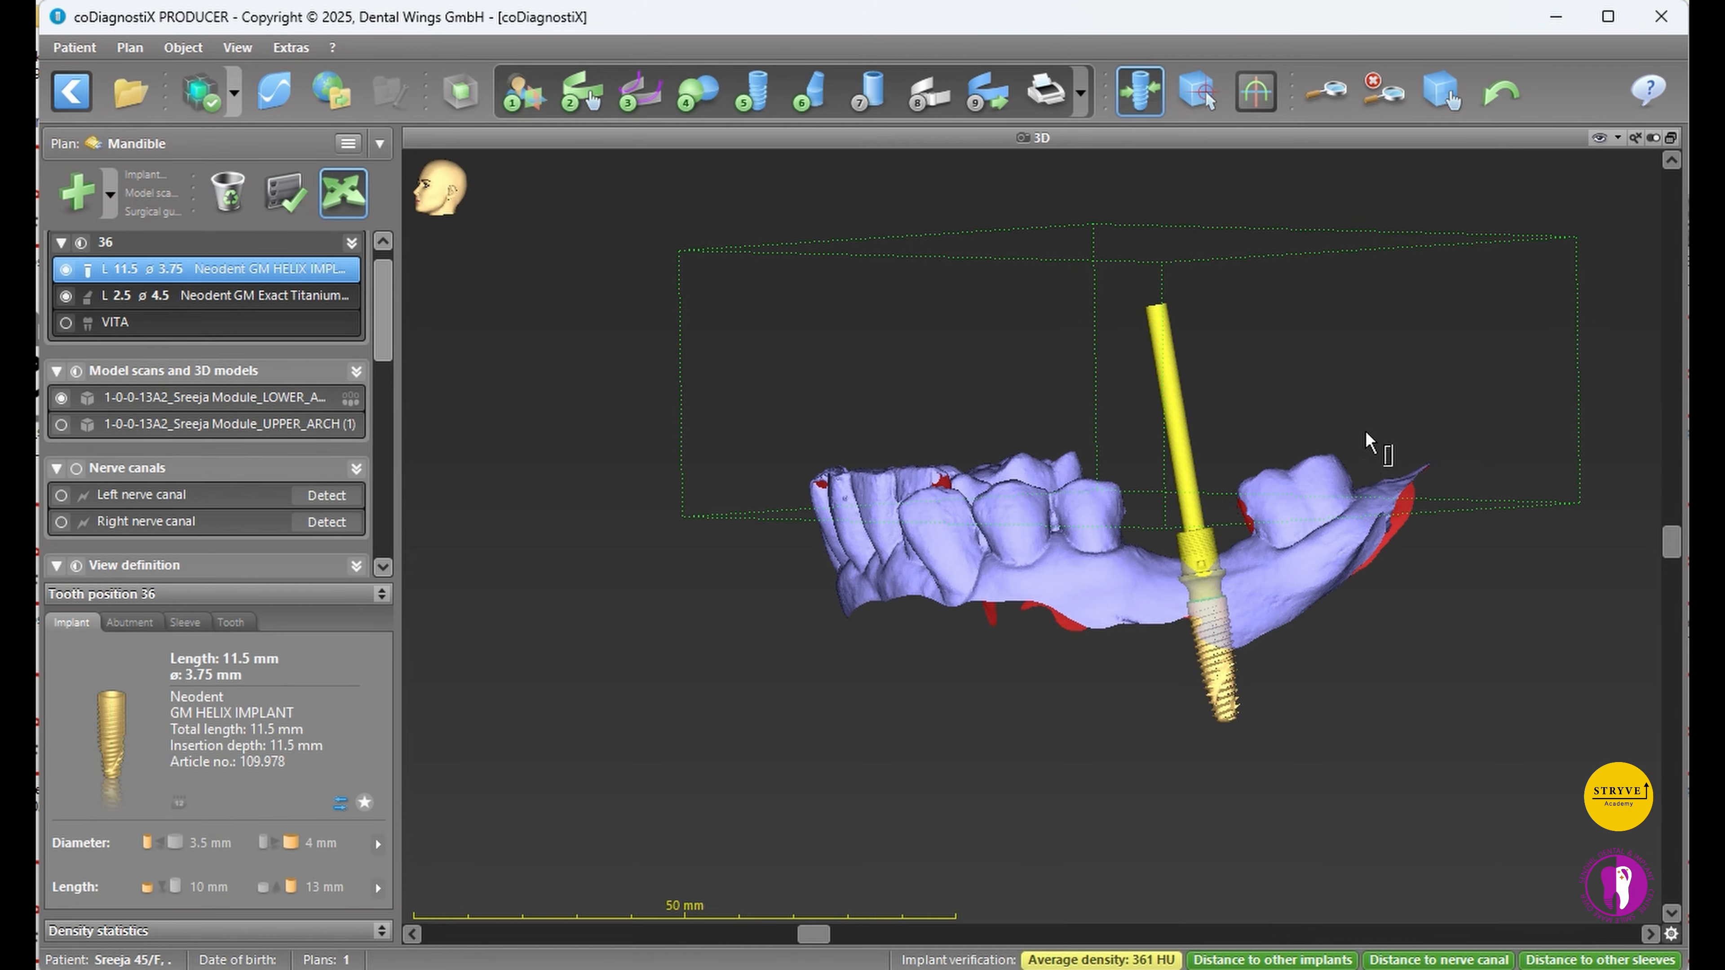
- Add the Neodent Regular Guided GM sleeve, article 125.136, length 4 mm and diameter 5.1 mm, at position 36 with a 9 mm offset
mouse_move(1683, 552)
mouse_down()
mouse_move(1671, 822)
mouse_move(1676, 529)
mouse_up()
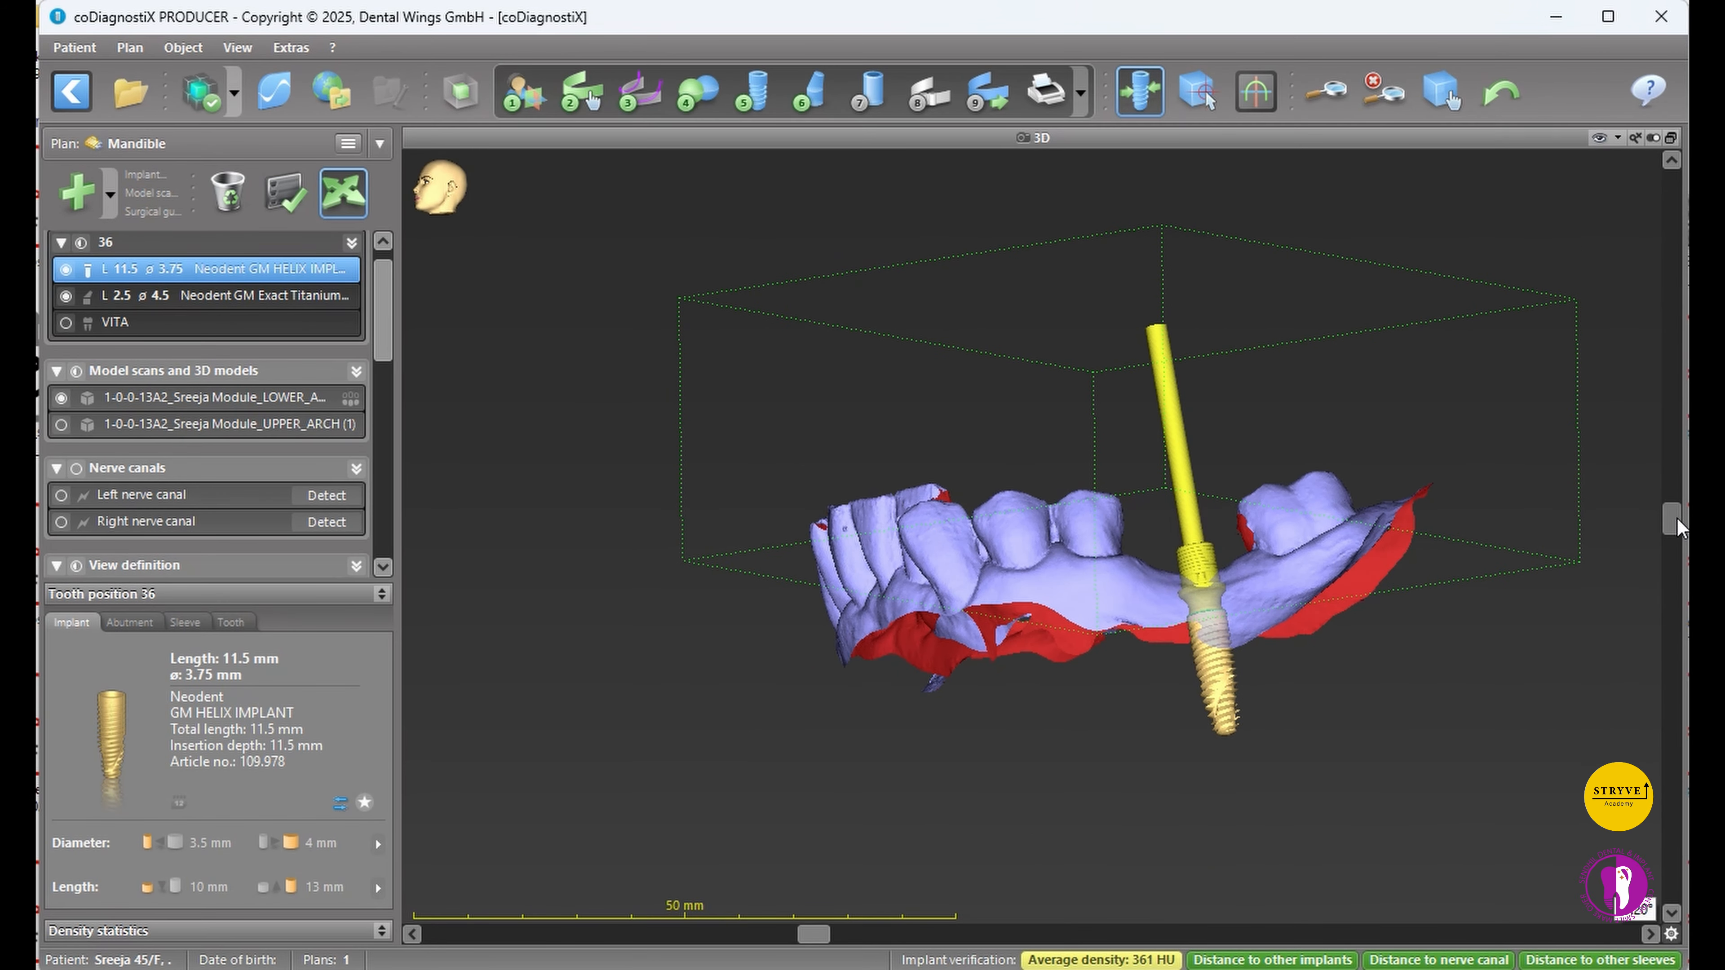
click(871, 91)
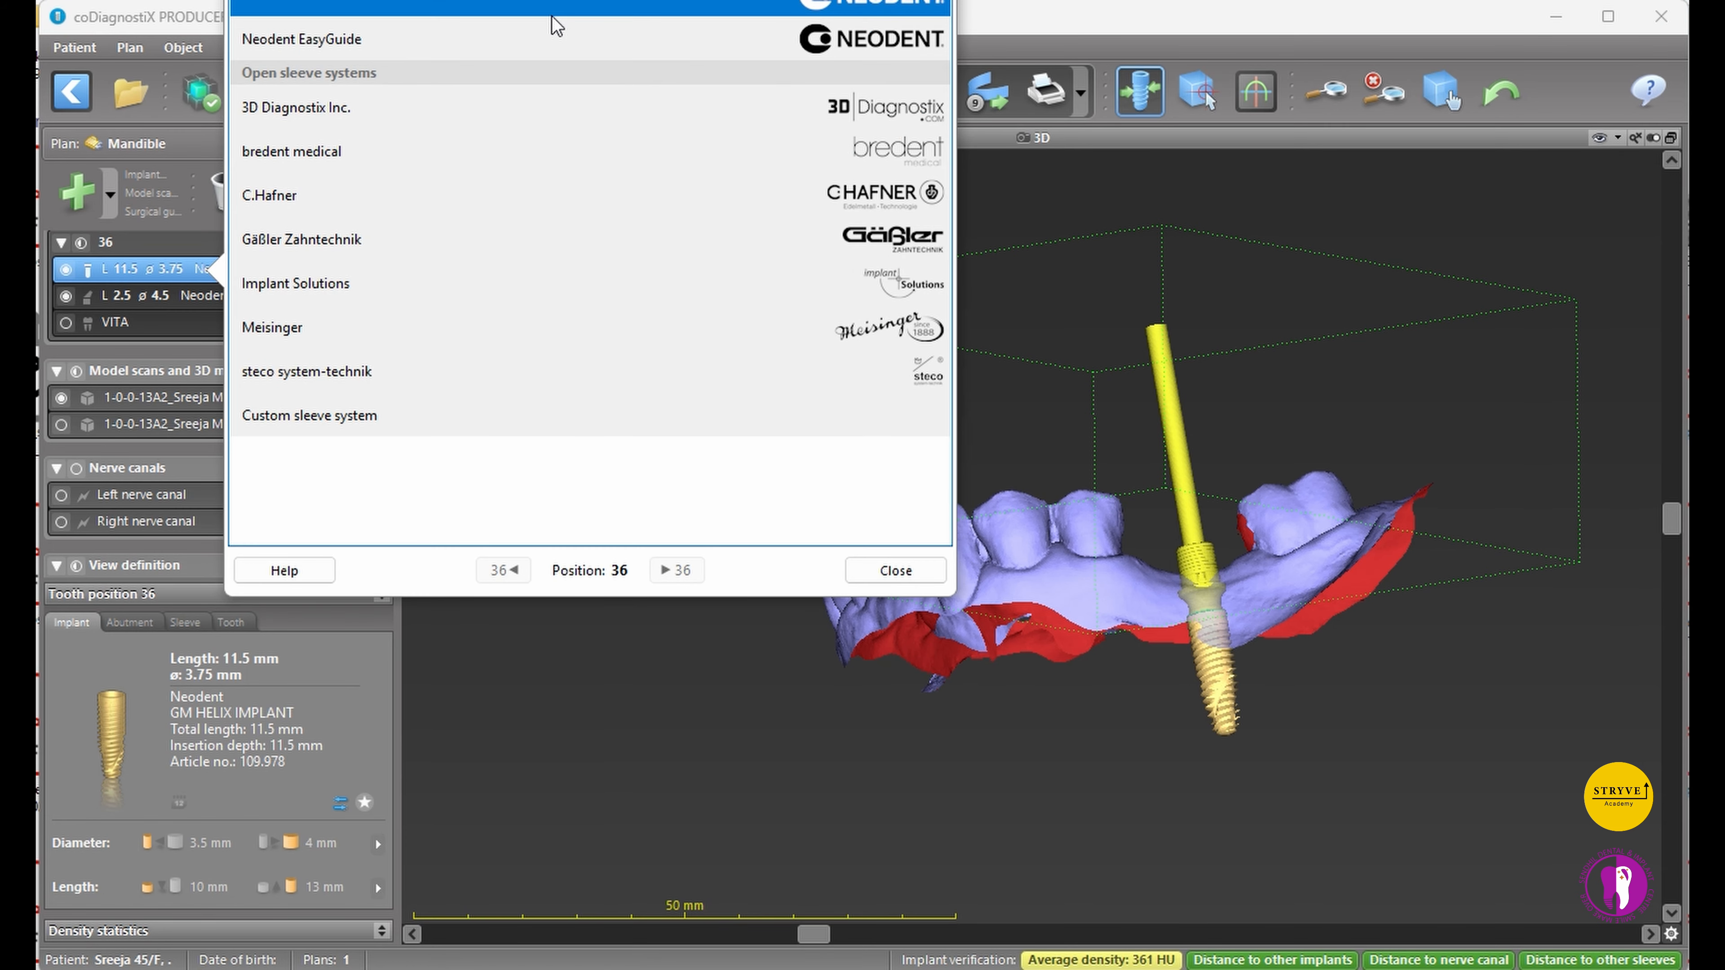
click(556, 12)
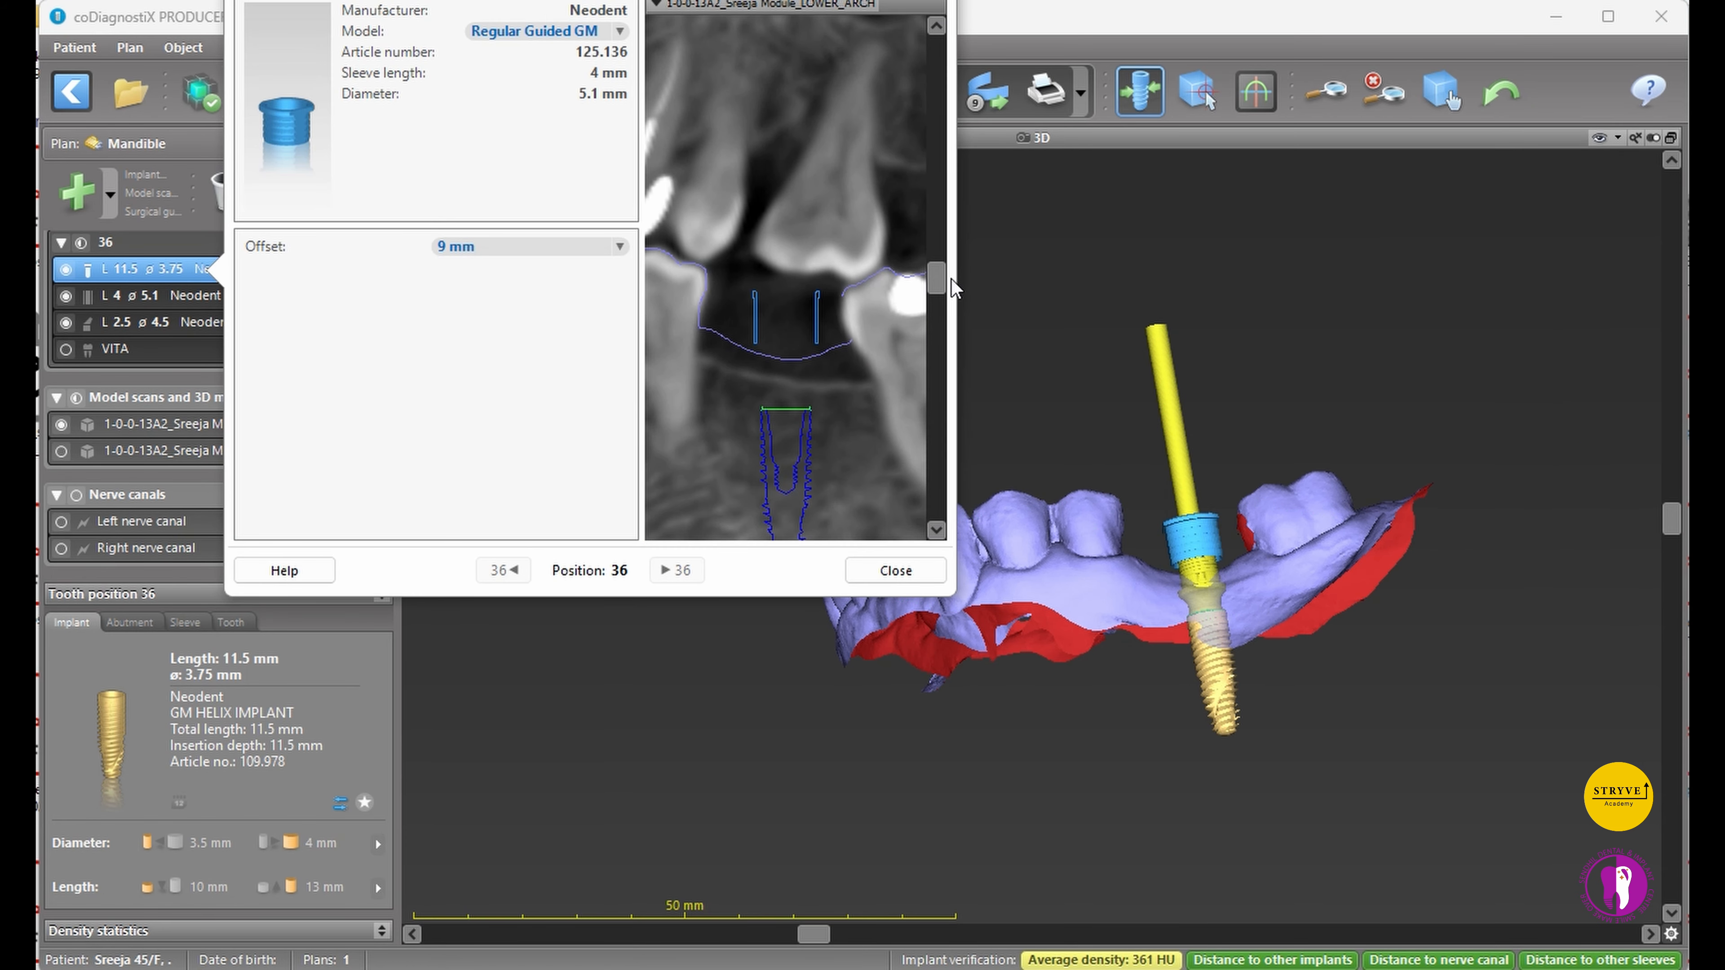
mouse_move(951, 280)
mouse_down()
mouse_move(941, 336)
mouse_move(940, 309)
mouse_up()
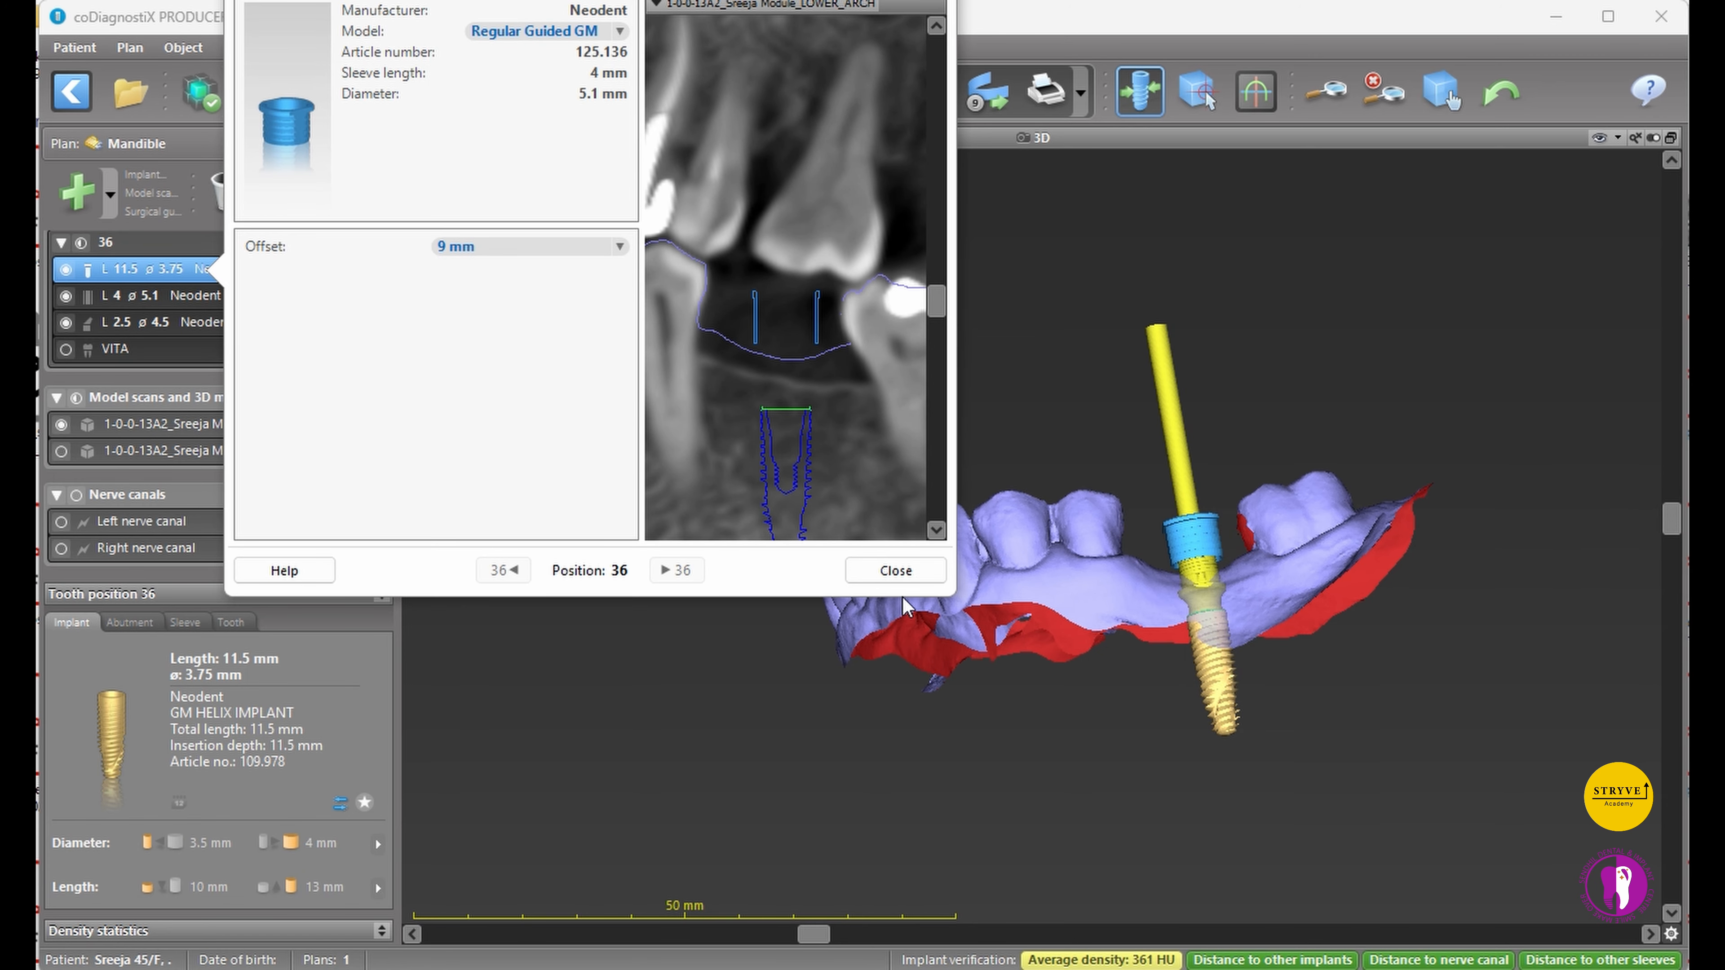
- Close the sleeve settings and show the Tooth (35) and Tooth (37) segmentations in 3D on either side of the implant
click(896, 570)
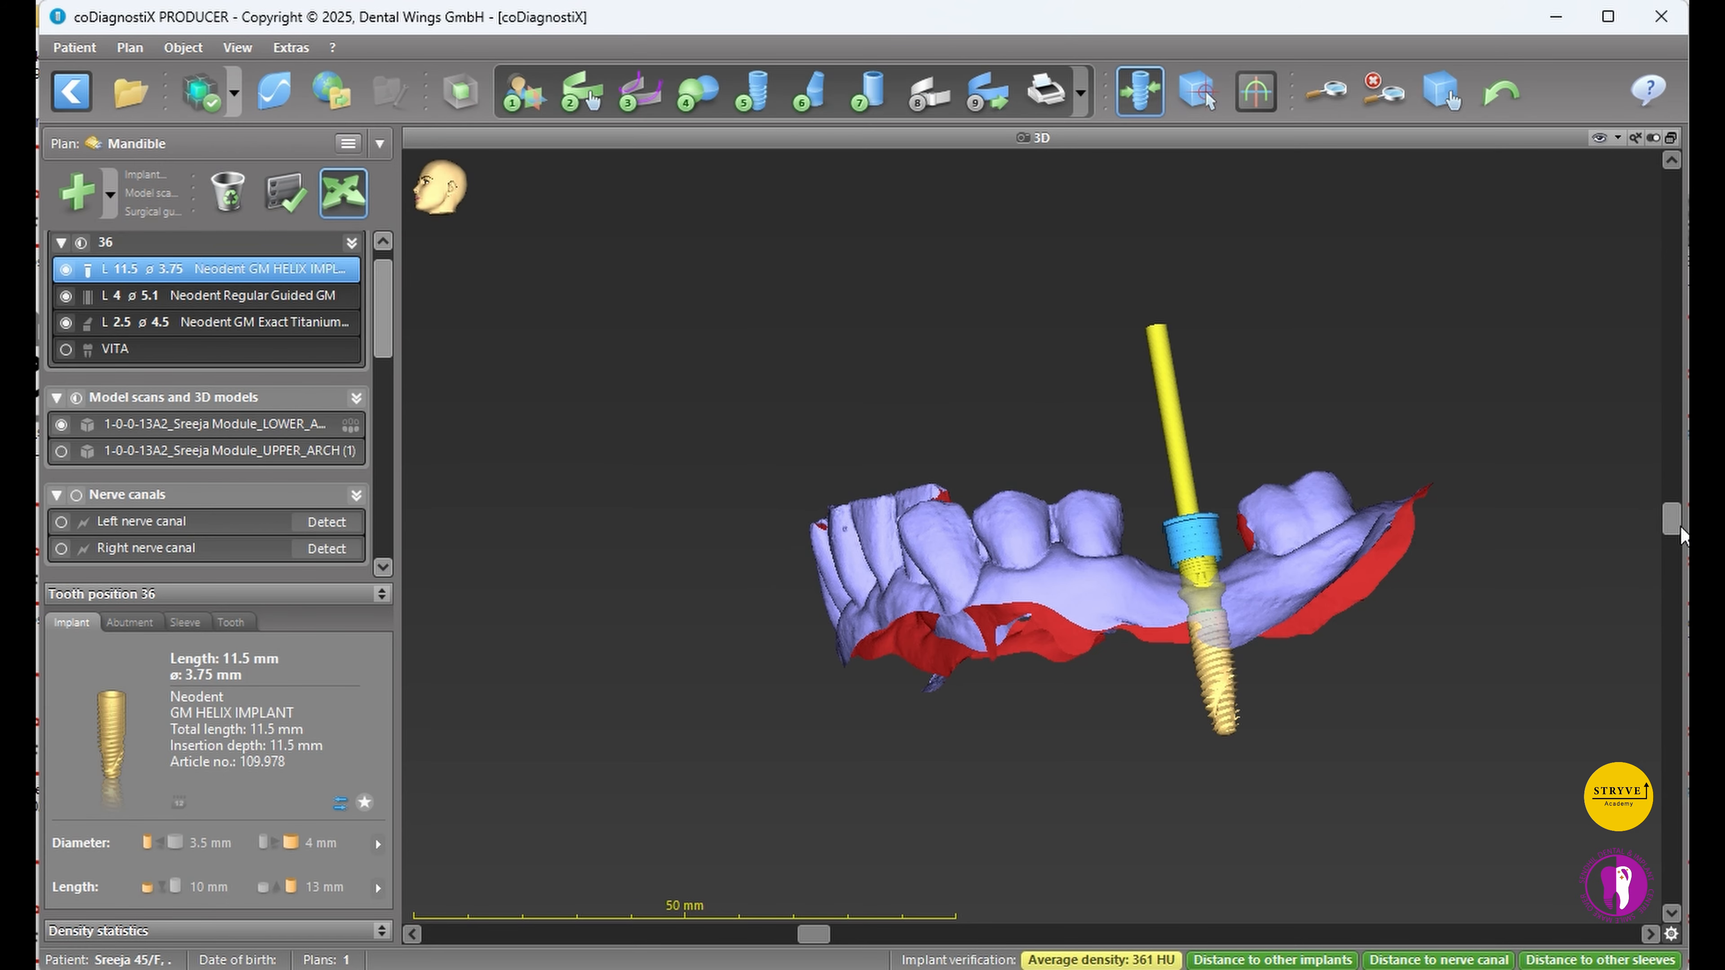
drag(1674, 537, 1677, 577)
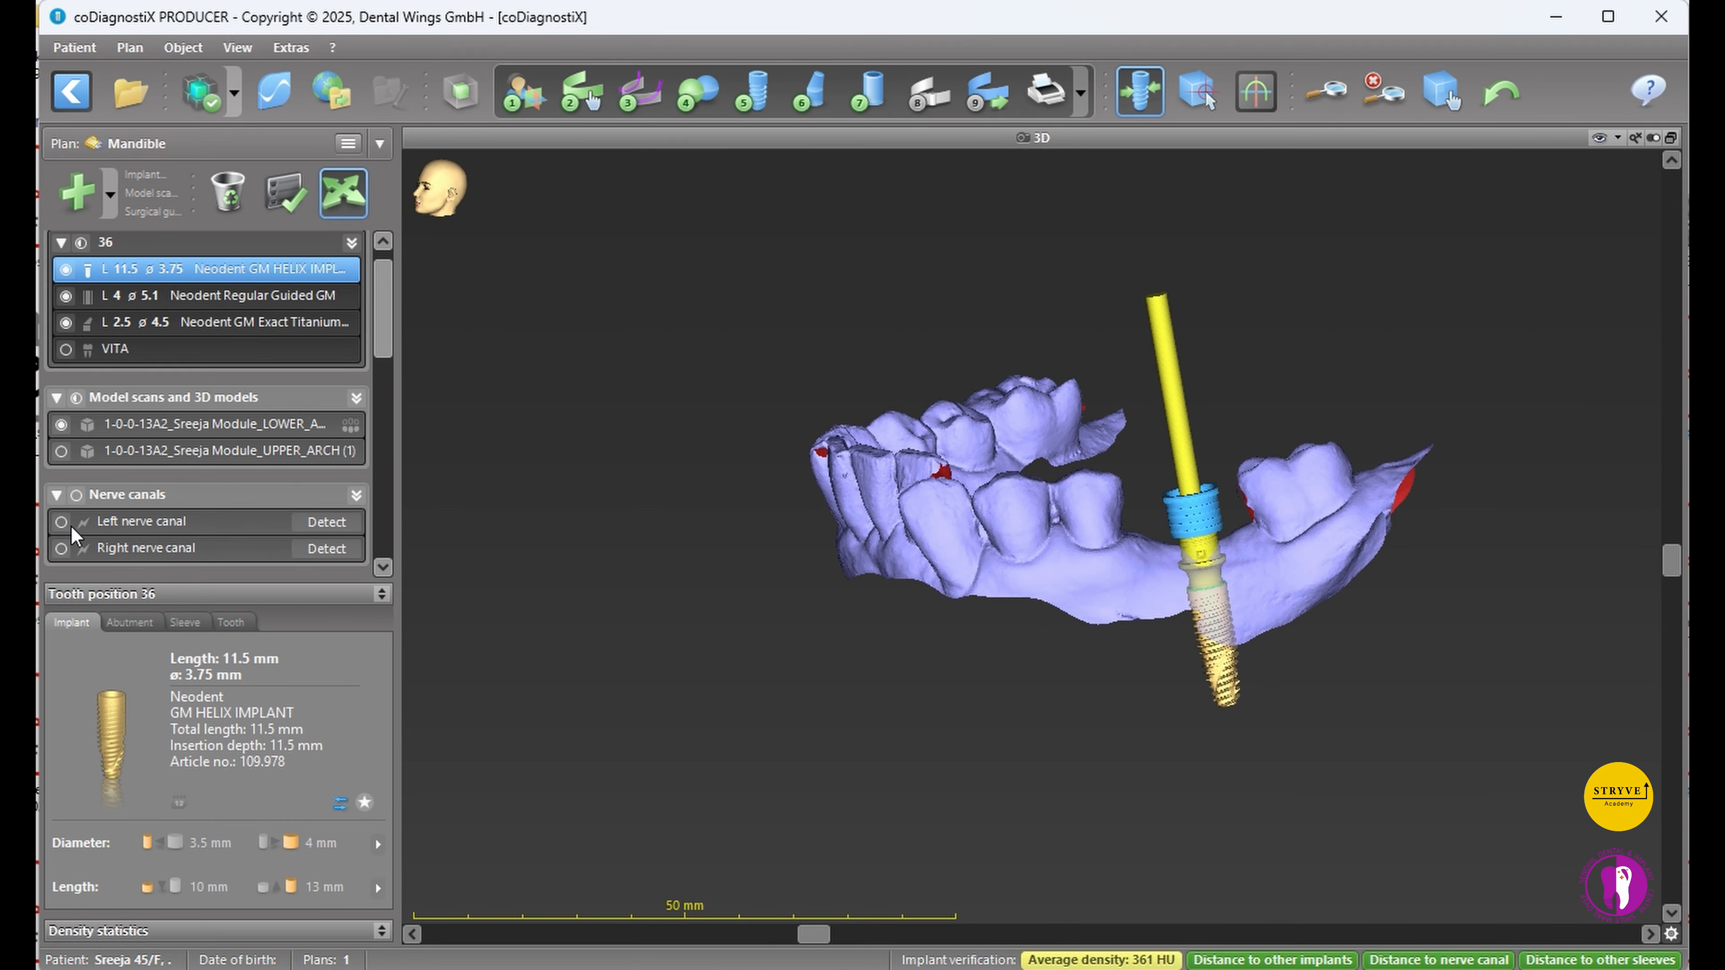
drag(390, 325, 392, 524)
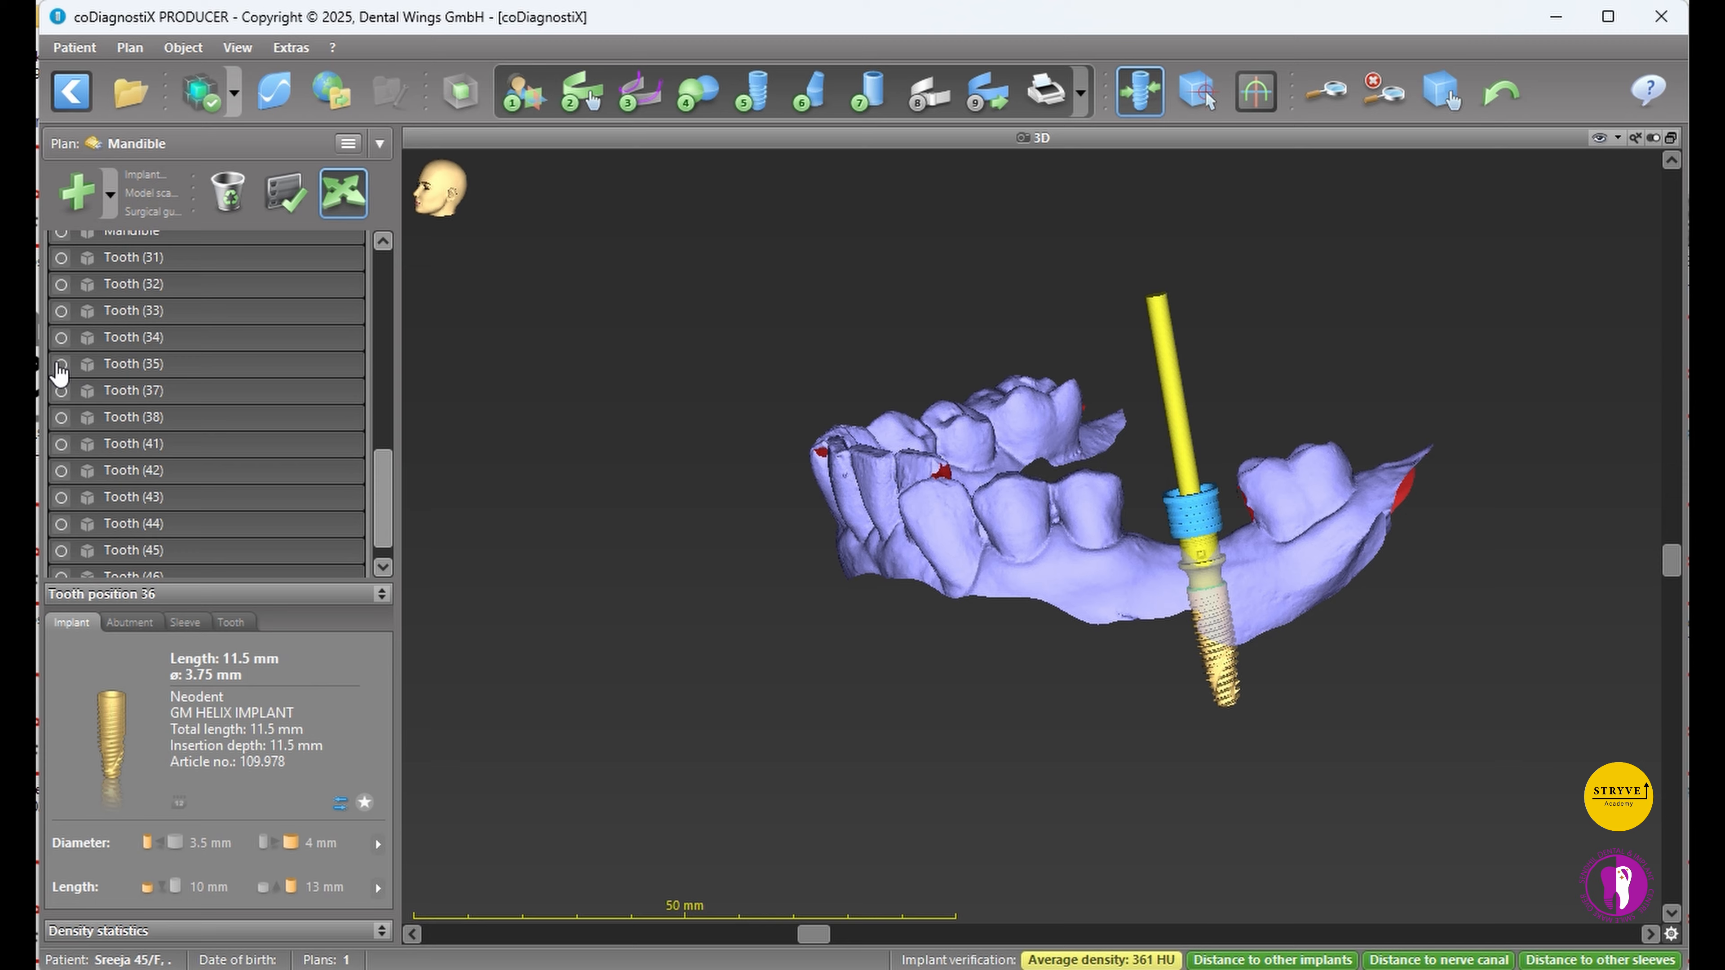
click(61, 365)
click(62, 391)
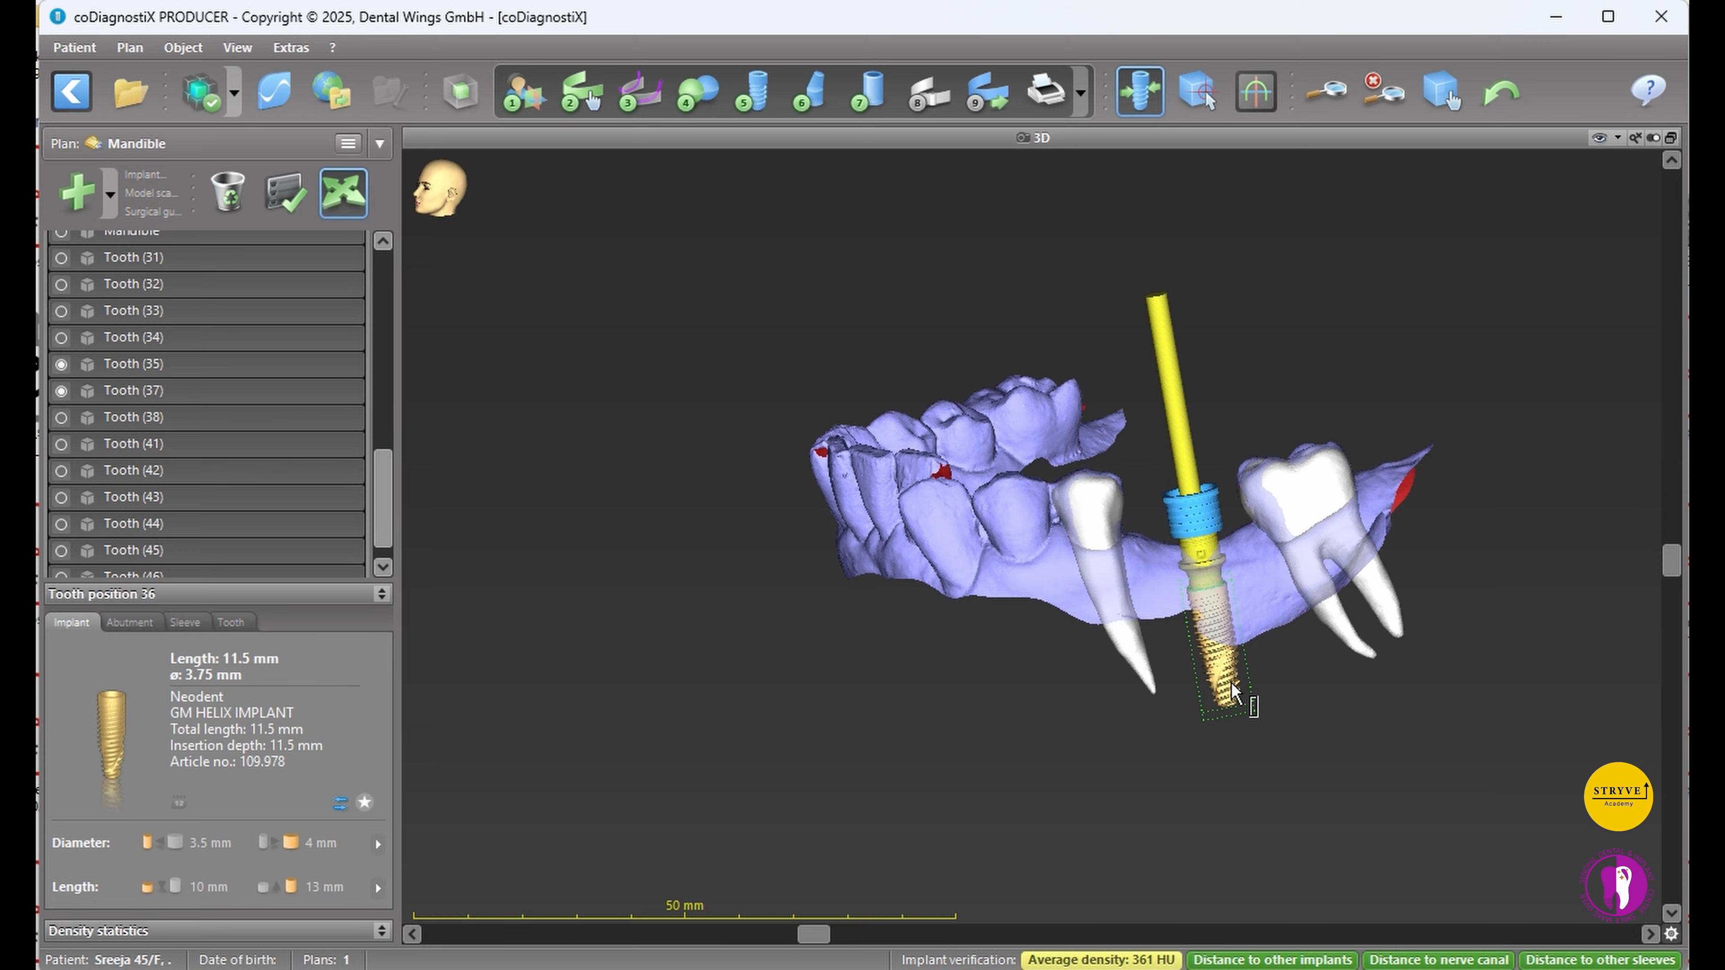
mouse_move(1674, 573)
mouse_down()
mouse_move(1676, 711)
mouse_move(1674, 576)
mouse_up()
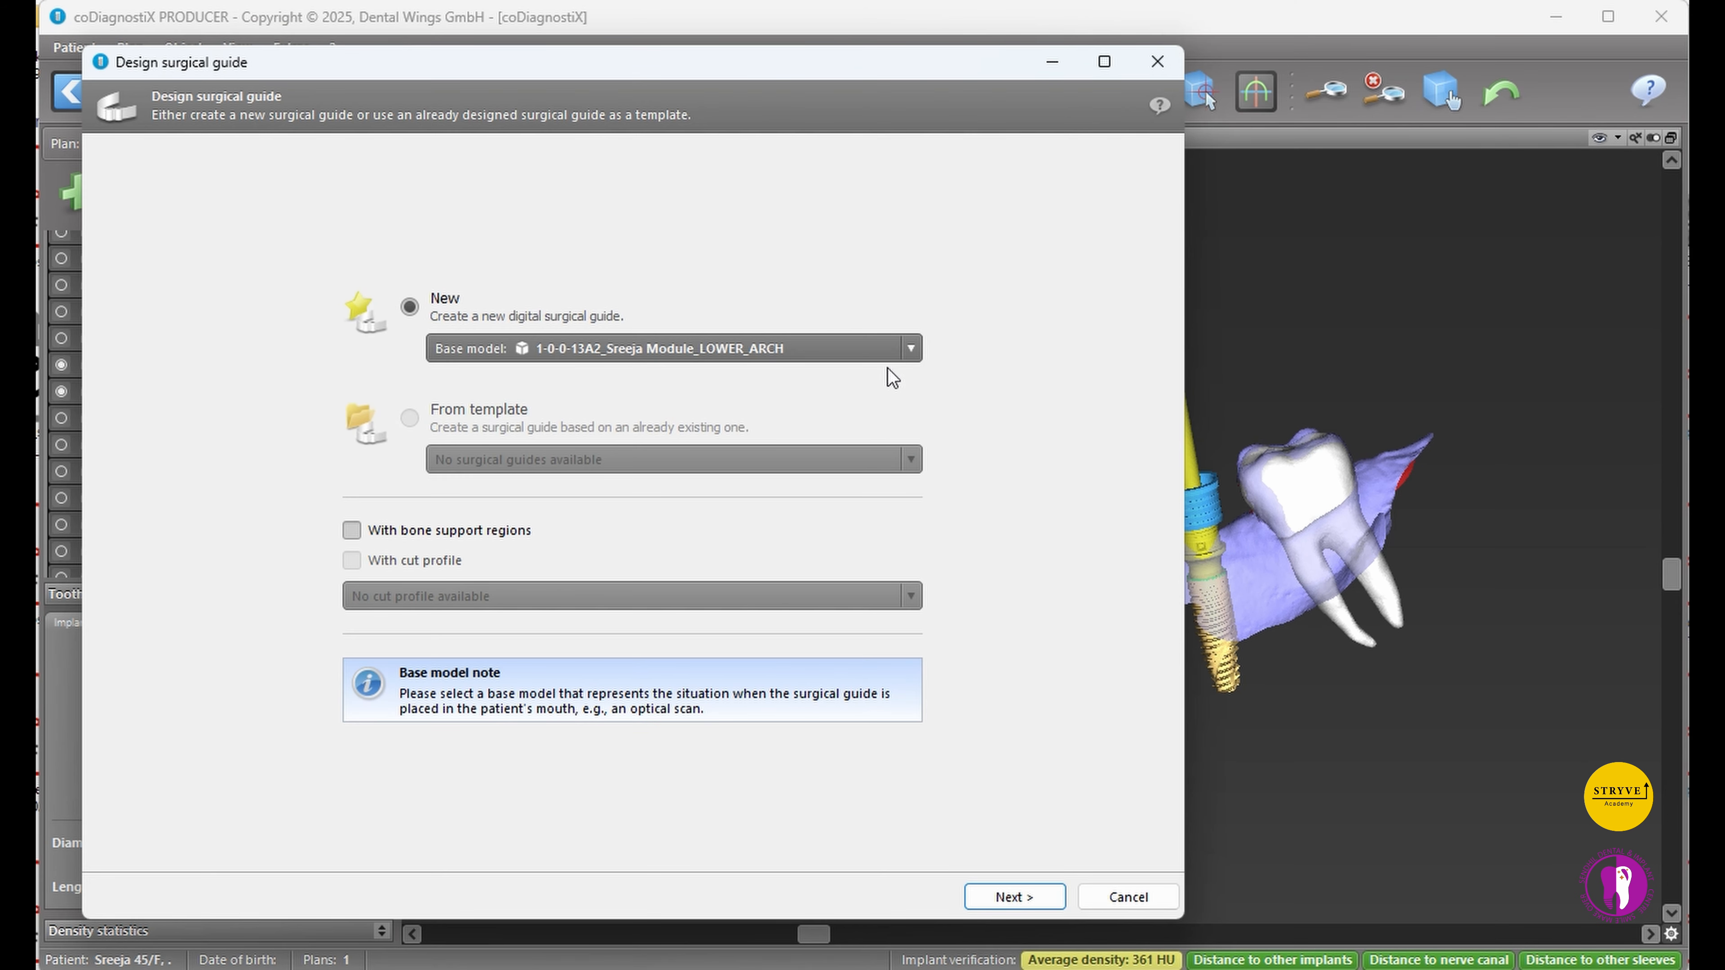
- Start a new surgical guide on the LOWER_ARCH scan and tilt its insertion direction to about 74.3°
click(911, 348)
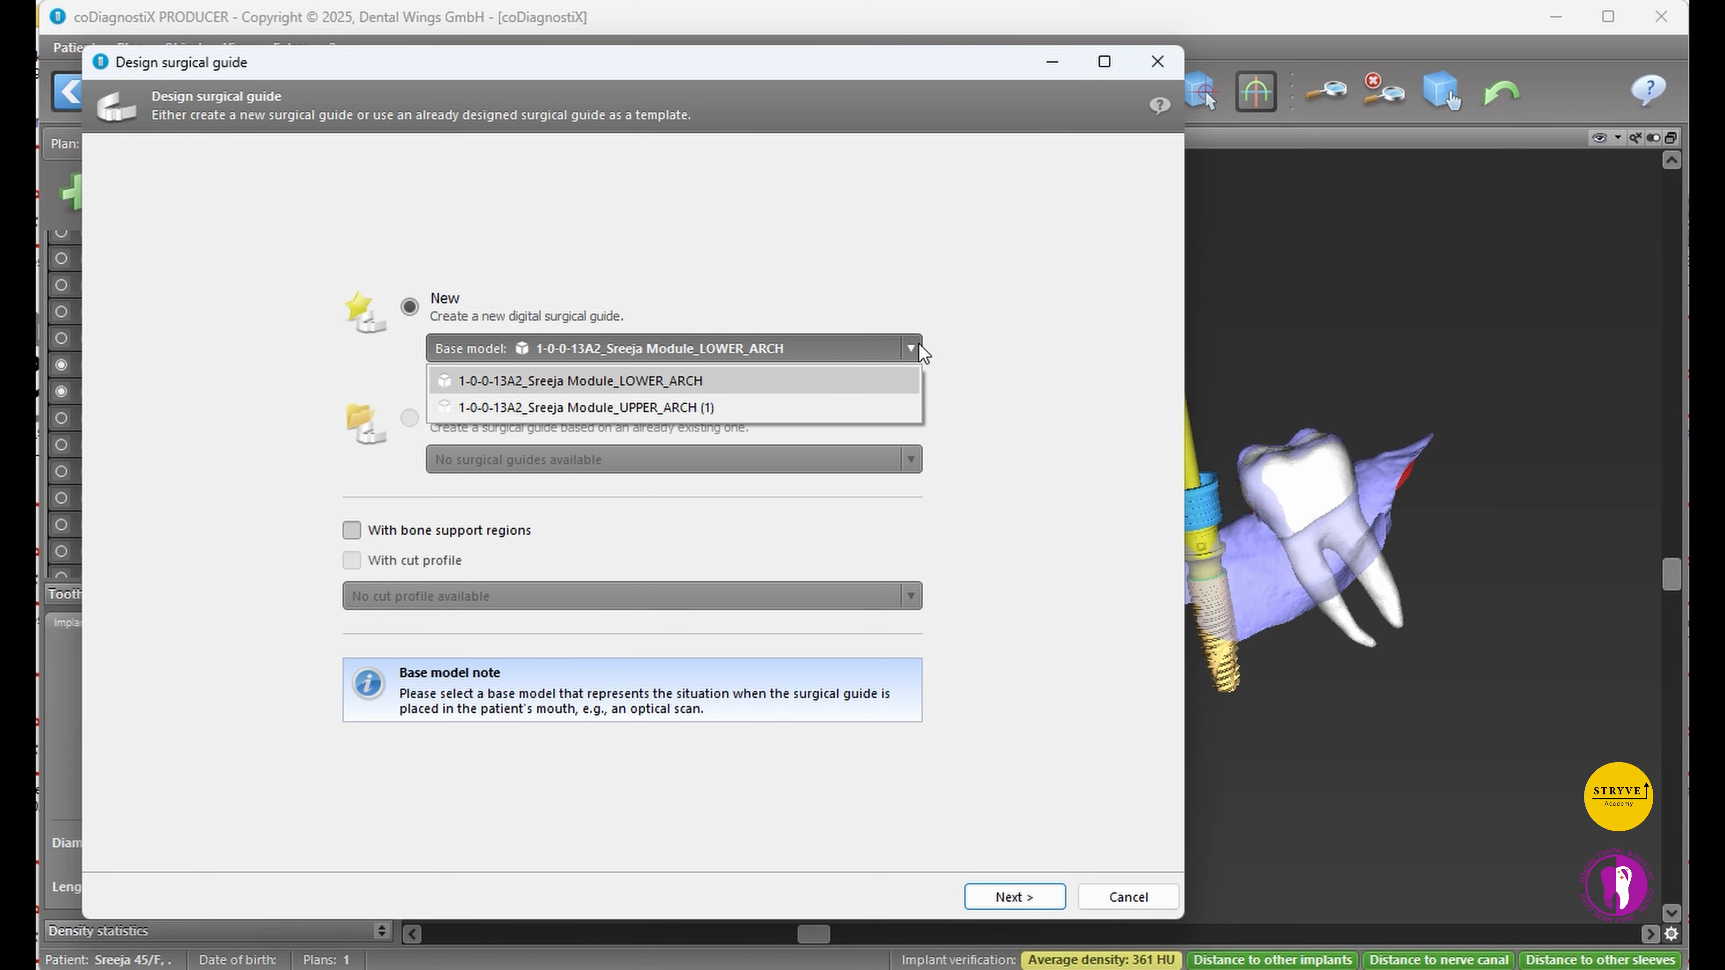
click(1015, 897)
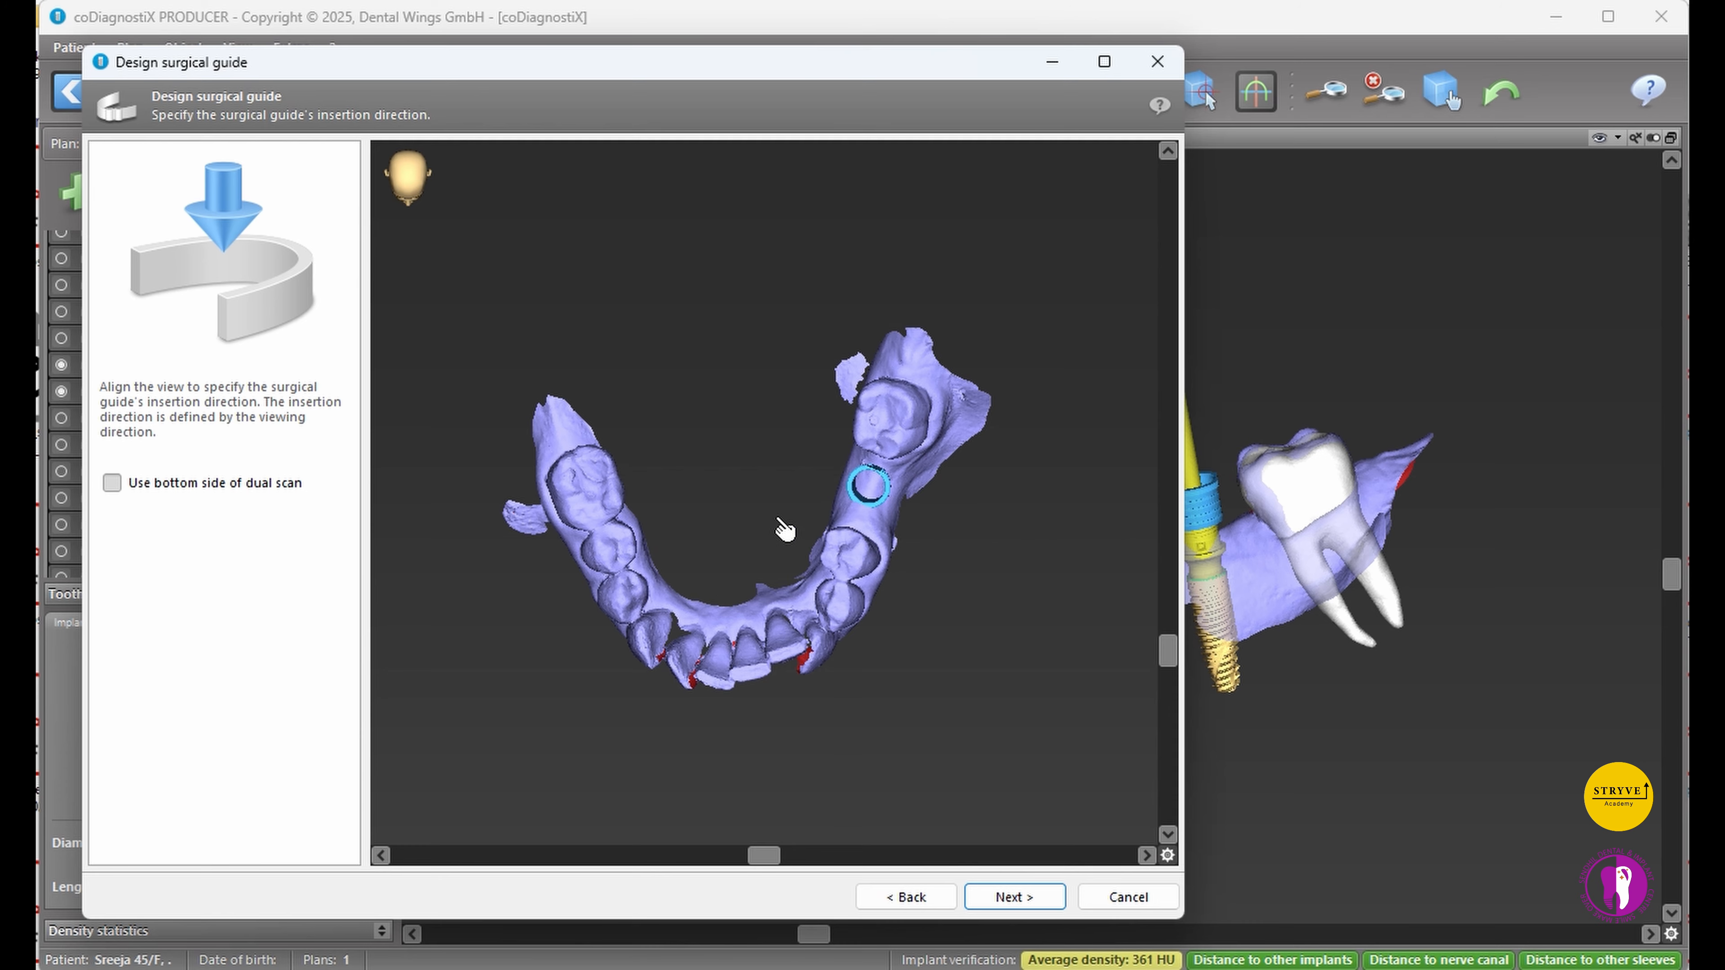
mouse_move(1168, 654)
mouse_down()
mouse_move(1169, 581)
mouse_move(1168, 634)
mouse_up()
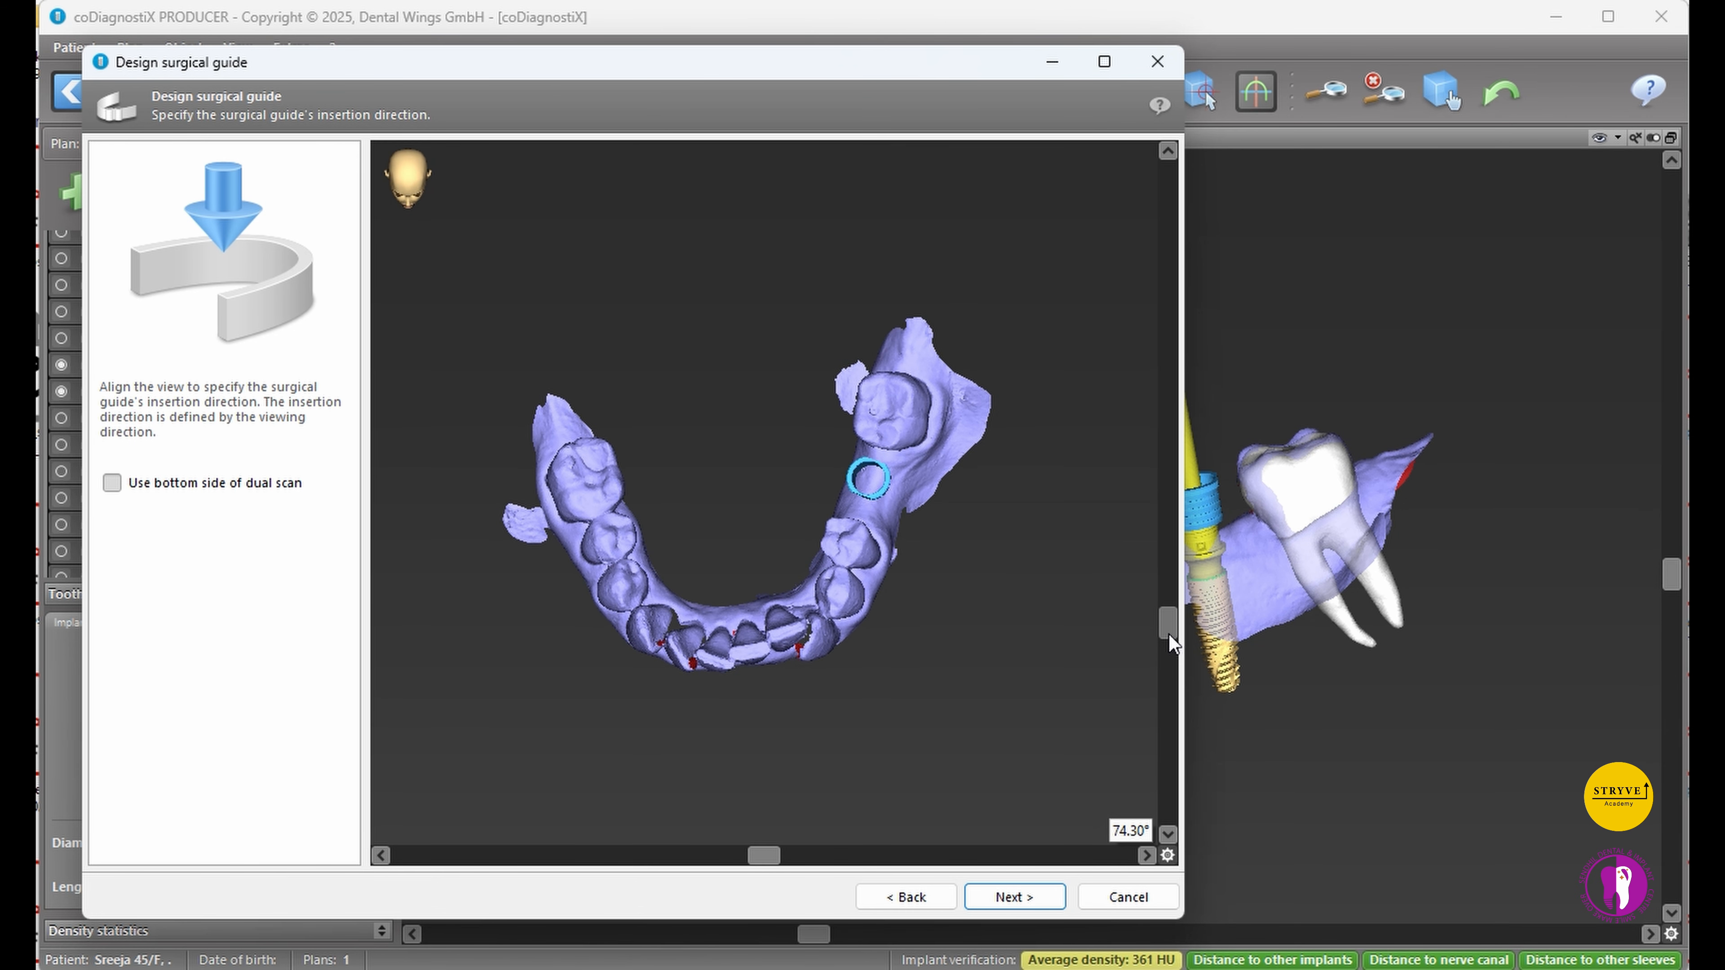
click(1047, 898)
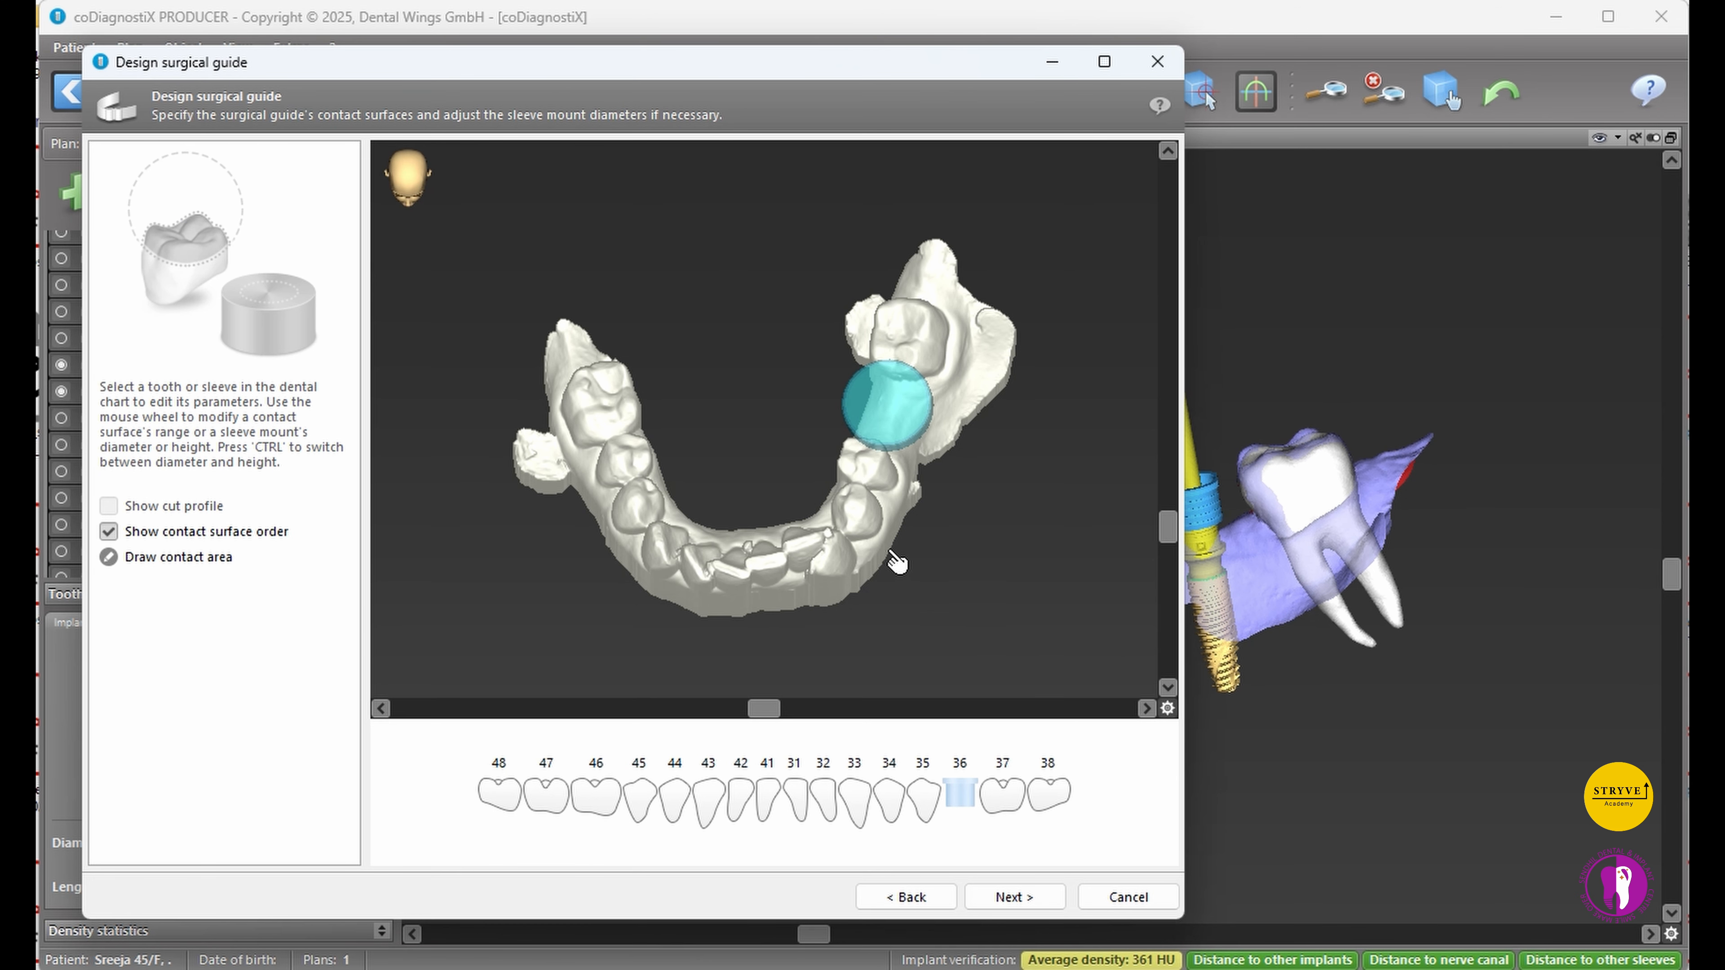
- Place guide contact surfaces on teeth 37 and 35, on both sides of the sleeve mount at 36
click(1004, 795)
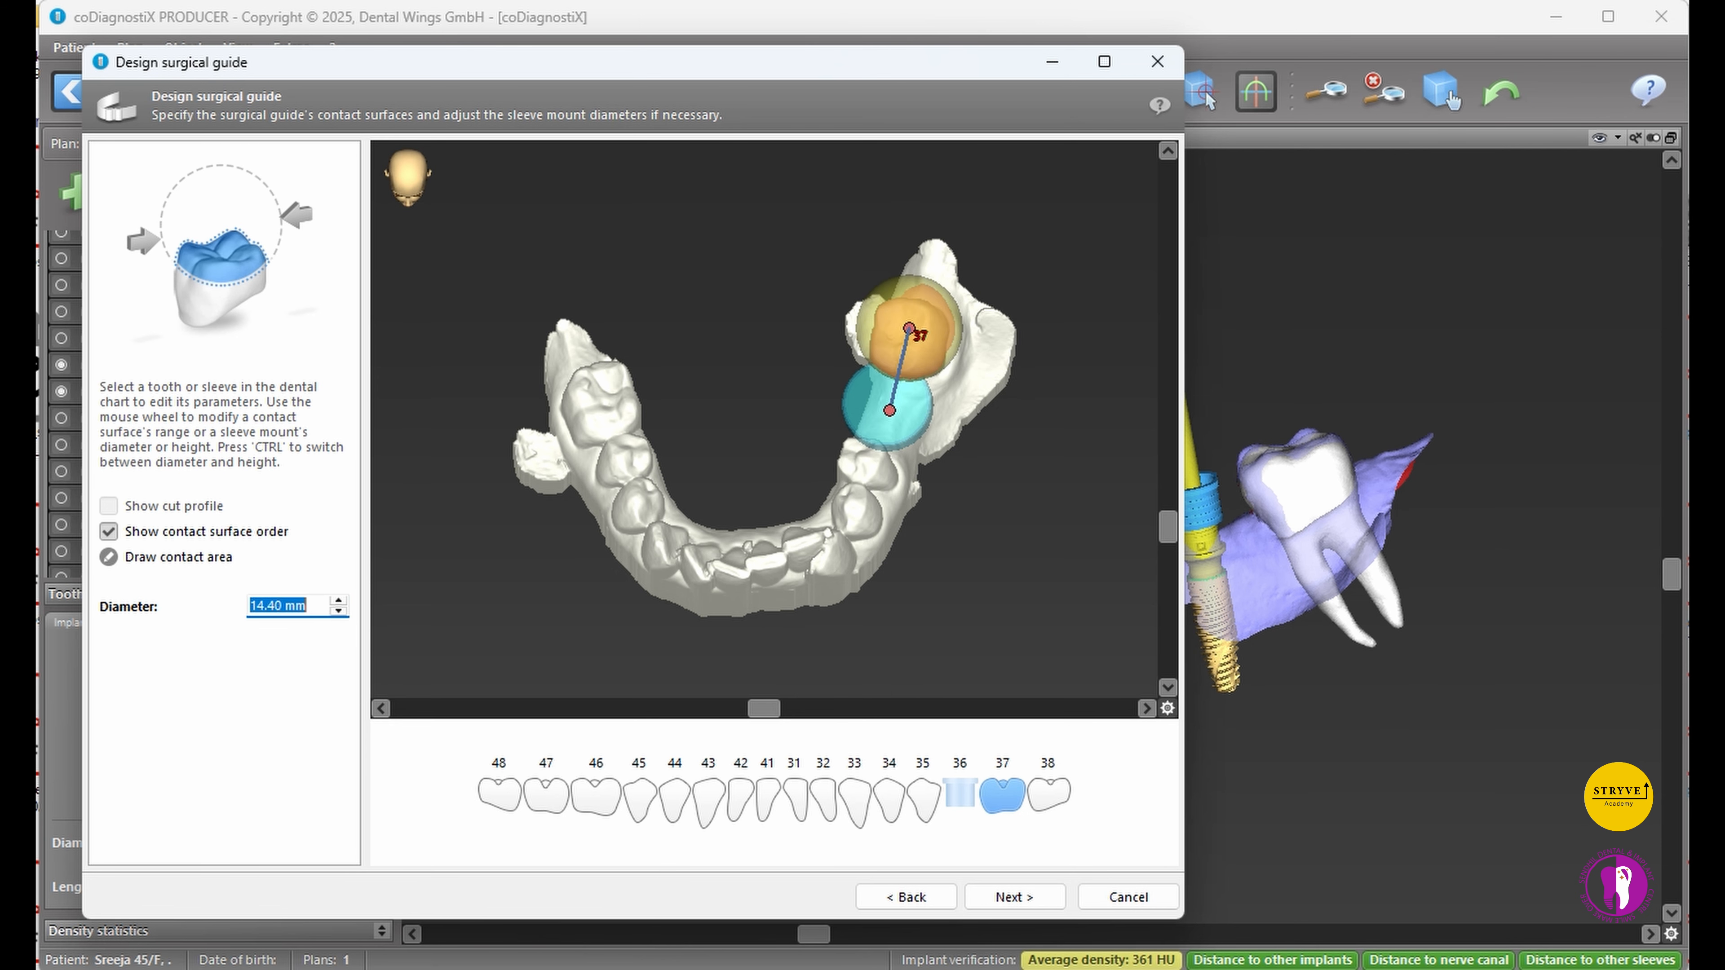
click(907, 338)
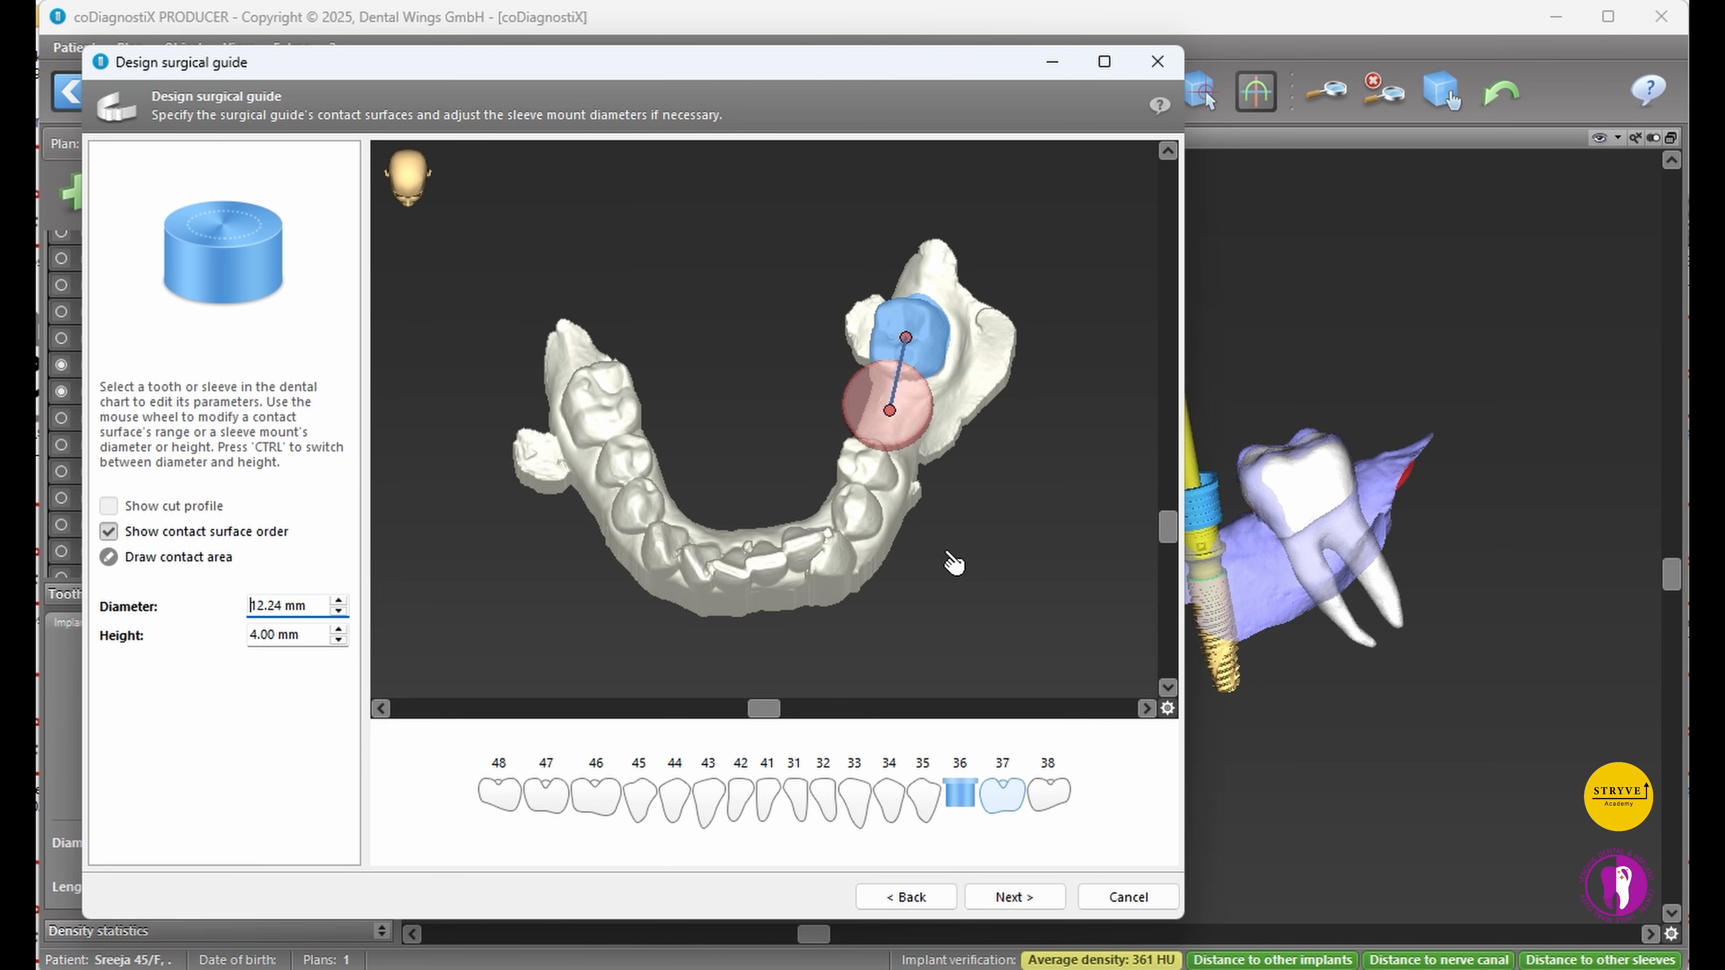
click(924, 798)
click(887, 438)
drag(887, 439, 867, 455)
- Continue the guide's contact surfaces around the front of the arch over teeth 33, 32, 31, 41, 42, 43 and 44
click(855, 802)
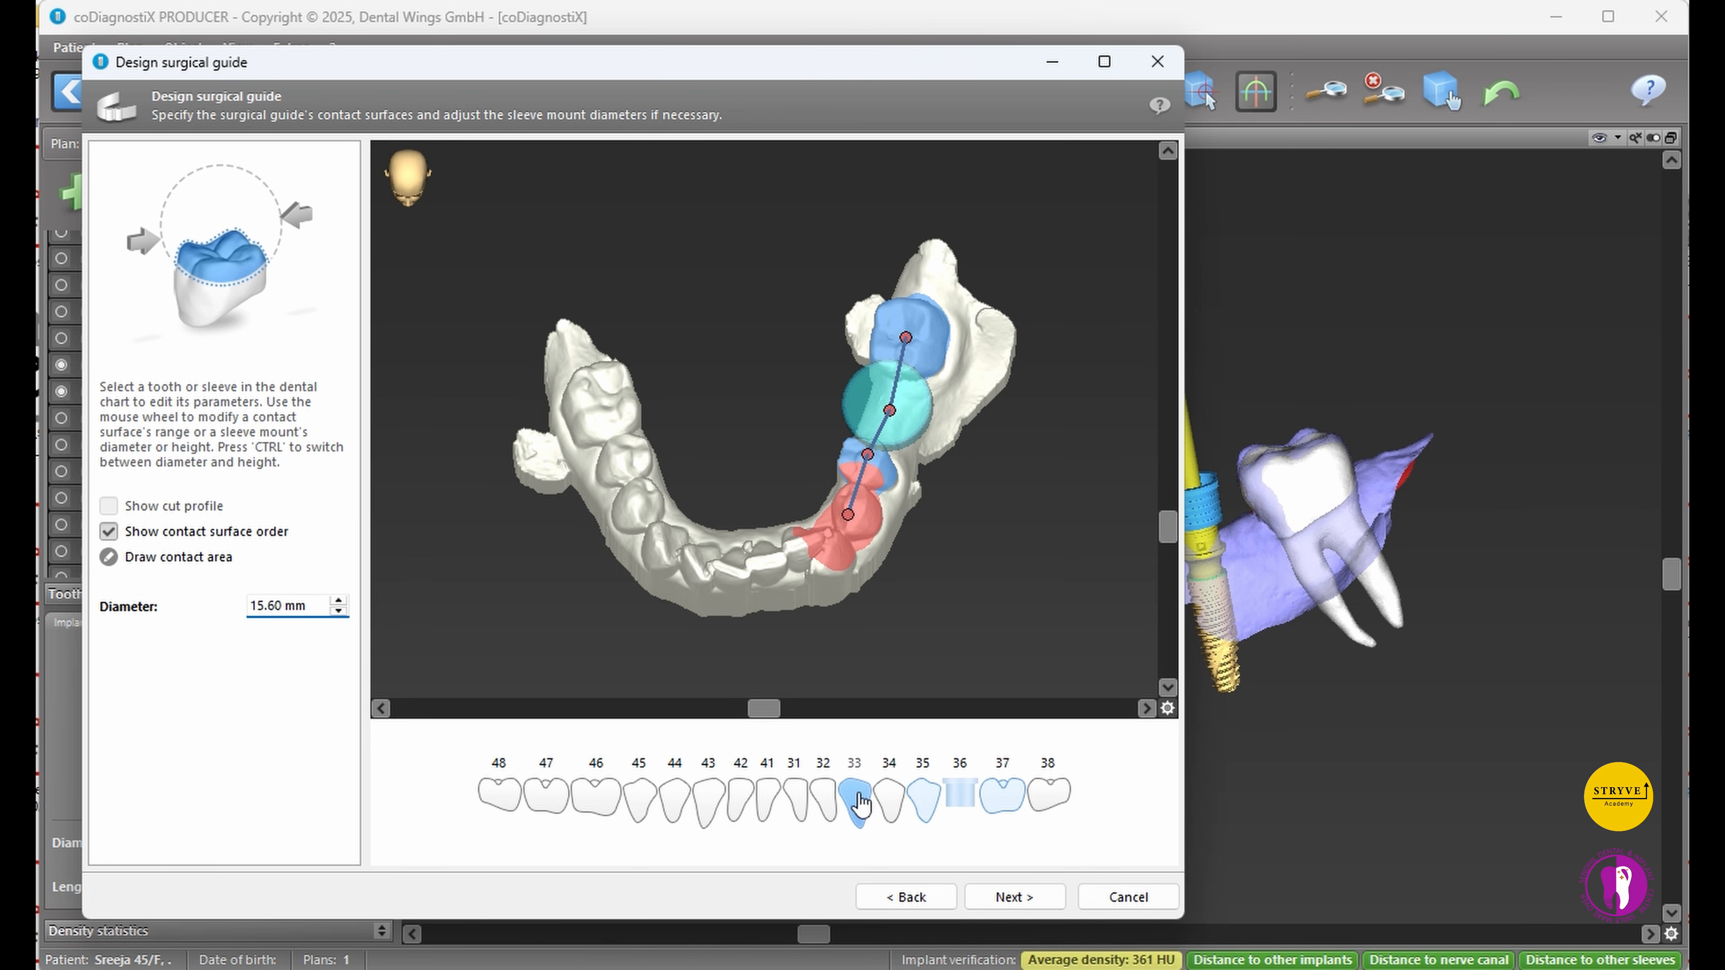
click(817, 803)
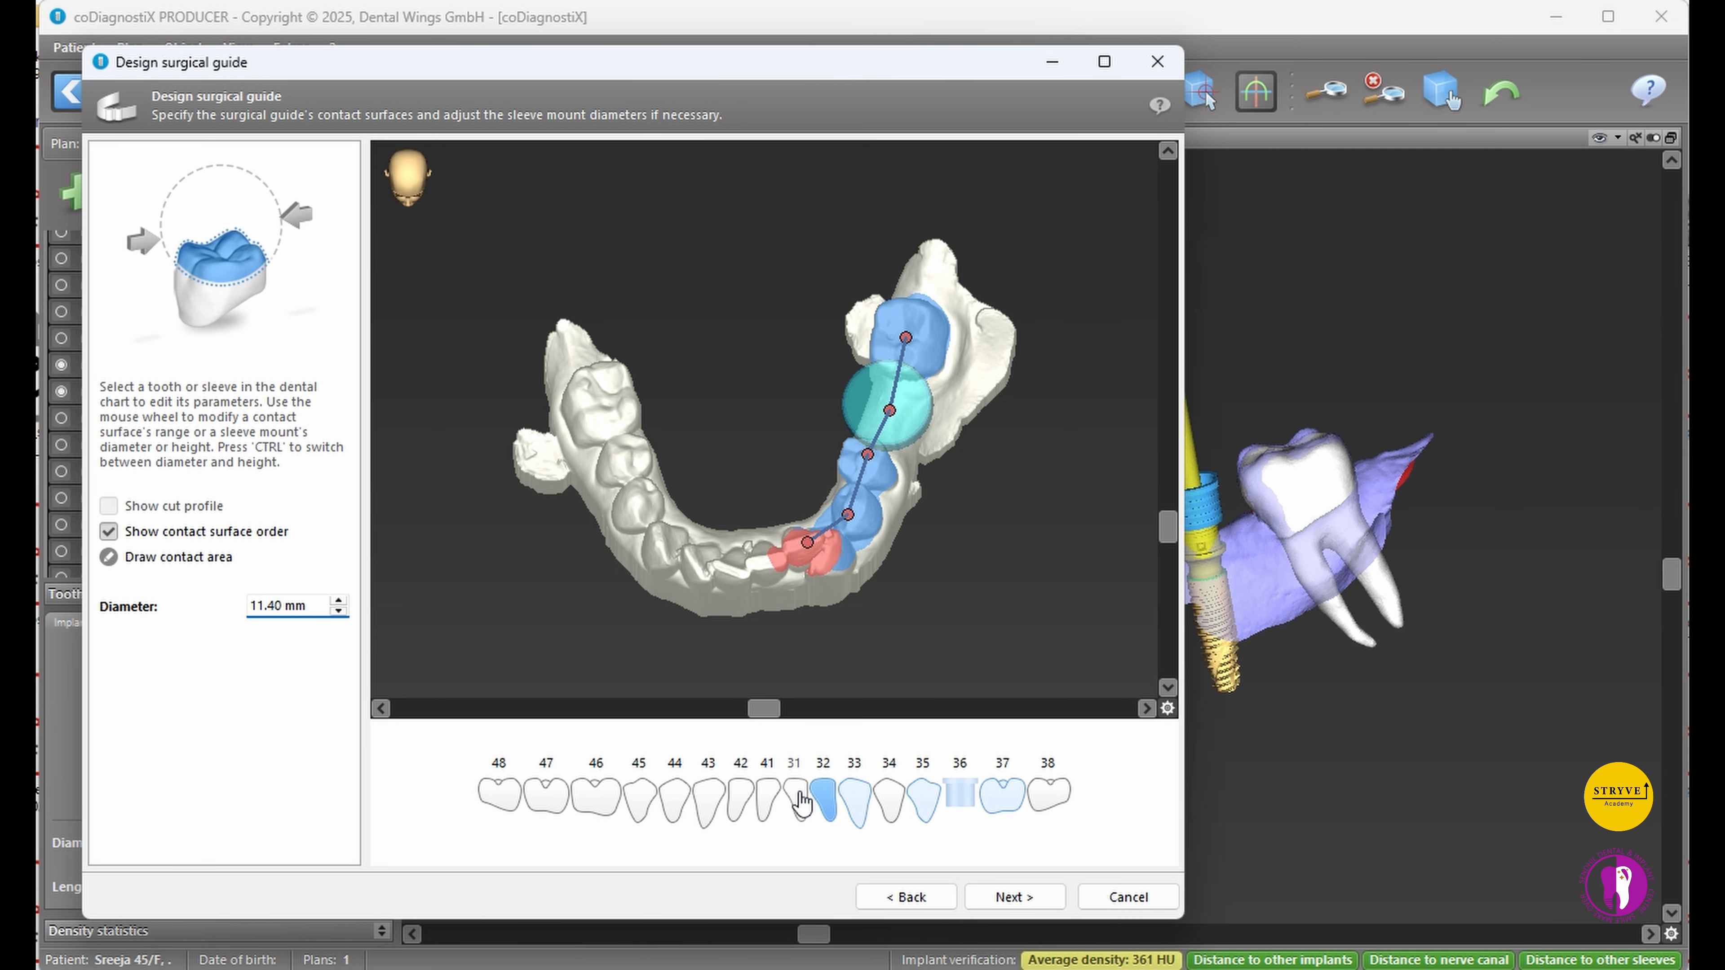
click(793, 804)
click(763, 804)
click(739, 802)
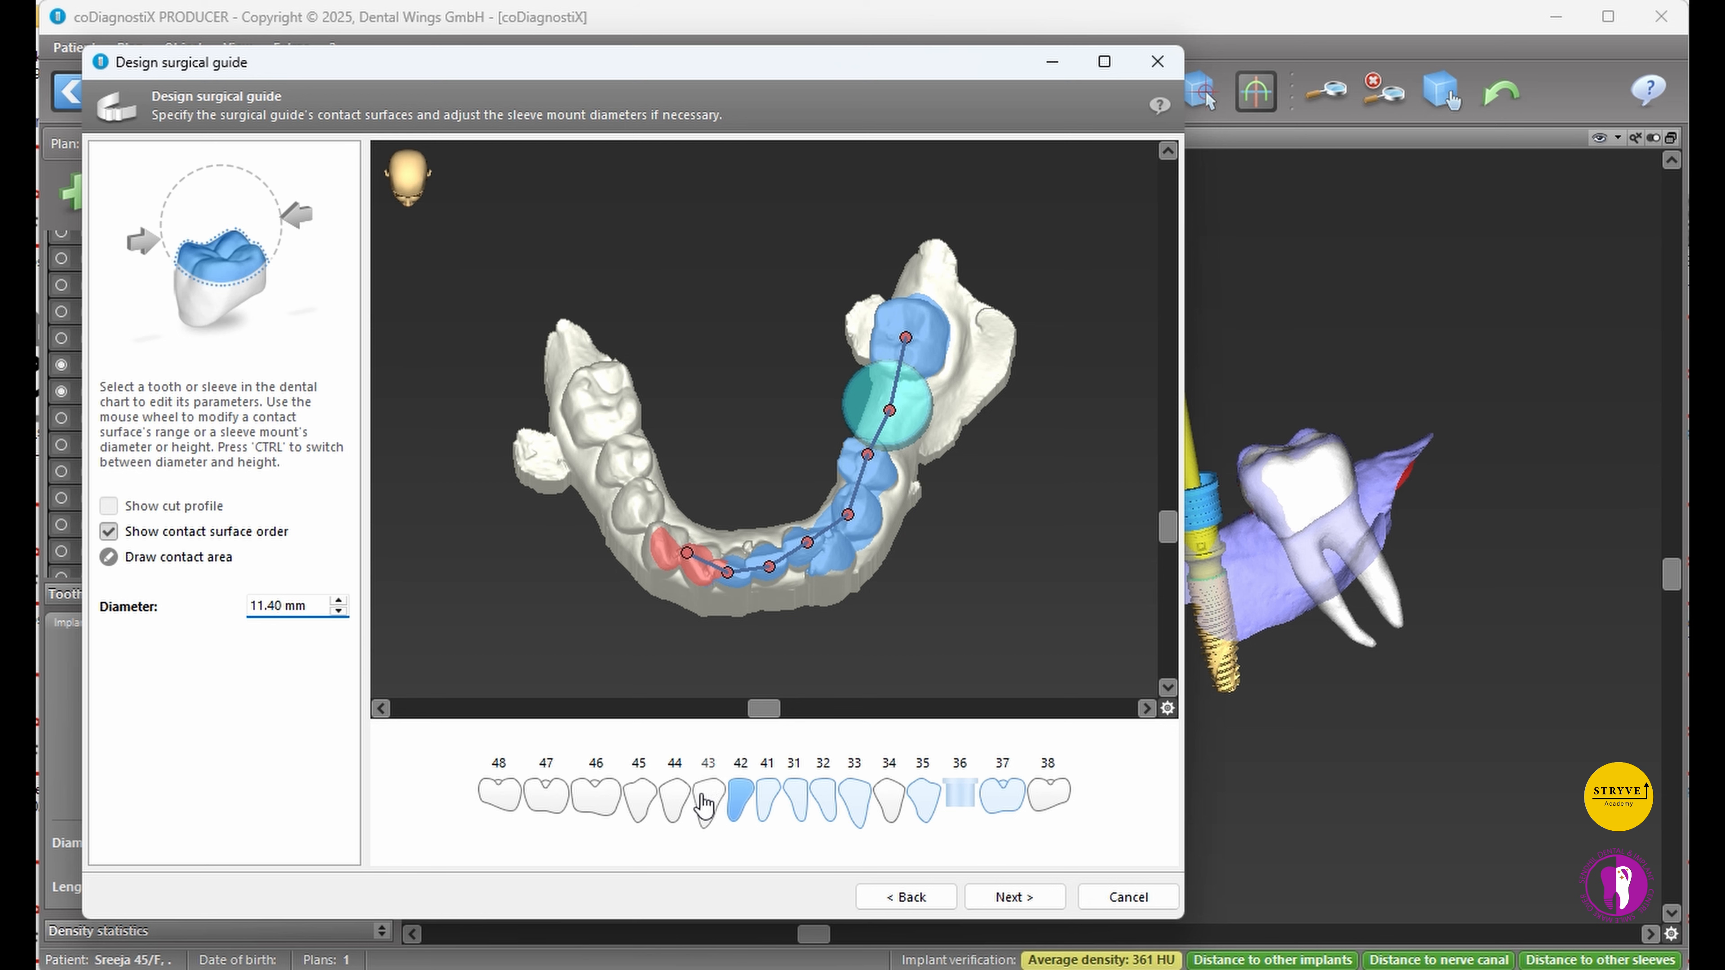
click(707, 803)
click(674, 801)
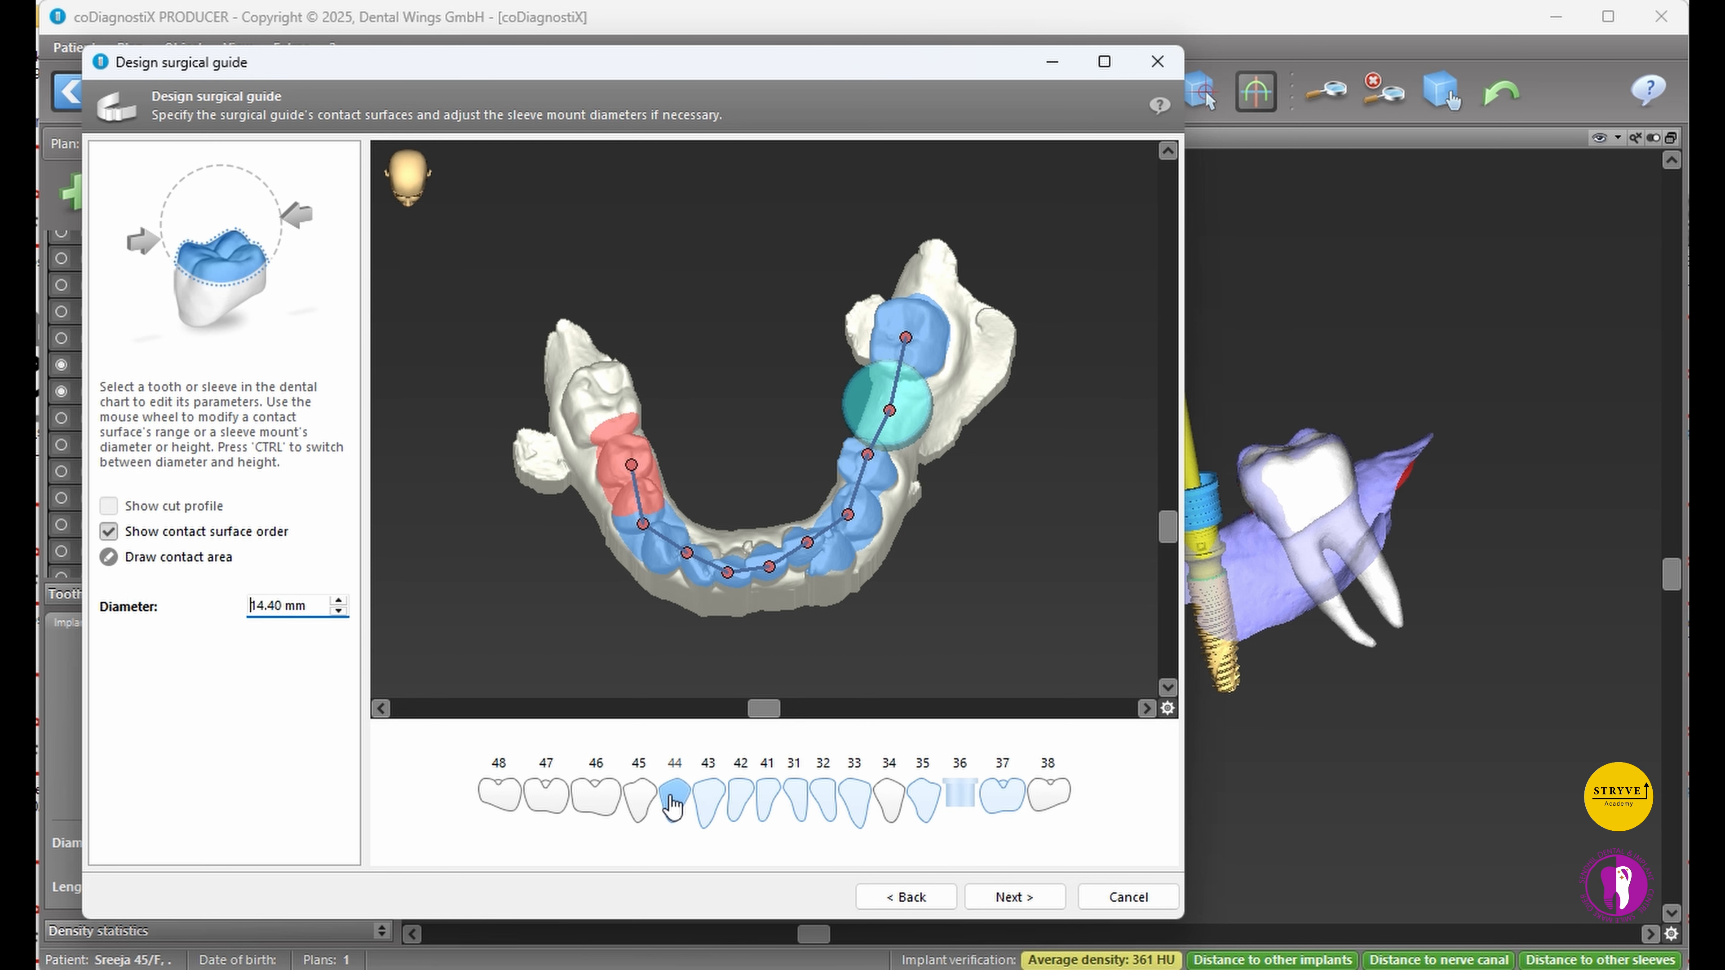
- Connect contact surfaces 44 and 35 with a cross-arch bar and accept a 0.20 mm offset and 3.00 mm wall thickness
drag(635, 462, 869, 457)
click(1041, 895)
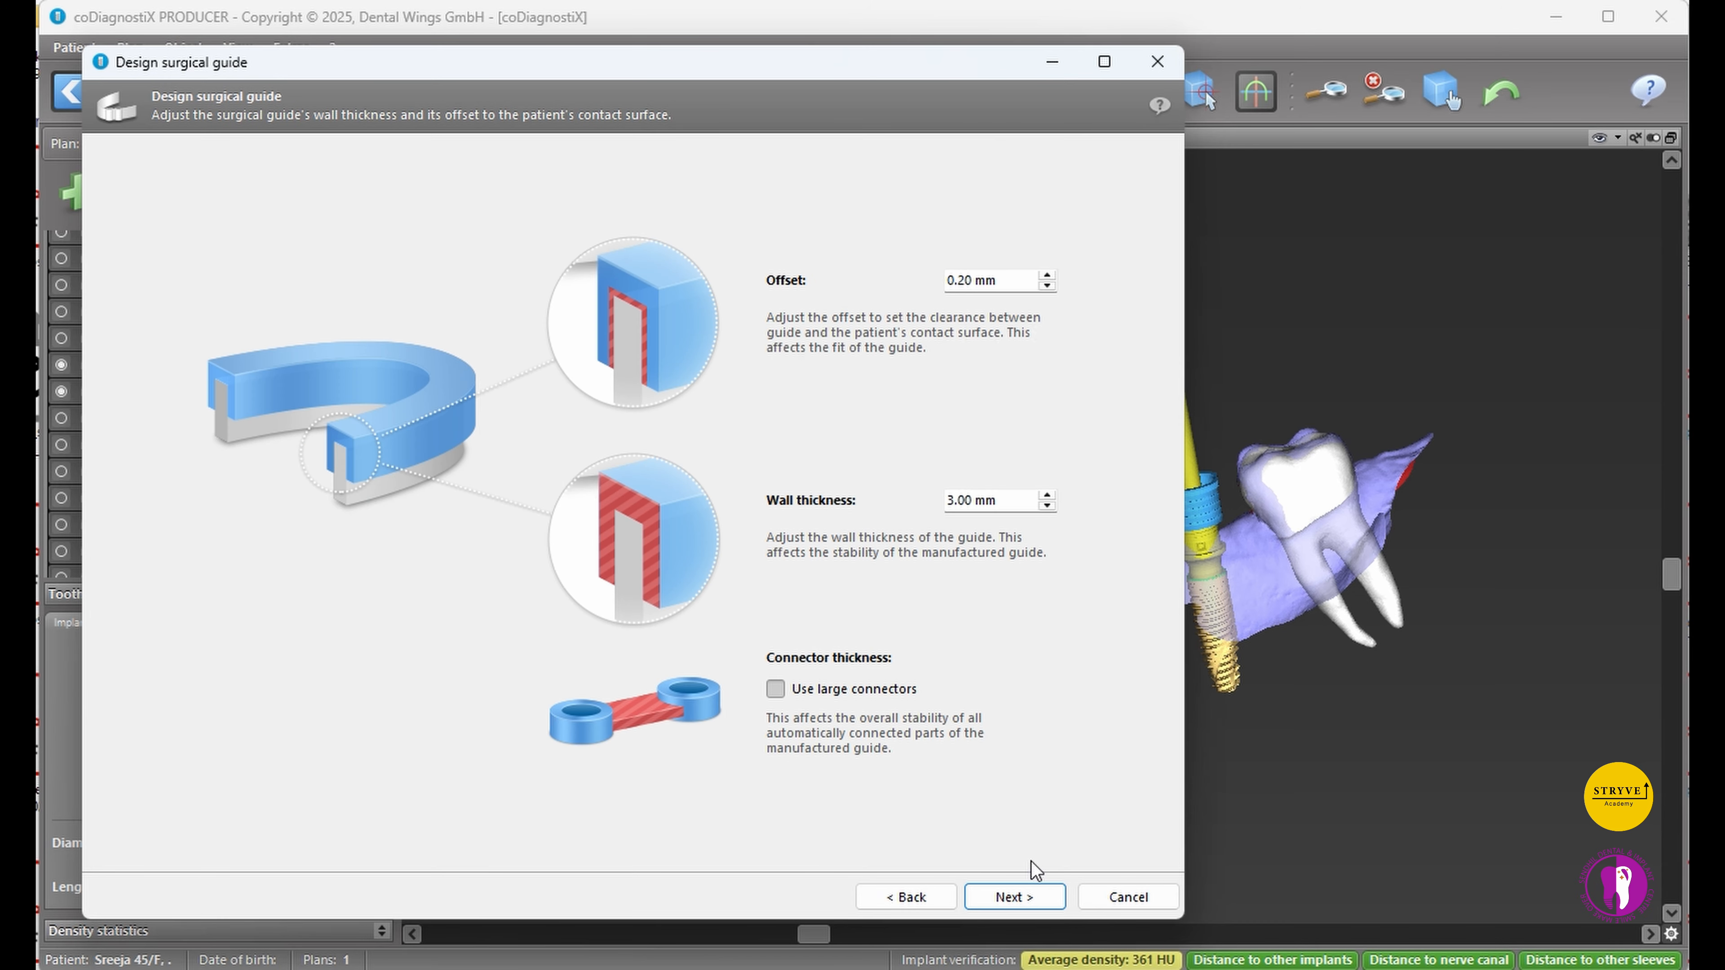
click(1020, 906)
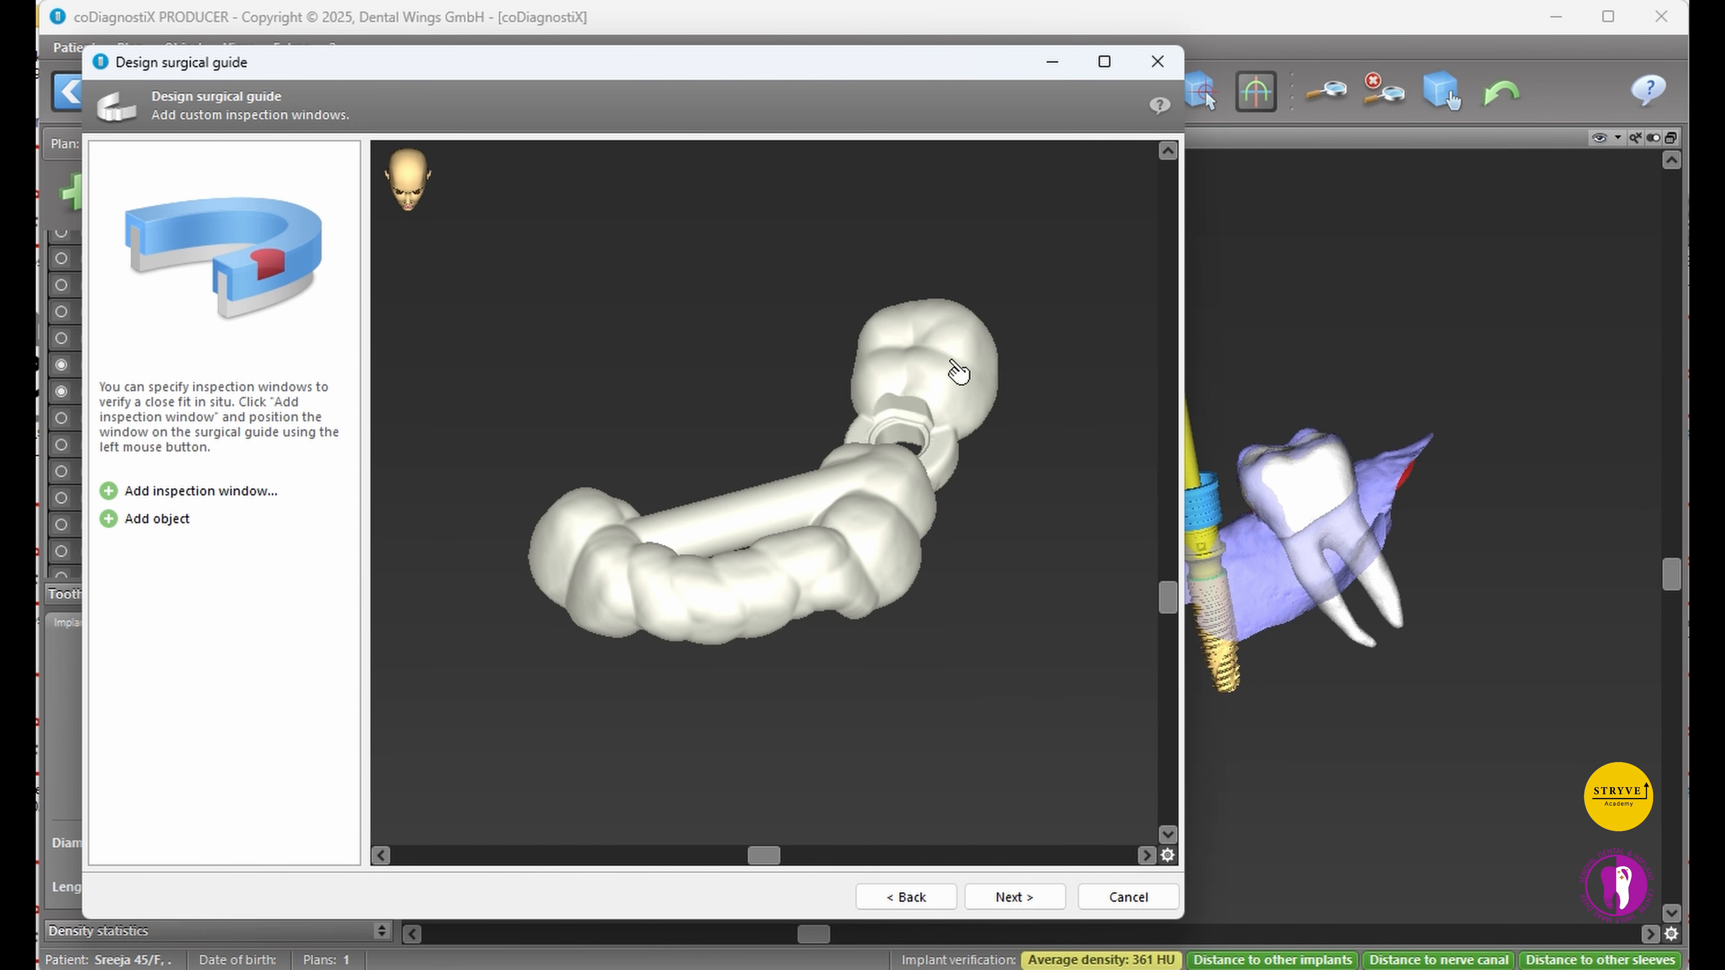
- Add an inspection window 20 mm in diameter and 10 mm long on the guide's patient-right front section
click(207, 491)
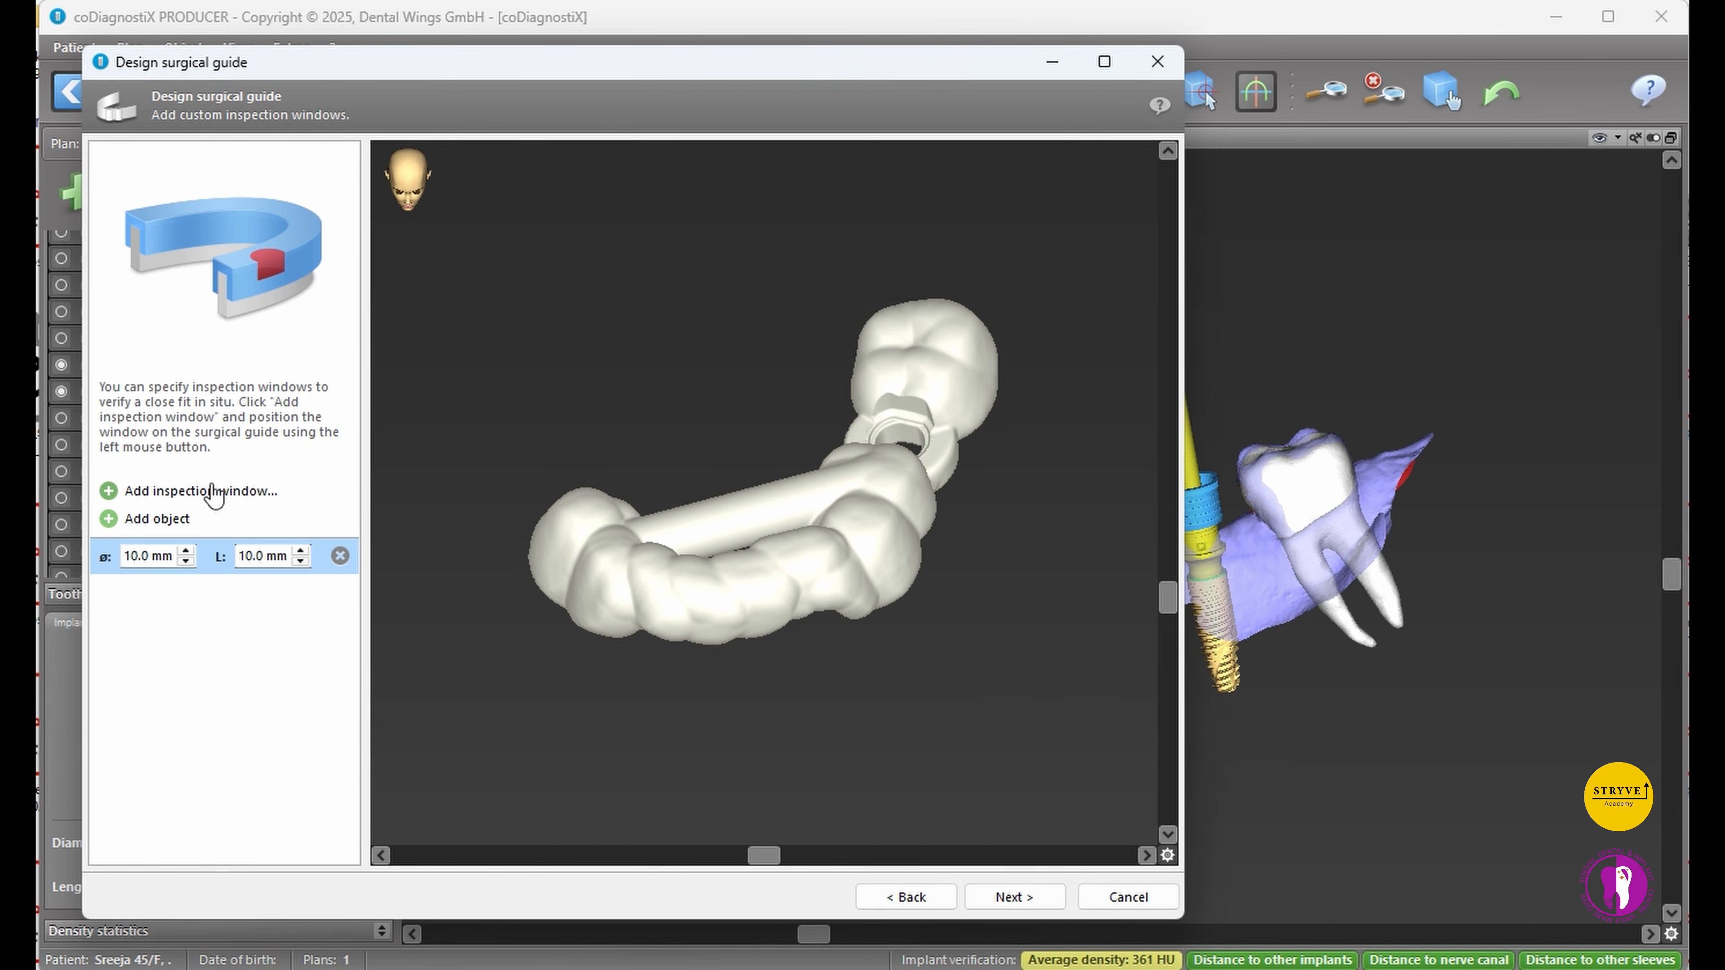
click(629, 604)
key(Up)
key(Up)
key(Up)
key(Up)
key(Up)
key(Up)
key(Up)
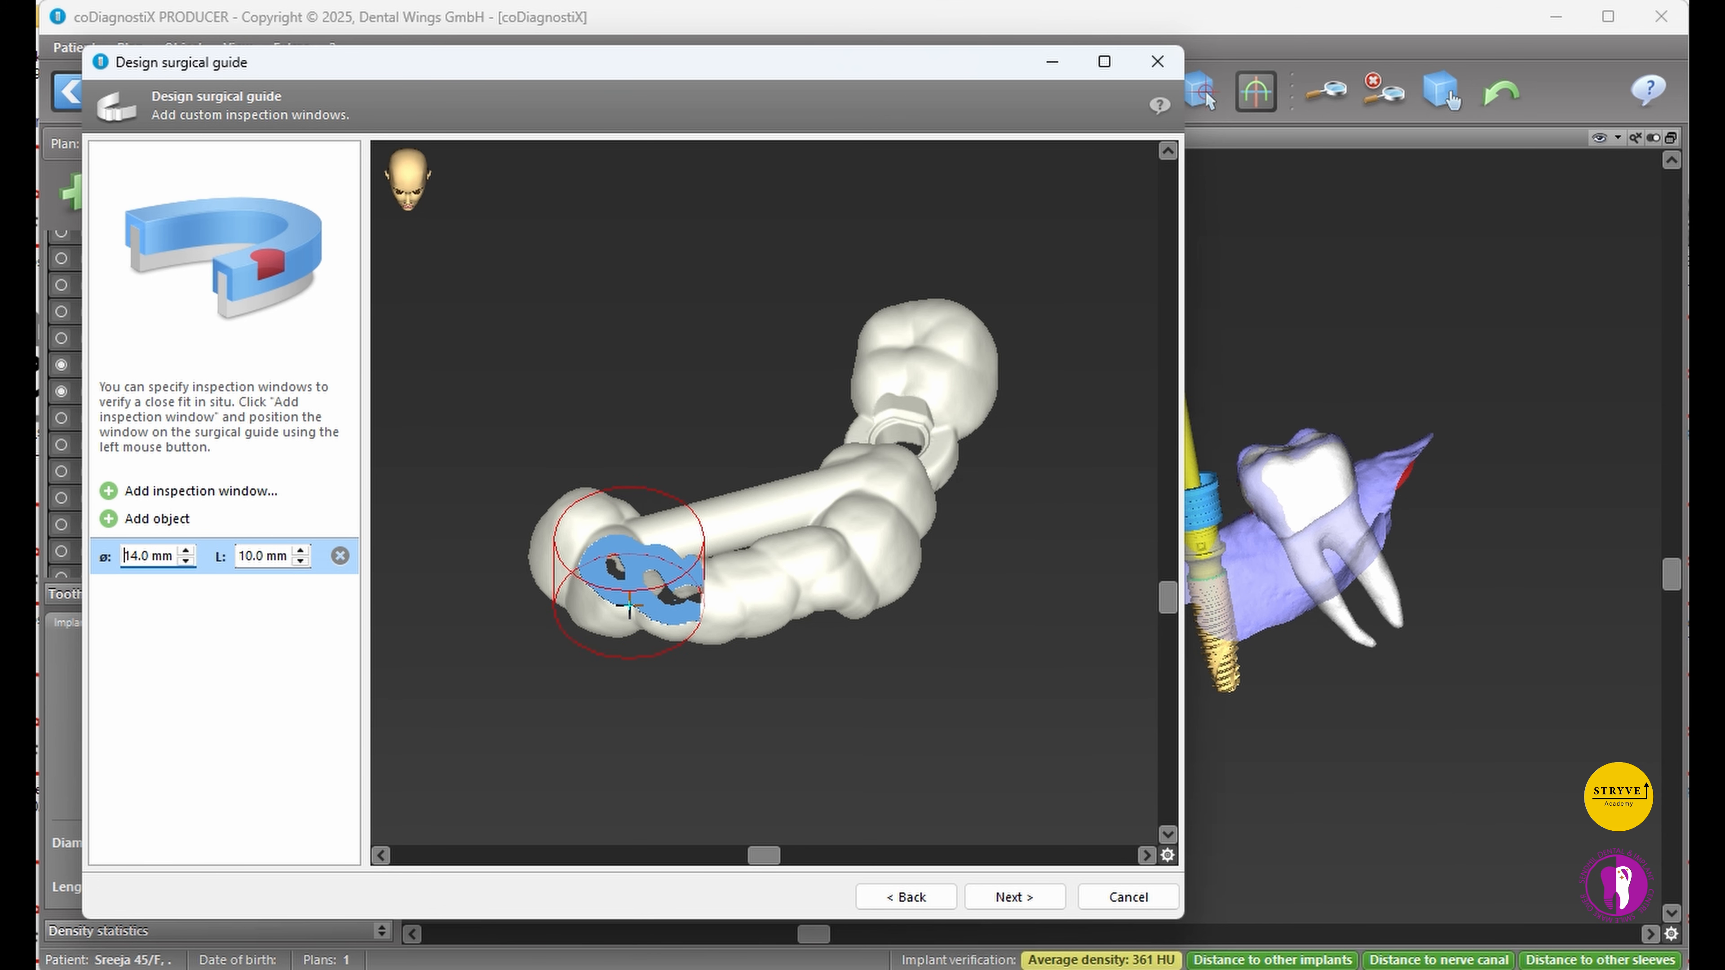
key(Up)
key(Up)
key(Up)
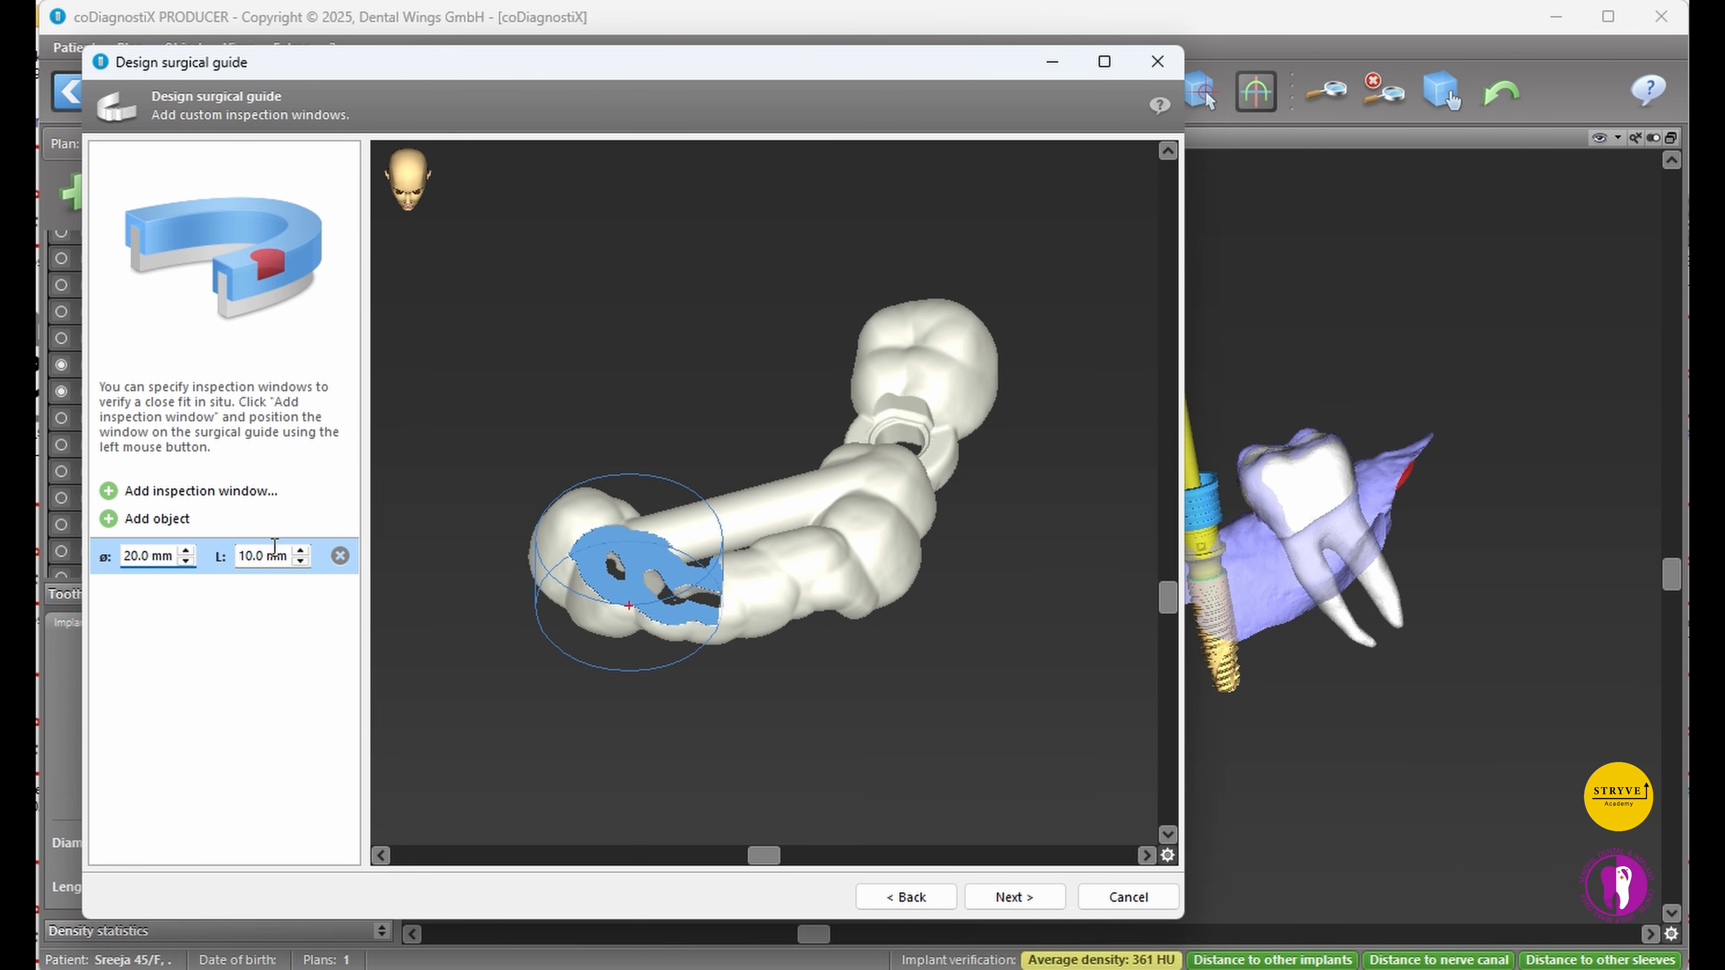
- Add a second inspection window, 23 mm in diameter and 10 mm long, on the guide section in front of the sleeve
click(253, 492)
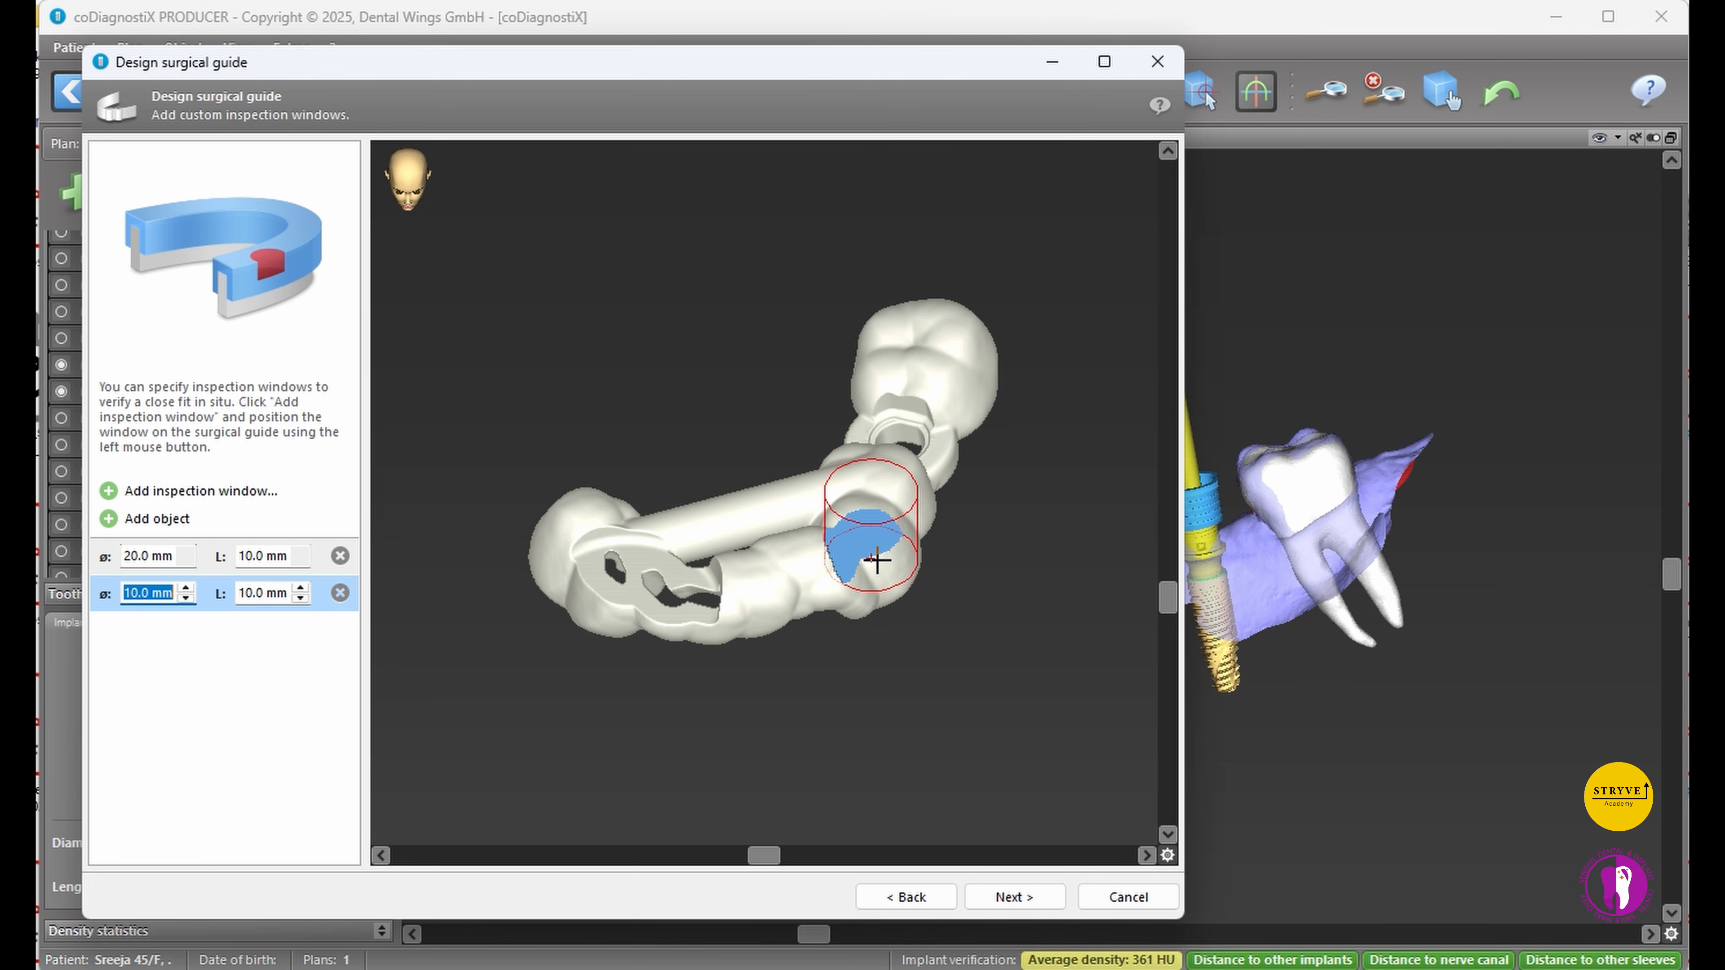
scroll(878, 559, up, 8)
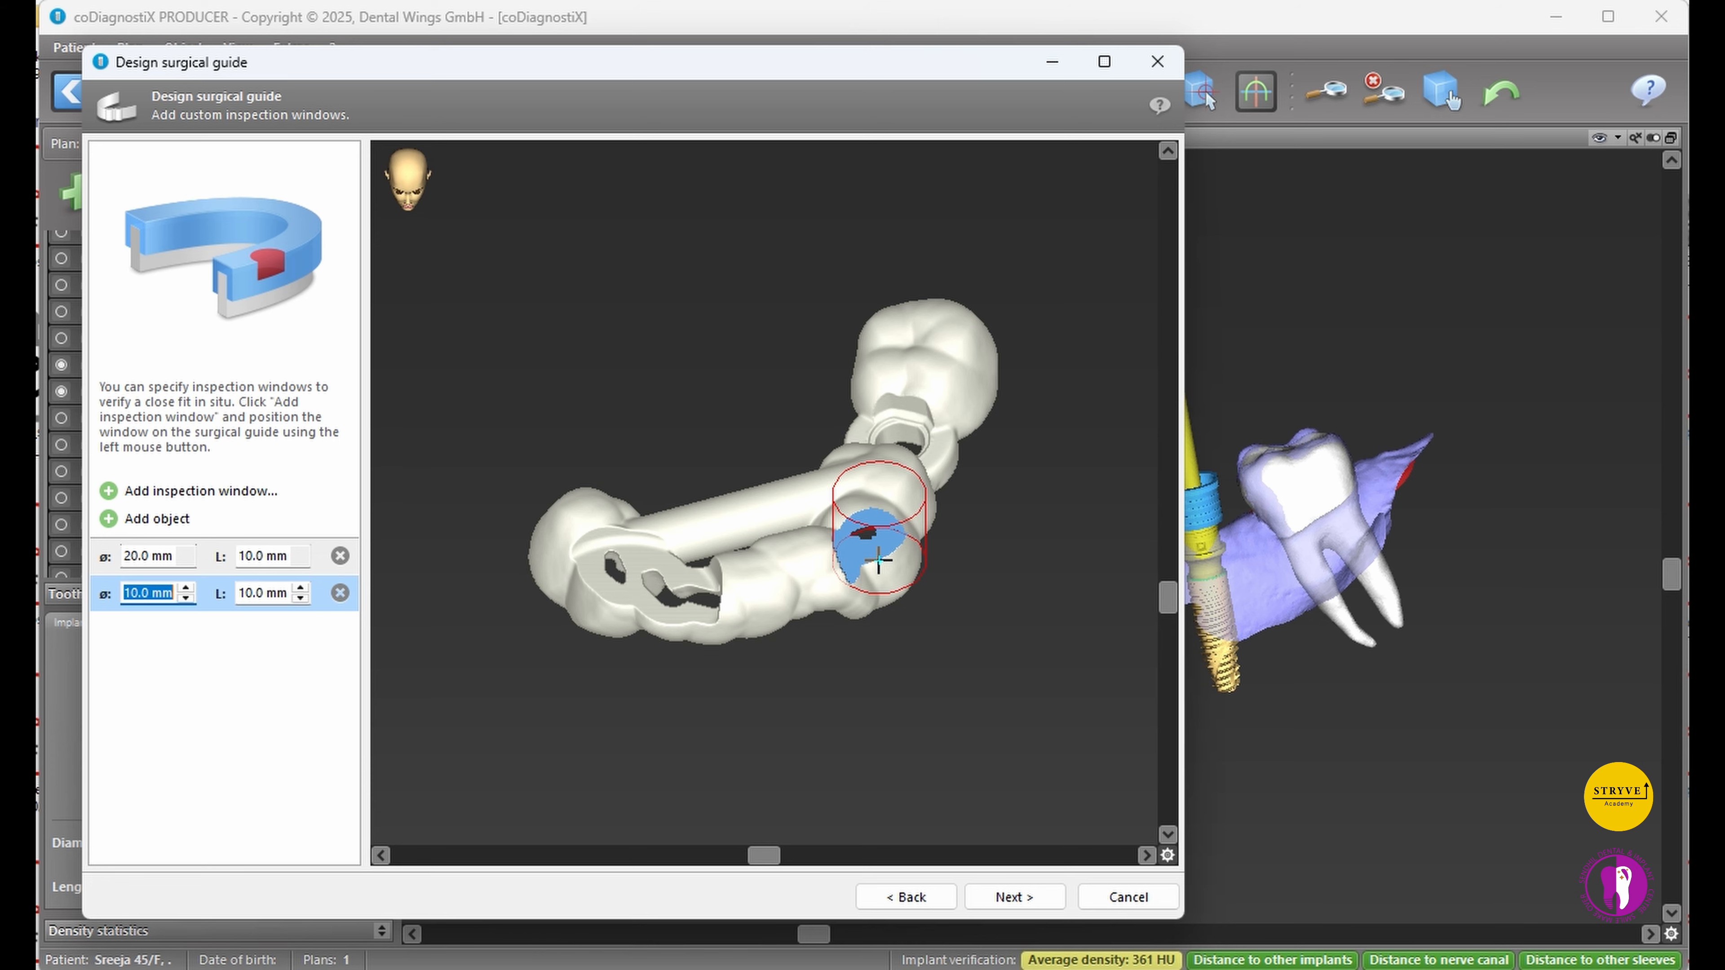
scroll(879, 560, up, 5)
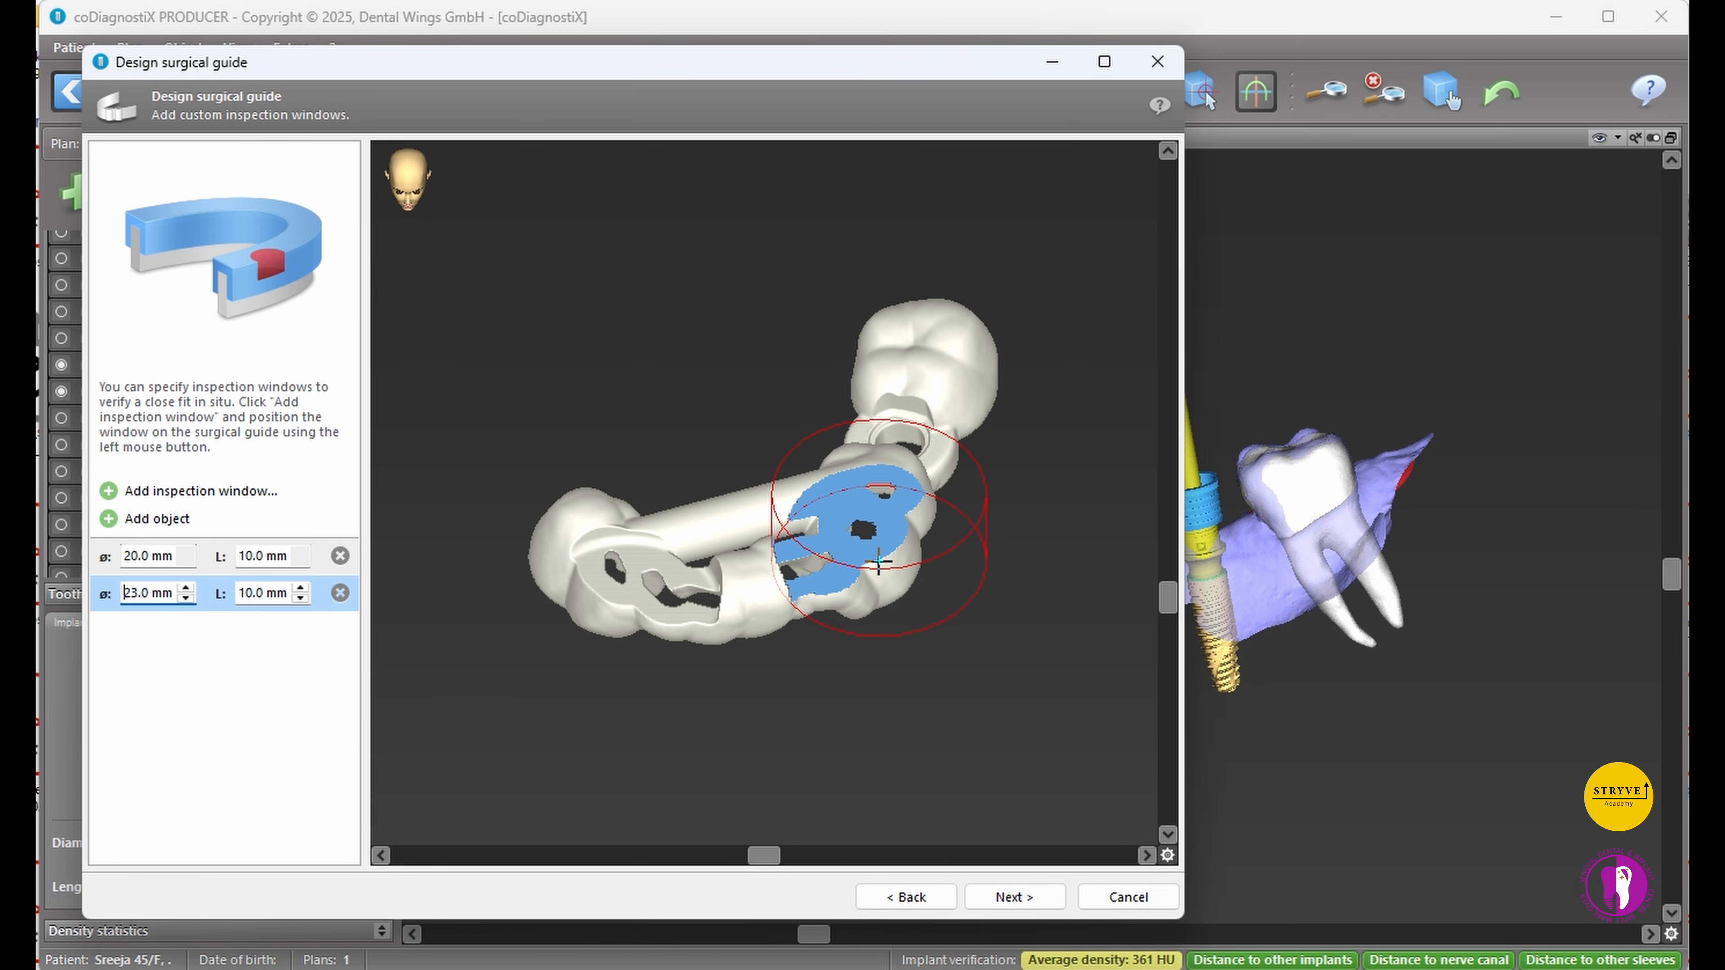
click(878, 561)
- Add a third inspection window, 13 mm in diameter and 10 mm long, over the tooth 37 section and accept the windows
click(173, 496)
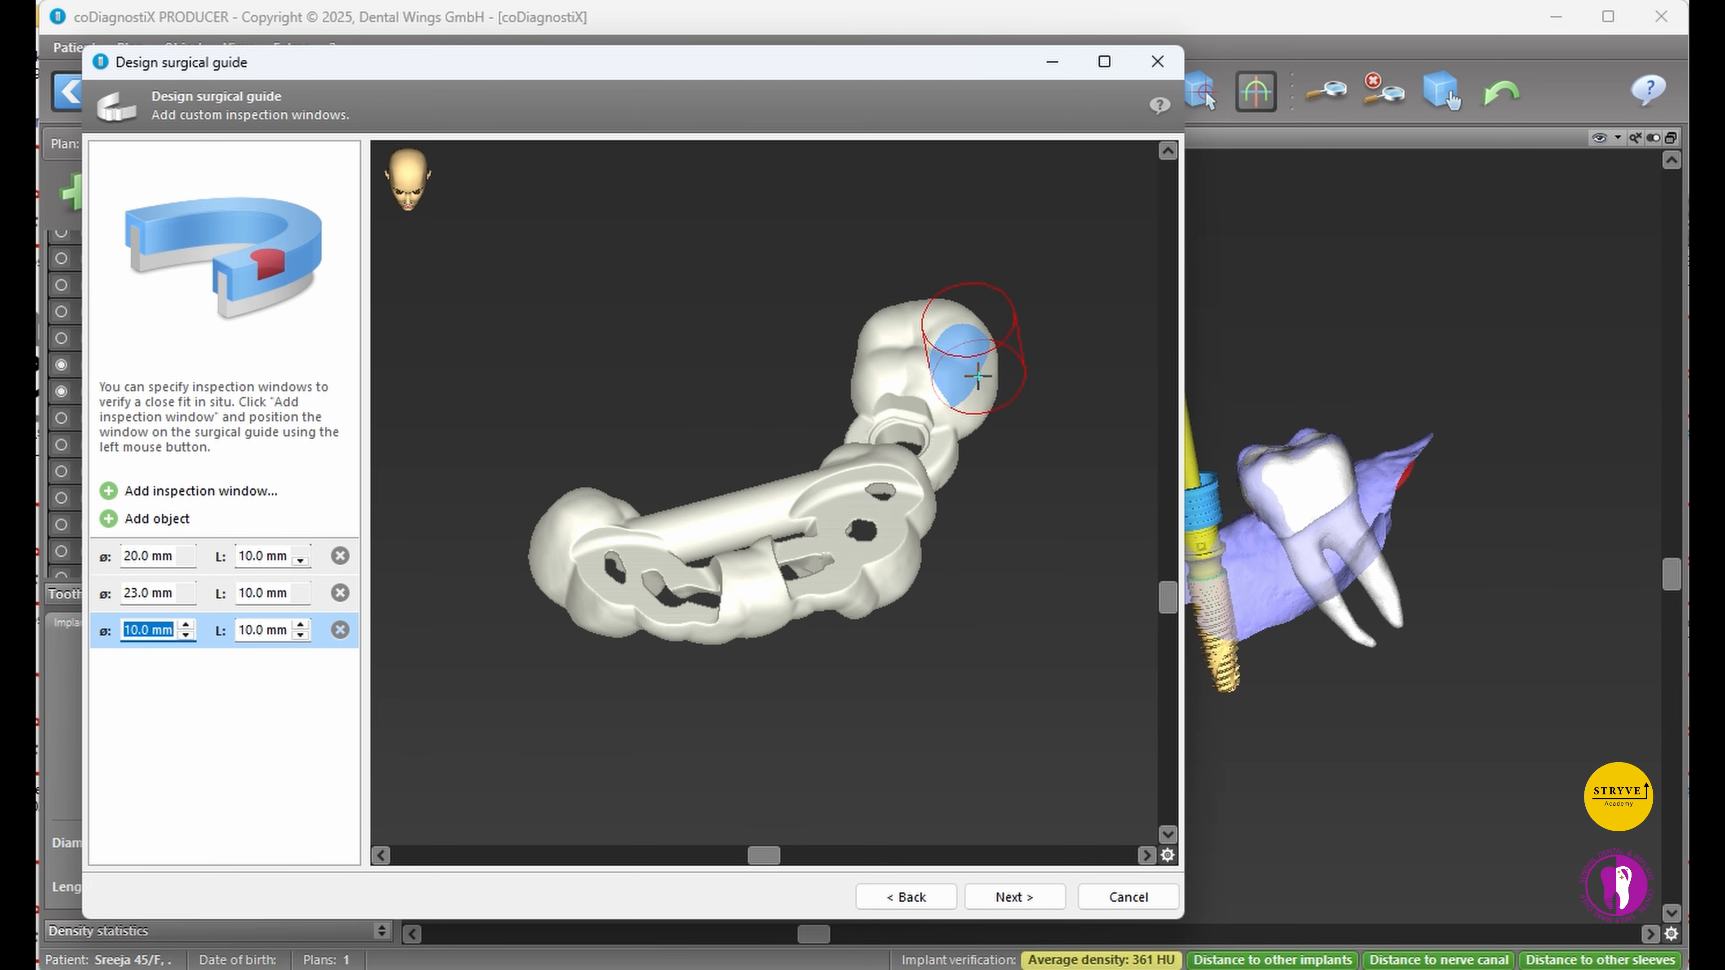
scroll(978, 375, up, 3)
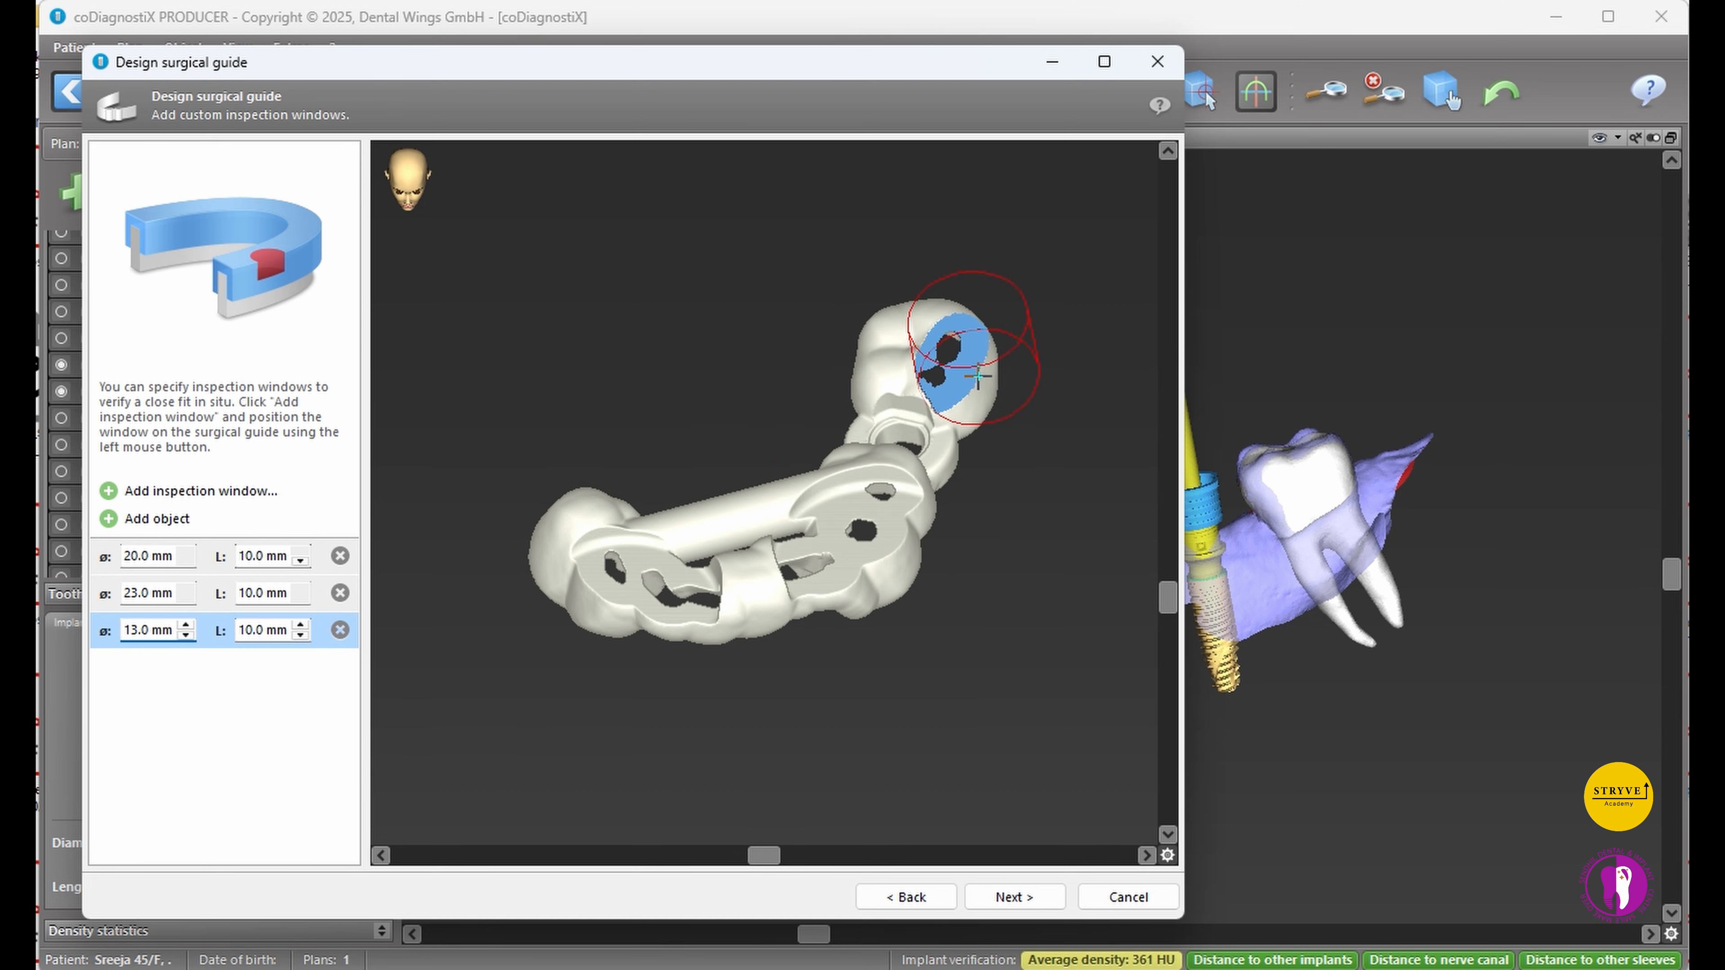
click(978, 375)
drag(765, 855, 699, 855)
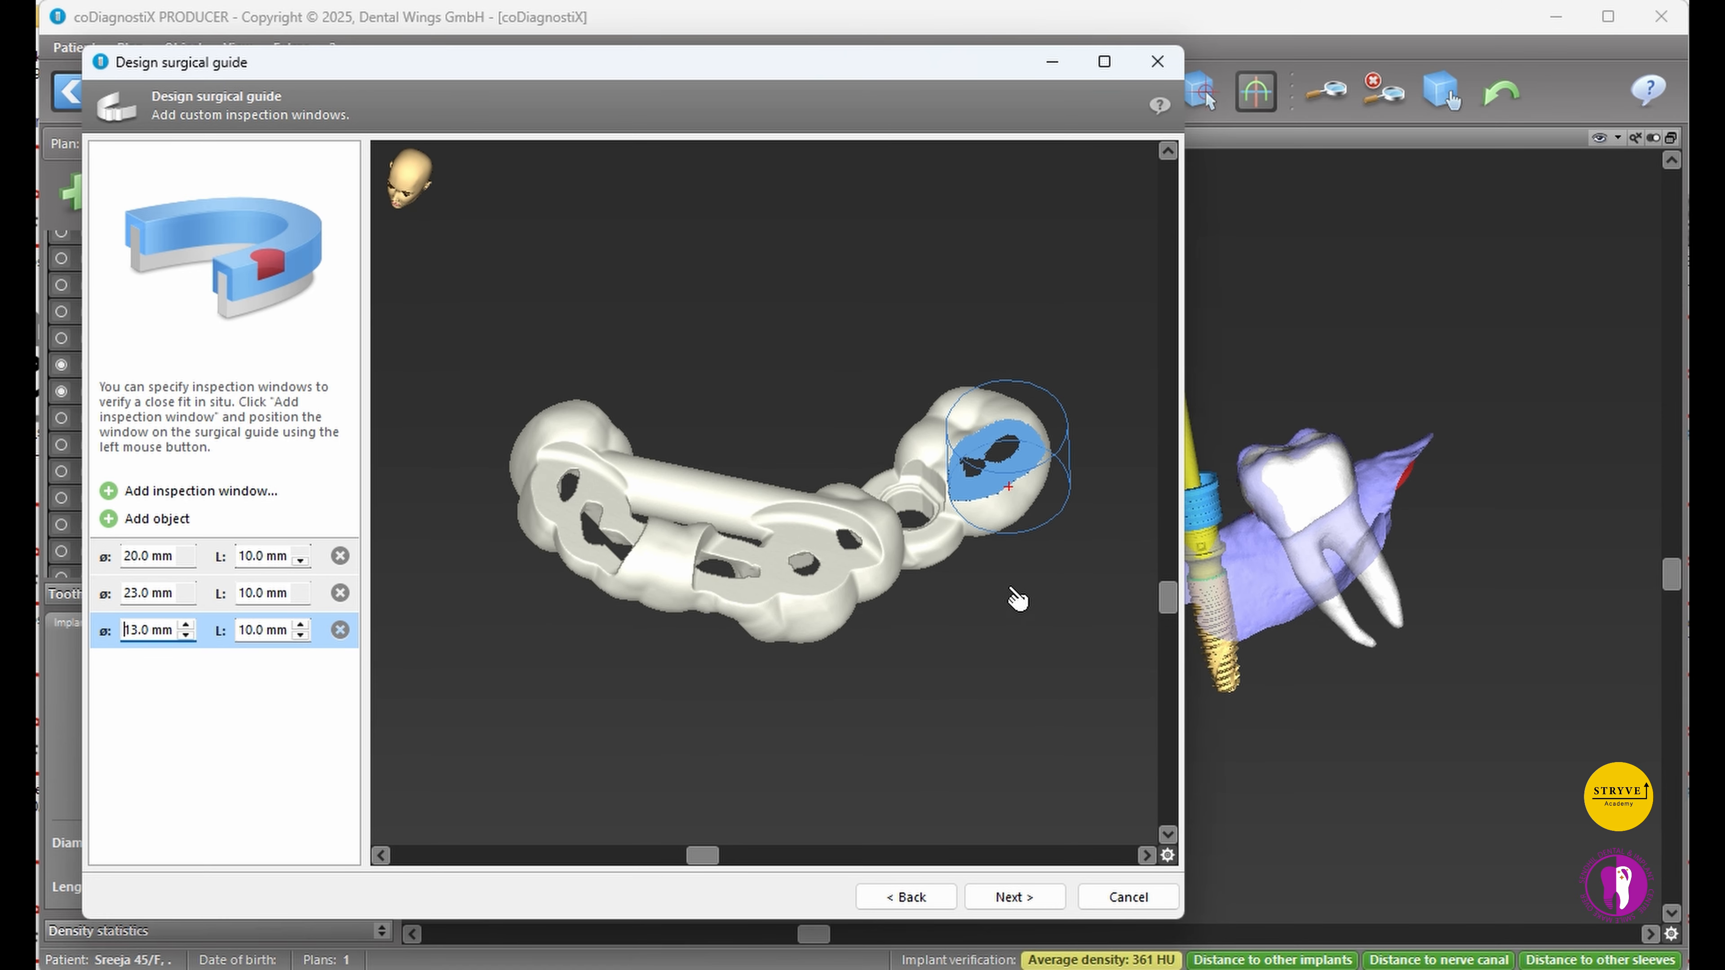
click(1020, 899)
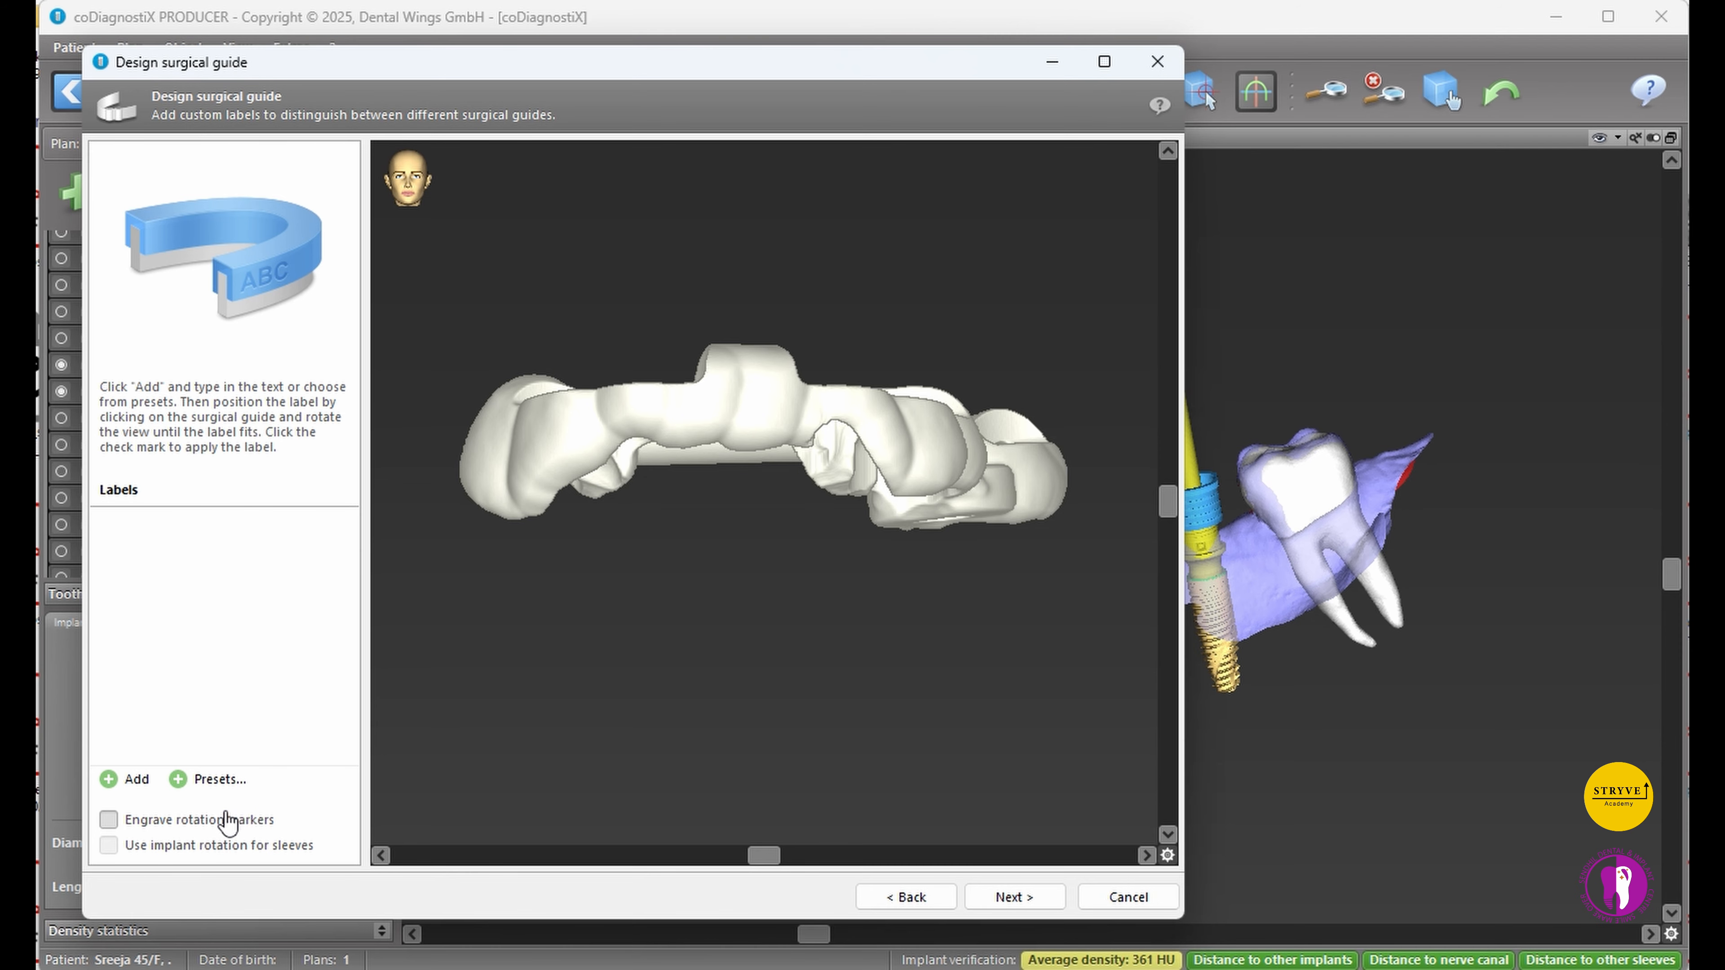
- Add the patient name preset as a label centred on the cross-arch bar and generate the finished guide
drag(1161, 505, 1168, 622)
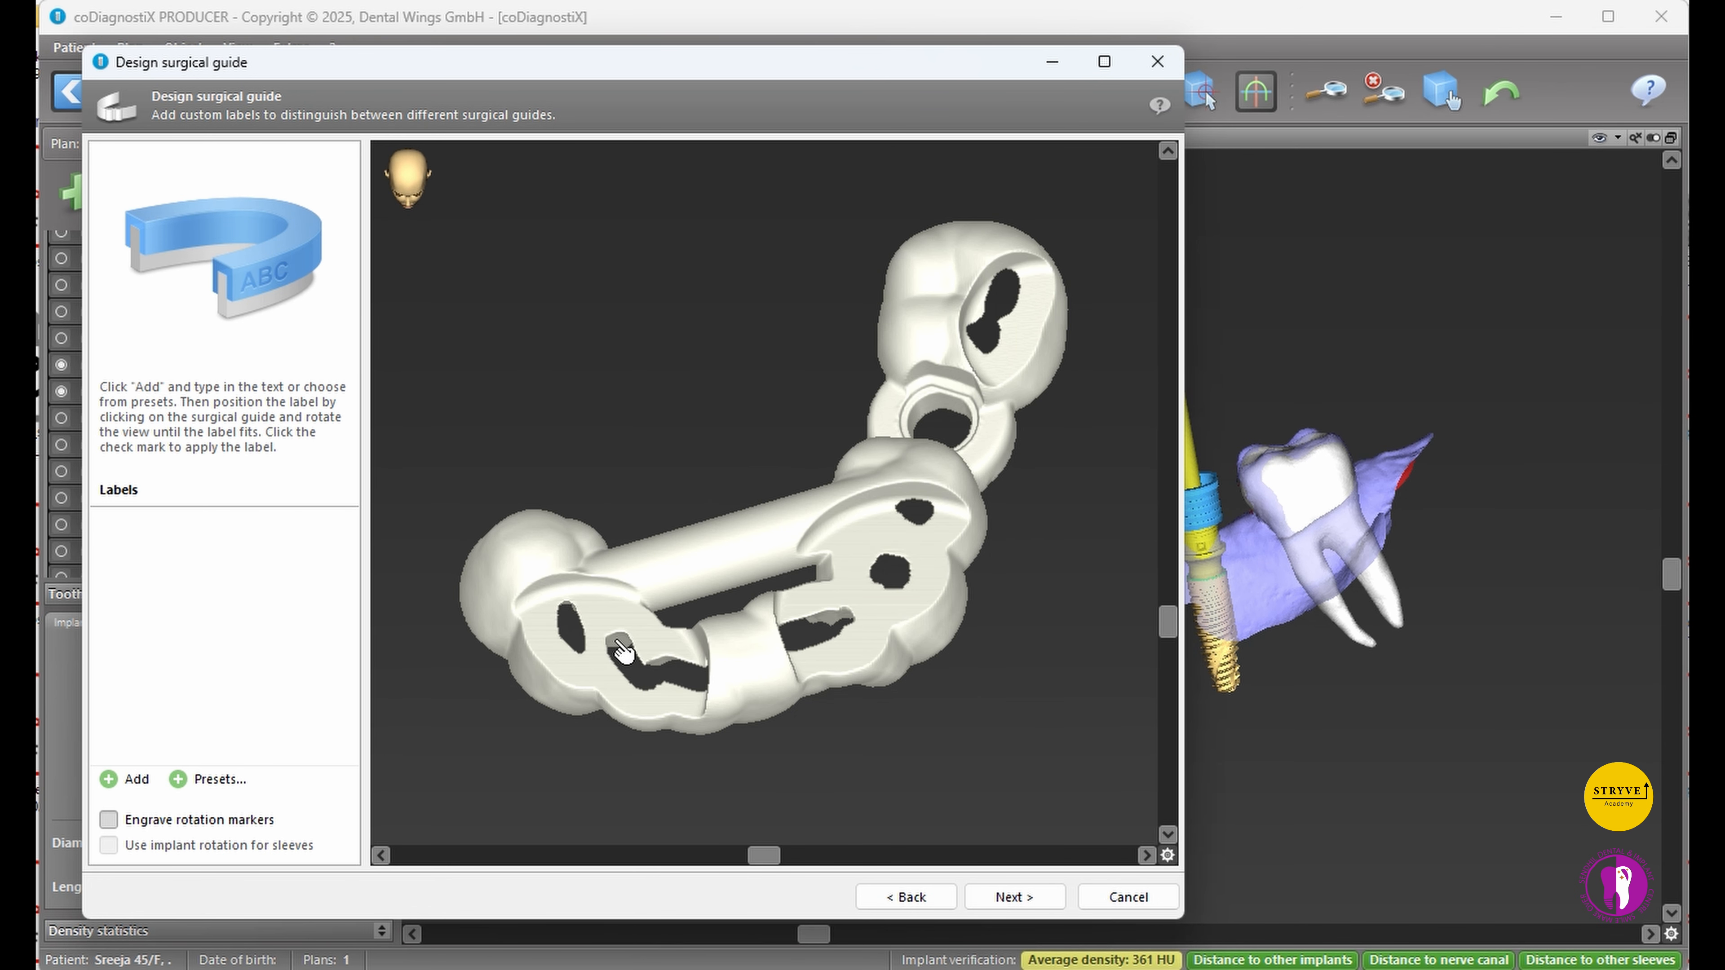
click(228, 781)
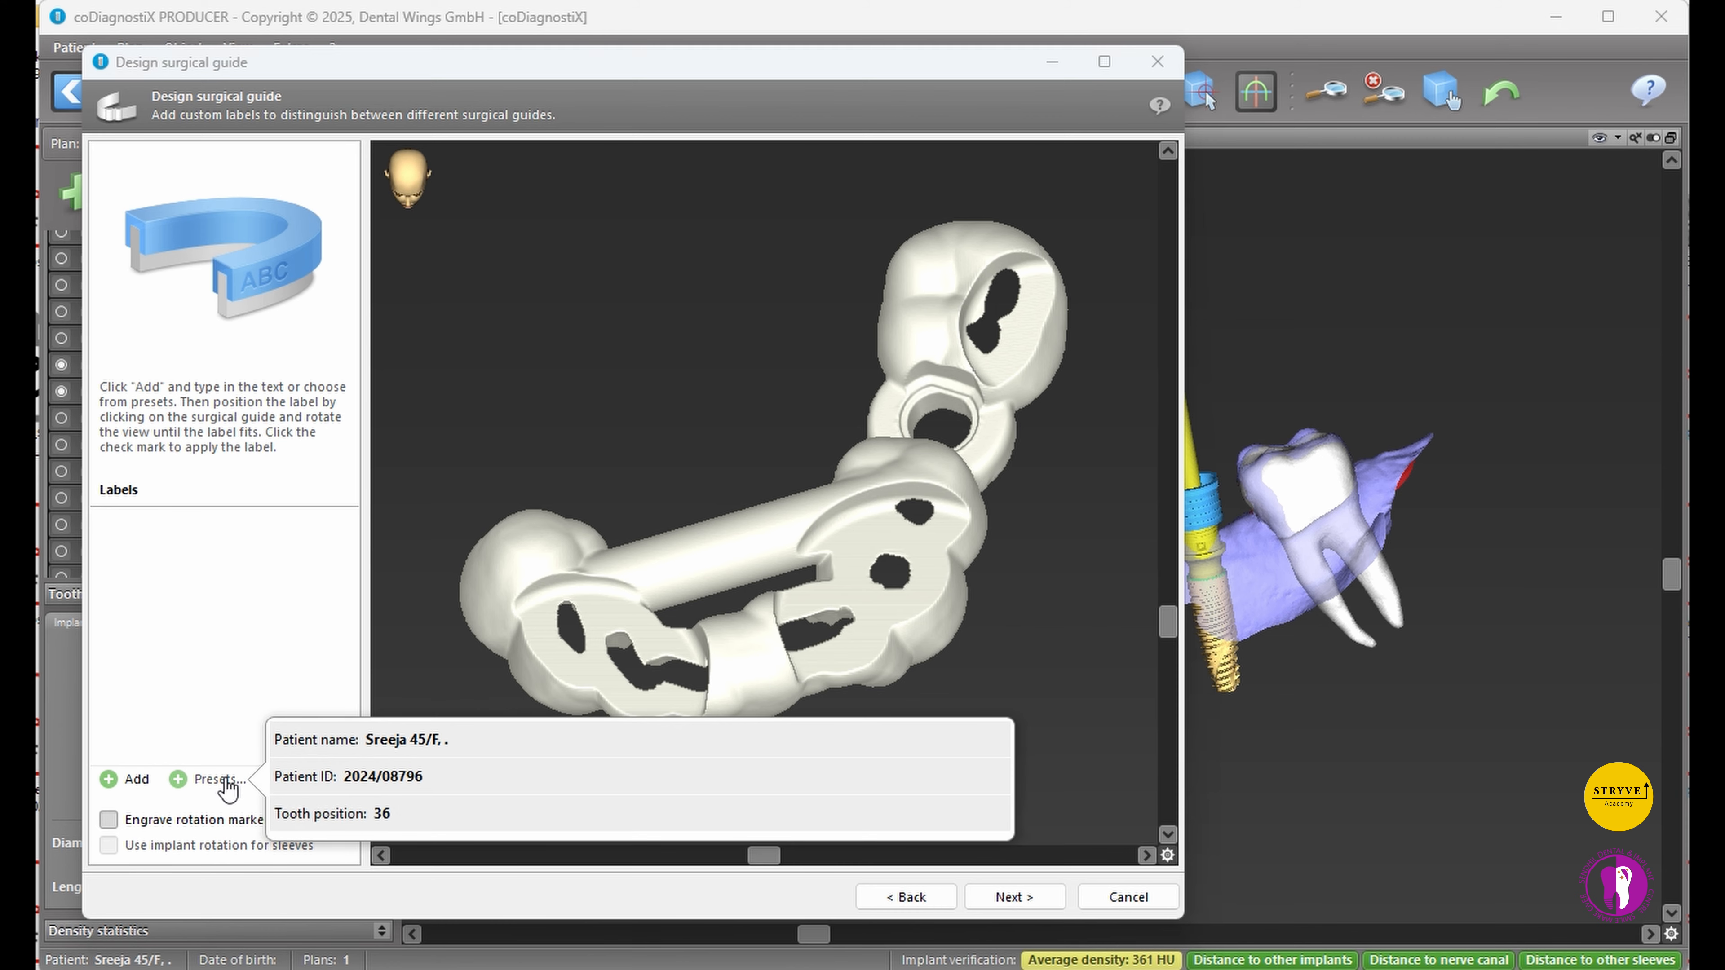
click(415, 742)
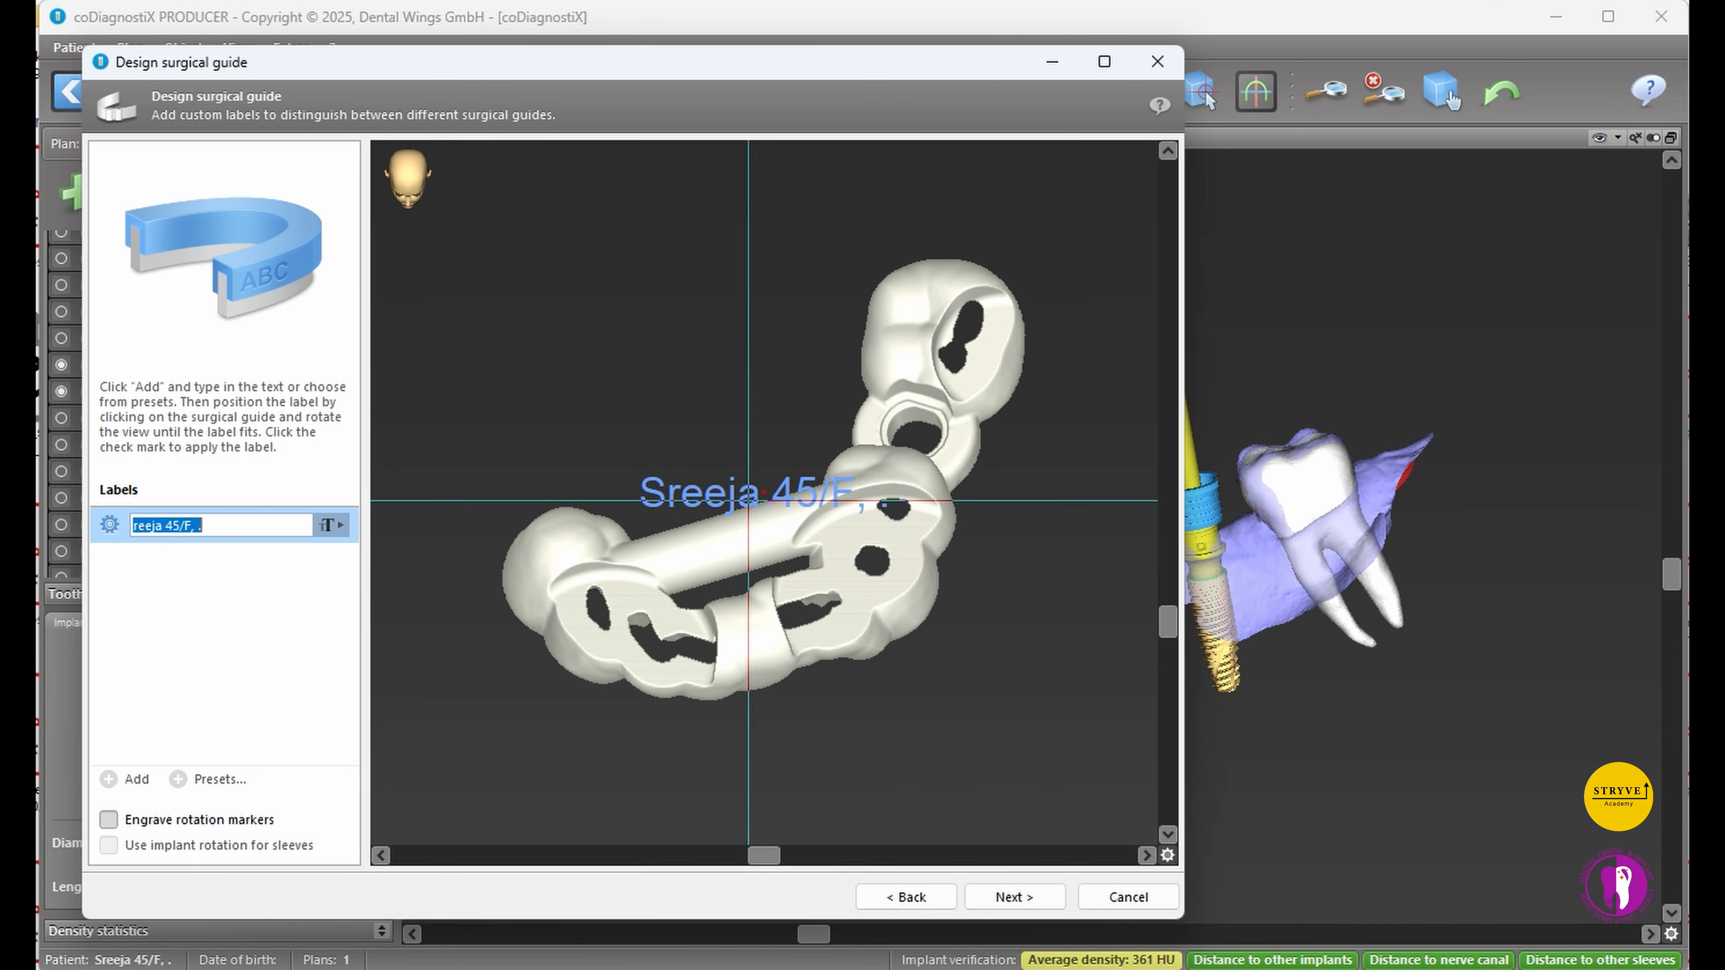
drag(759, 855, 711, 857)
scroll(697, 547, down, 2)
click(698, 517)
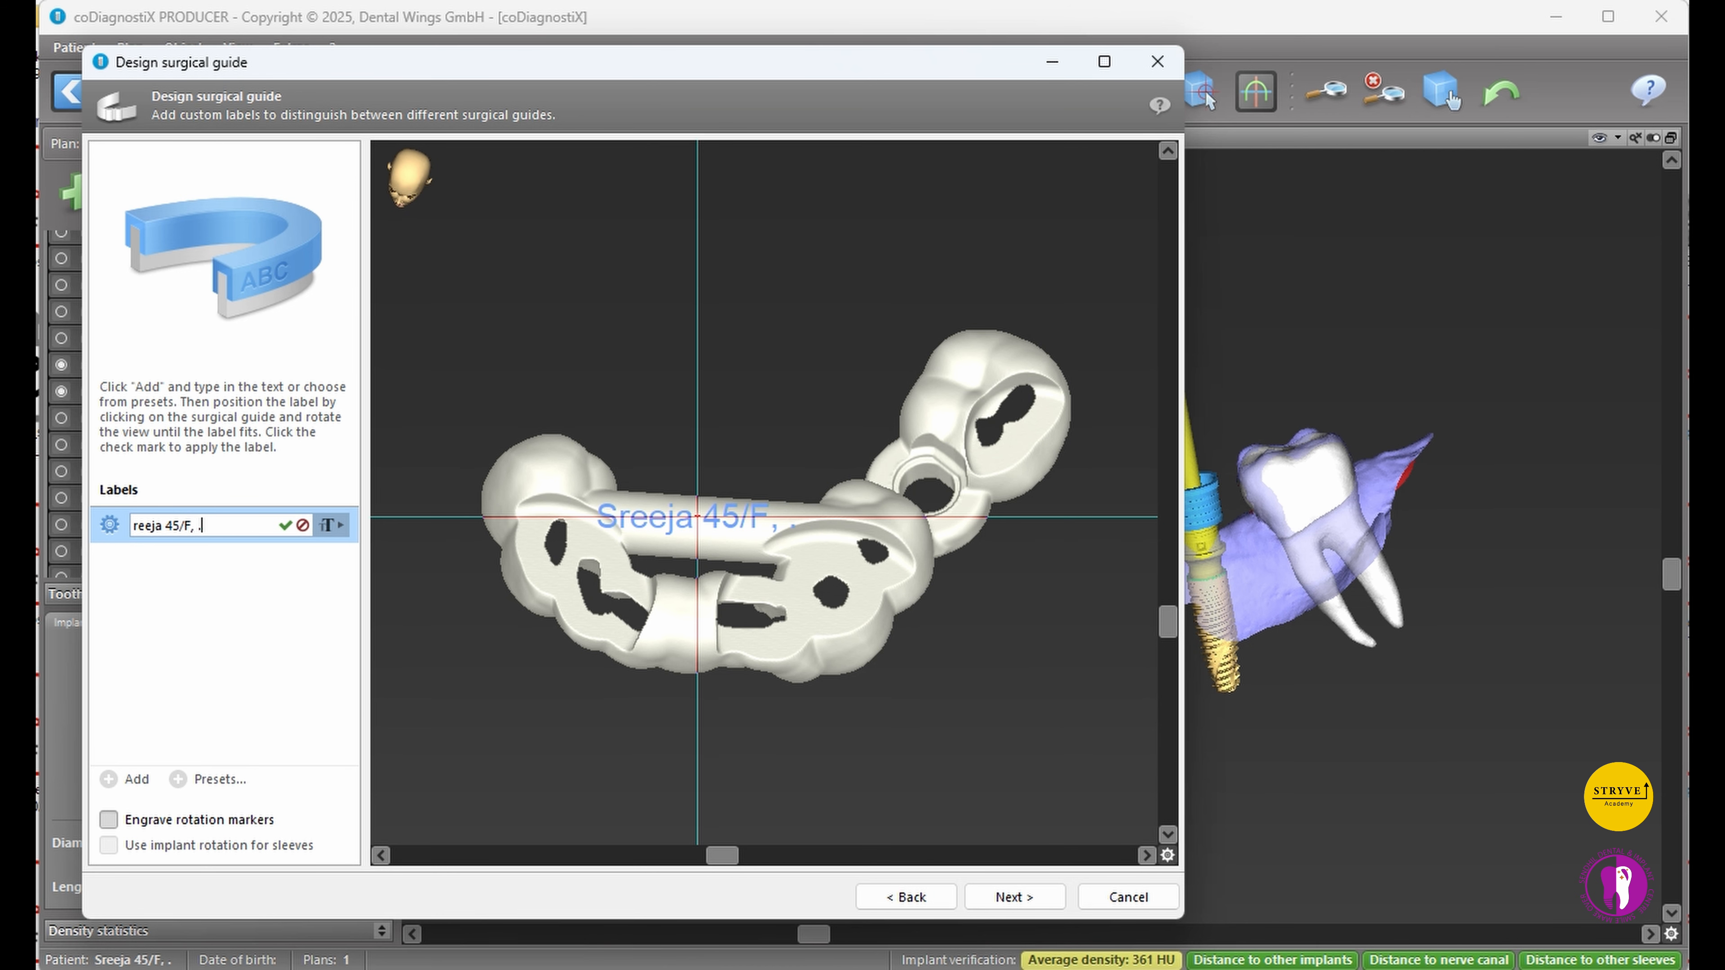
click(698, 513)
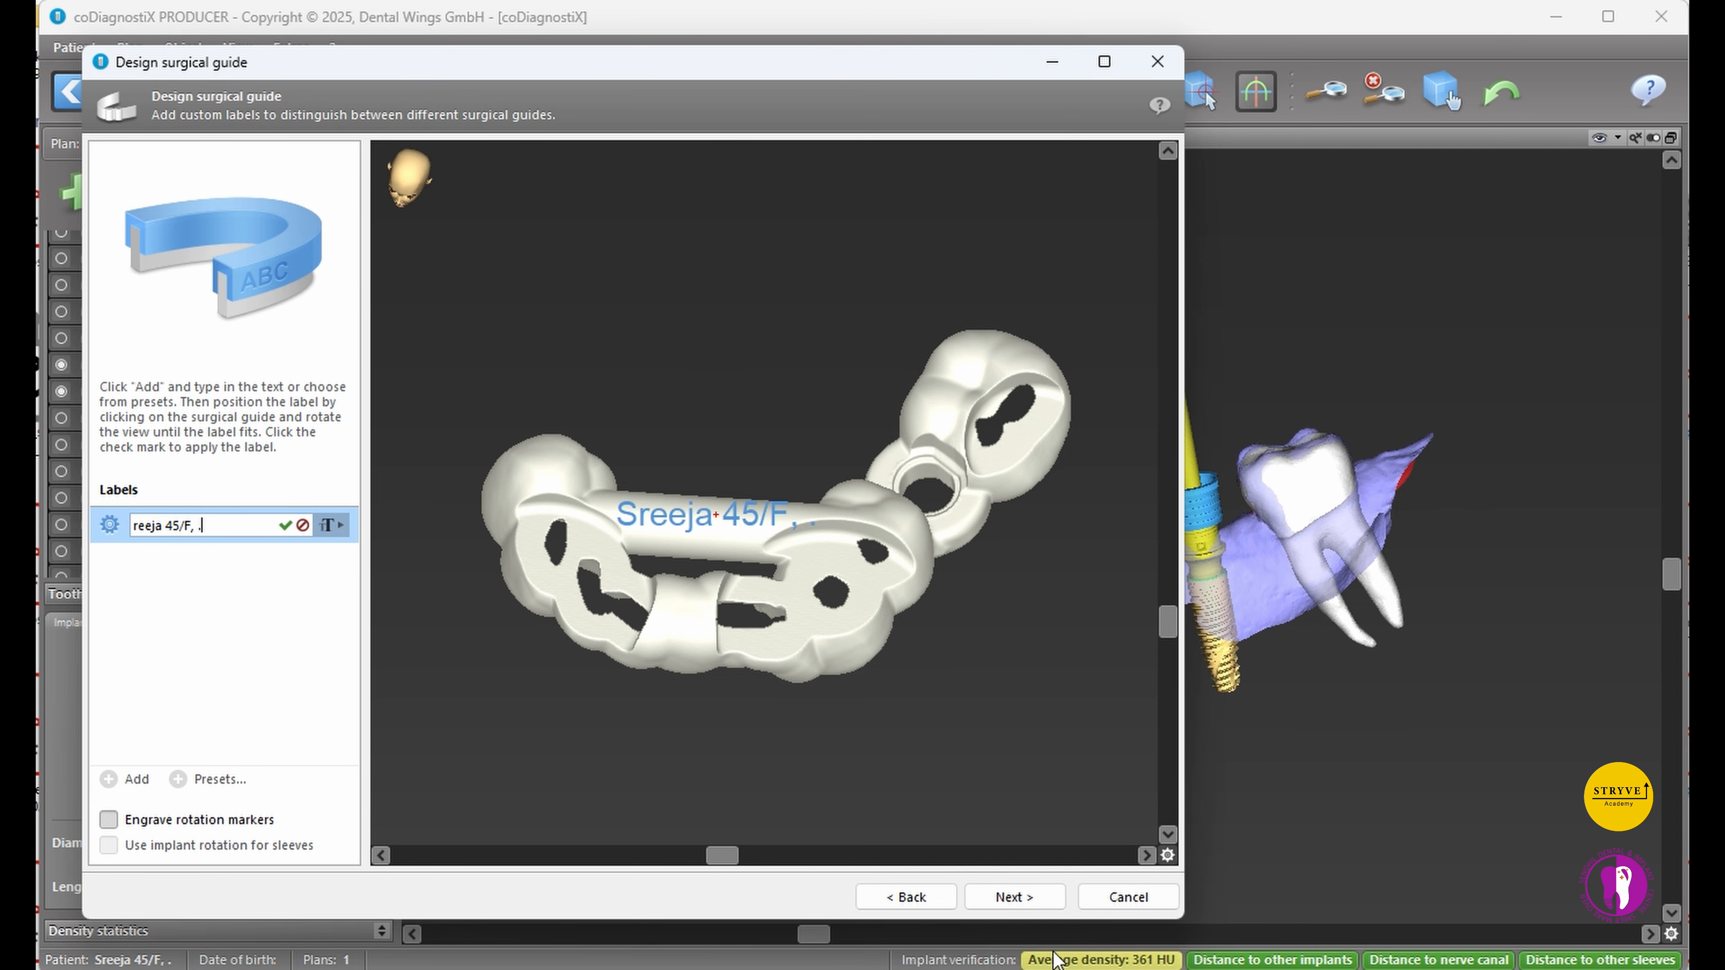
click(1045, 904)
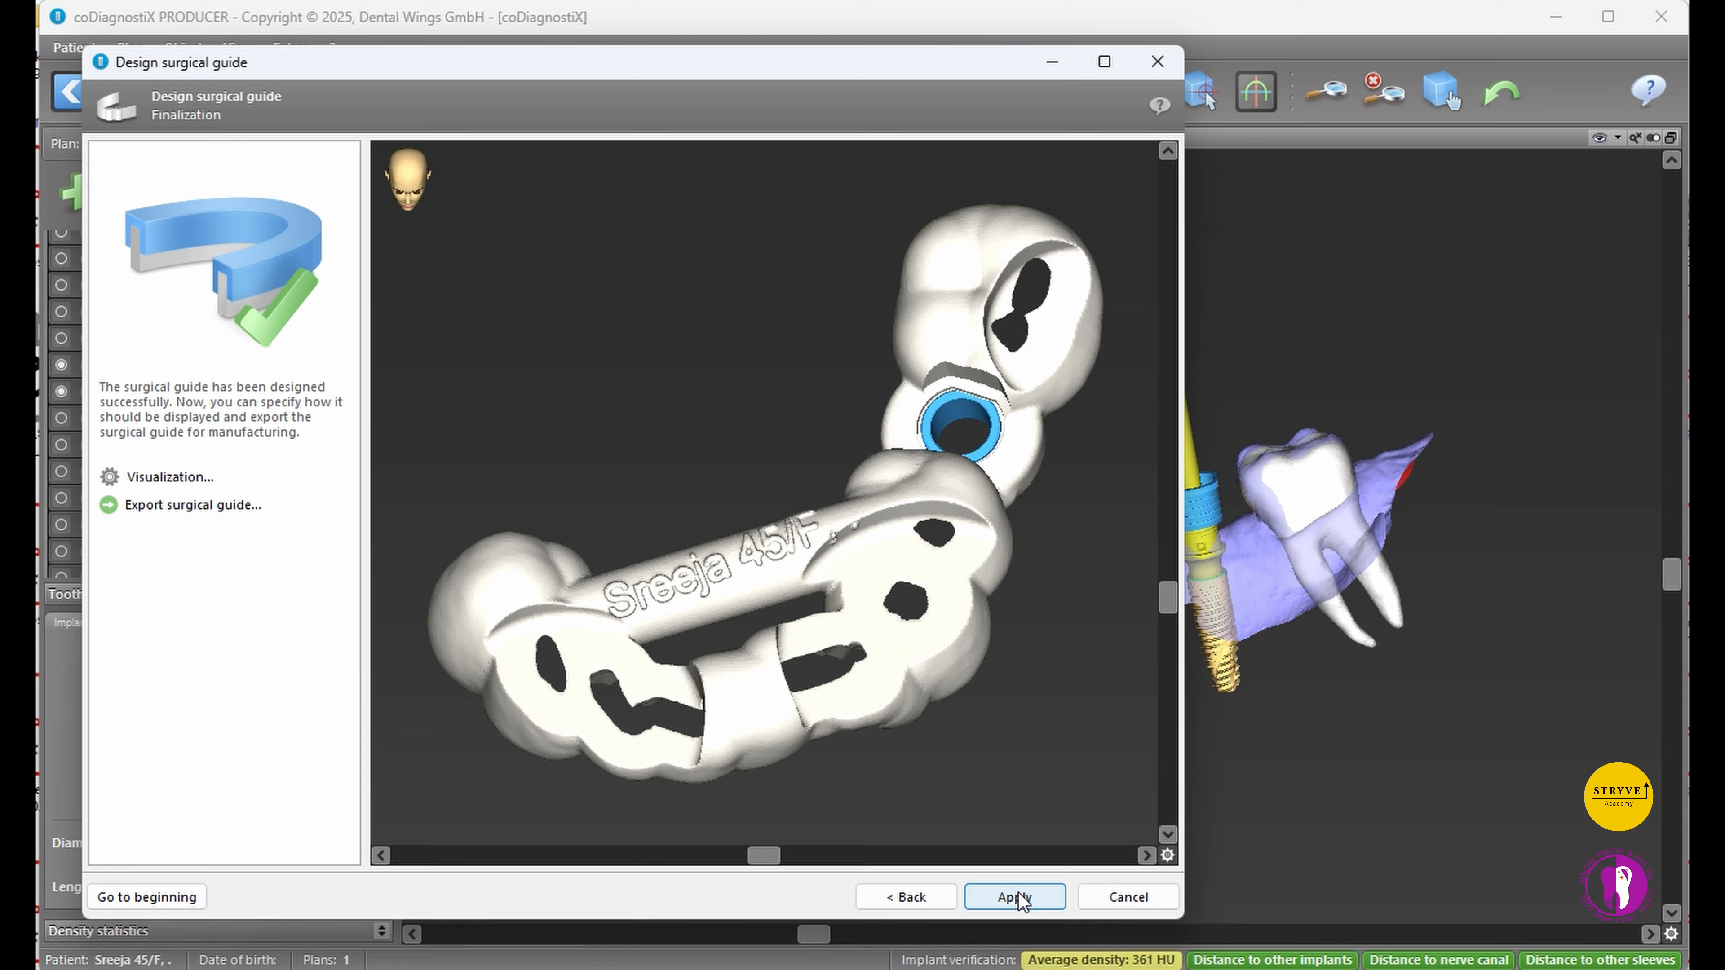
- Apply the finished surgical guide to the Mandible plan and look through the plan's object list
click(1016, 896)
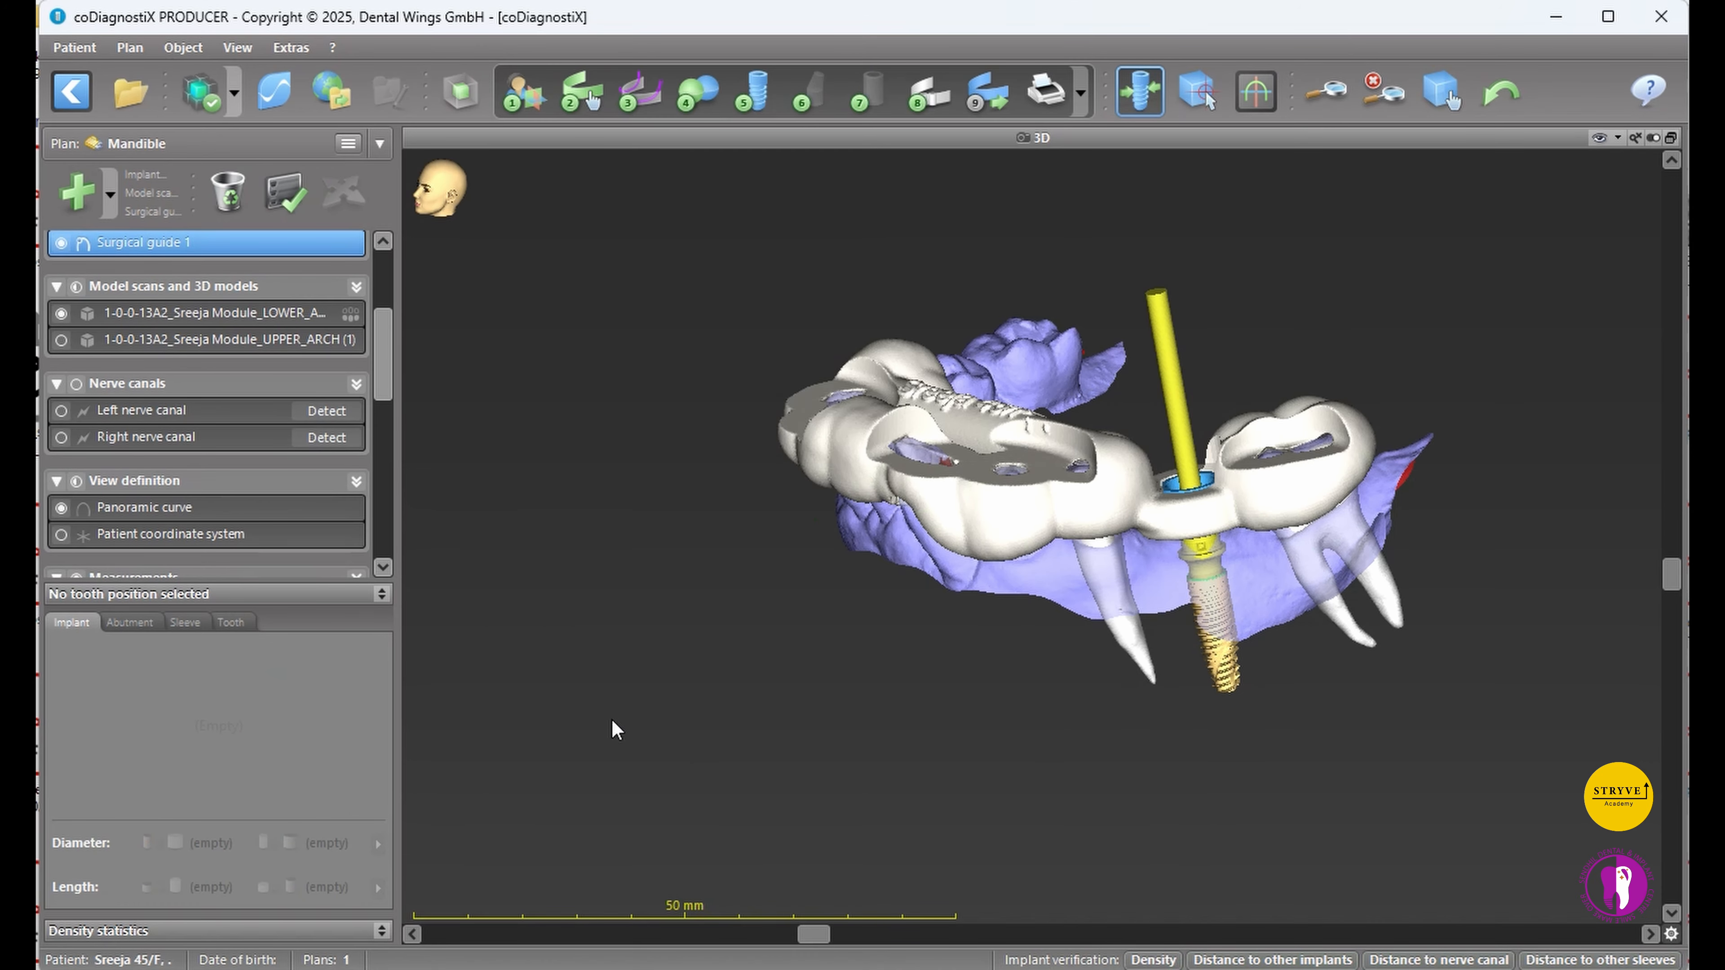
scroll(239, 481, down, 6)
scroll(205, 458, up, 10)
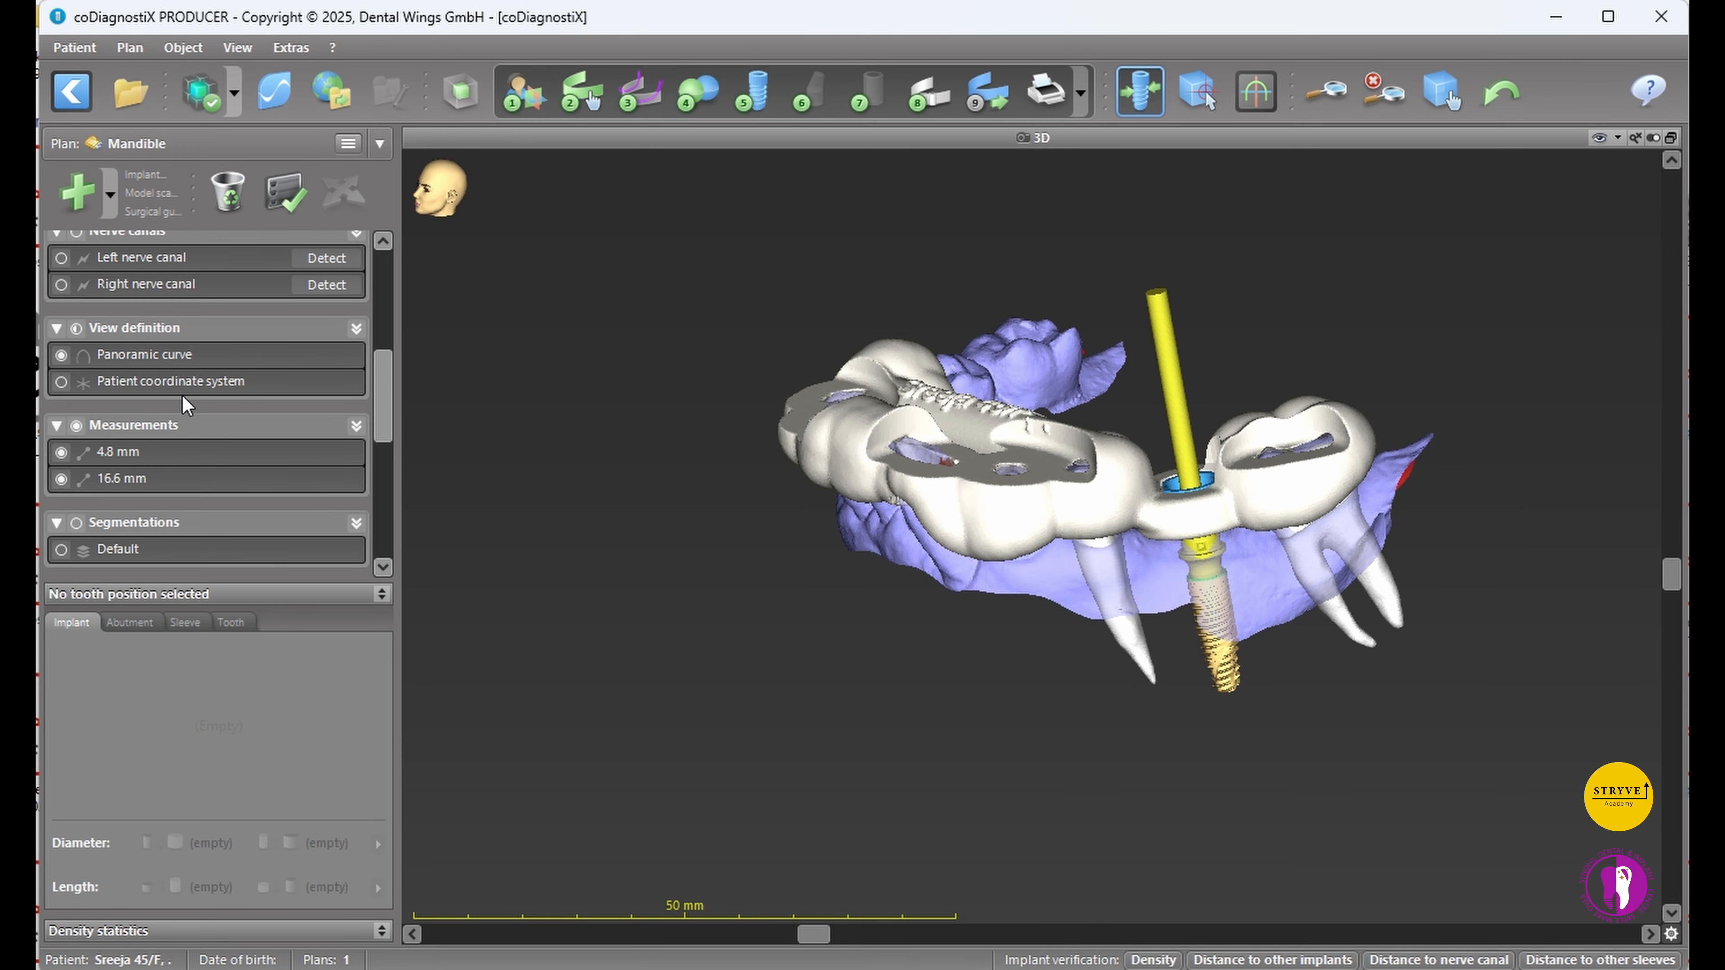
- Start the file export of Surgical guide 1 and unlock the dataset for production
click(248, 458)
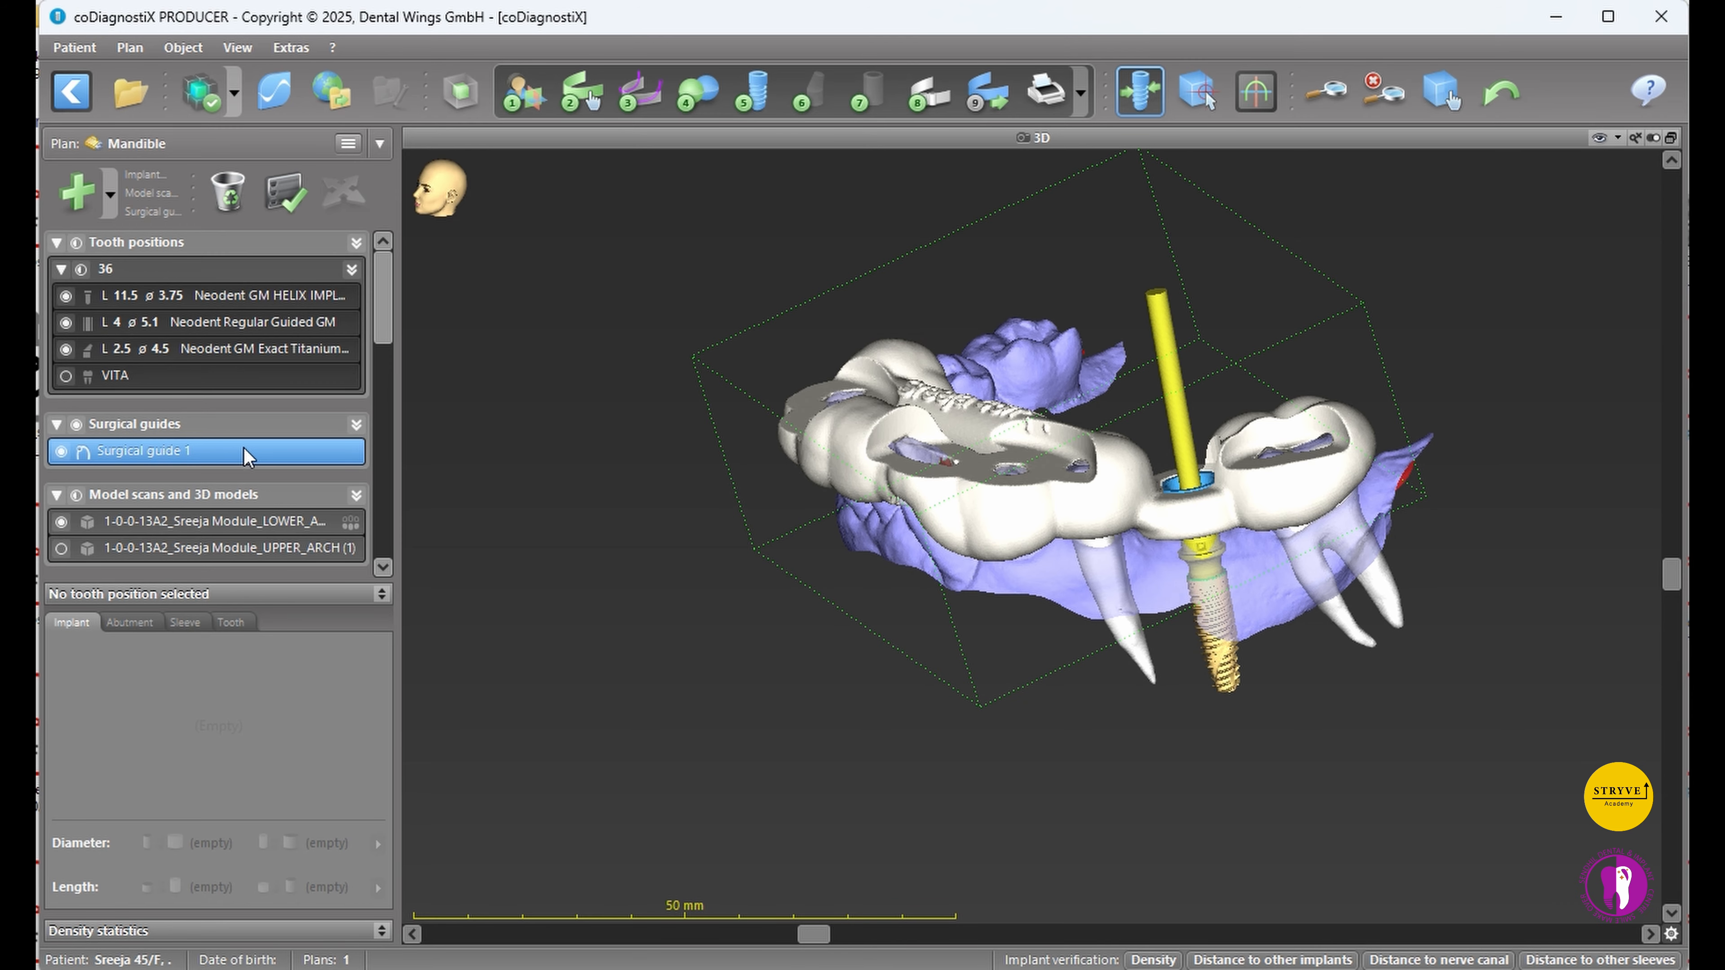
right_click(248, 458)
click(315, 537)
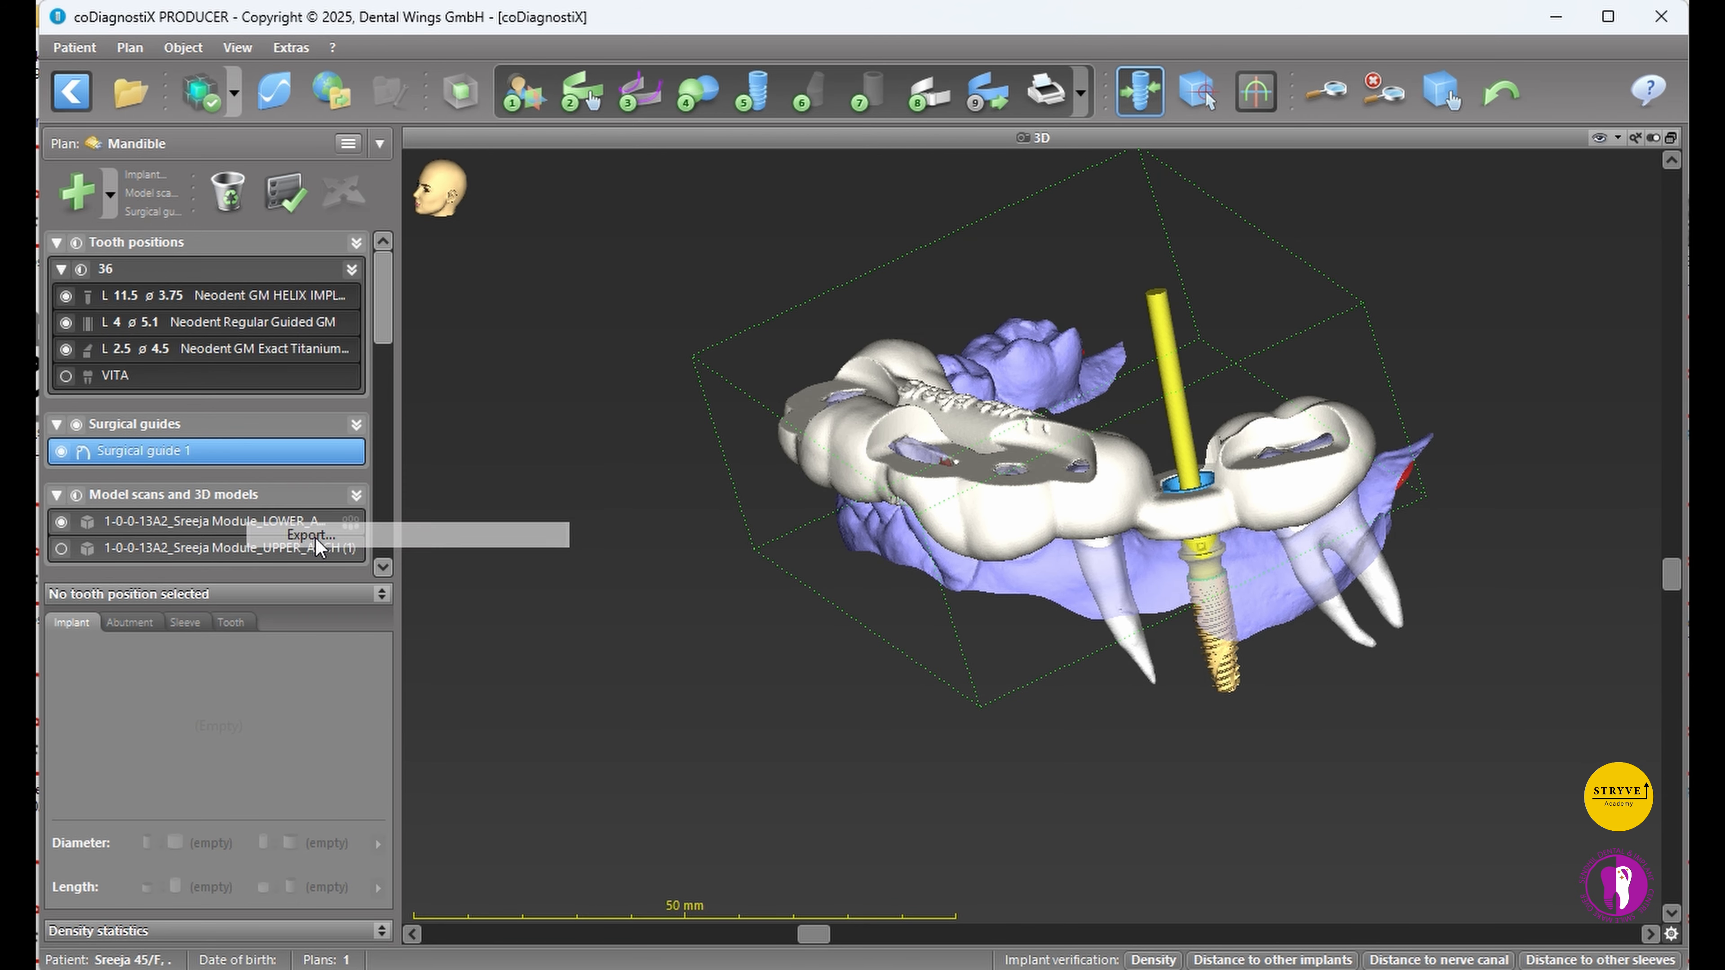
click(1125, 778)
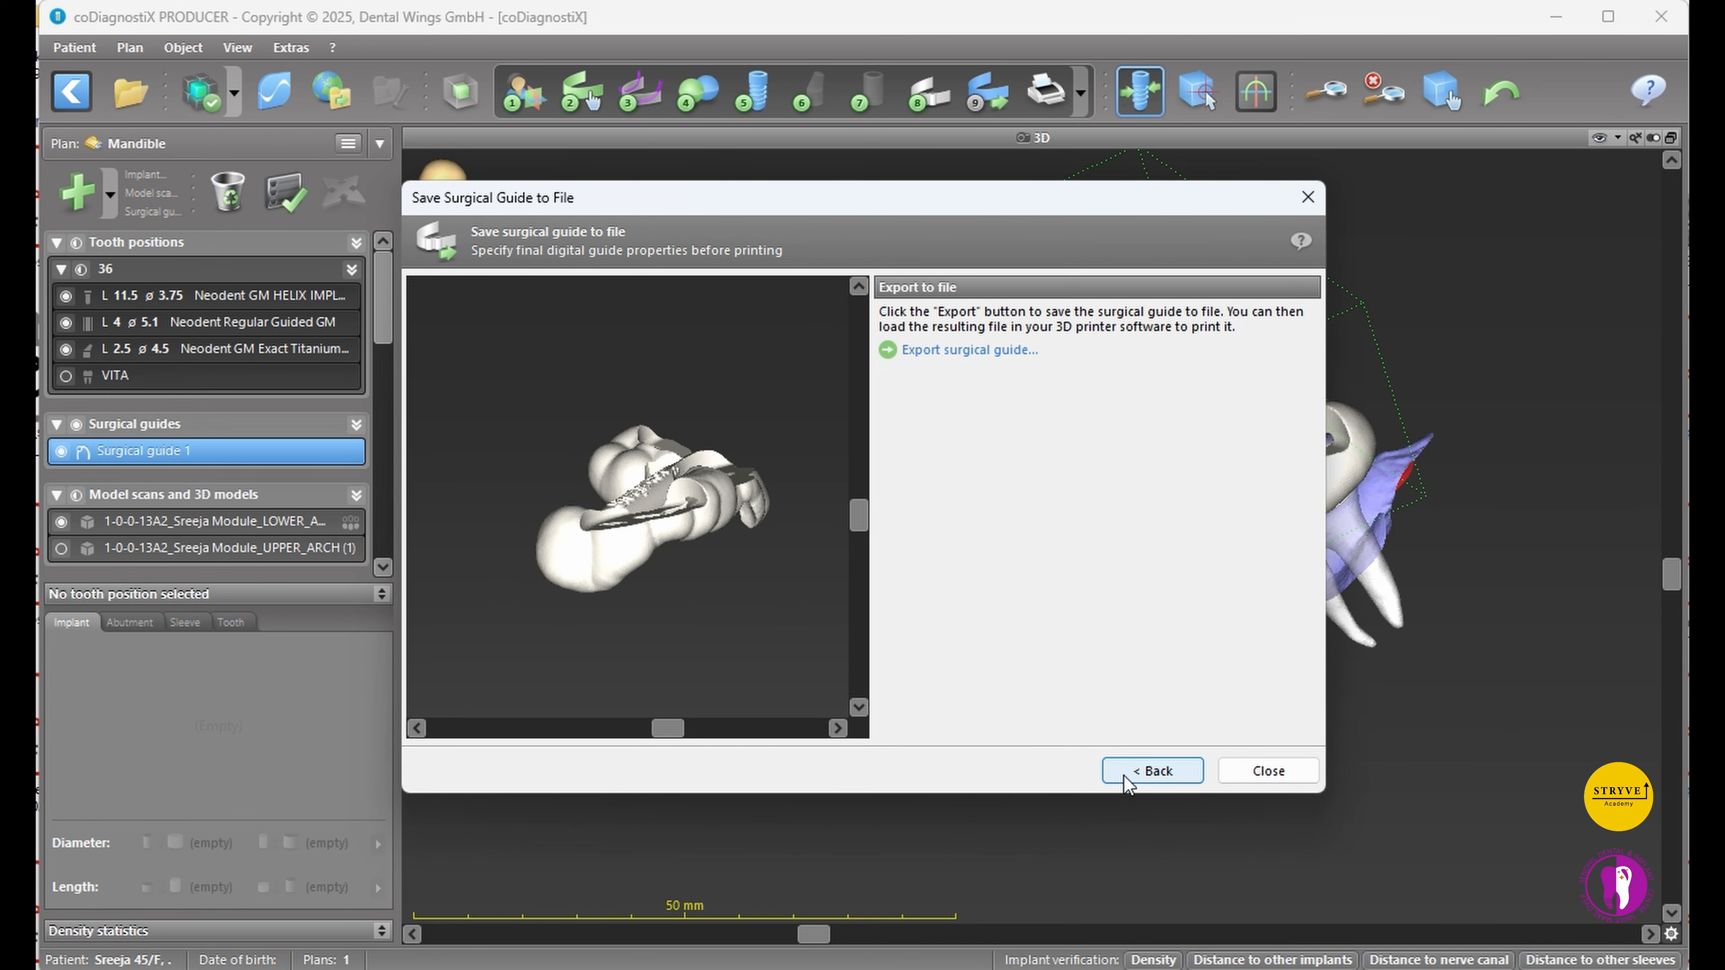
click(935, 351)
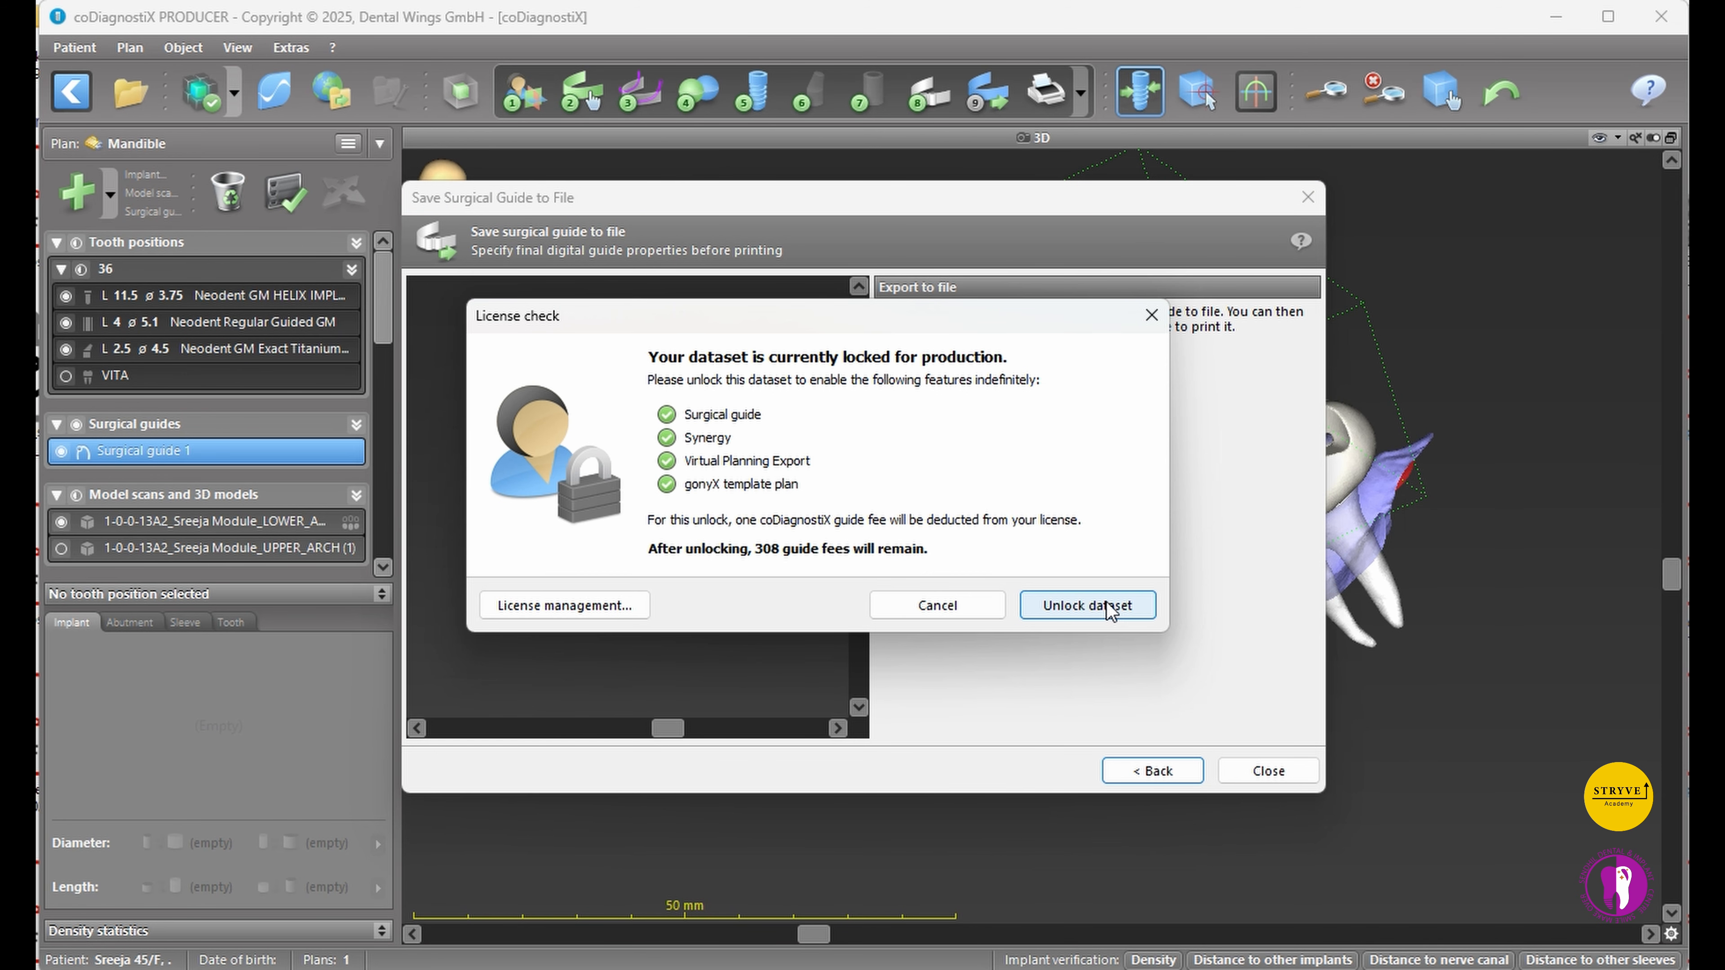
click(1088, 605)
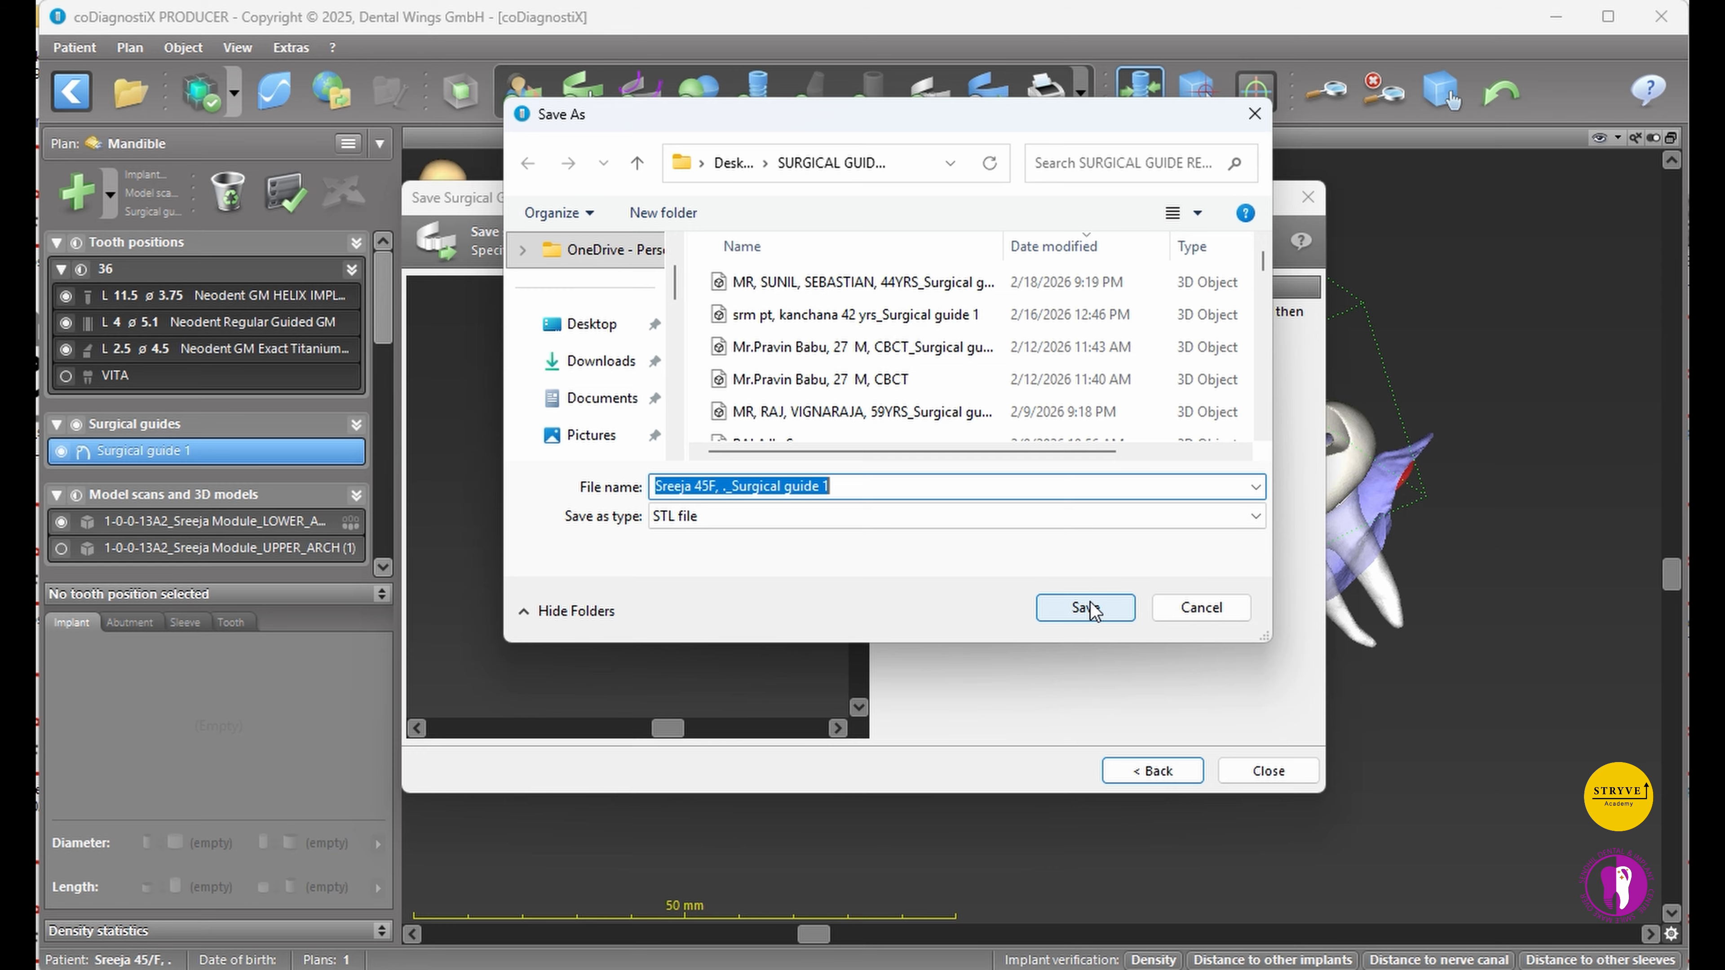
- Save the surgical guide under the suggested name as an STL file in the surgical guide report folder and close the export
click(1090, 609)
click(1046, 566)
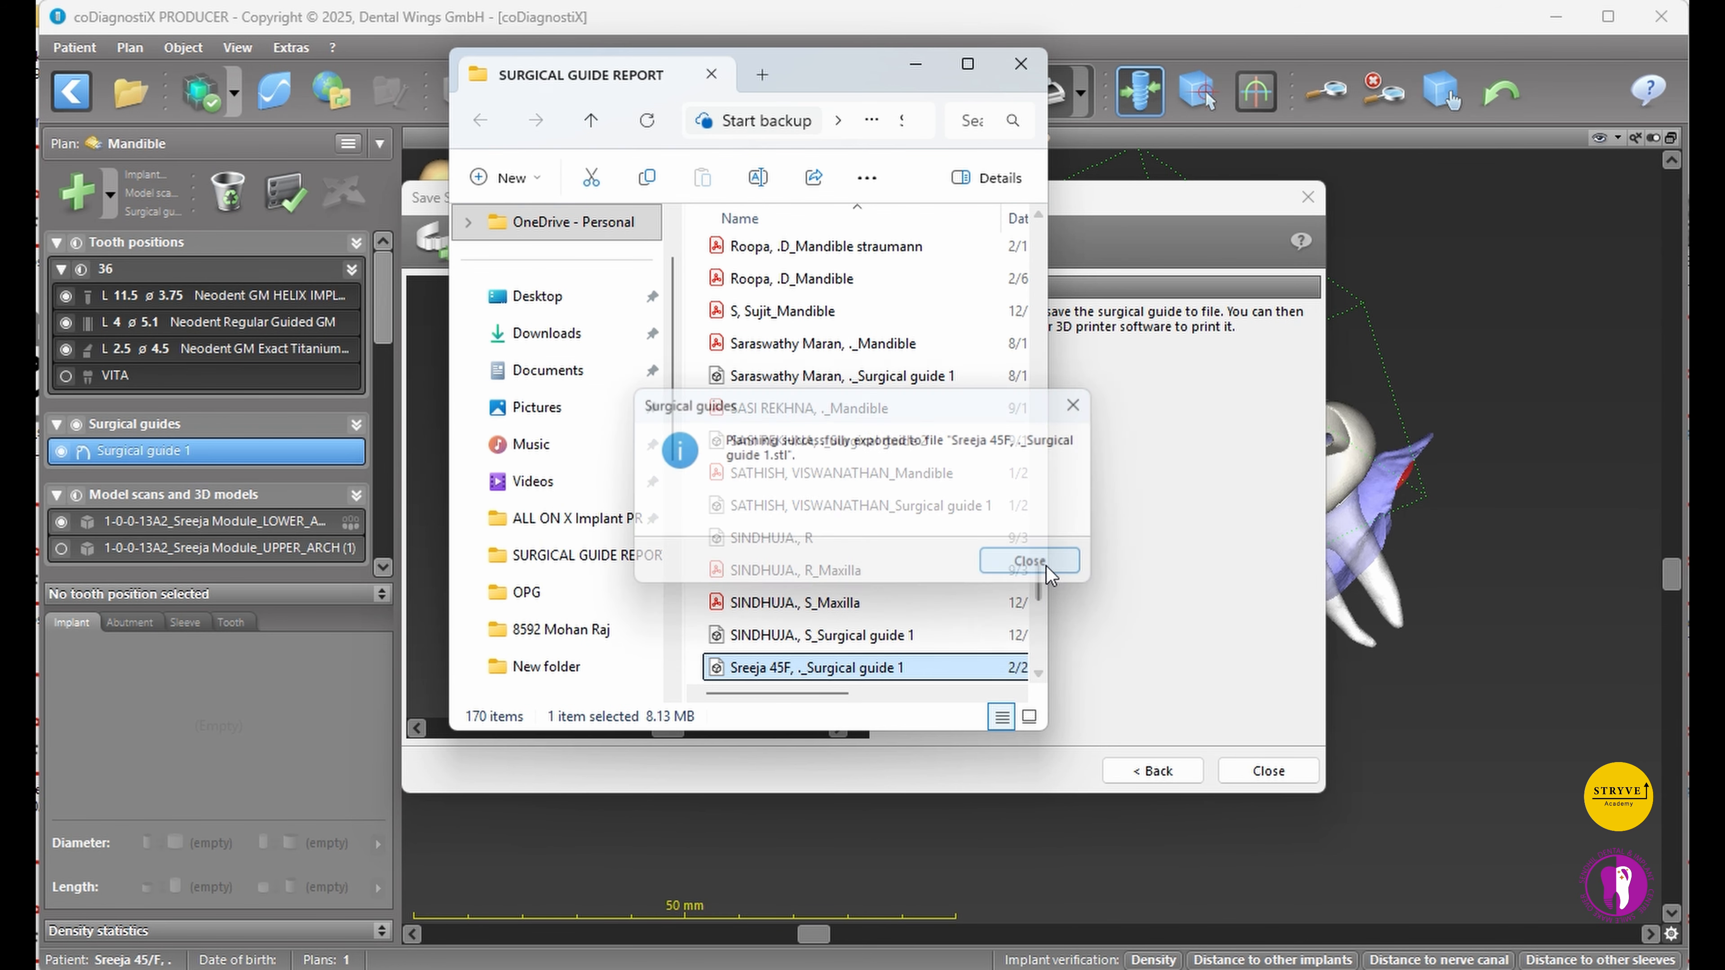
click(915, 63)
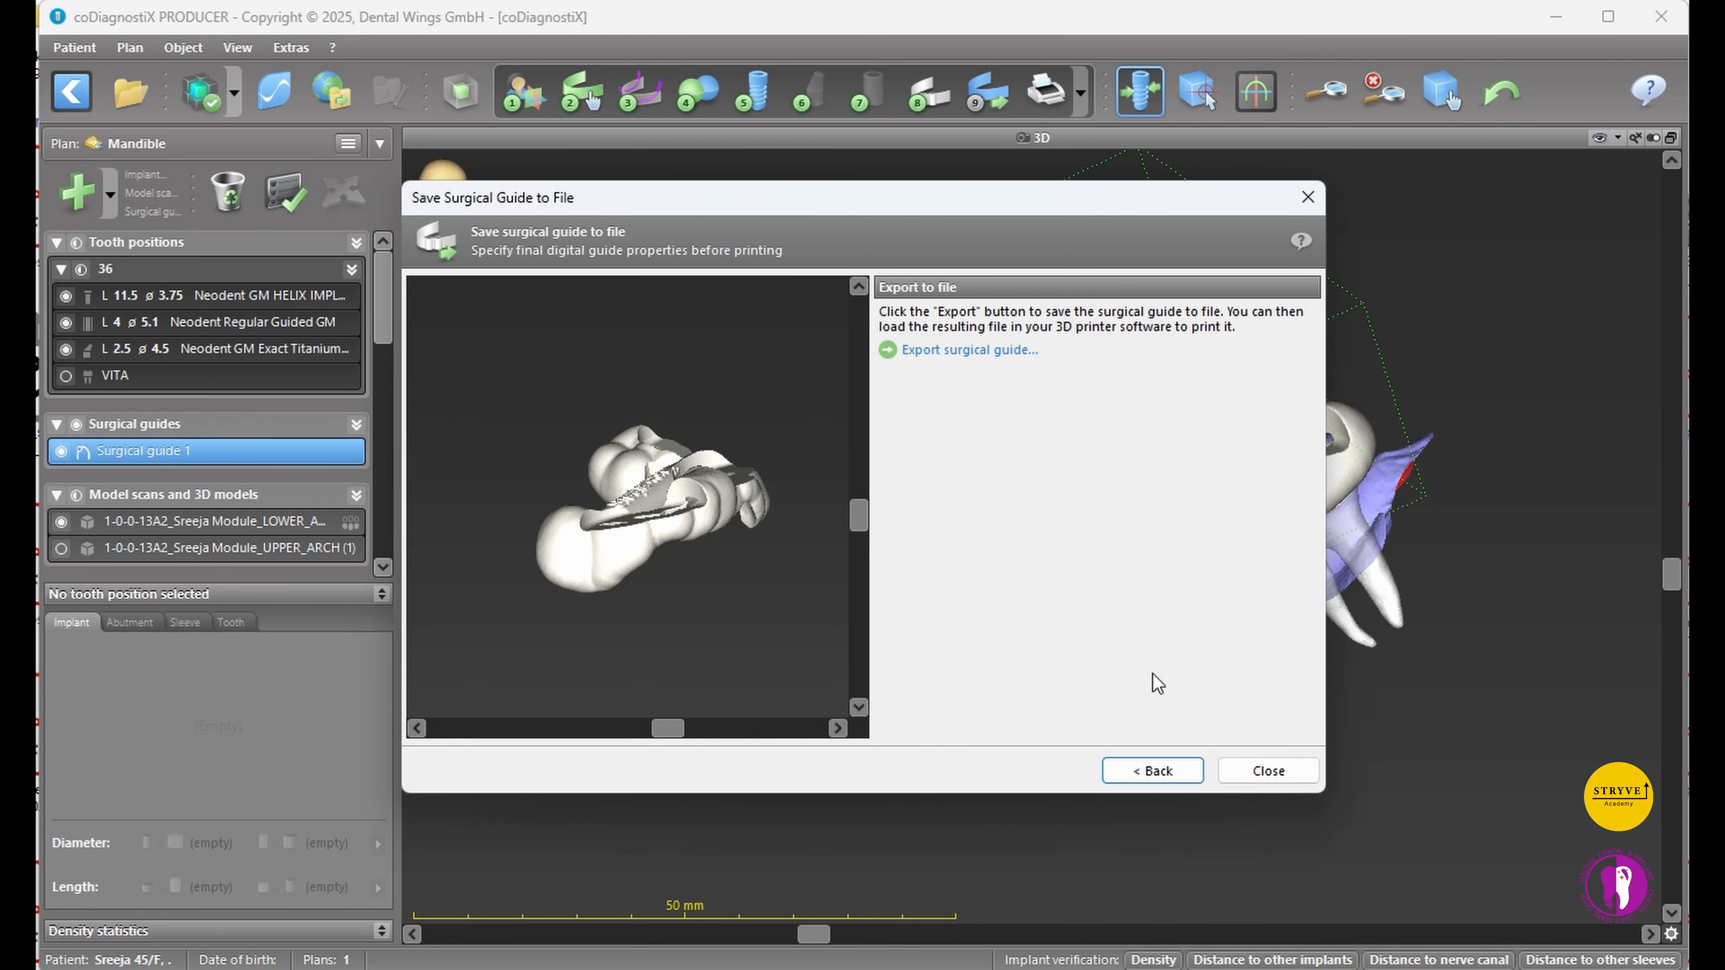
click(1264, 772)
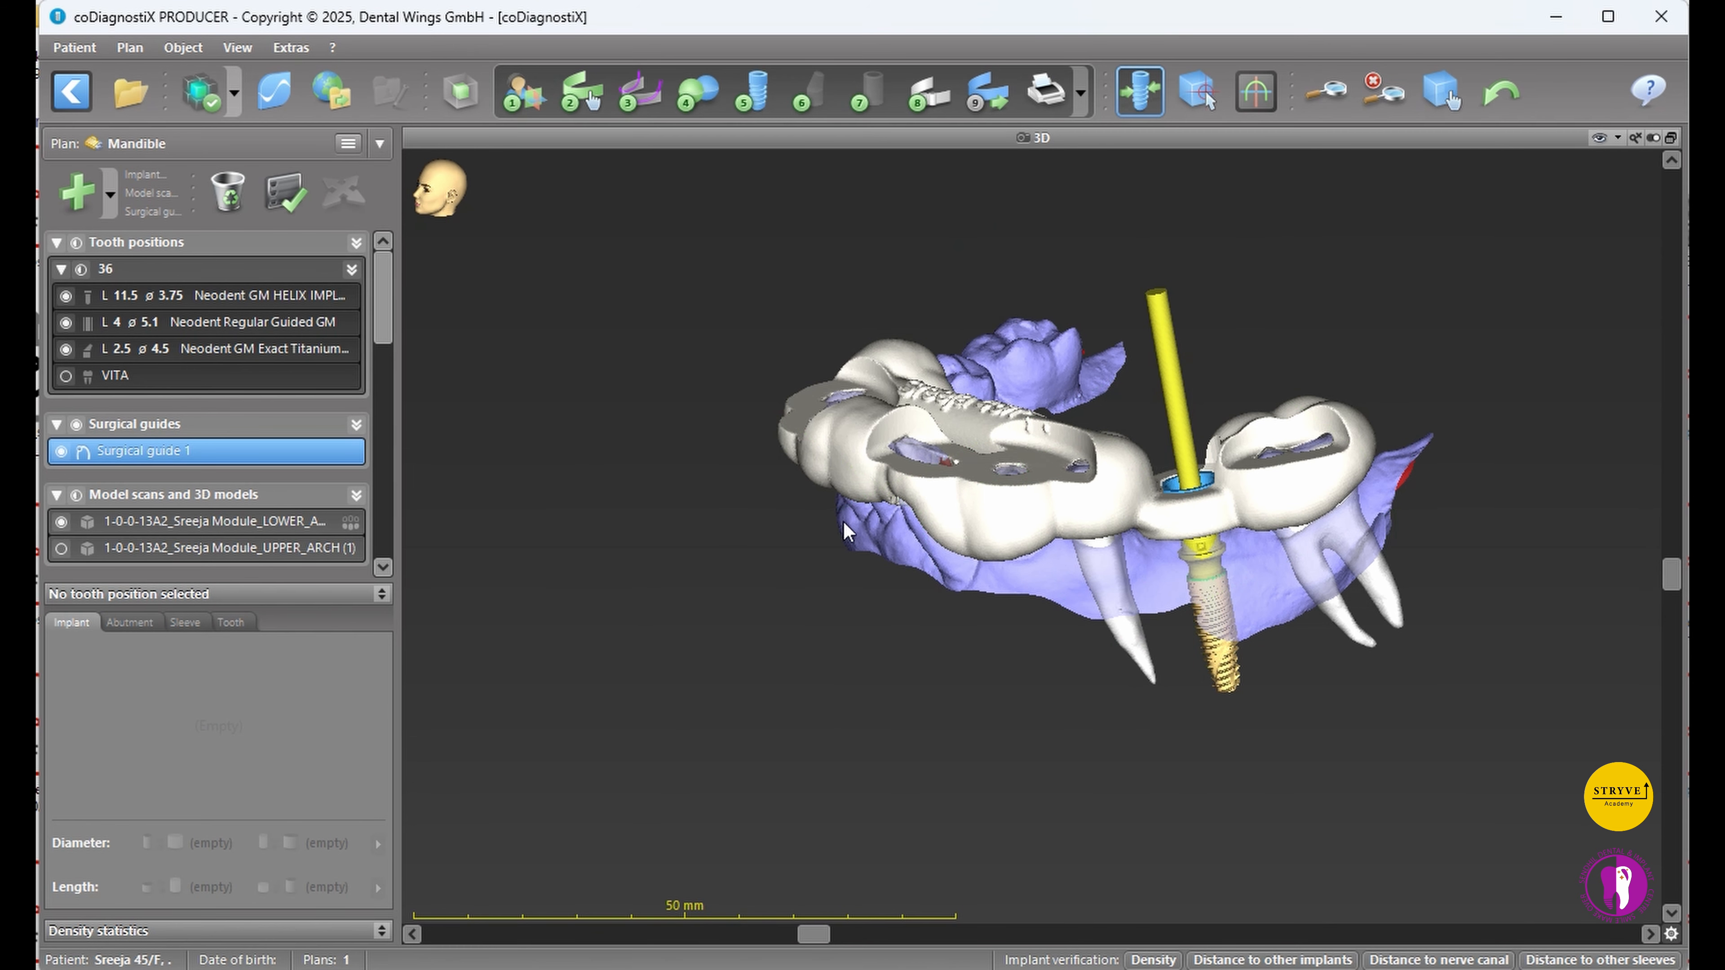
- Hide the surgical guide and the Neodent Regular Guided GM sleeve, and show the VITA tooth at position 36
click(77, 424)
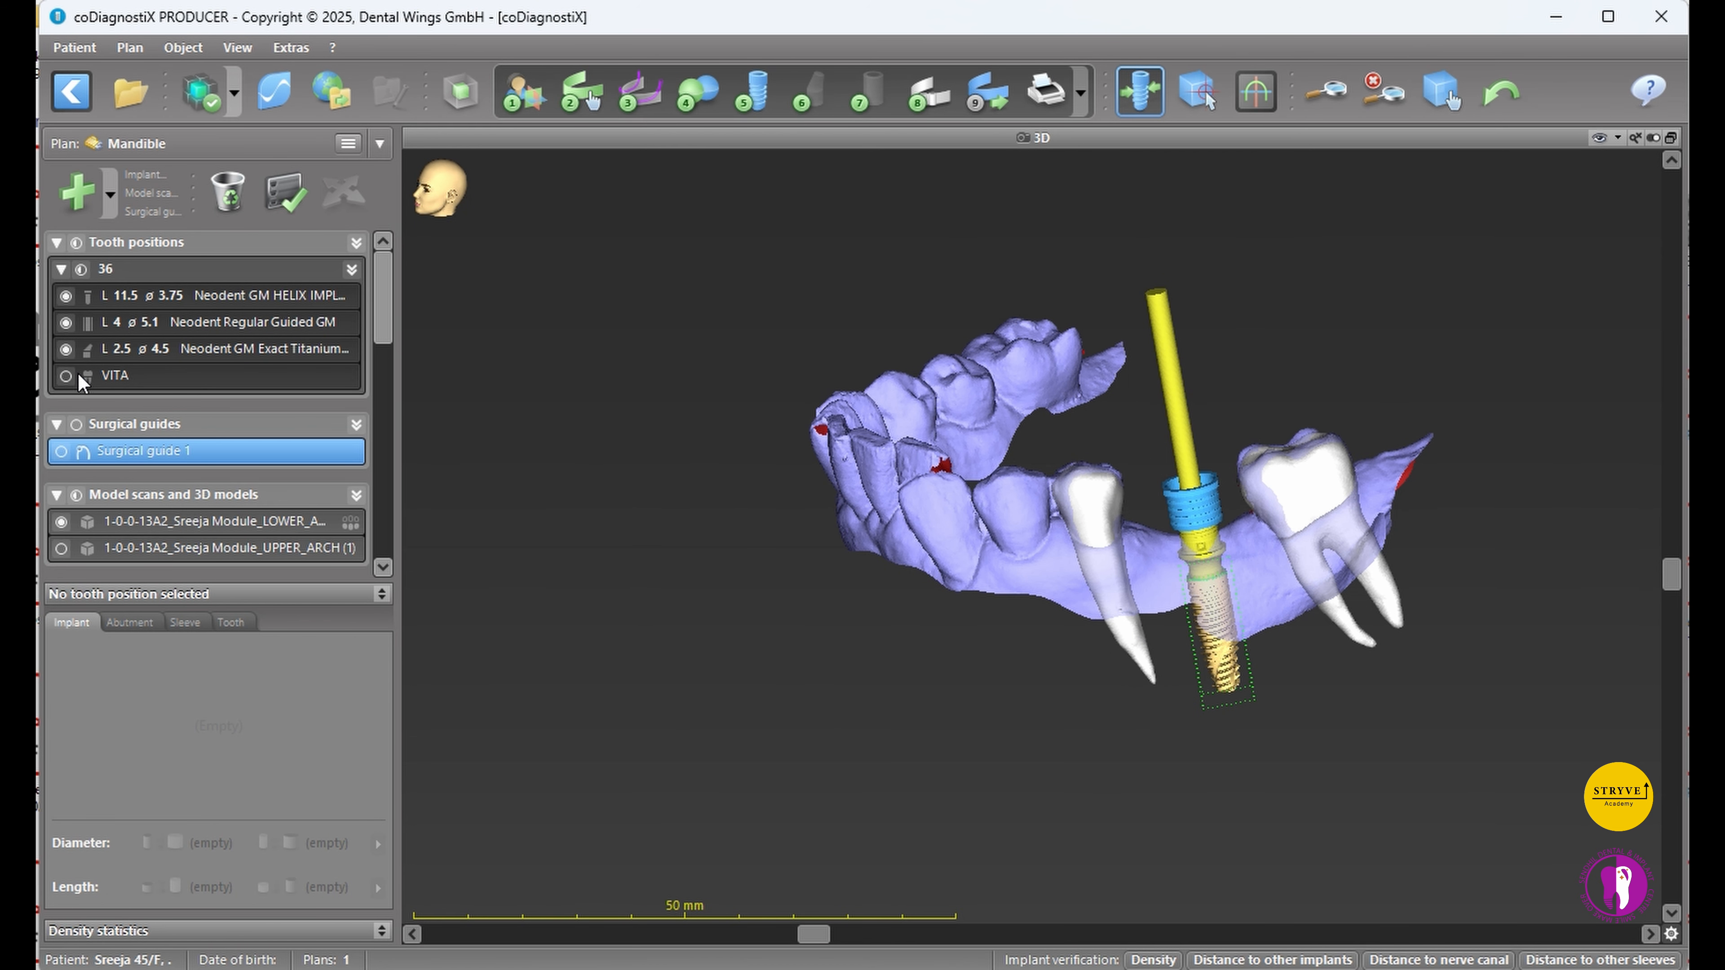
click(65, 375)
click(65, 322)
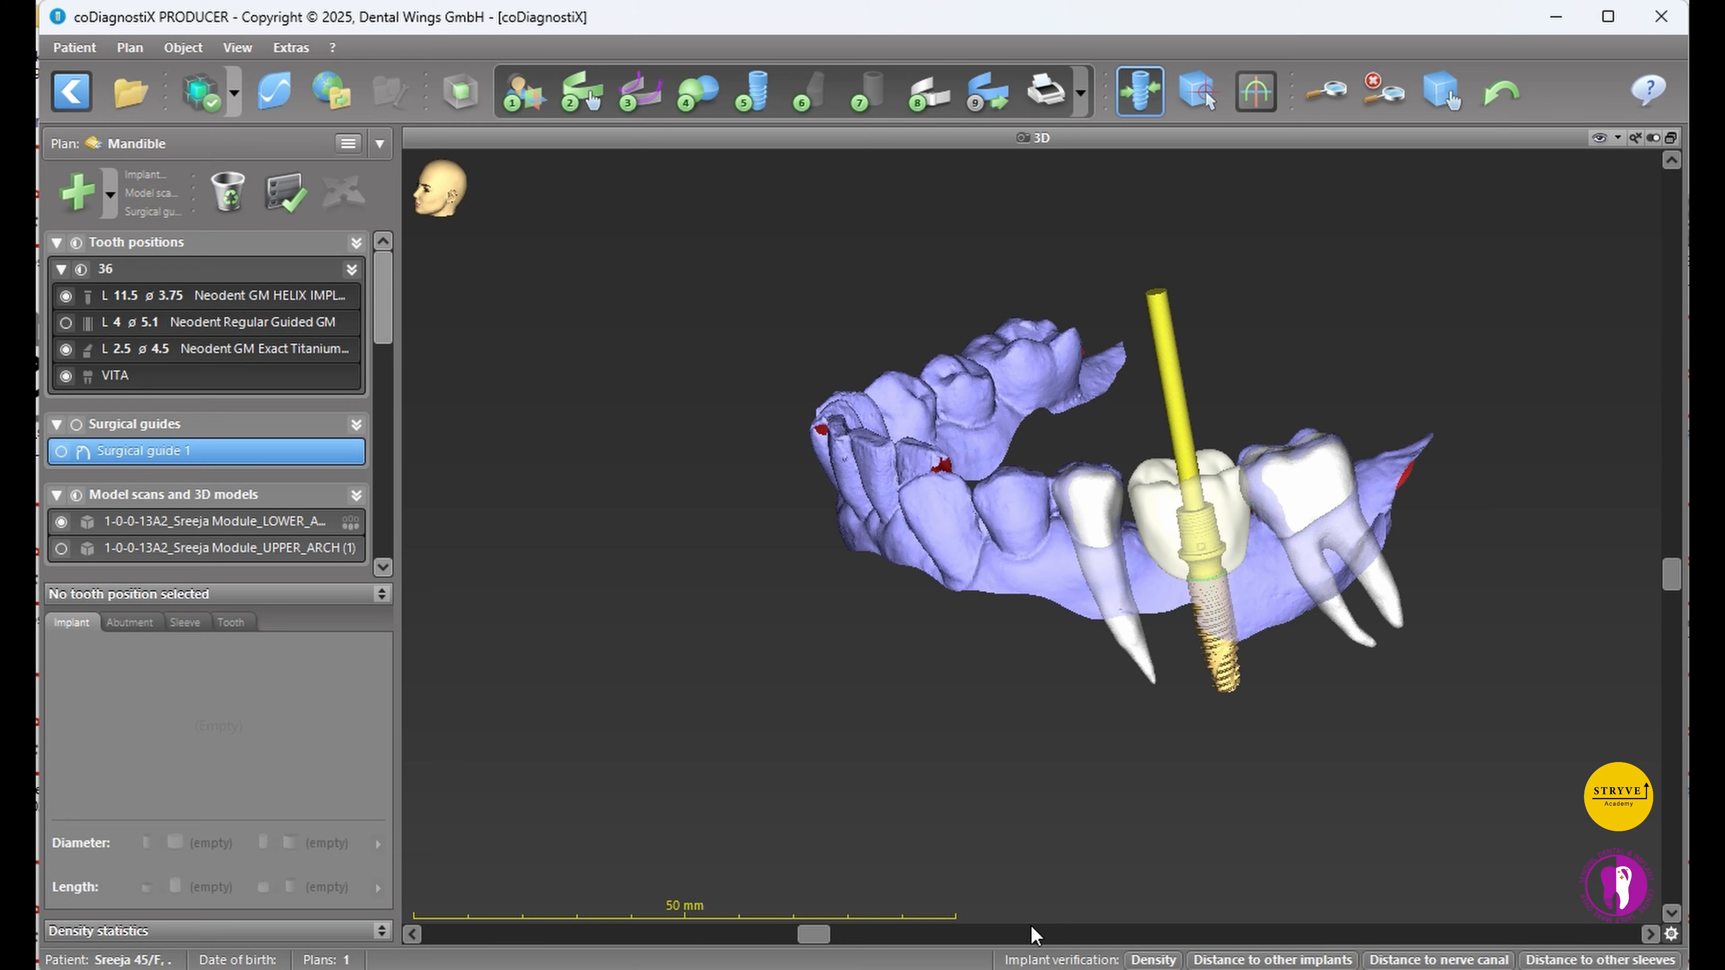
drag(816, 928, 793, 928)
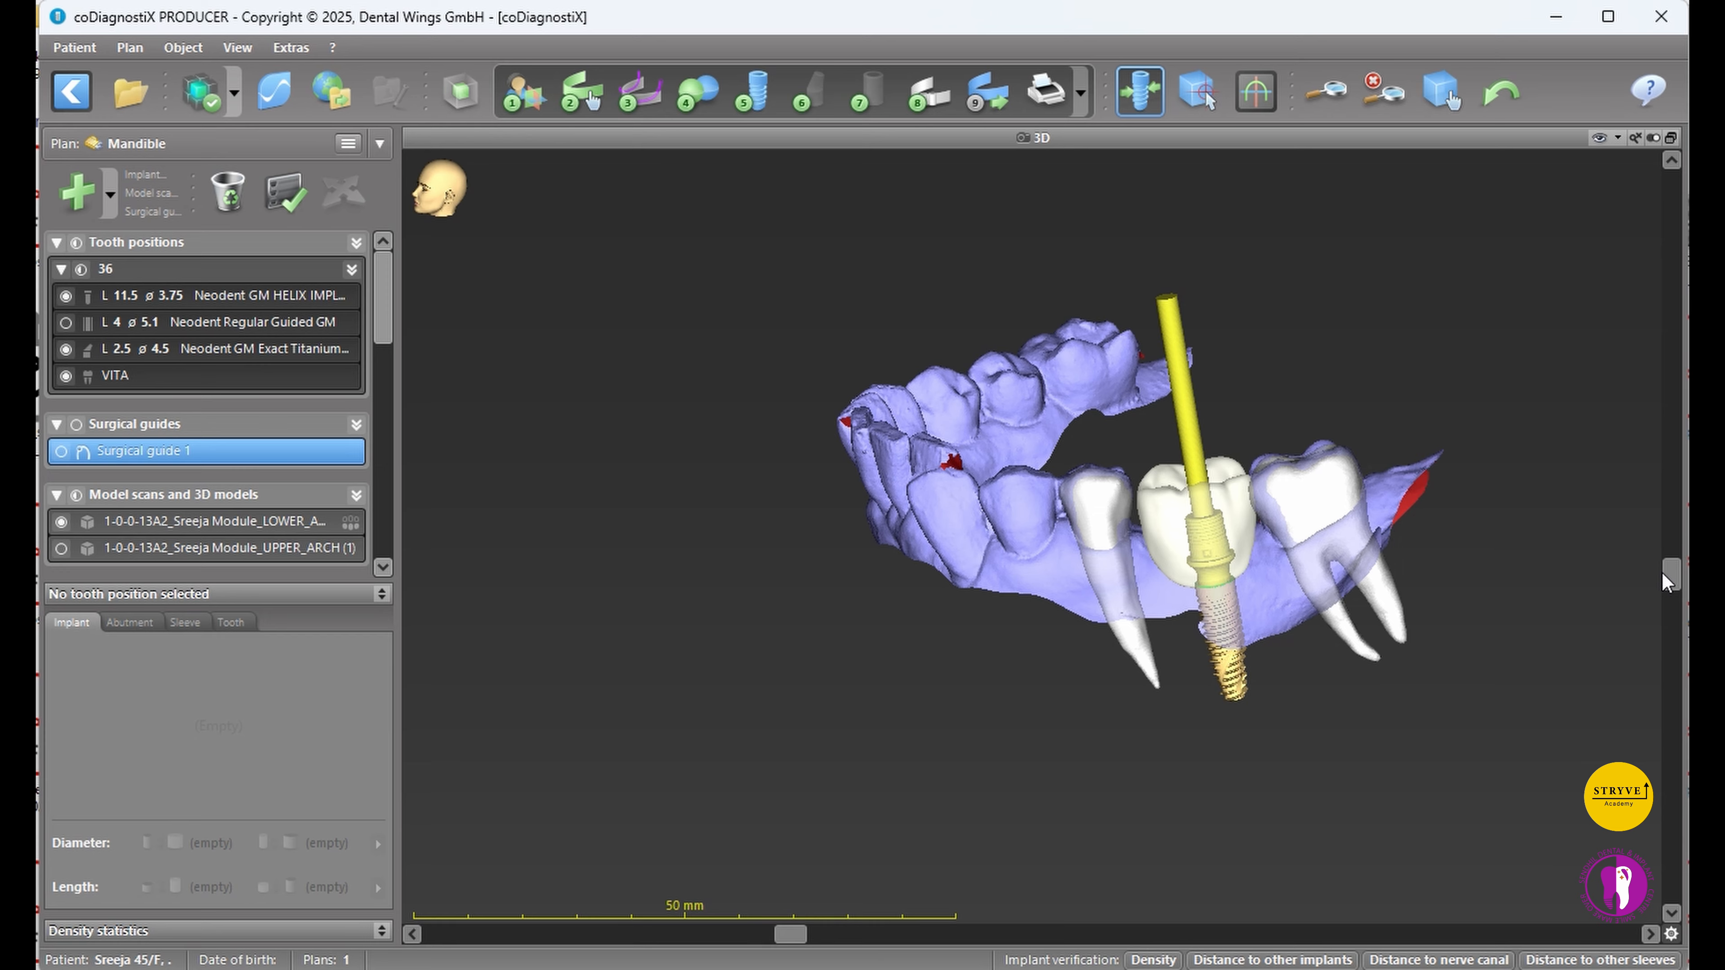
drag(1662, 572, 1670, 609)
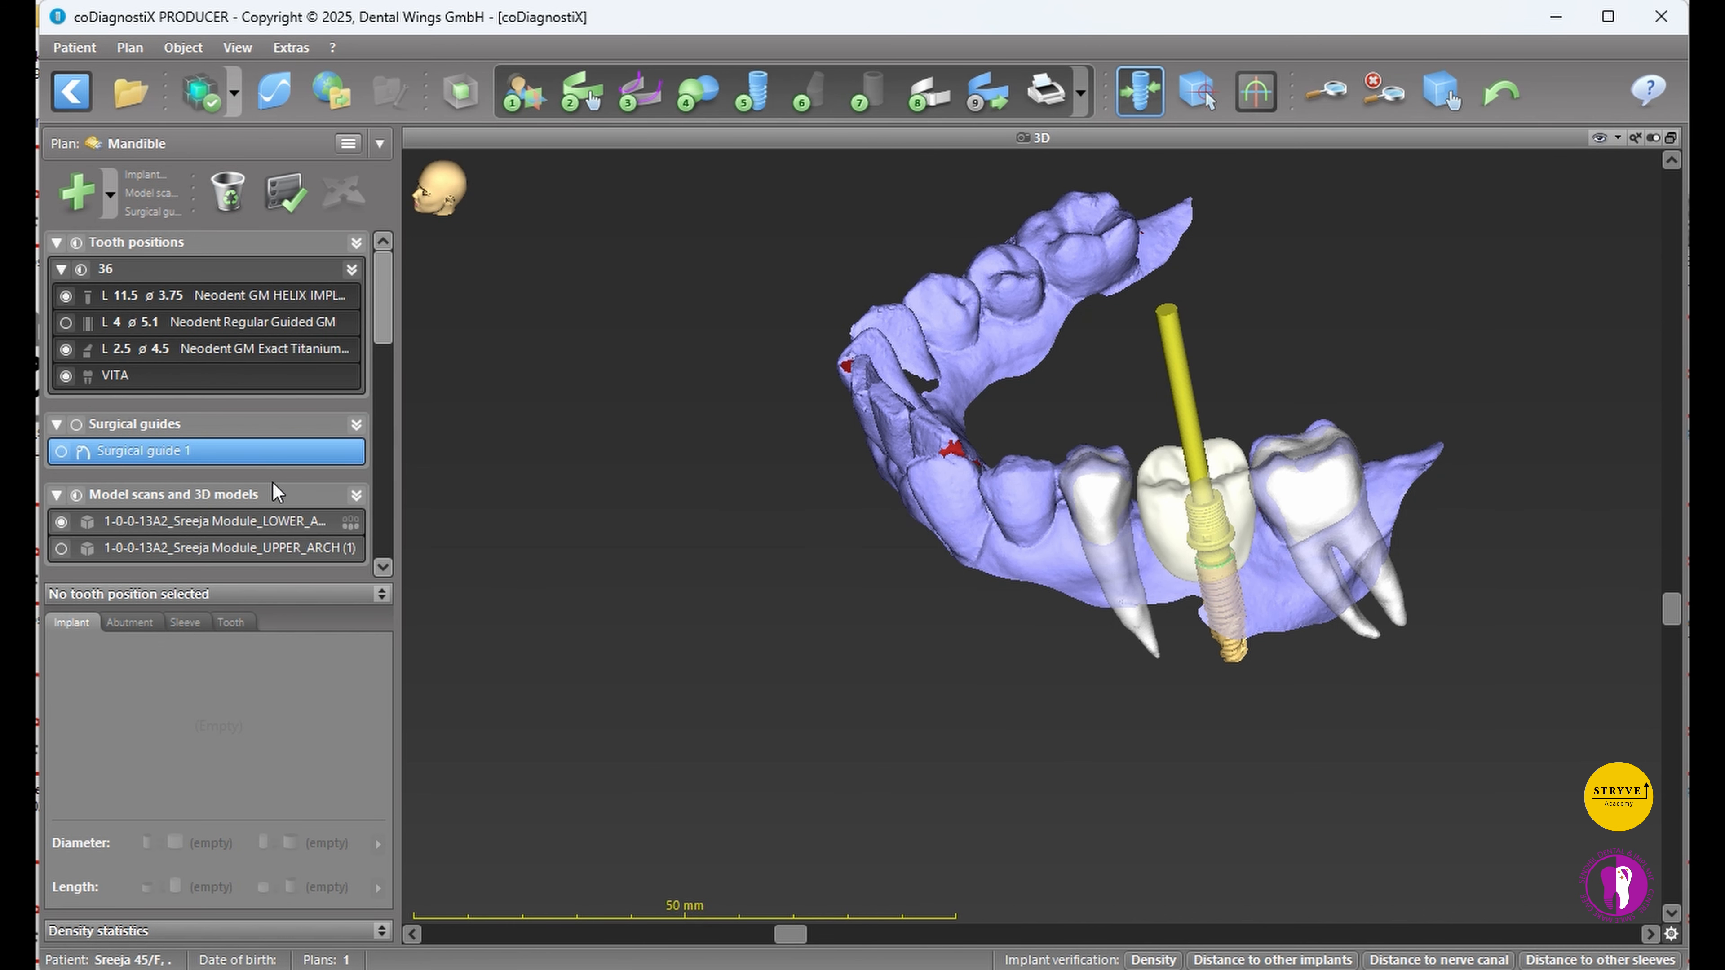
- Show the upper arch model scan and turn the 3D view to a side view of the occlusion
scroll(135, 469, down, 1)
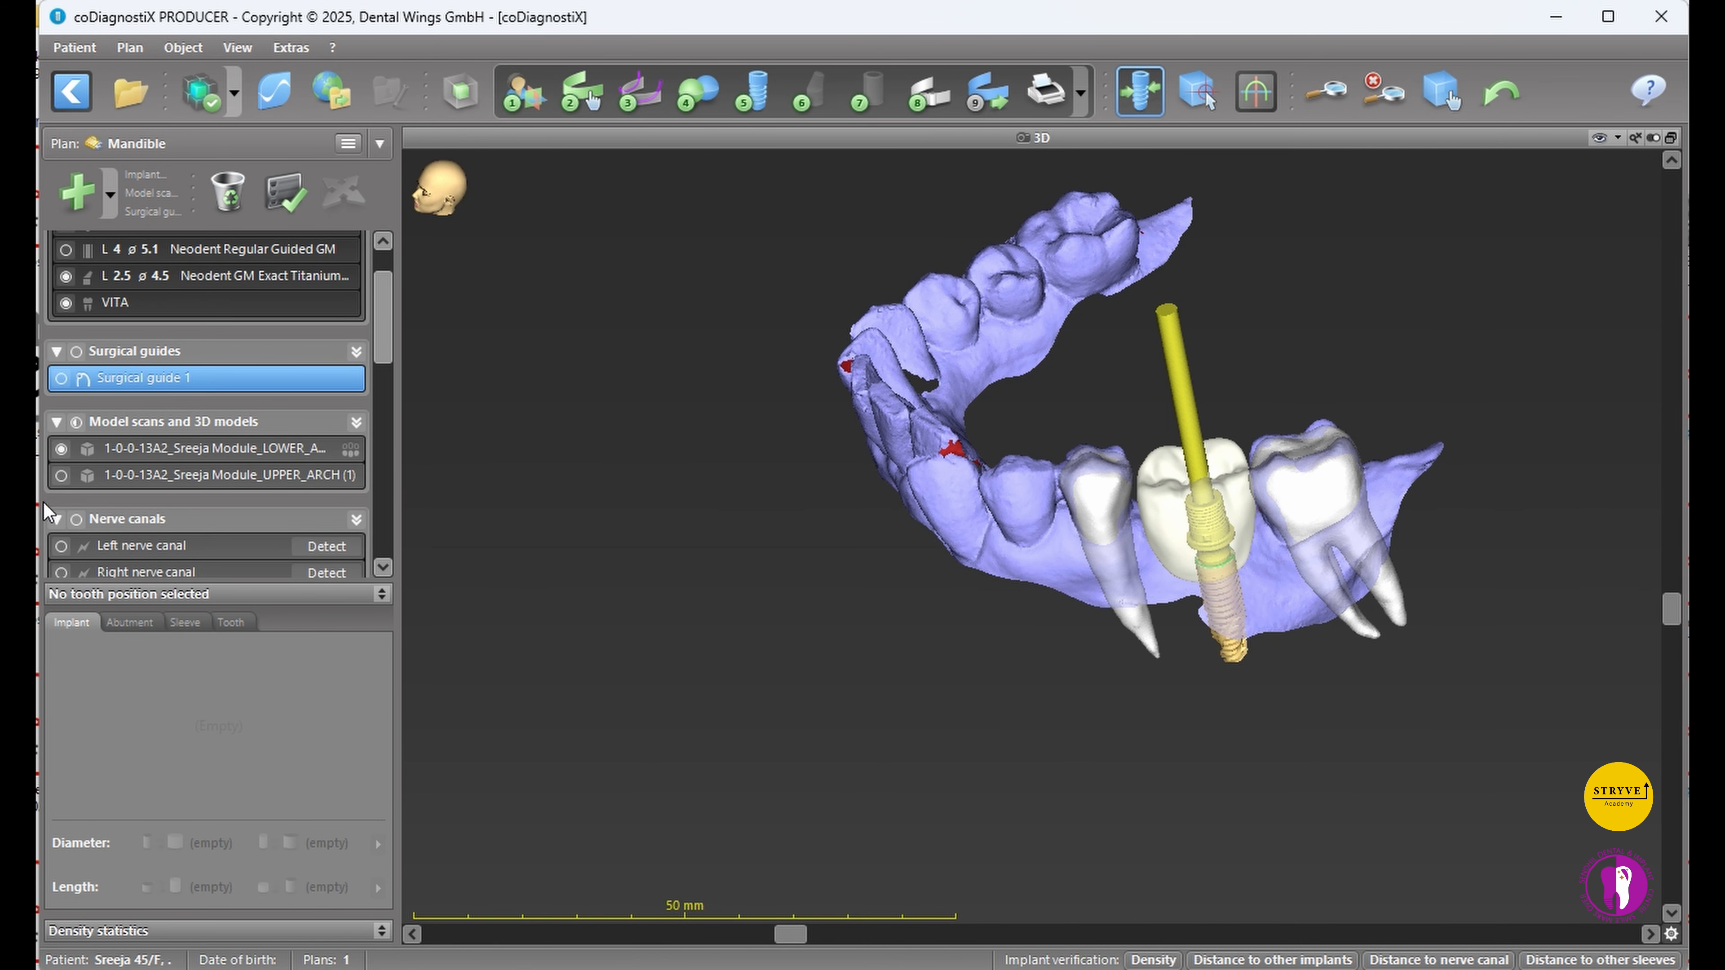
scroll(76, 516, down, 1)
scroll(80, 542, down, 1)
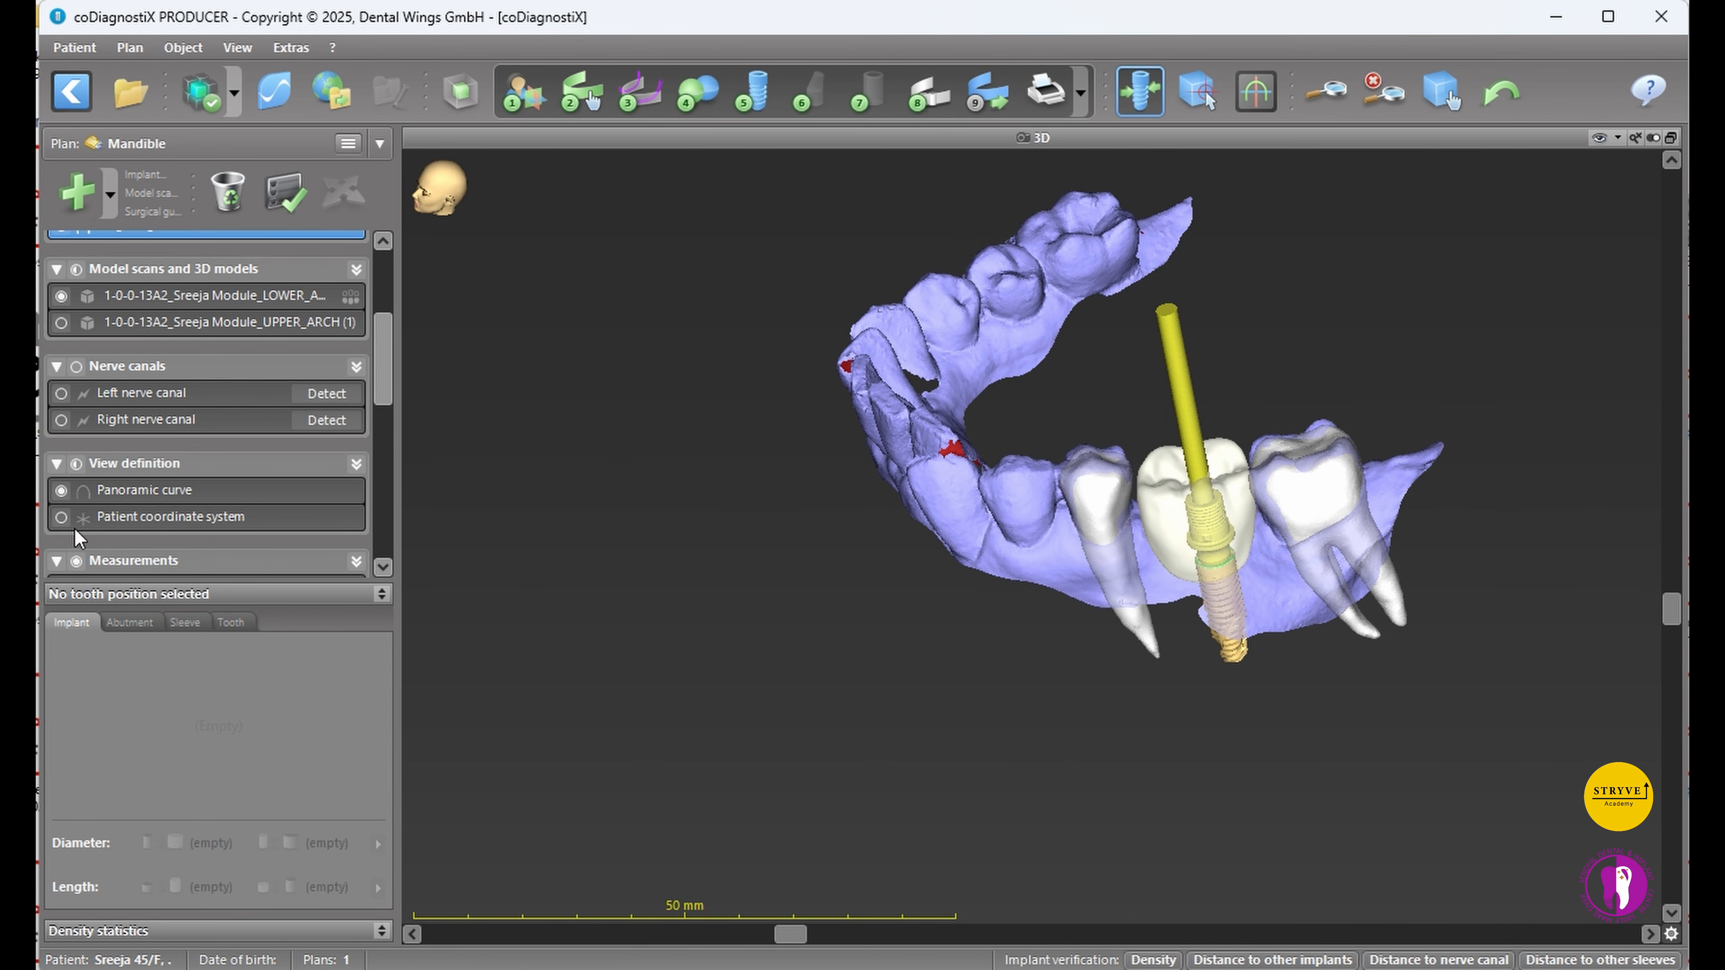
click(62, 322)
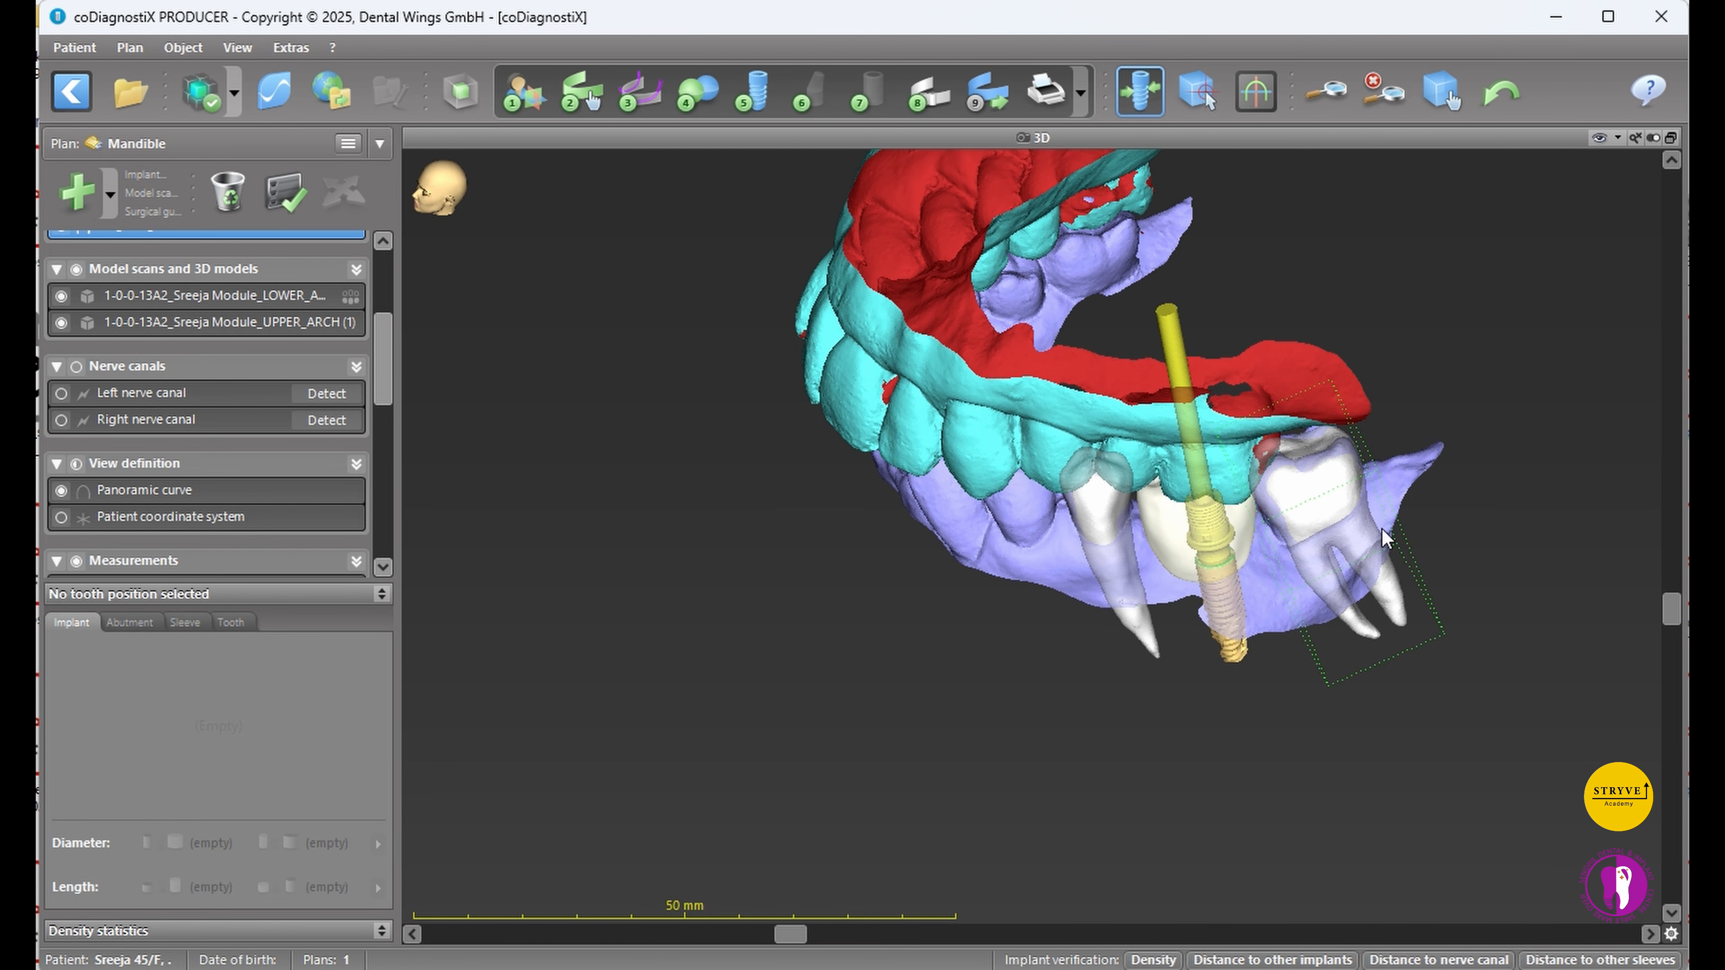
drag(1672, 608, 1673, 534)
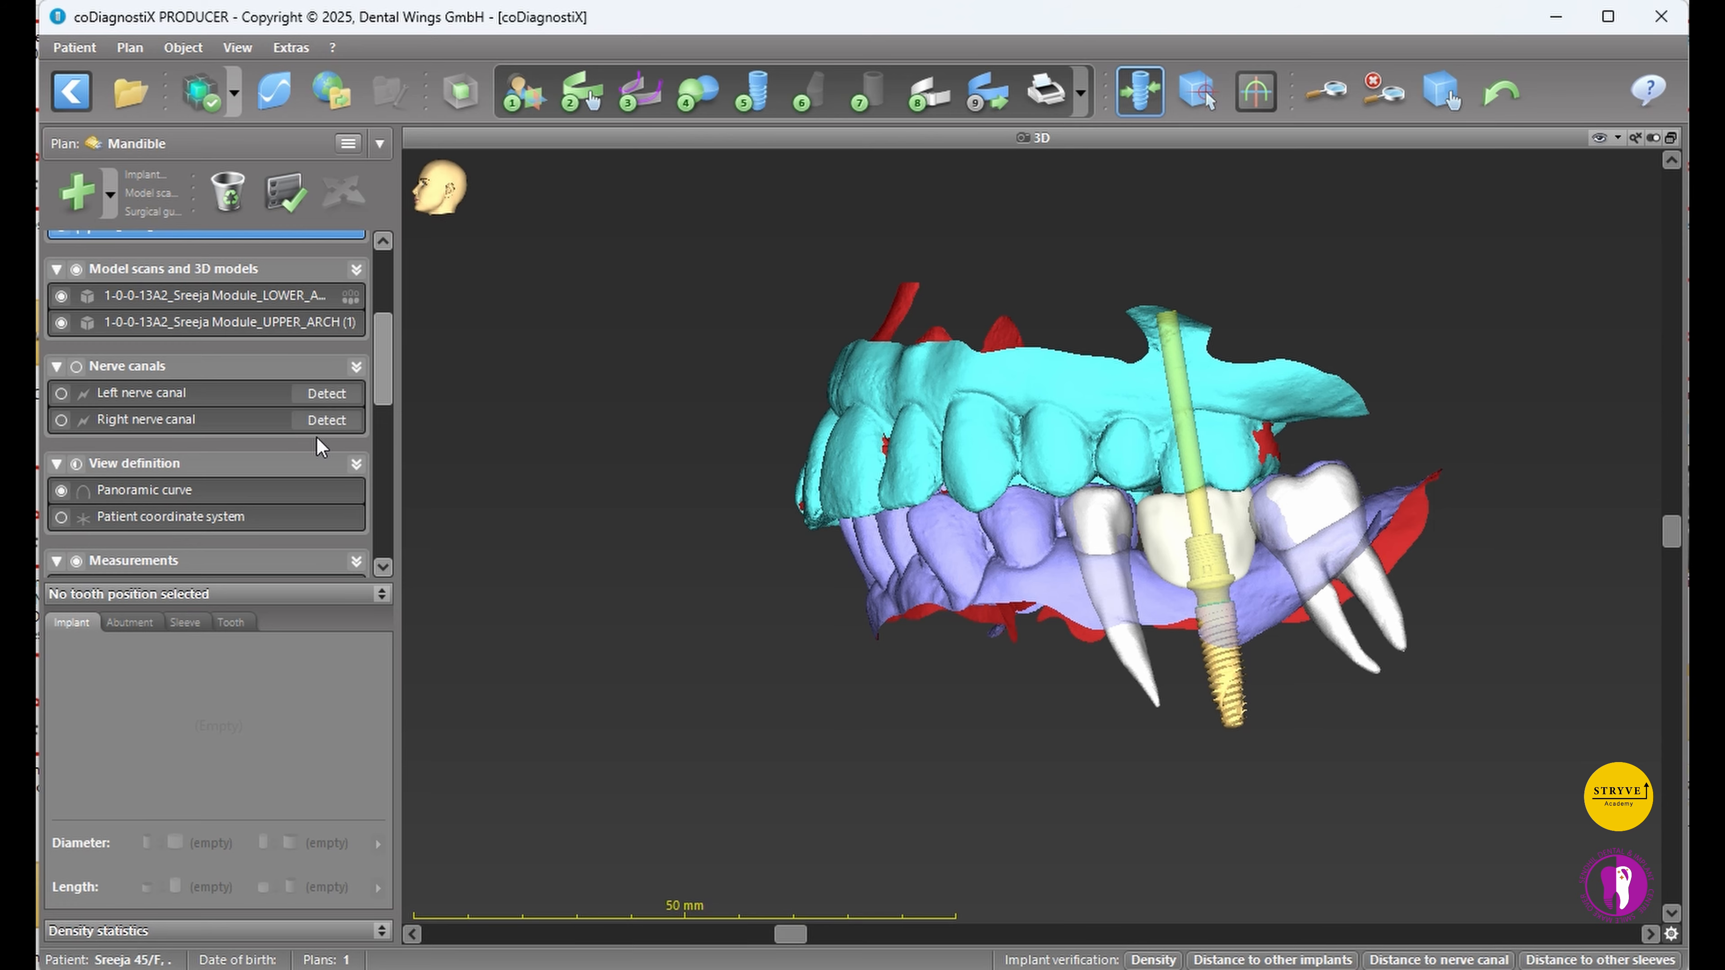
- Show the Mandible AI model and the left nerve canal together with the implant in the 3D view
drag(381, 385, 382, 459)
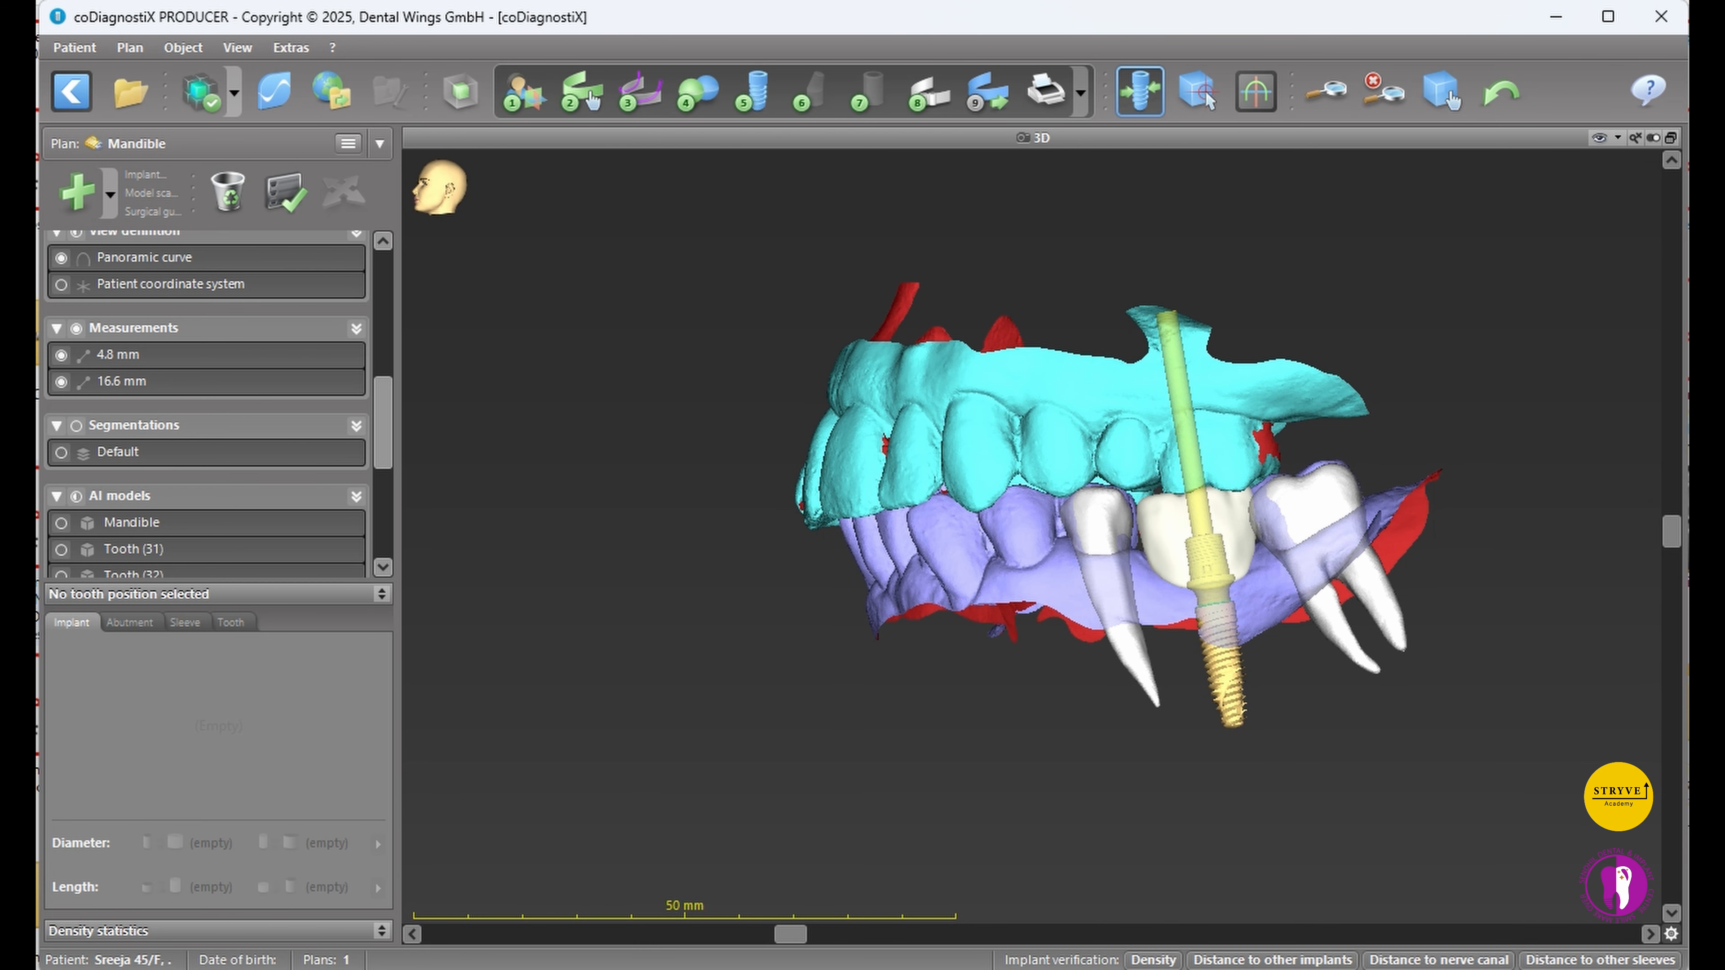
click(61, 522)
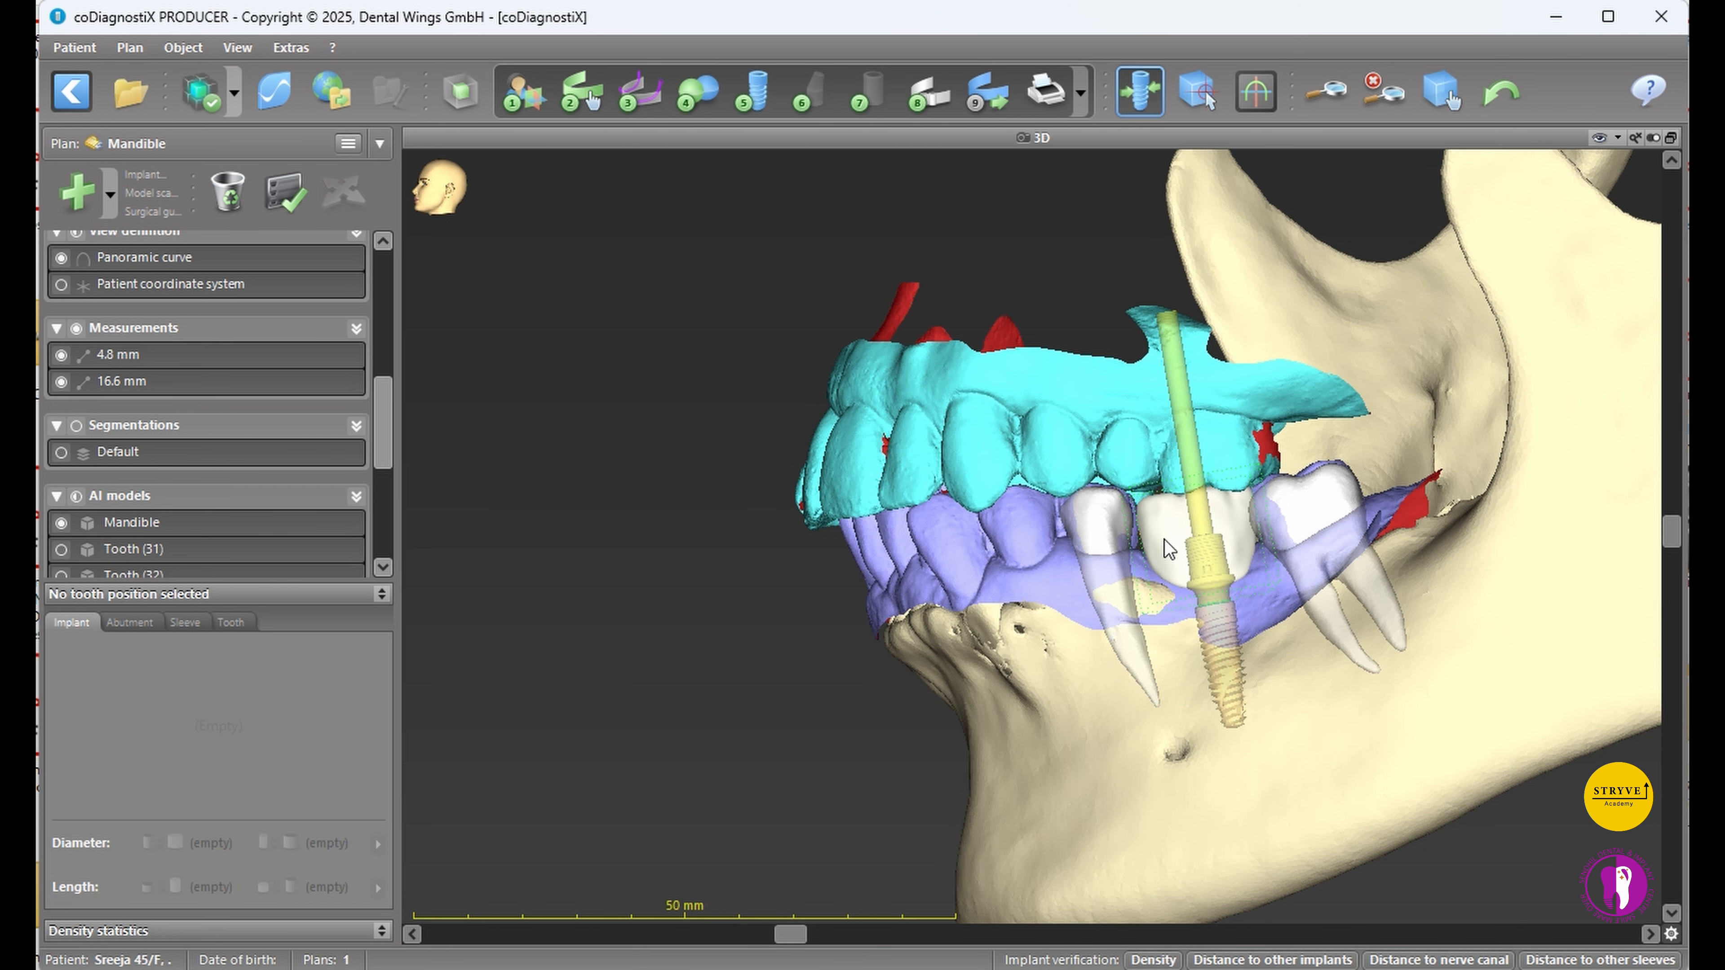
scroll(122, 337, up, 1)
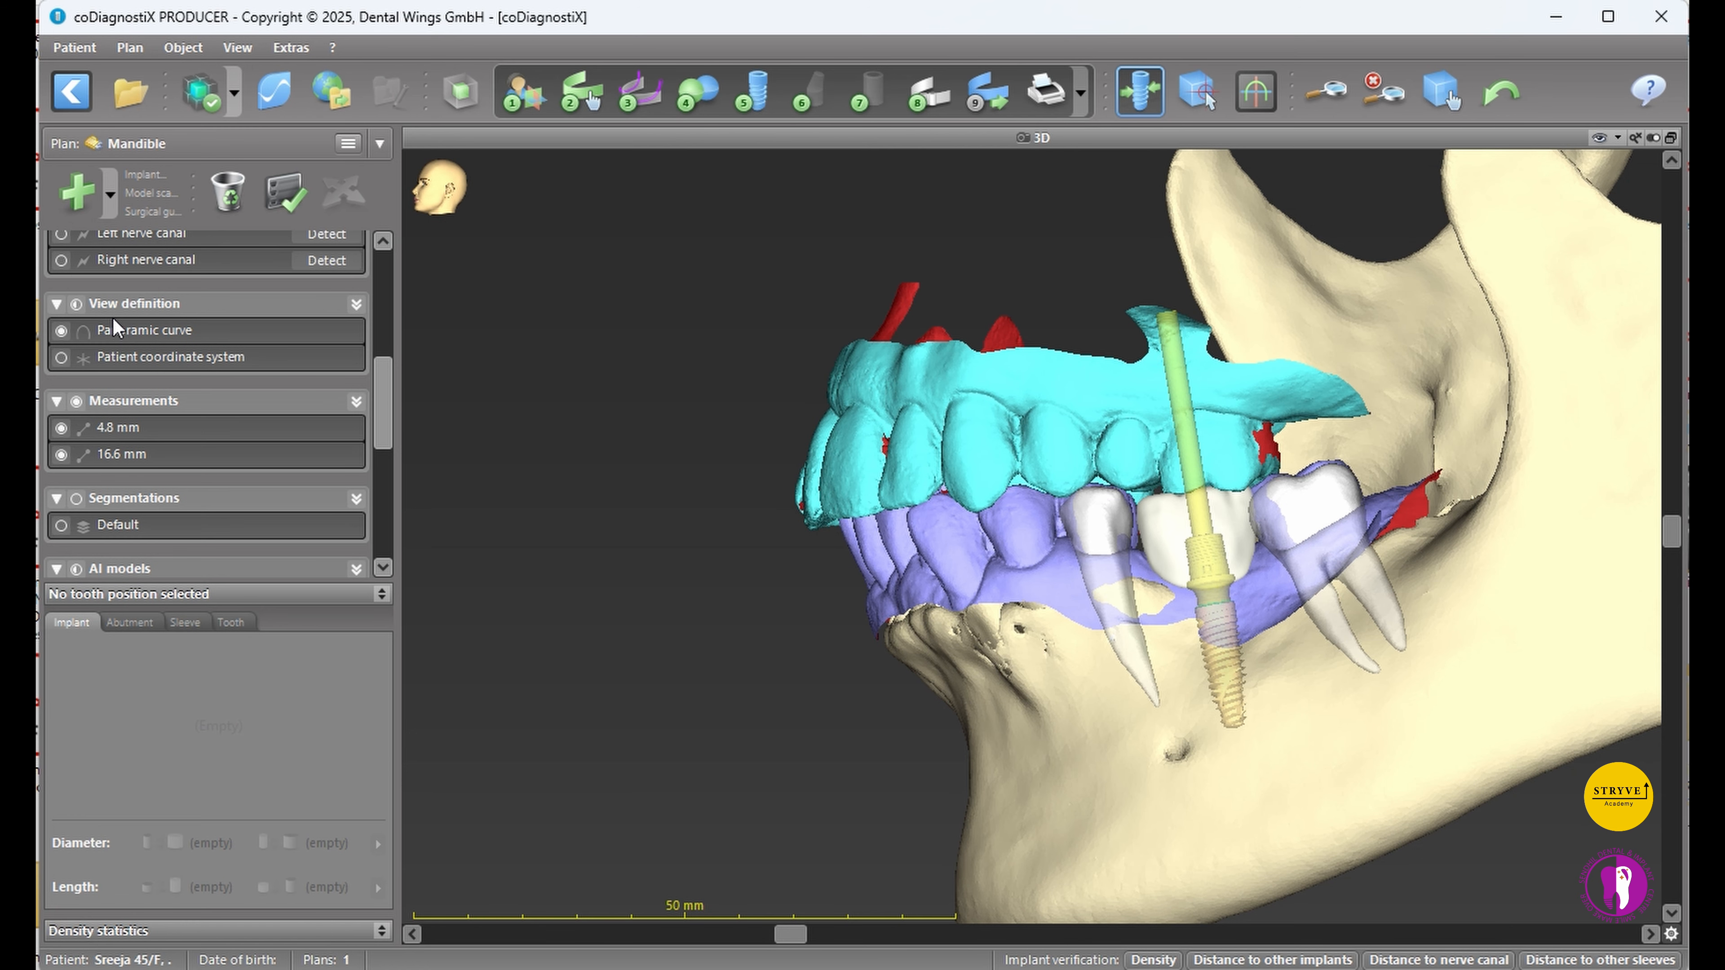
scroll(112, 317, up, 1)
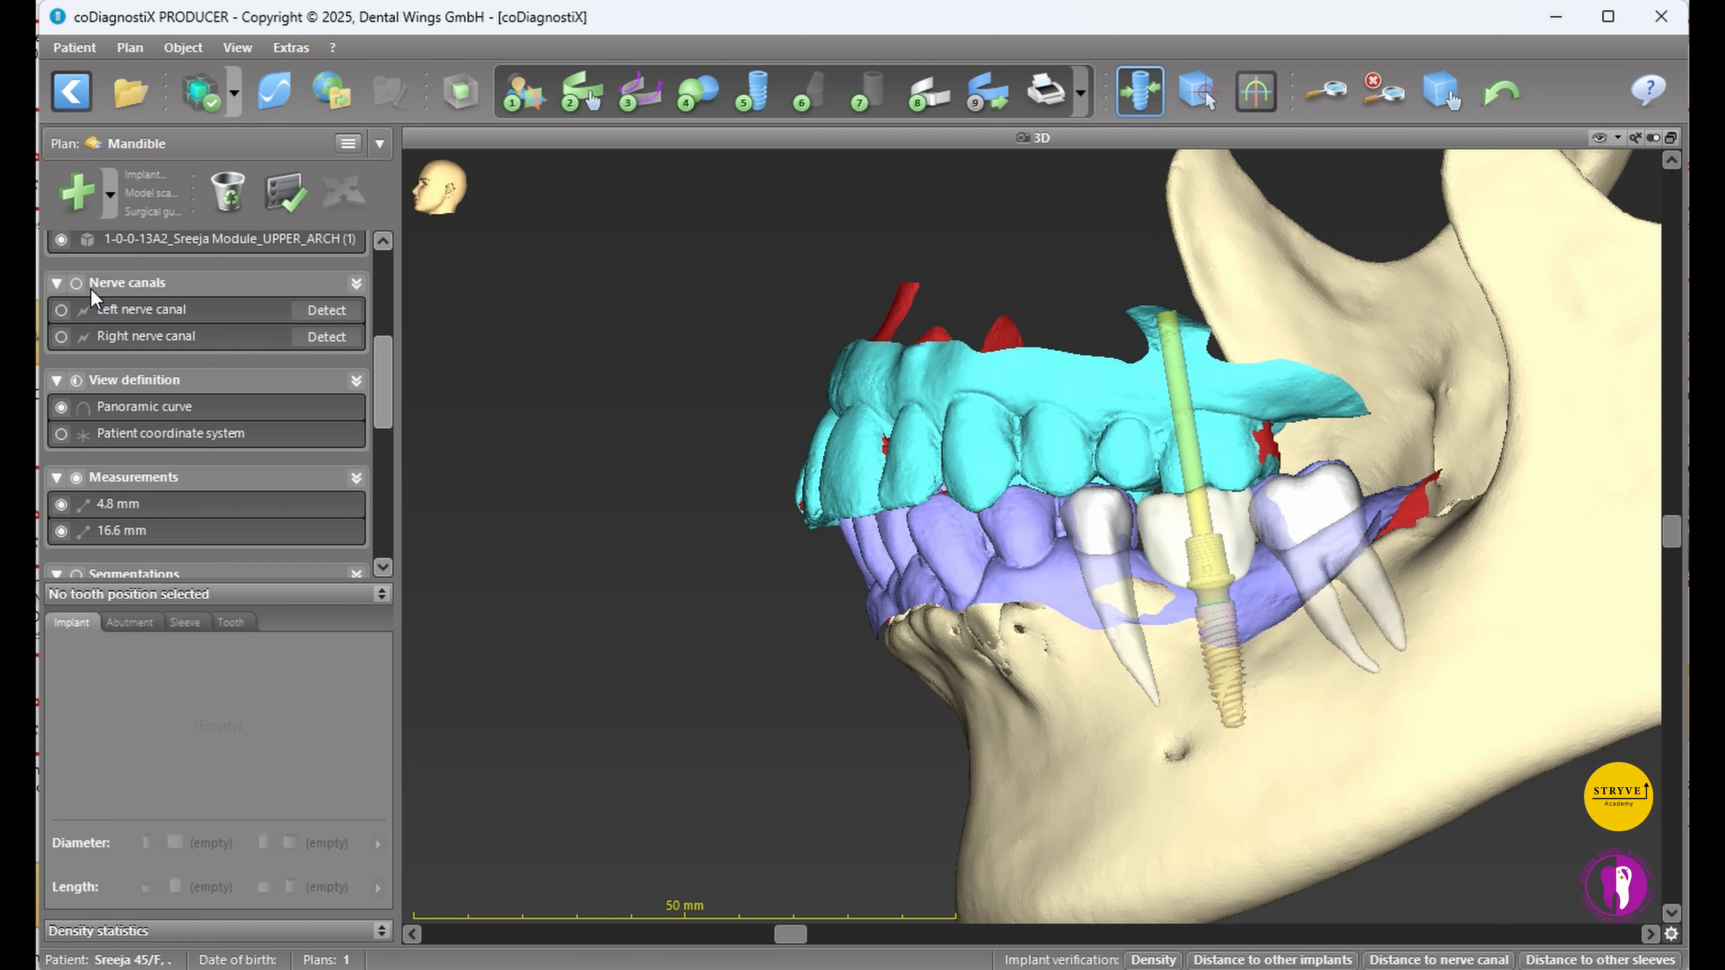
click(61, 312)
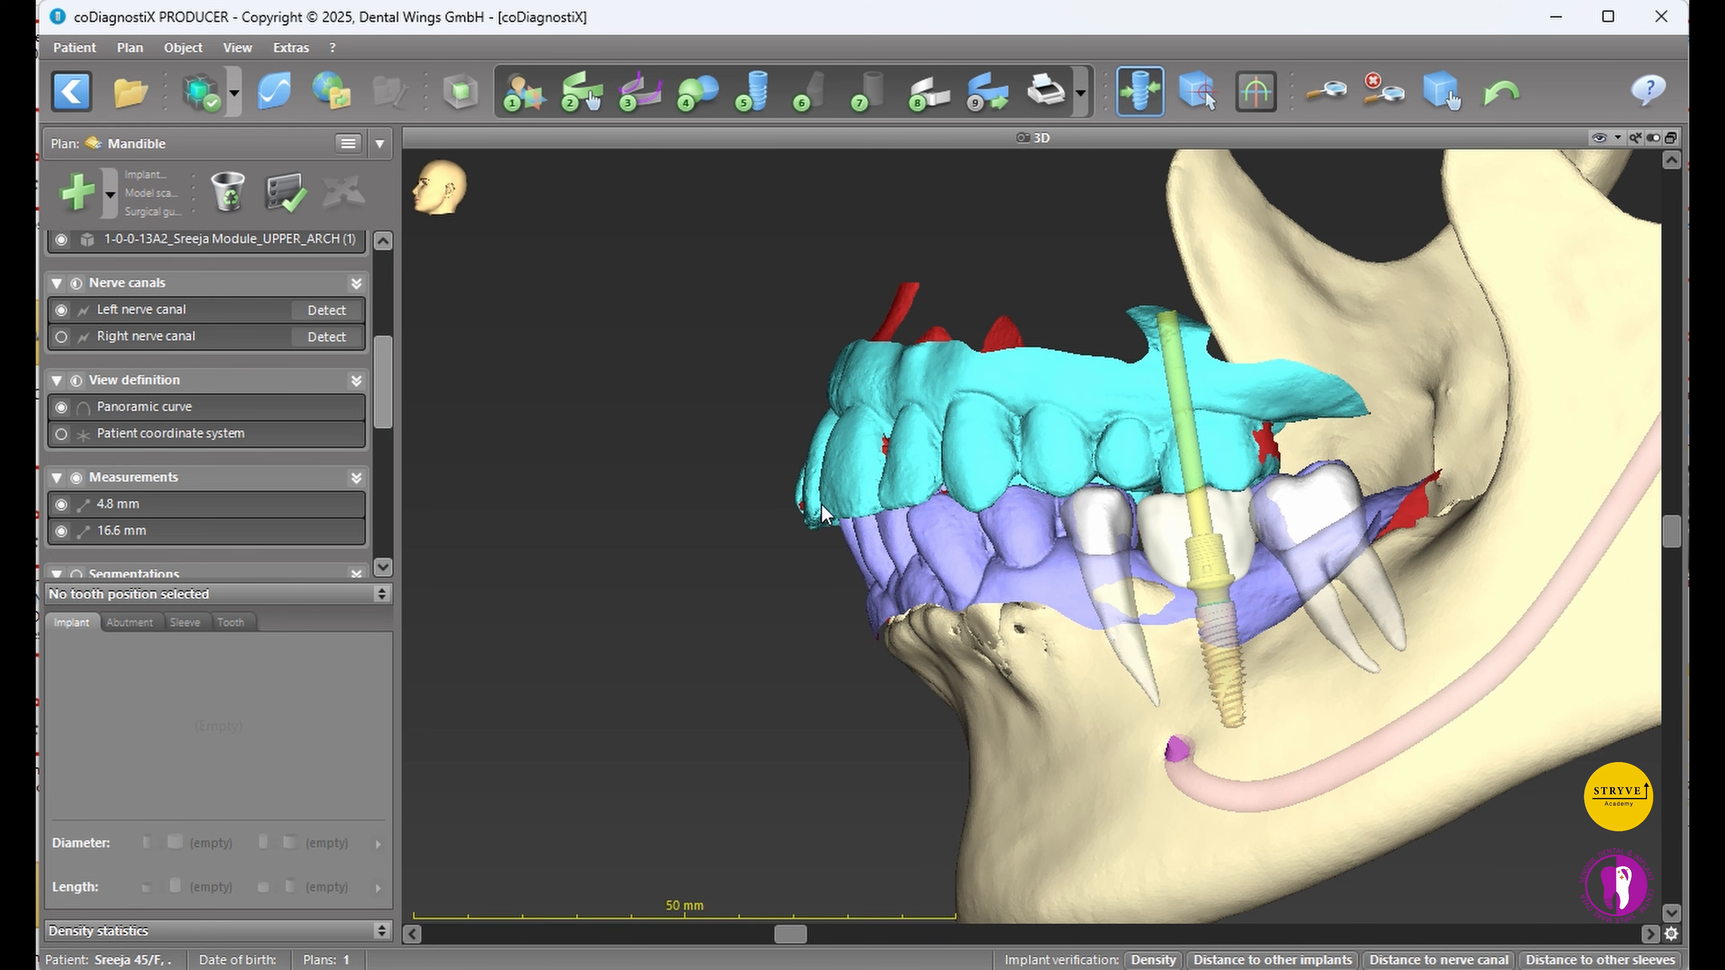
scroll(798, 539, up, 2)
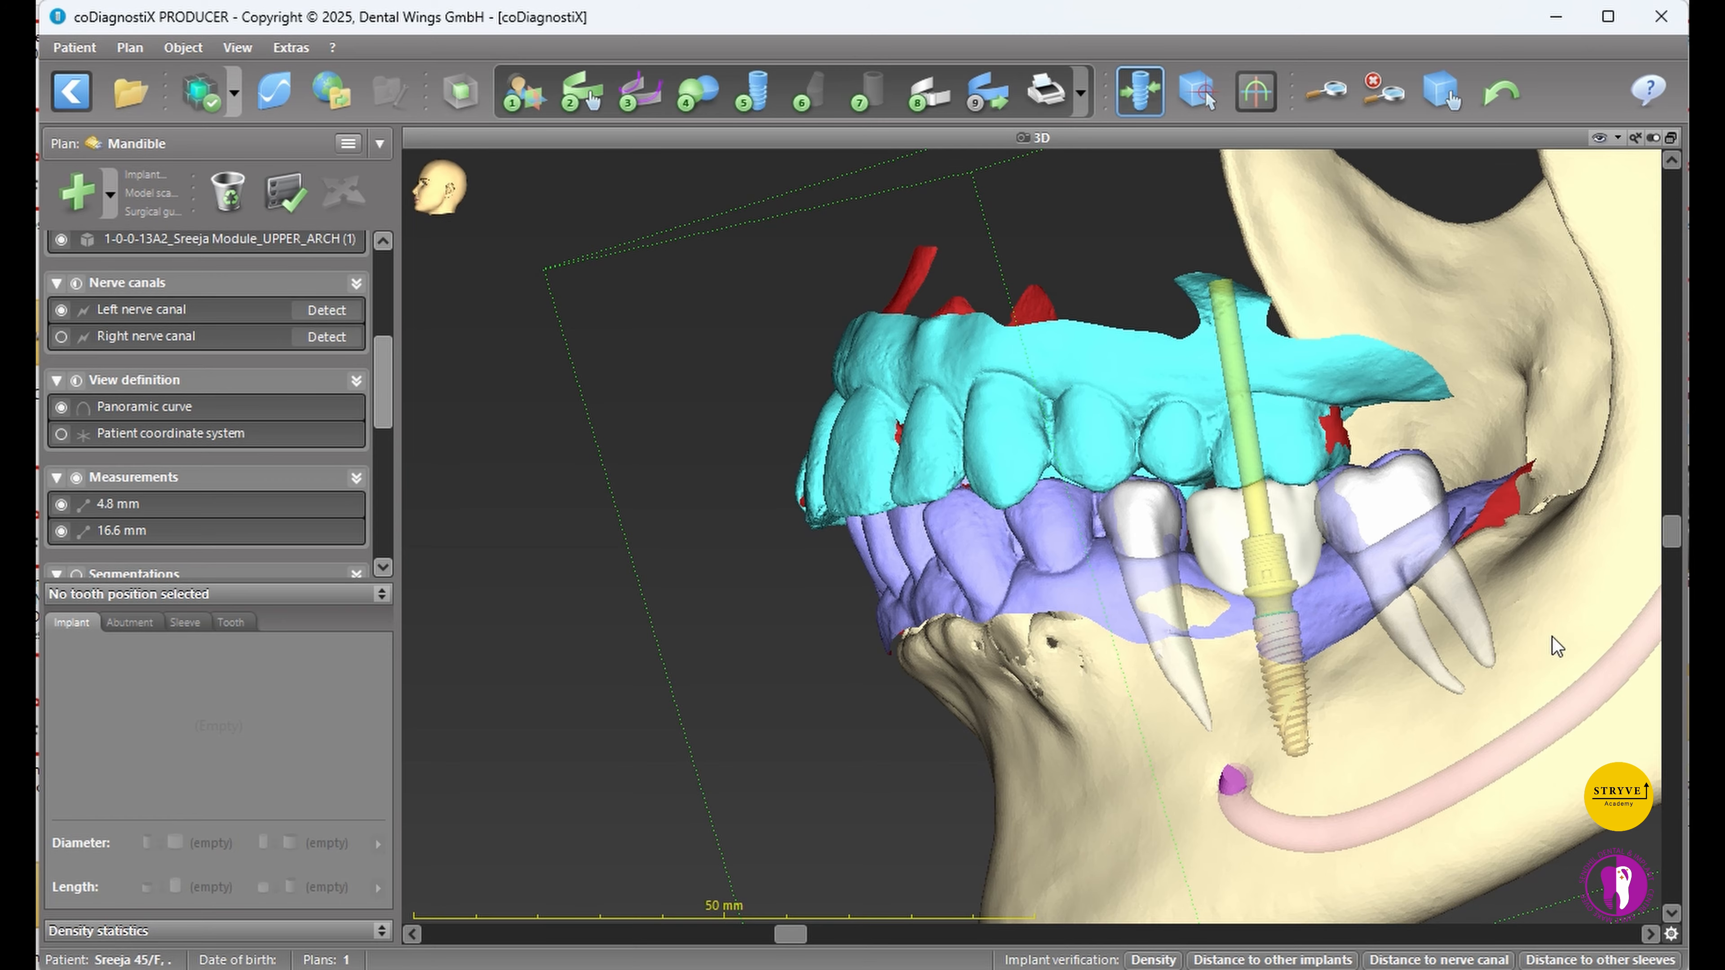
scroll(1556, 646, up, 3)
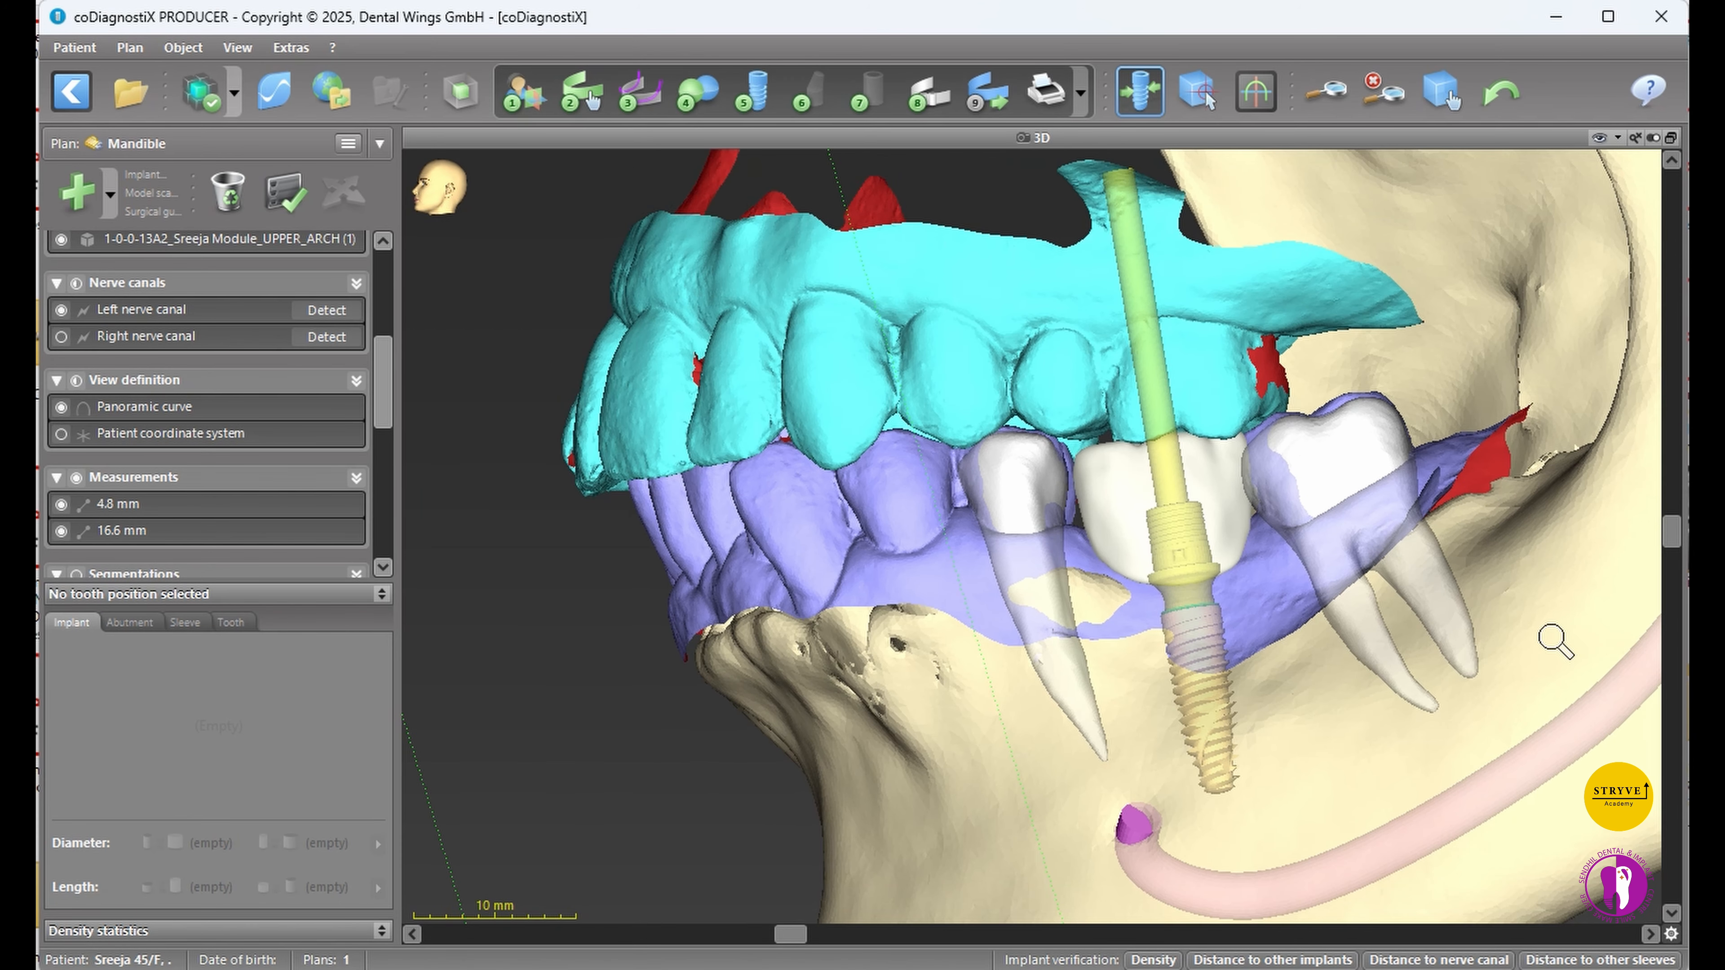
- Generate a print preview with the screenshot, material list, details and surgical protocol, and look through its pages
click(1080, 94)
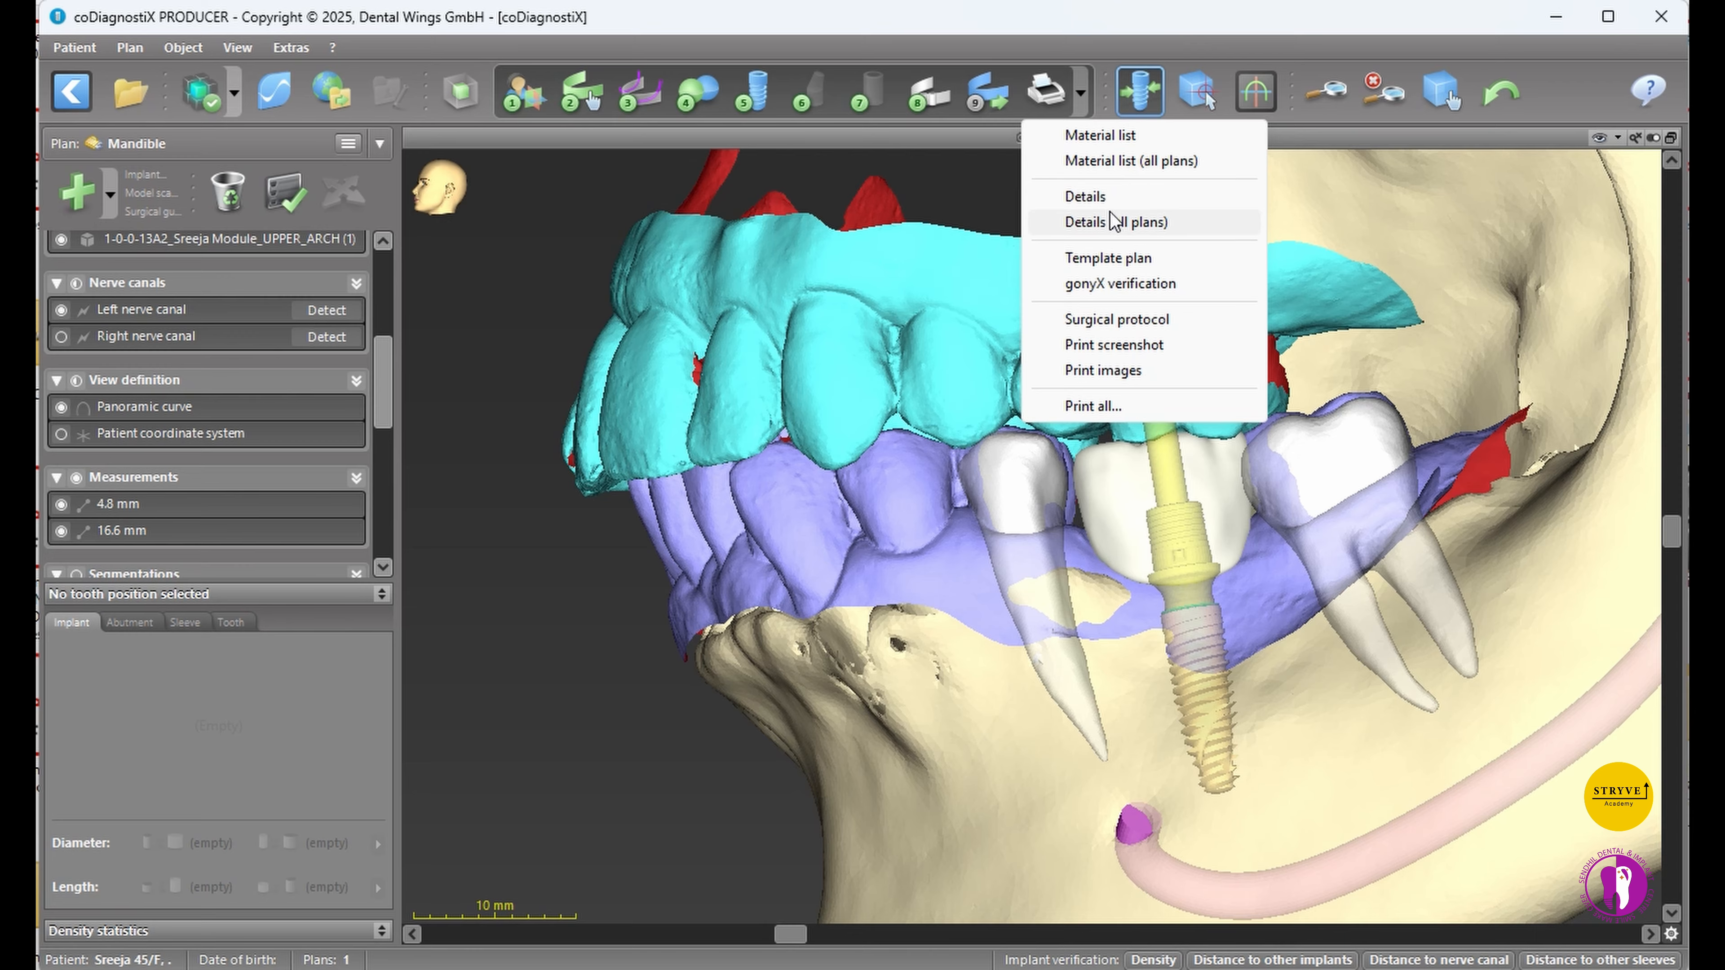
click(1105, 408)
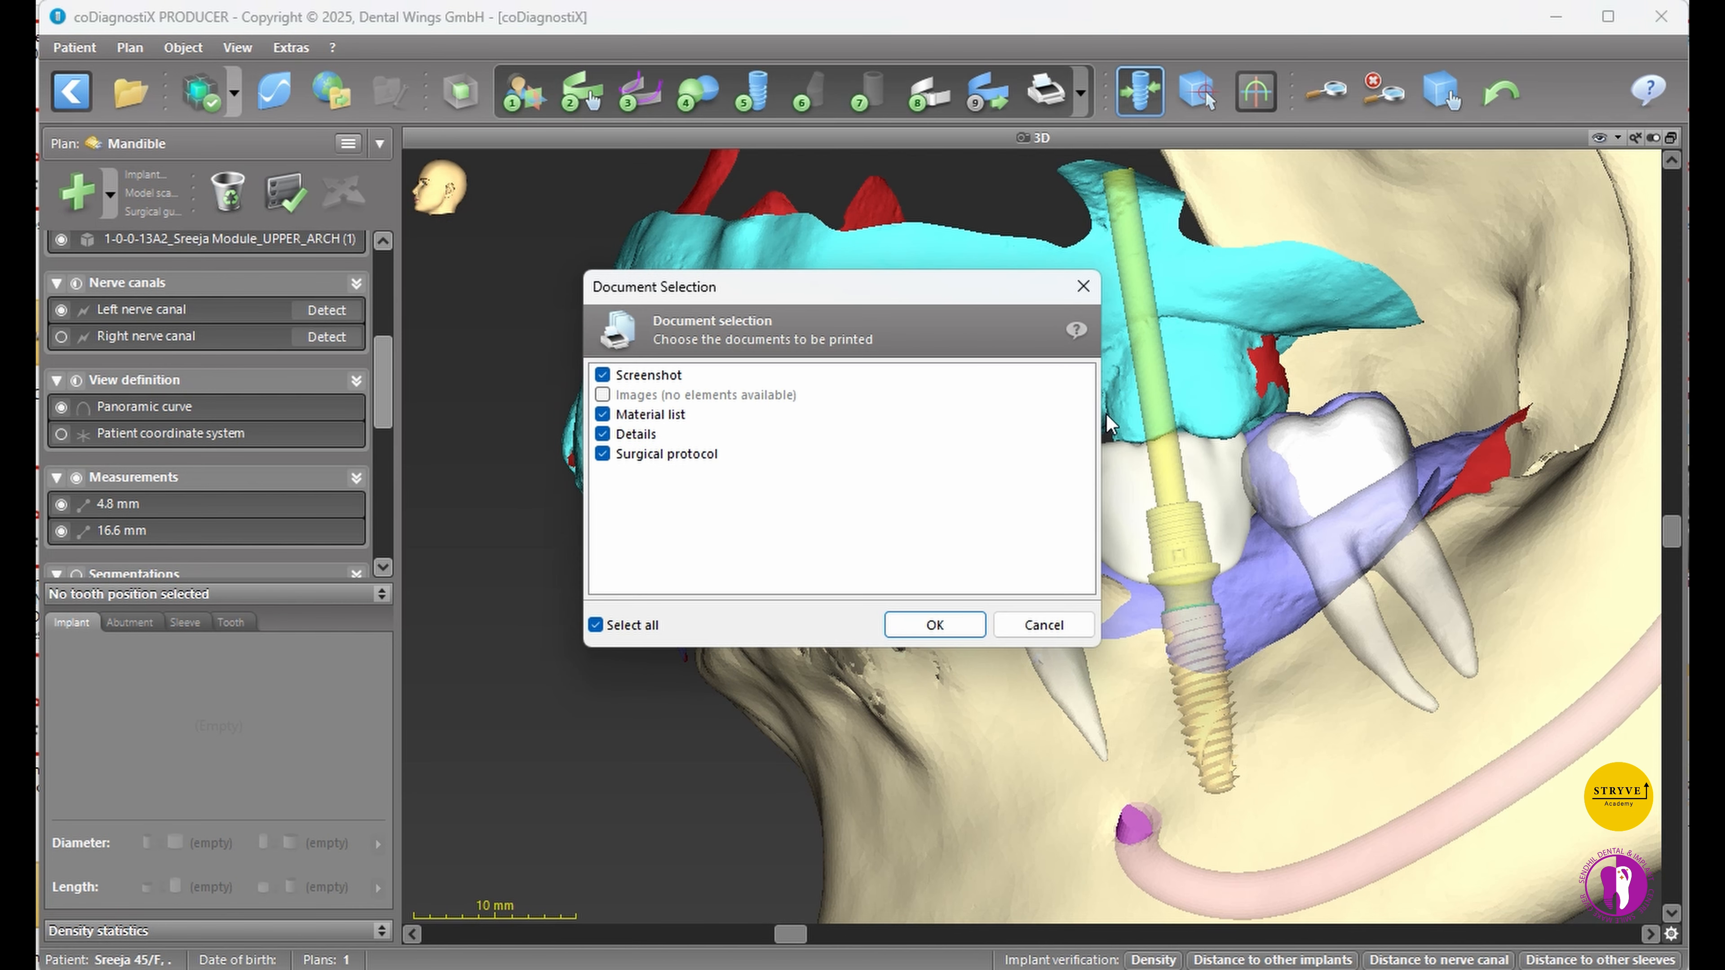
click(917, 621)
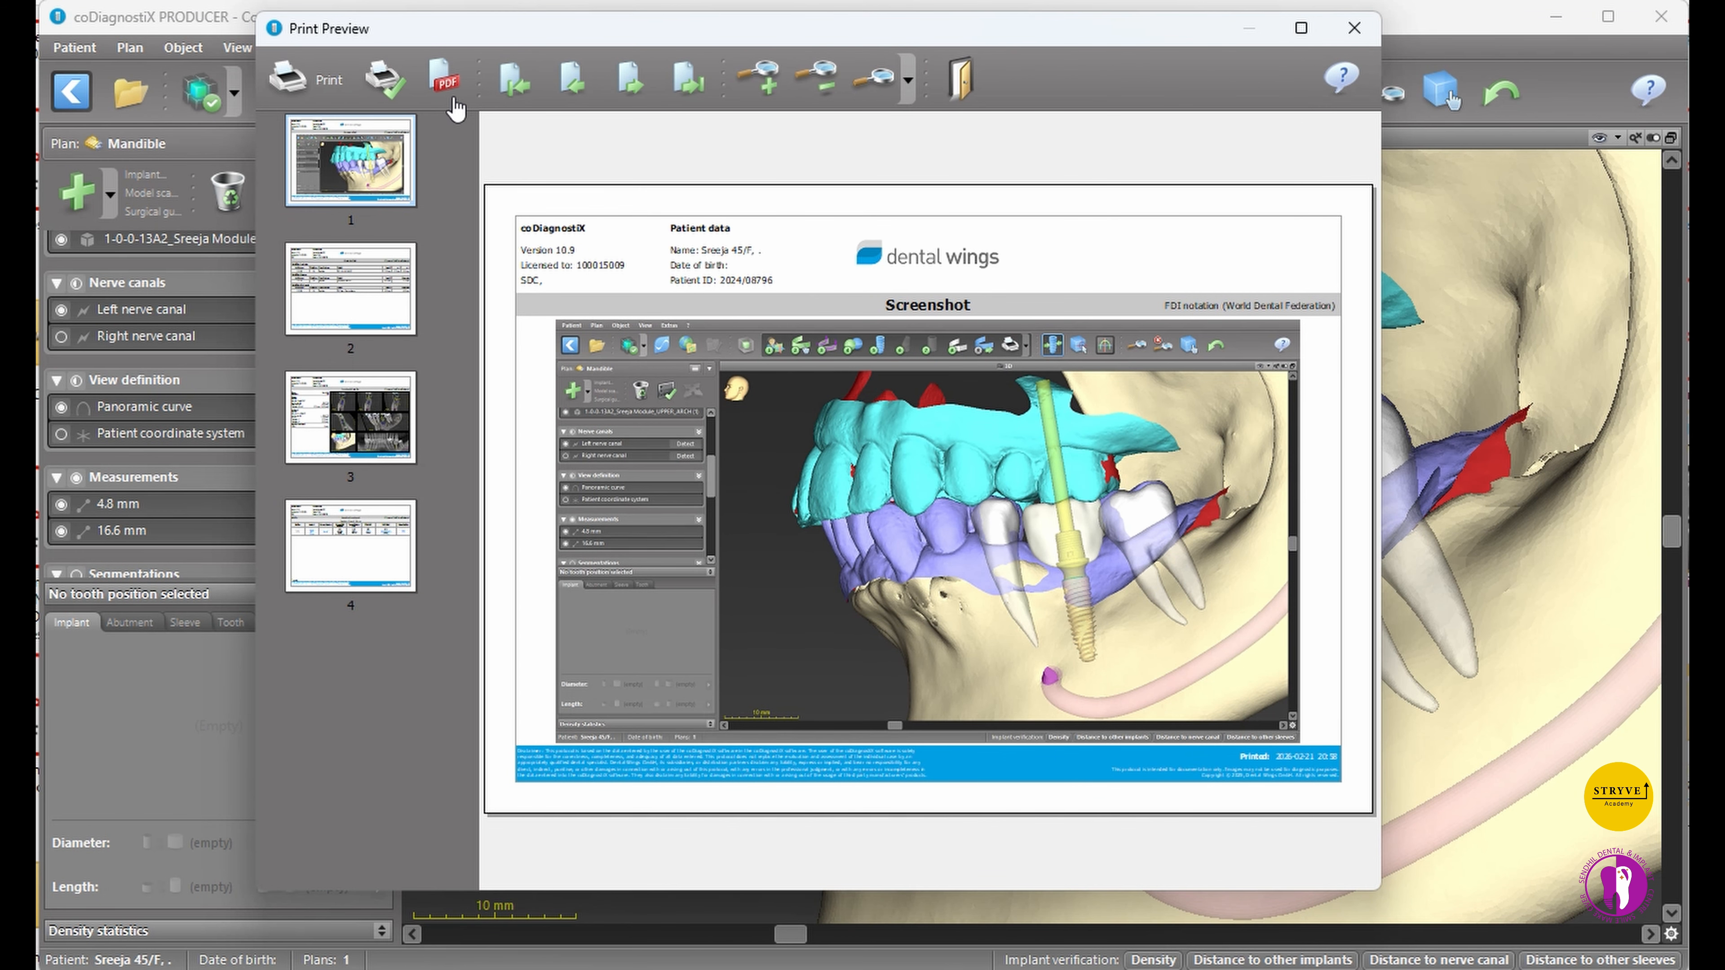
click(319, 272)
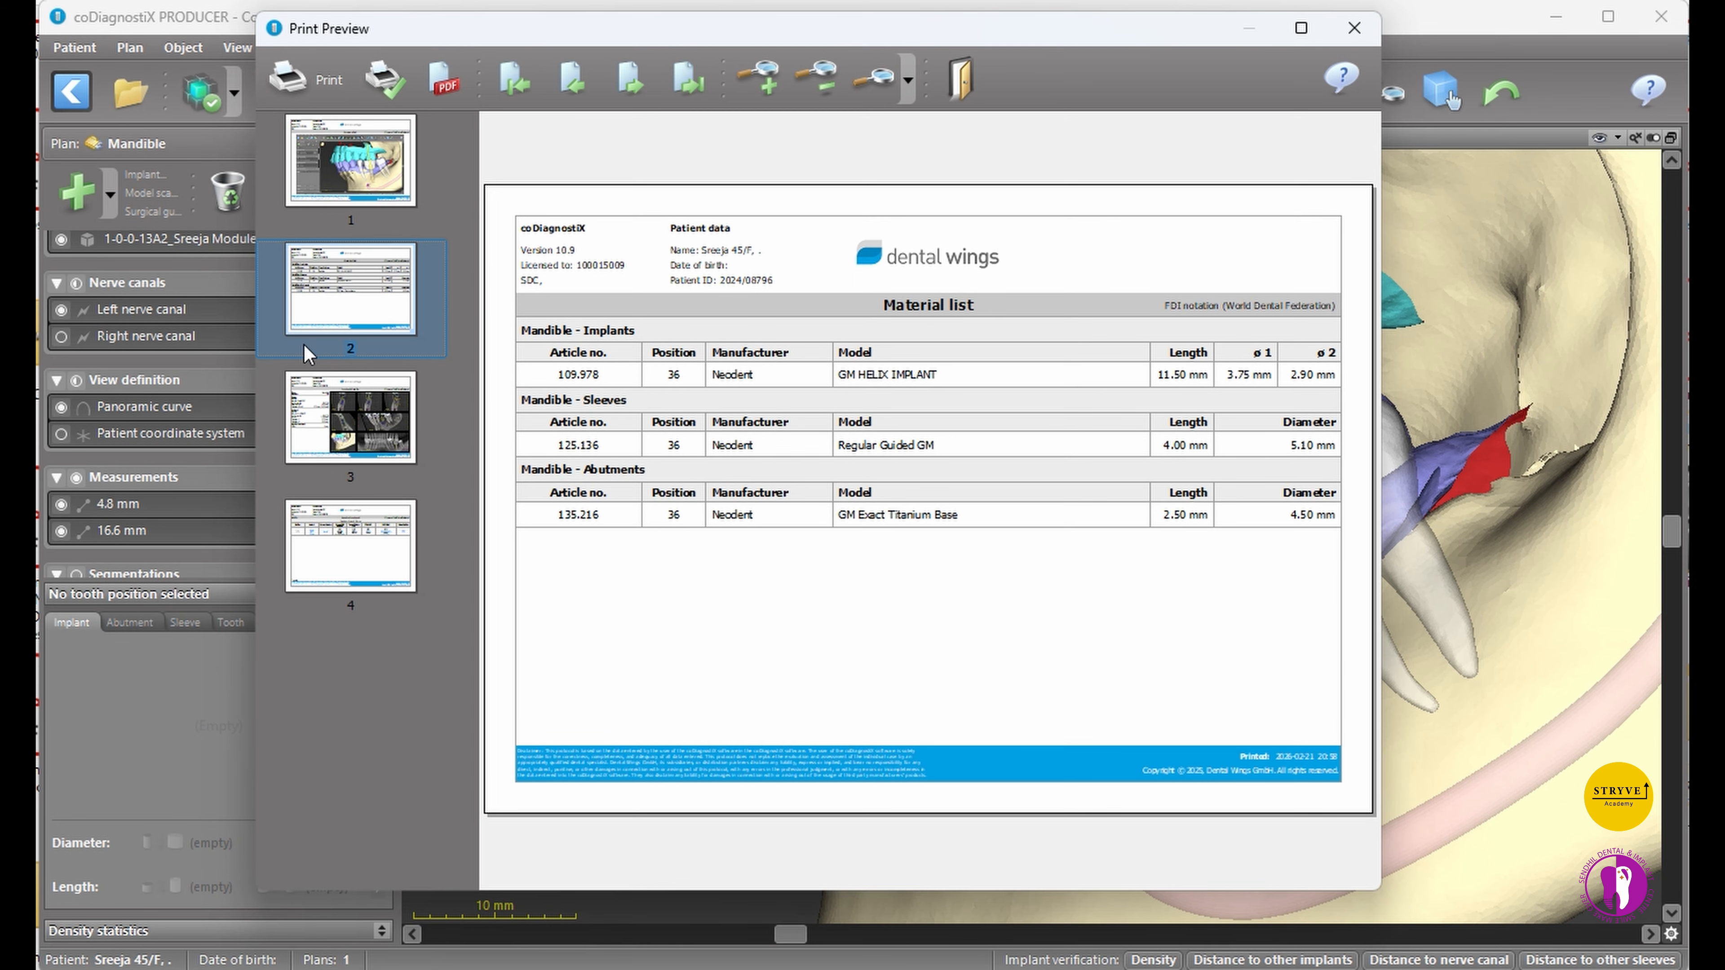
click(366, 417)
click(329, 557)
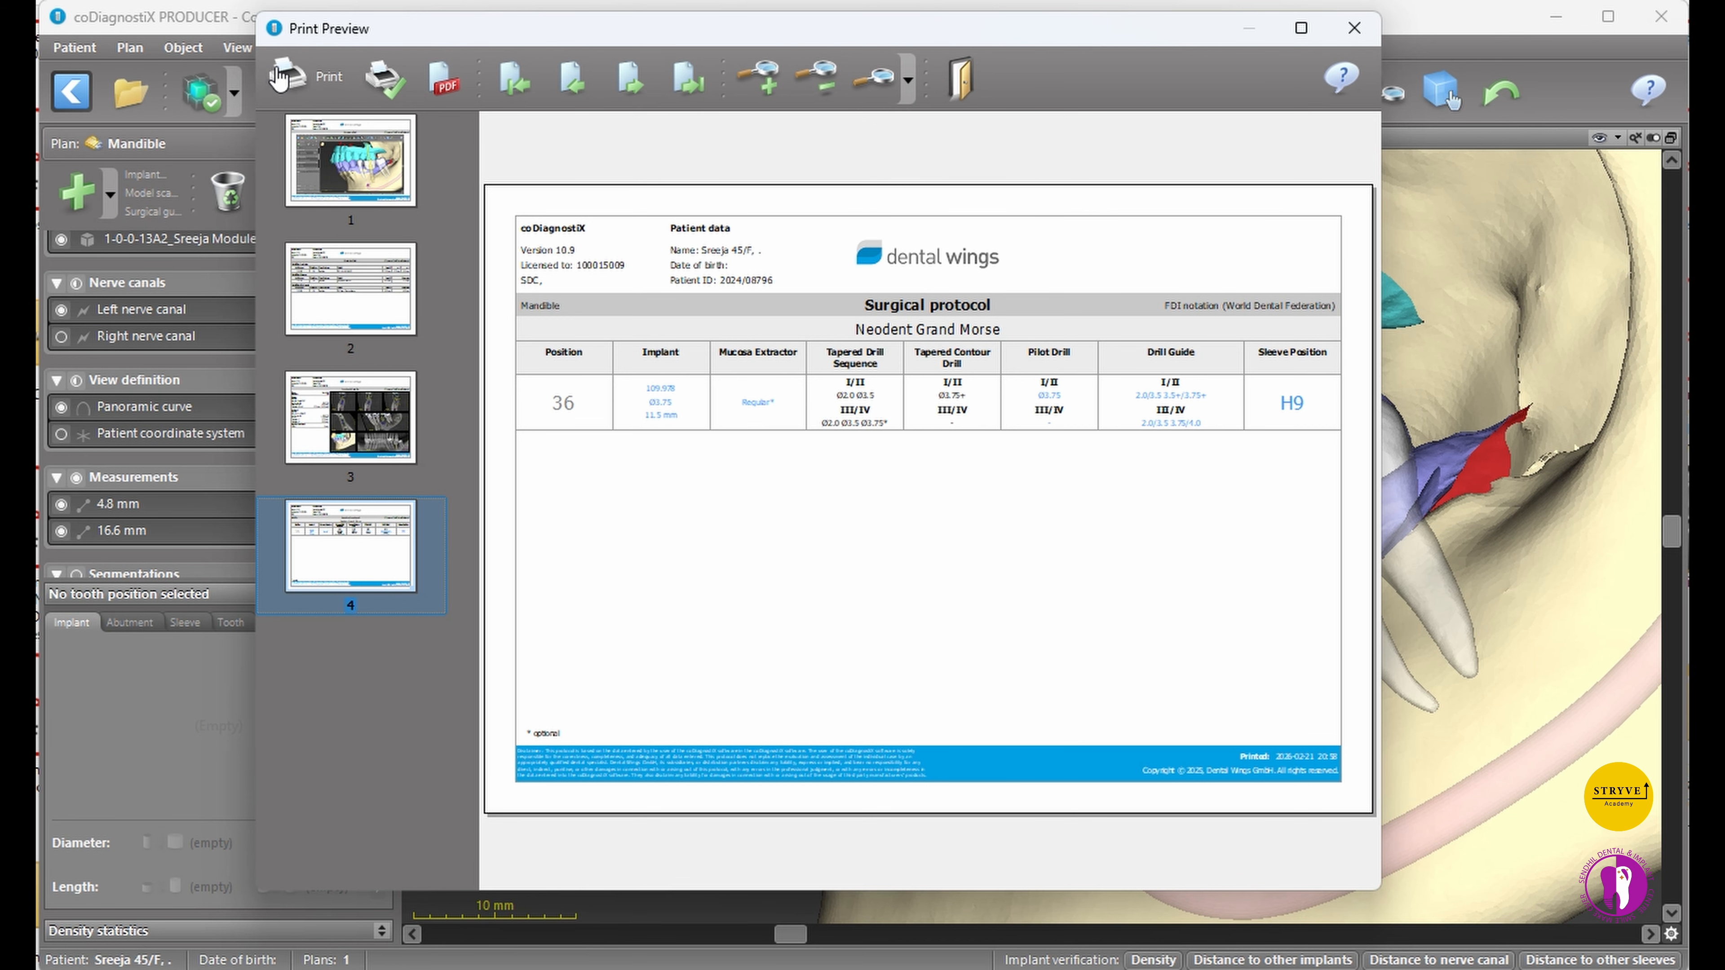
- Save the report as a PDF under the suggested name in the surgical guide report folder and close the preview
click(455, 80)
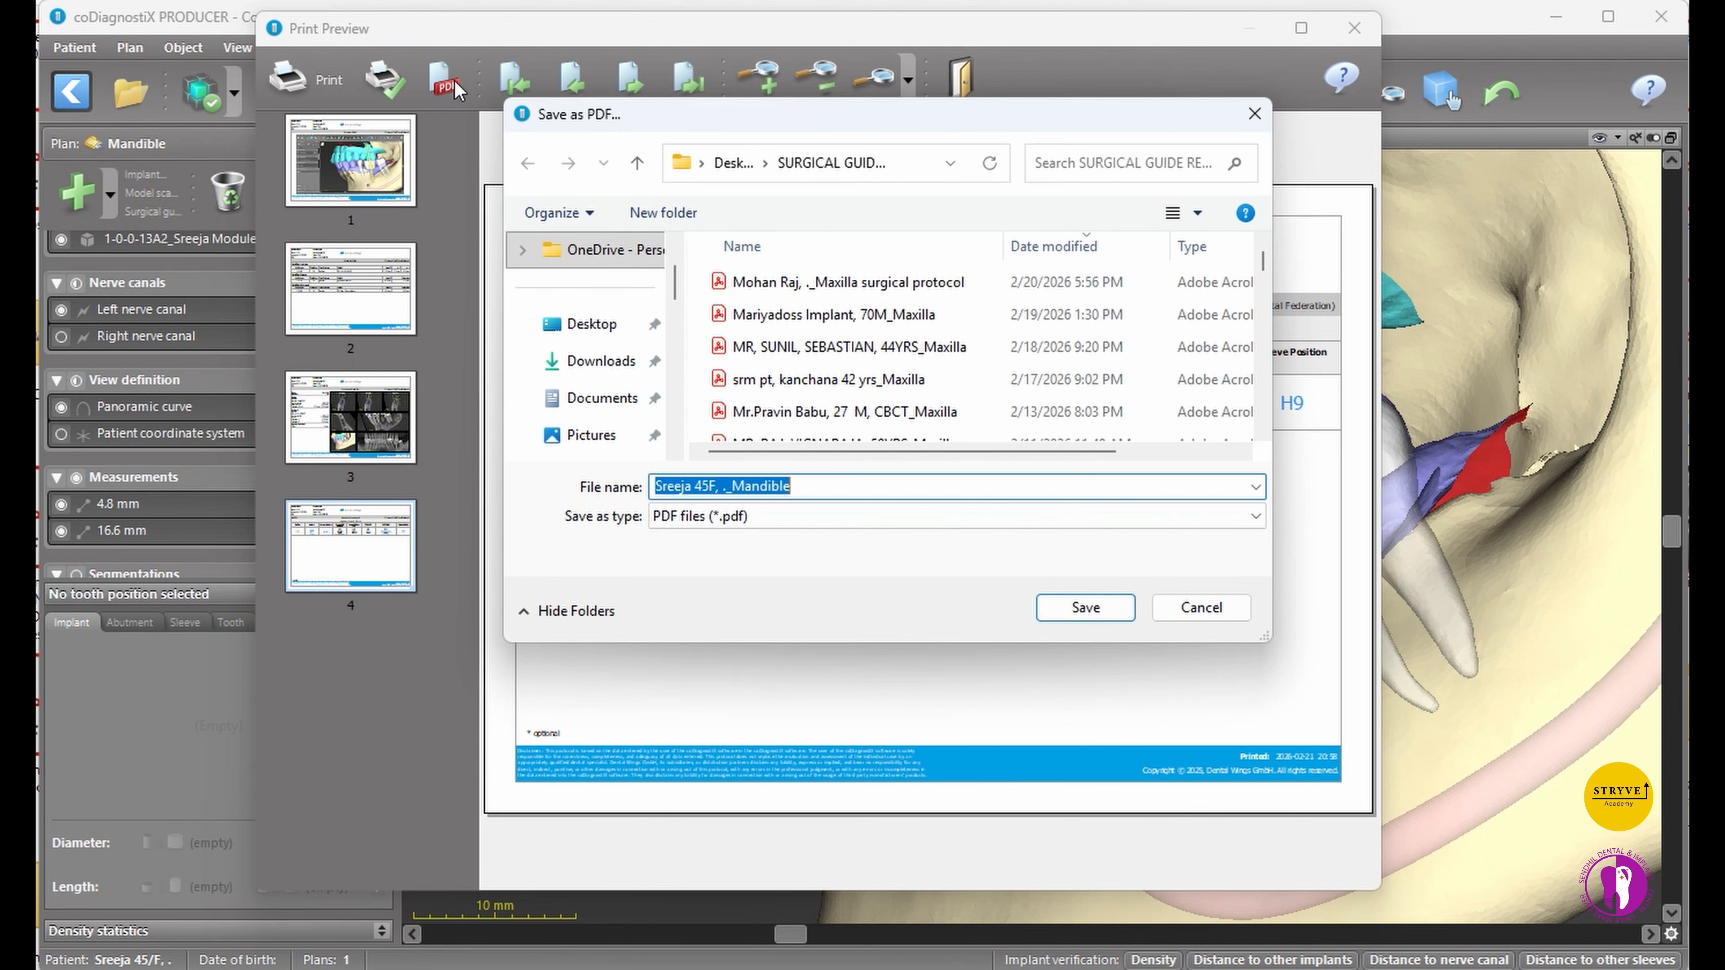
click(1075, 598)
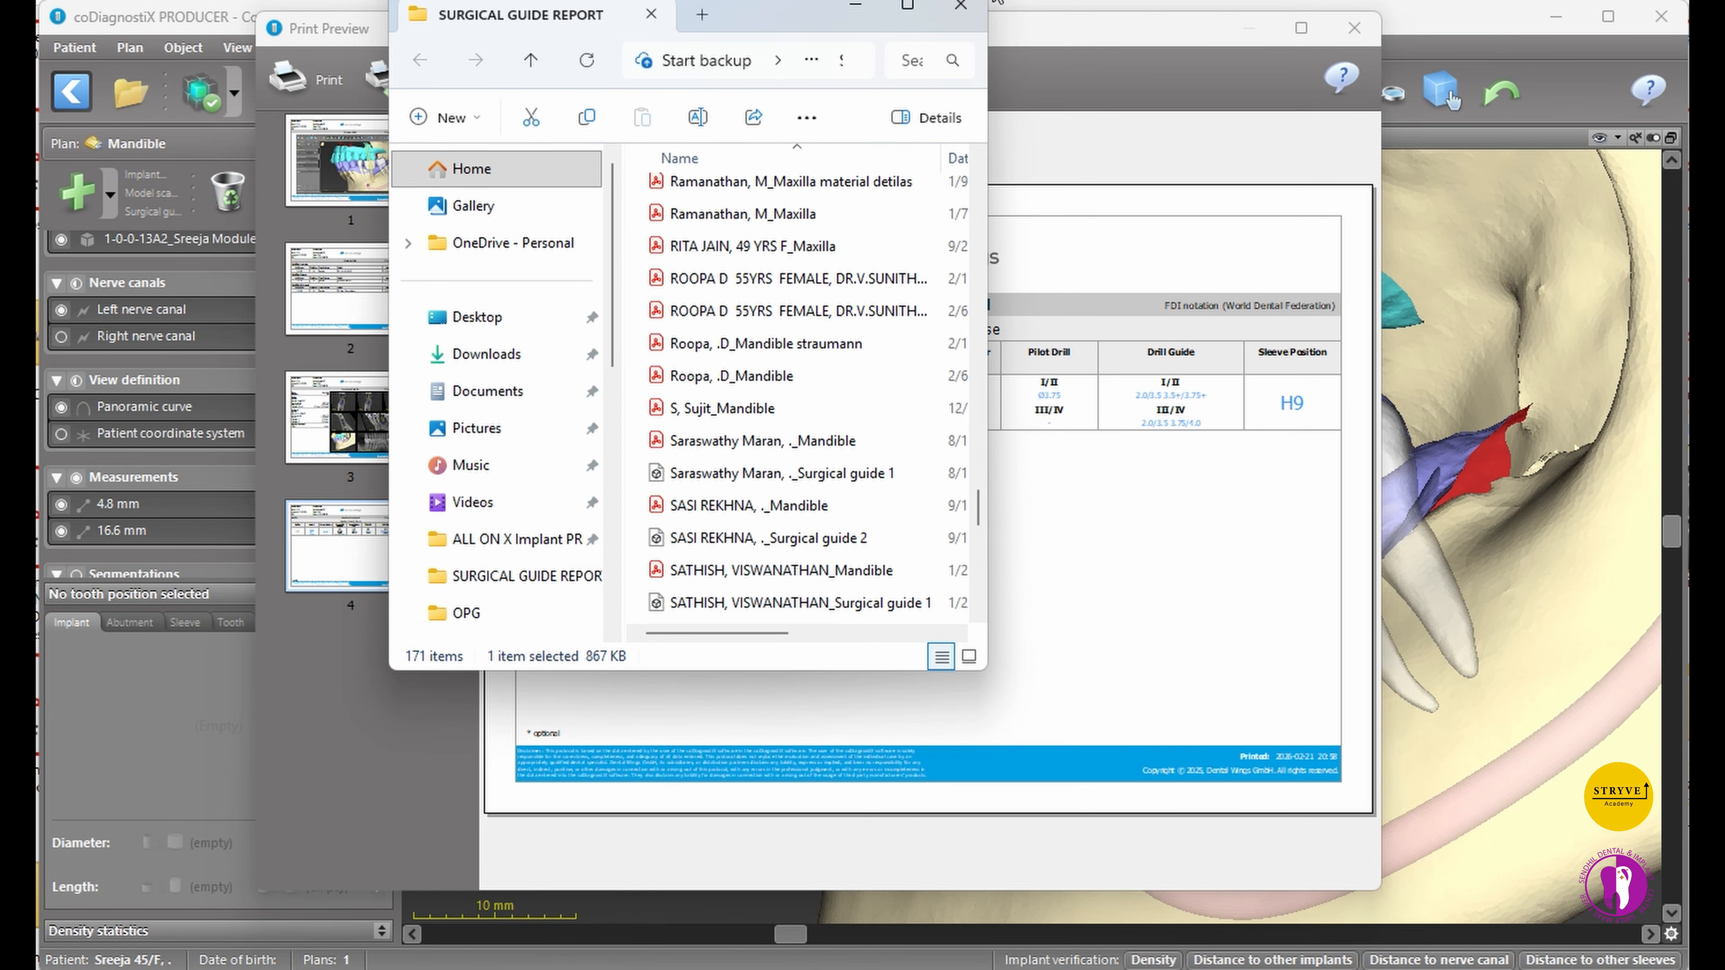
click(961, 6)
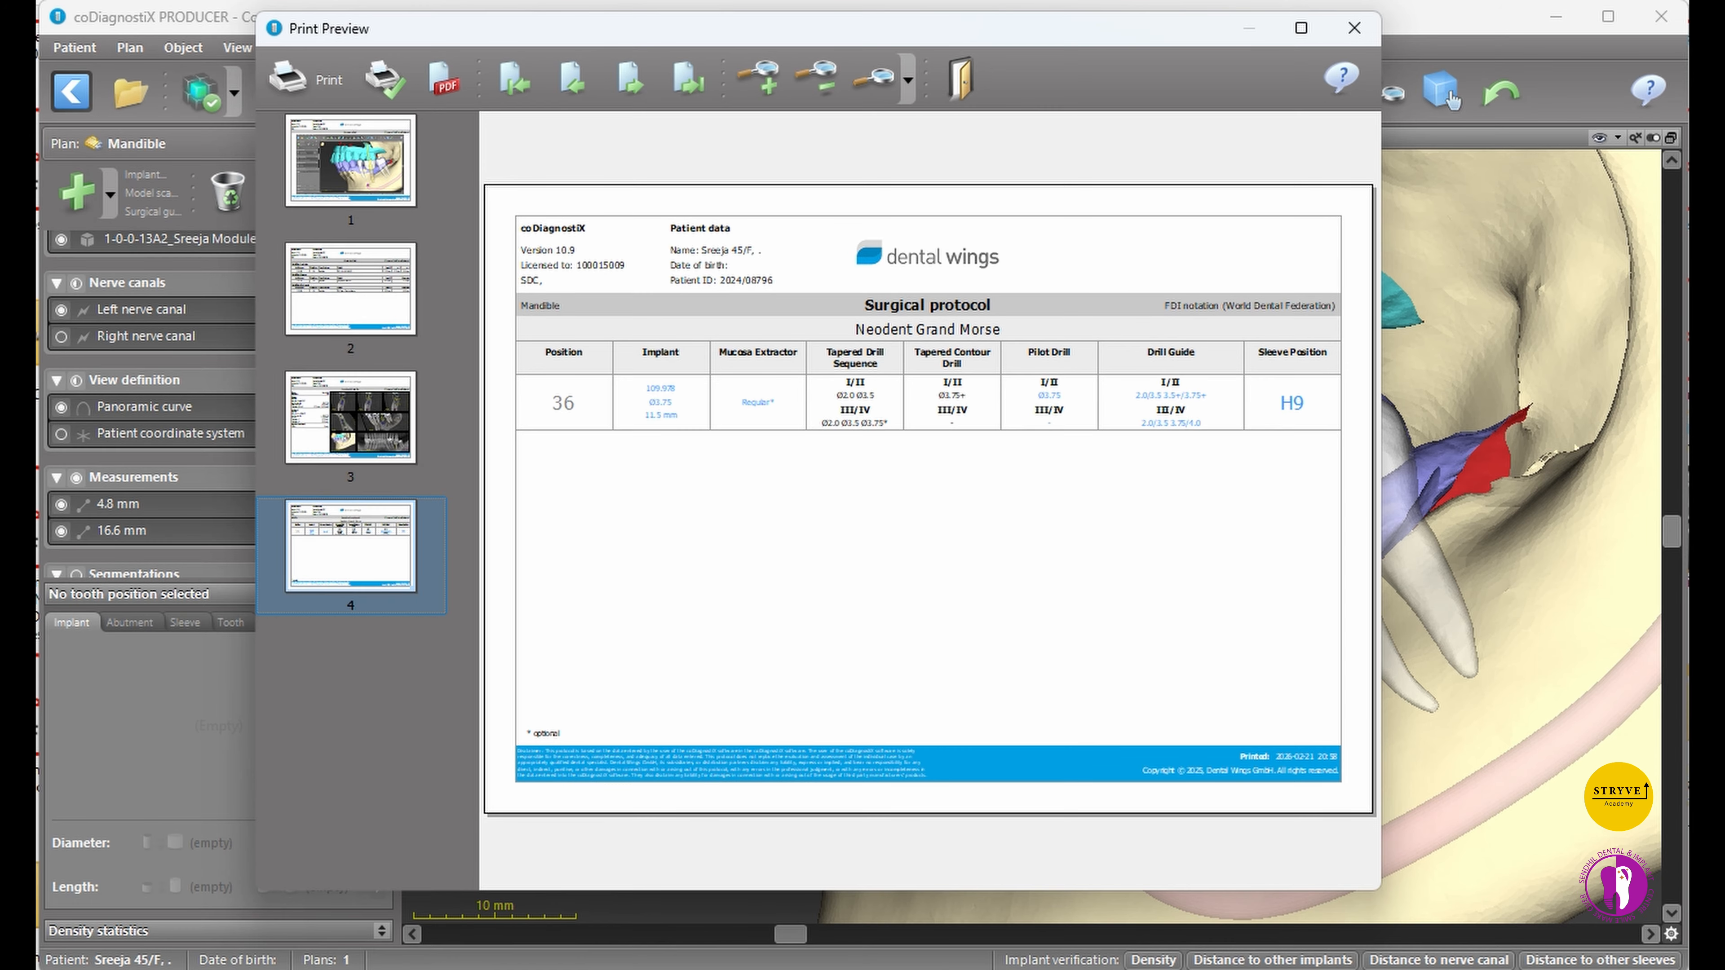
click(1354, 28)
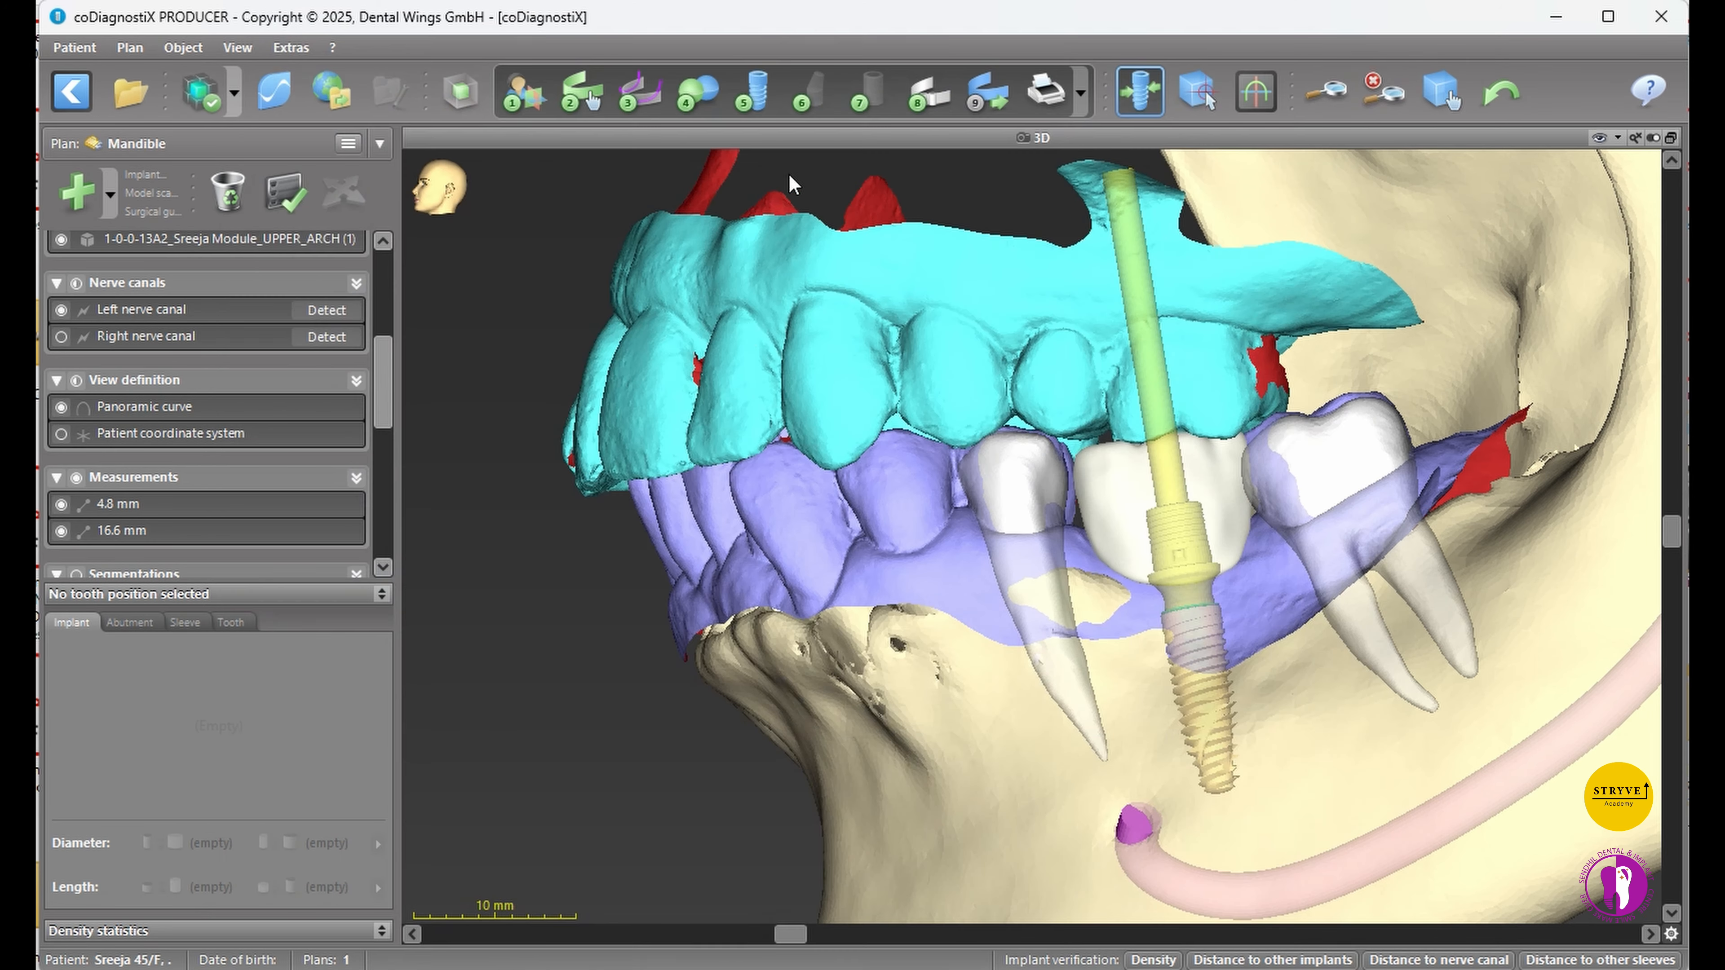
- Start a virtual planning export in STL format with the untouched option and select the lower arch model scan
click(984, 102)
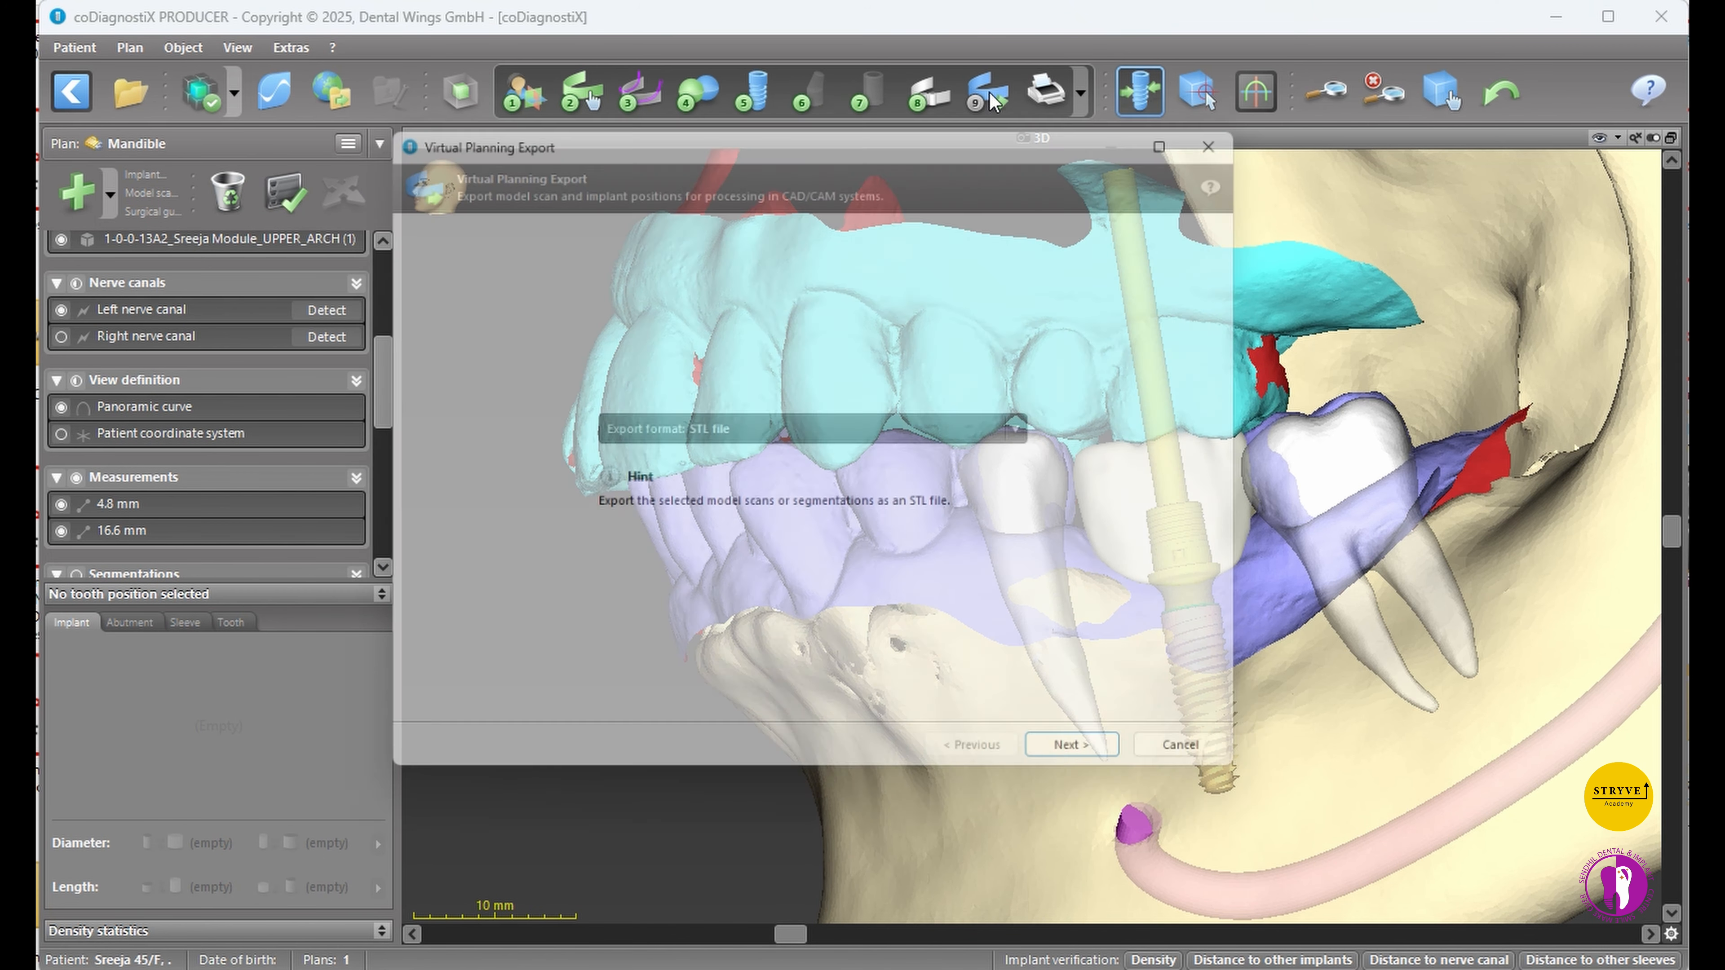
click(1097, 770)
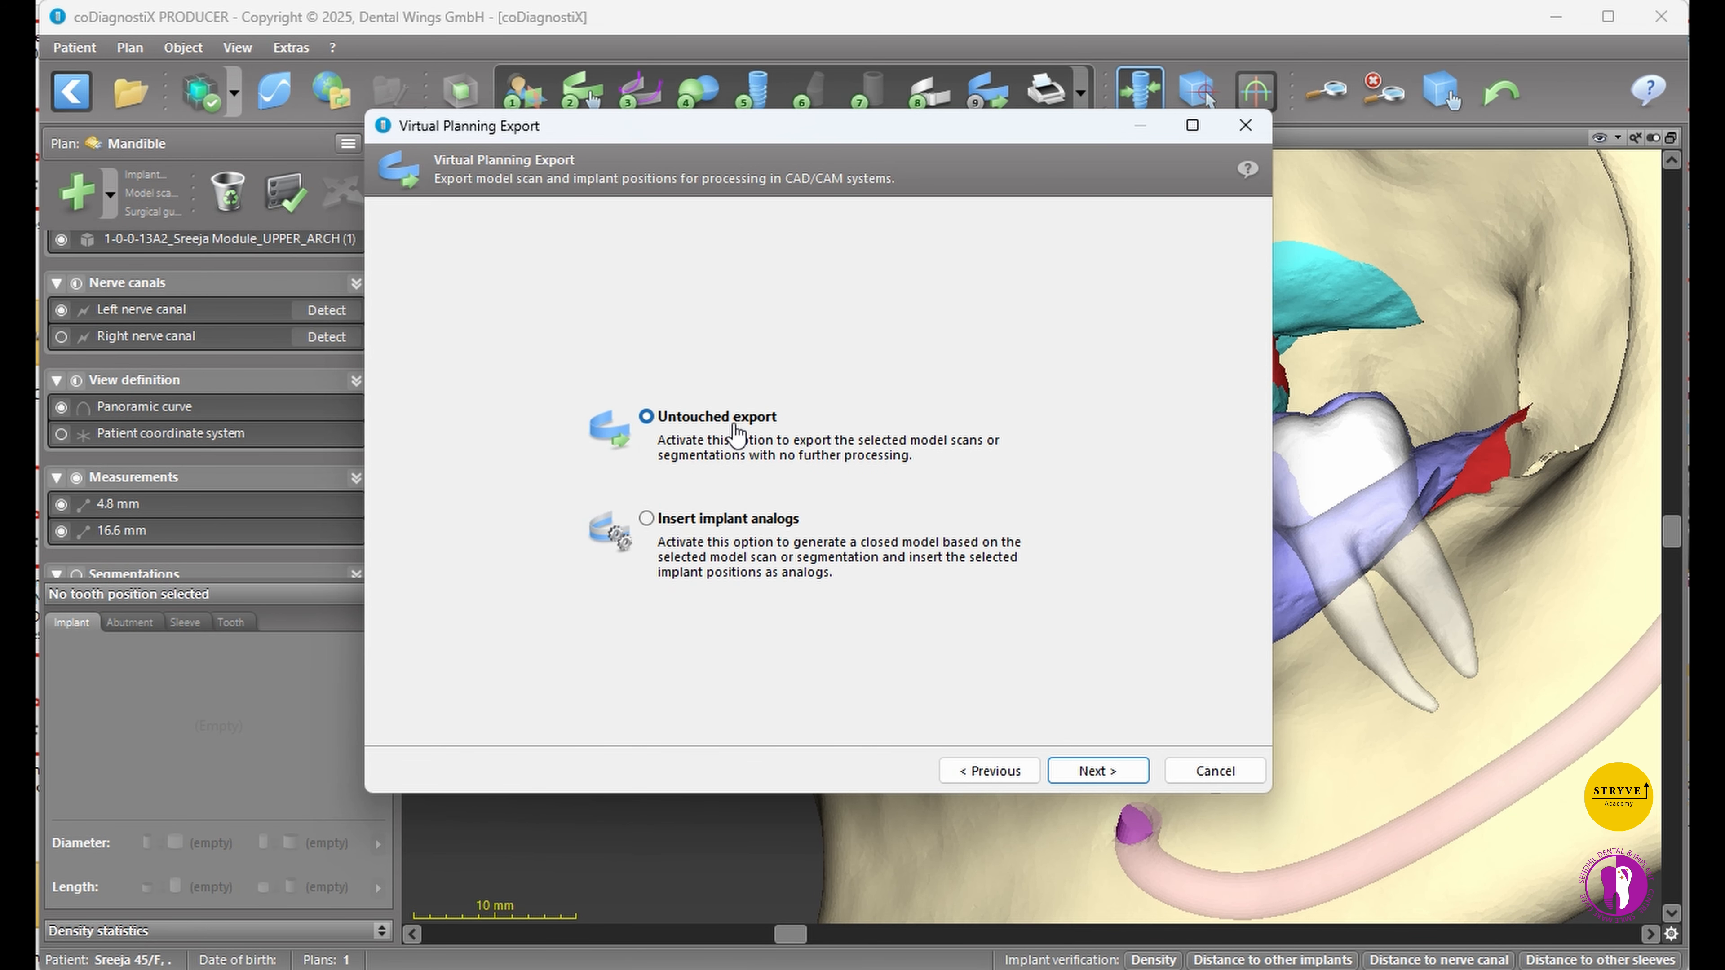
click(1085, 773)
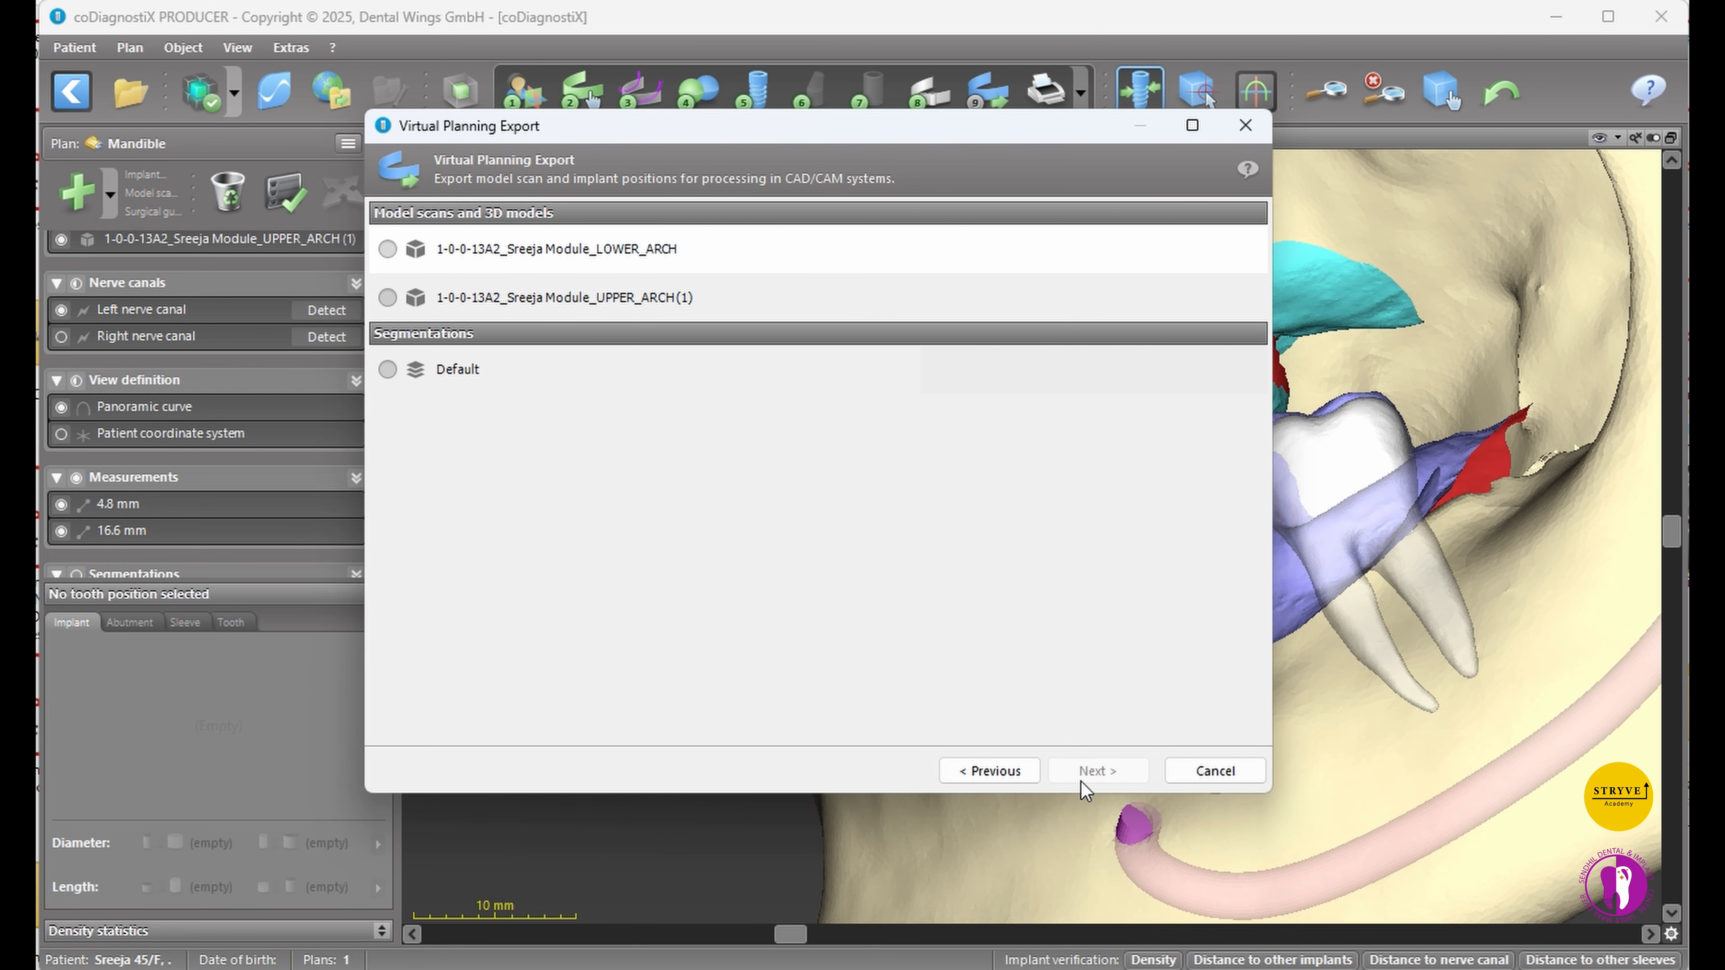
click(388, 249)
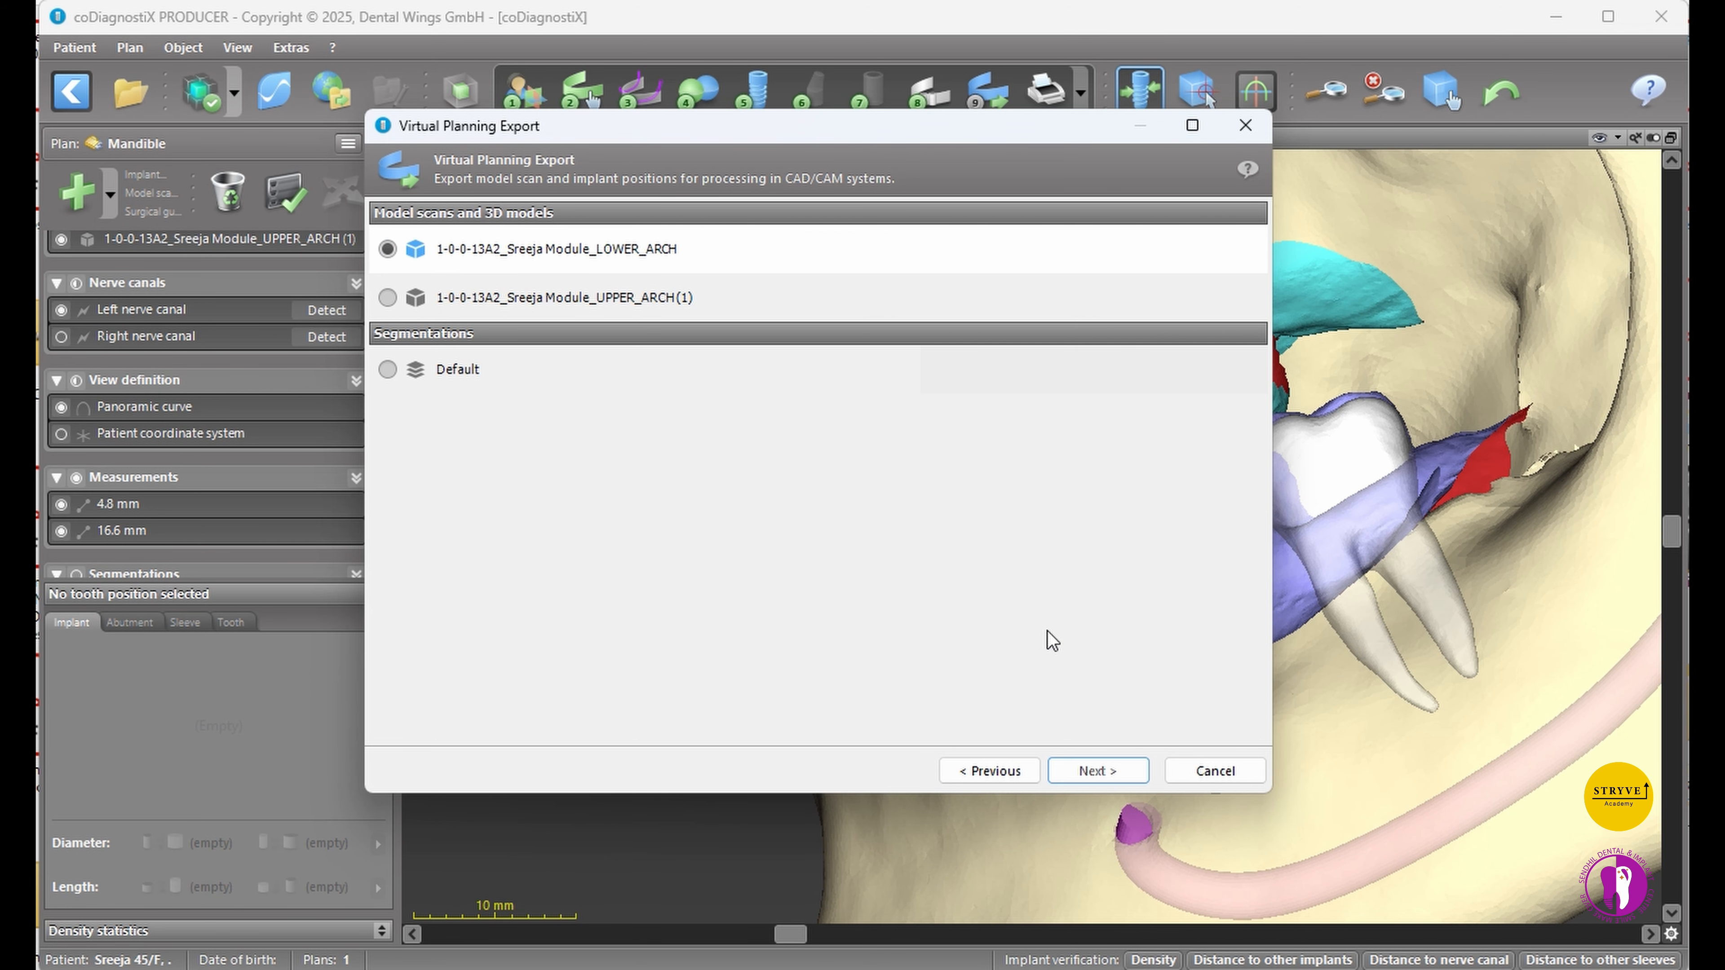
click(1098, 773)
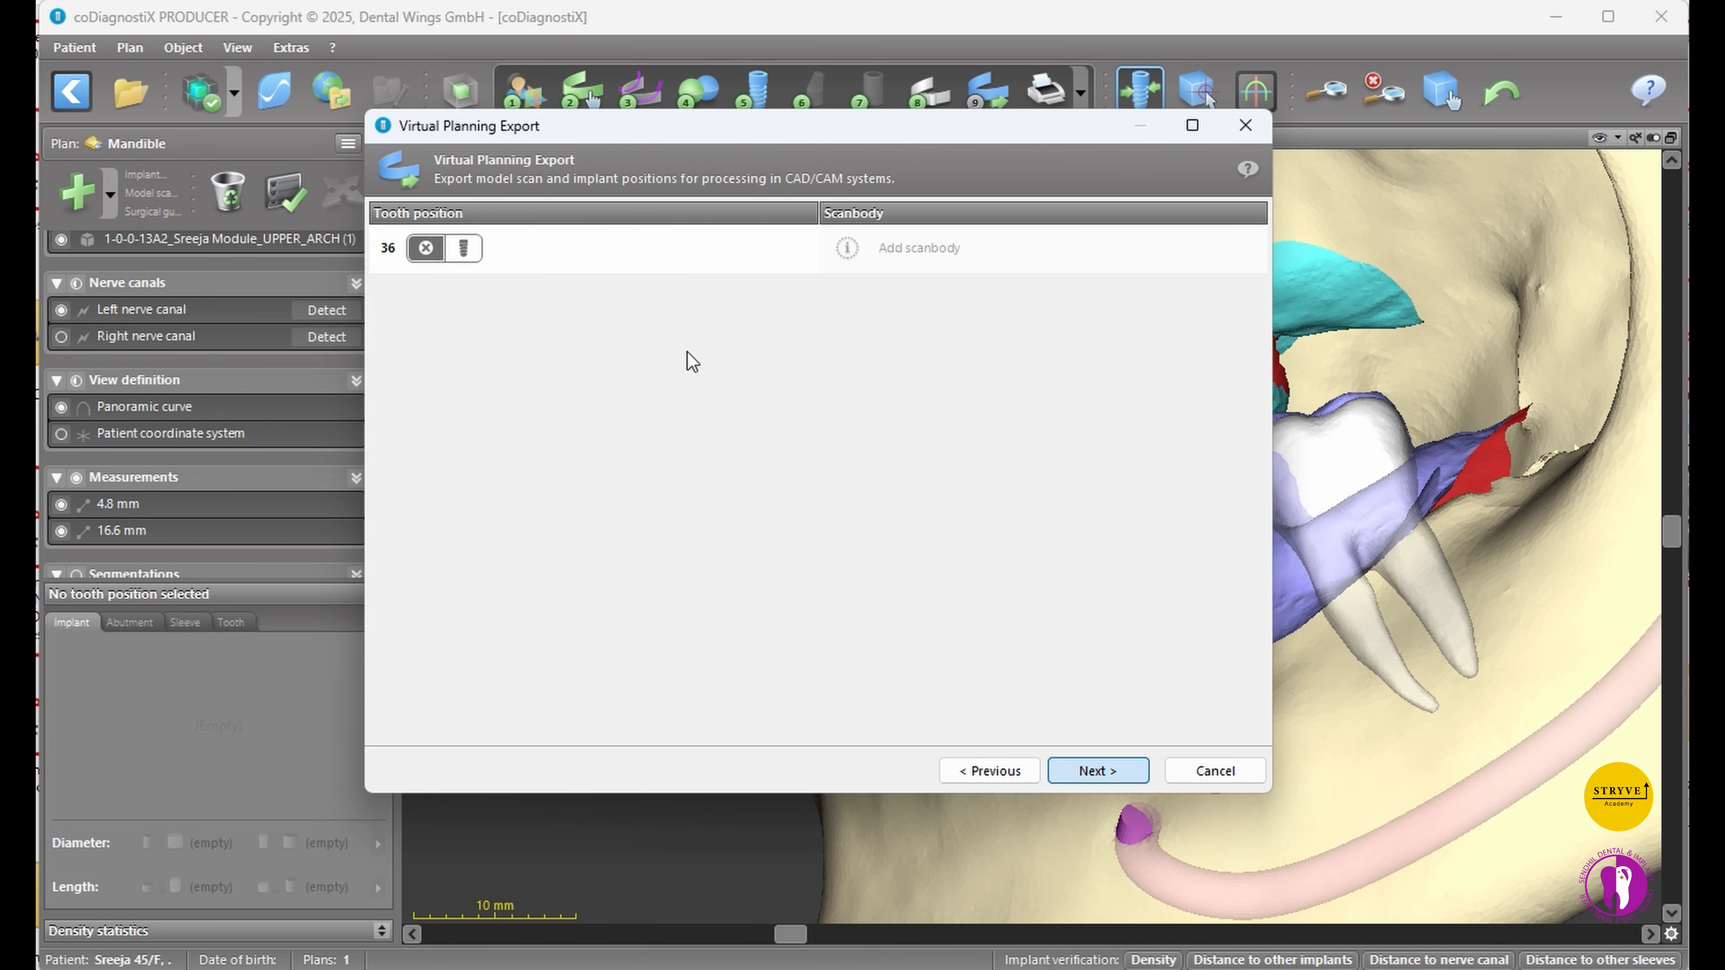
- Include the tooth 36 implant with the Neodent GM Intraoral Scanbody in the planning export
click(465, 247)
click(407, 373)
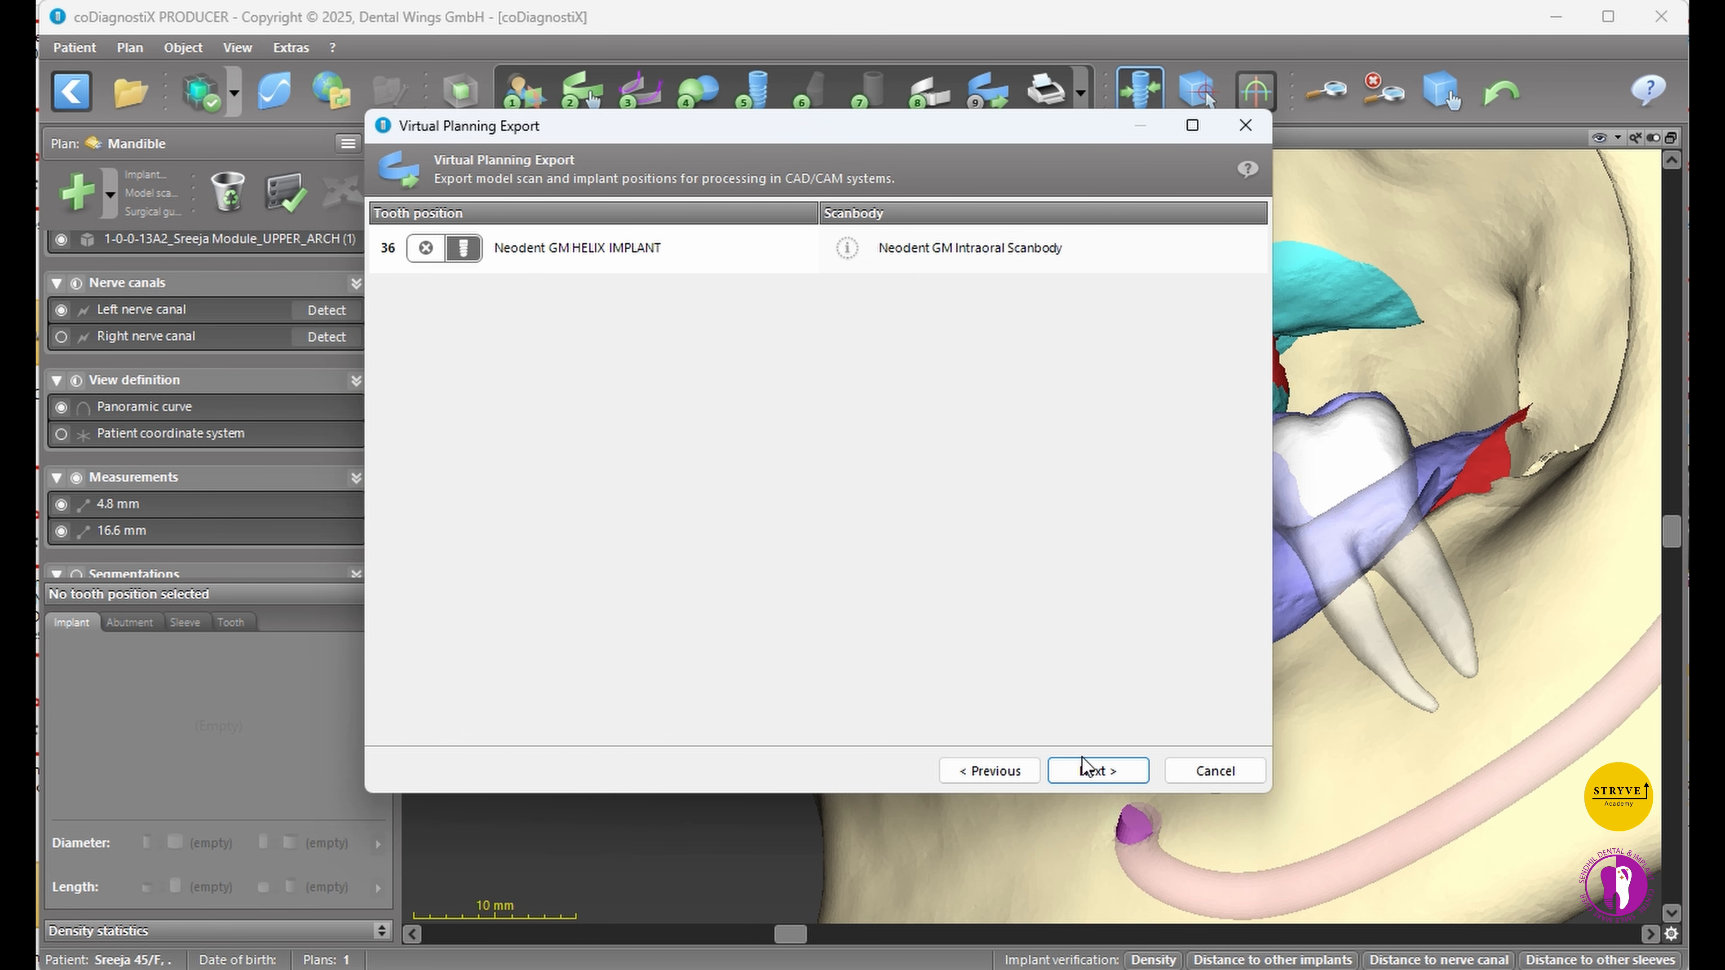
click(1089, 774)
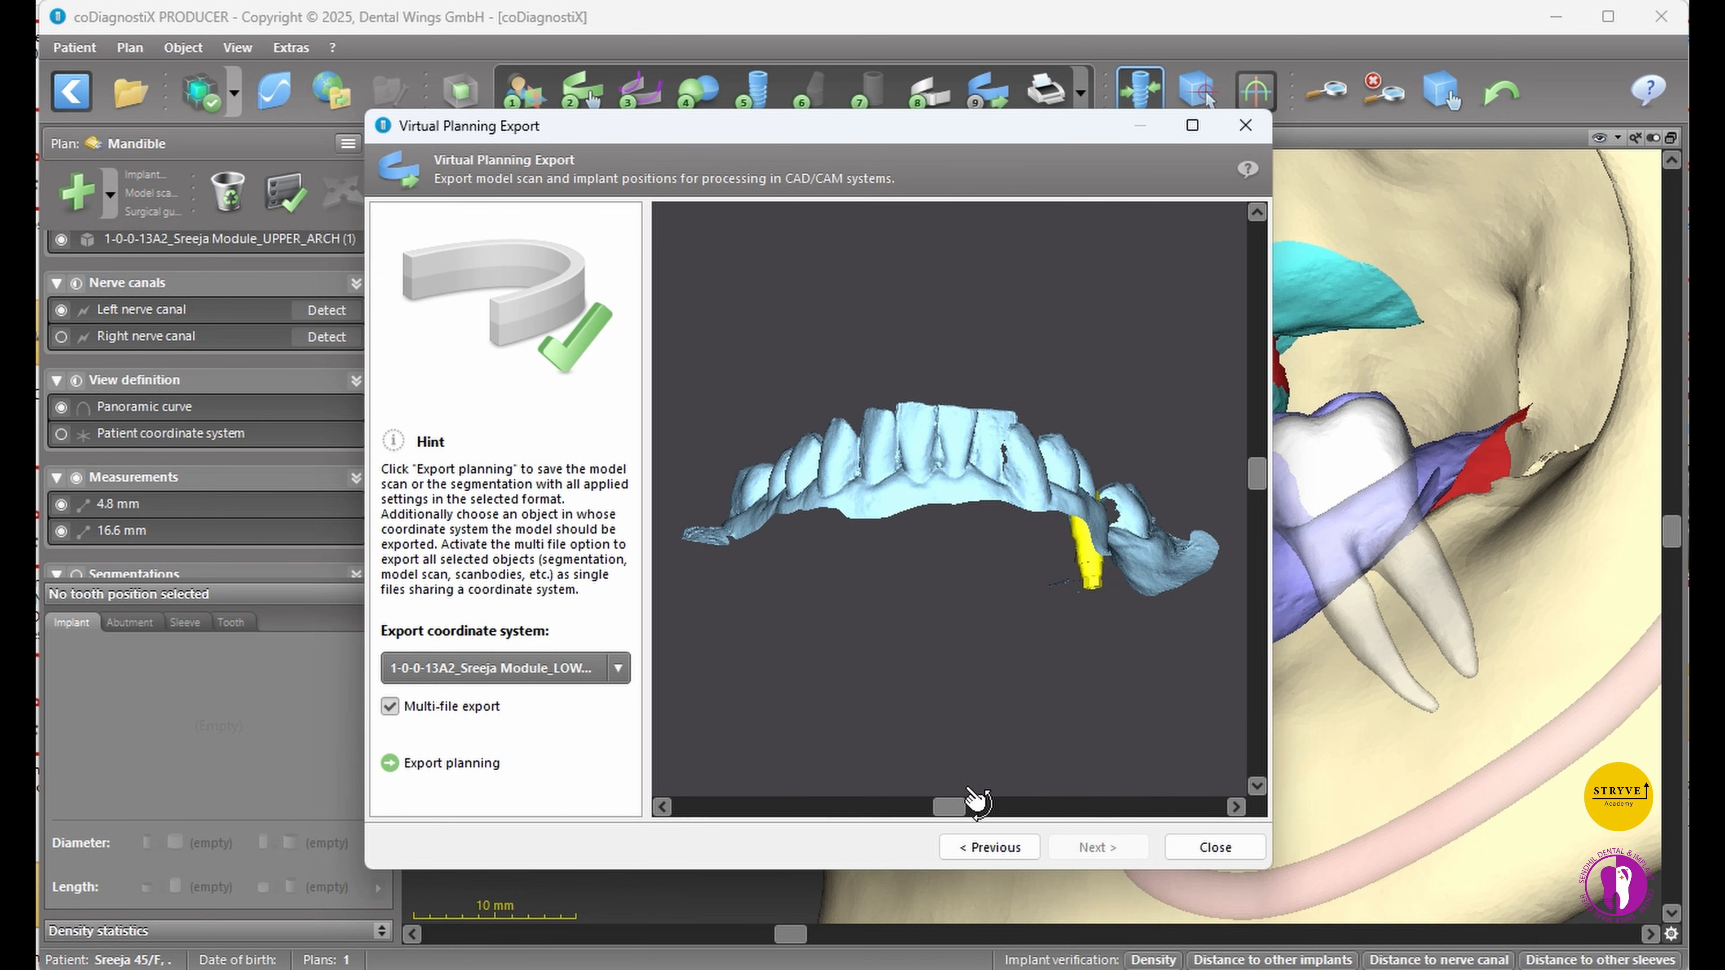
- Export the planning as multiple files into the EXOCAD folder, inspect the model with the scanbody in the preview, and close the export
drag(950, 809, 827, 808)
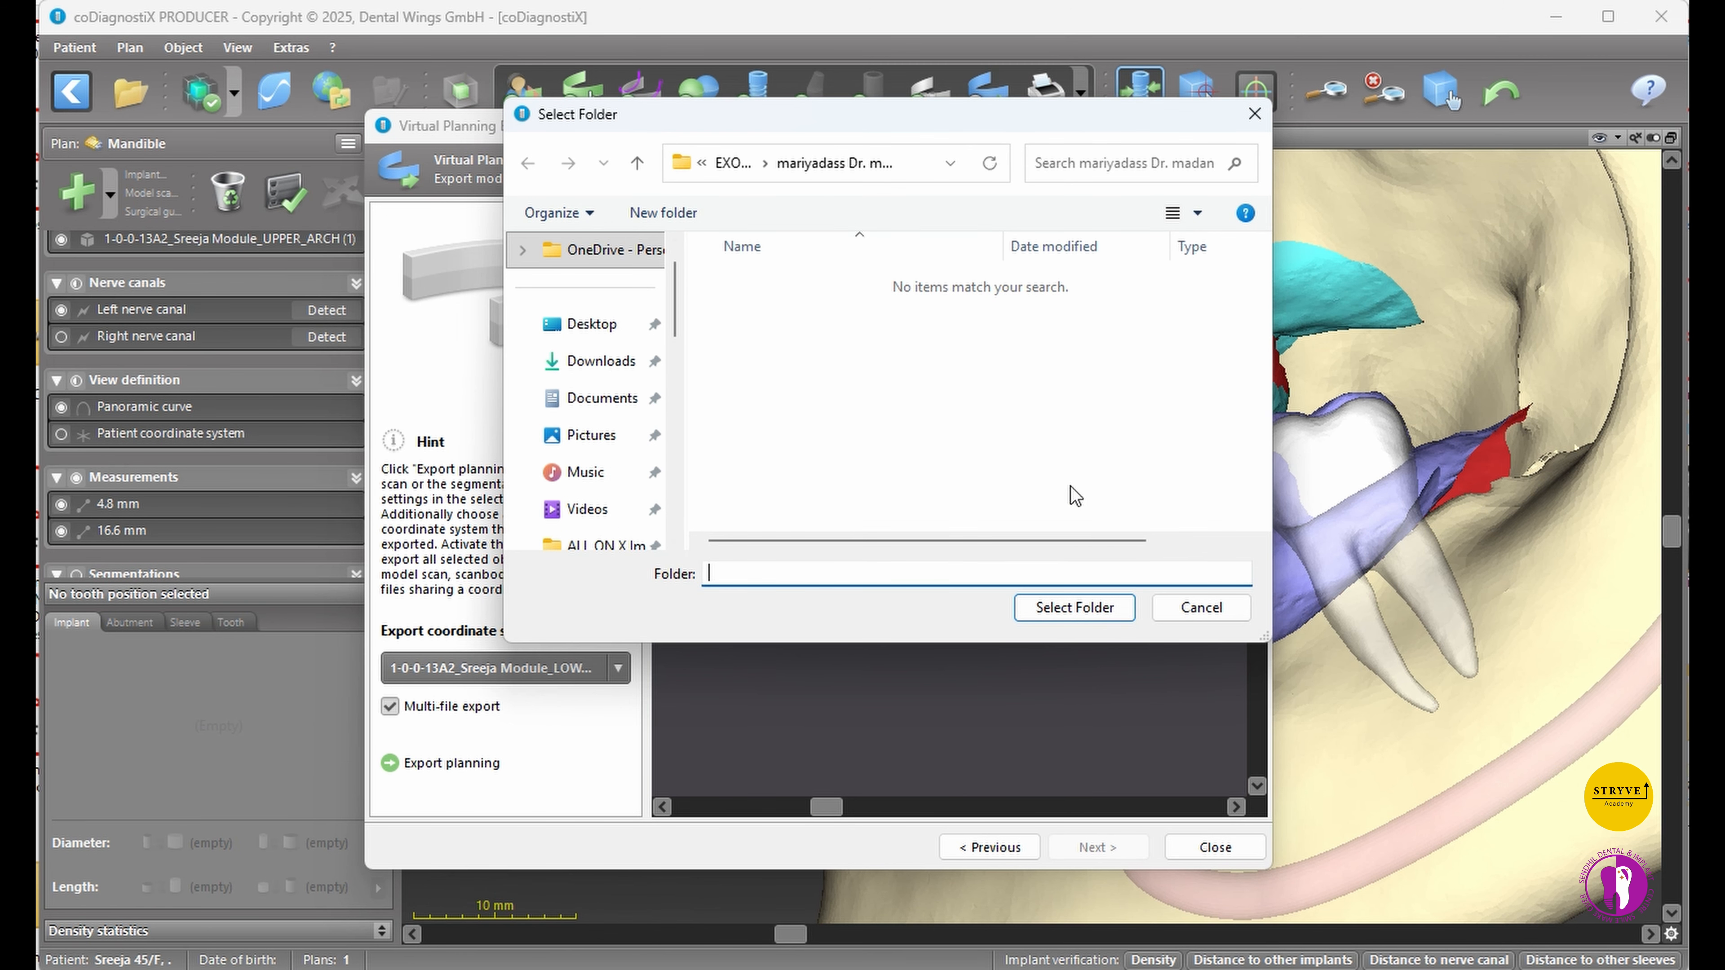
click(739, 173)
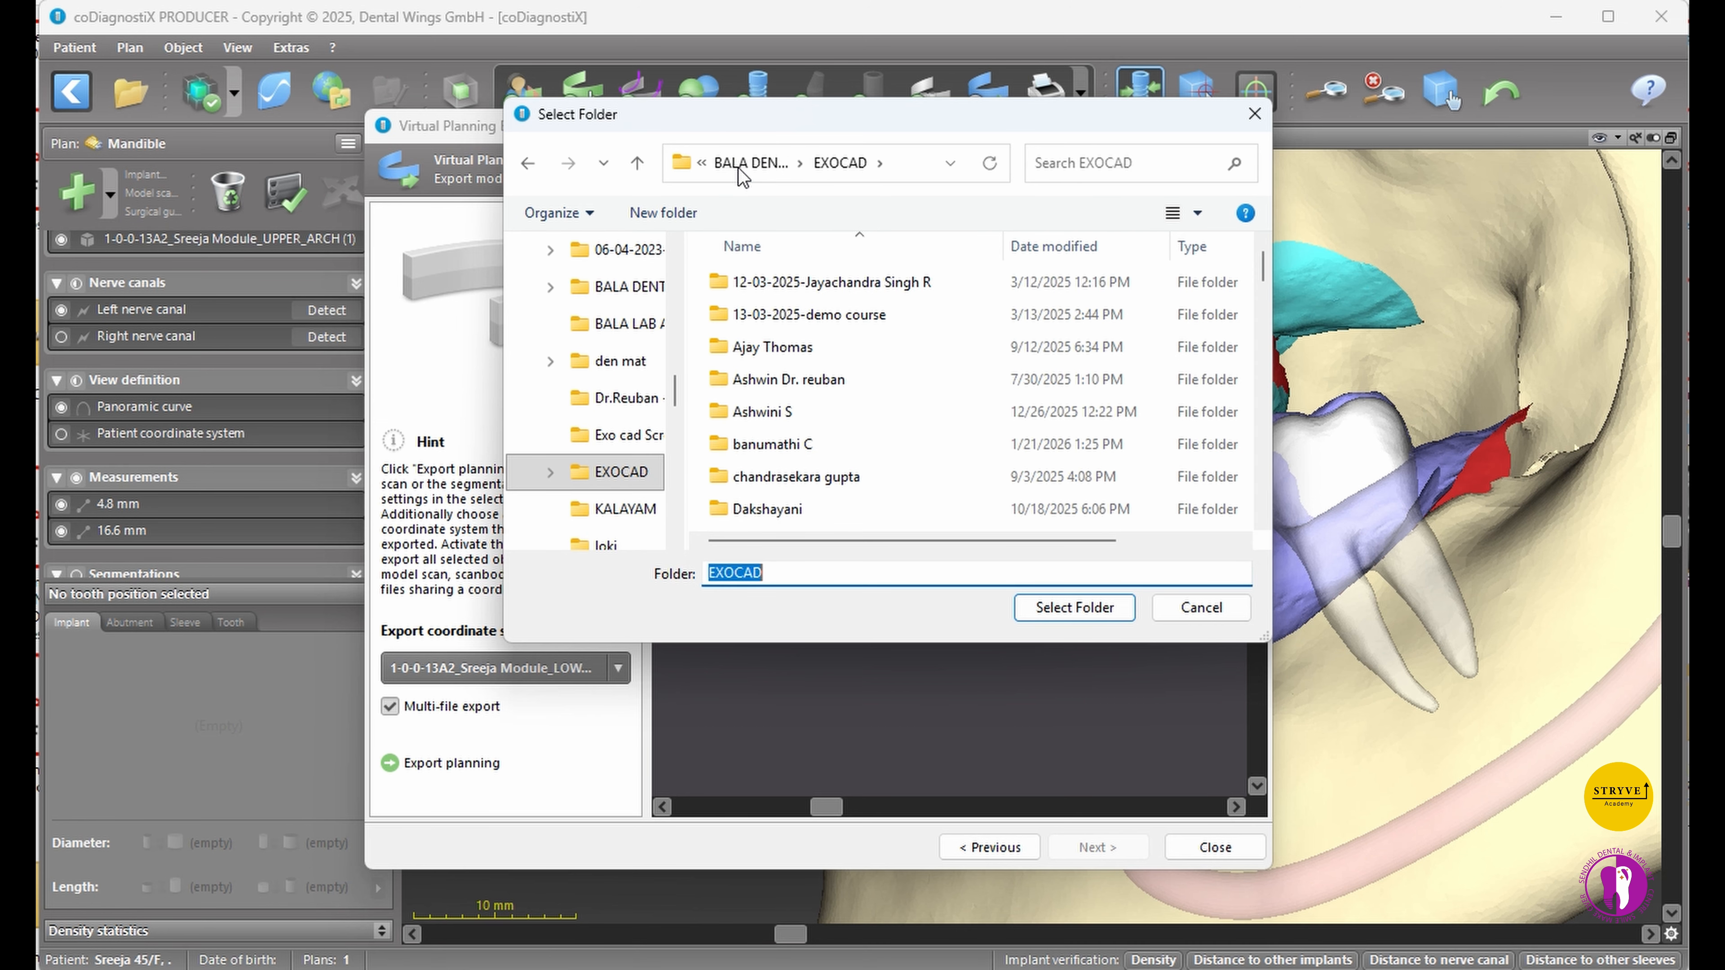
click(1079, 608)
click(1033, 562)
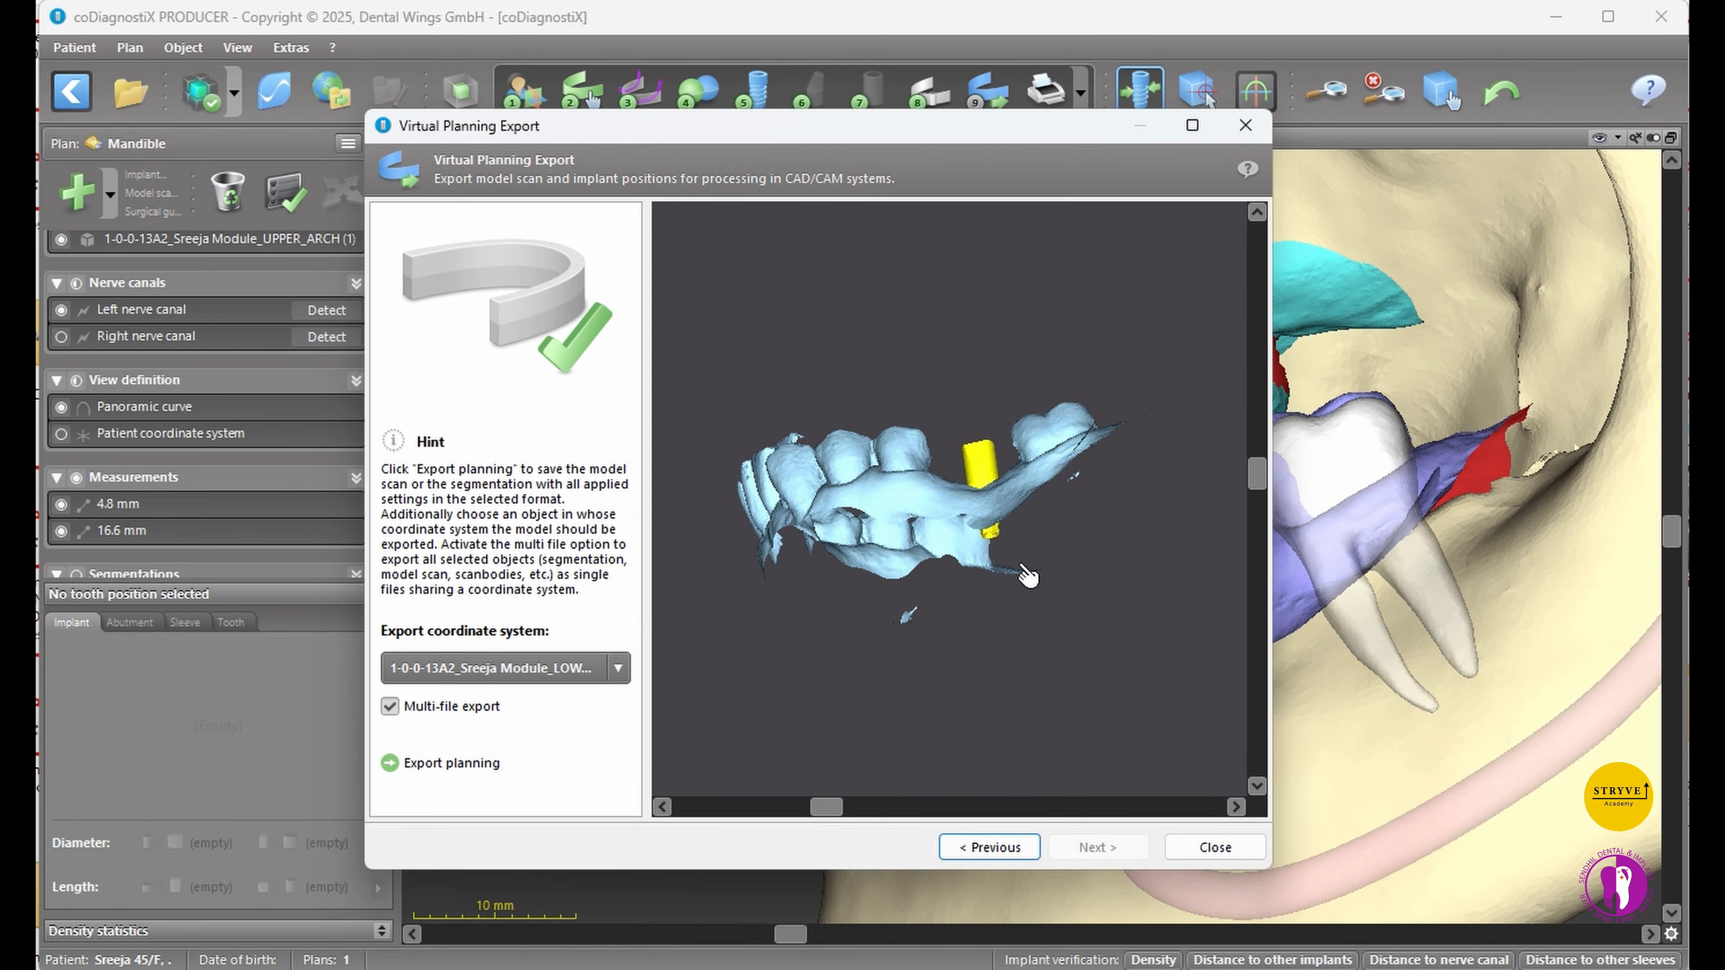
drag(1252, 473, 1257, 525)
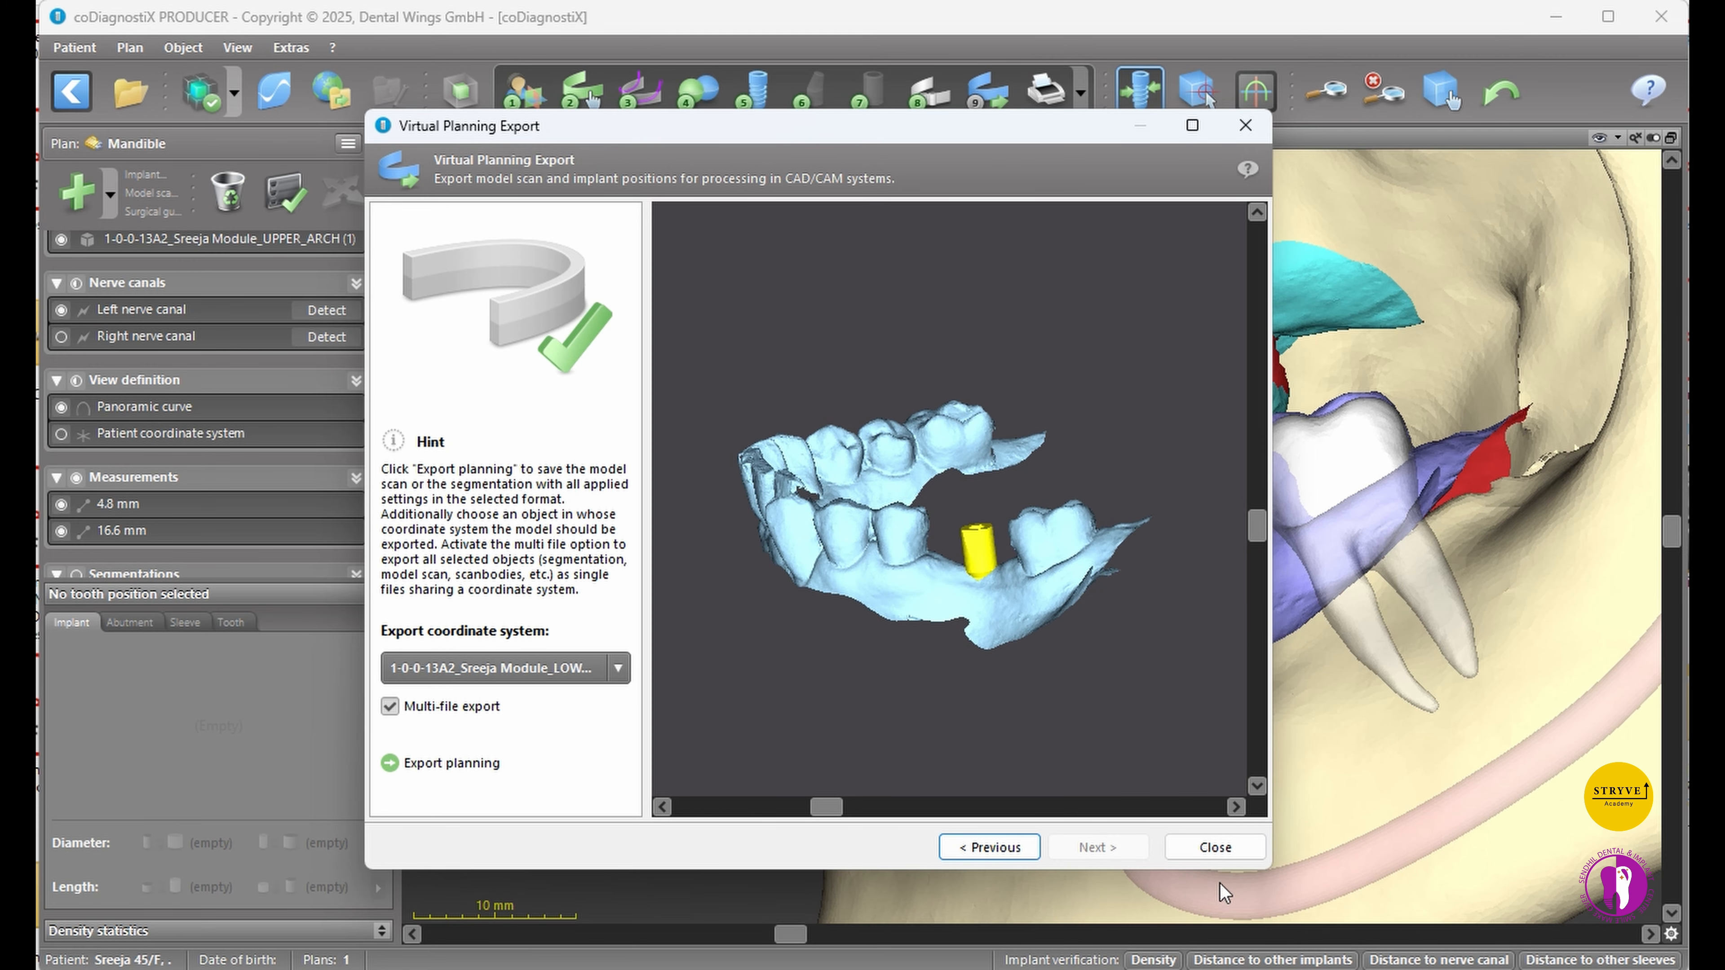
click(1215, 847)
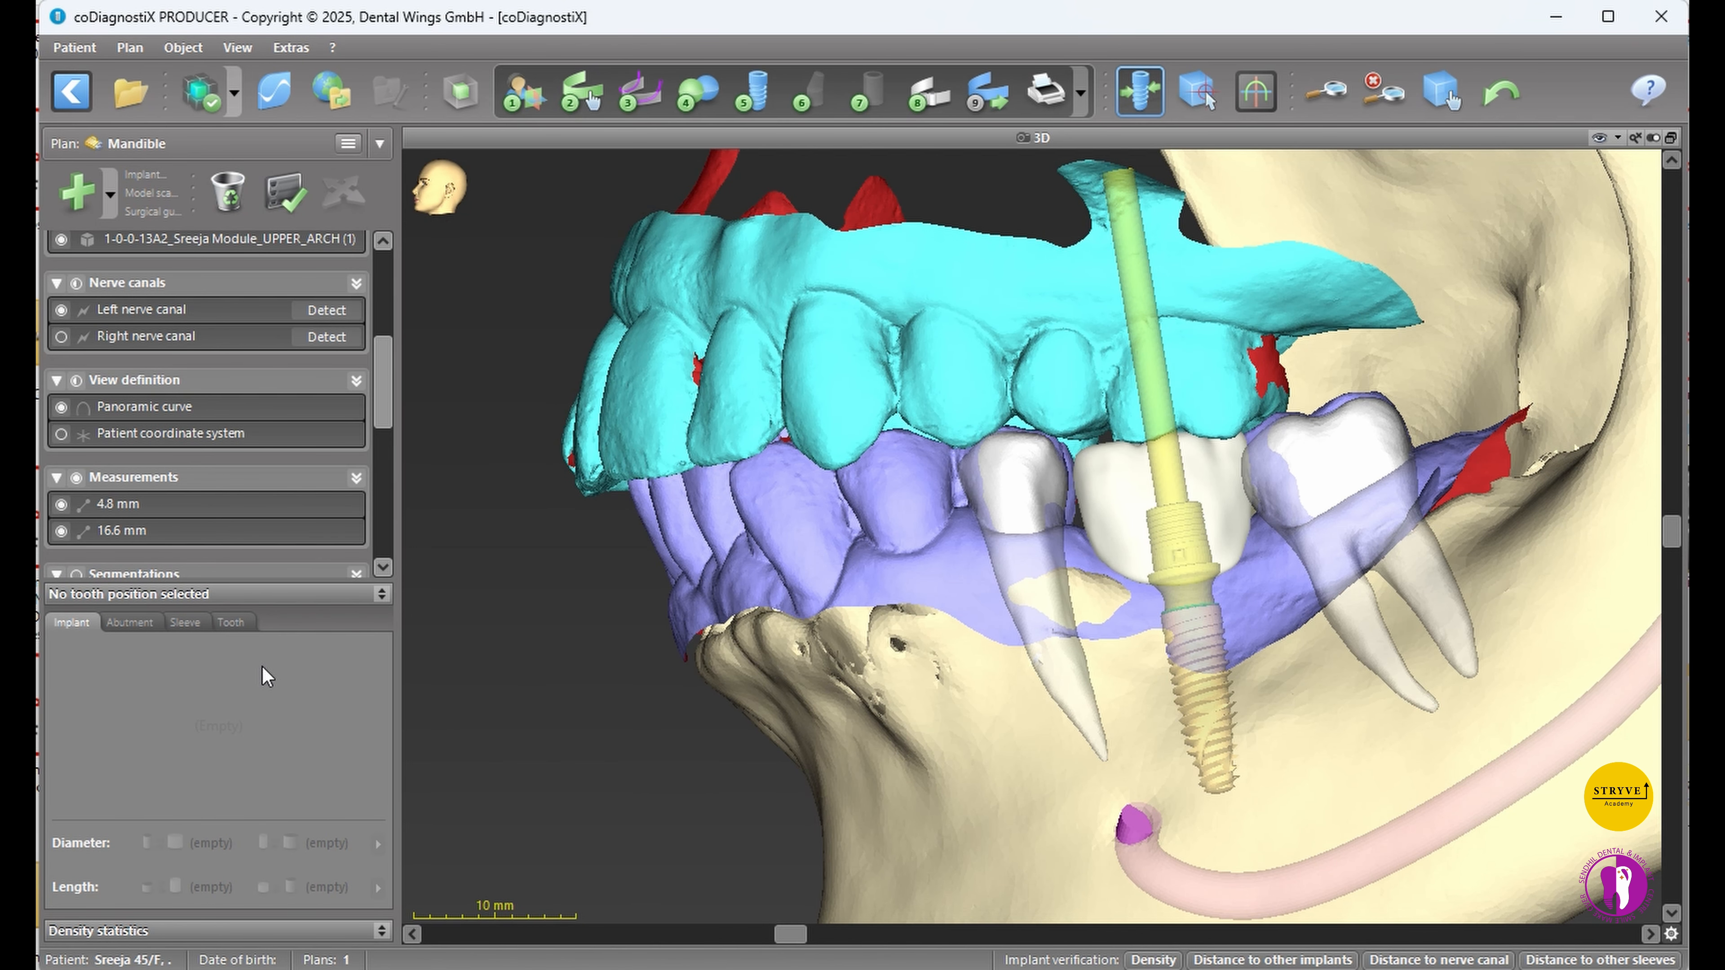
- Open the implant database for the tooth 36 implant and filter it by the manufacturer Straumann
click(1211, 683)
click(341, 806)
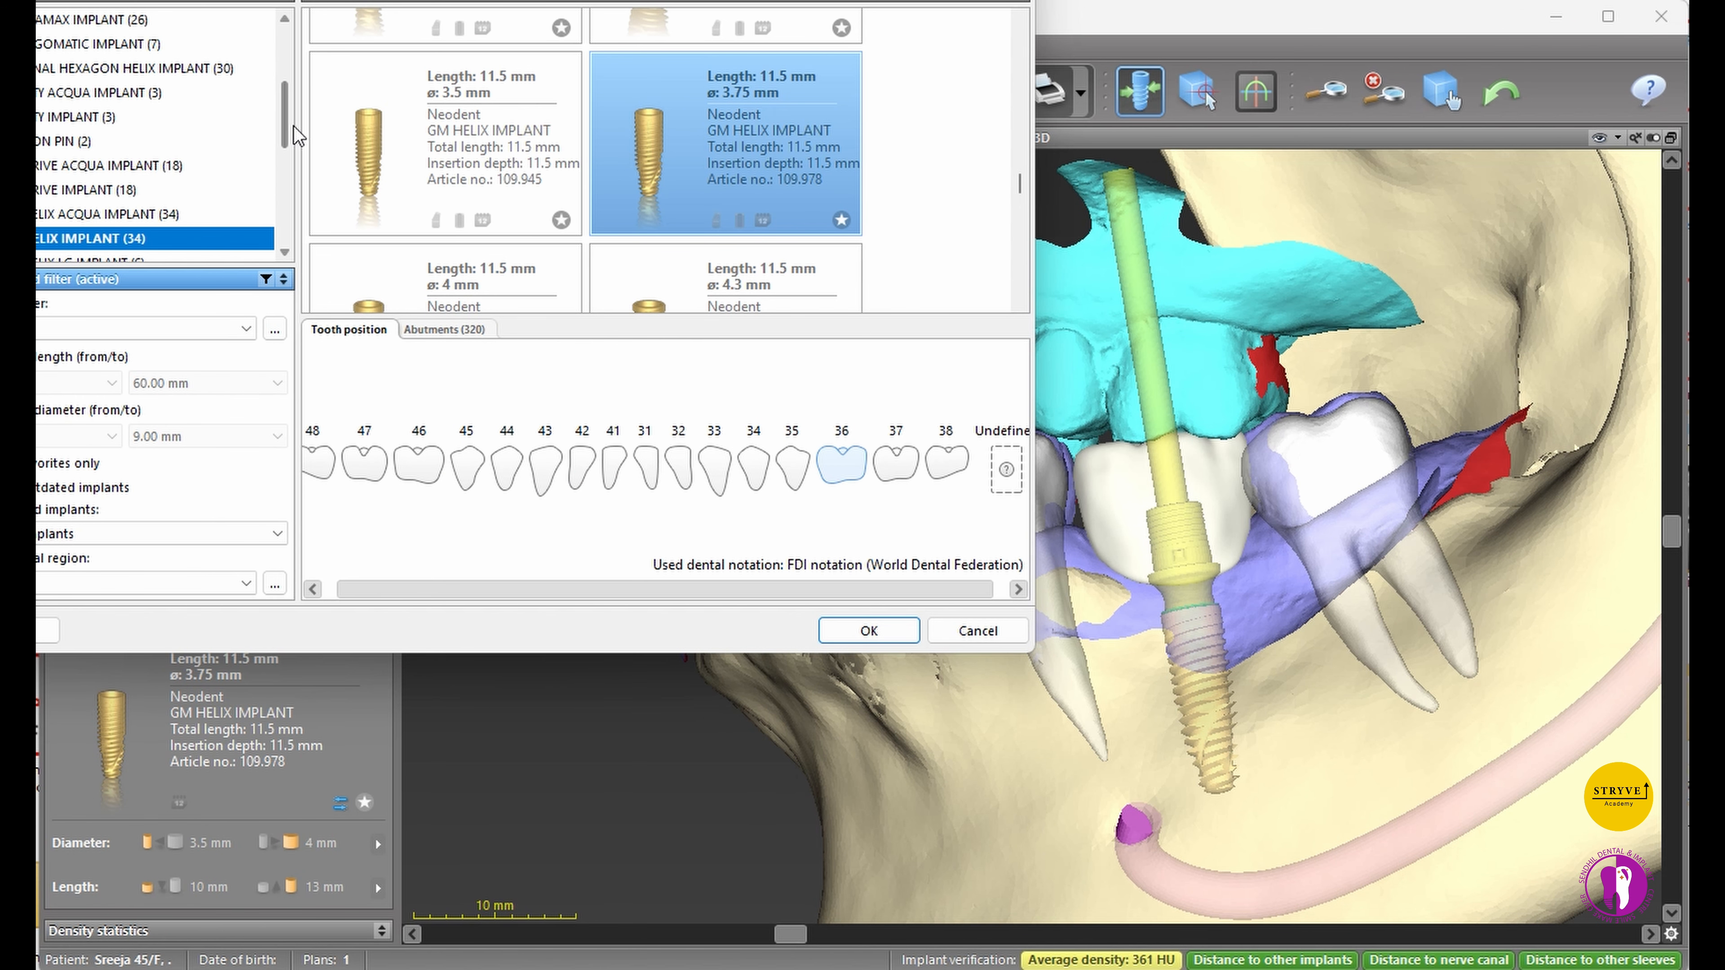
drag(287, 136, 286, 223)
scroll(285, 224, up, 3)
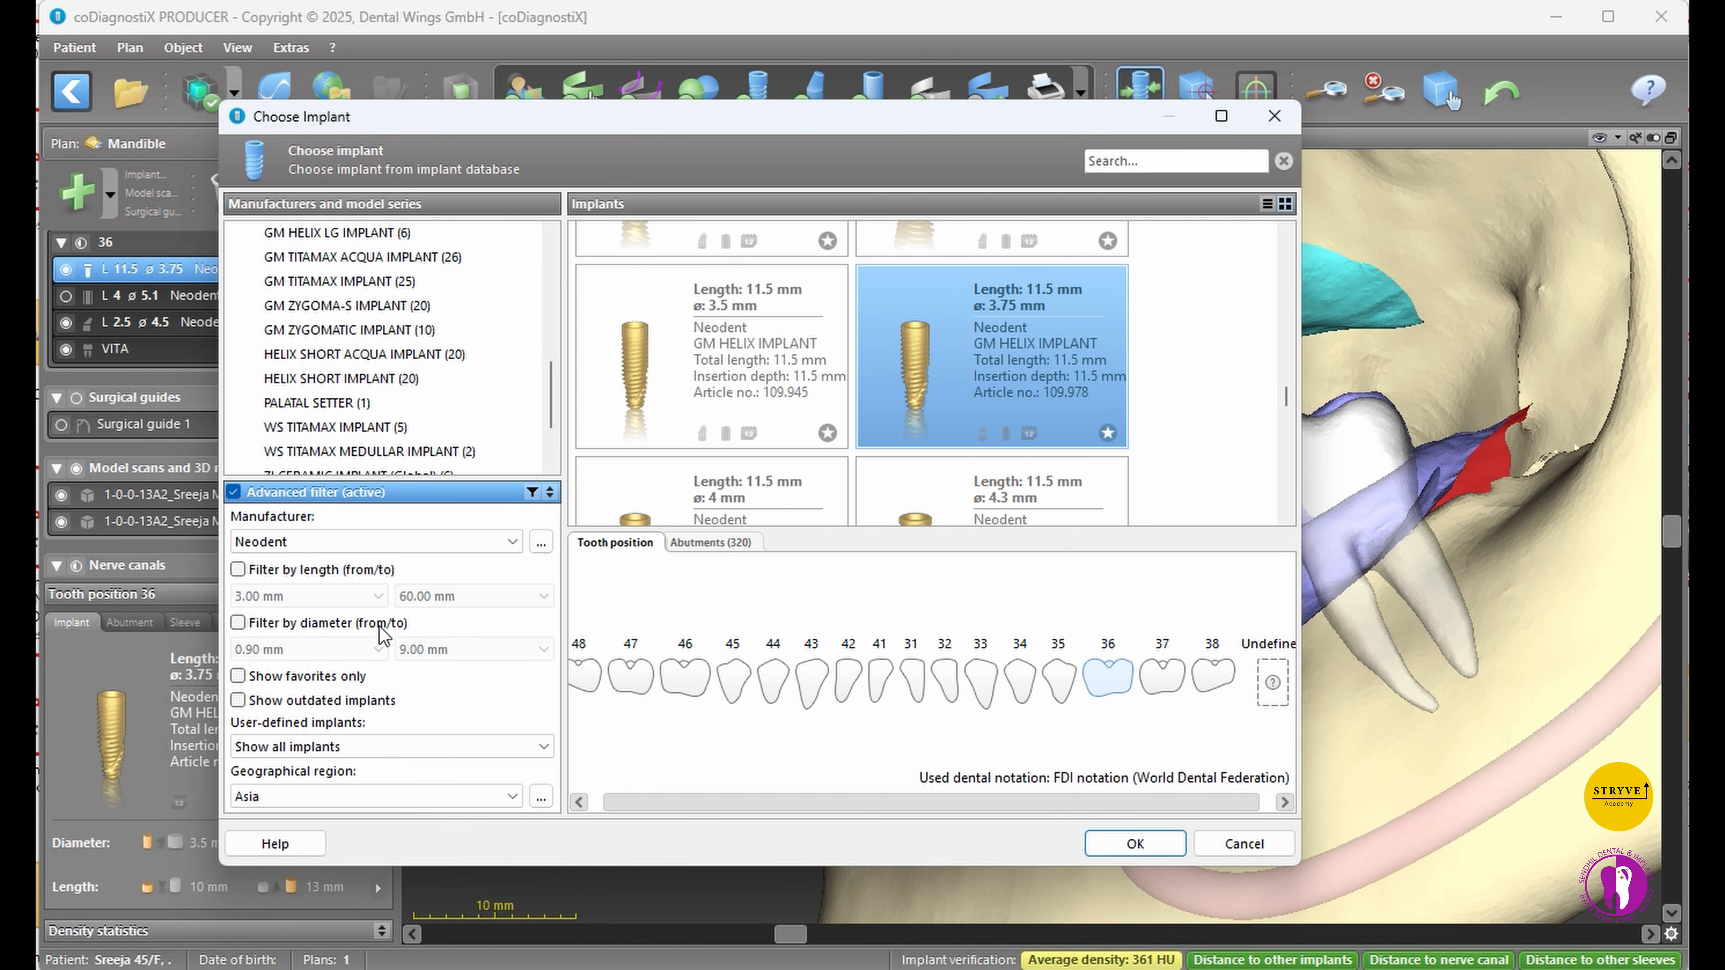
click(324, 541)
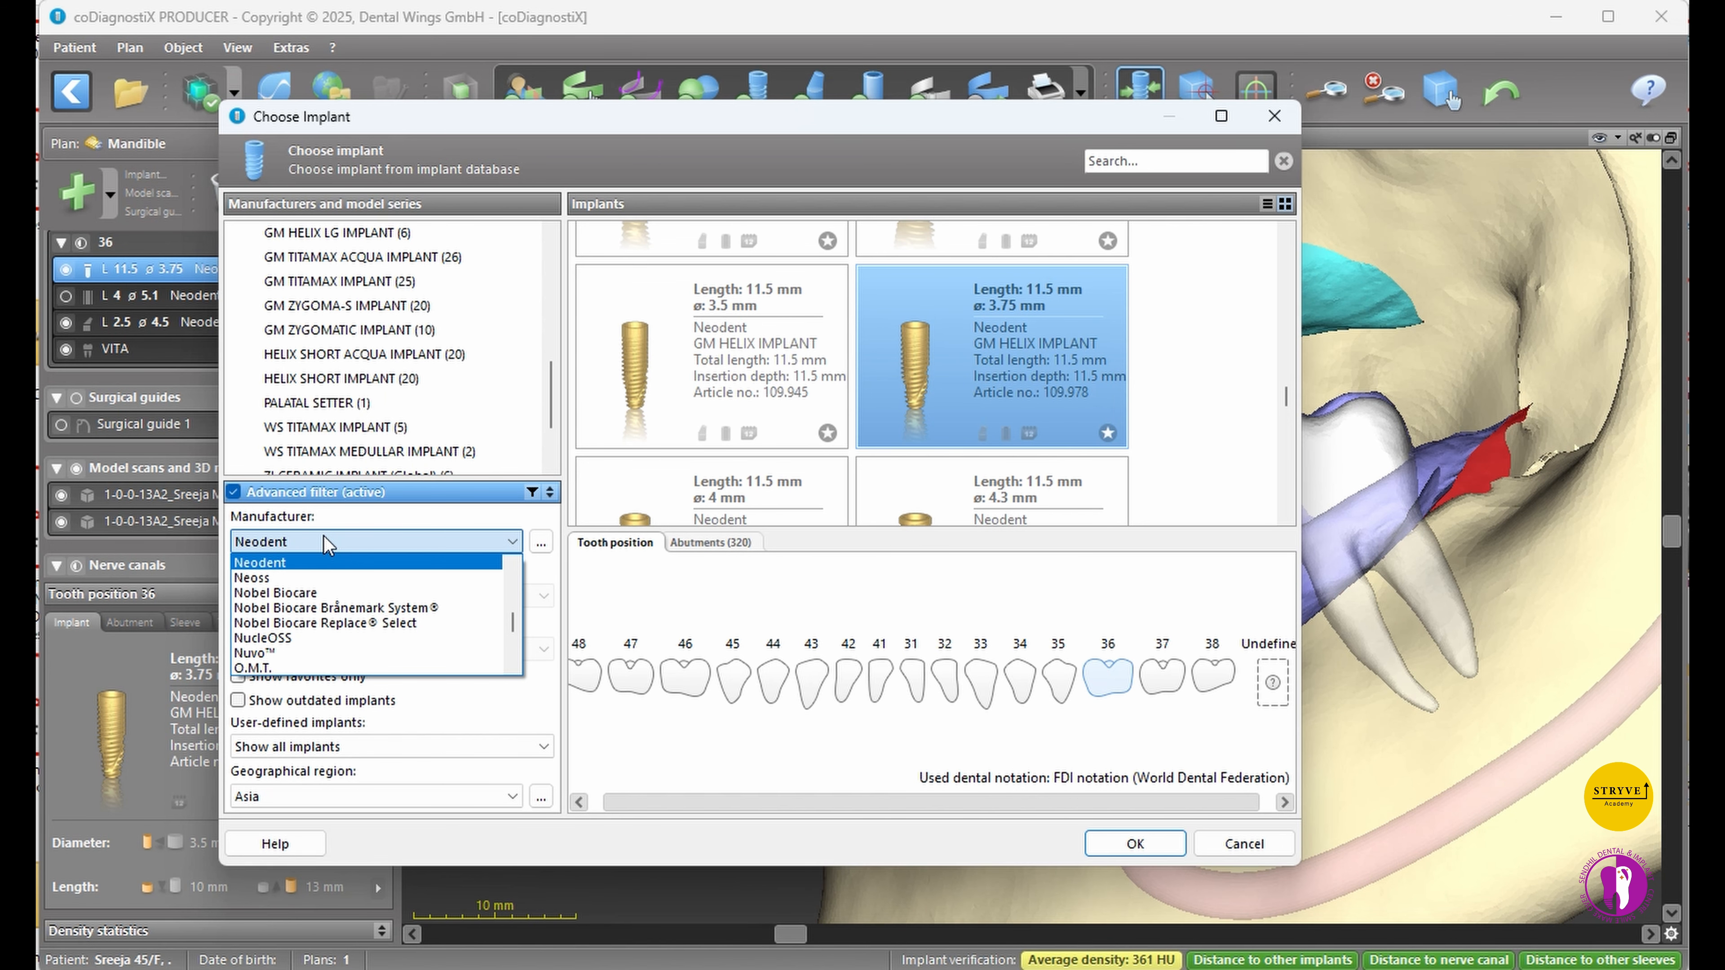
text(steco-system-technik)
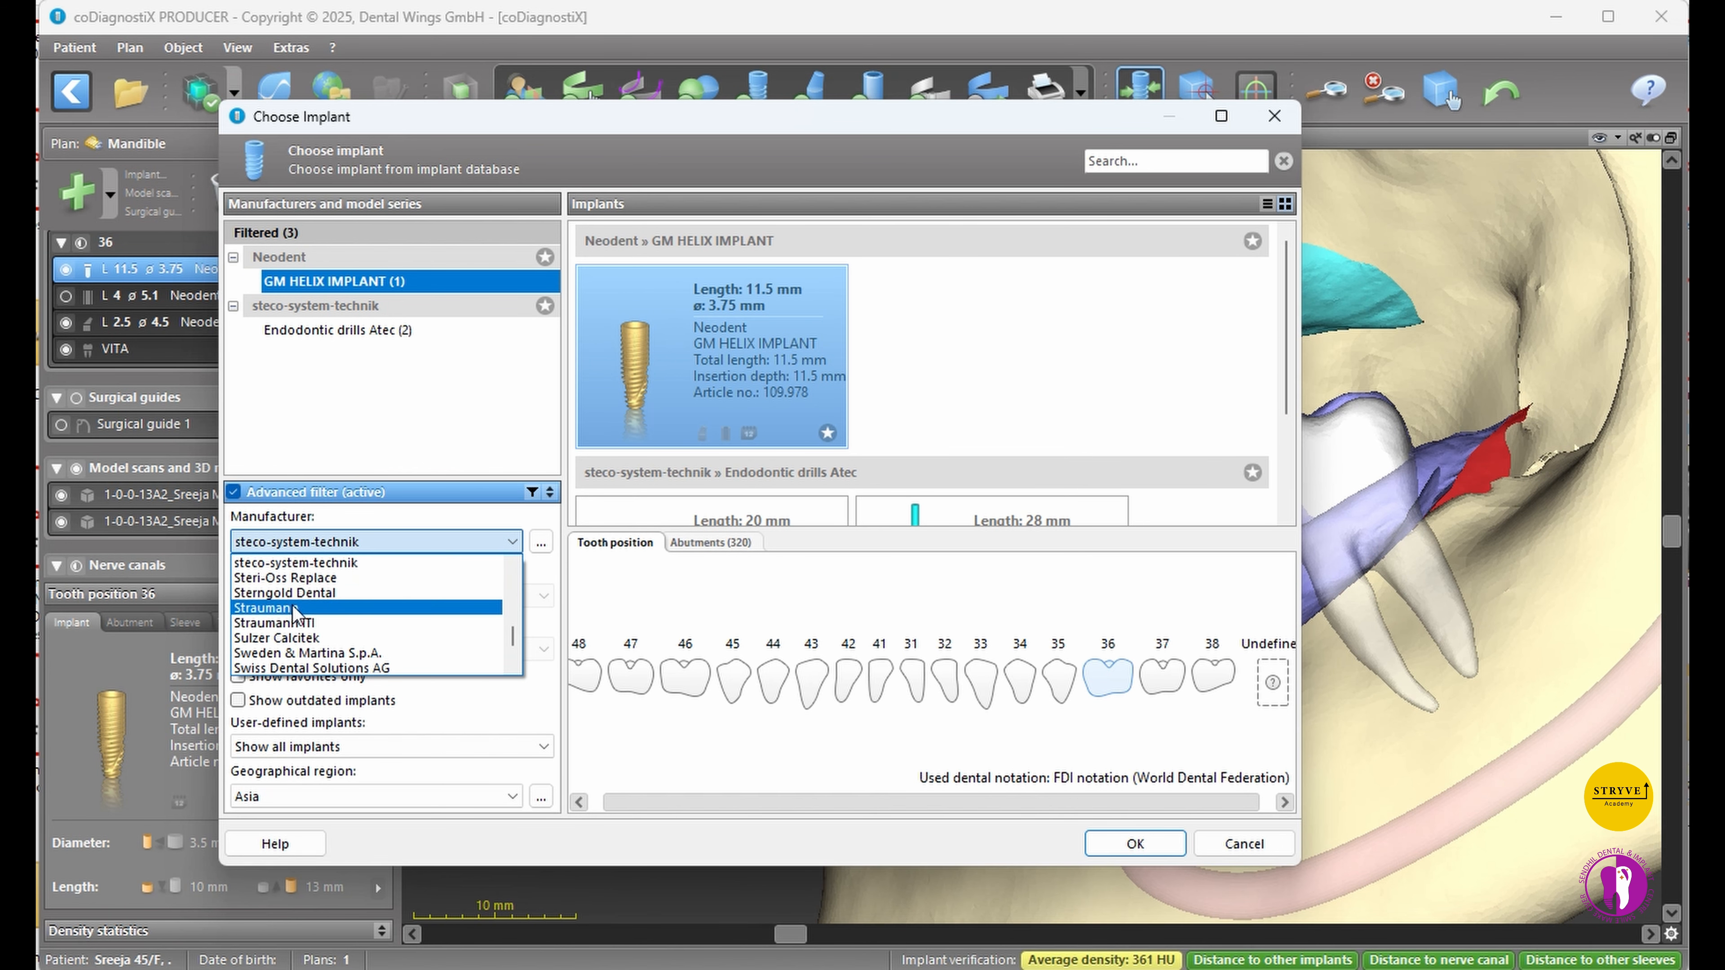
click(294, 608)
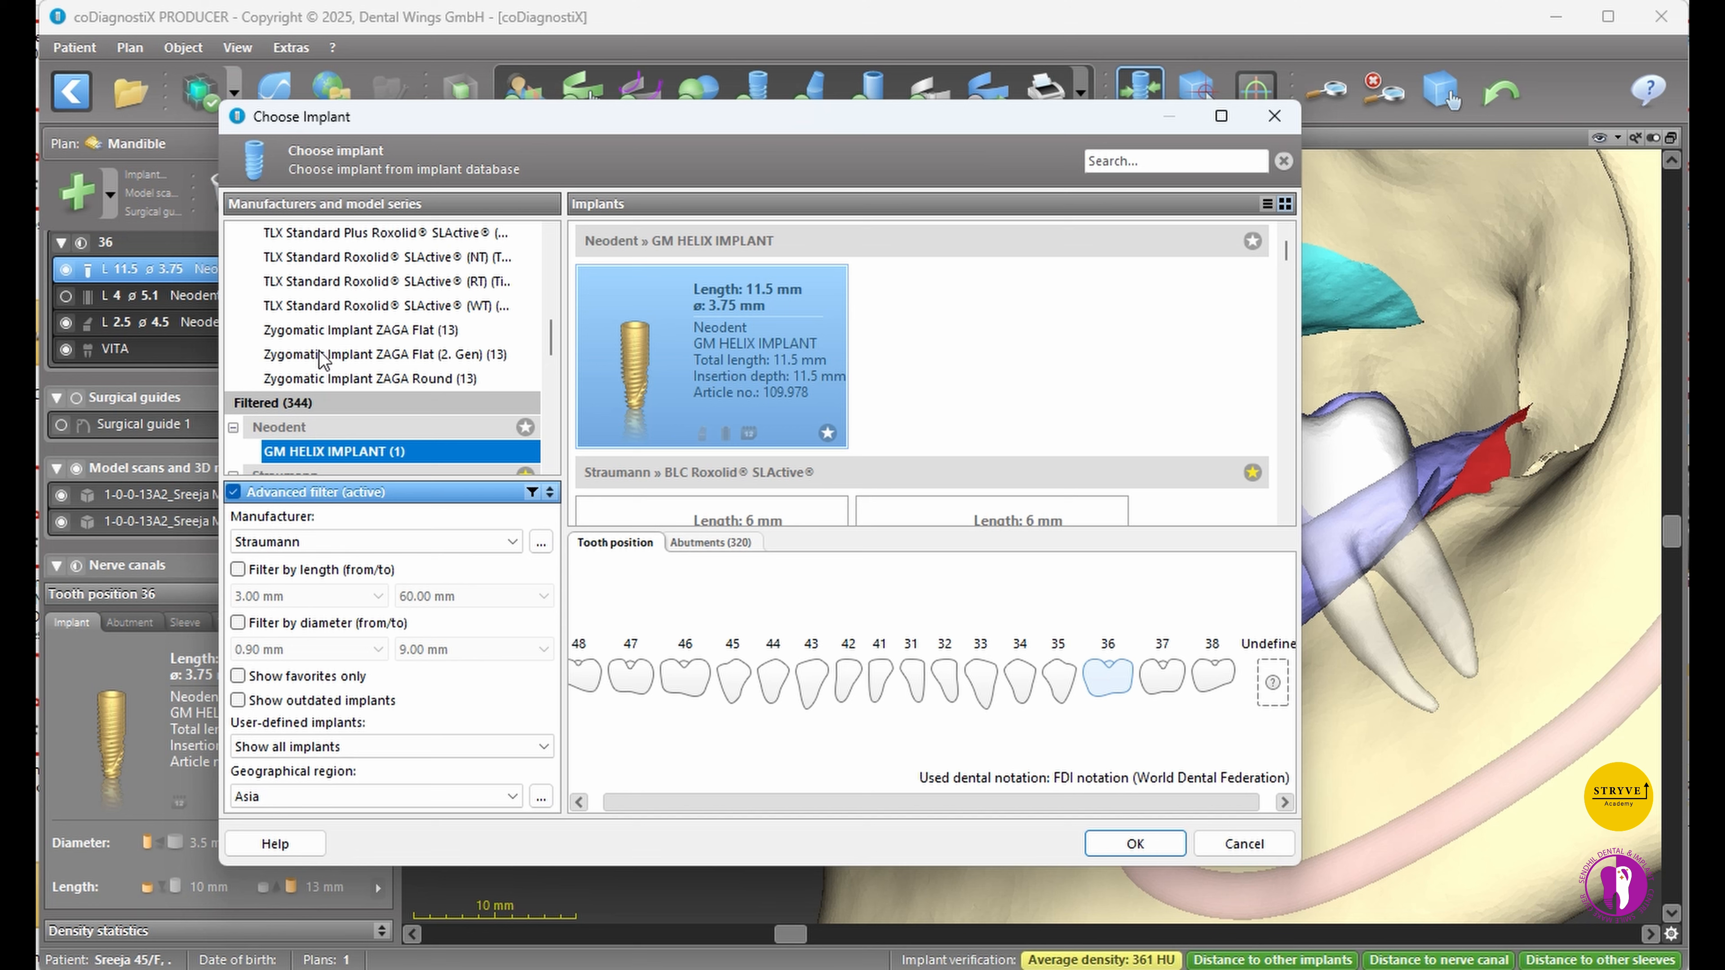
- Replace the tooth 36 implant with the Straumann BLX Roxolid SLActive (Bone Level X), length 8 mm, diameter 3.75 mm
scroll(322, 358, up, 5)
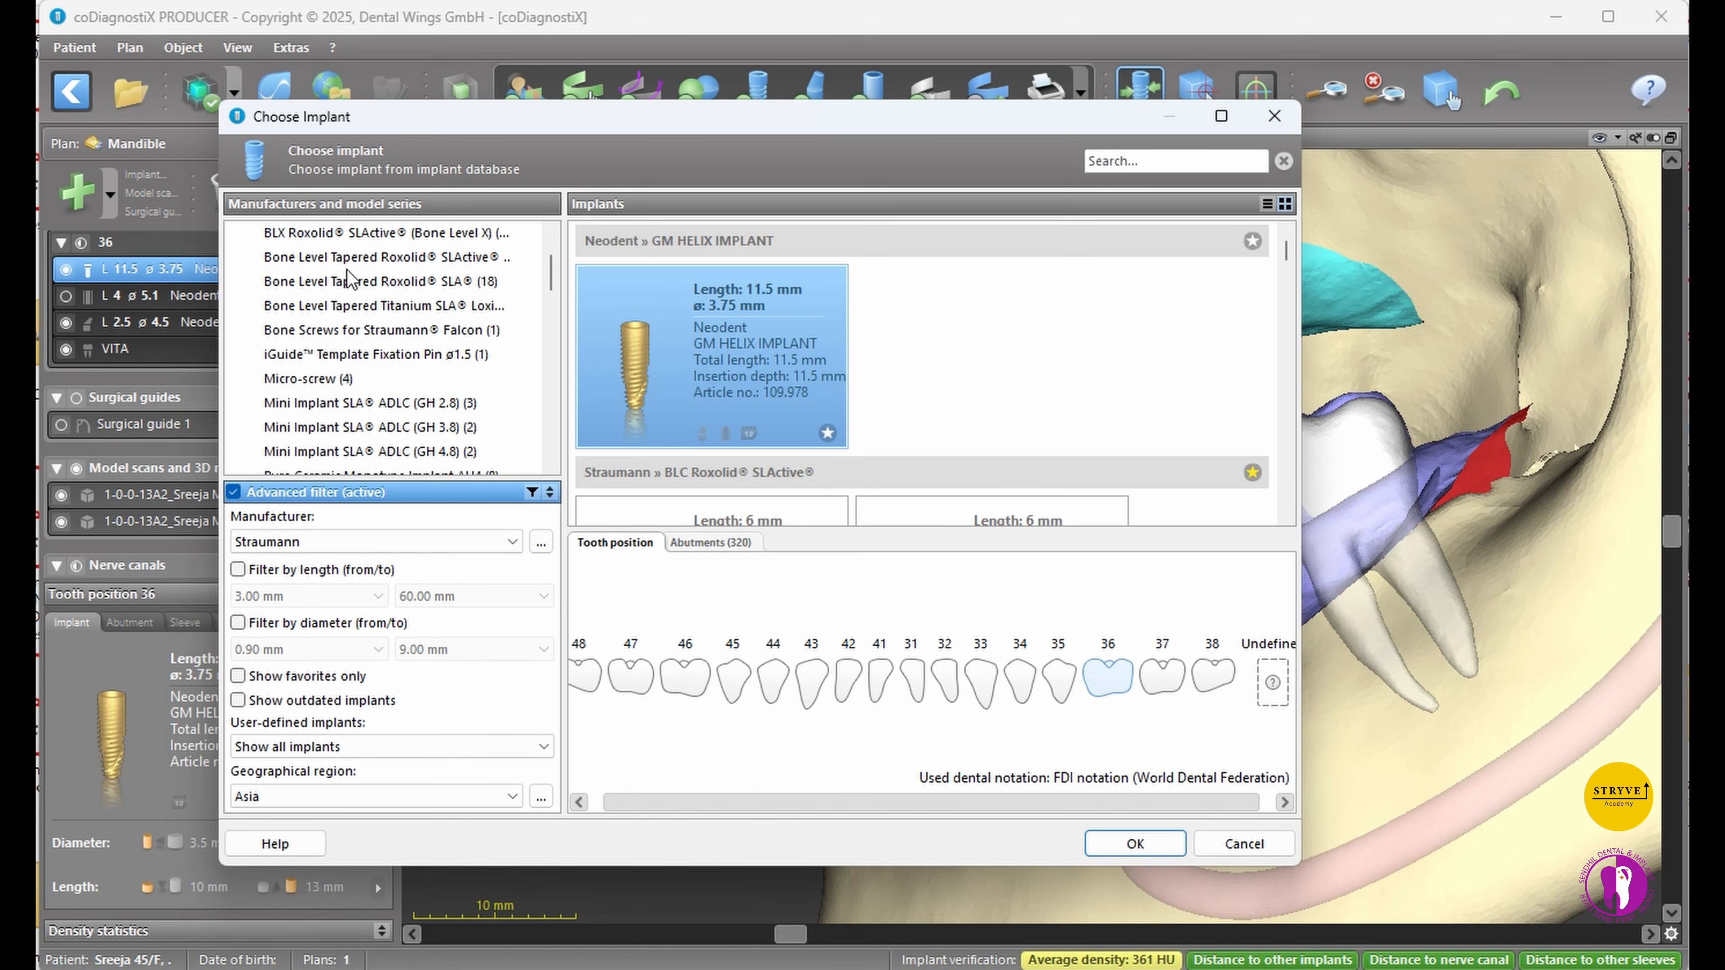
click(355, 232)
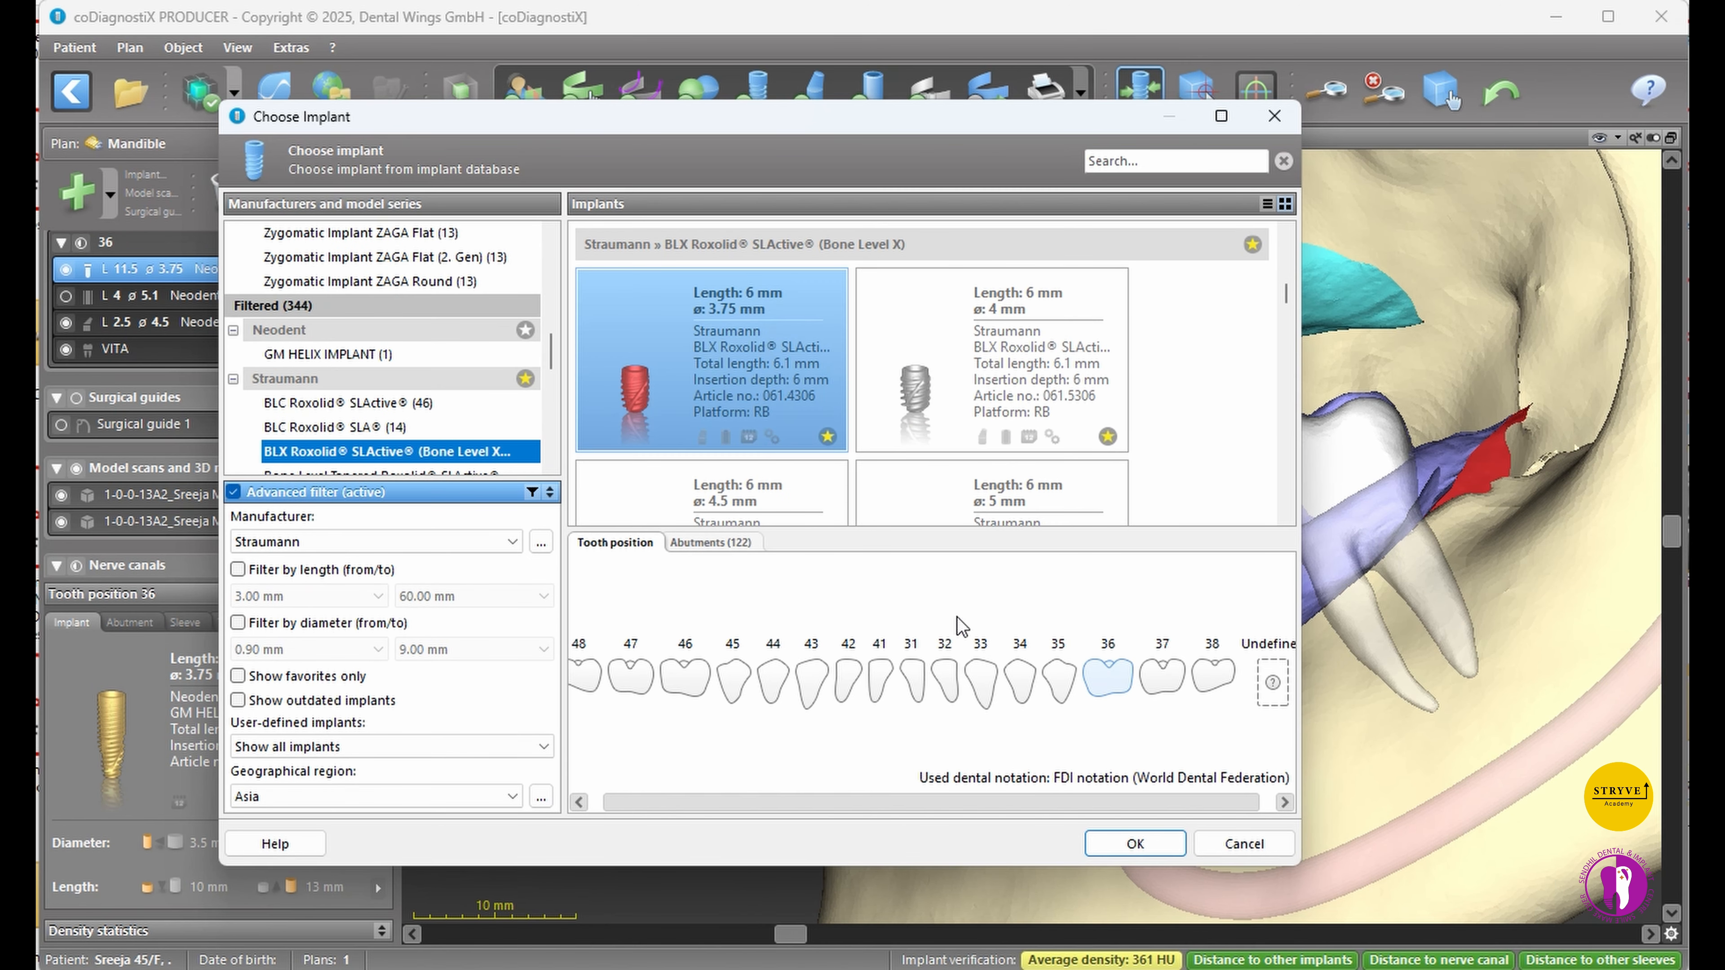
scroll(1039, 465, down, 3)
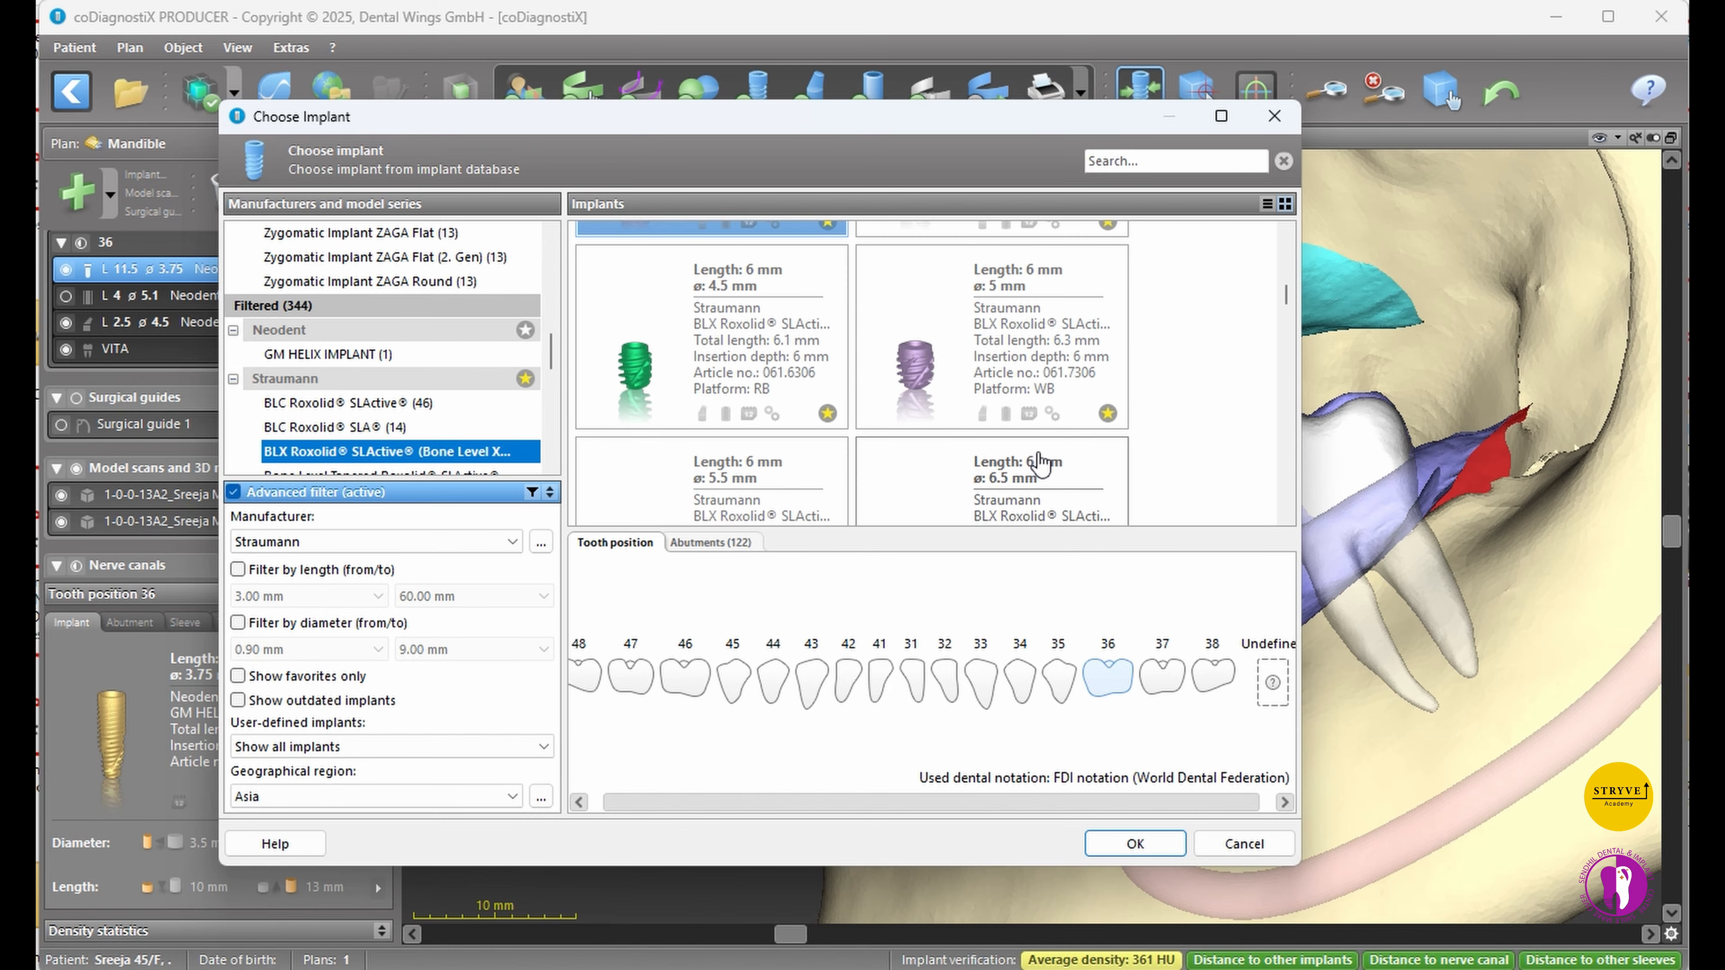
scroll(1039, 465, down, 1)
scroll(1039, 465, down, 1)
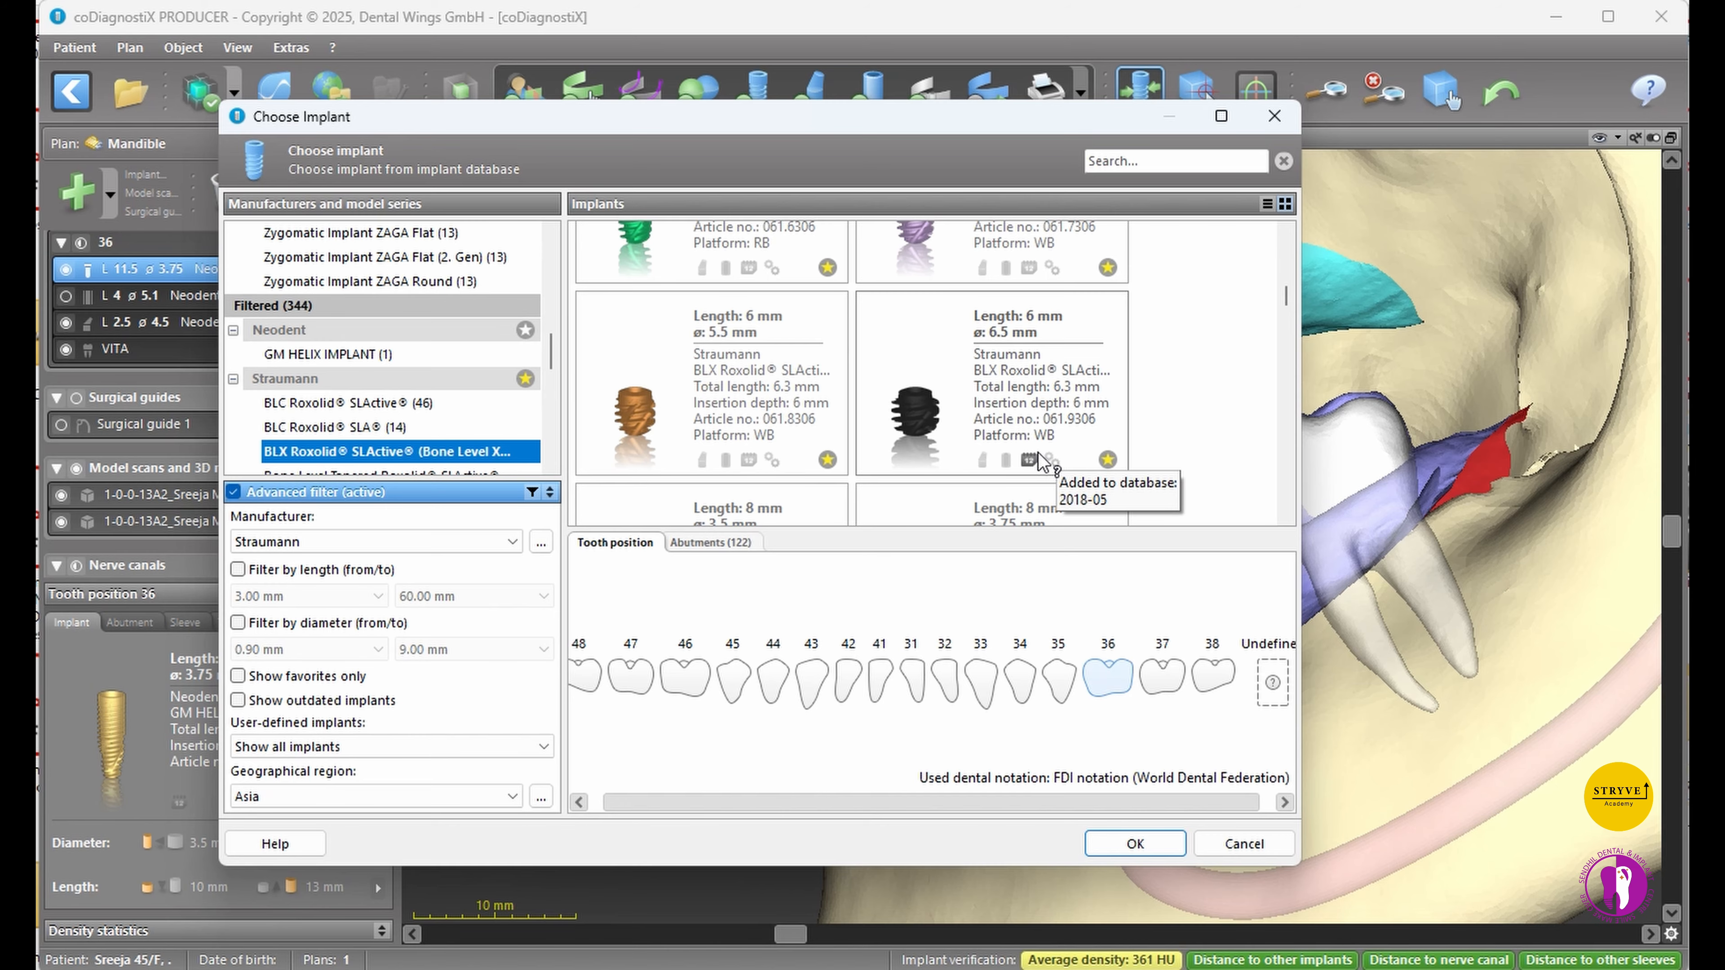
scroll(1039, 462, down, 2)
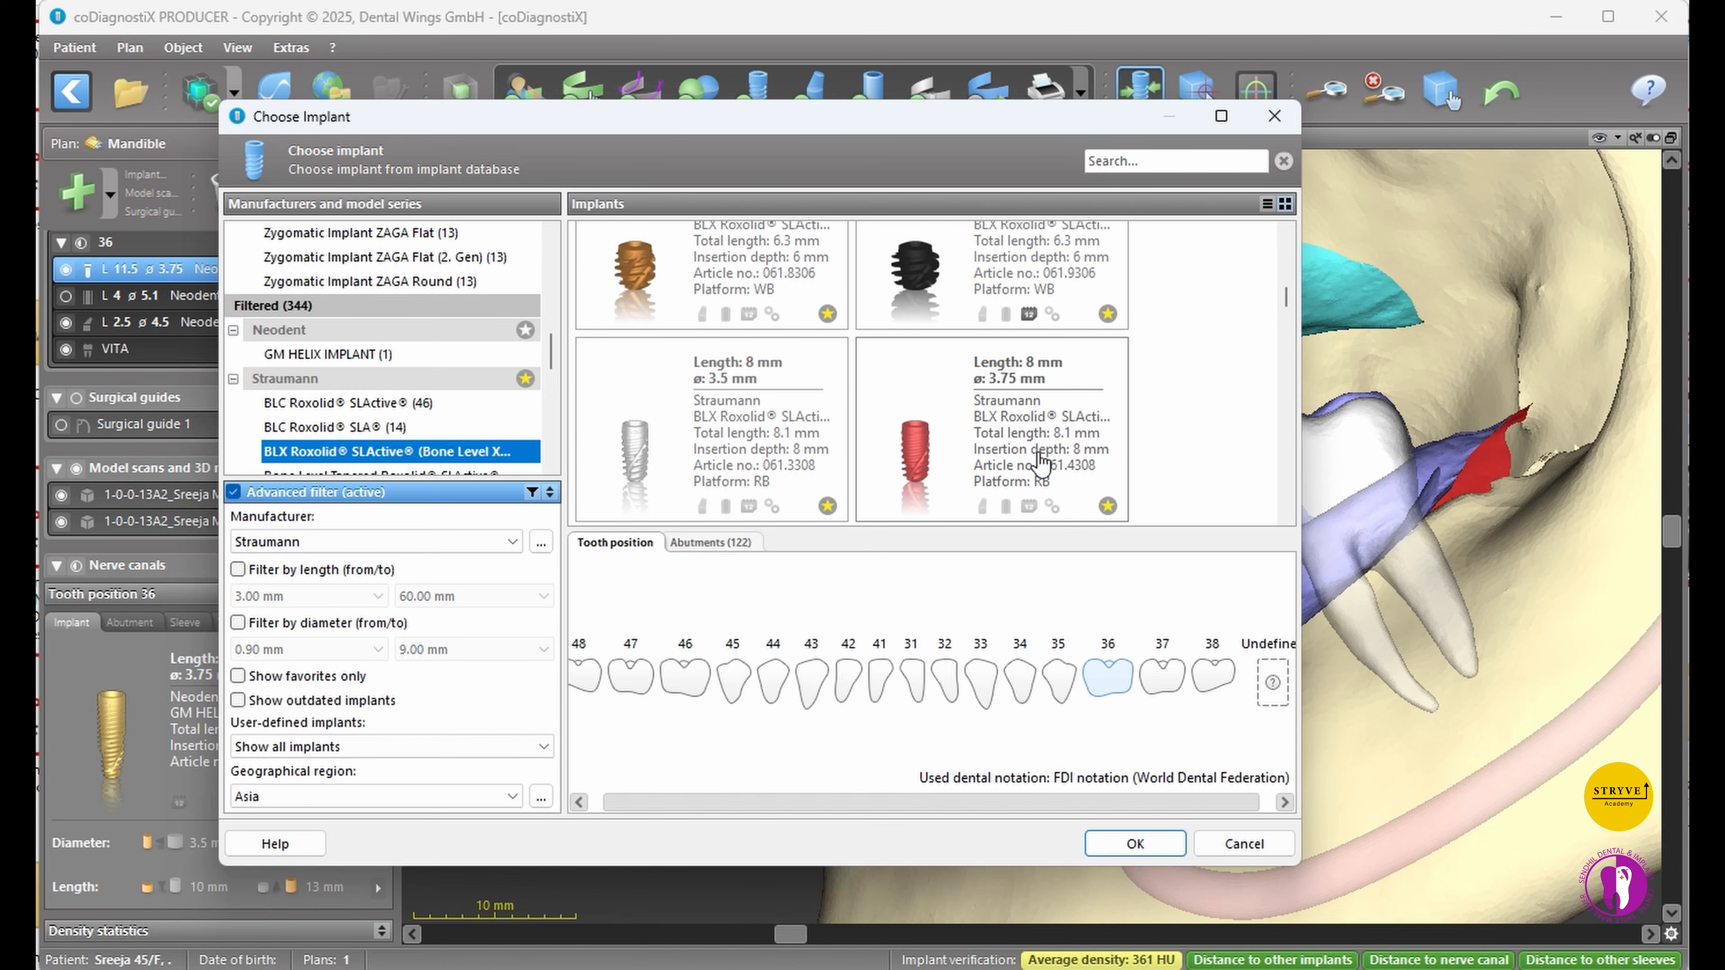
click(1040, 462)
click(1119, 845)
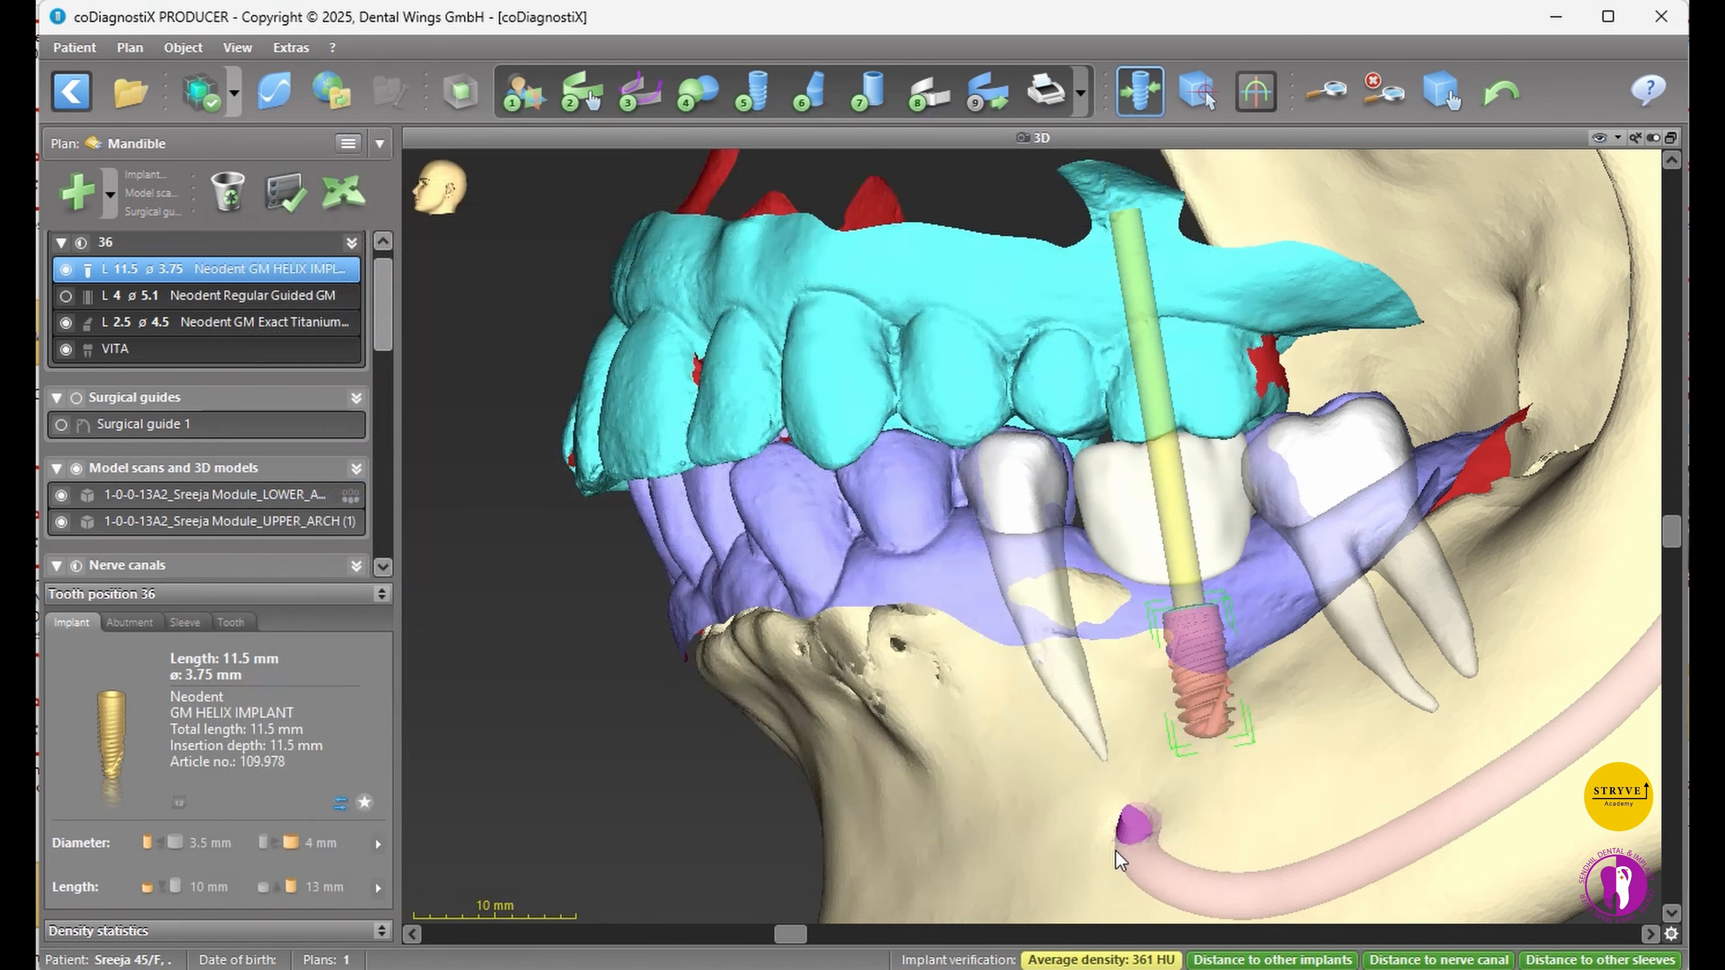
- Change the tooth 36 implant to the 12 mm length and show the cross-sectional view maximized
click(378, 888)
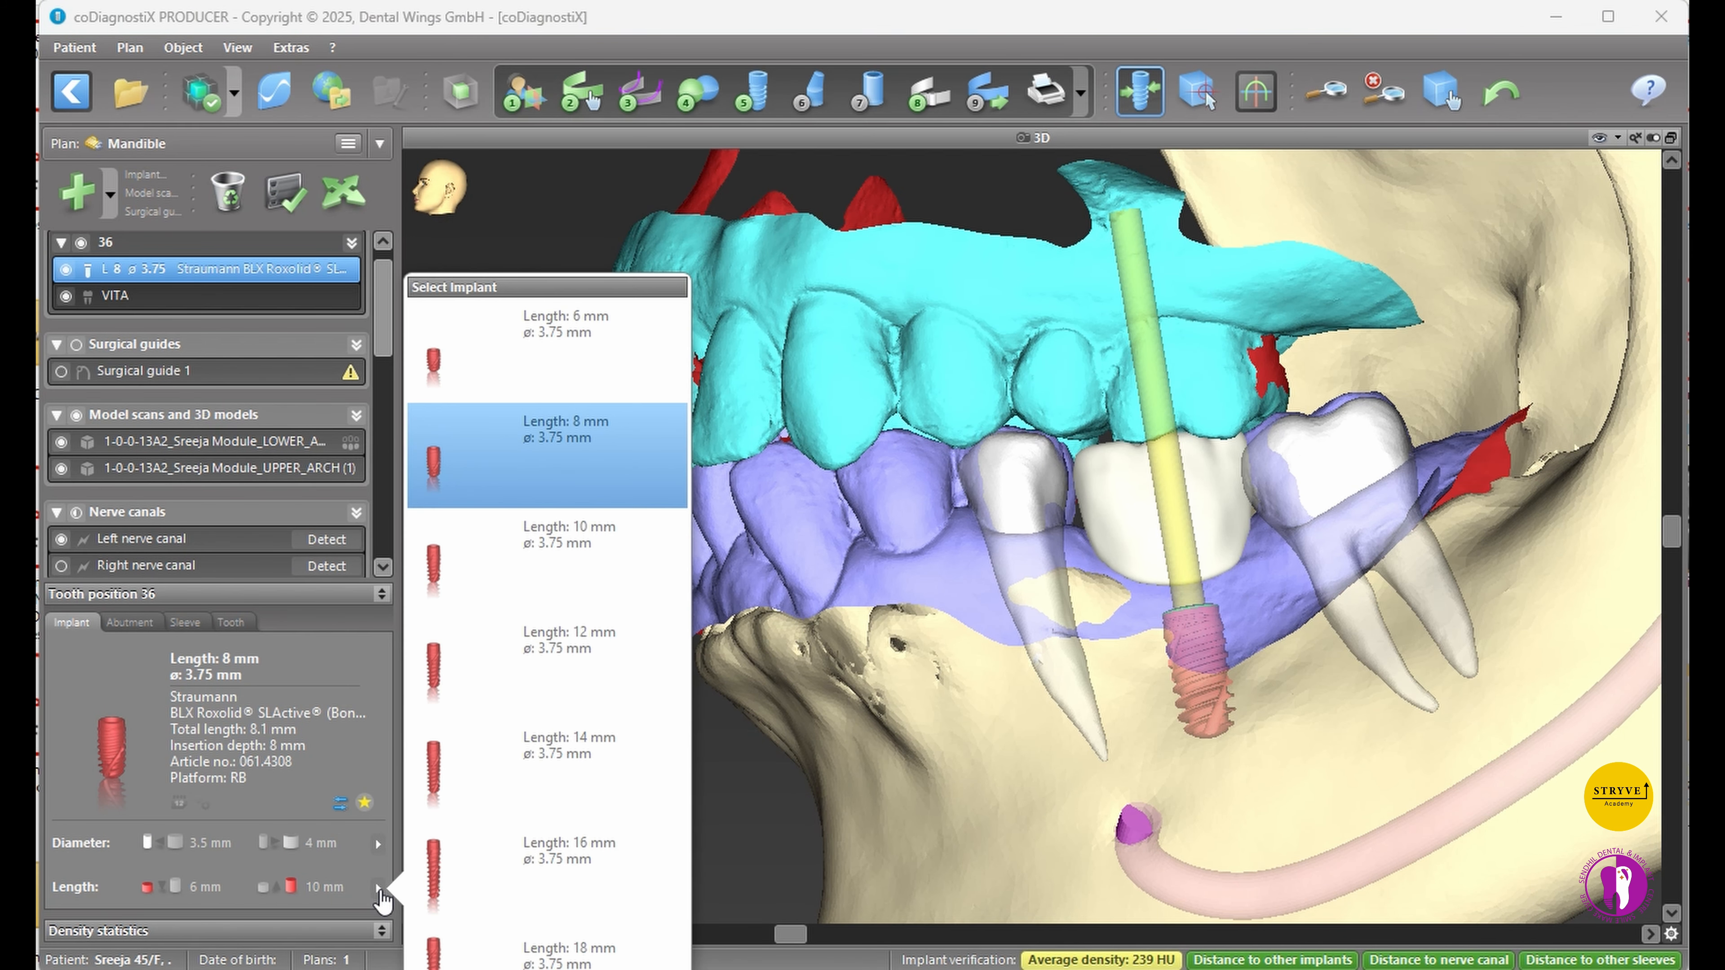
click(557, 653)
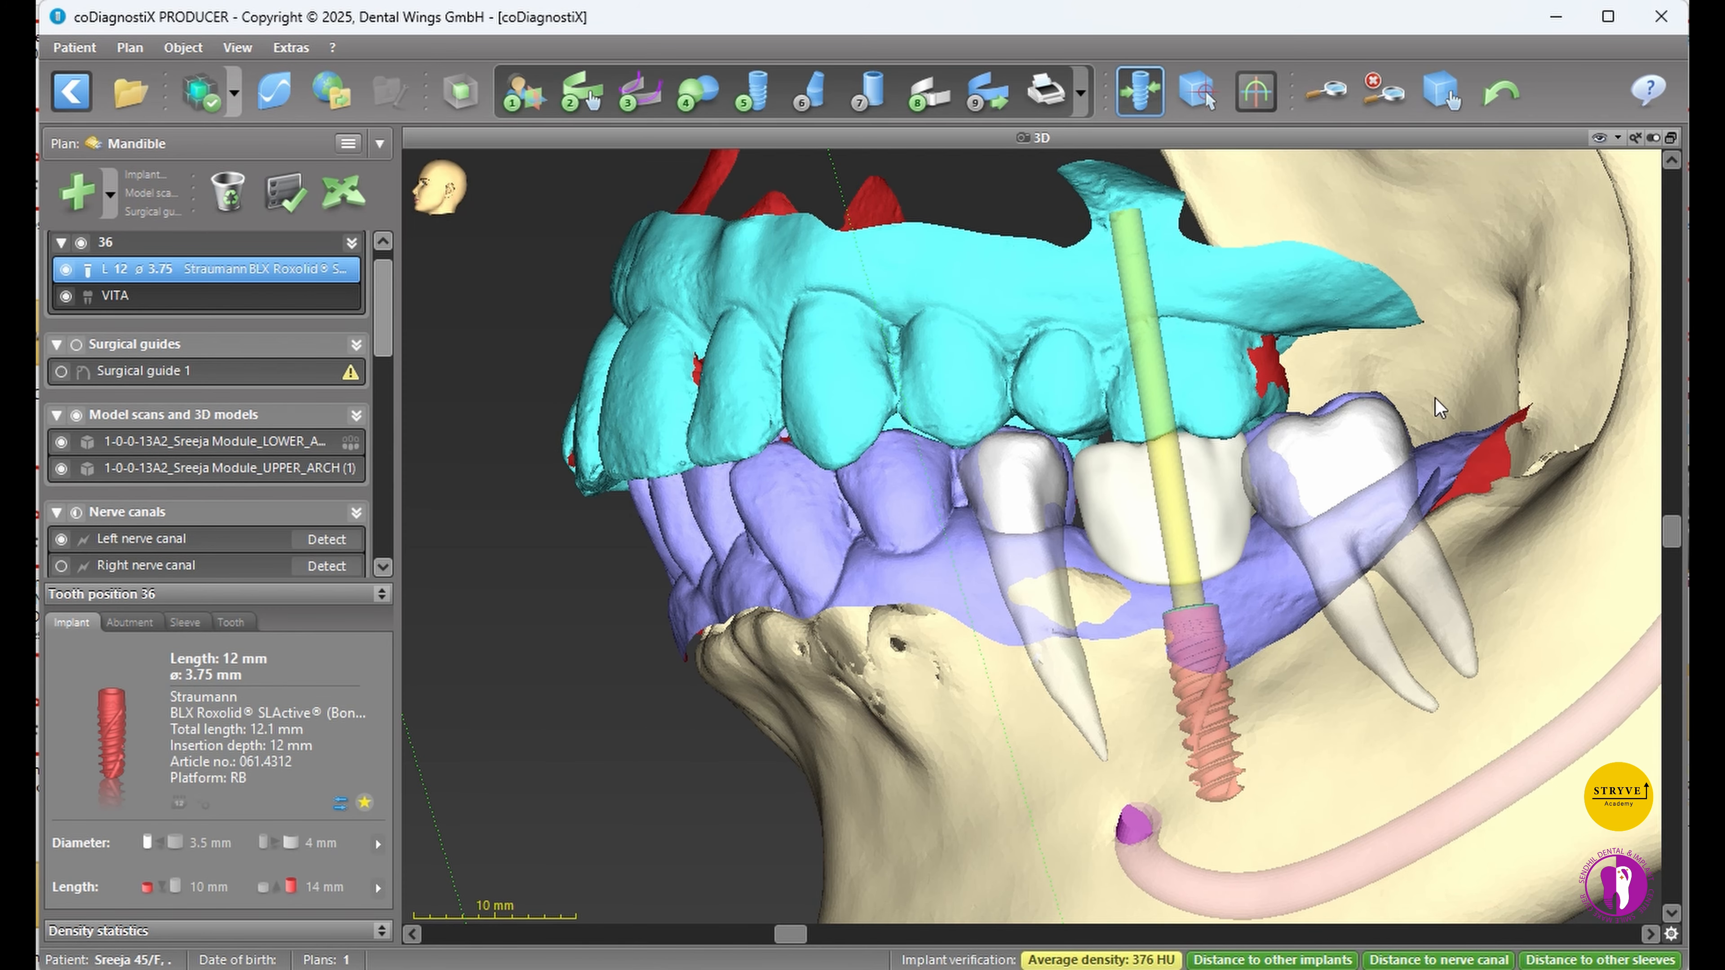
click(1671, 138)
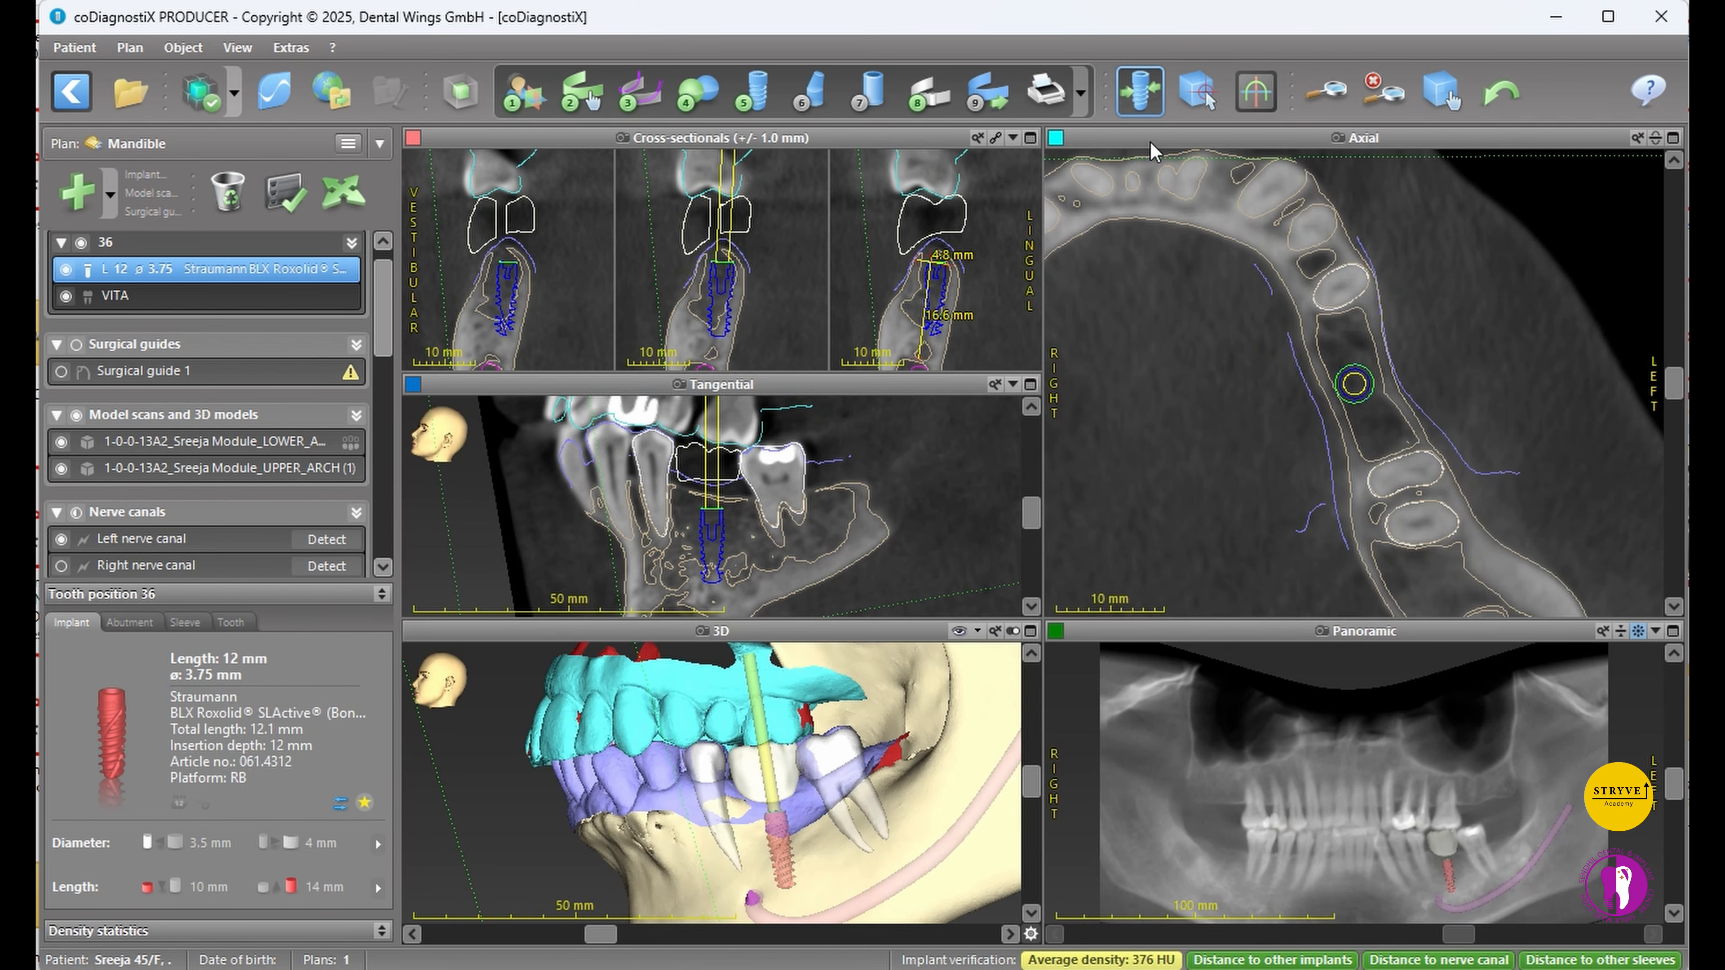
click(1030, 139)
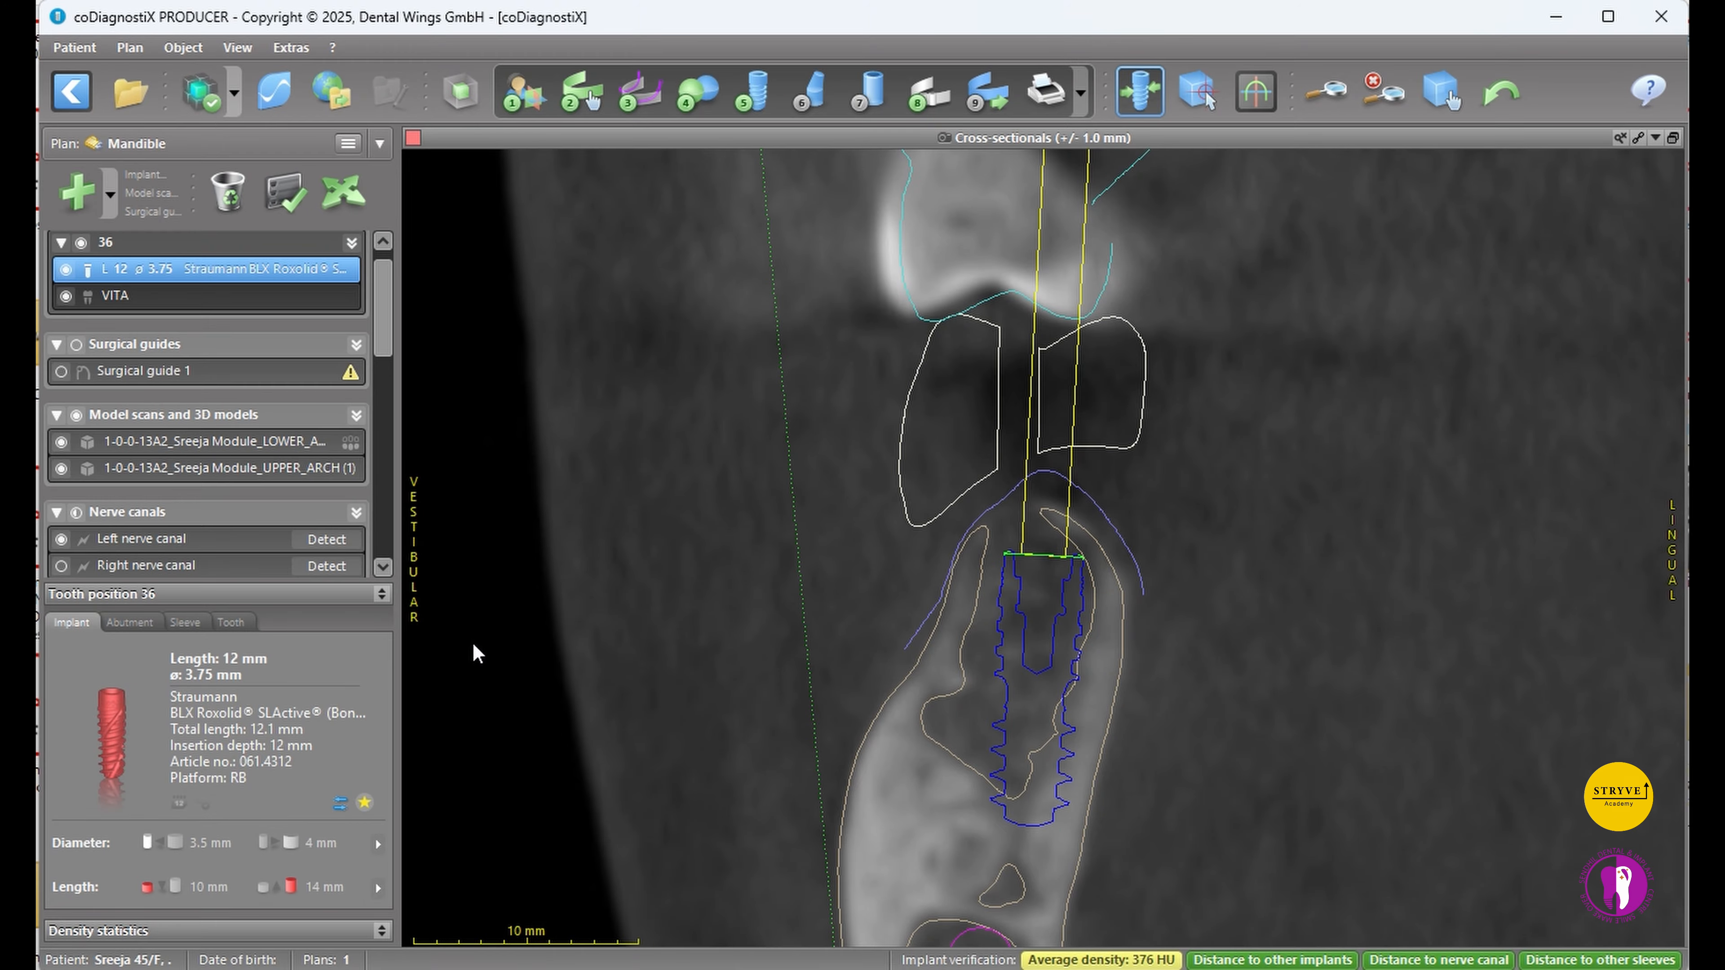
- Add the Straumann RB/WB Variobase for Crown abutment, length 2.5 mm, diameter 4.5 mm, angulation 0°, to the tooth 36 implant
click(130, 622)
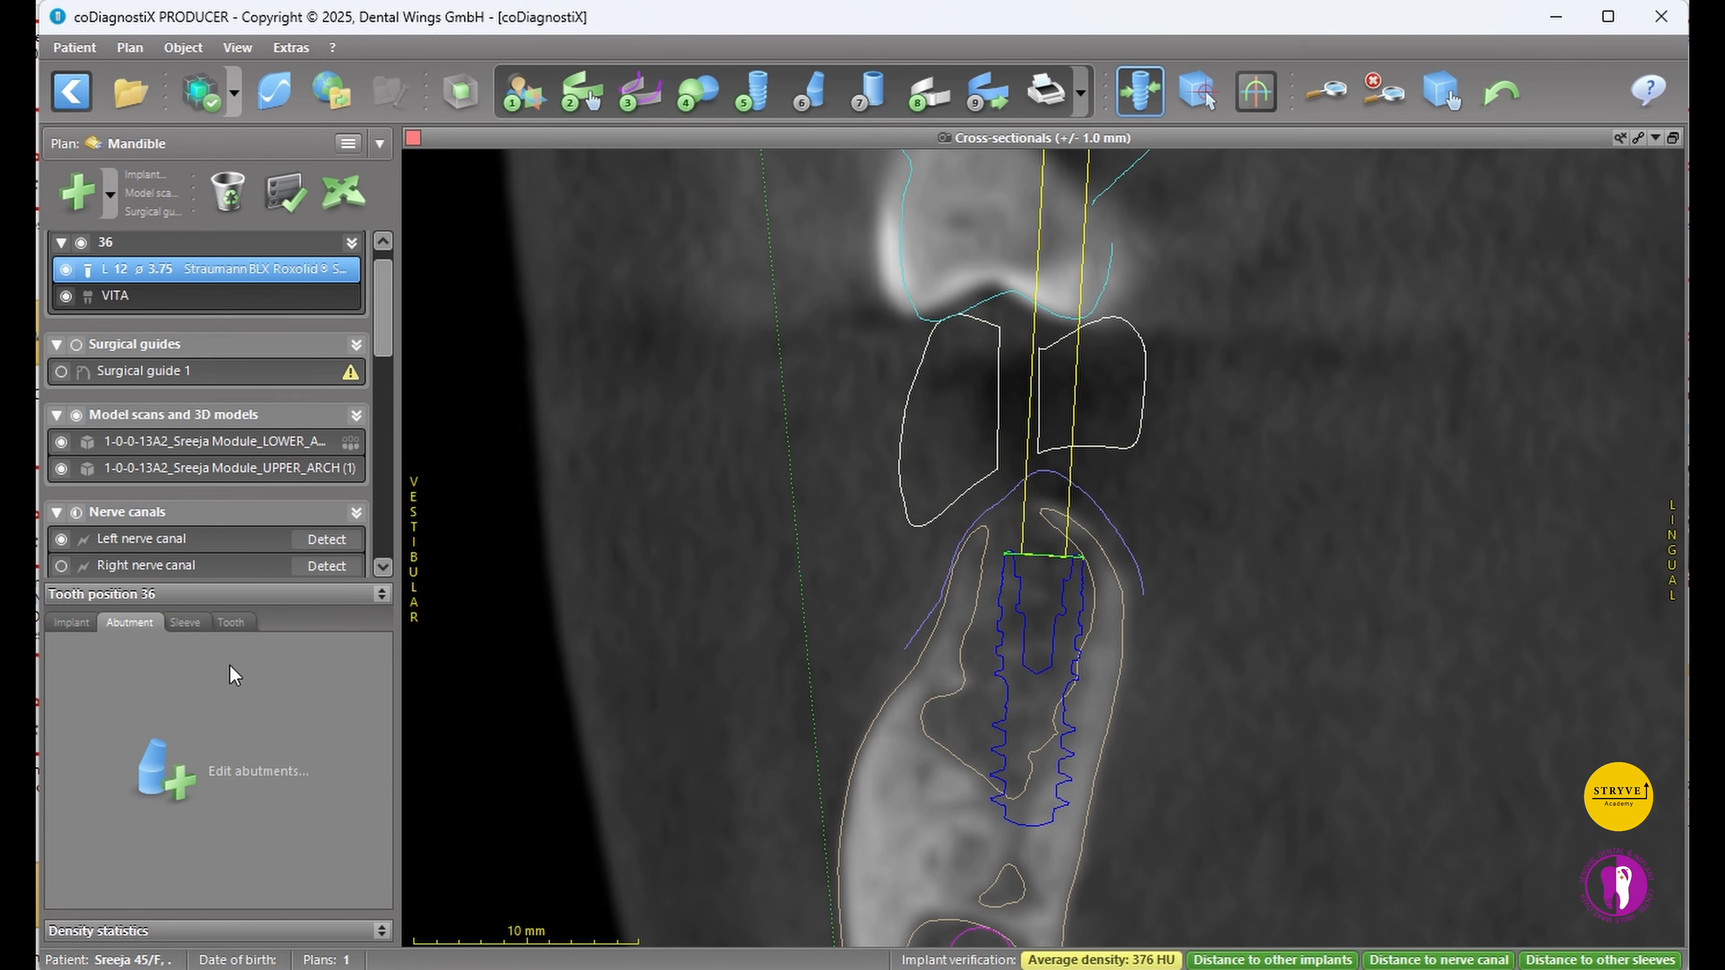
click(163, 771)
scroll(574, 397, down, 3)
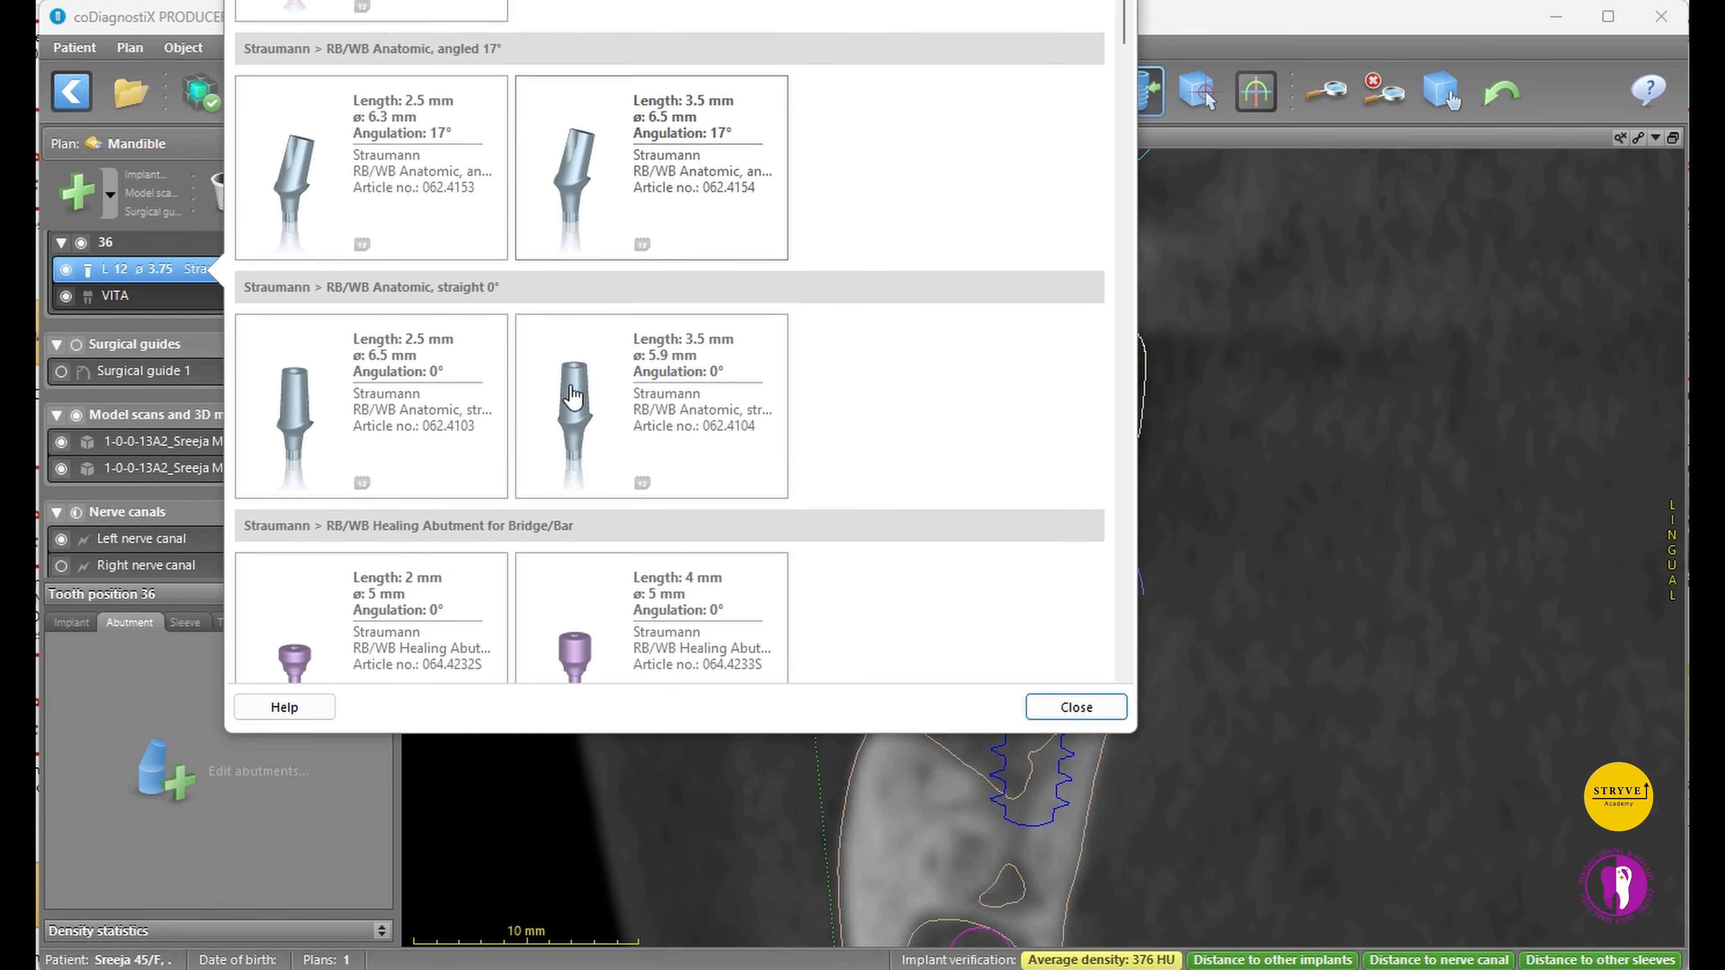
scroll(574, 398, down, 15)
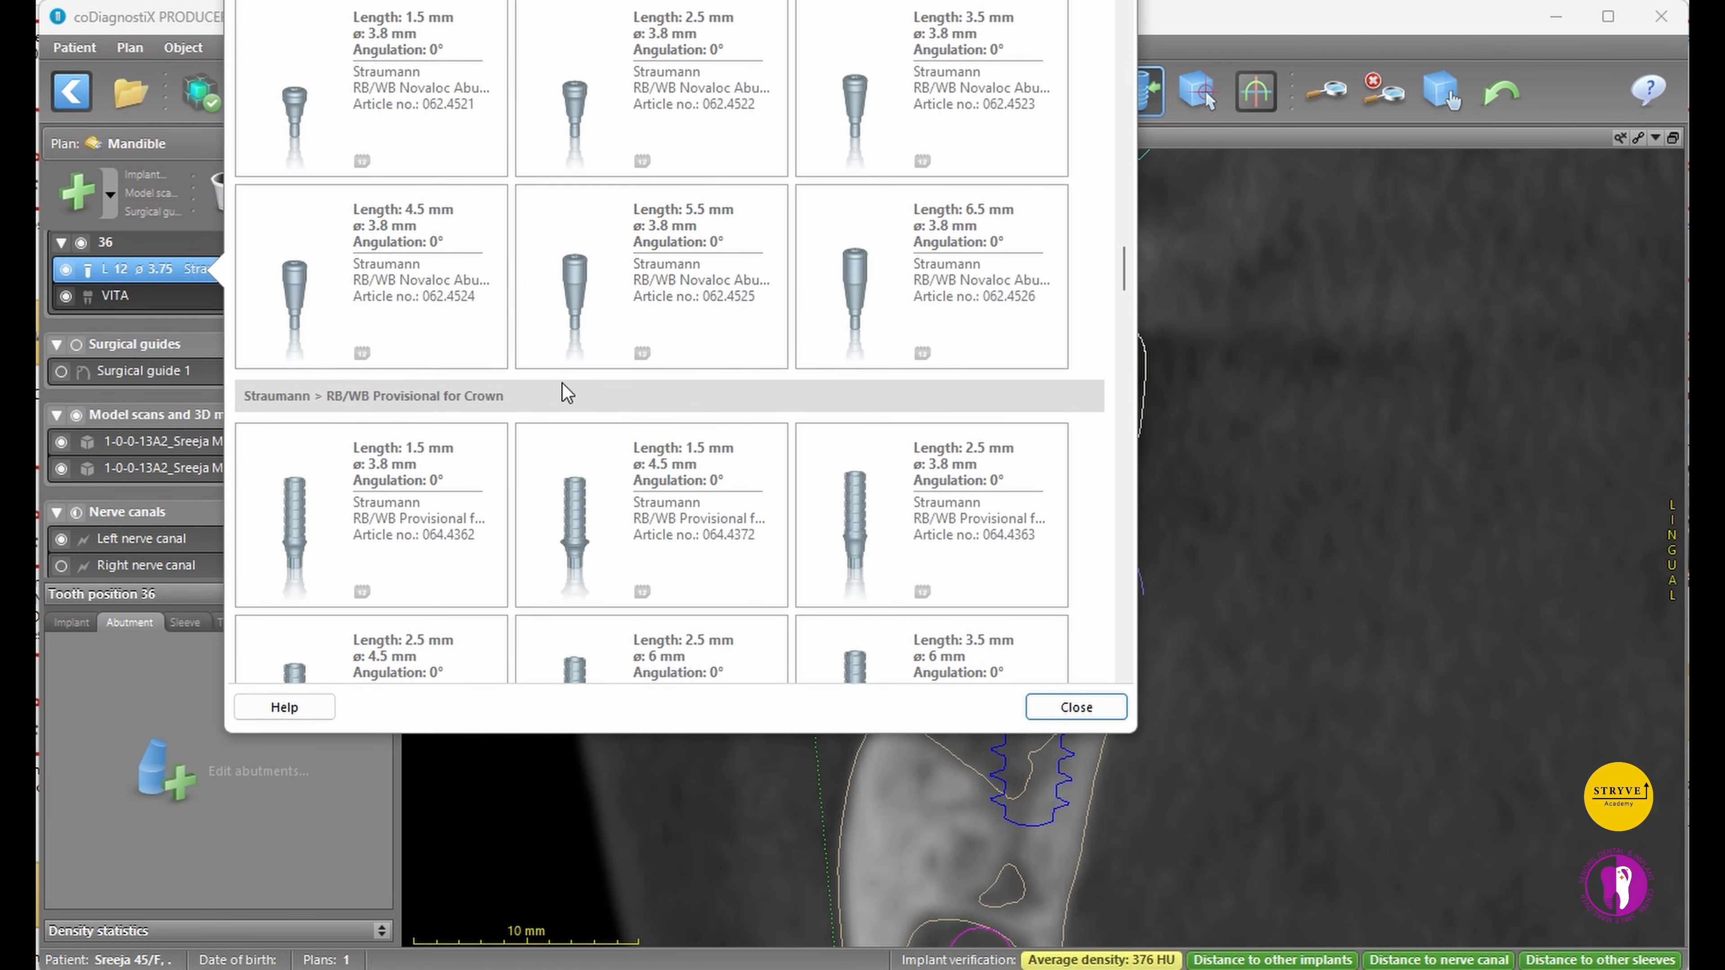
scroll(567, 394, down, 3)
scroll(560, 391, up, 8)
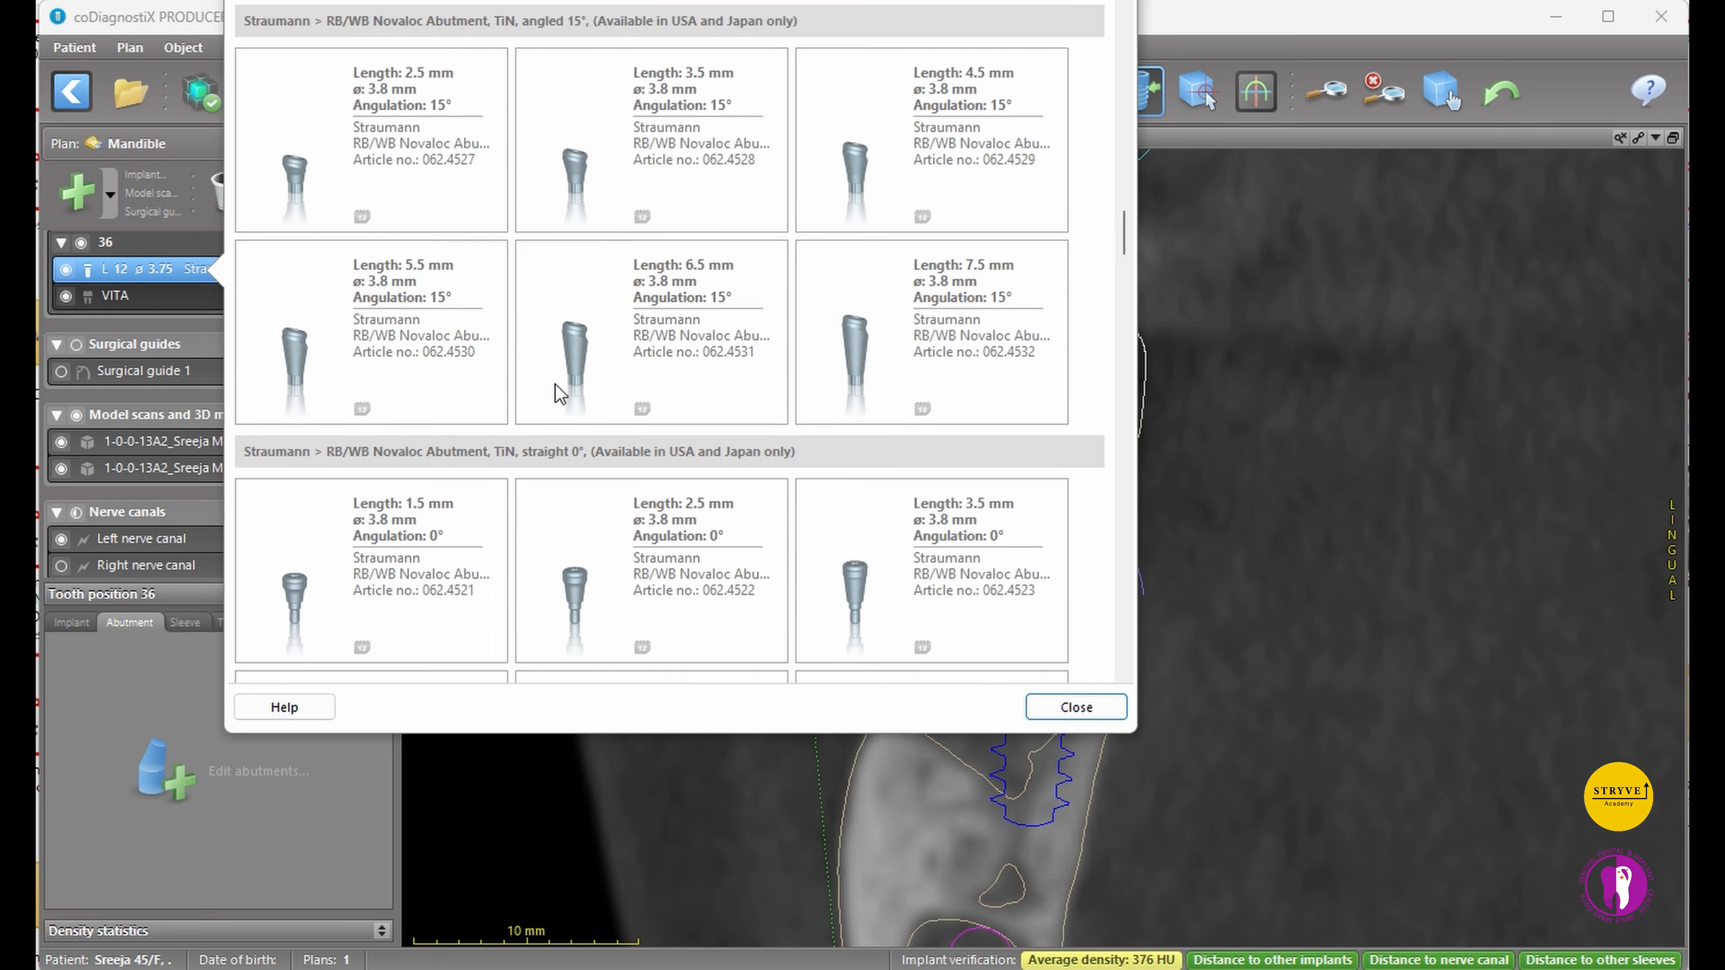
scroll(559, 394, up, 8)
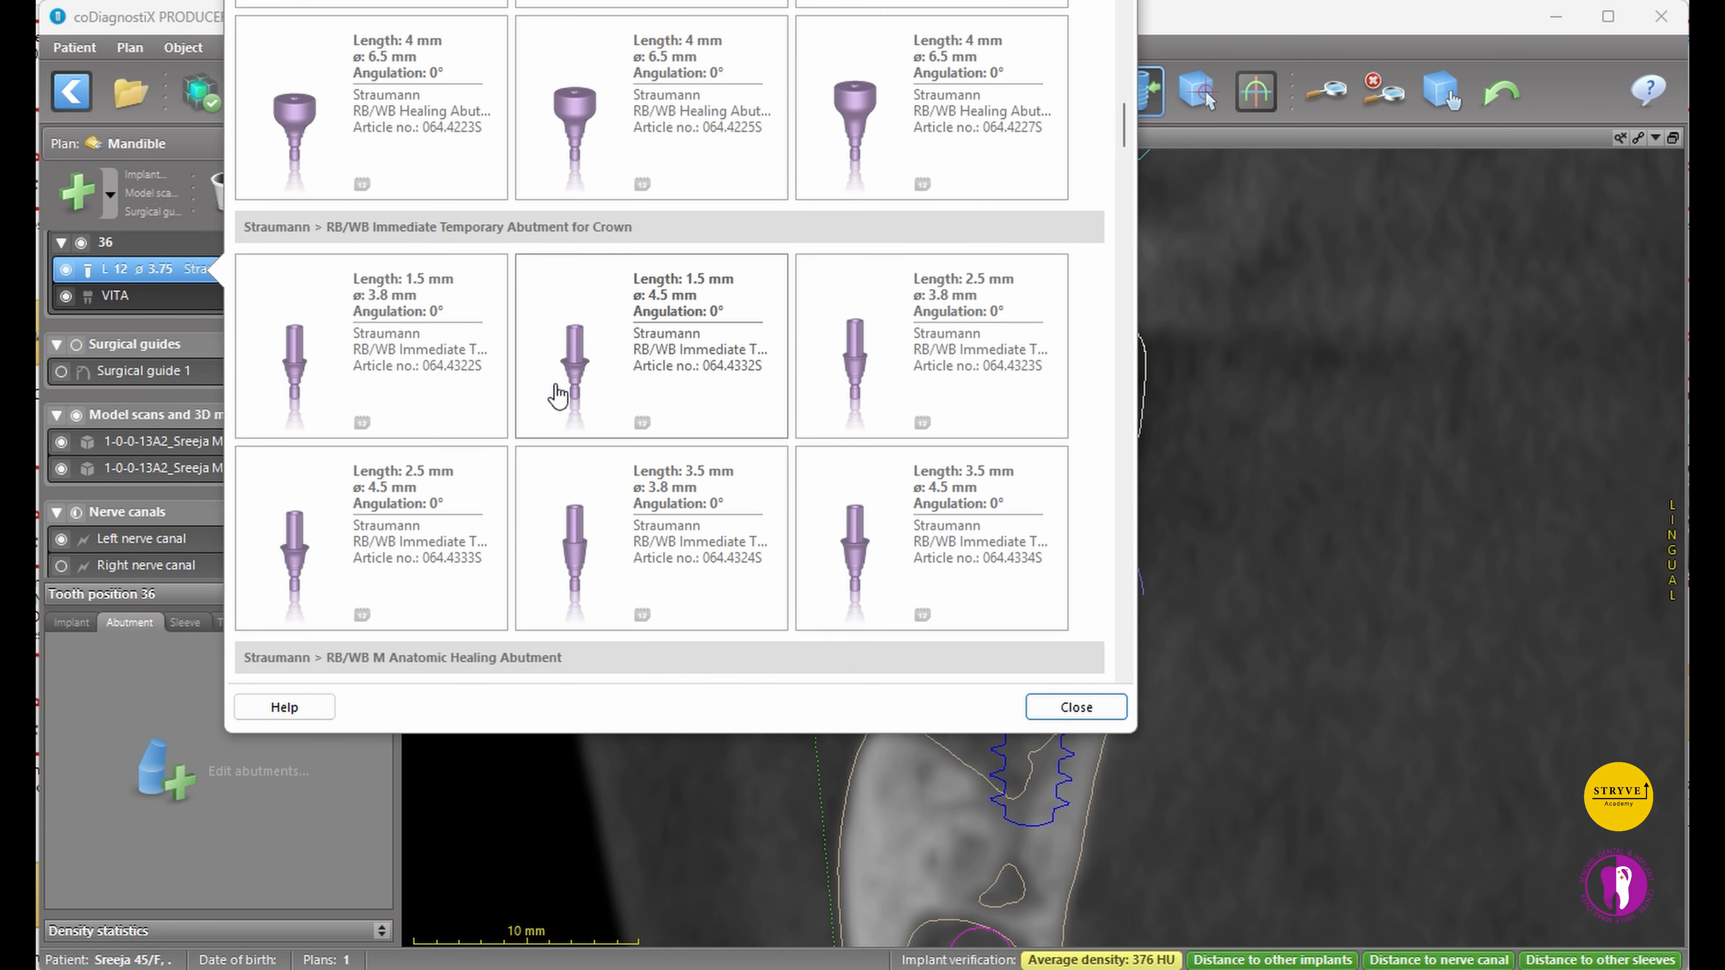
scroll(558, 393, up, 10)
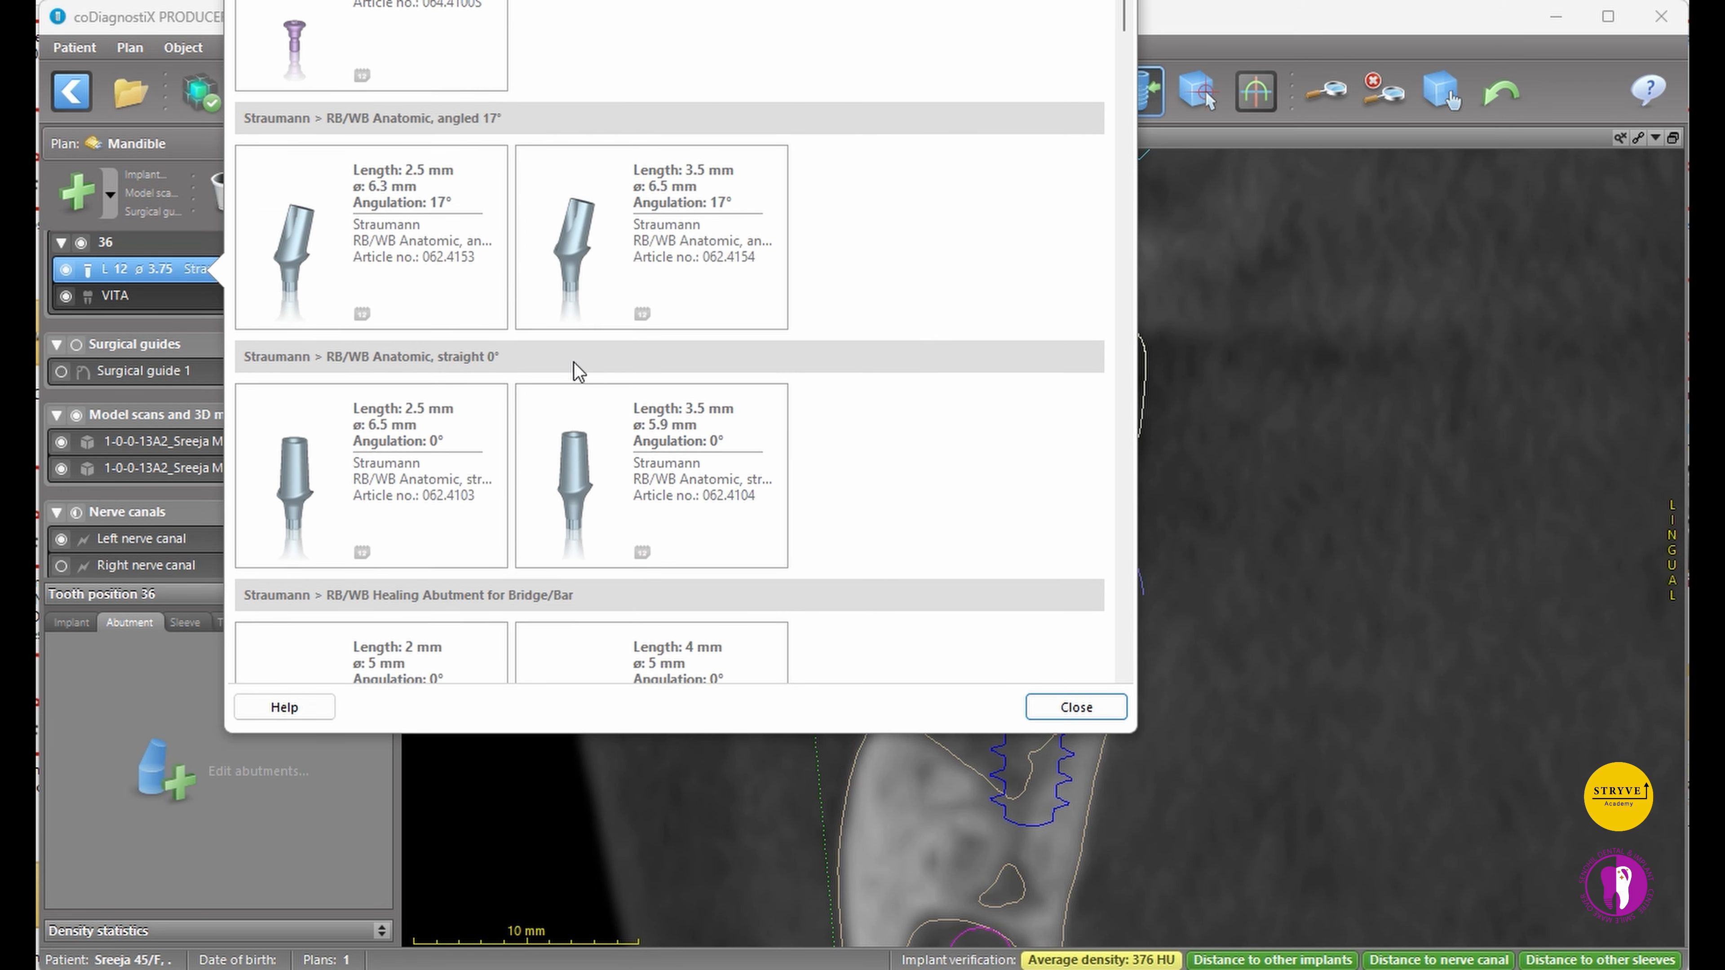
scroll(574, 371, up, 2)
scroll(571, 372, down, 15)
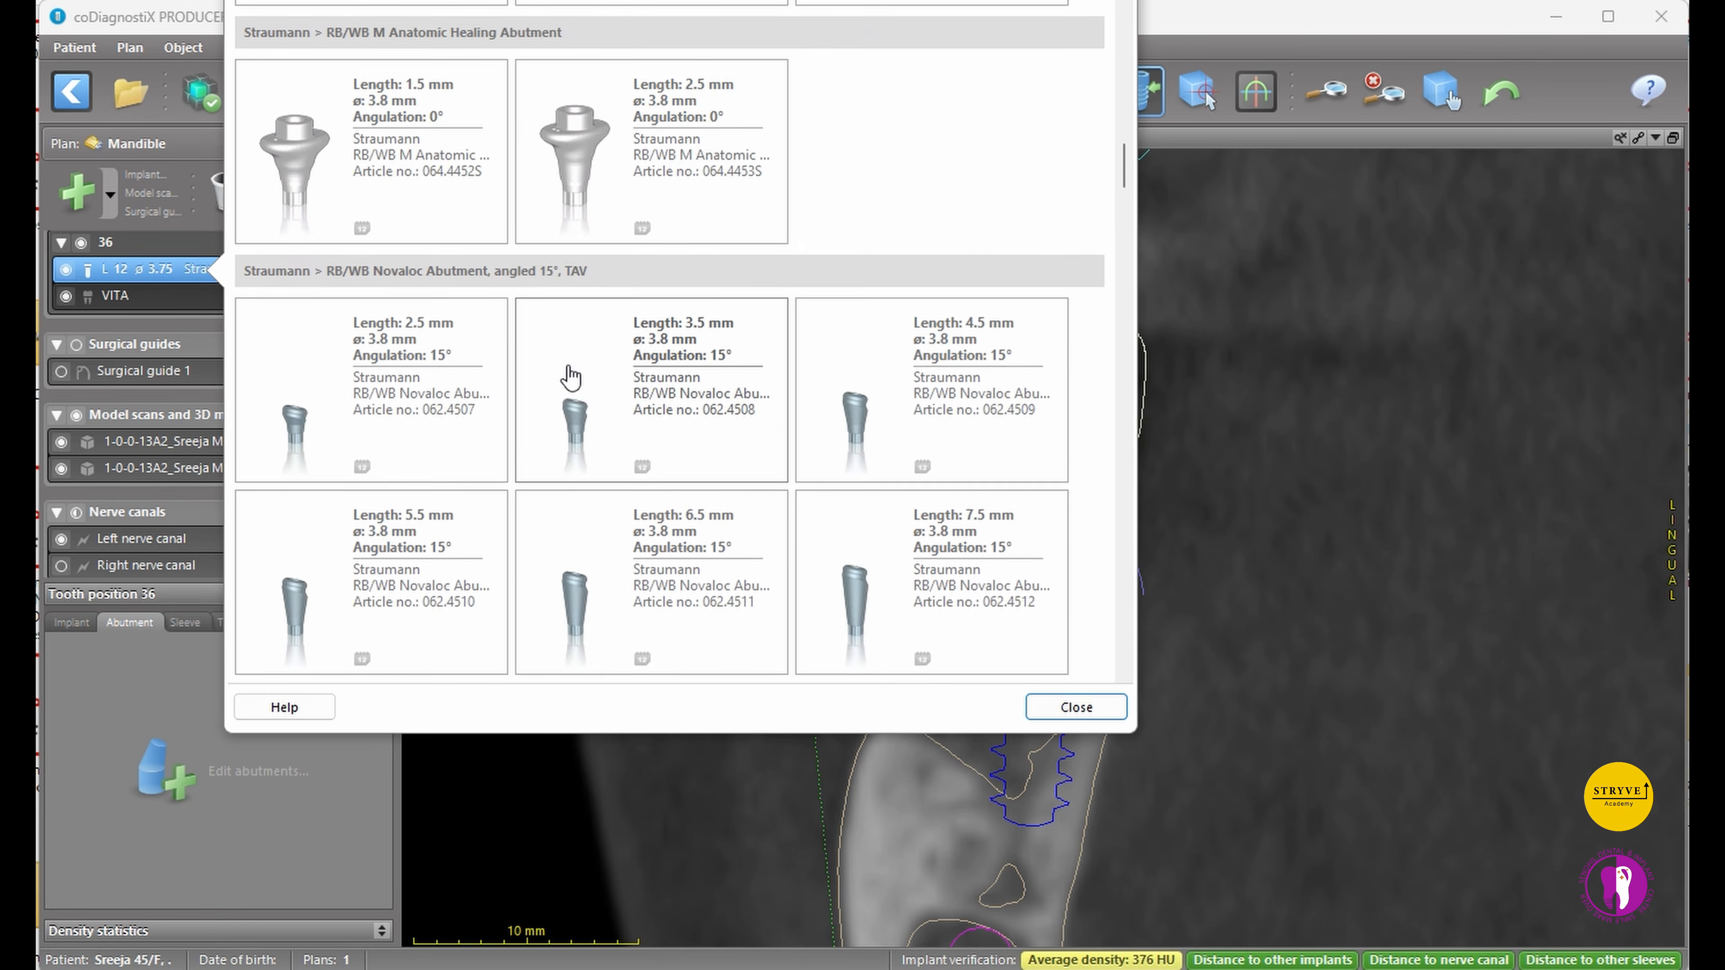
scroll(570, 376, down, 10)
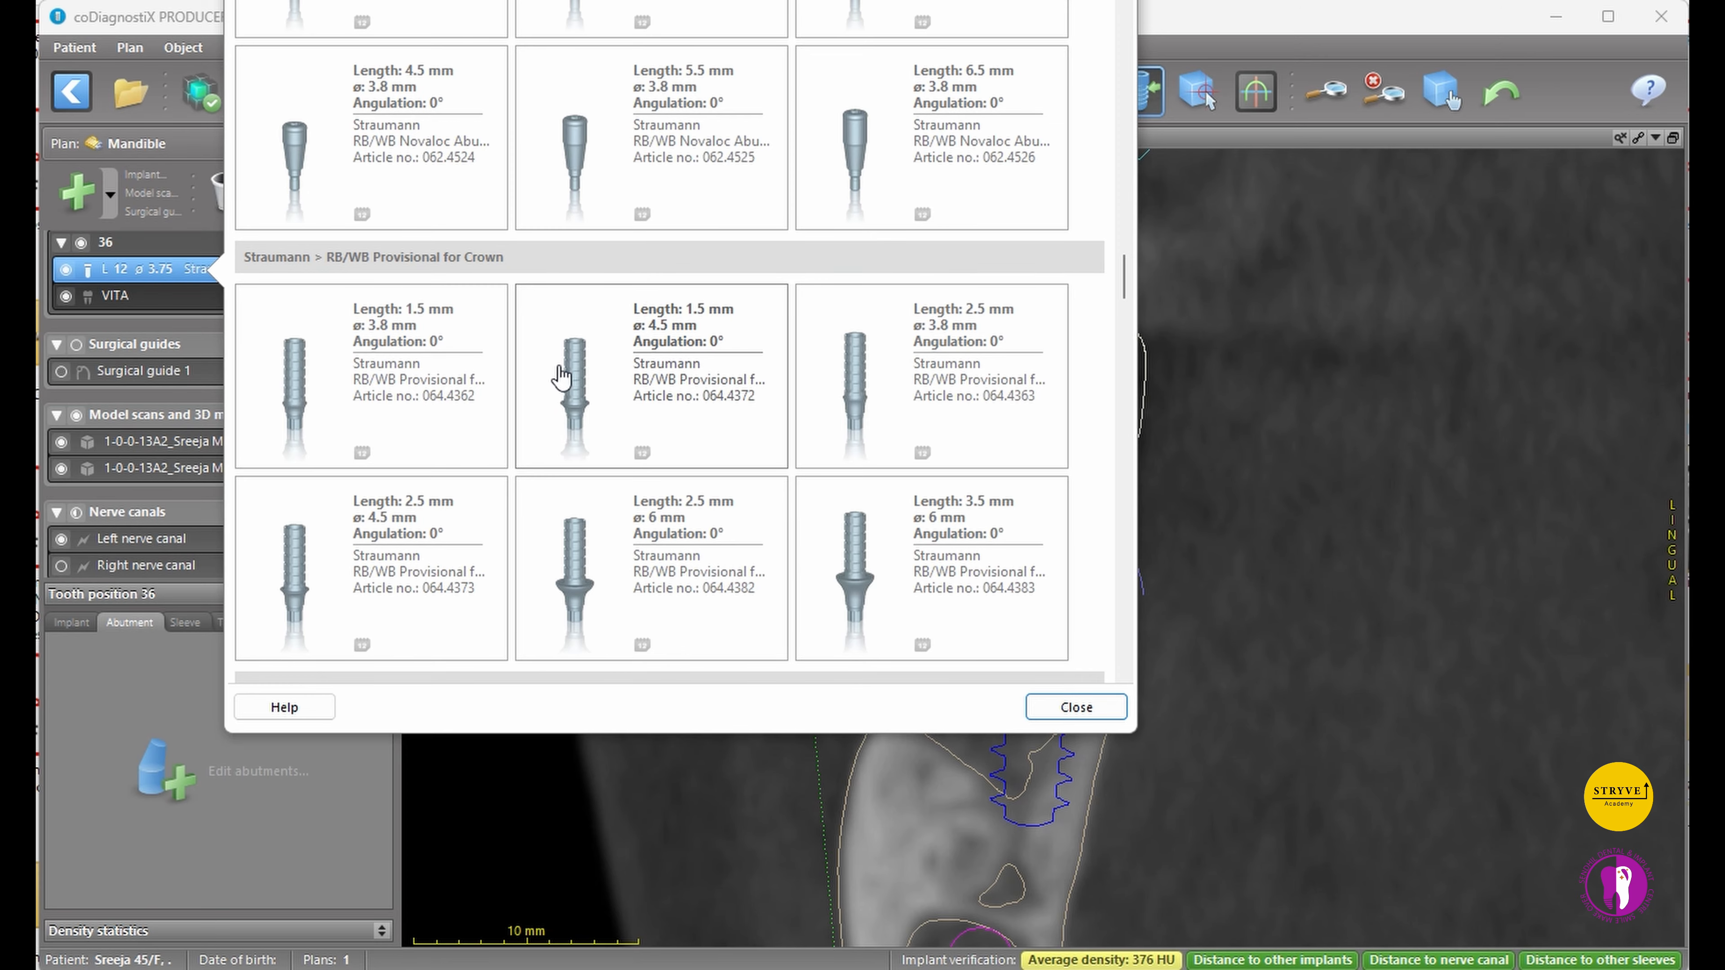
scroll(561, 375, down, 10)
scroll(561, 376, down, 5)
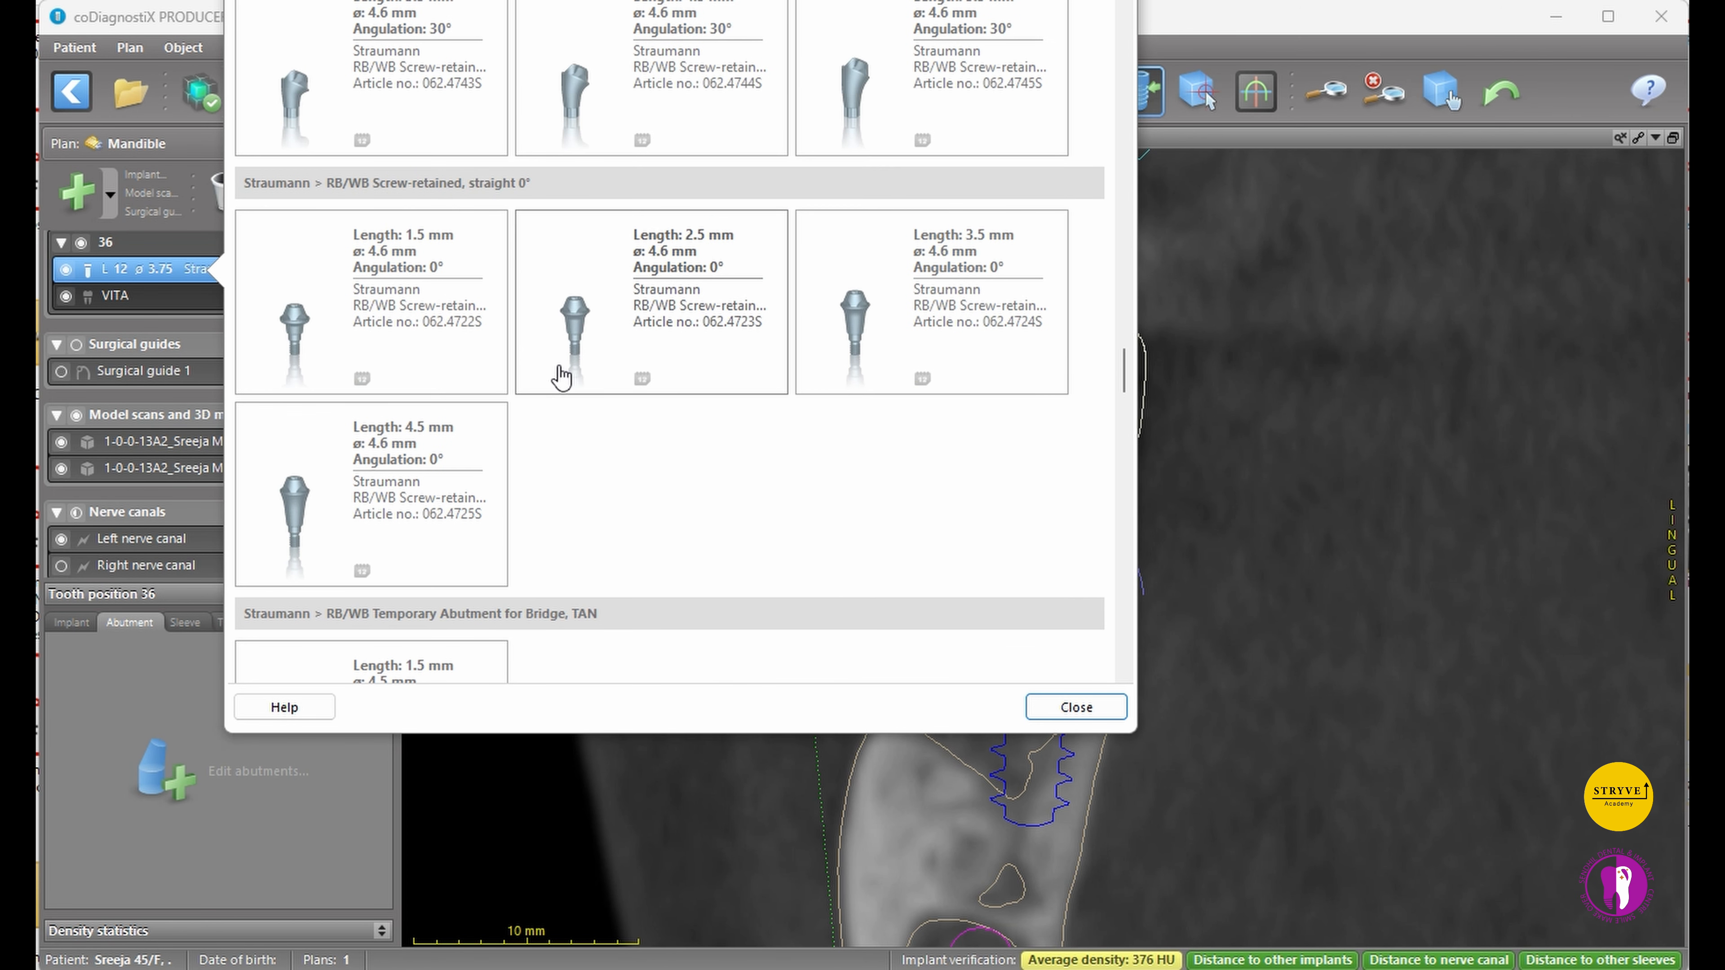
scroll(561, 375, down, 6)
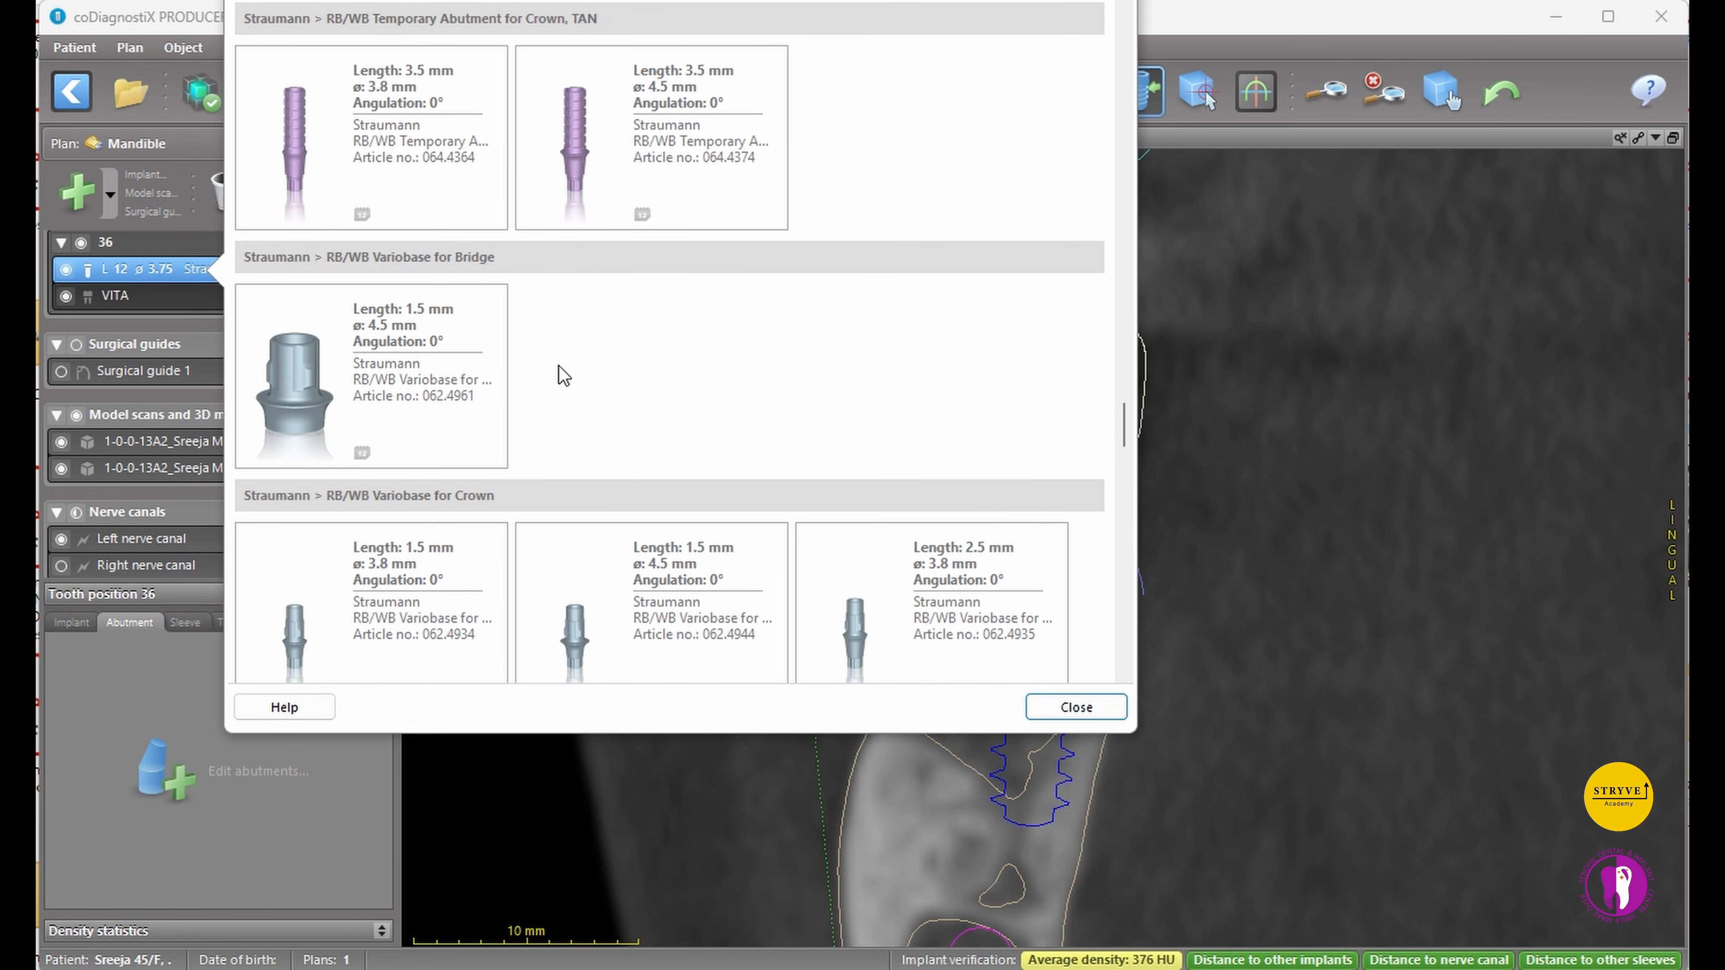
scroll(561, 375, down, 3)
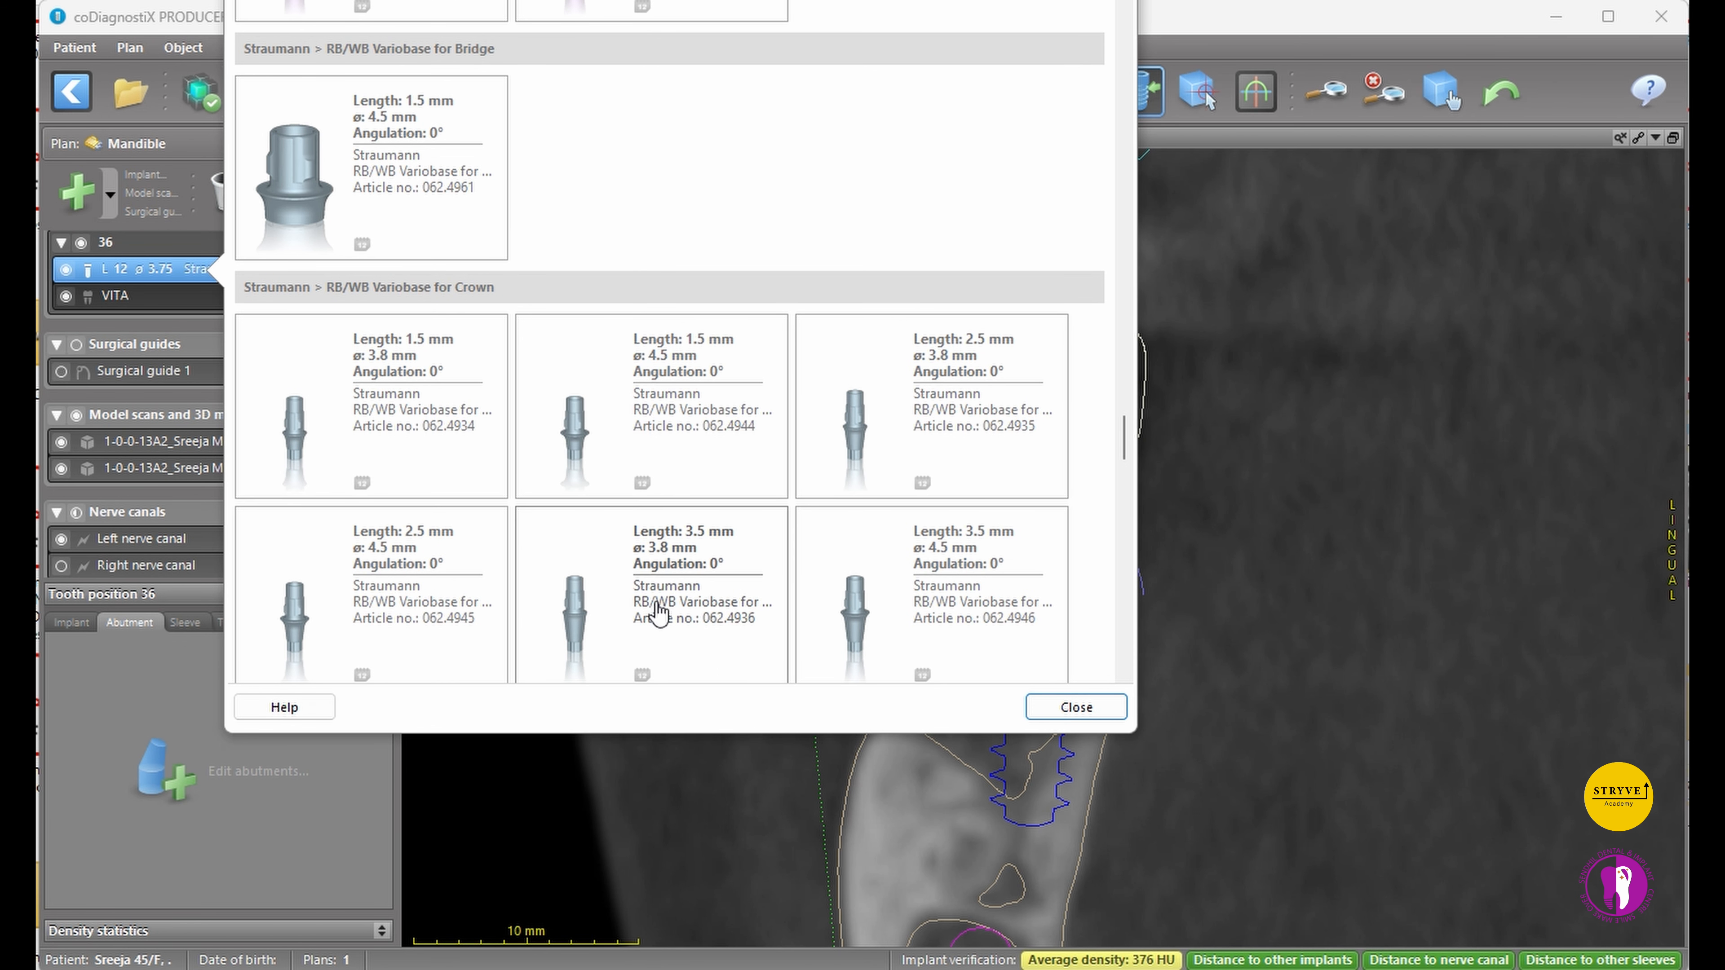
click(432, 604)
click(1076, 707)
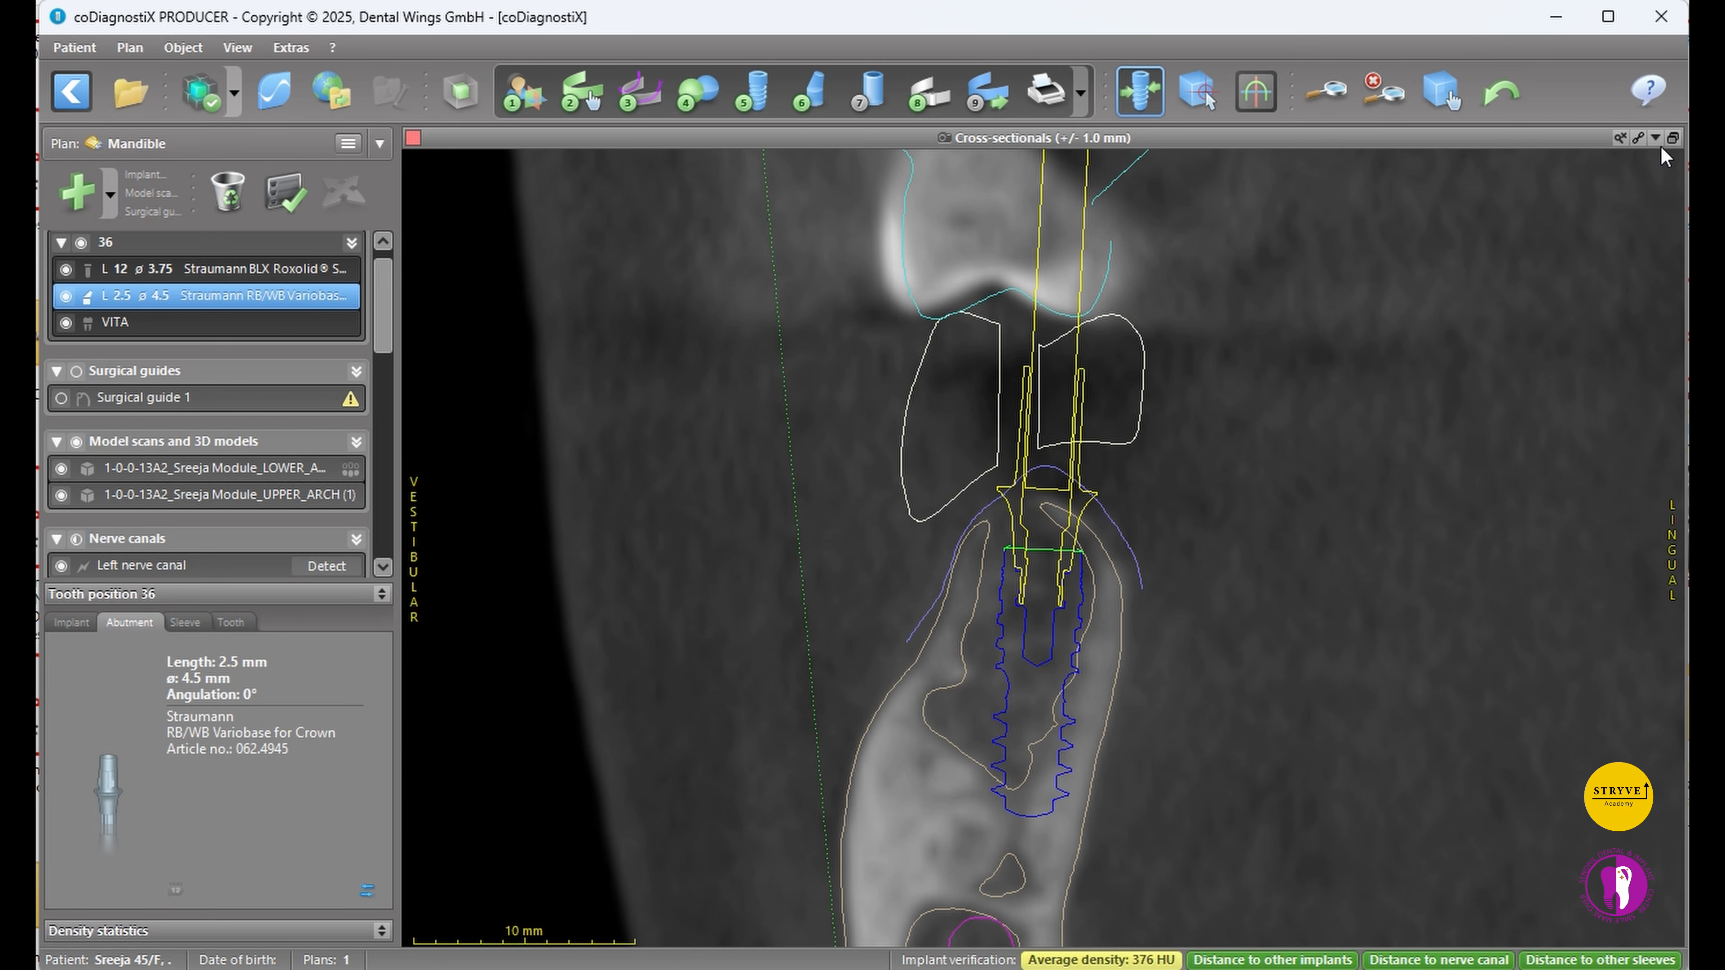
- Add a Straumann Guided Surgery sleeve to the tooth 36 implant, checking the planning views beforehand
click(1673, 138)
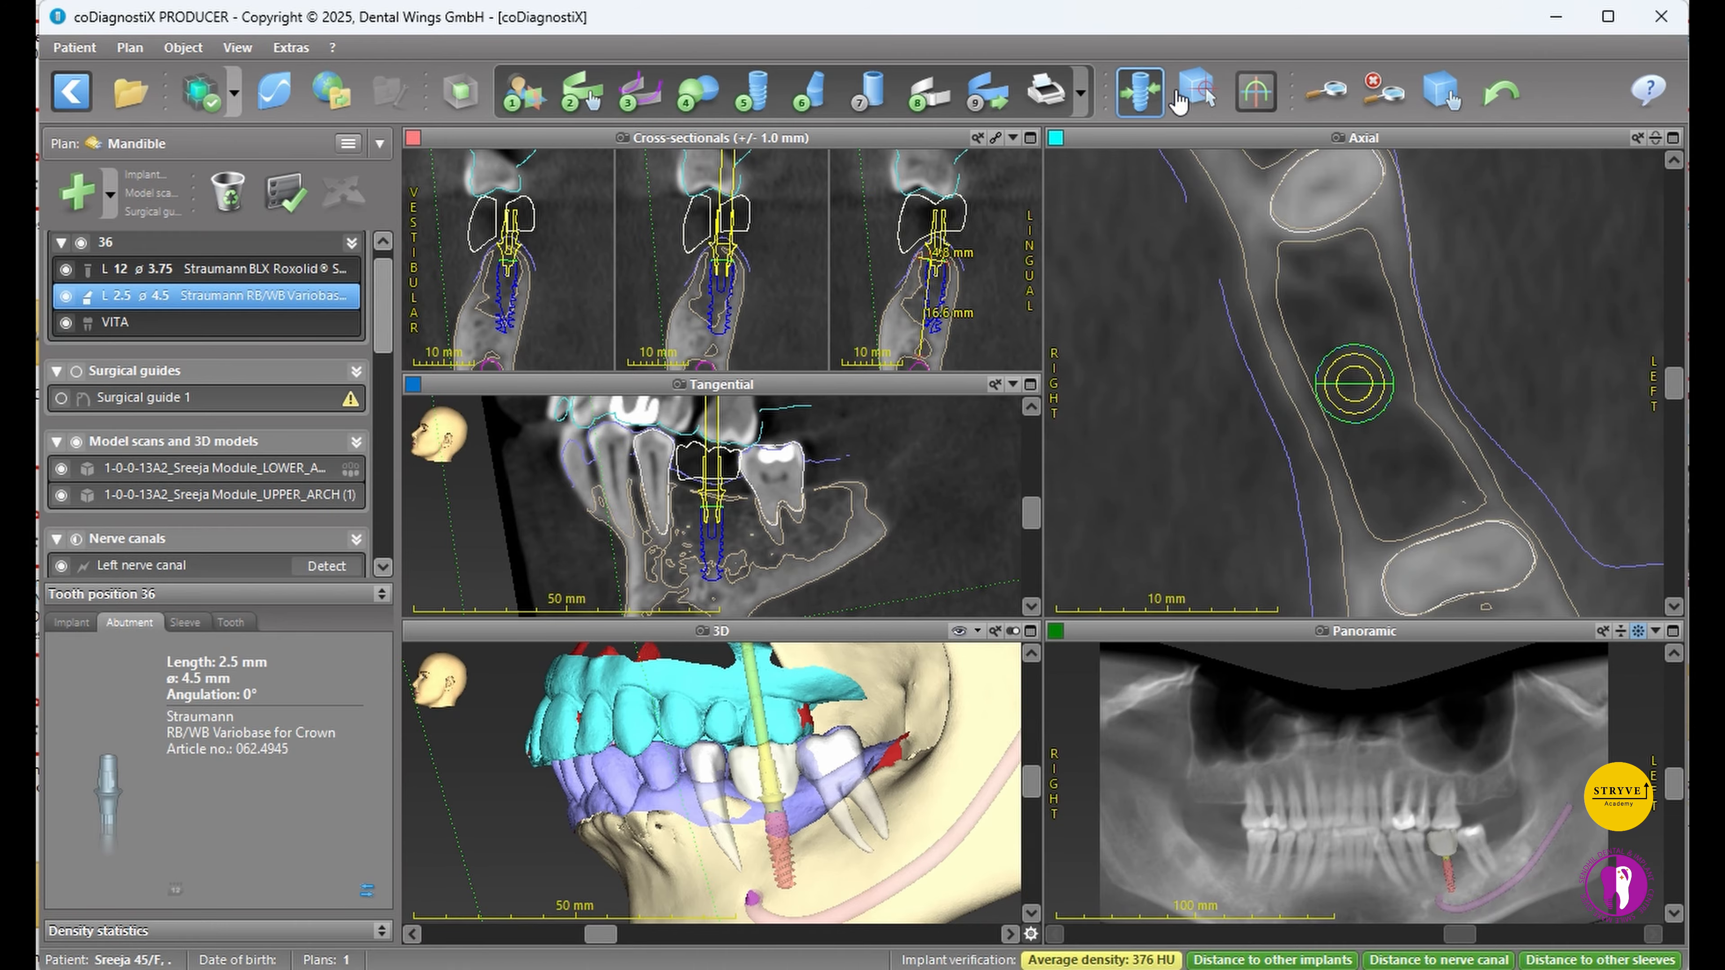
click(1030, 137)
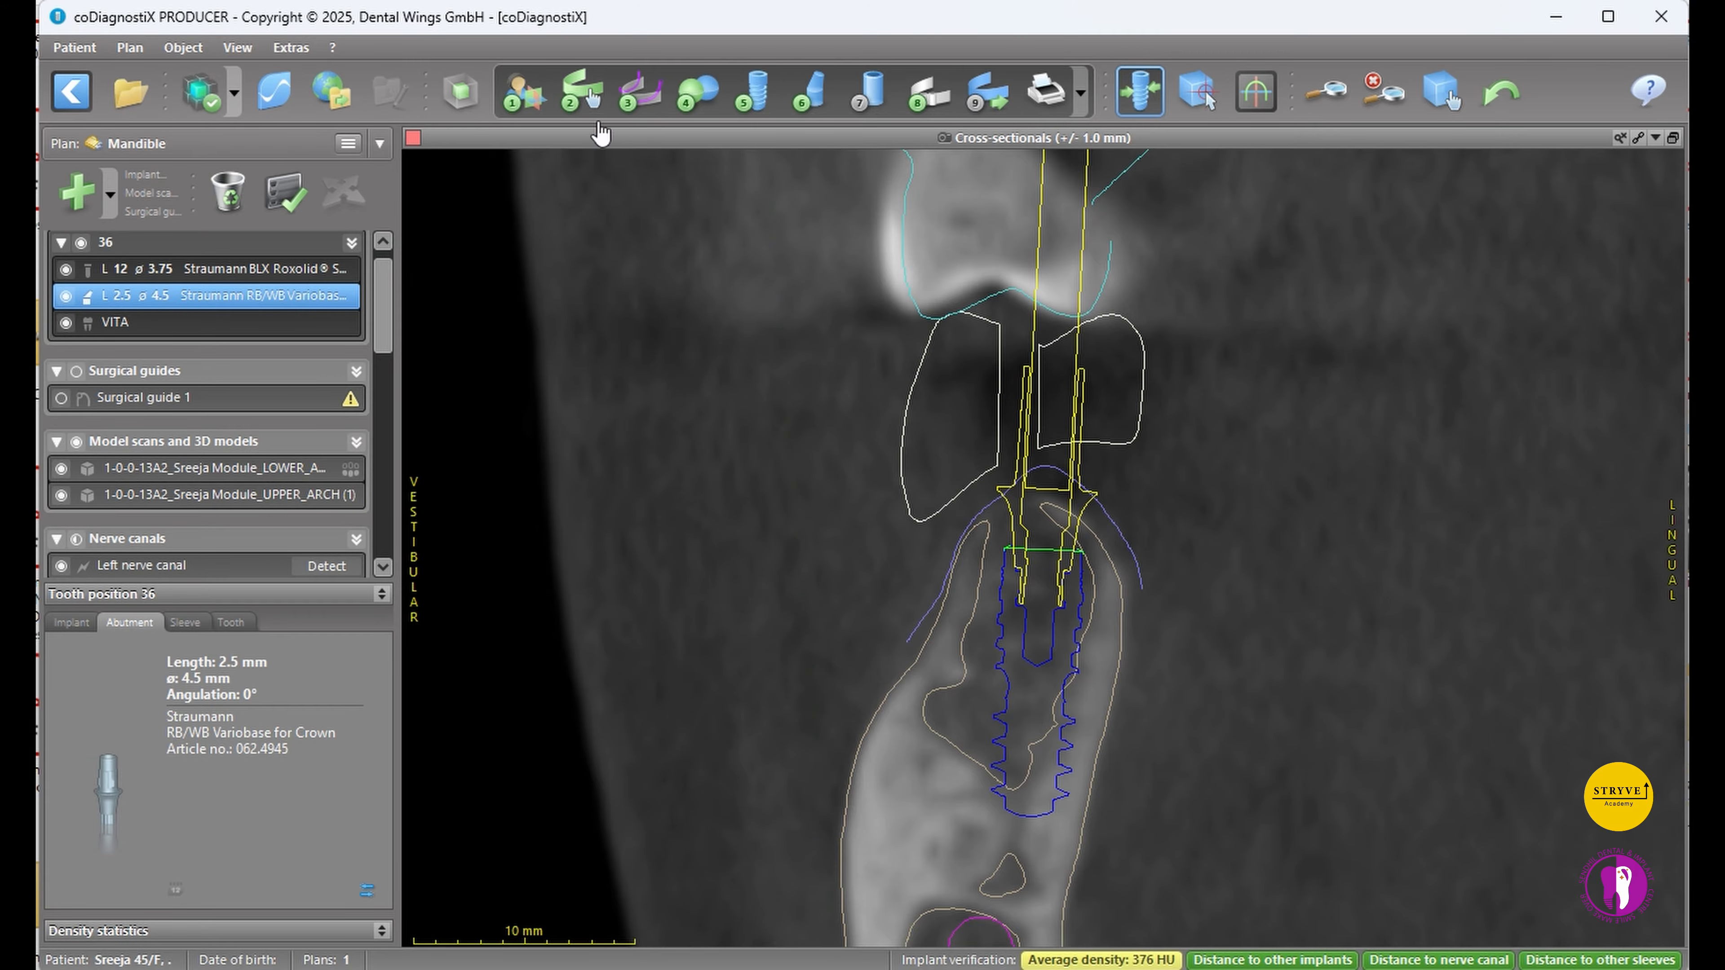
click(875, 96)
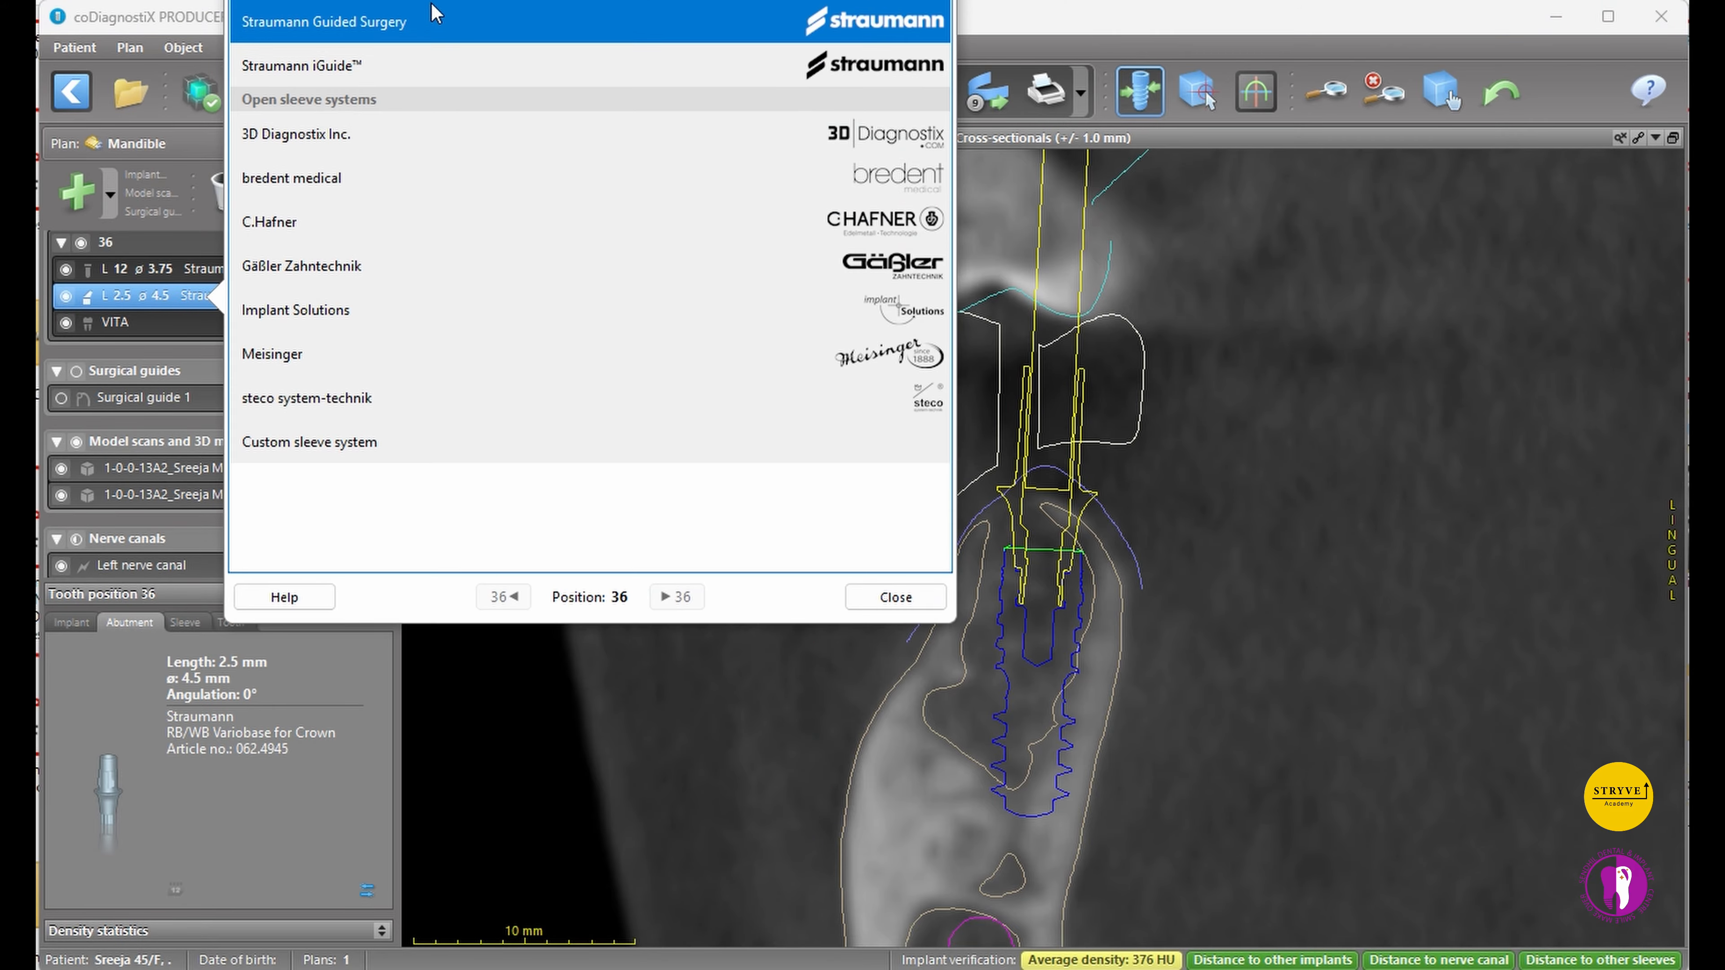
click(430, 24)
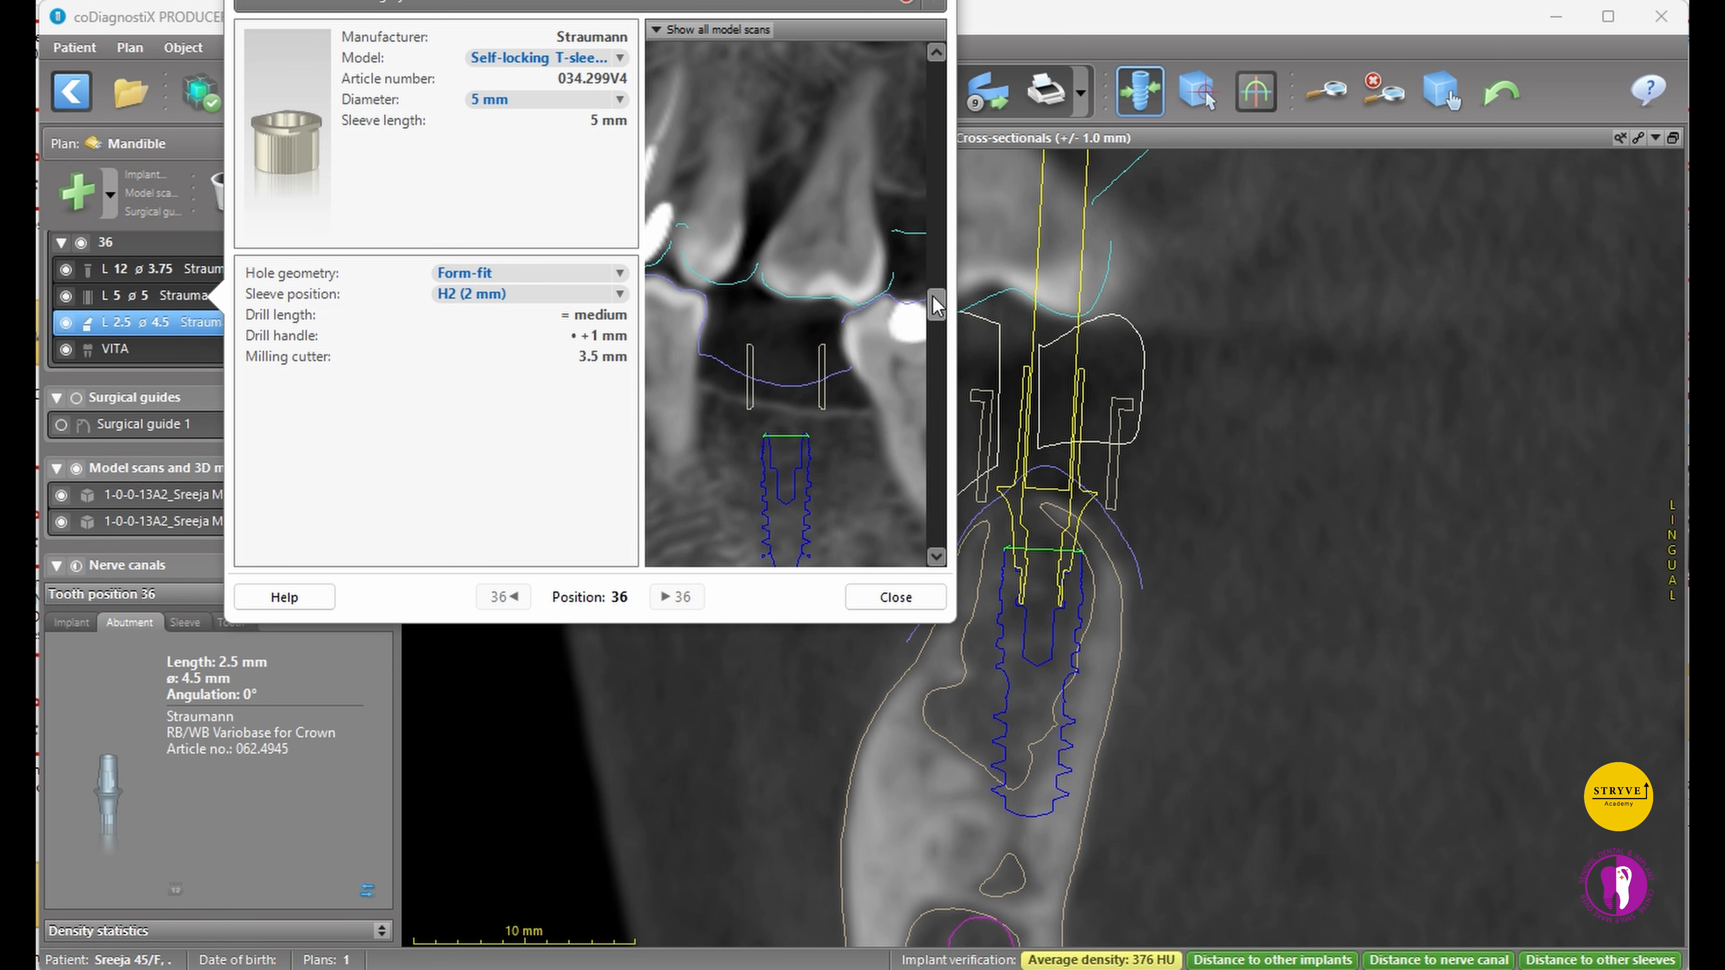
click(896, 597)
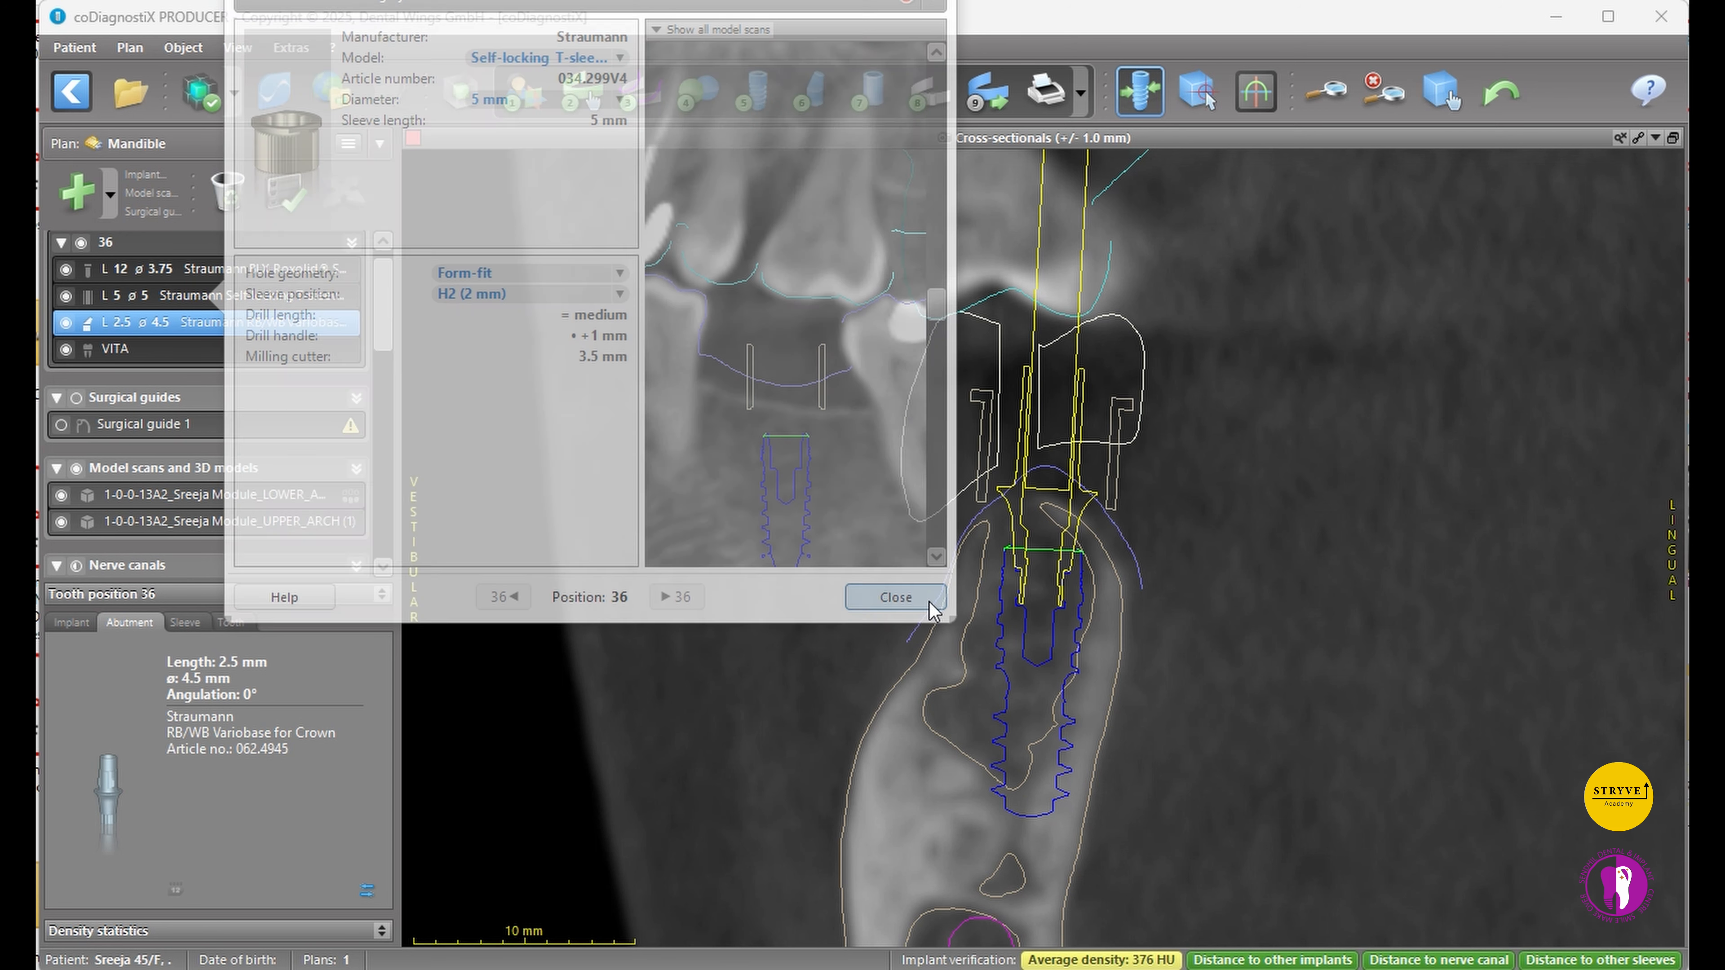
- Maximize the 3D view and hide the AI mandible model, the upper arch scan and the VITA tooth at position 36
click(1673, 137)
click(1030, 630)
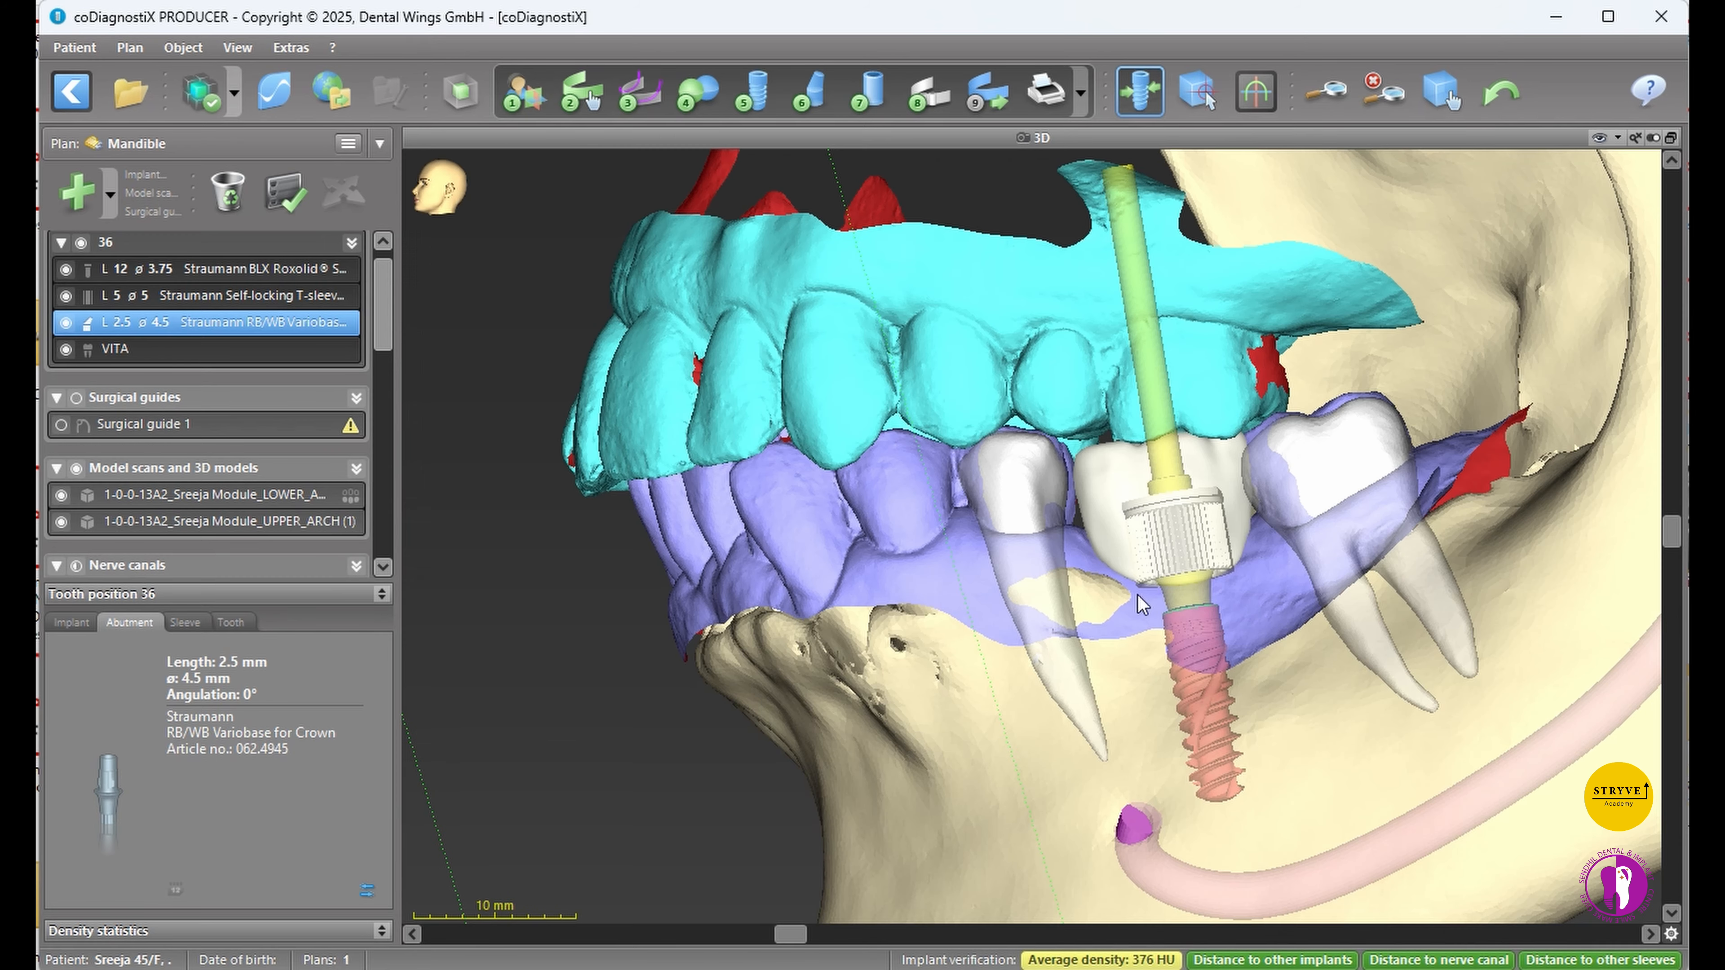
scroll(148, 494, down, 5)
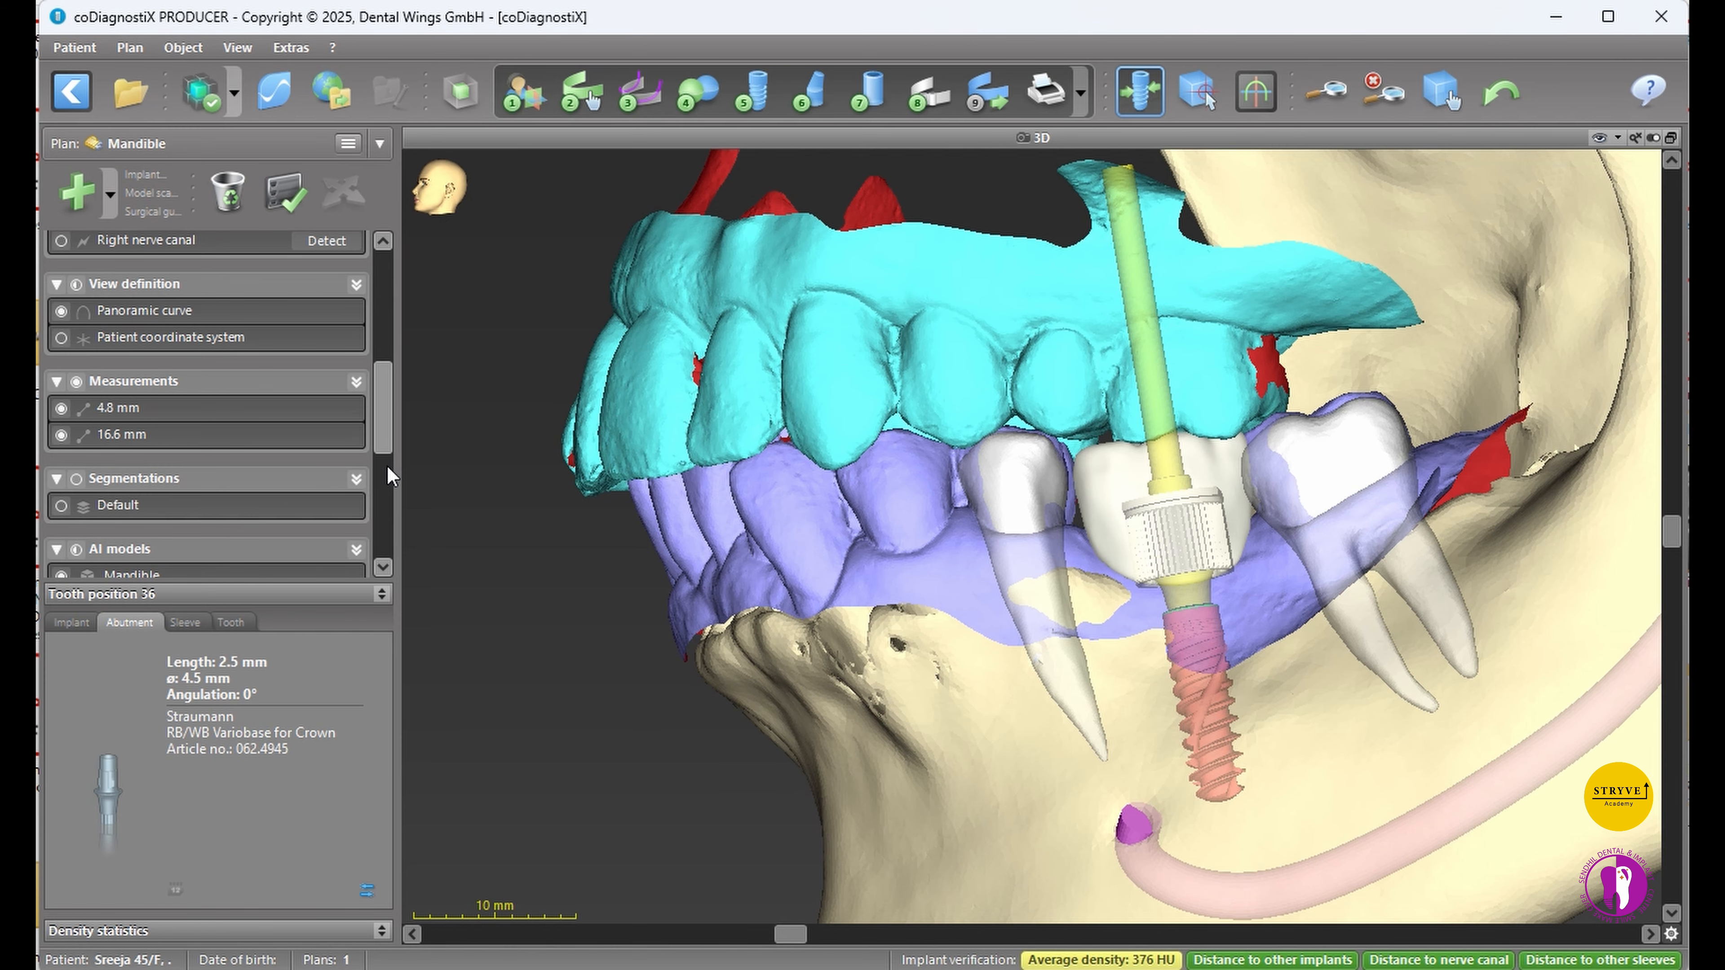
scroll(392, 506, down, 3)
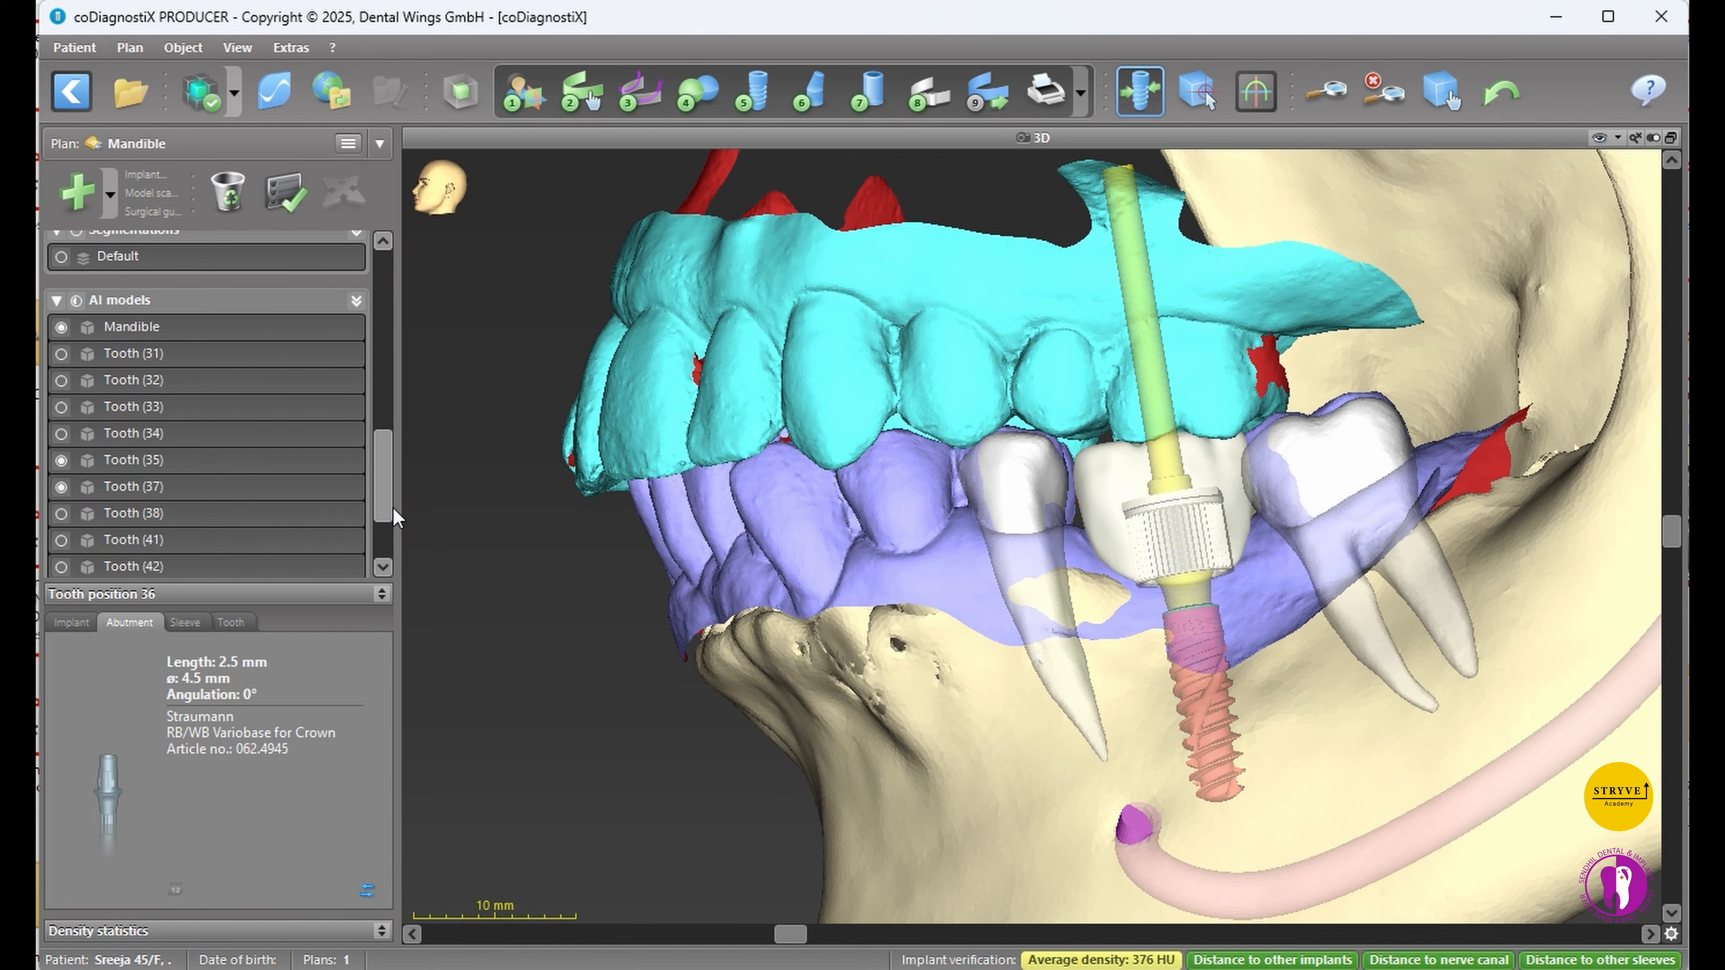
click(61, 327)
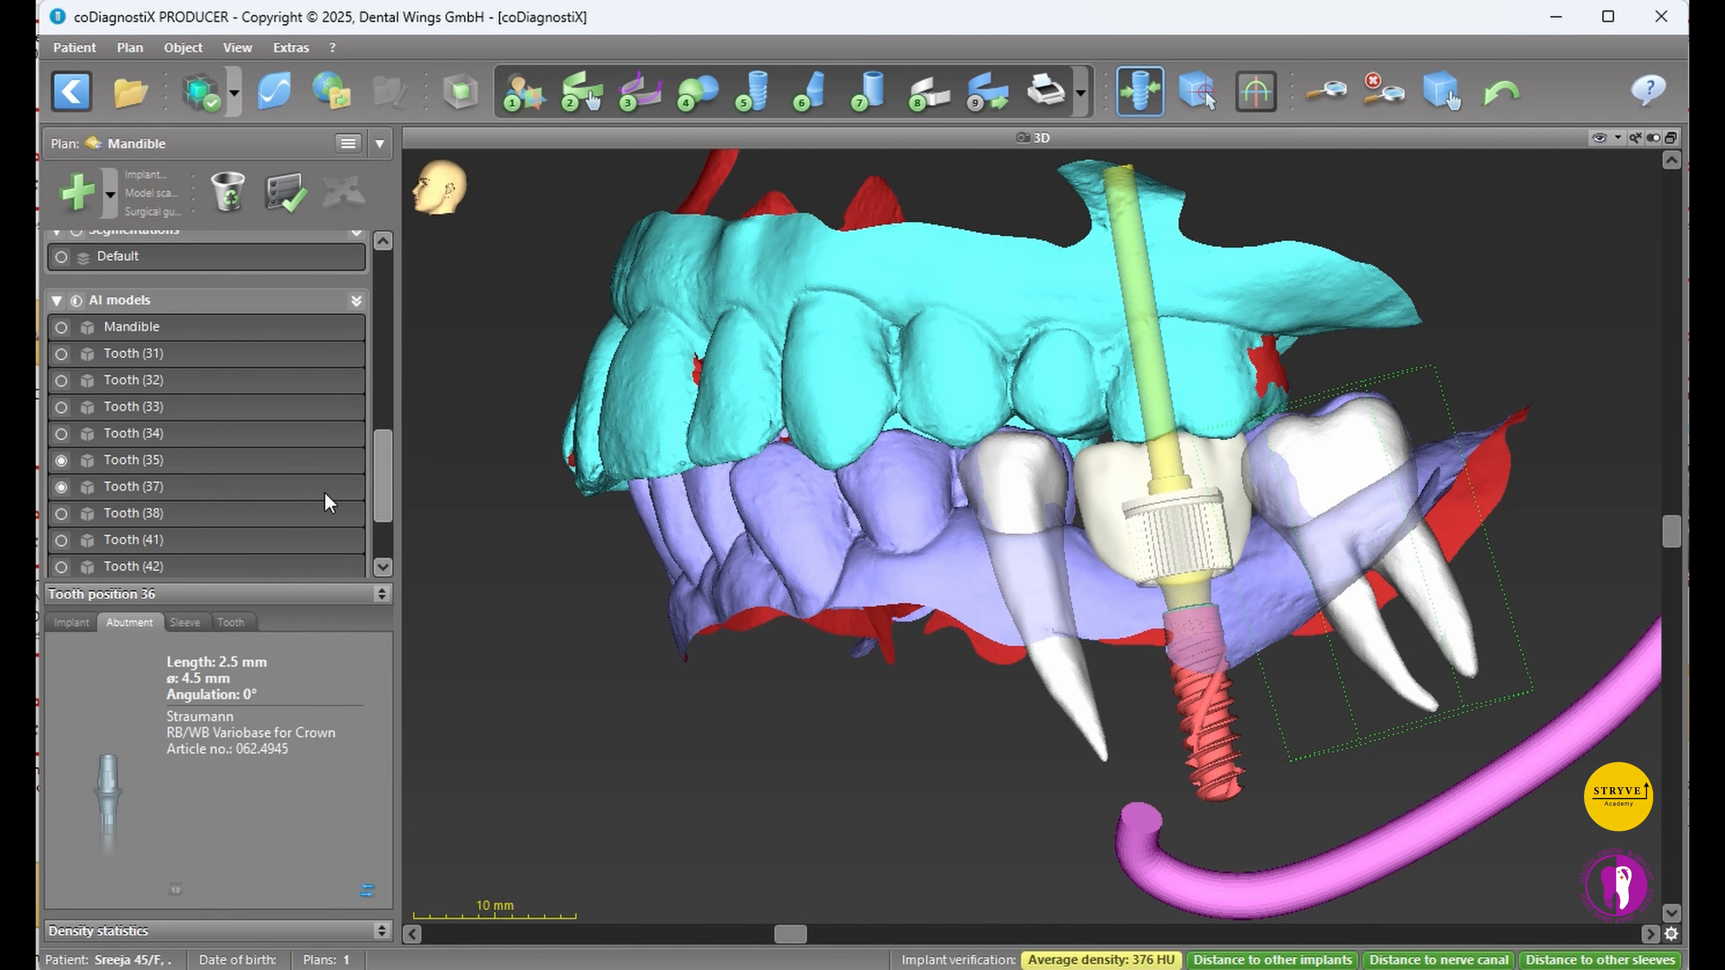
scroll(329, 502, up, 2)
scroll(378, 439, up, 4)
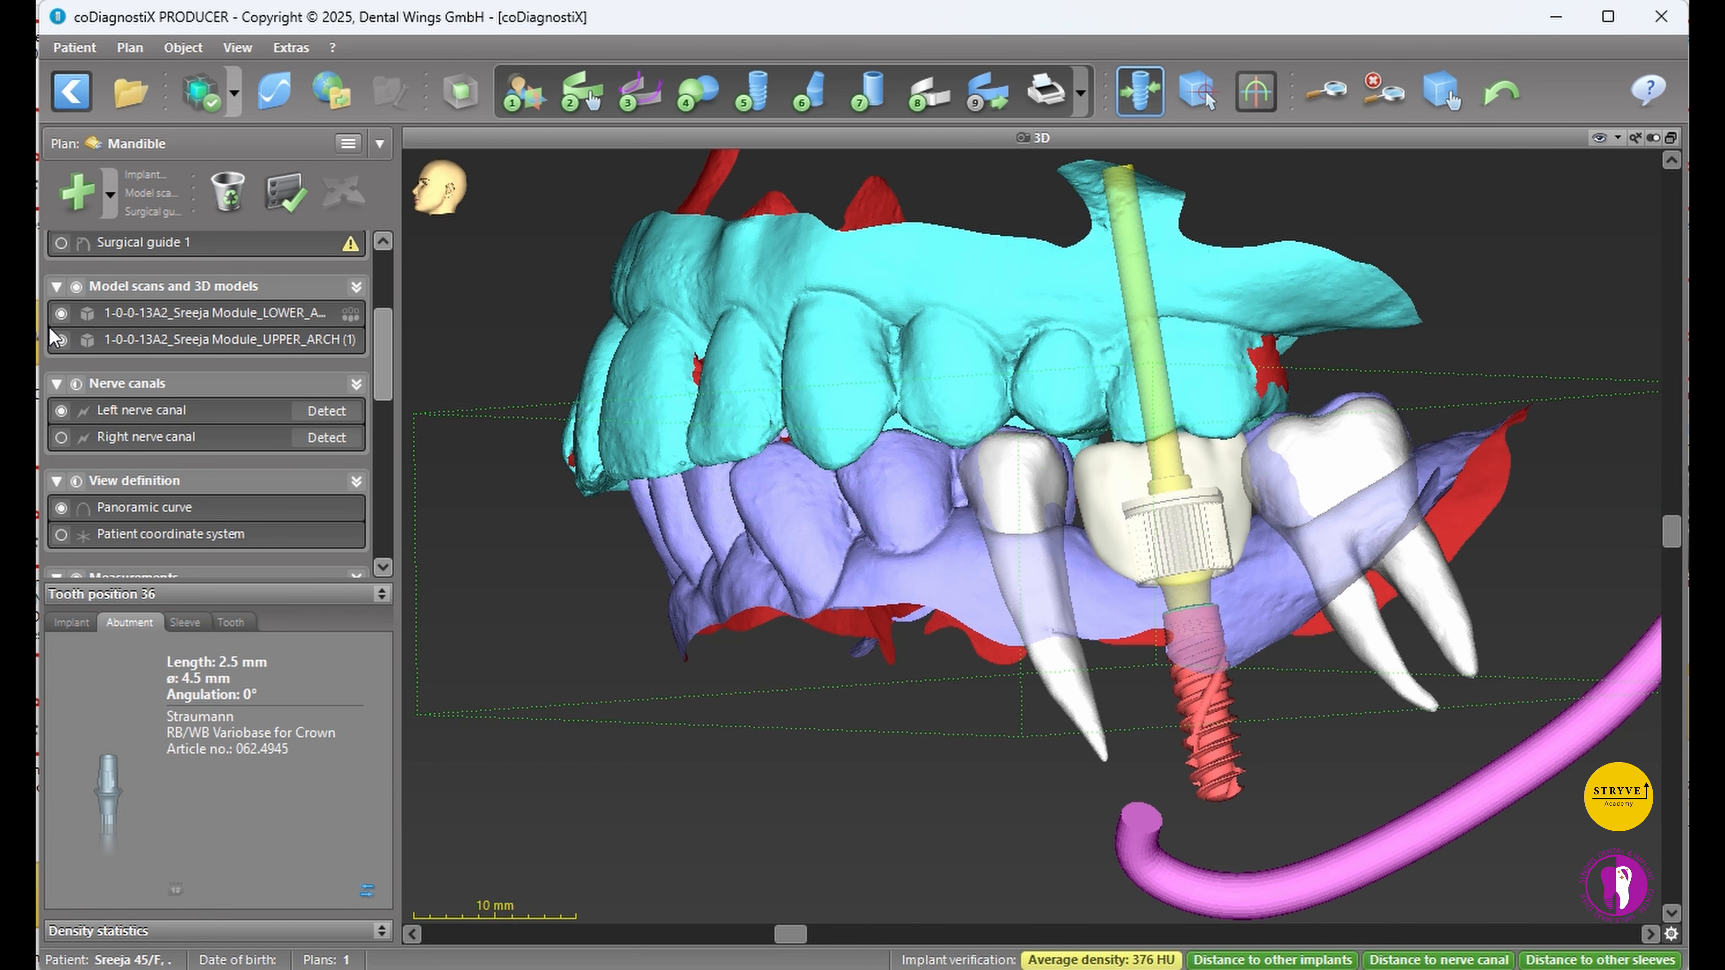
click(62, 340)
scroll(63, 350, up, 1)
scroll(63, 351, up, 2)
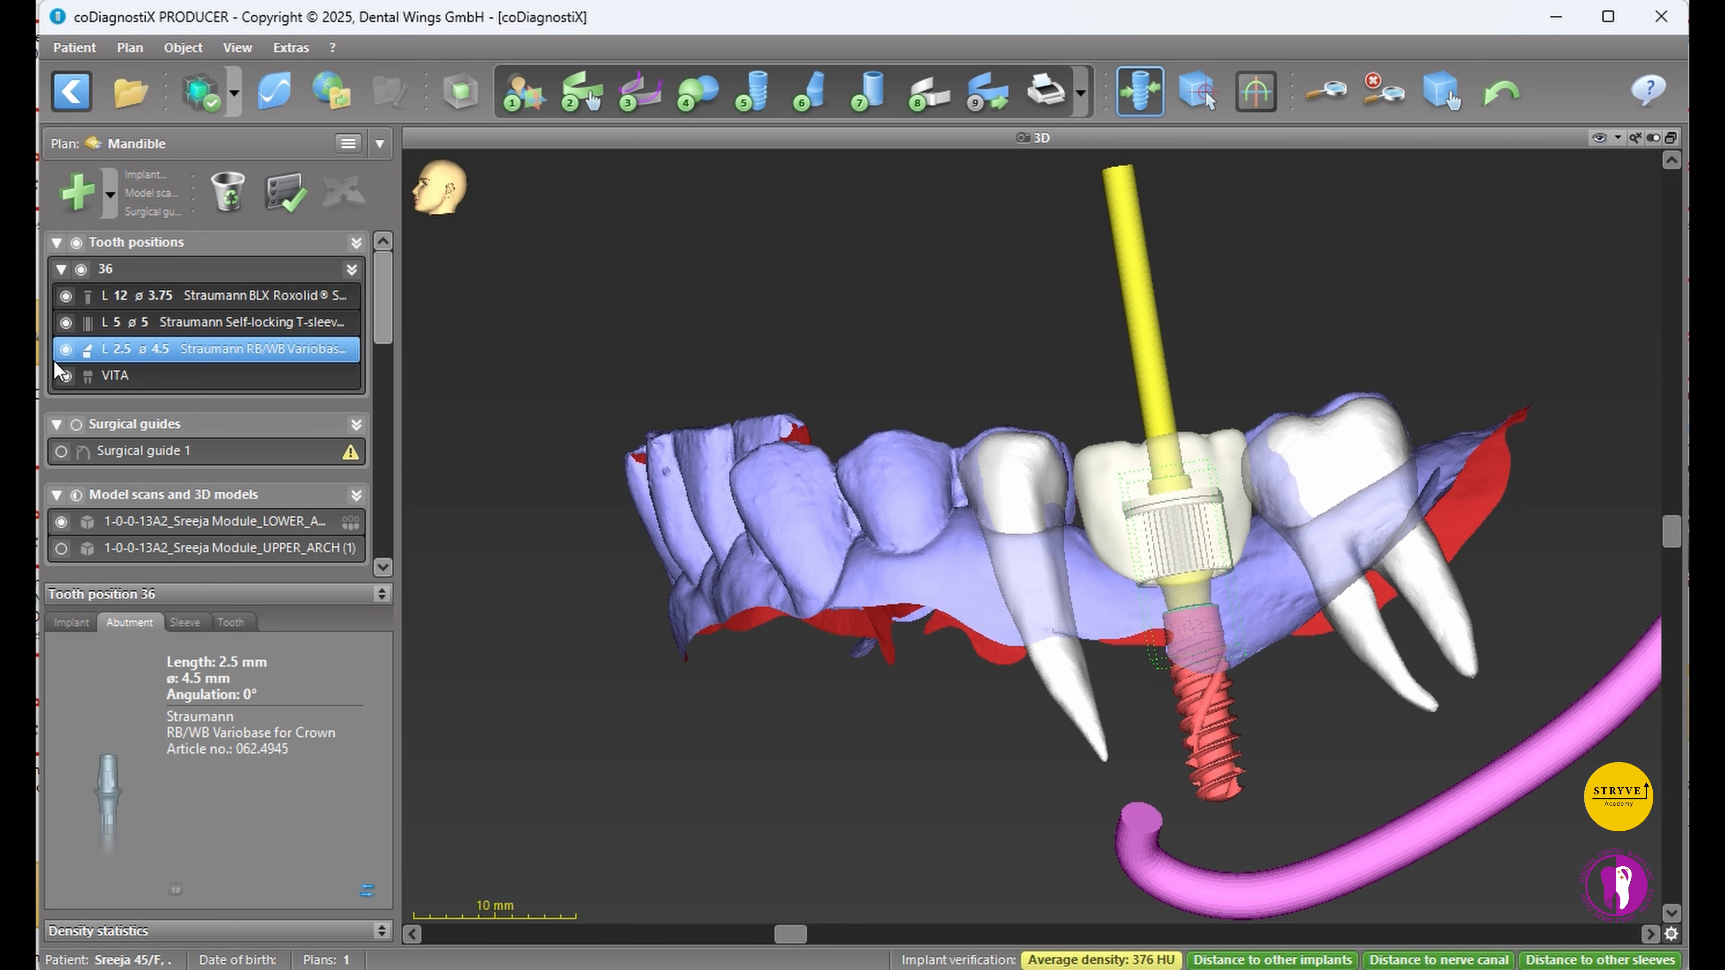
click(66, 376)
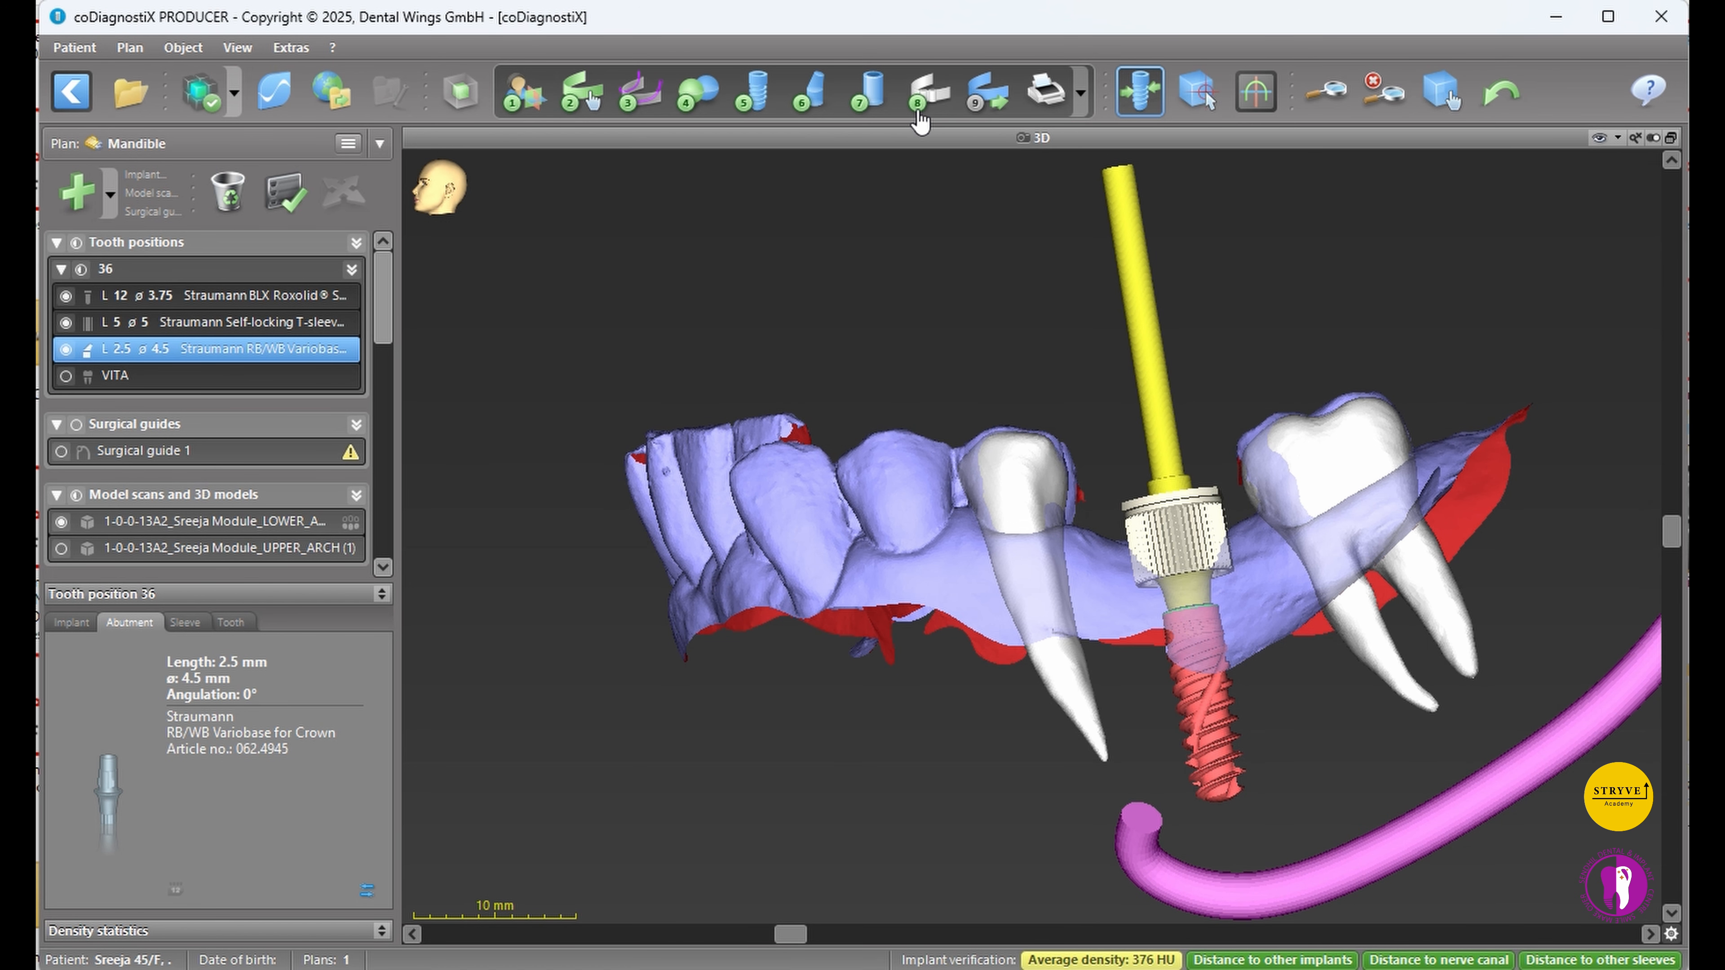
- Set the tooth 36 sleeve position to H4 (4 mm) and check the sleeve against the lower arch in the sectional preview
click(883, 99)
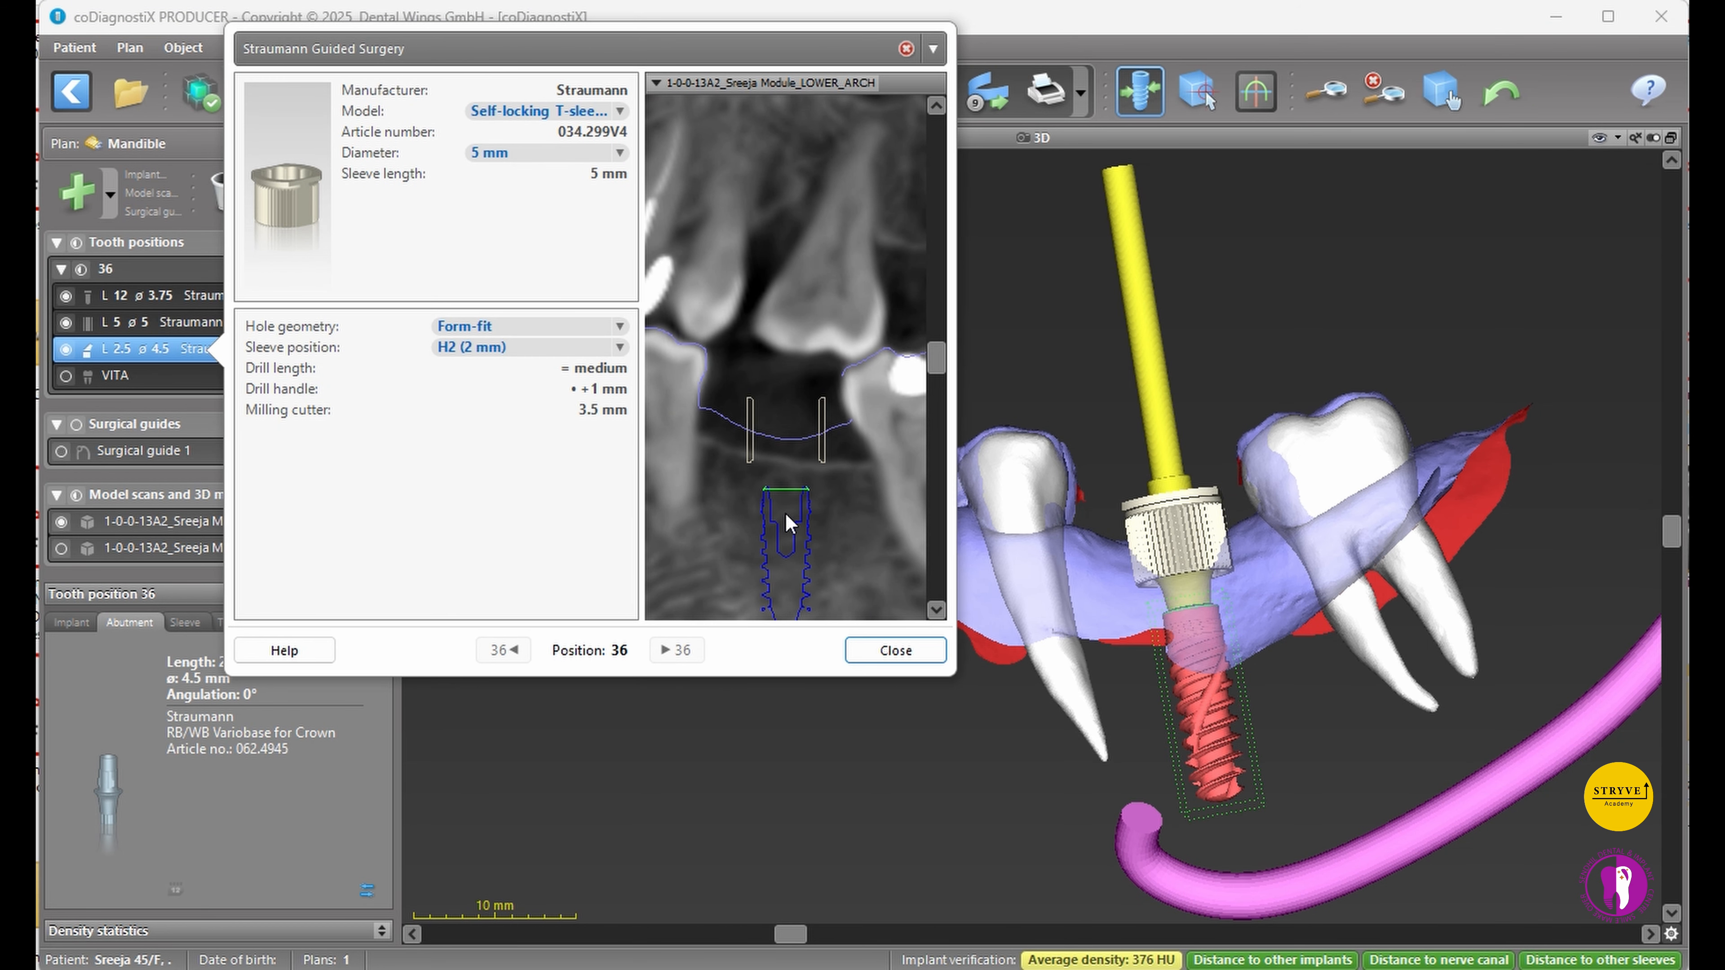
click(620, 347)
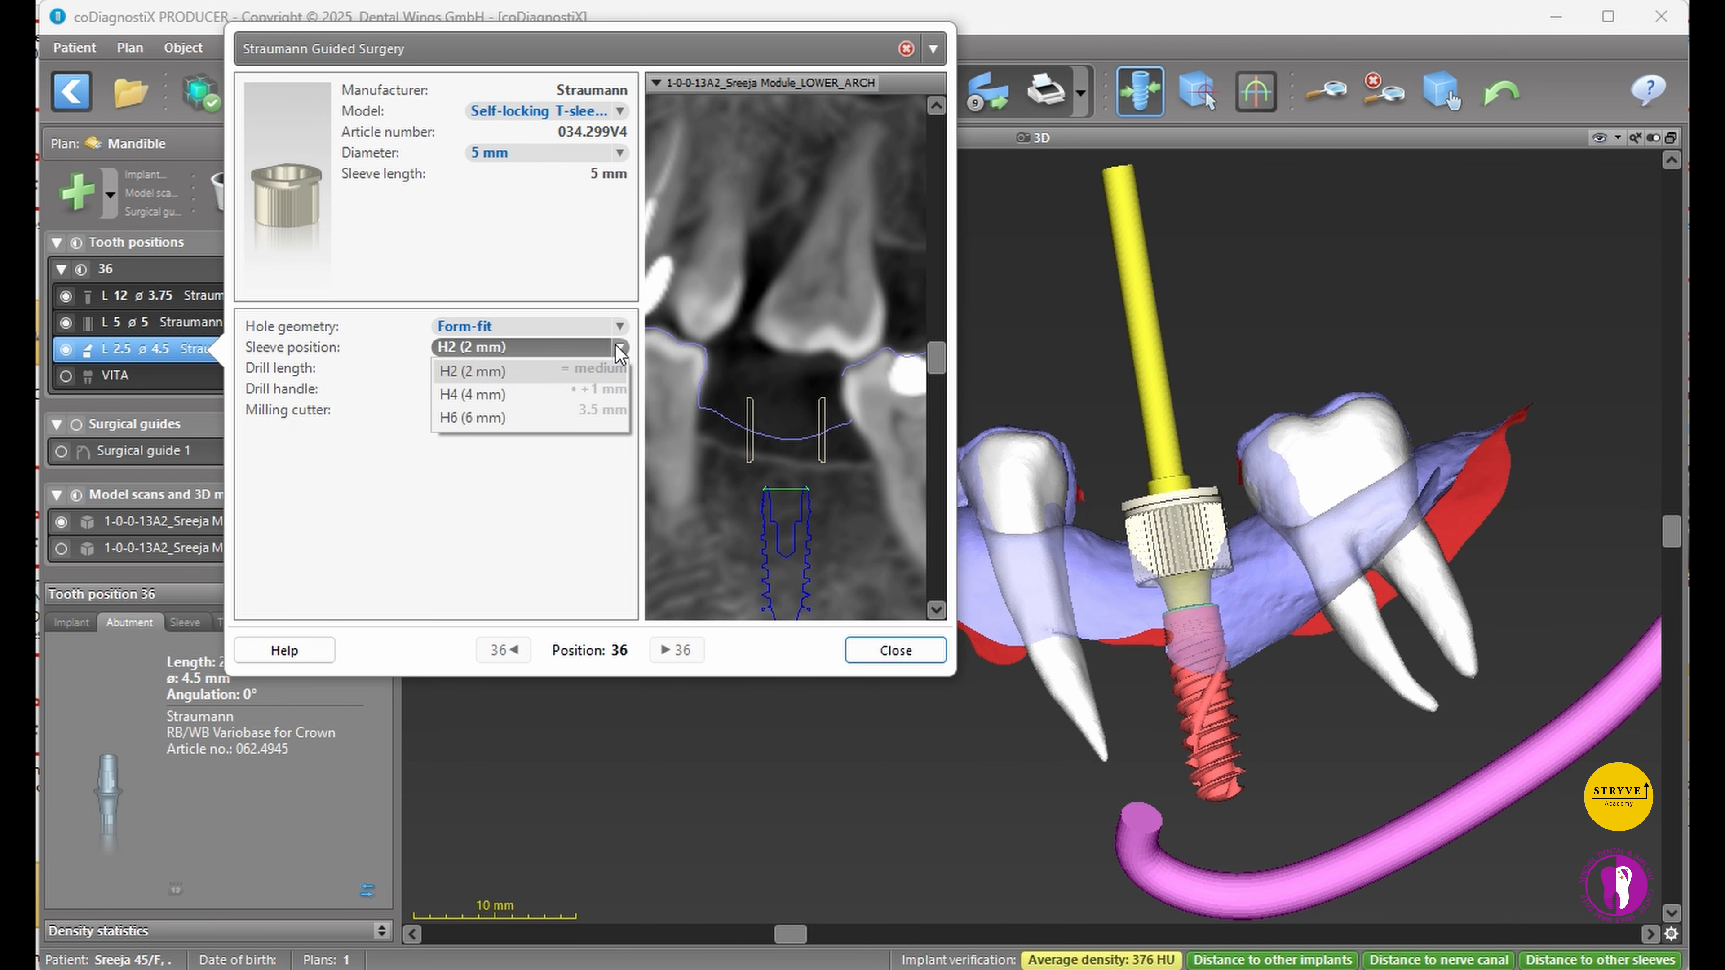
click(536, 397)
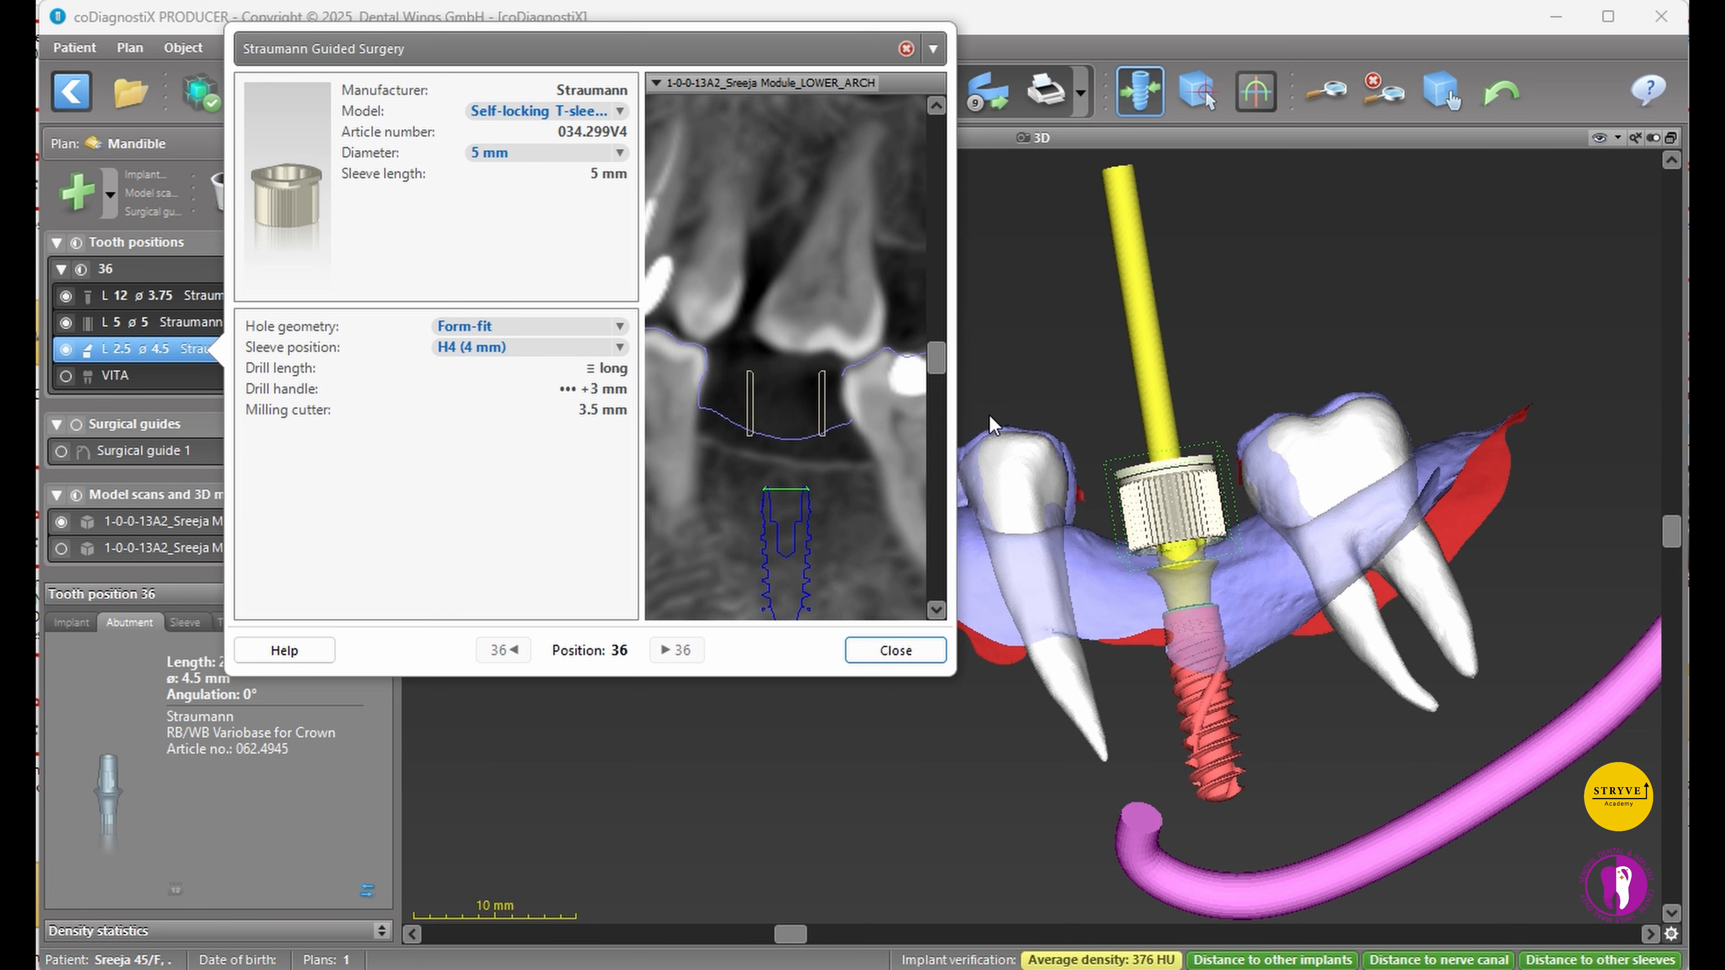
drag(926, 362, 973, 426)
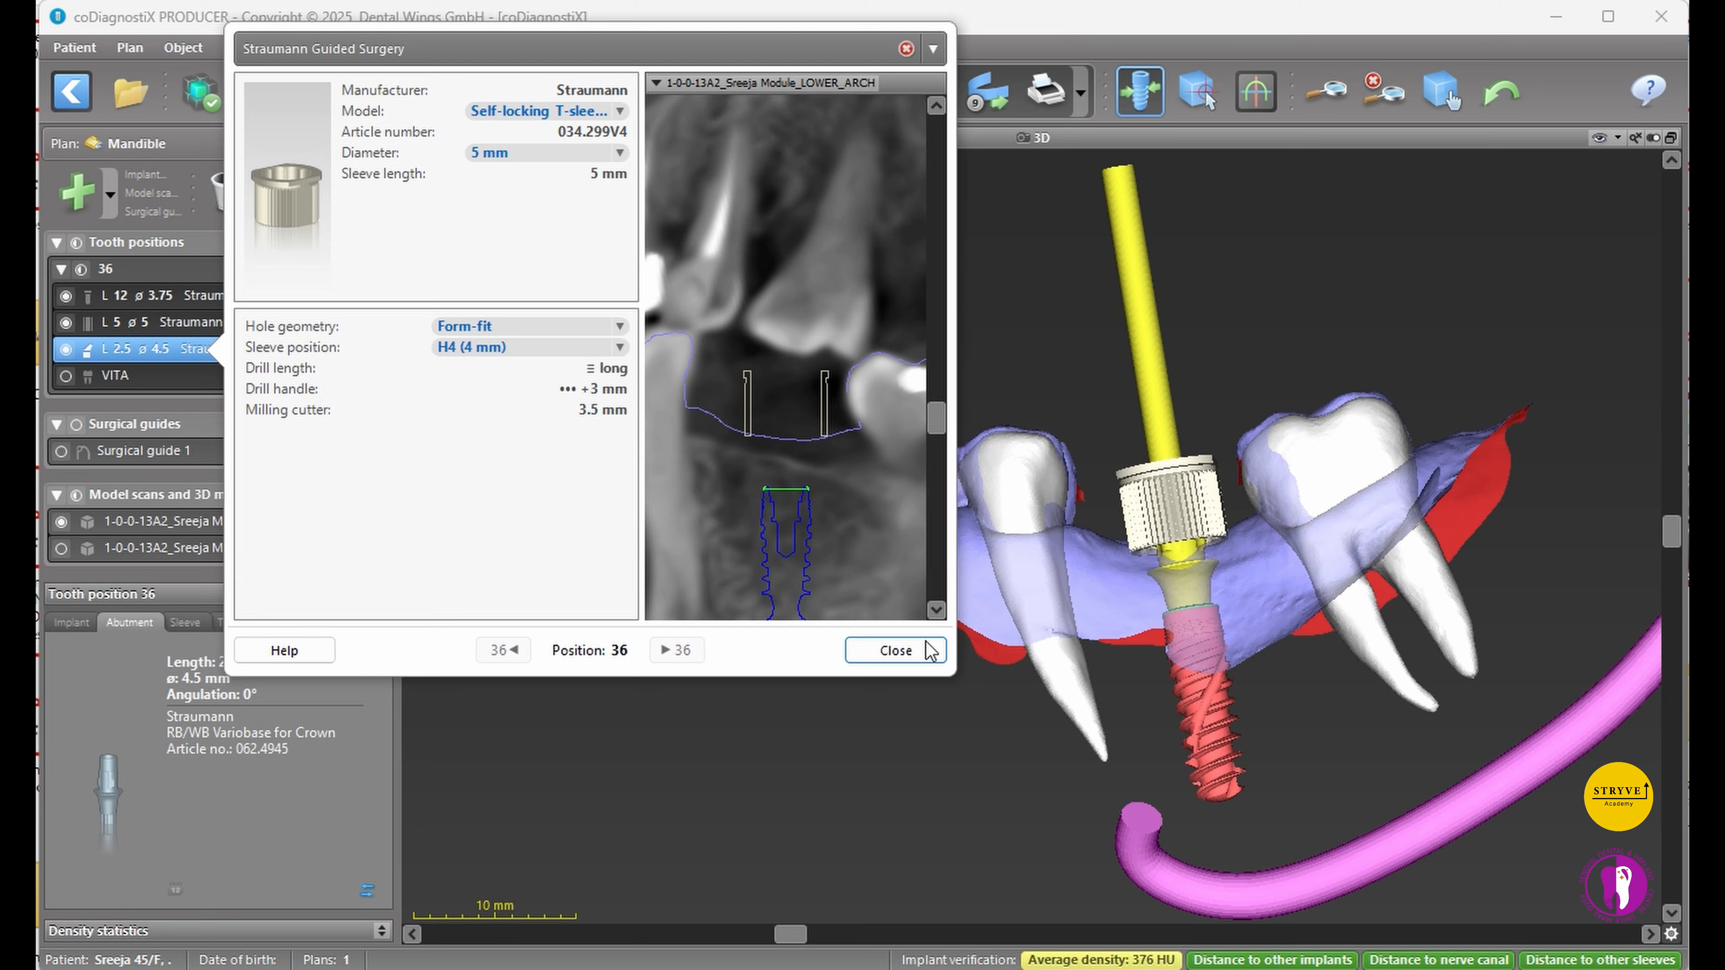
click(895, 650)
- Open the surgical protocol's print preview, review the VeloDrill drilling sequence for position 36, and close it
click(1080, 93)
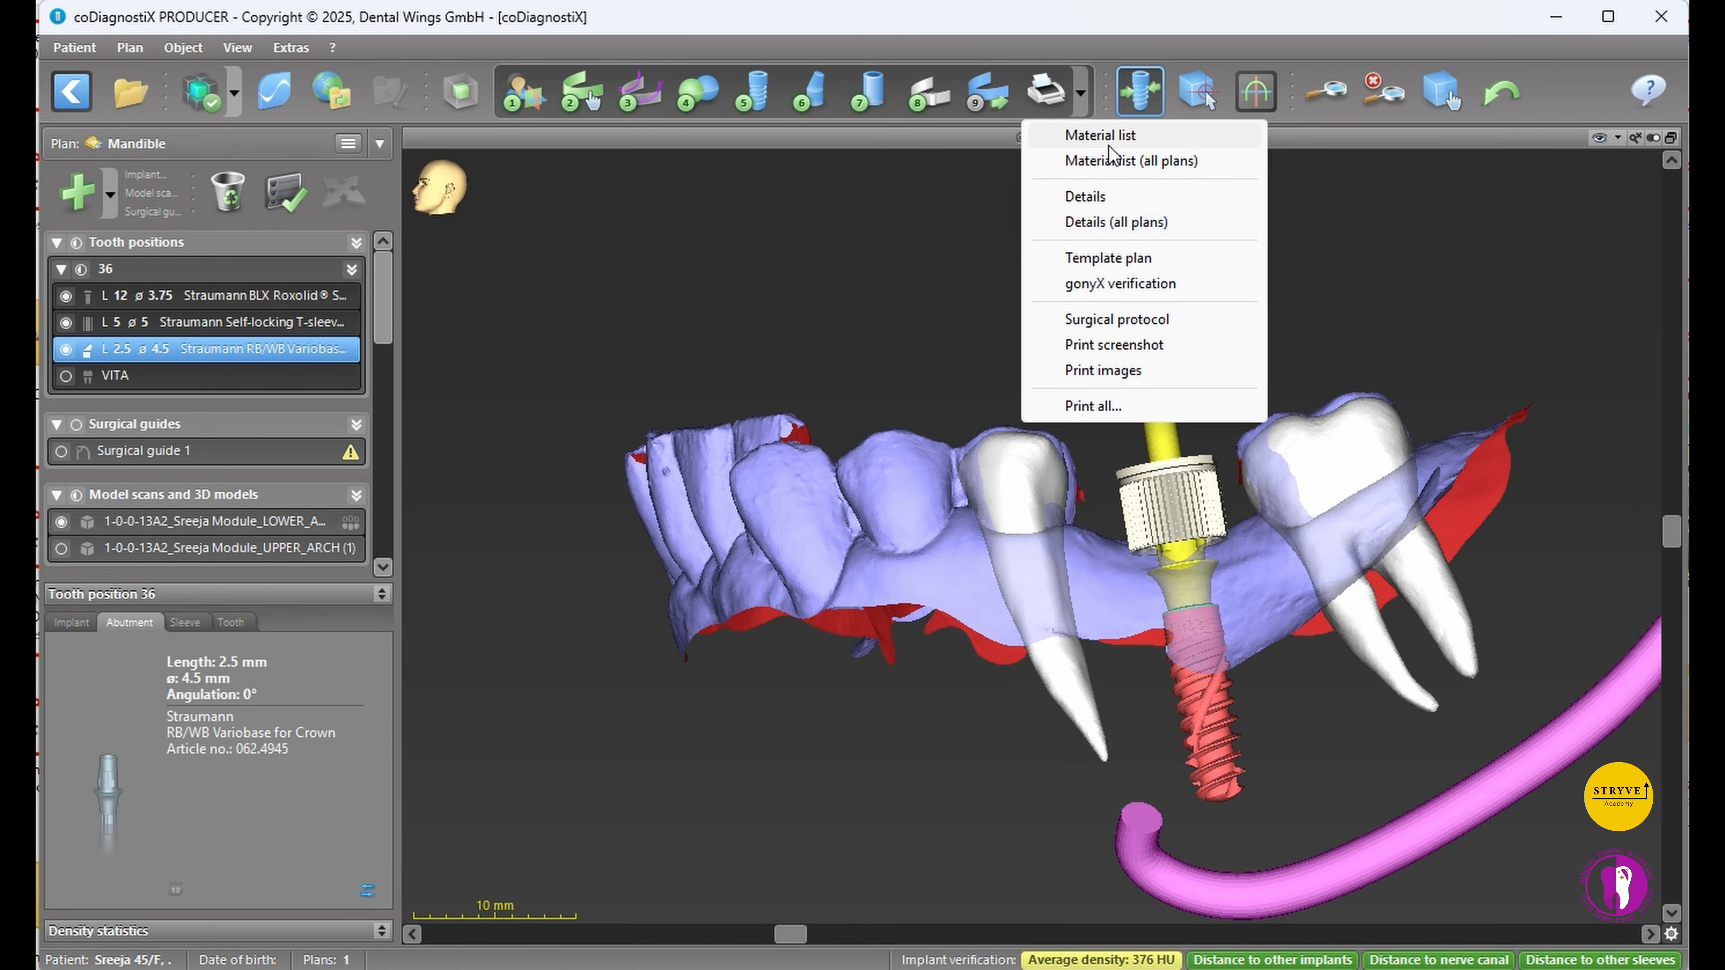
click(1138, 321)
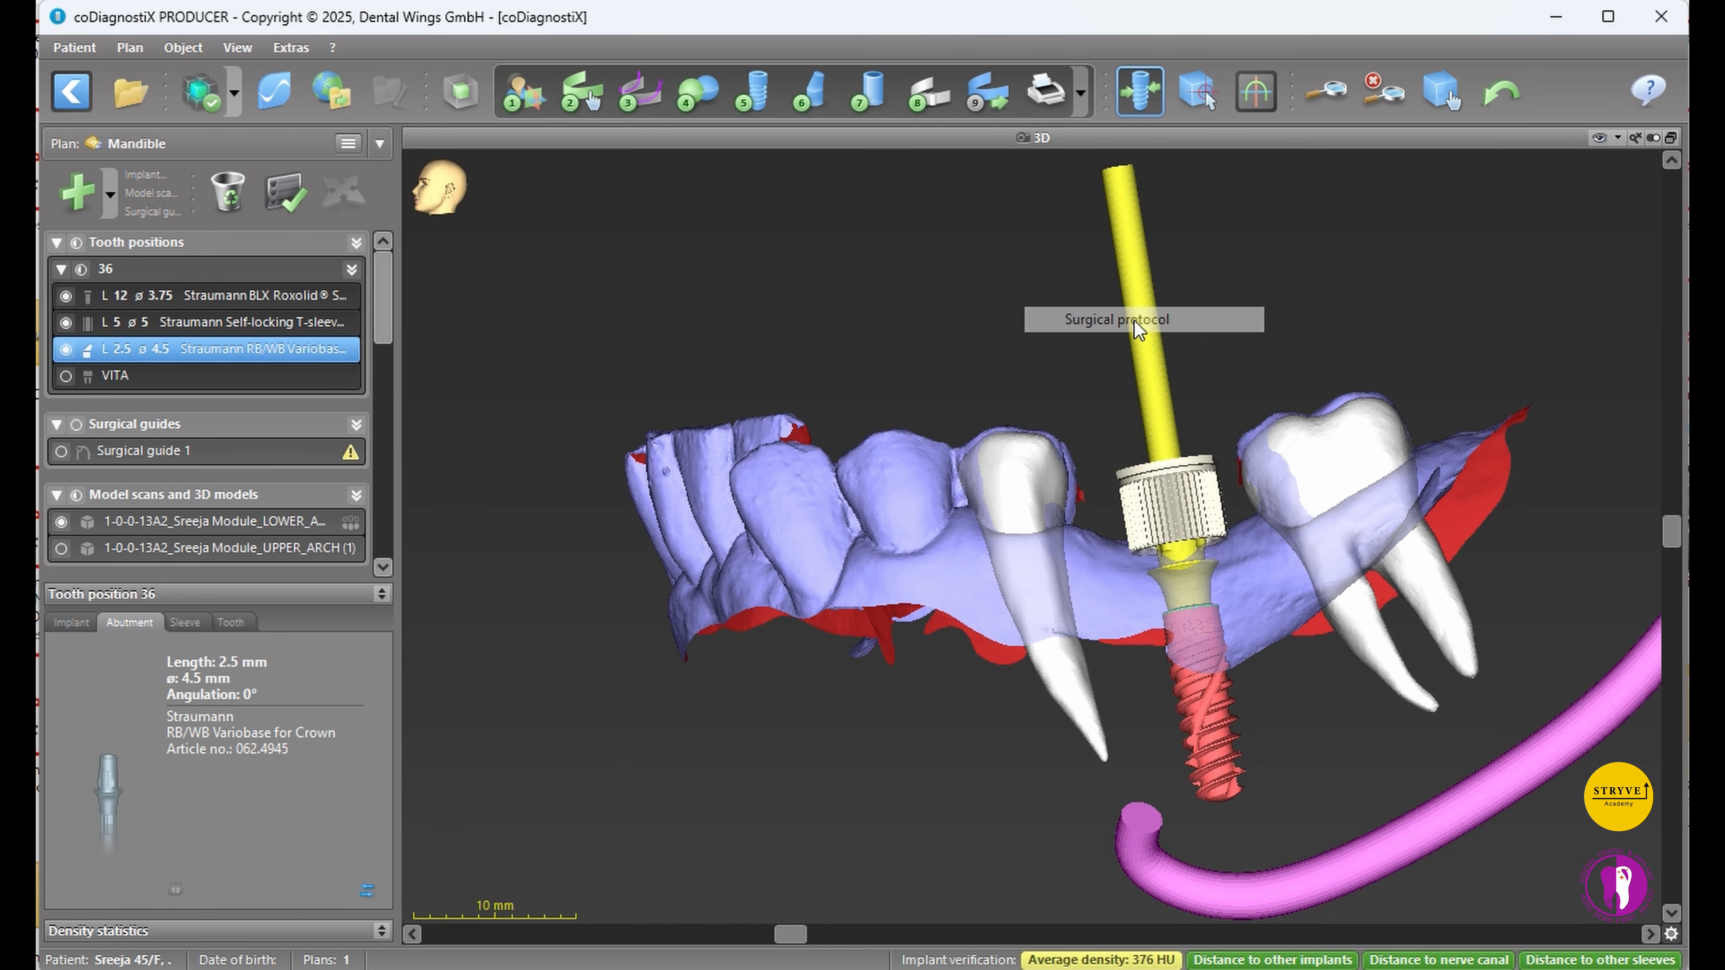
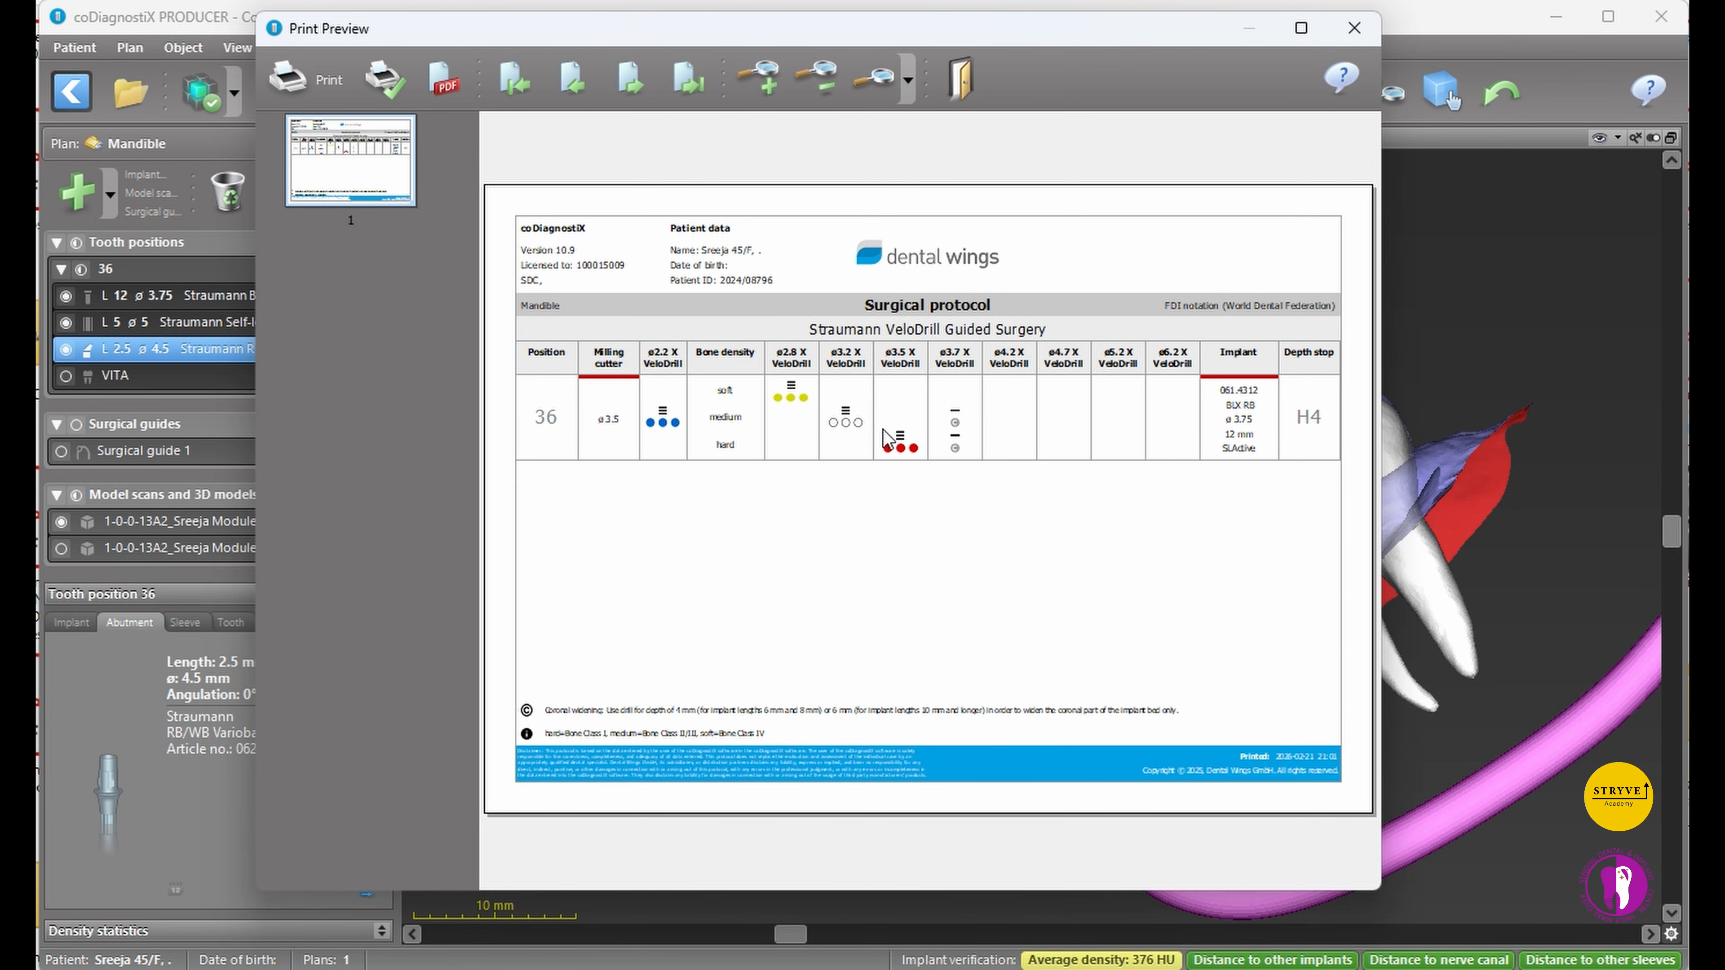
click(960, 80)
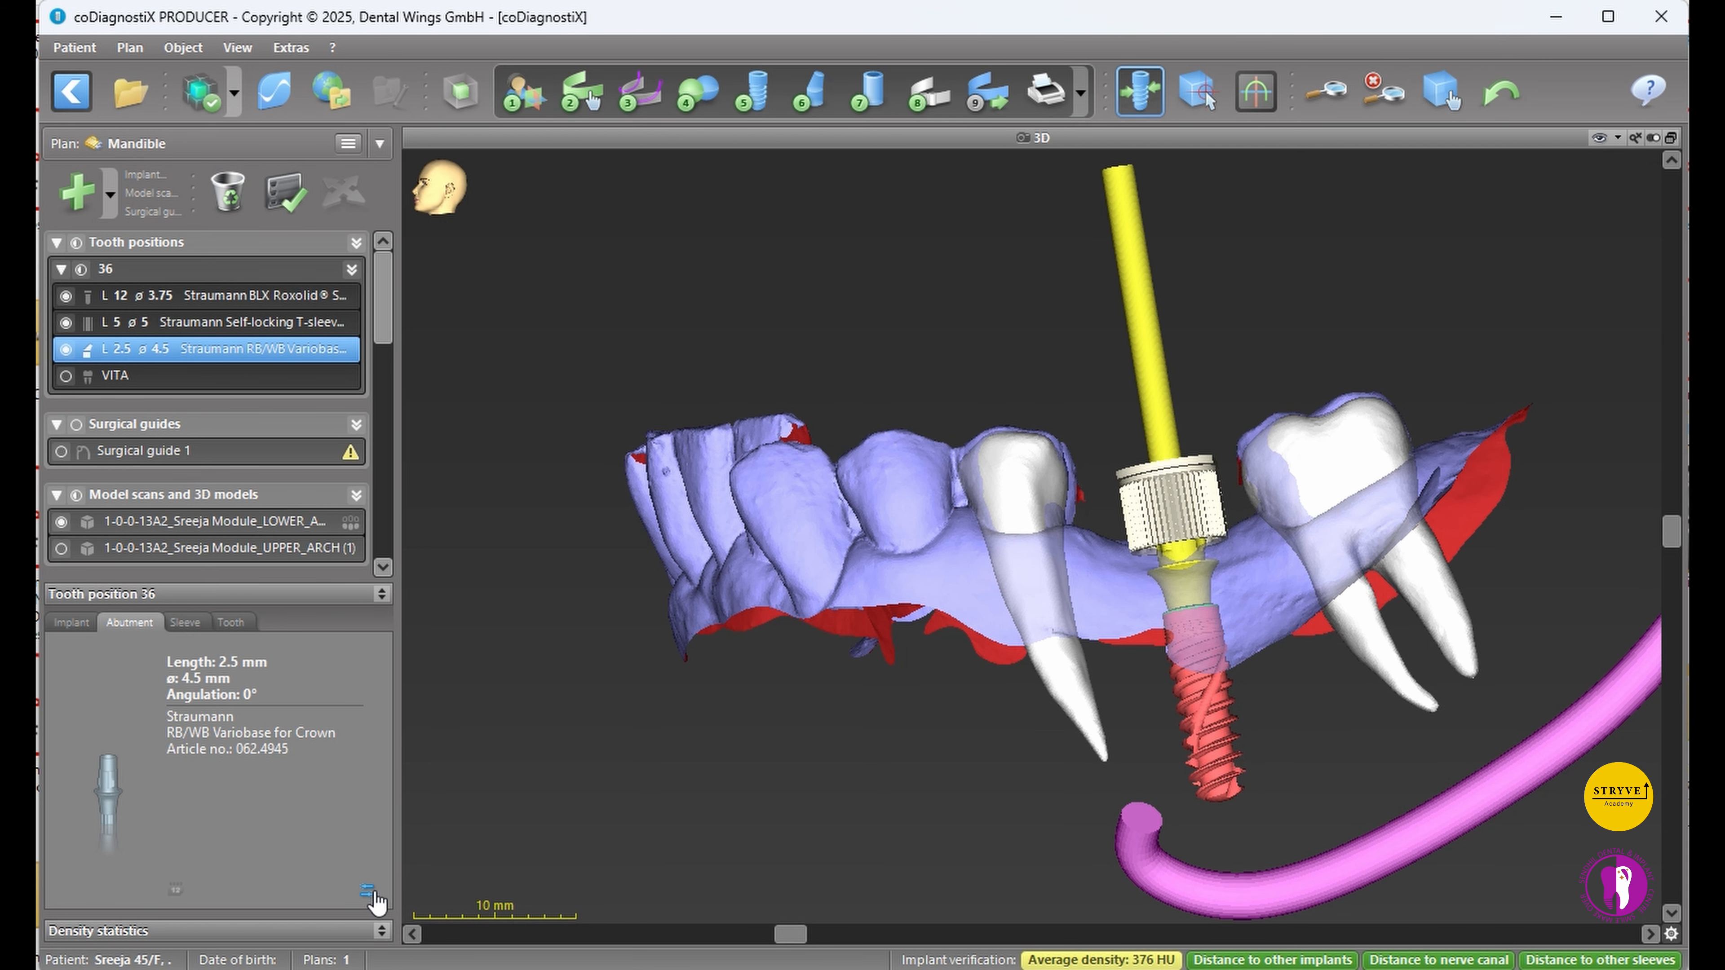
- Set the sleeve position of the tooth 36 self-locking T-sleeve to H6 (6 mm)
click(1171, 510)
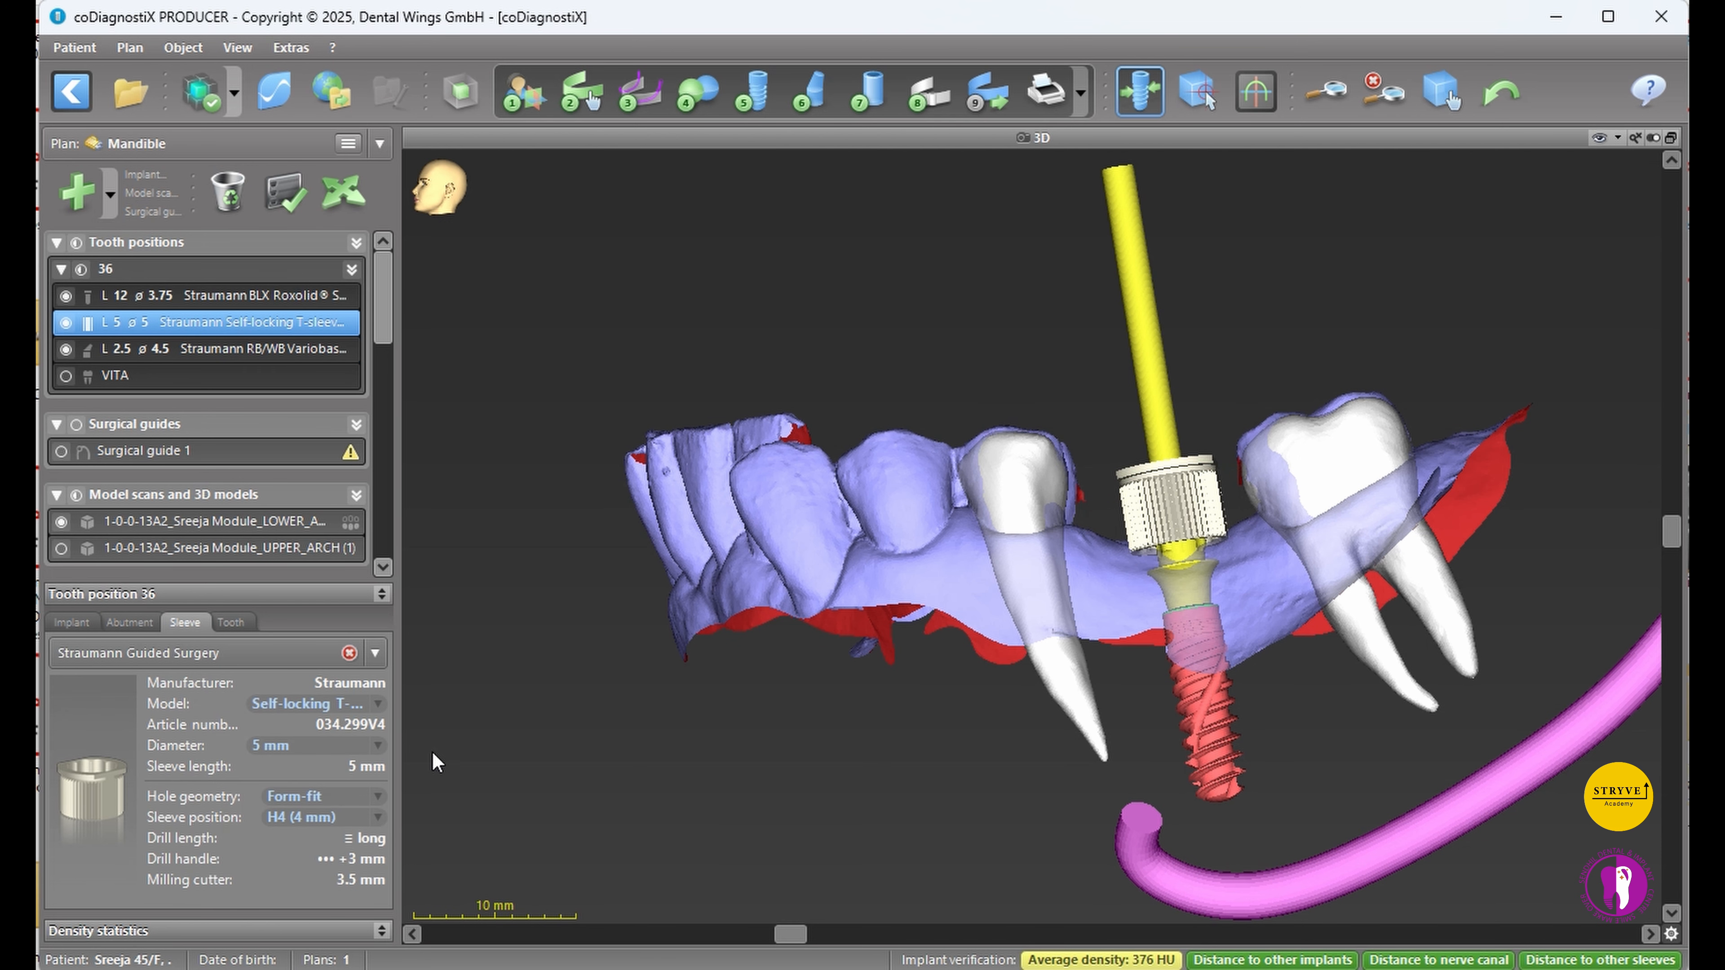
click(375, 817)
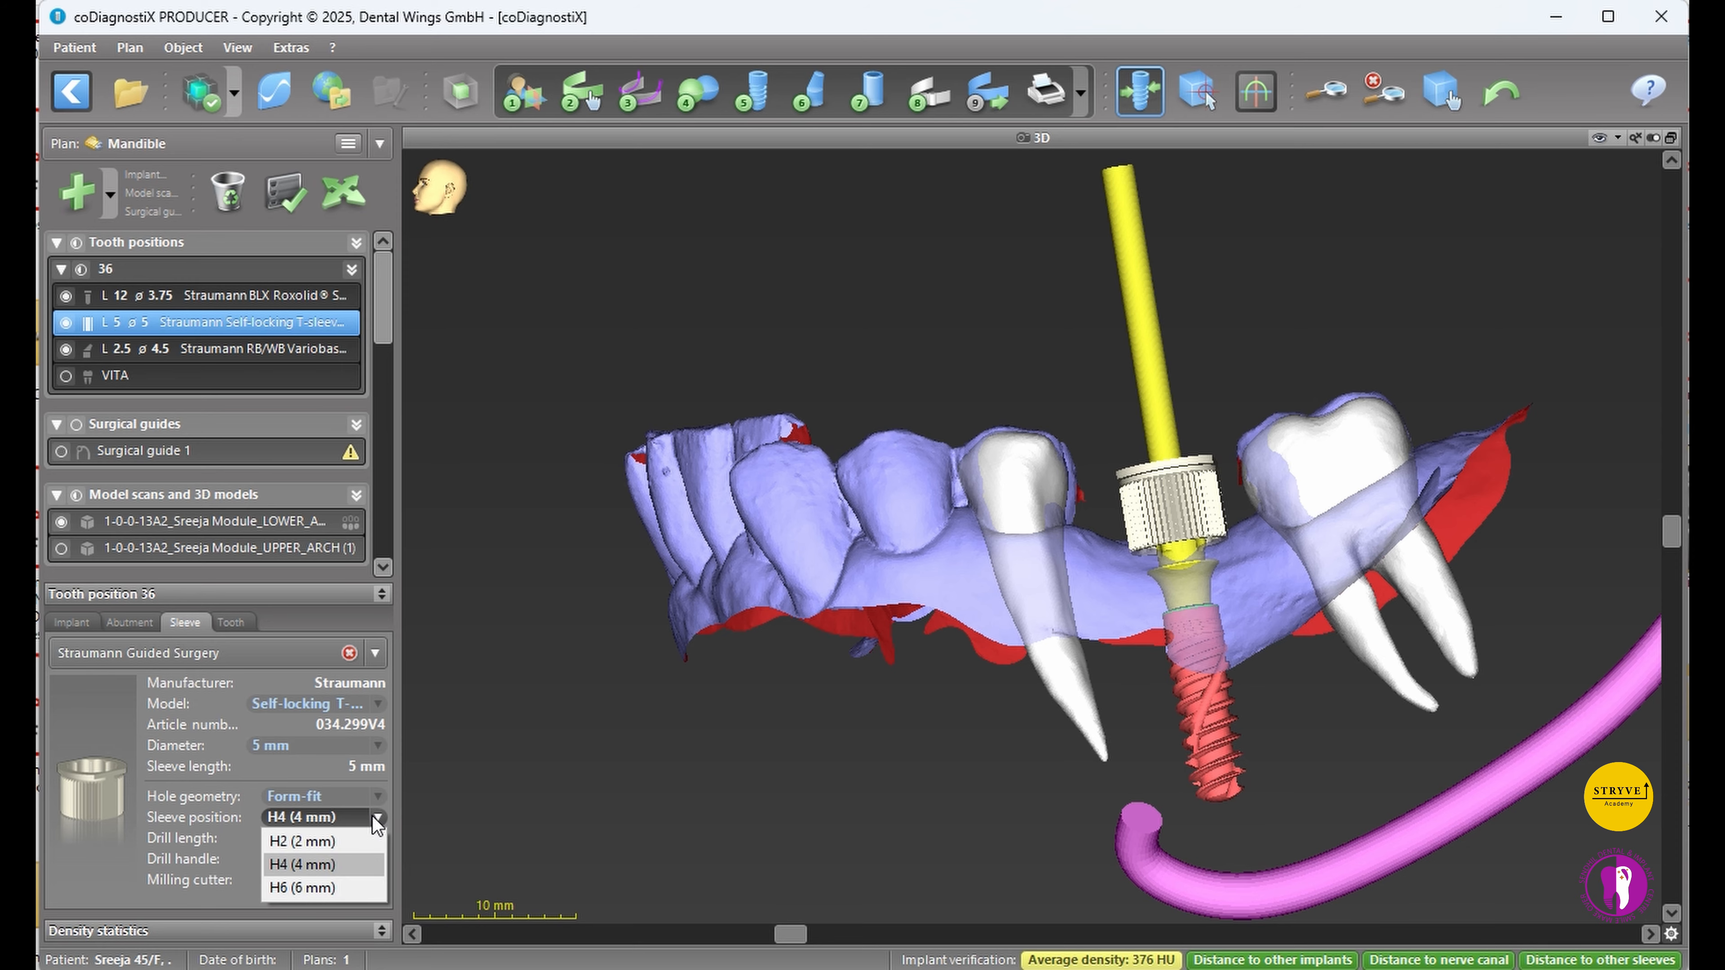
click(363, 887)
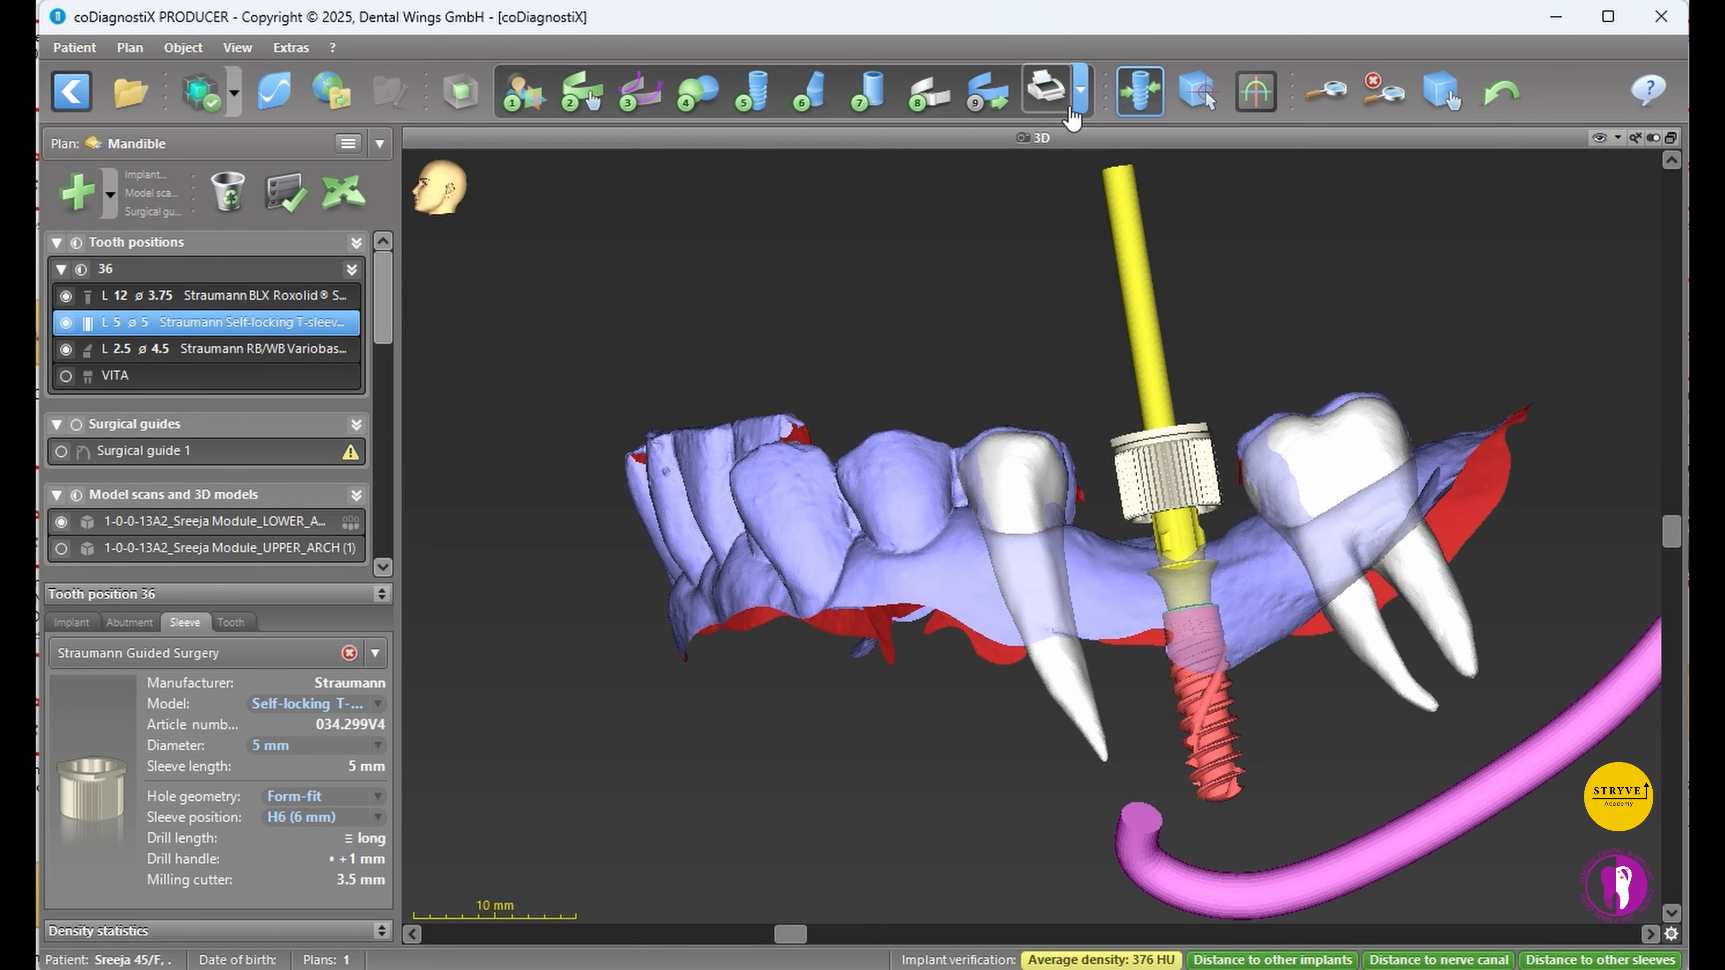
- Review the surgical protocol's print preview for the H6 sleeve position at tooth 36 and close it
click(1080, 92)
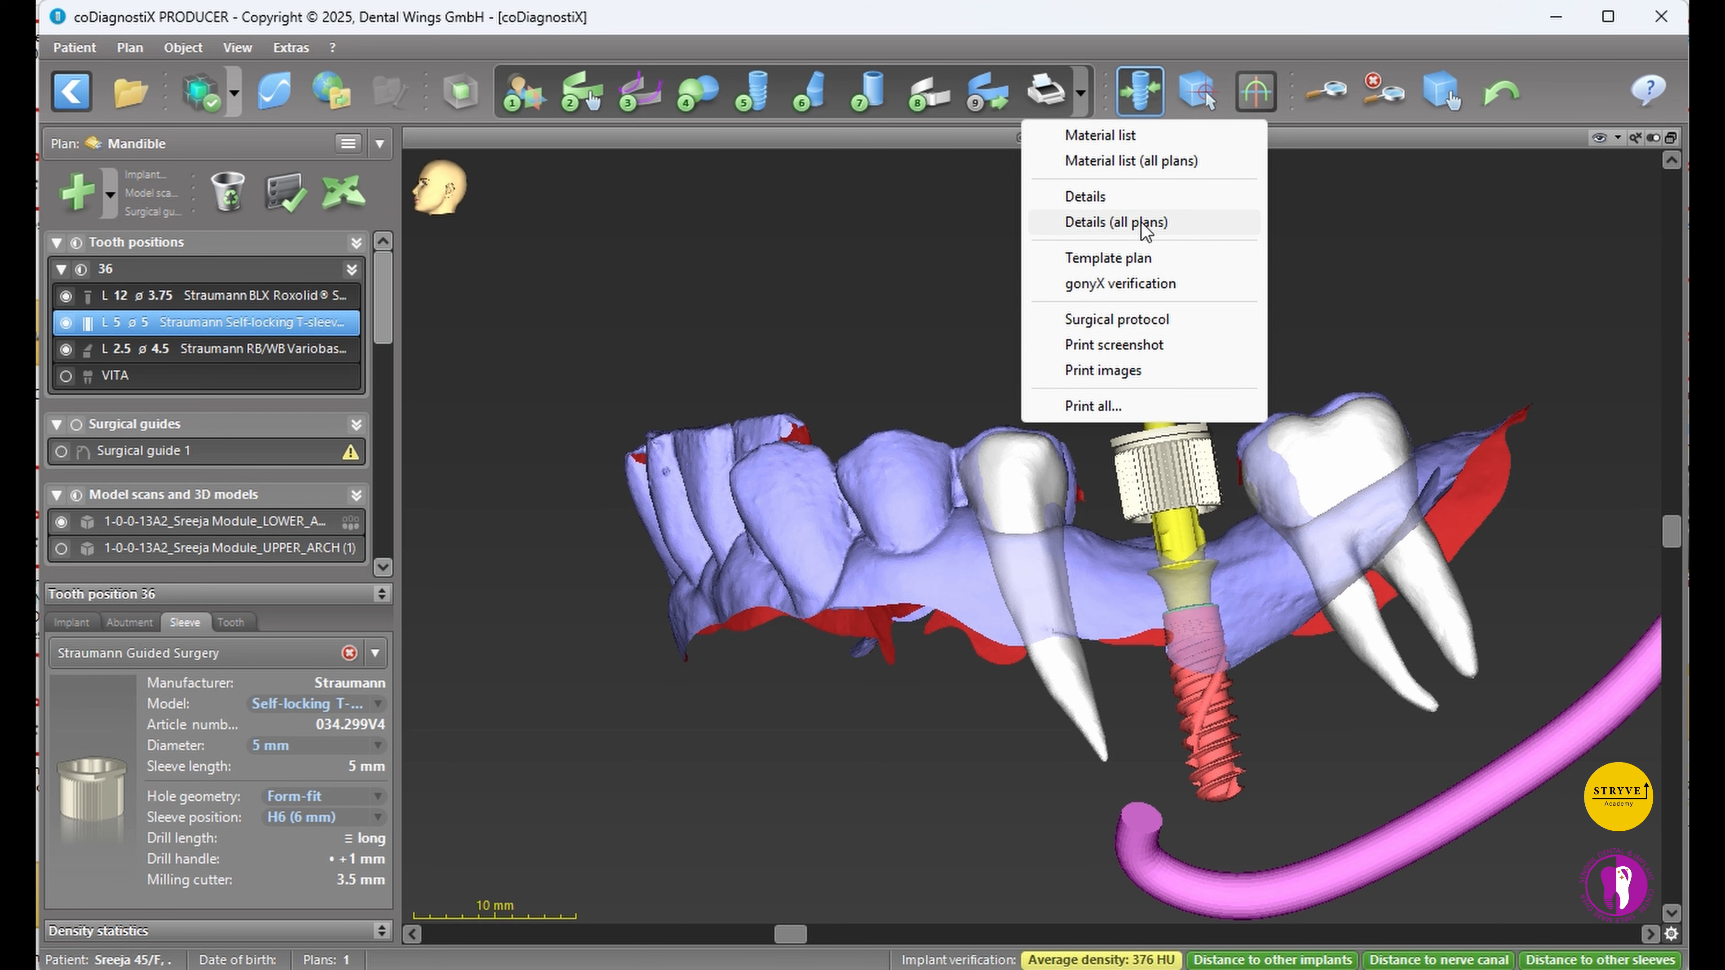
click(1117, 321)
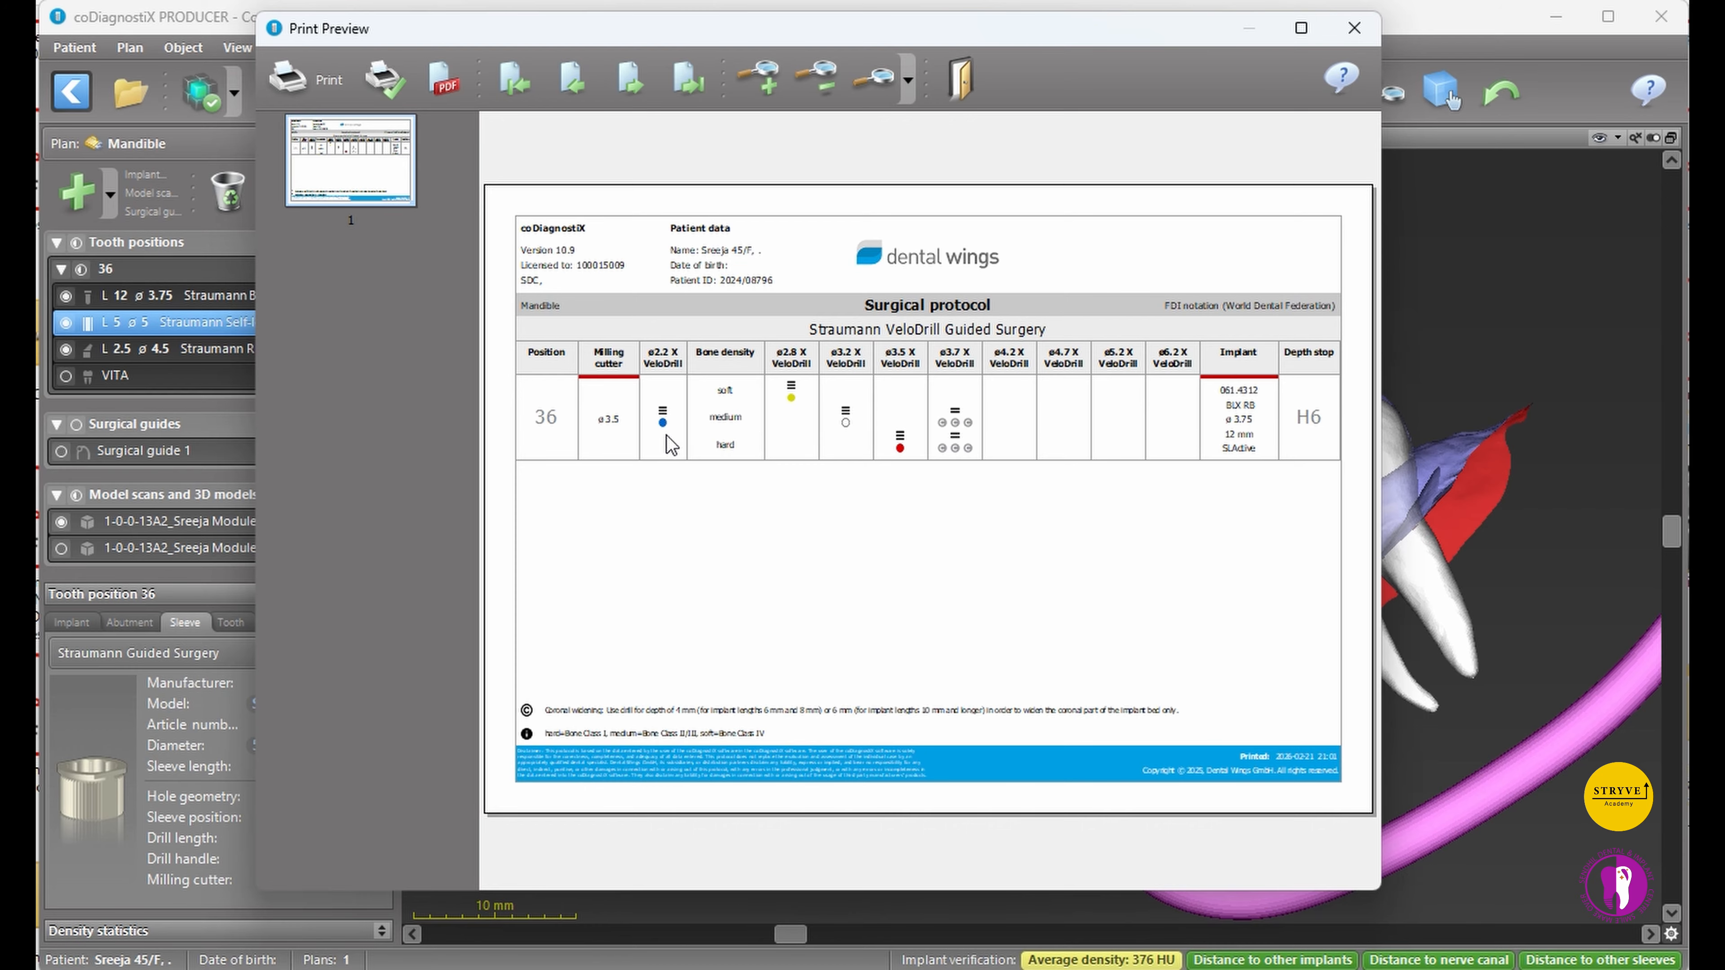
click(961, 79)
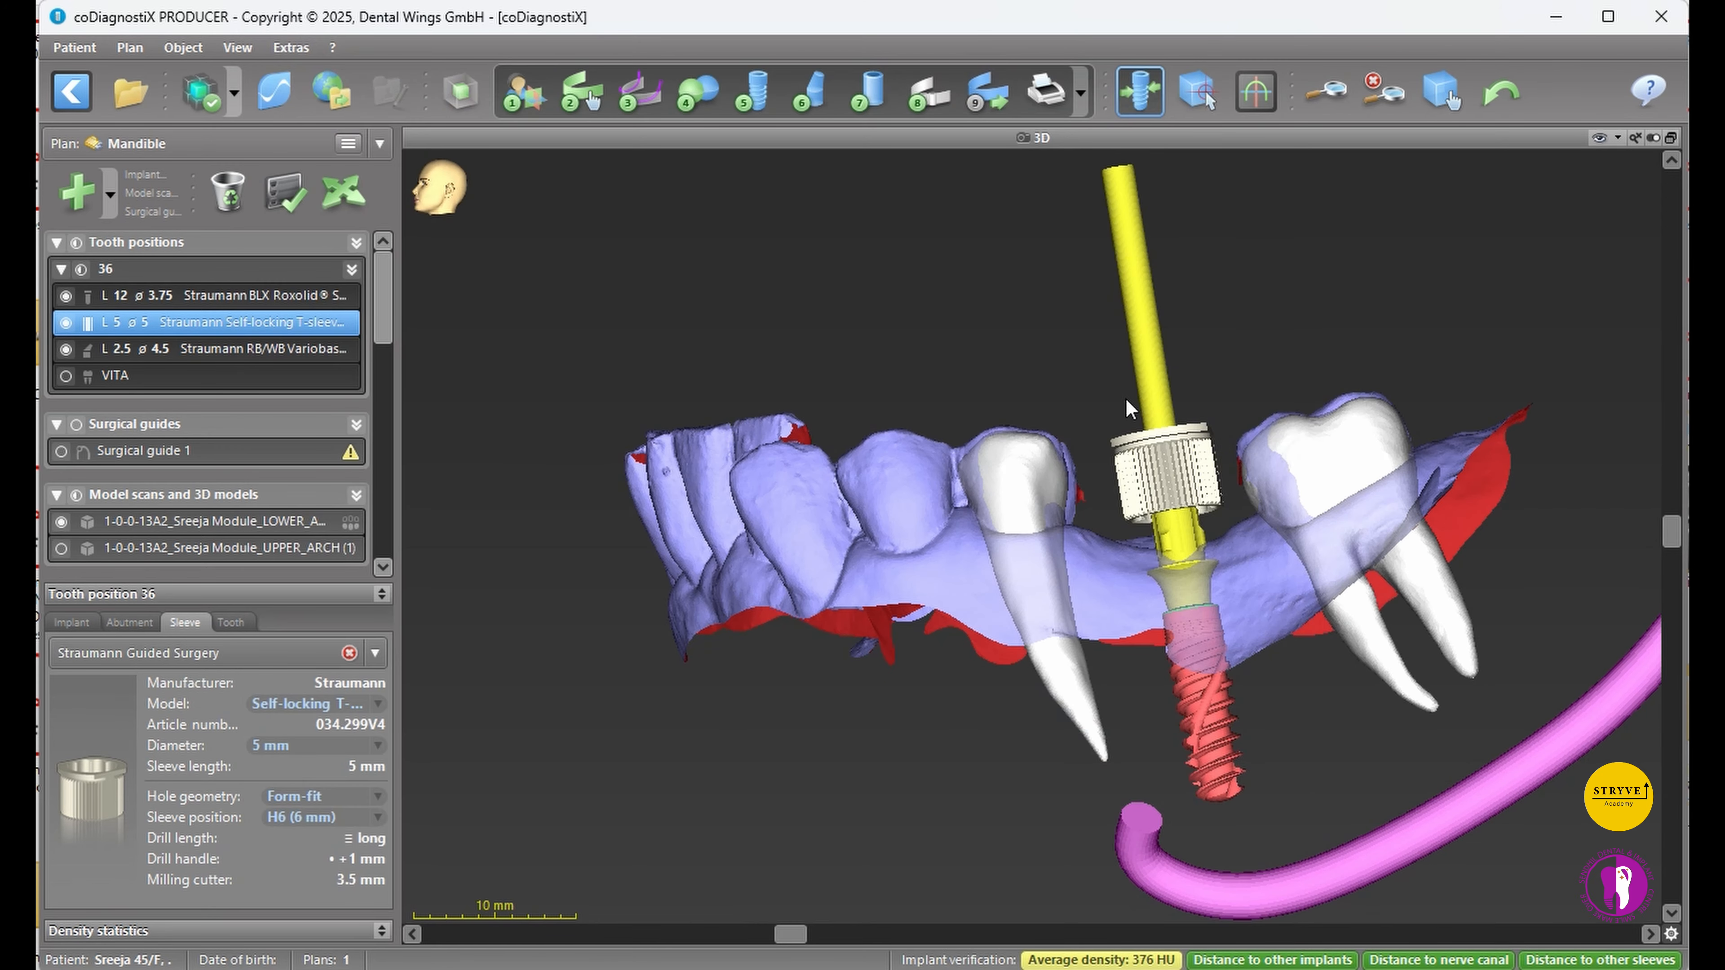
- Set the tooth 36 sleeve position to H2 (2 mm), review the resulting surgical protocol preview and close it
click(377, 817)
click(361, 842)
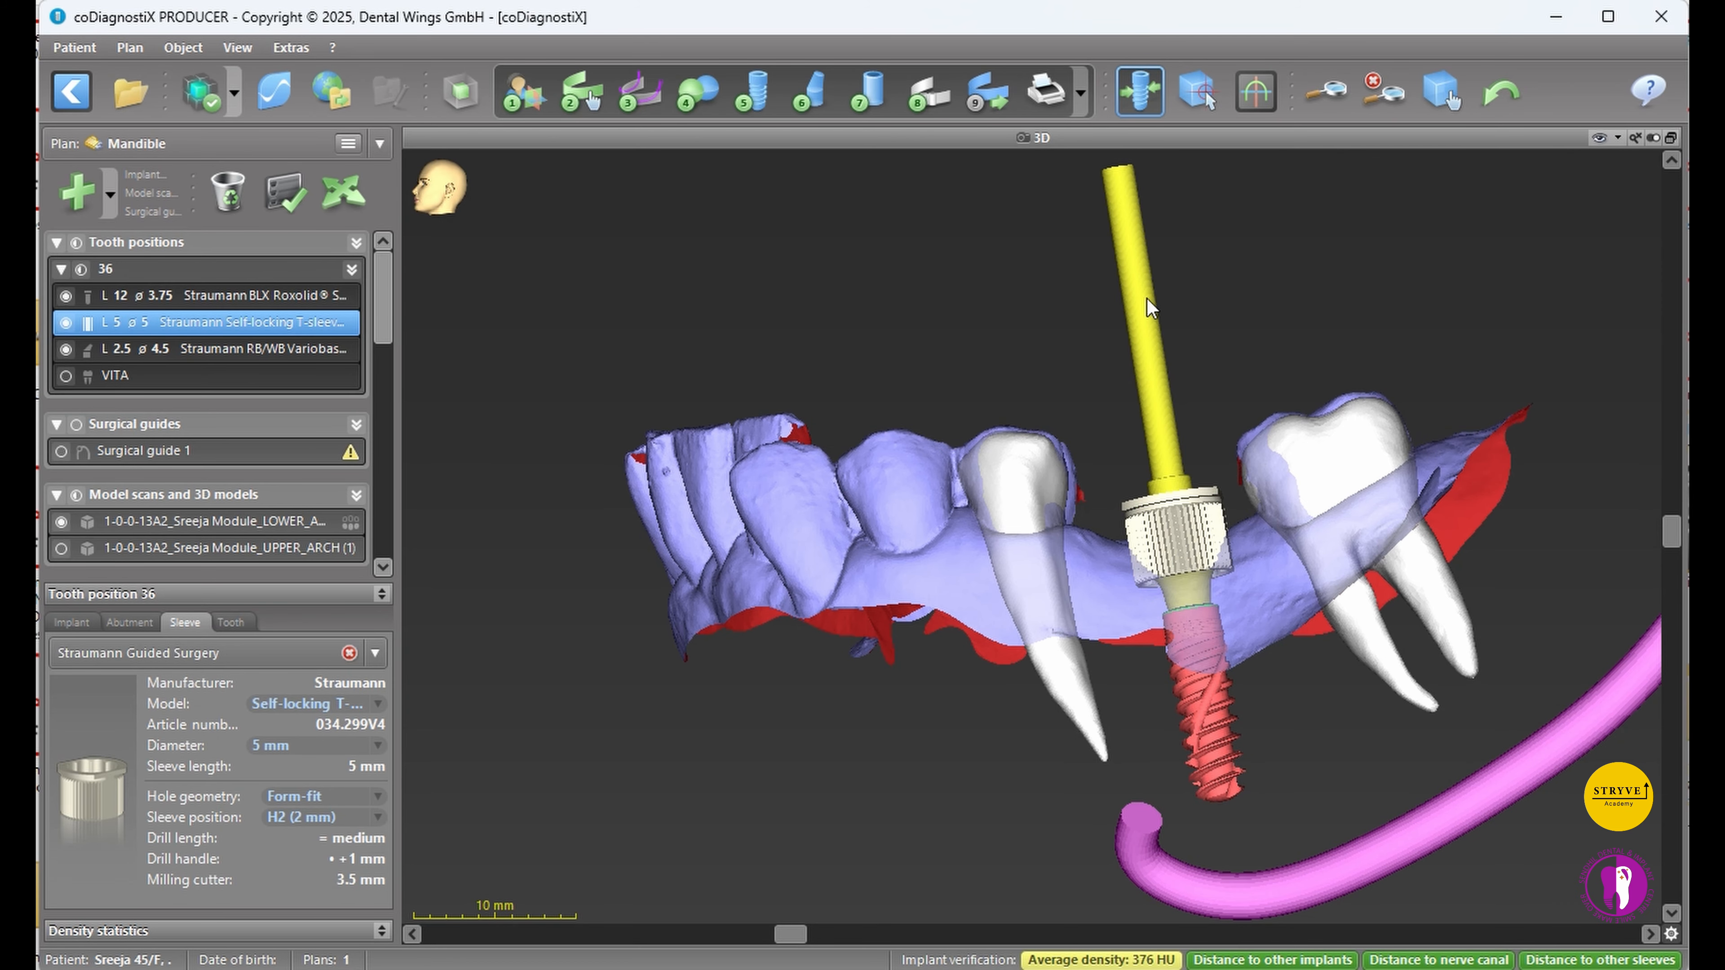
click(1081, 93)
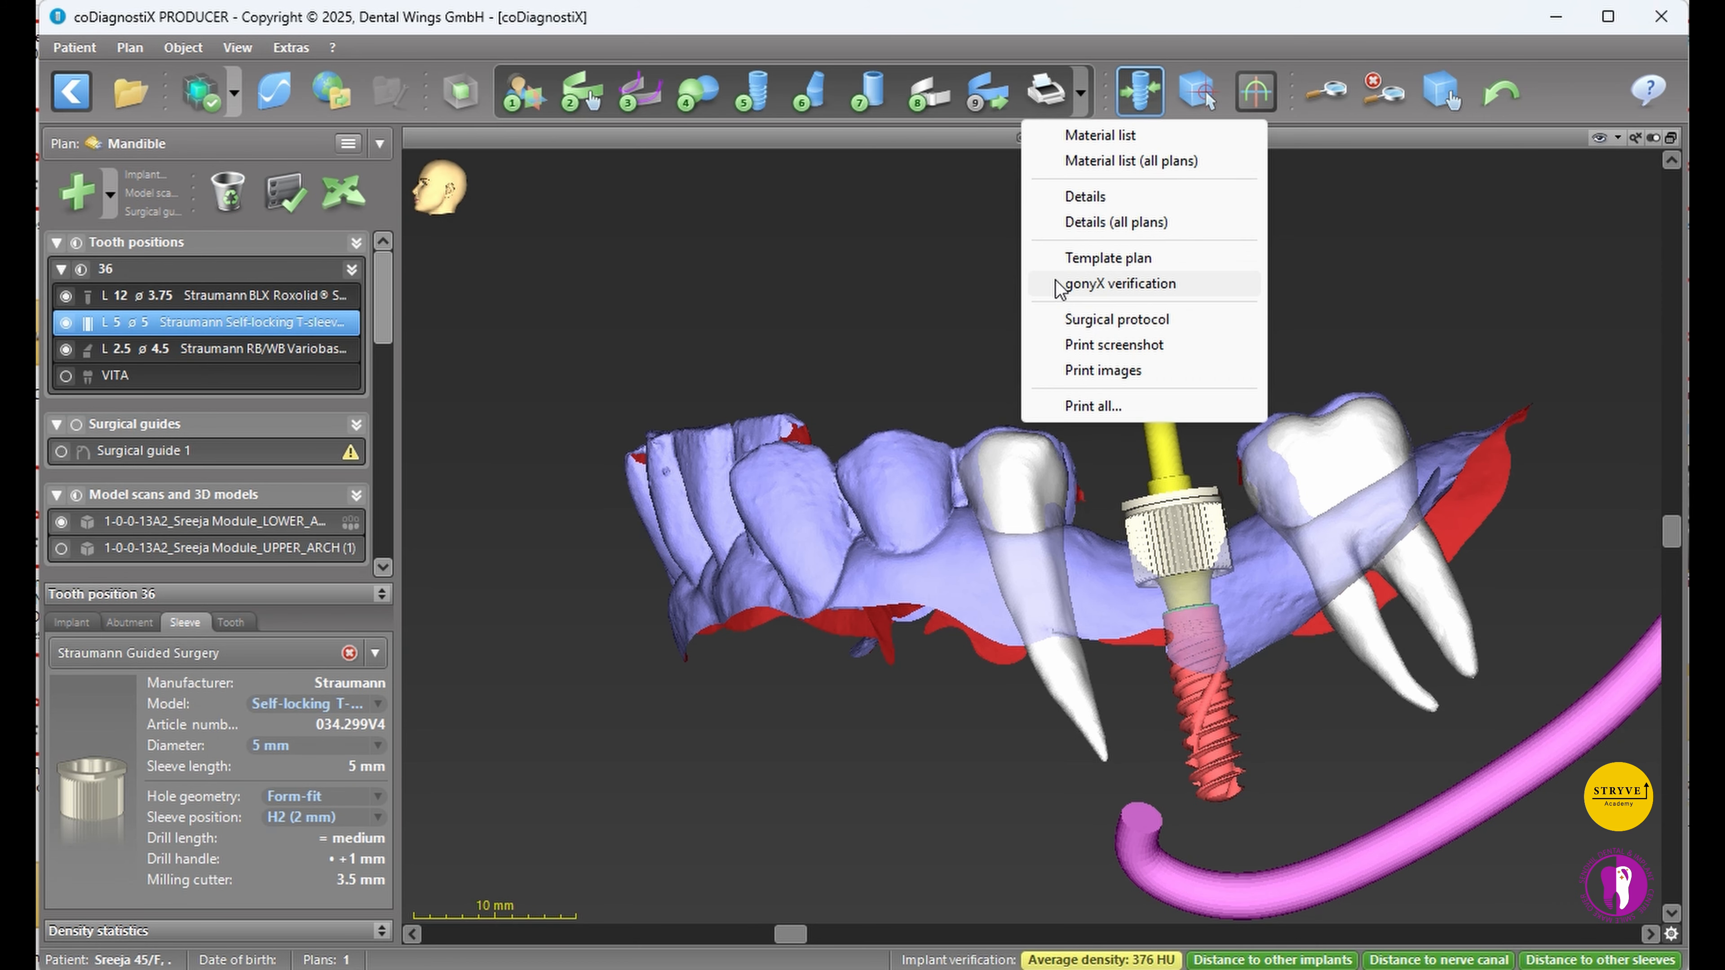
click(1083, 319)
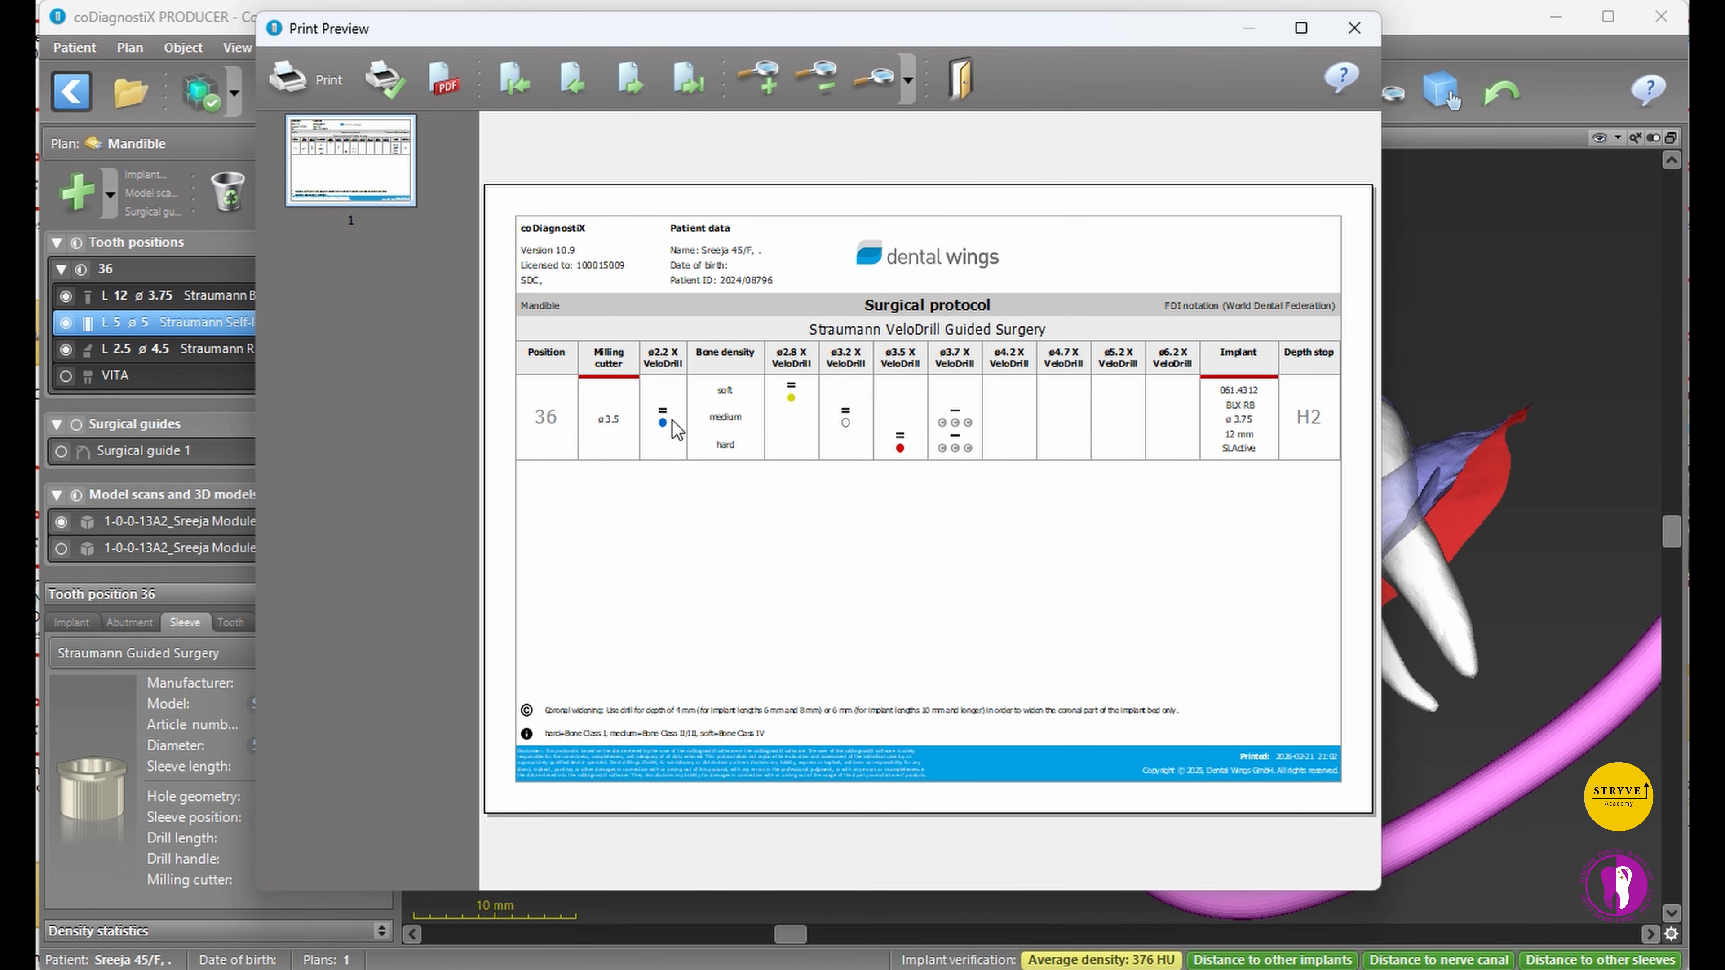
click(958, 80)
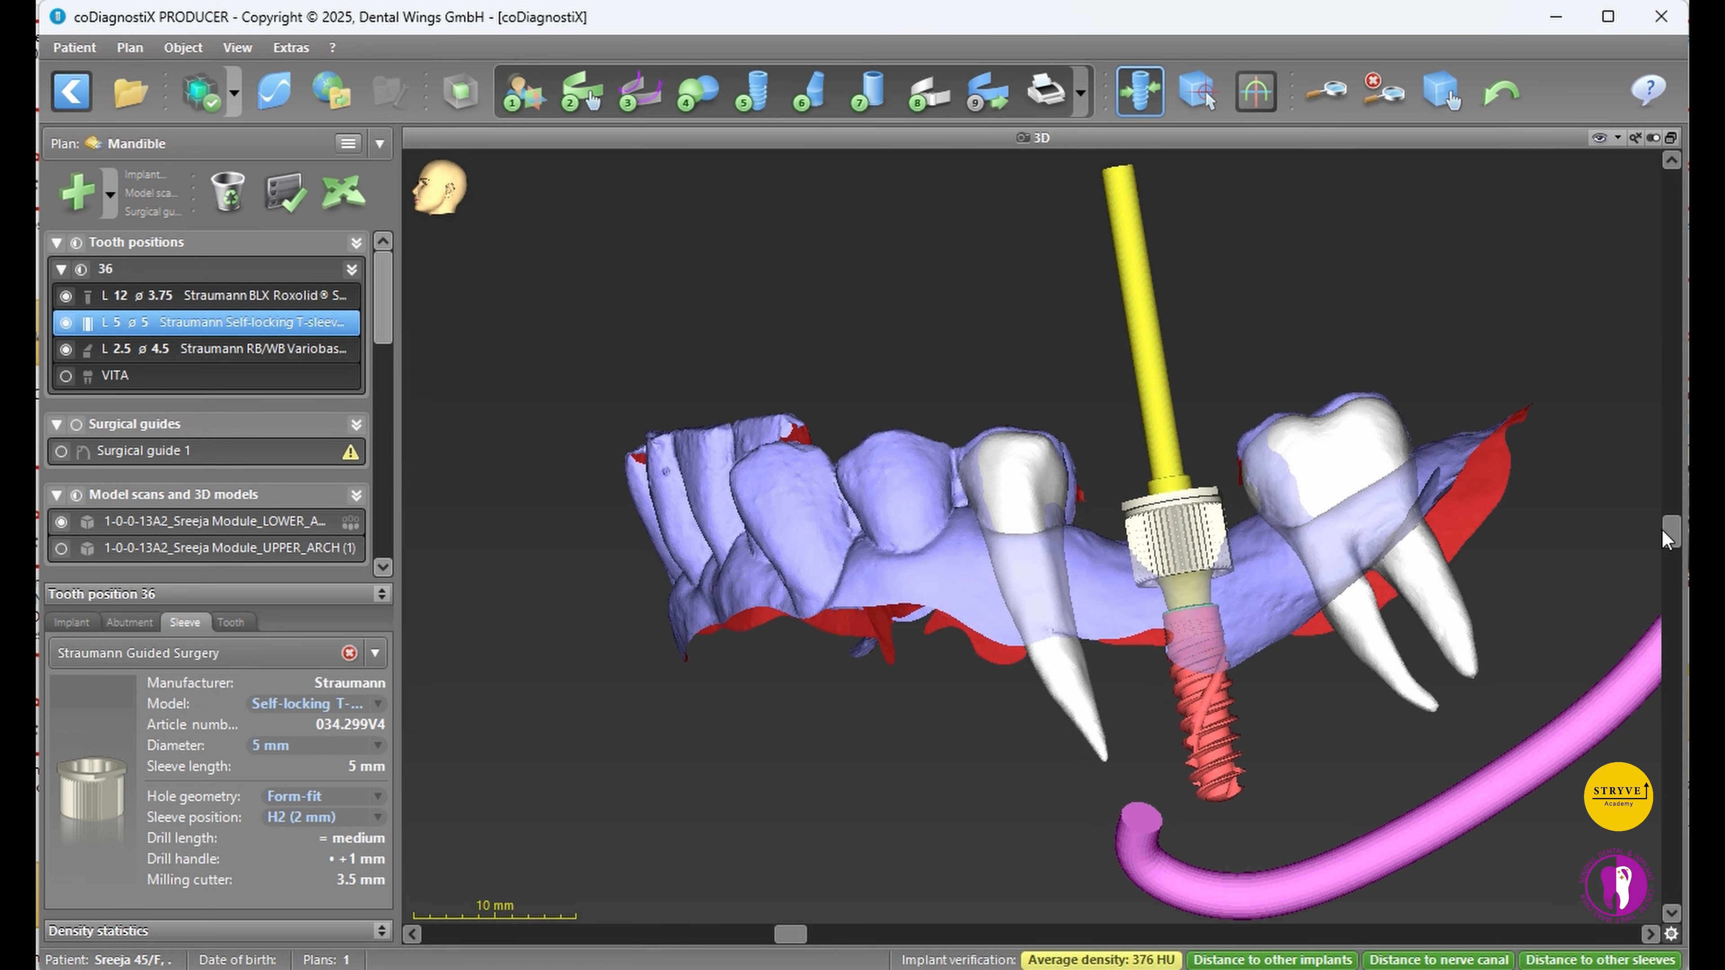
- Inspect the sleeve's clearance to the lower arch in the tilted 3D view and the enlarged cross-sectional view
drag(1670, 537, 1672, 586)
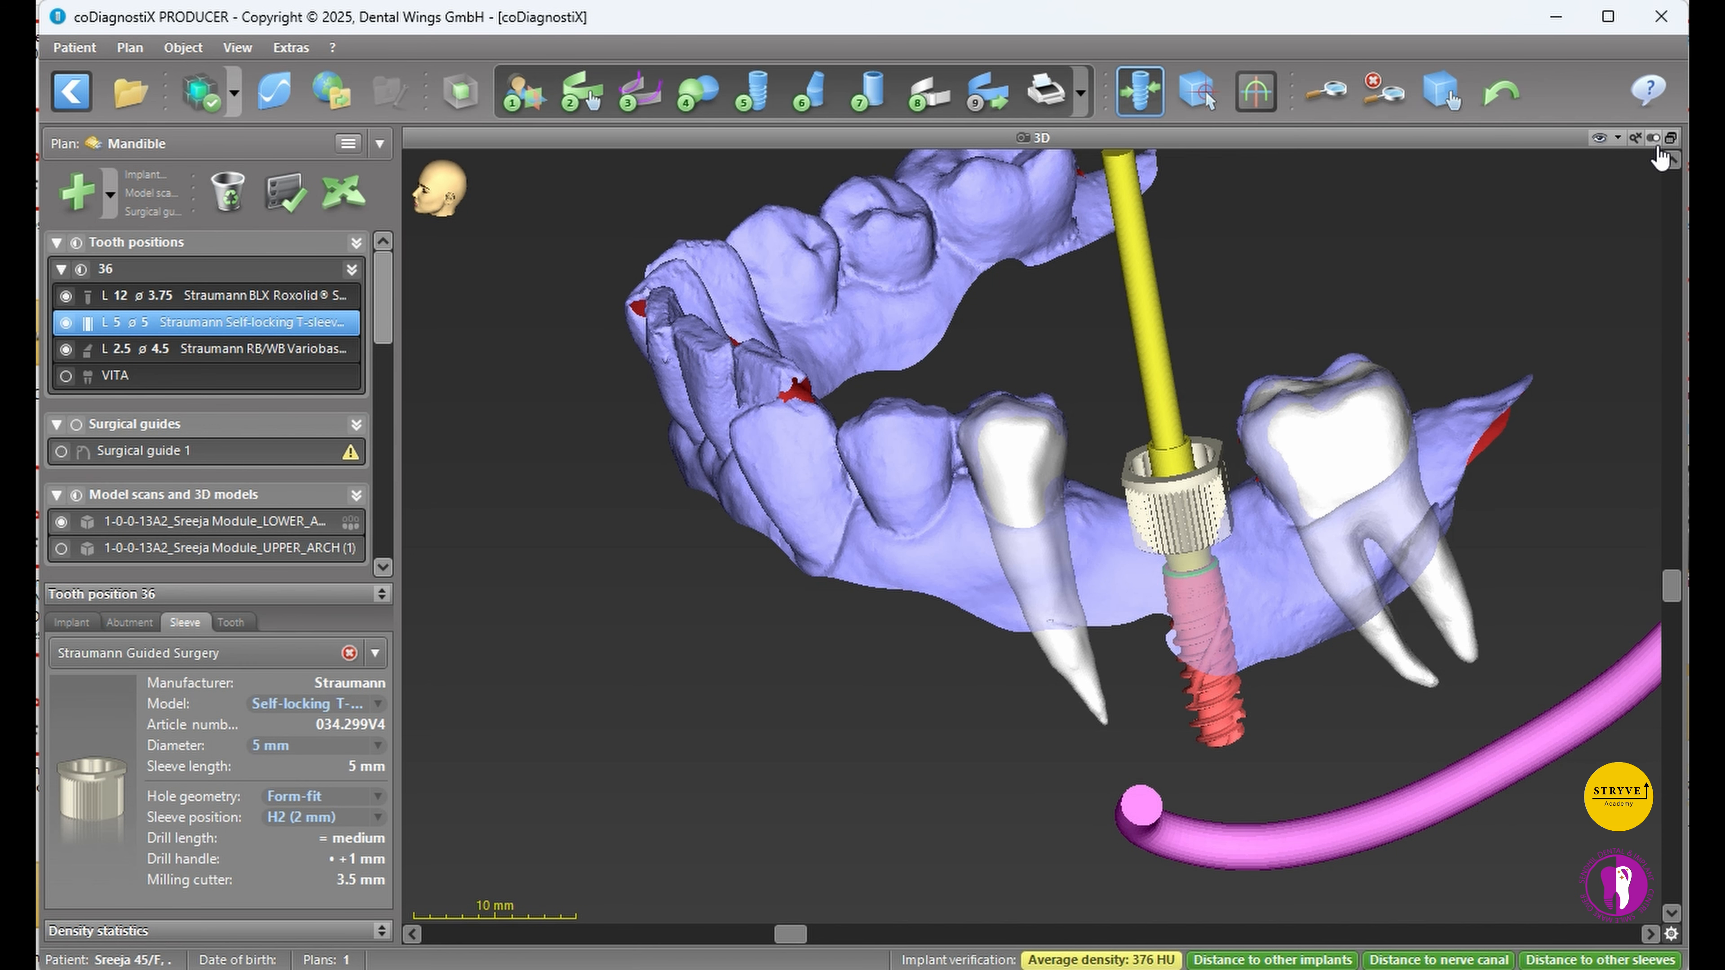
click(1672, 138)
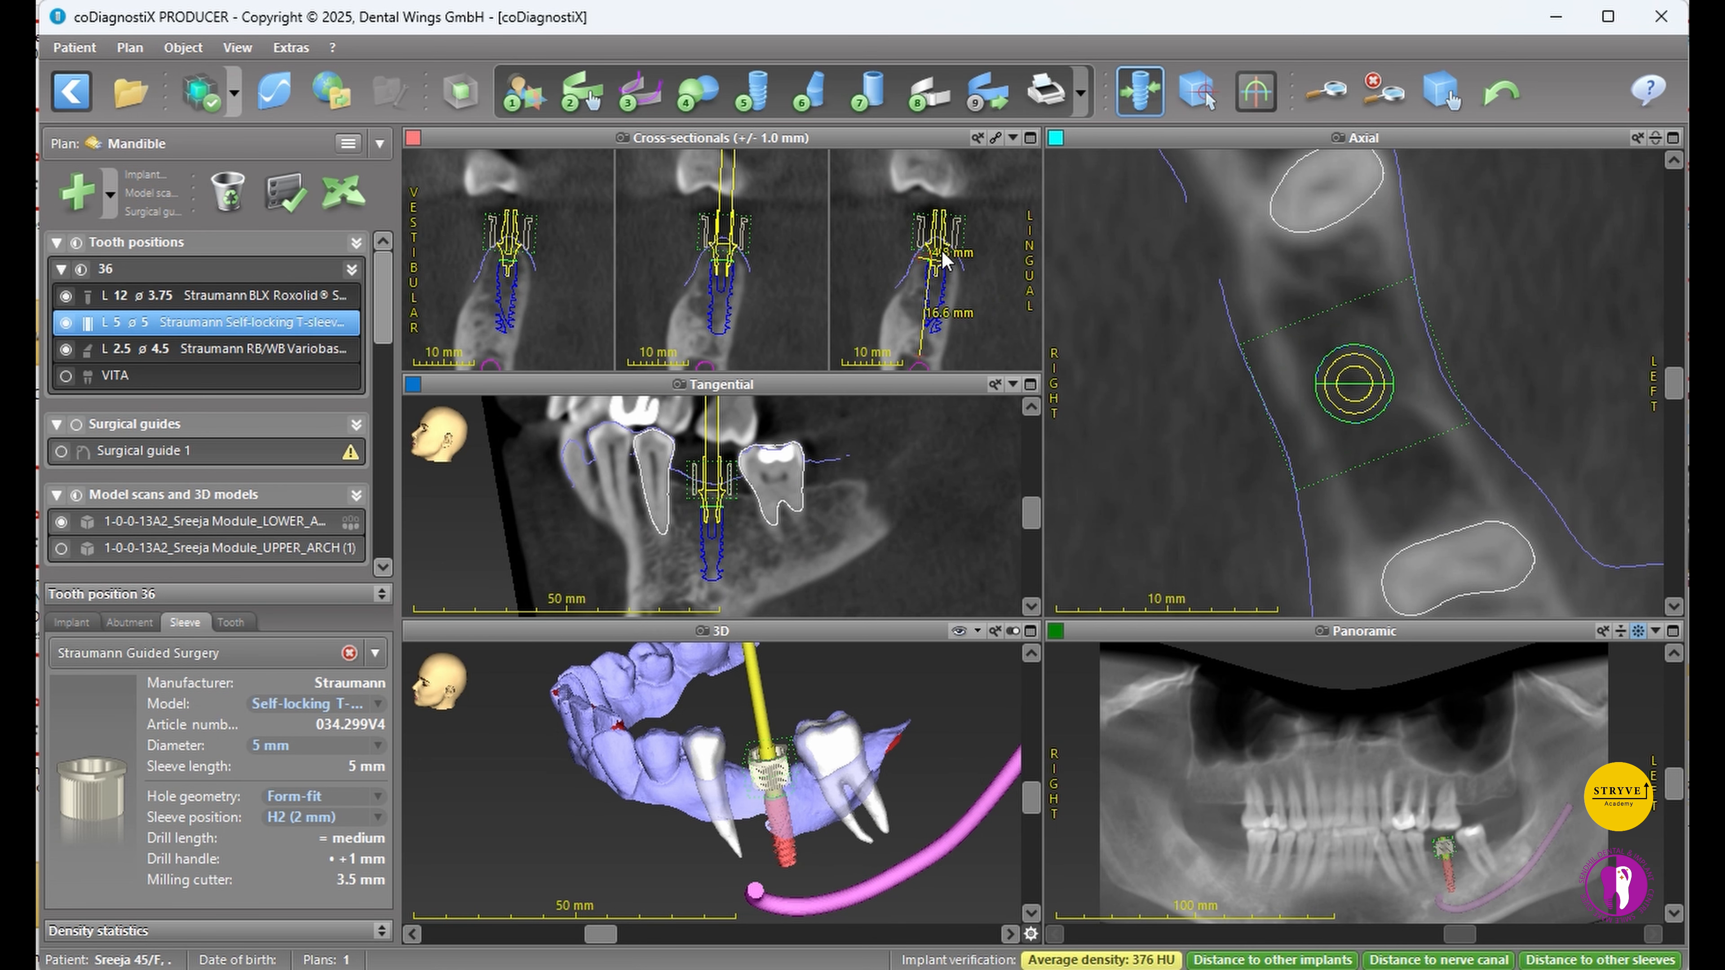
click(1030, 138)
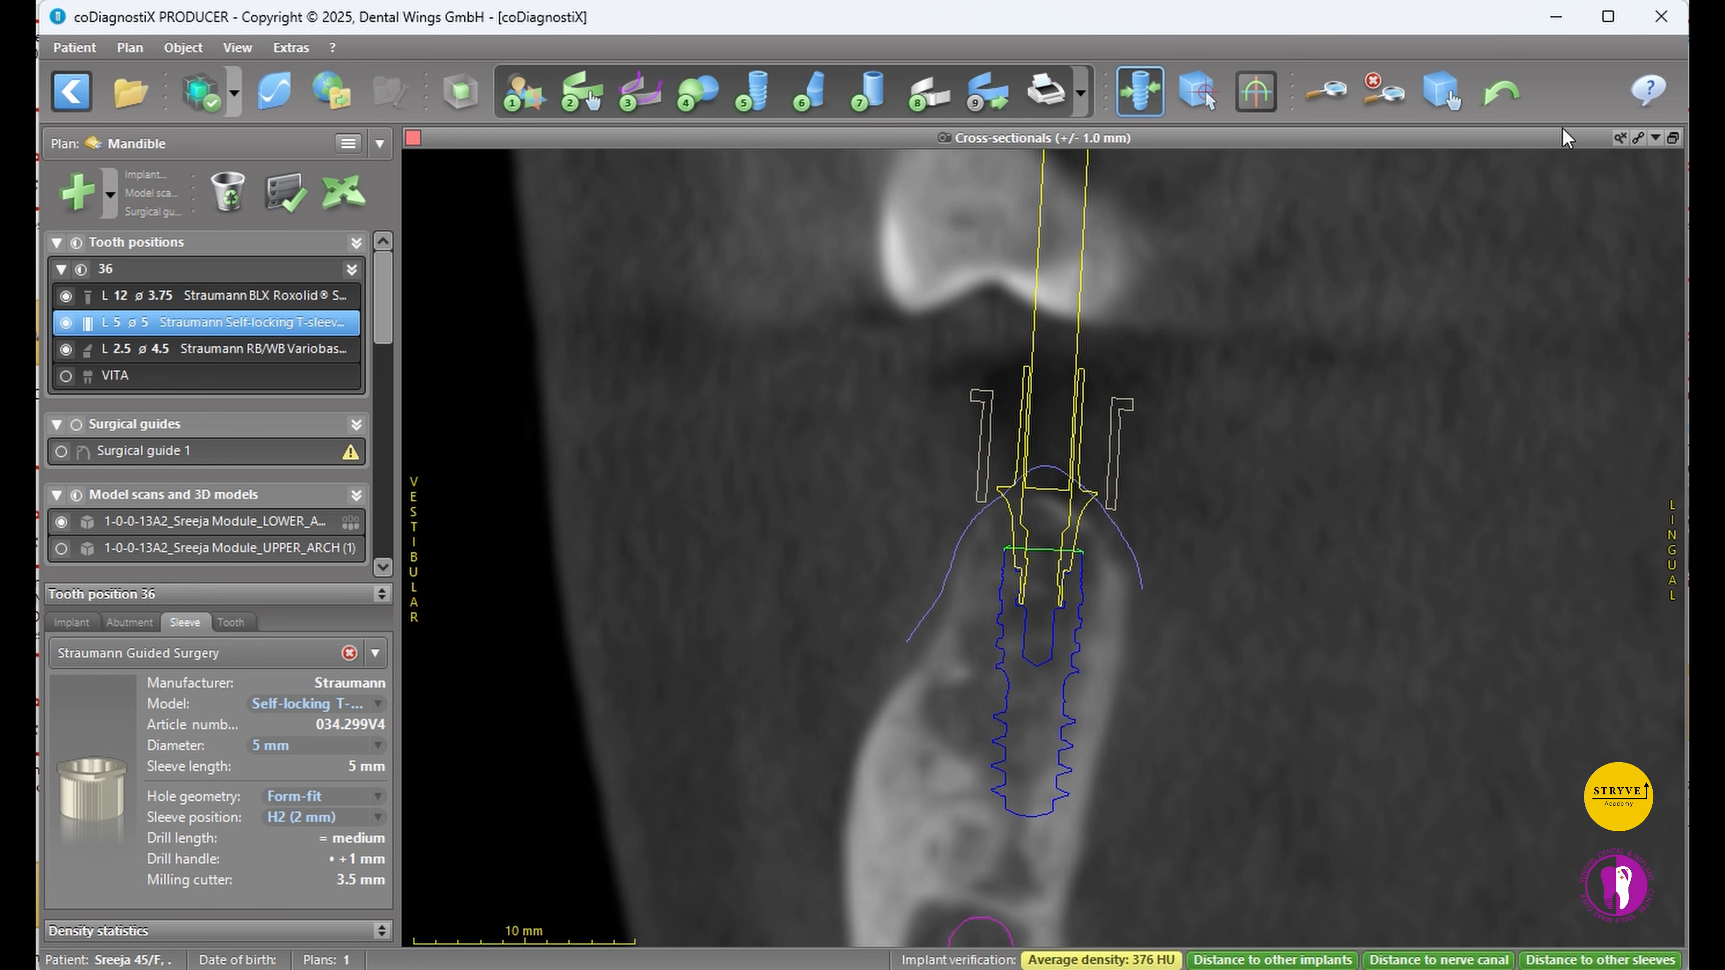
click(1672, 138)
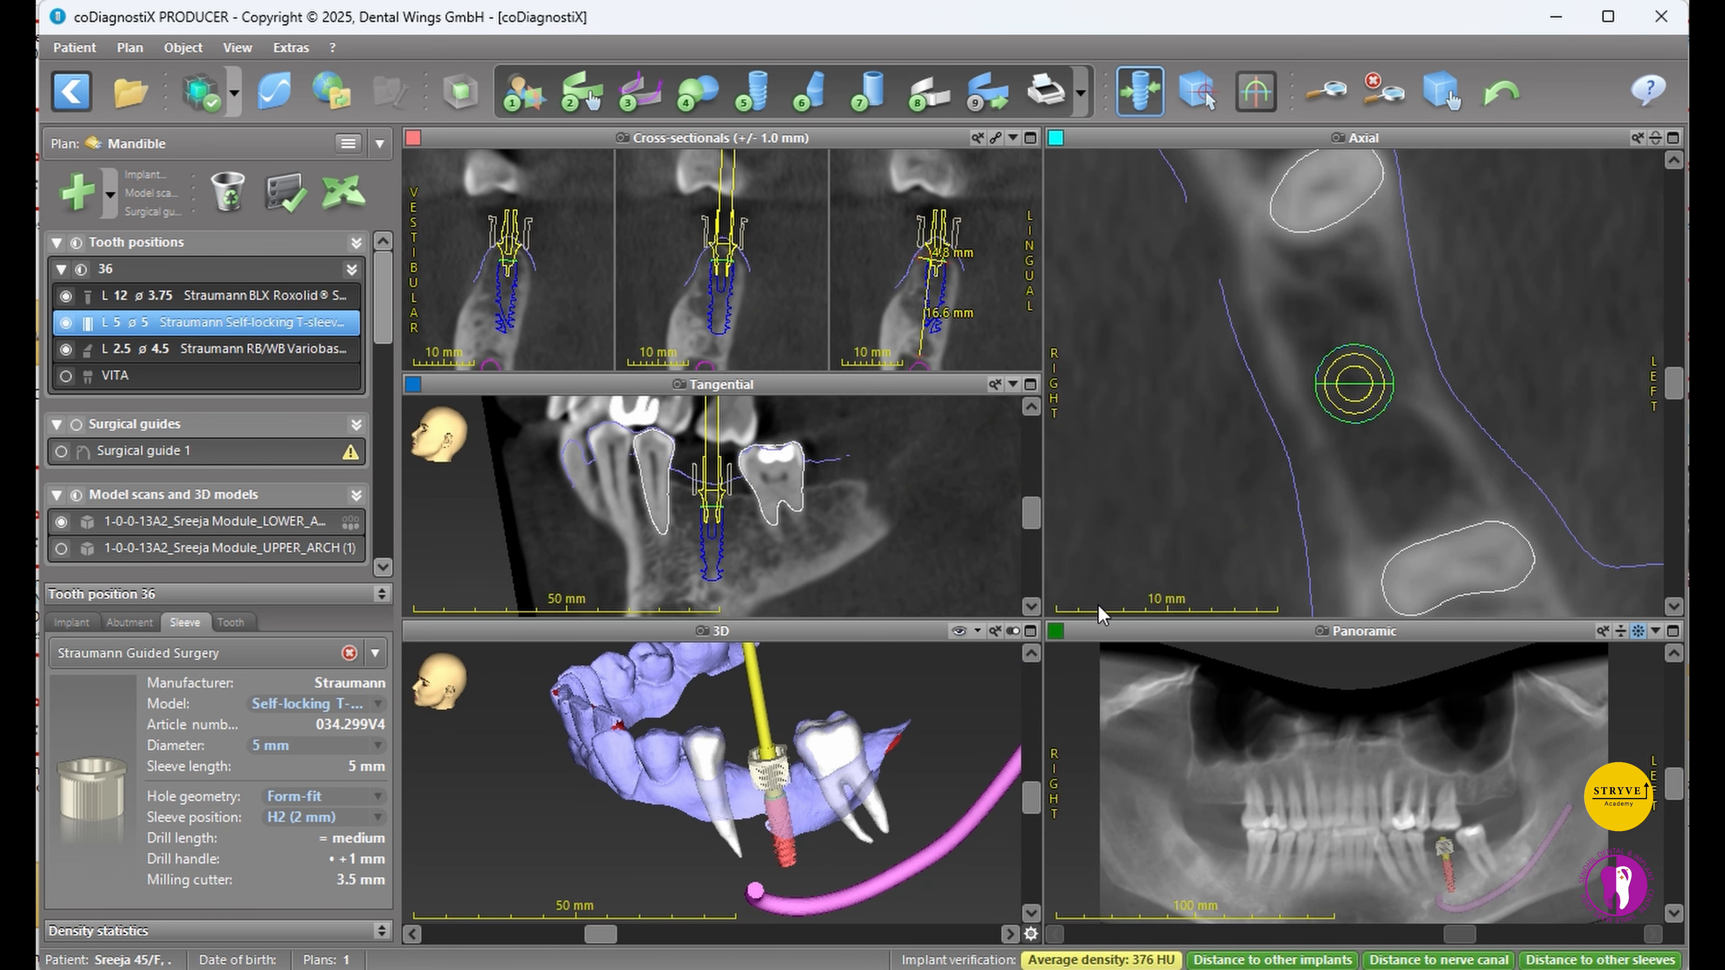
- Set the sleeve position of the tooth 36 self-locking T-sleeve to H4 (4 mm)
mouse_move(1031, 510)
mouse_down()
mouse_move(1031, 482)
mouse_move(1030, 506)
mouse_up()
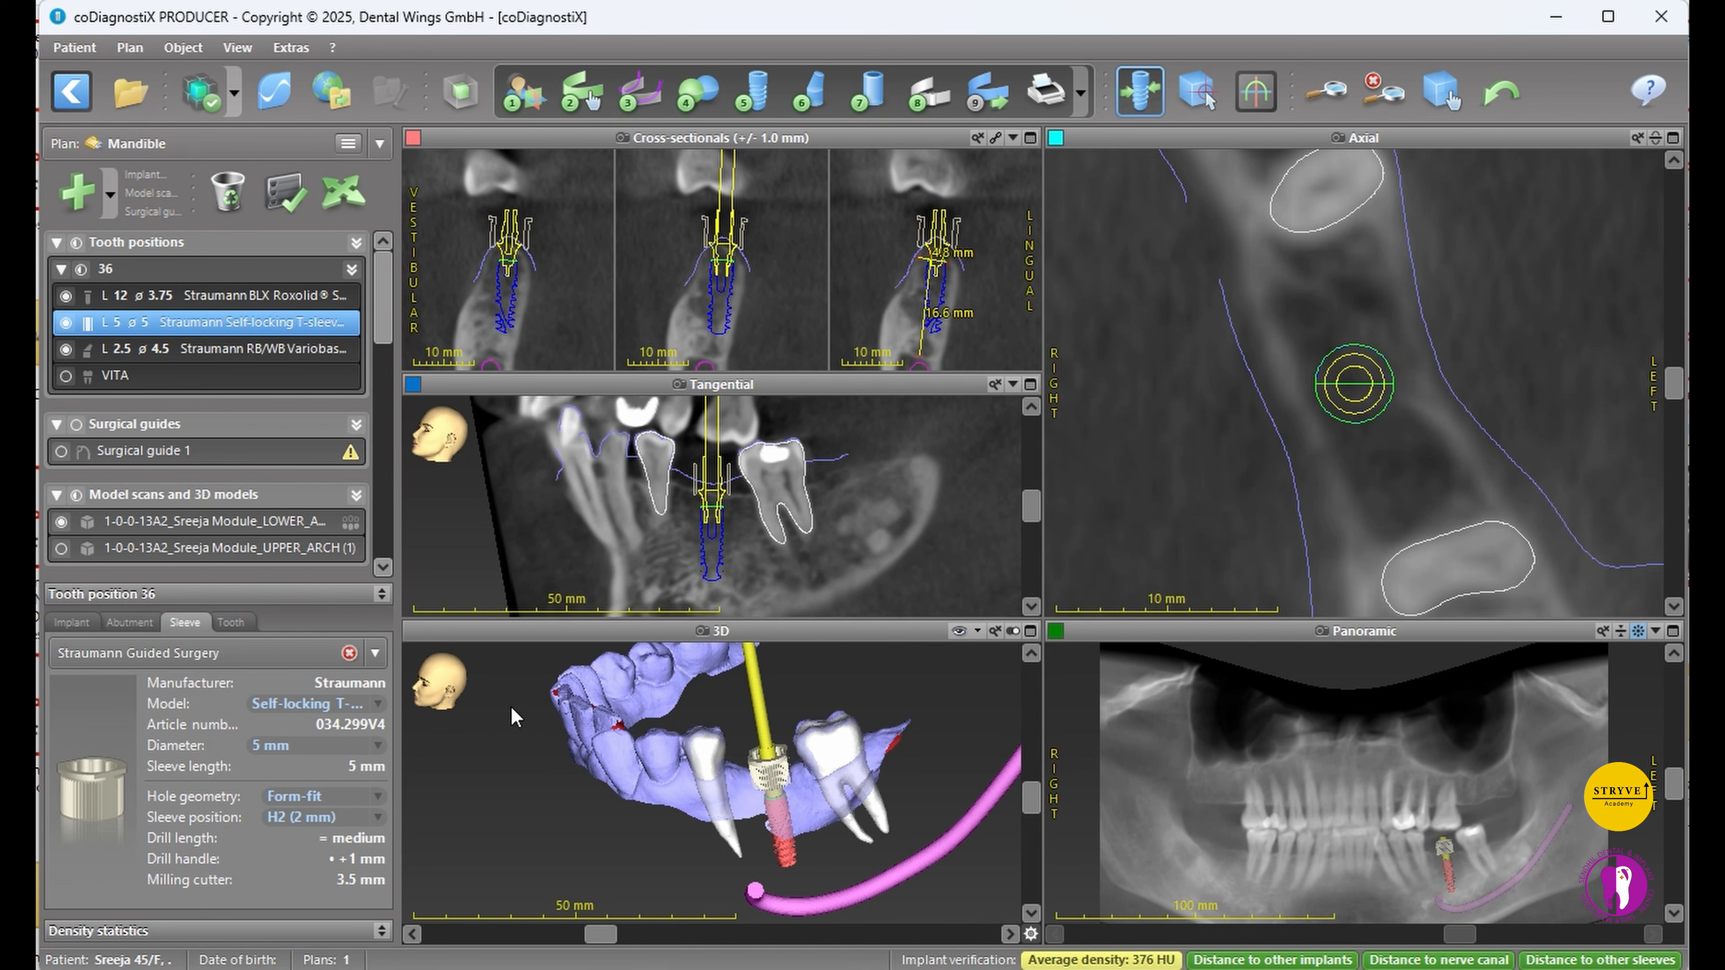
click(378, 817)
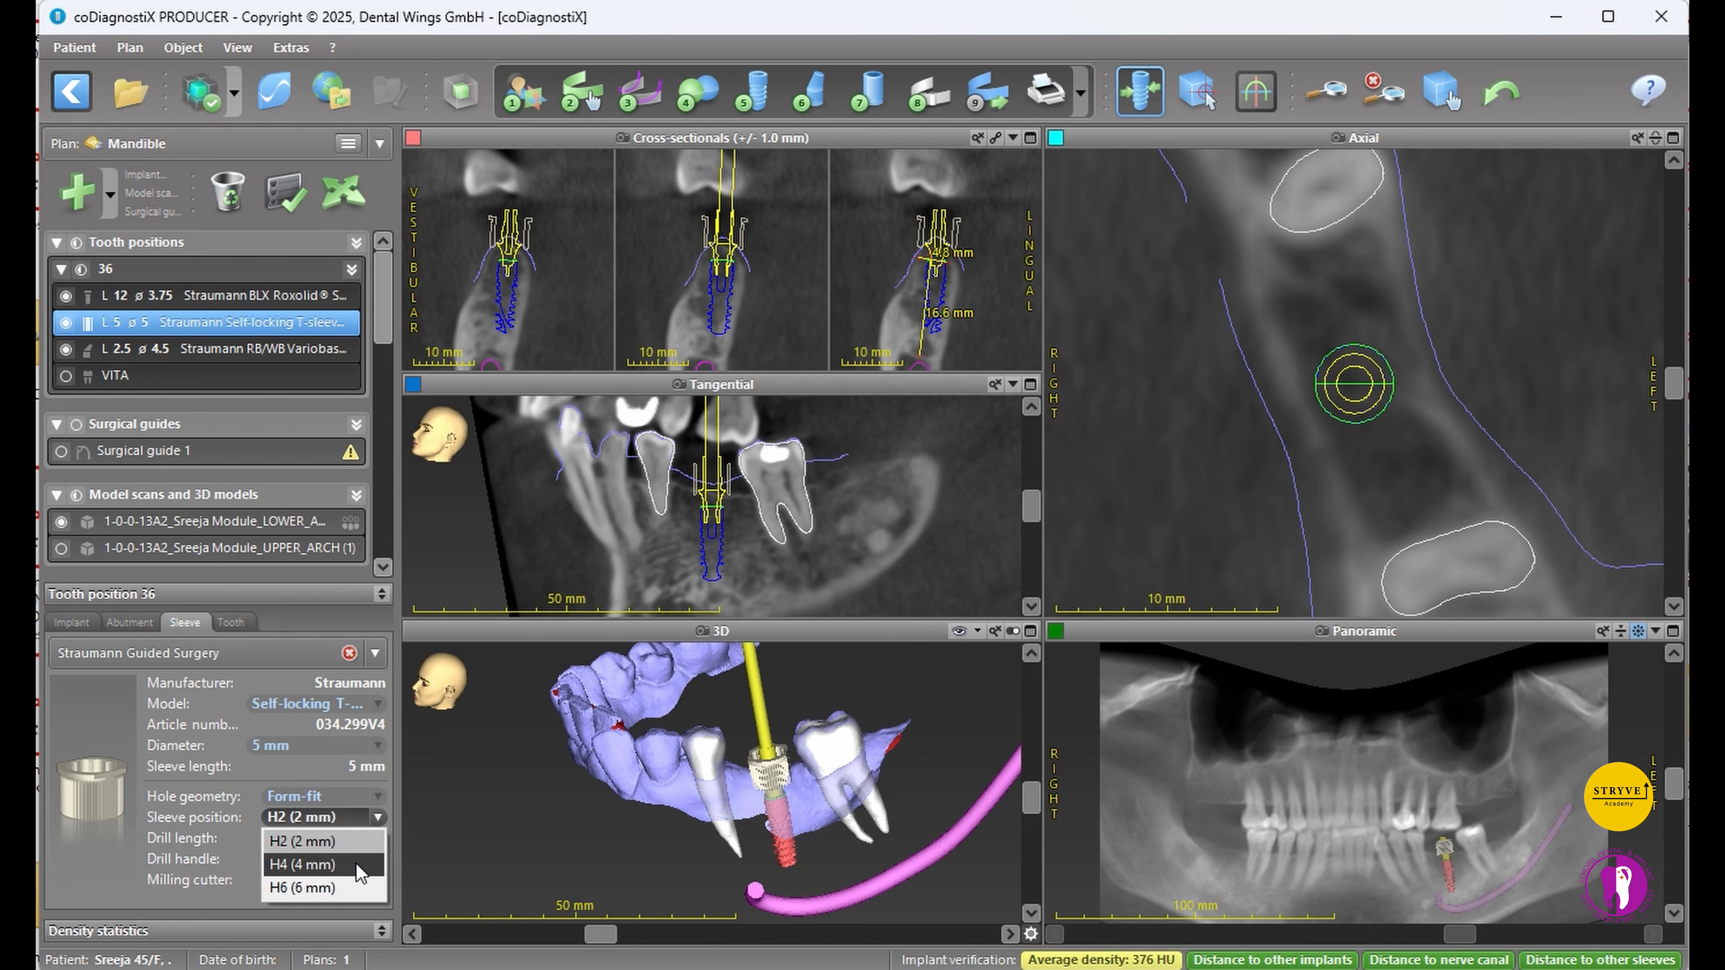
click(312, 864)
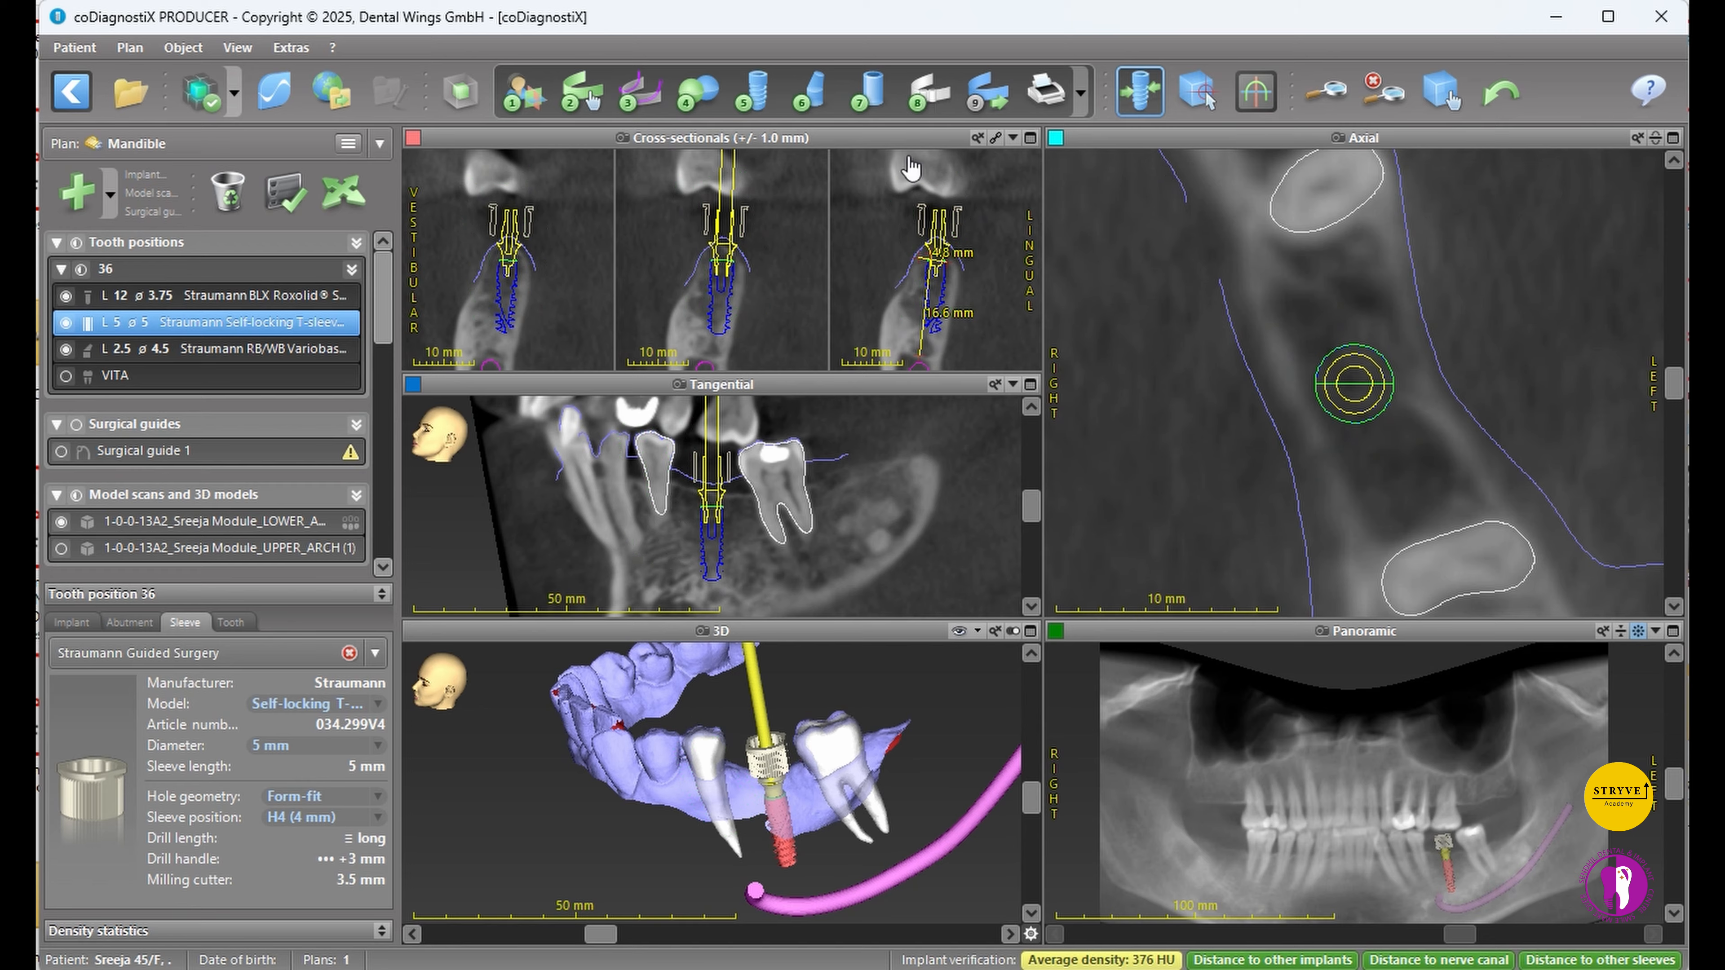
- Start a new surgical guide on the lower arch scan and tilt its insertion direction to 73°
click(921, 102)
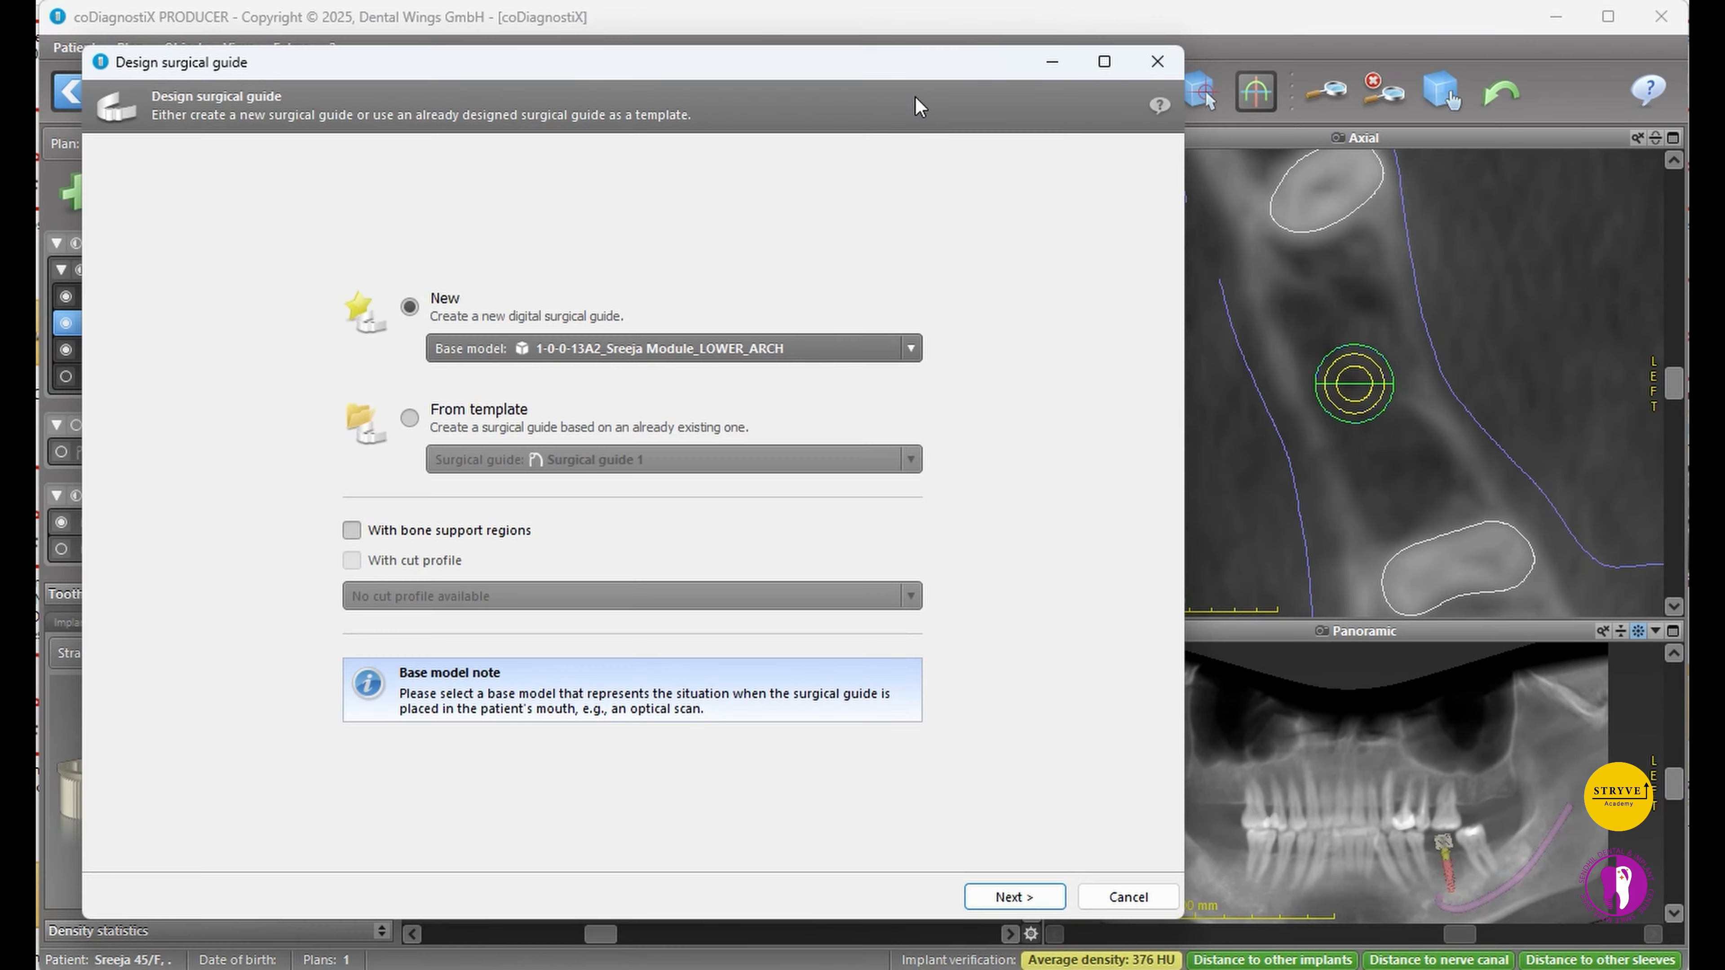
click(1039, 898)
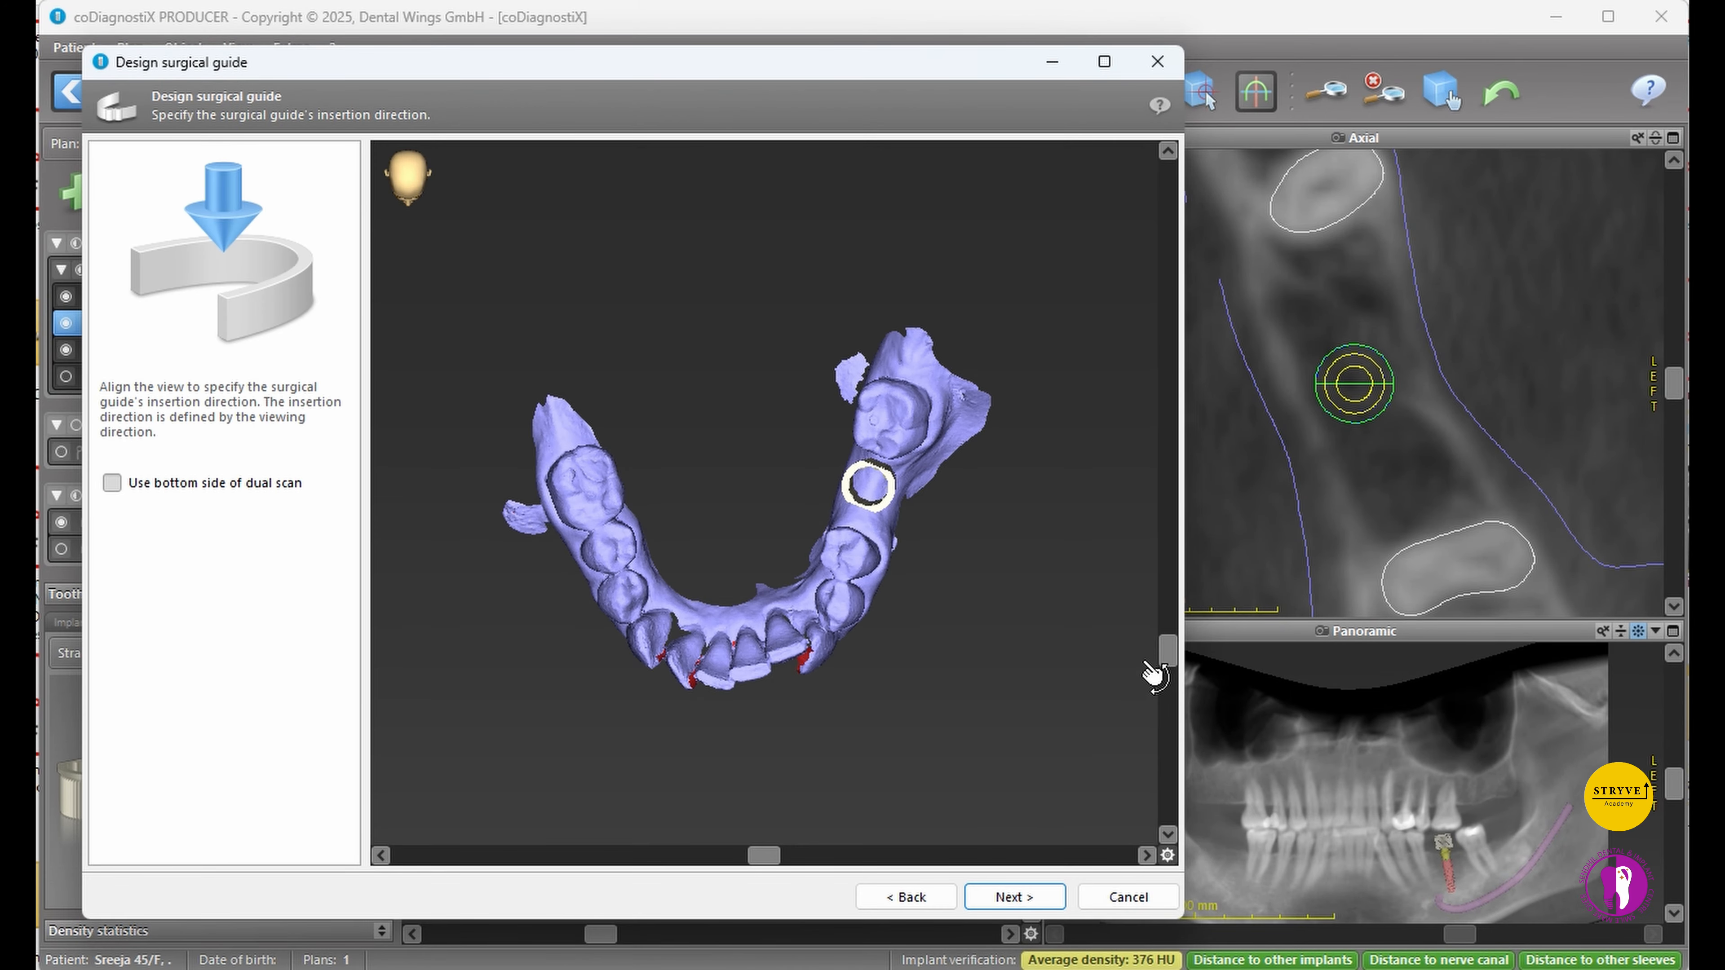
drag(1168, 651, 1169, 618)
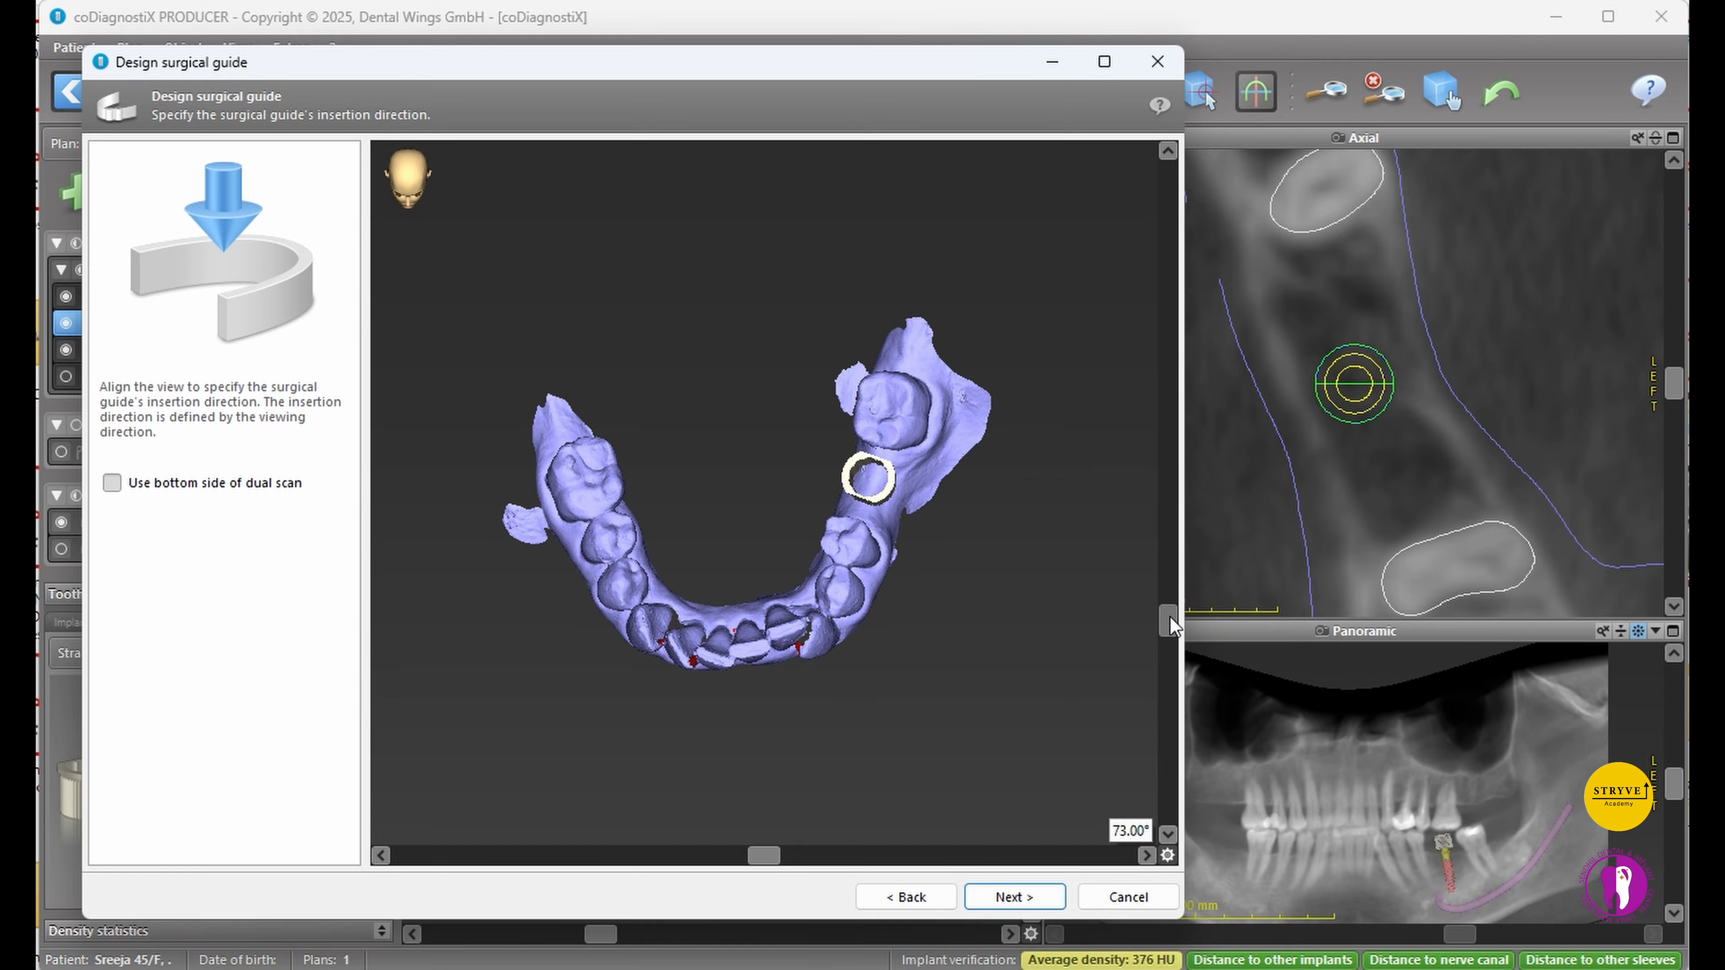
click(1012, 898)
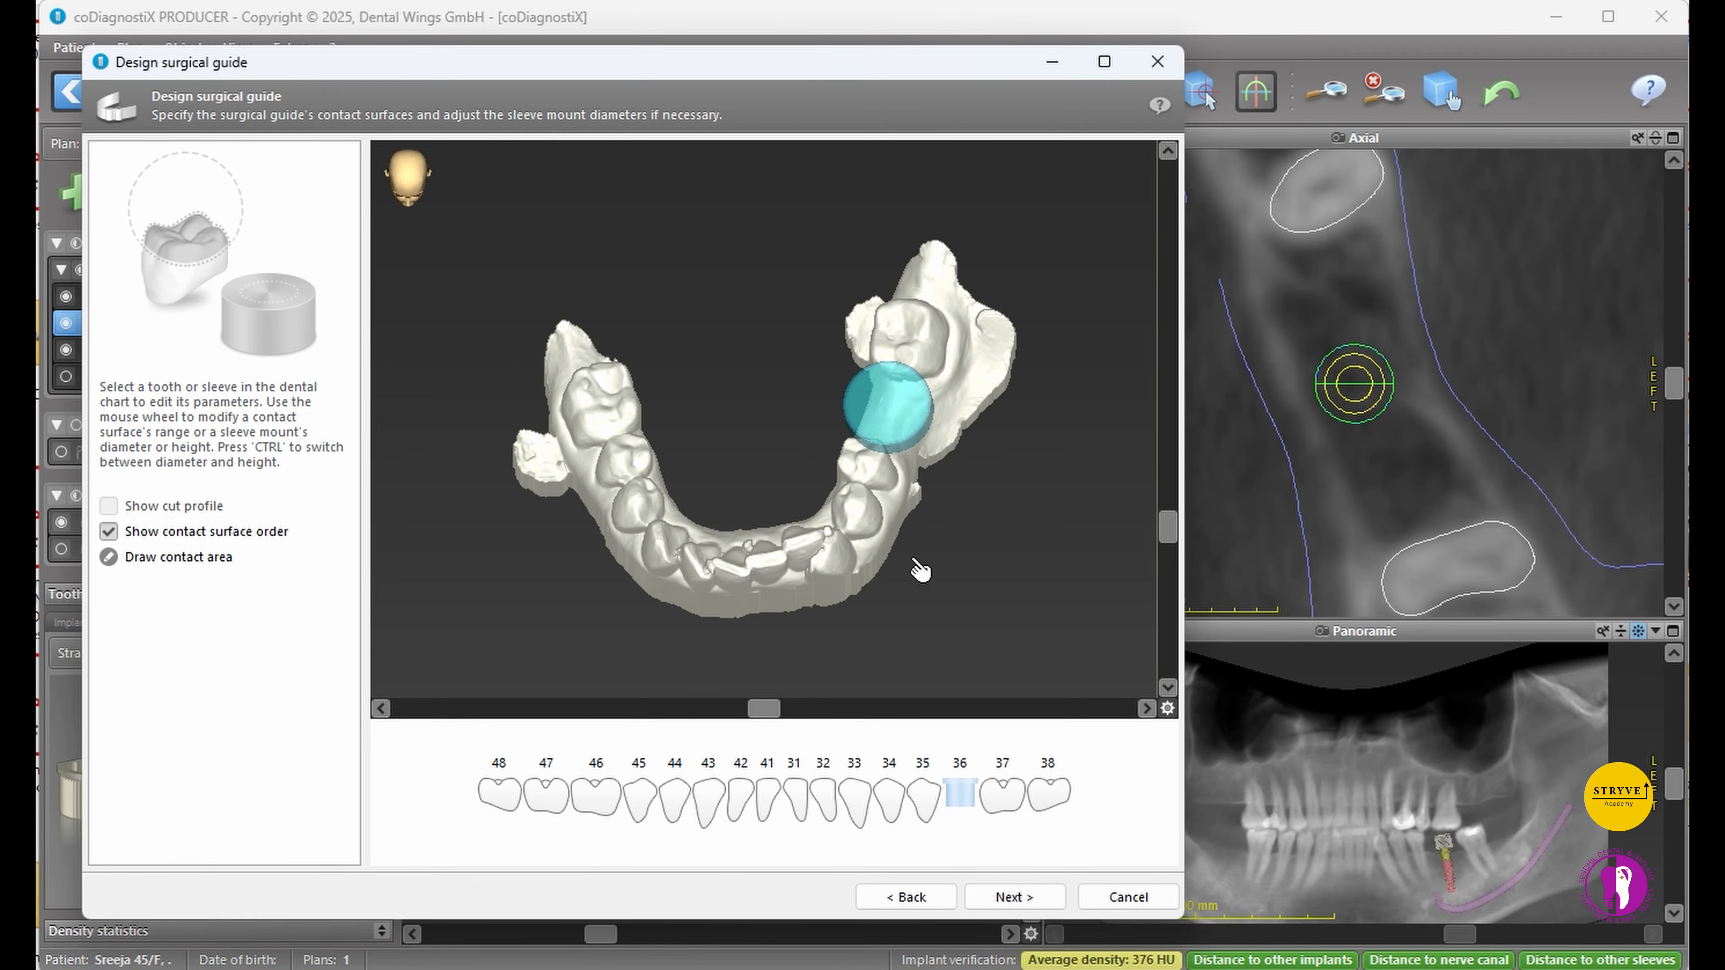
- Add contact surfaces 37 and 35 to the guide and centre each on its tooth beside the sleeve
click(1002, 796)
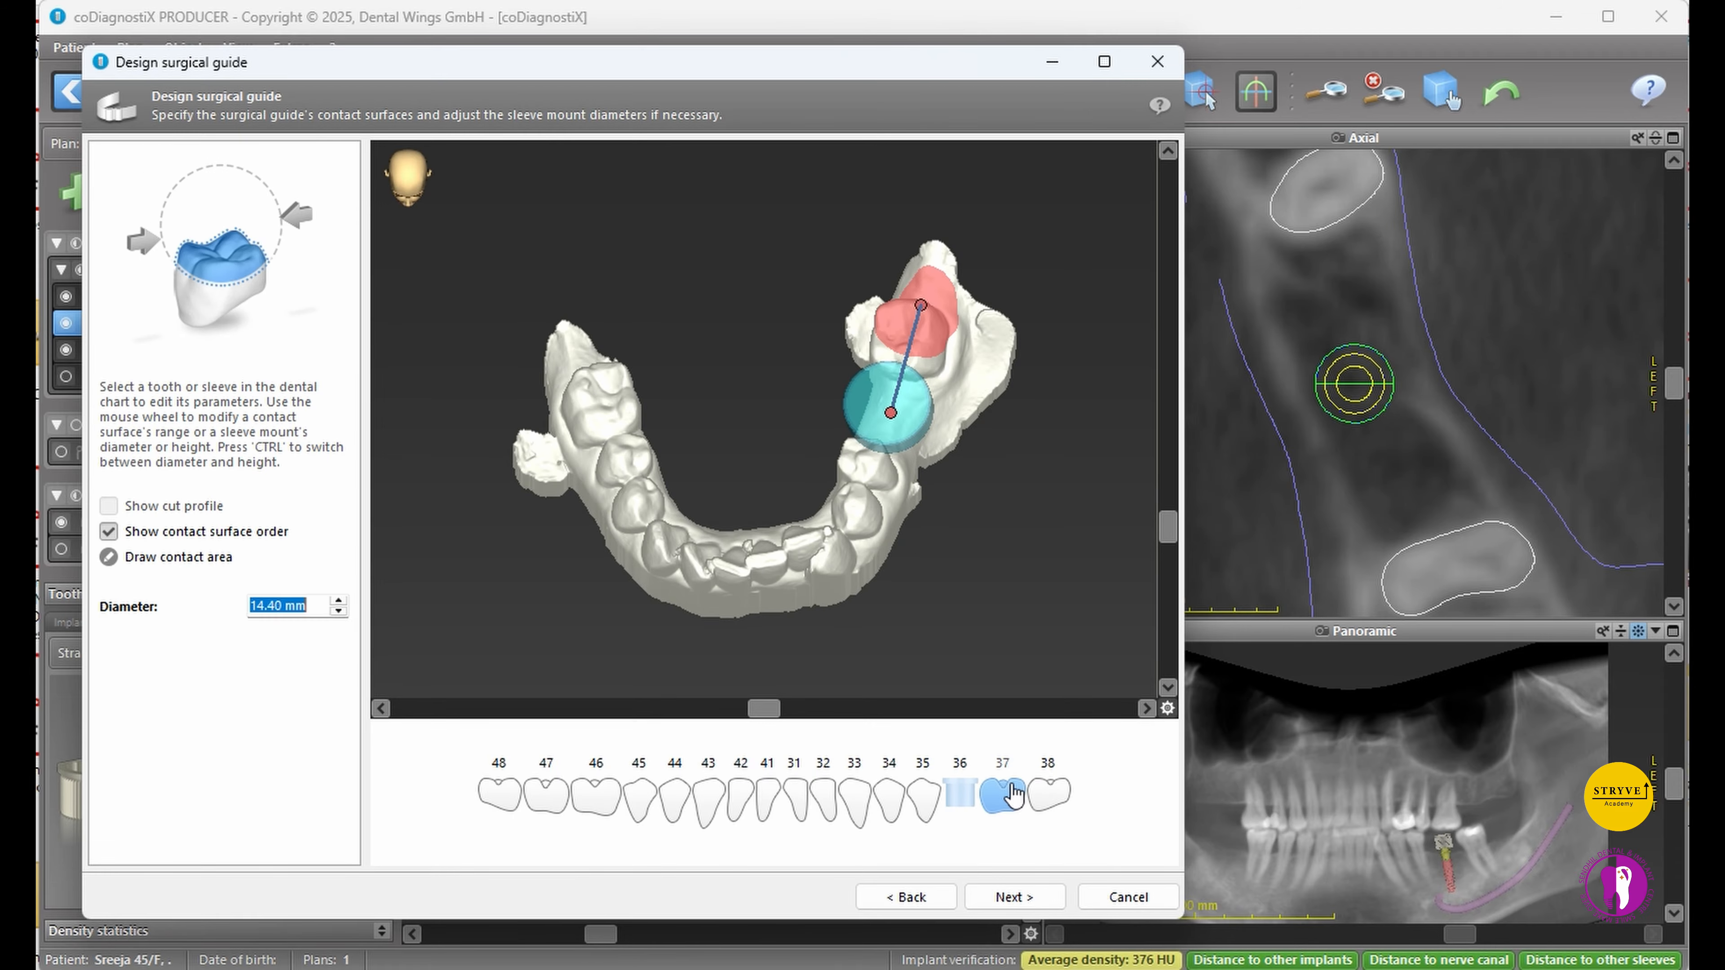
drag(922, 306, 906, 337)
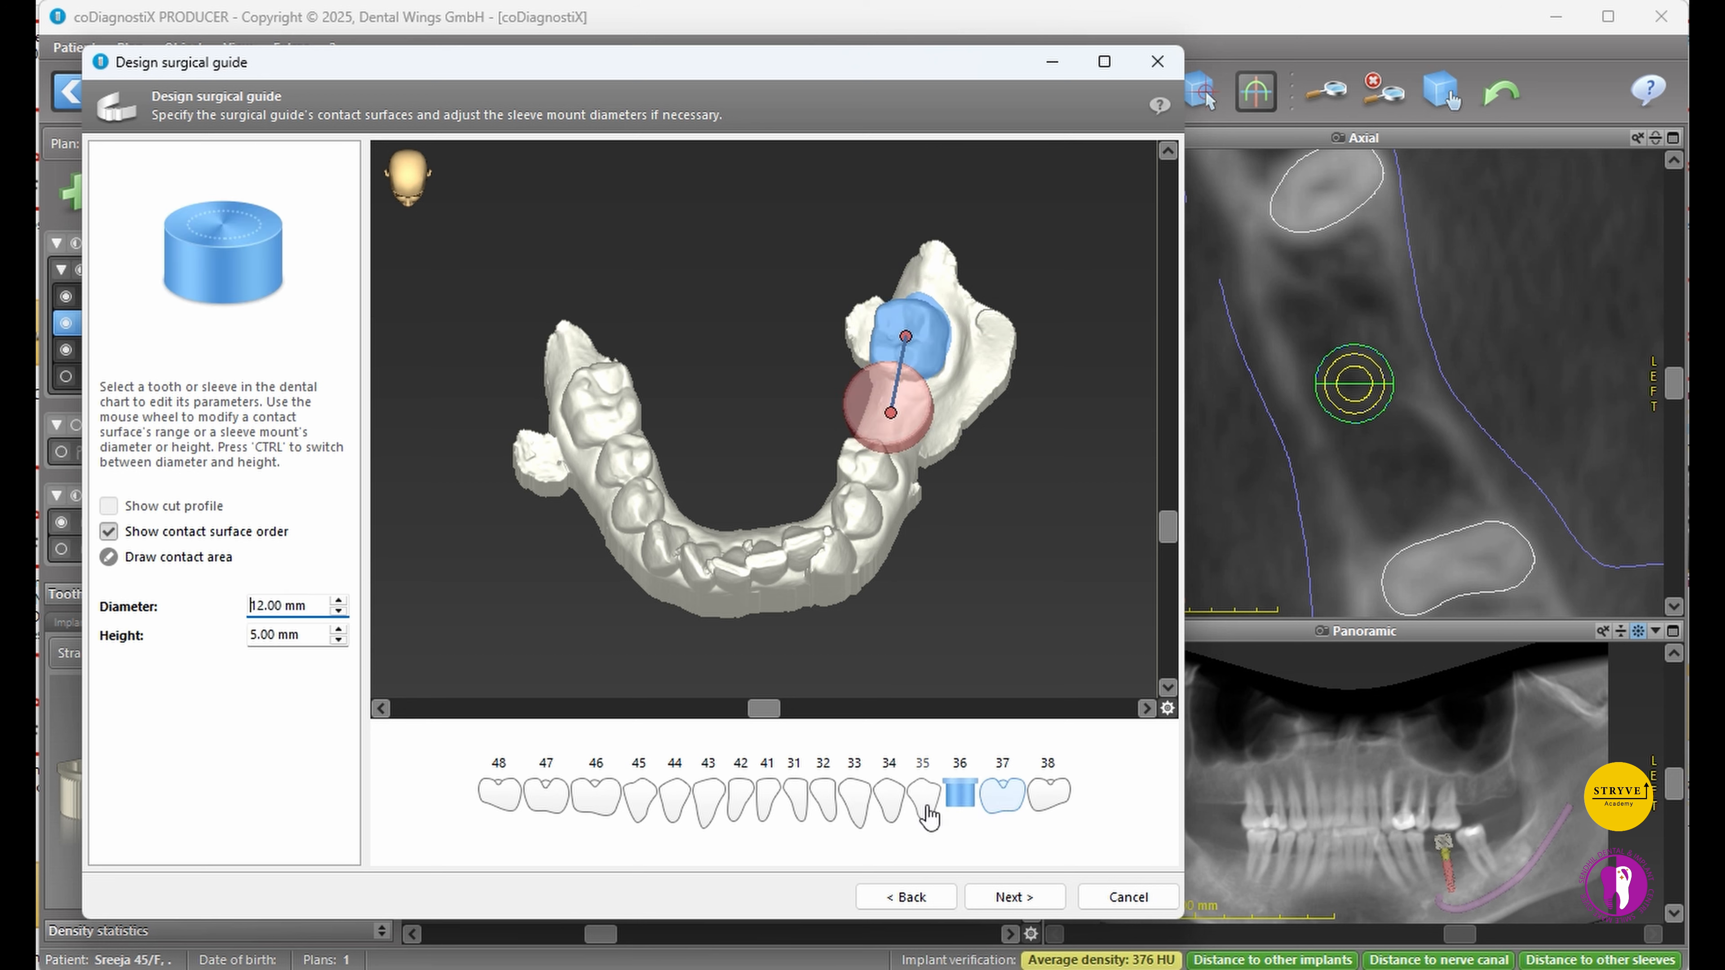
click(925, 796)
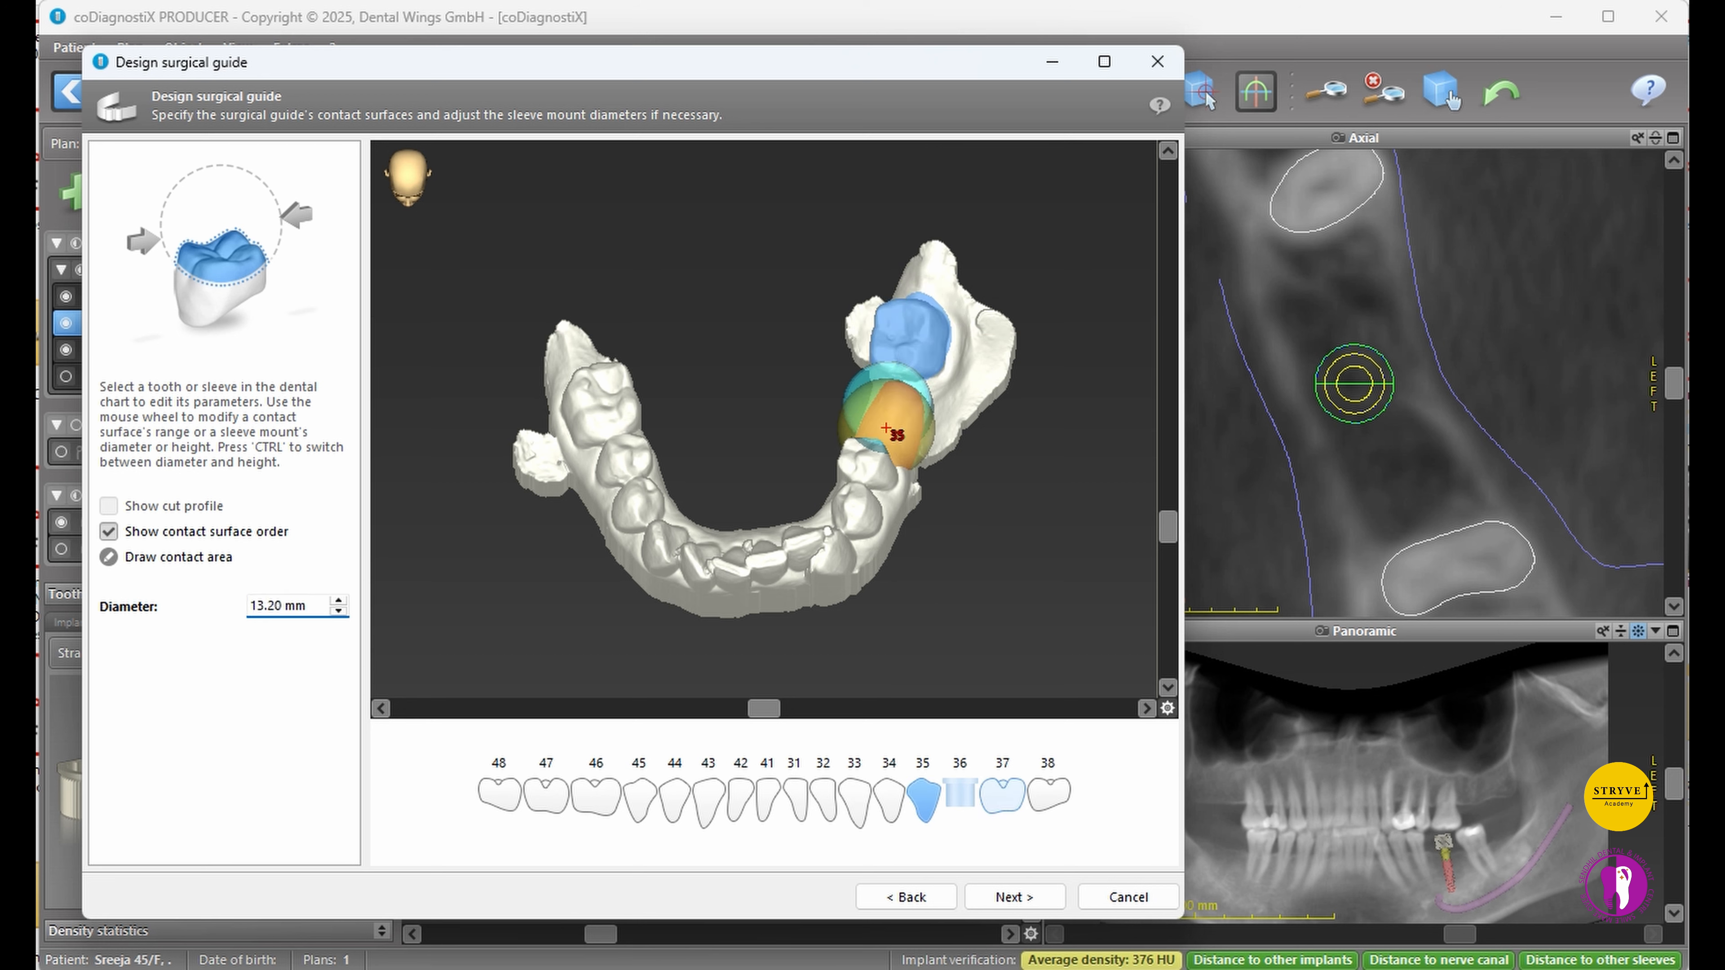
drag(886, 438, 858, 459)
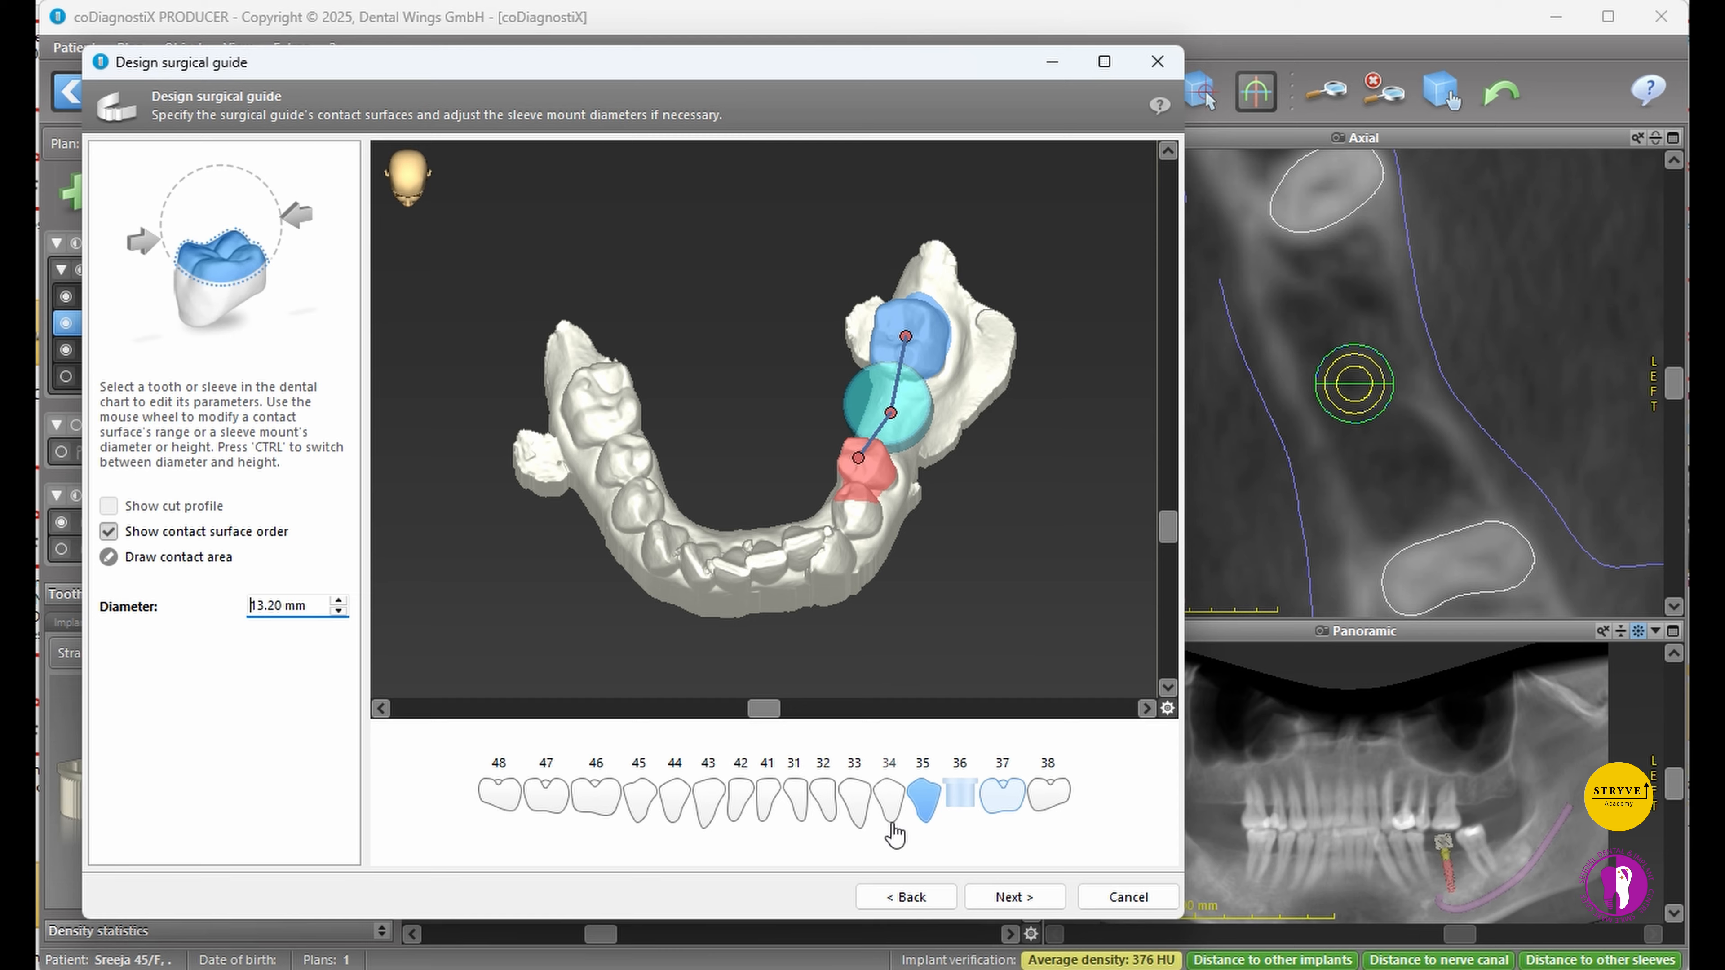
- Add contact surfaces 33, 32, 31, 41, 42, 43 and 44 to extend the guide around the front of the arch
click(855, 809)
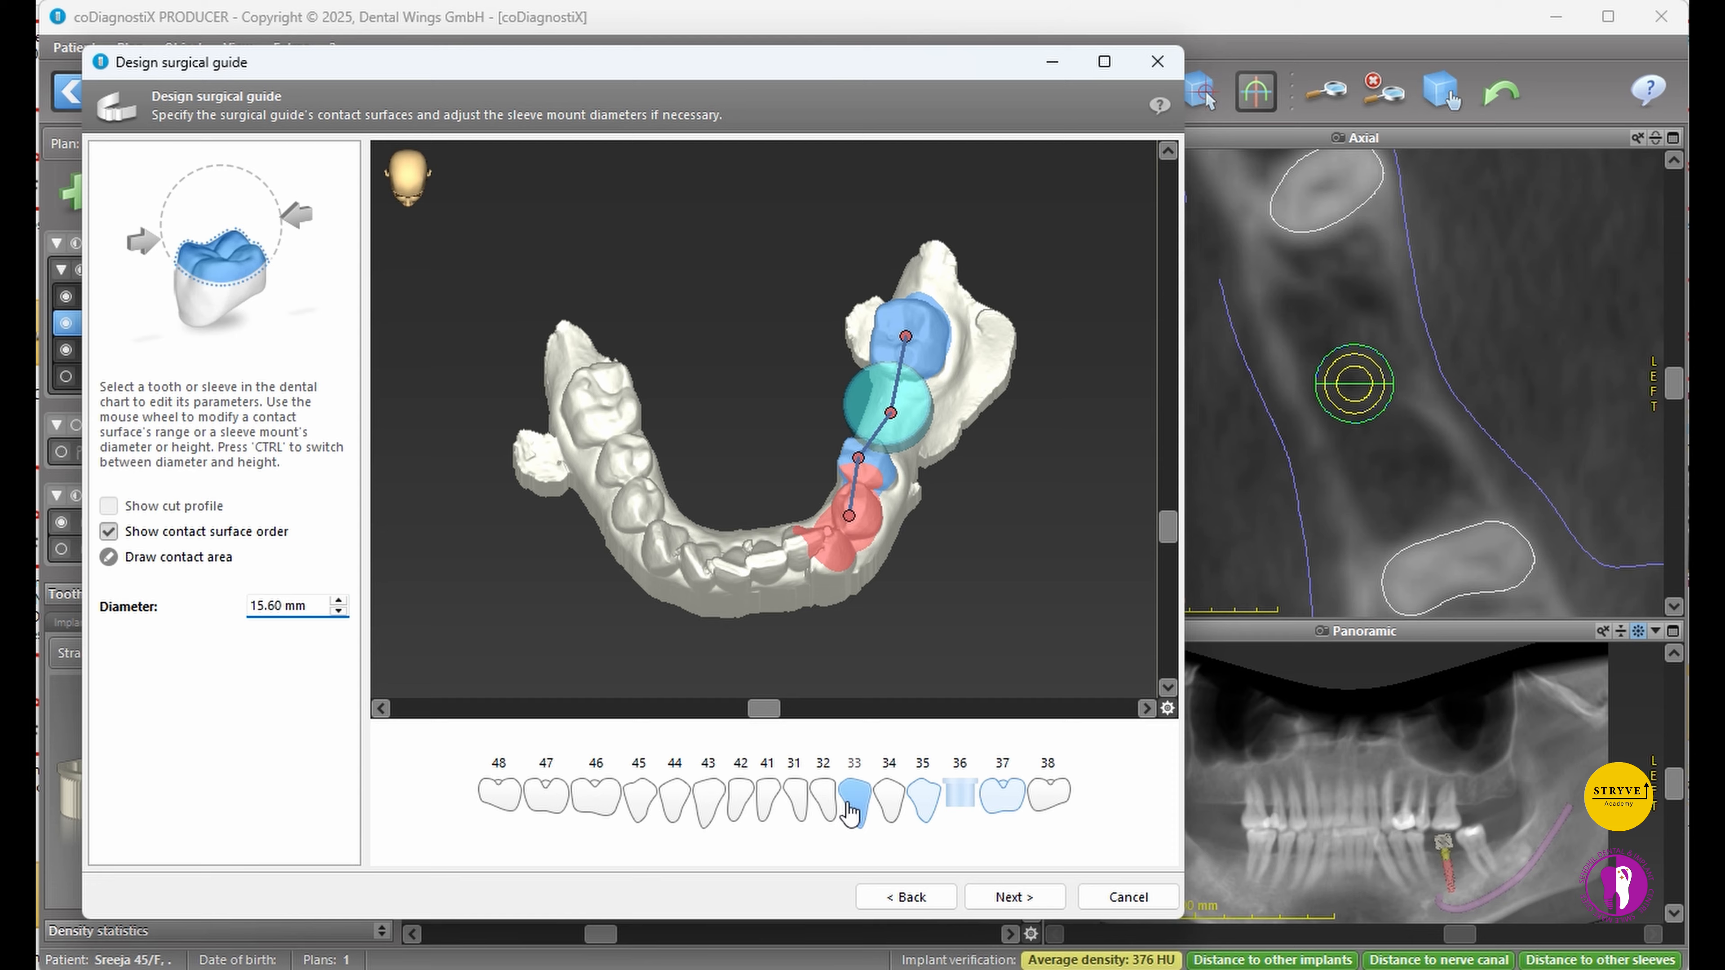
click(823, 812)
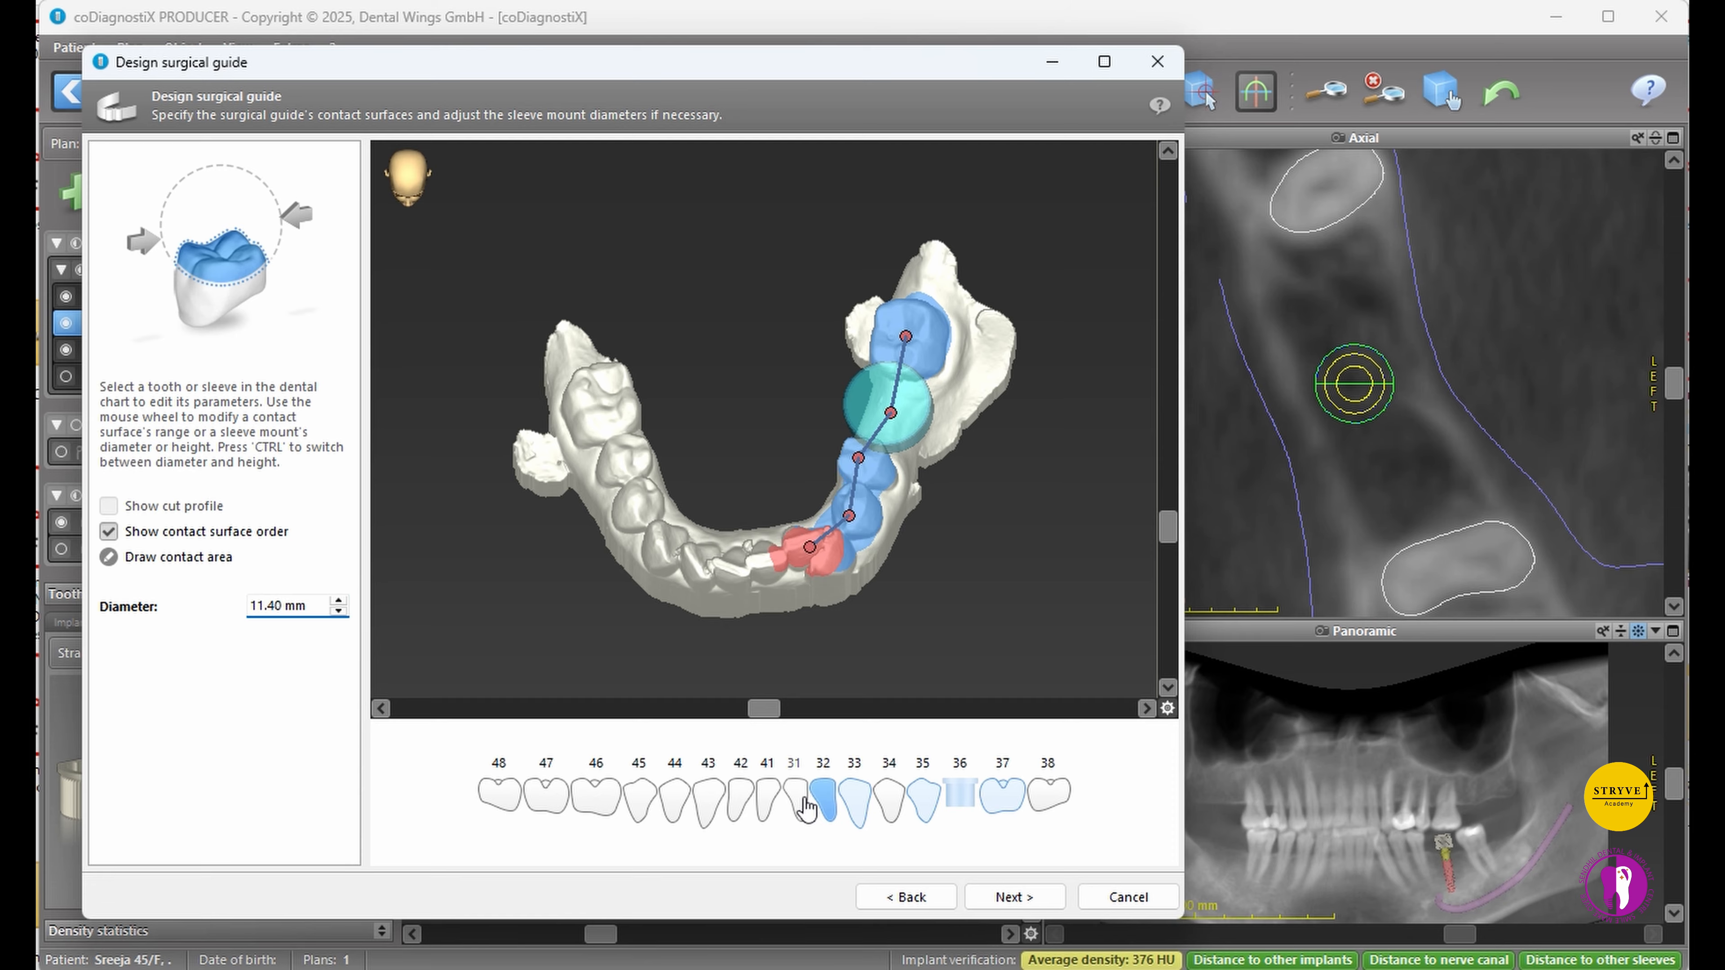
click(795, 807)
click(766, 802)
click(740, 804)
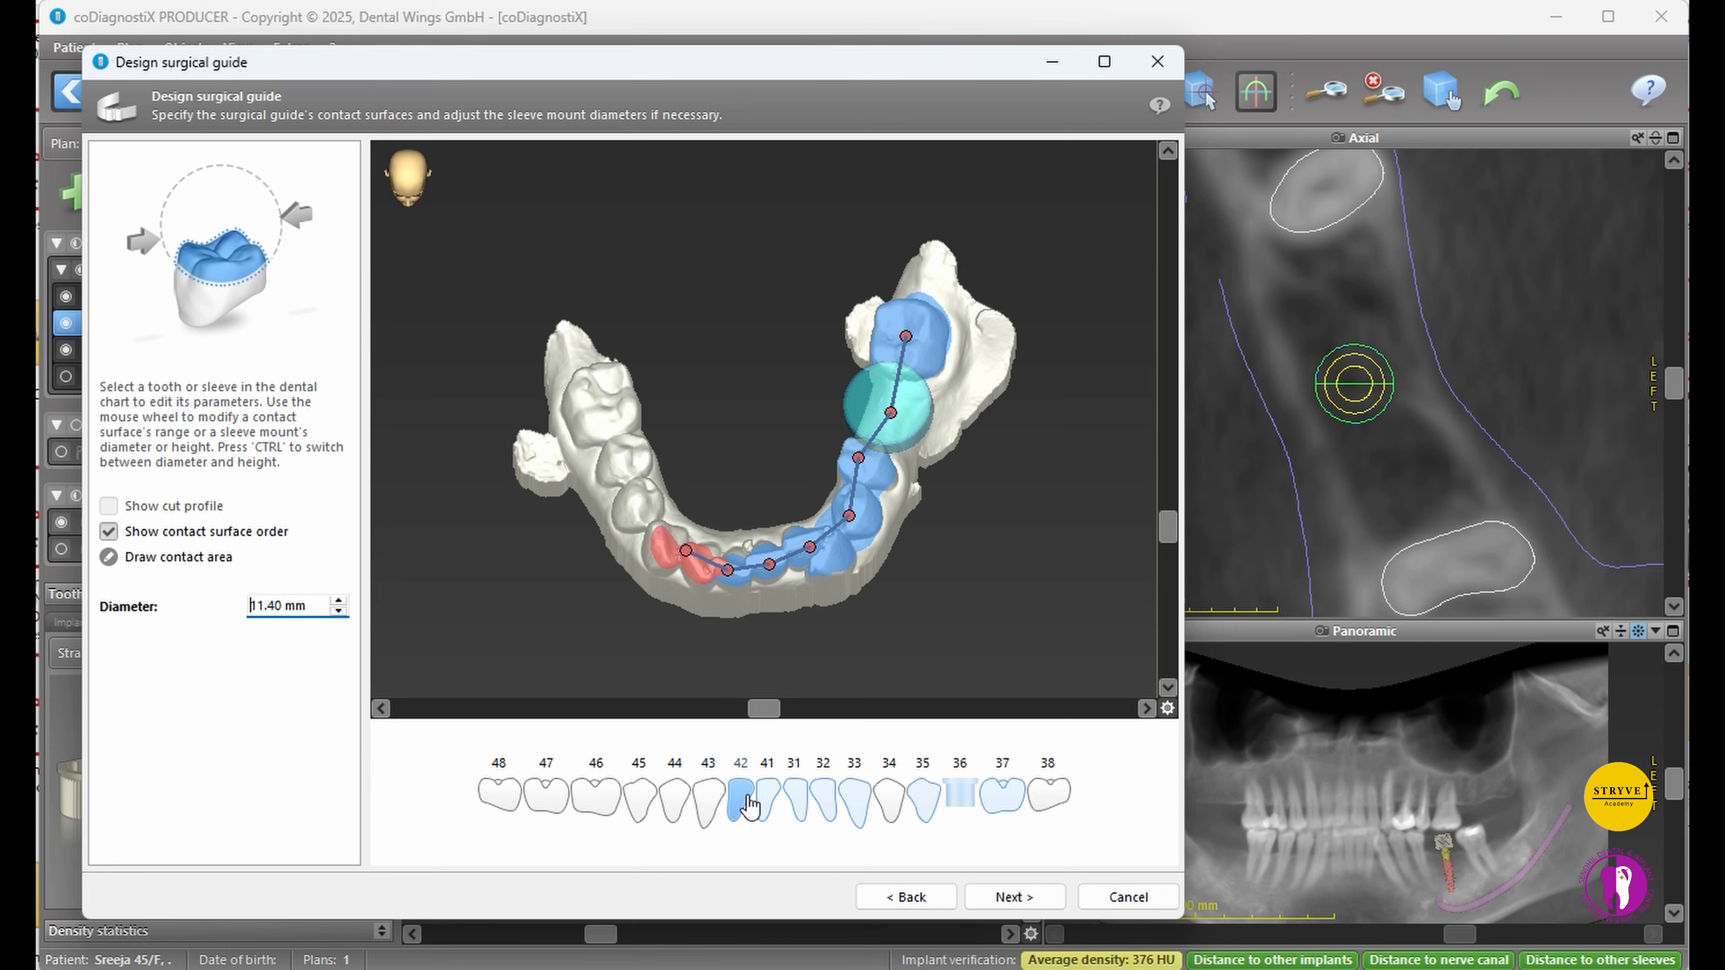
click(709, 807)
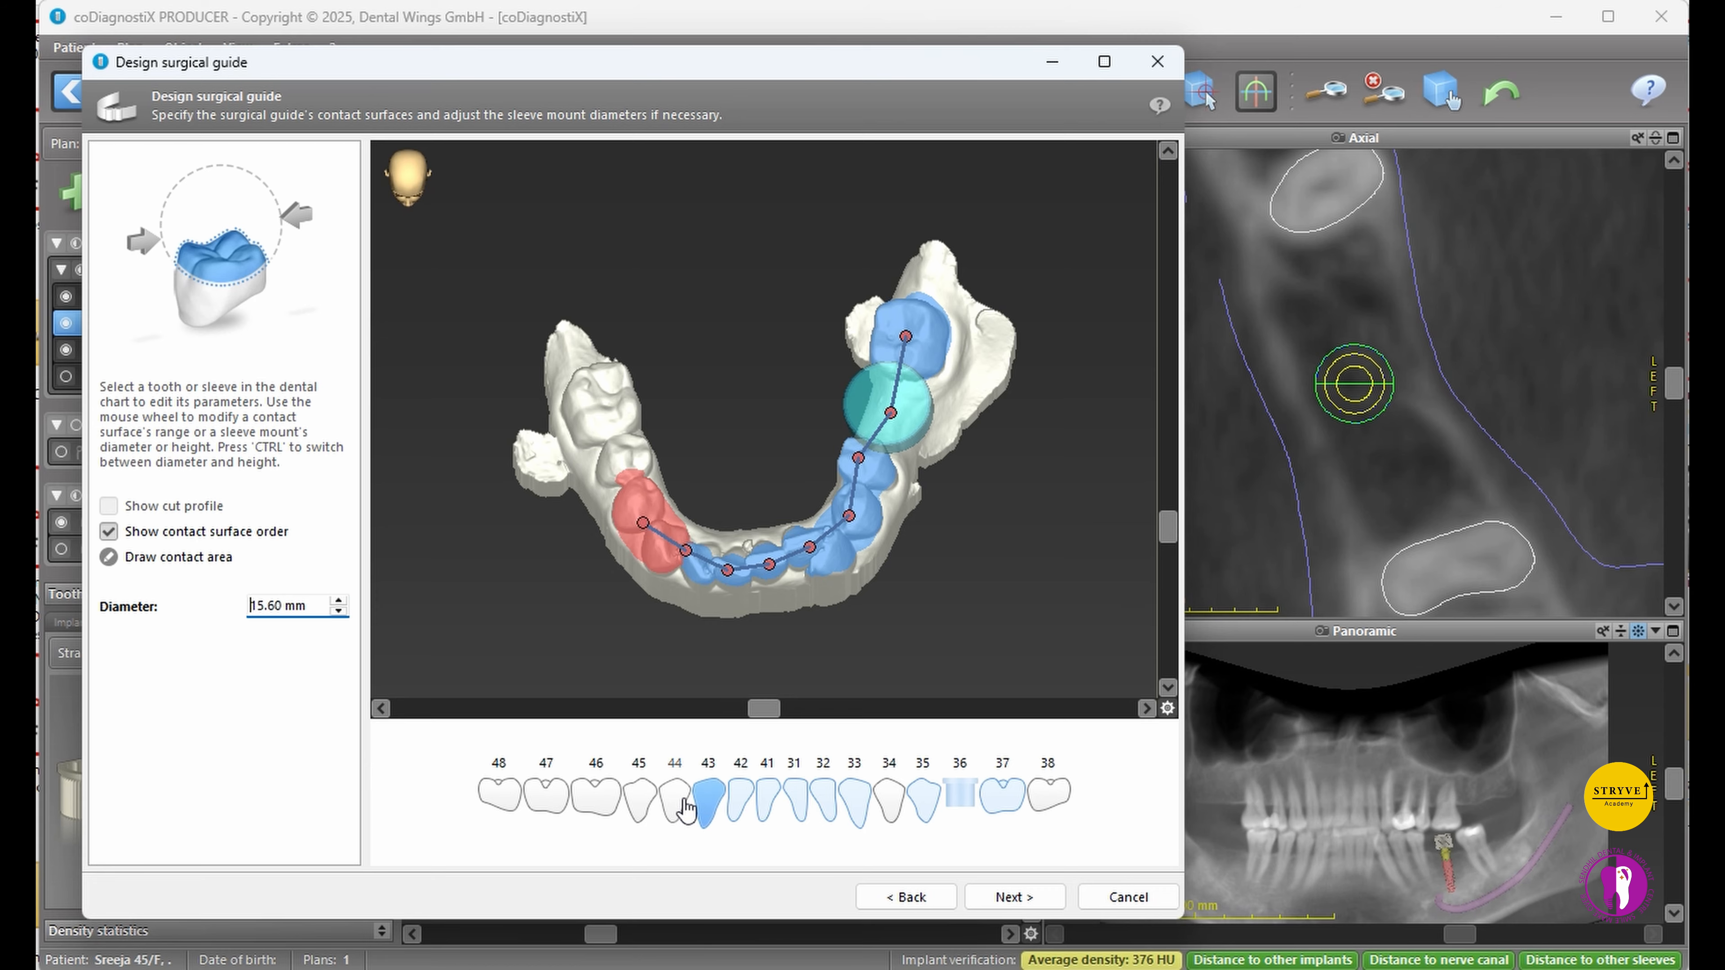
click(675, 808)
- Place contact surface 45 beside surface 35 to form a cross-arch bar, and accept 0.20 mm offset and 3.00 mm wall thickness
click(640, 808)
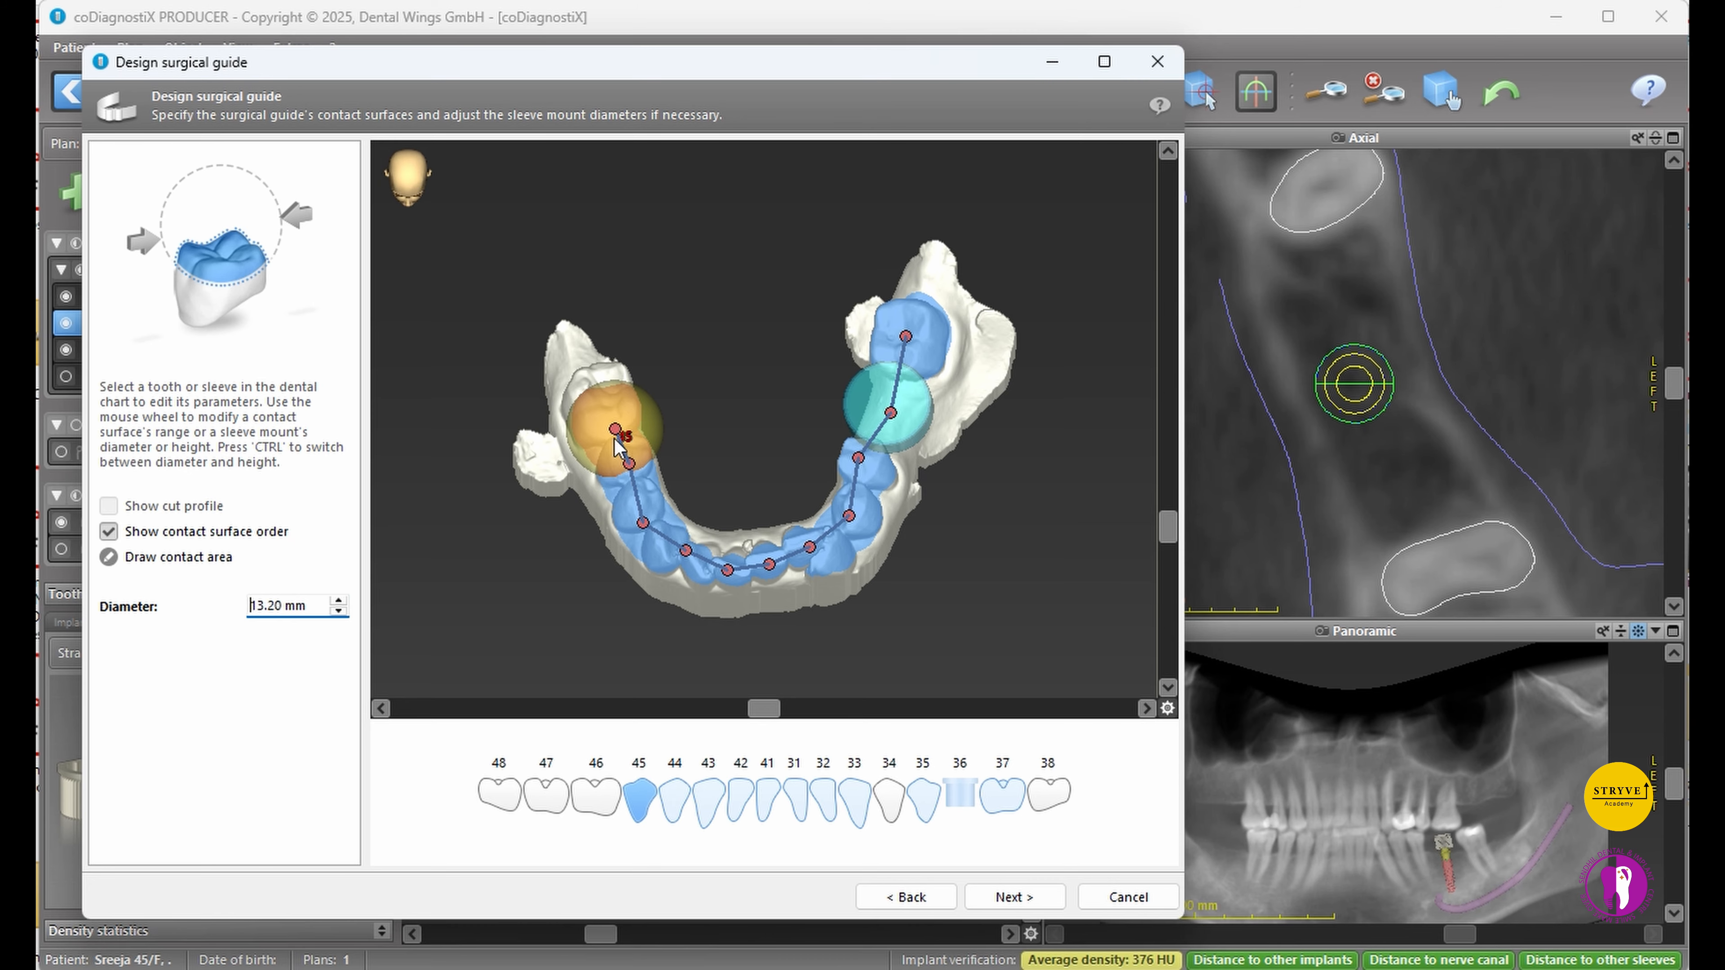
click(854, 469)
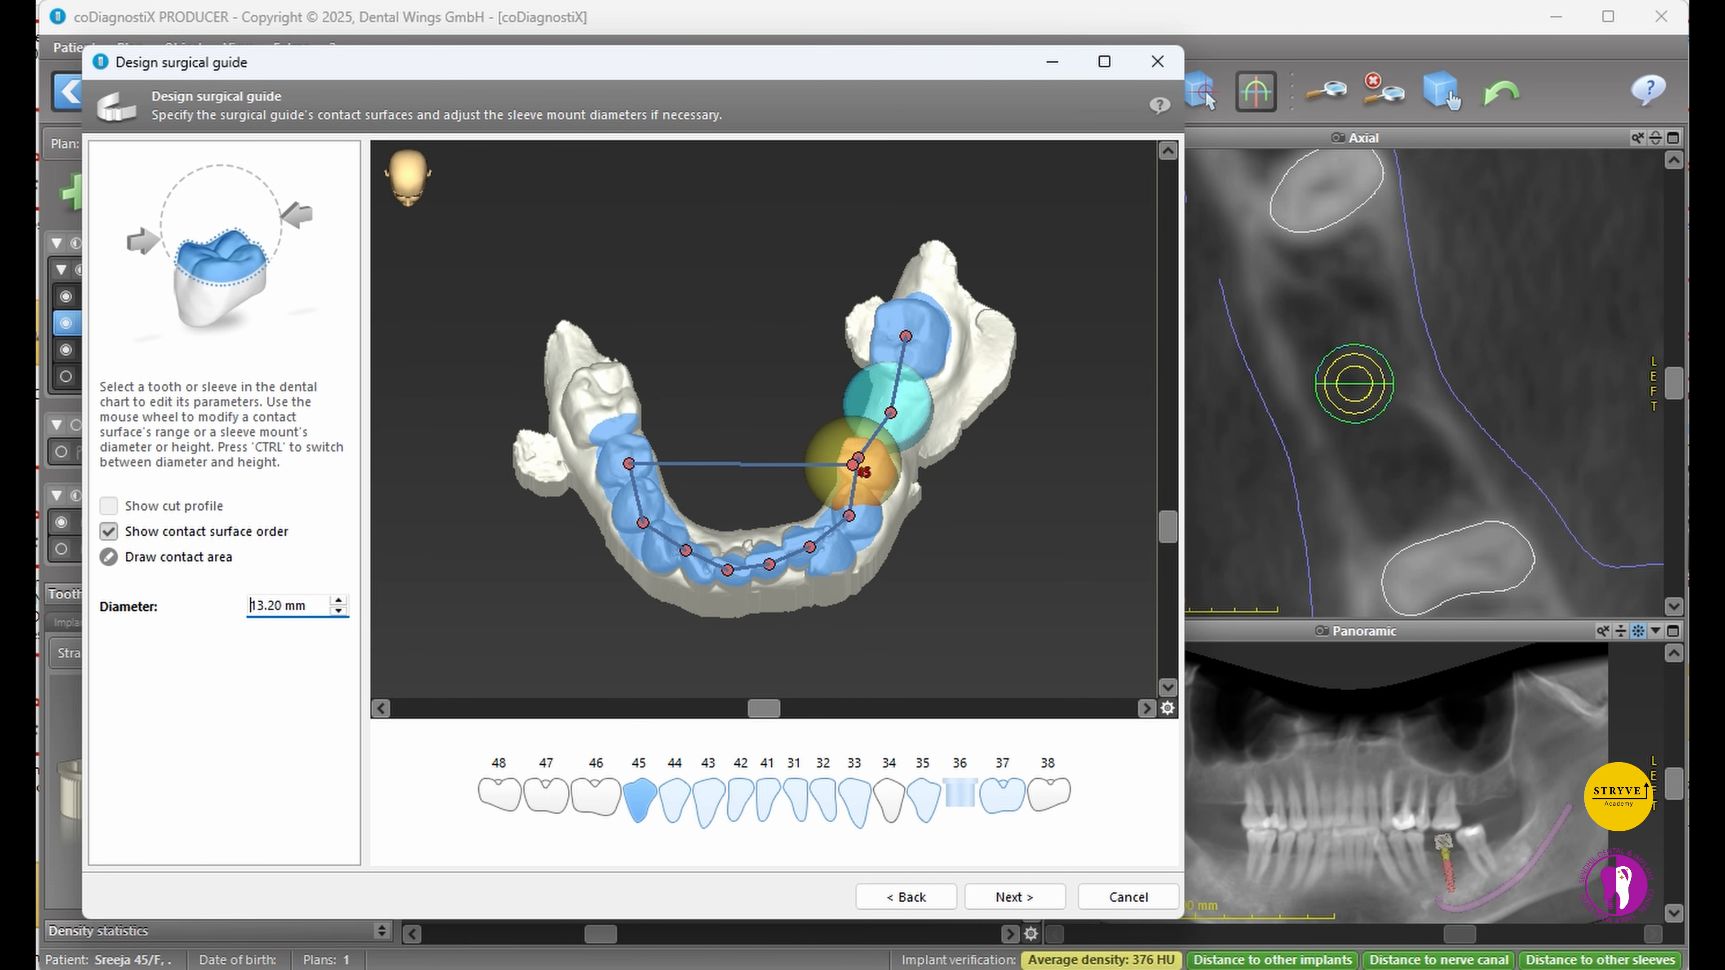
click(1027, 901)
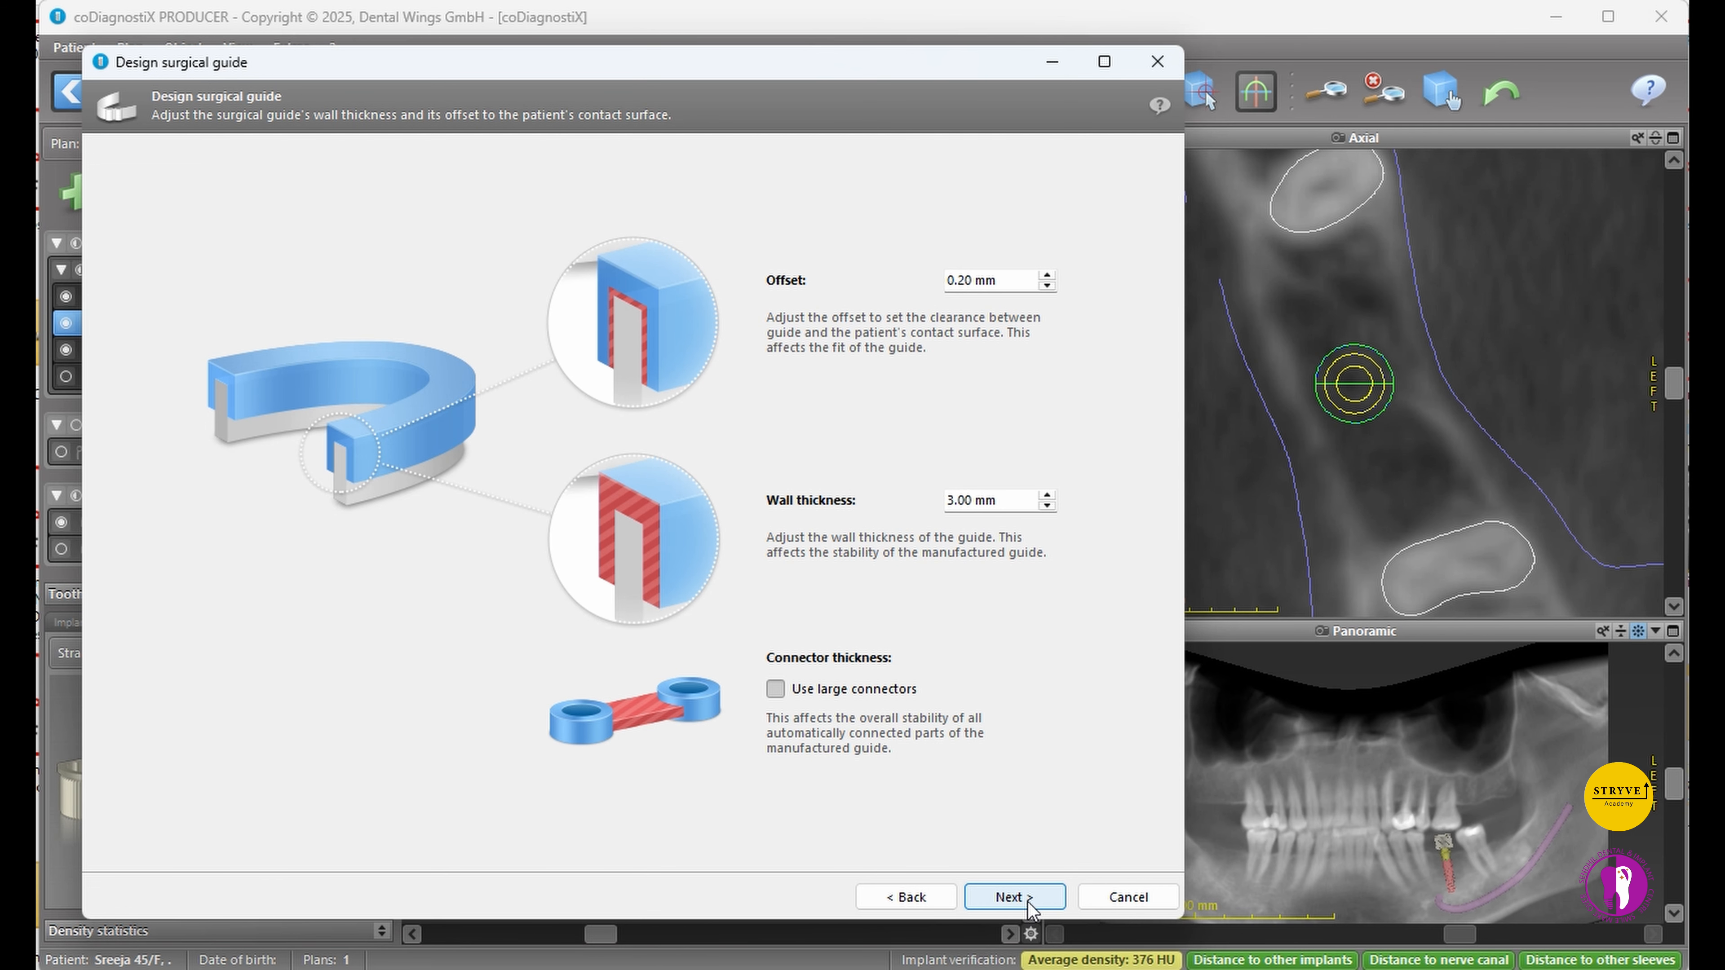
click(1026, 901)
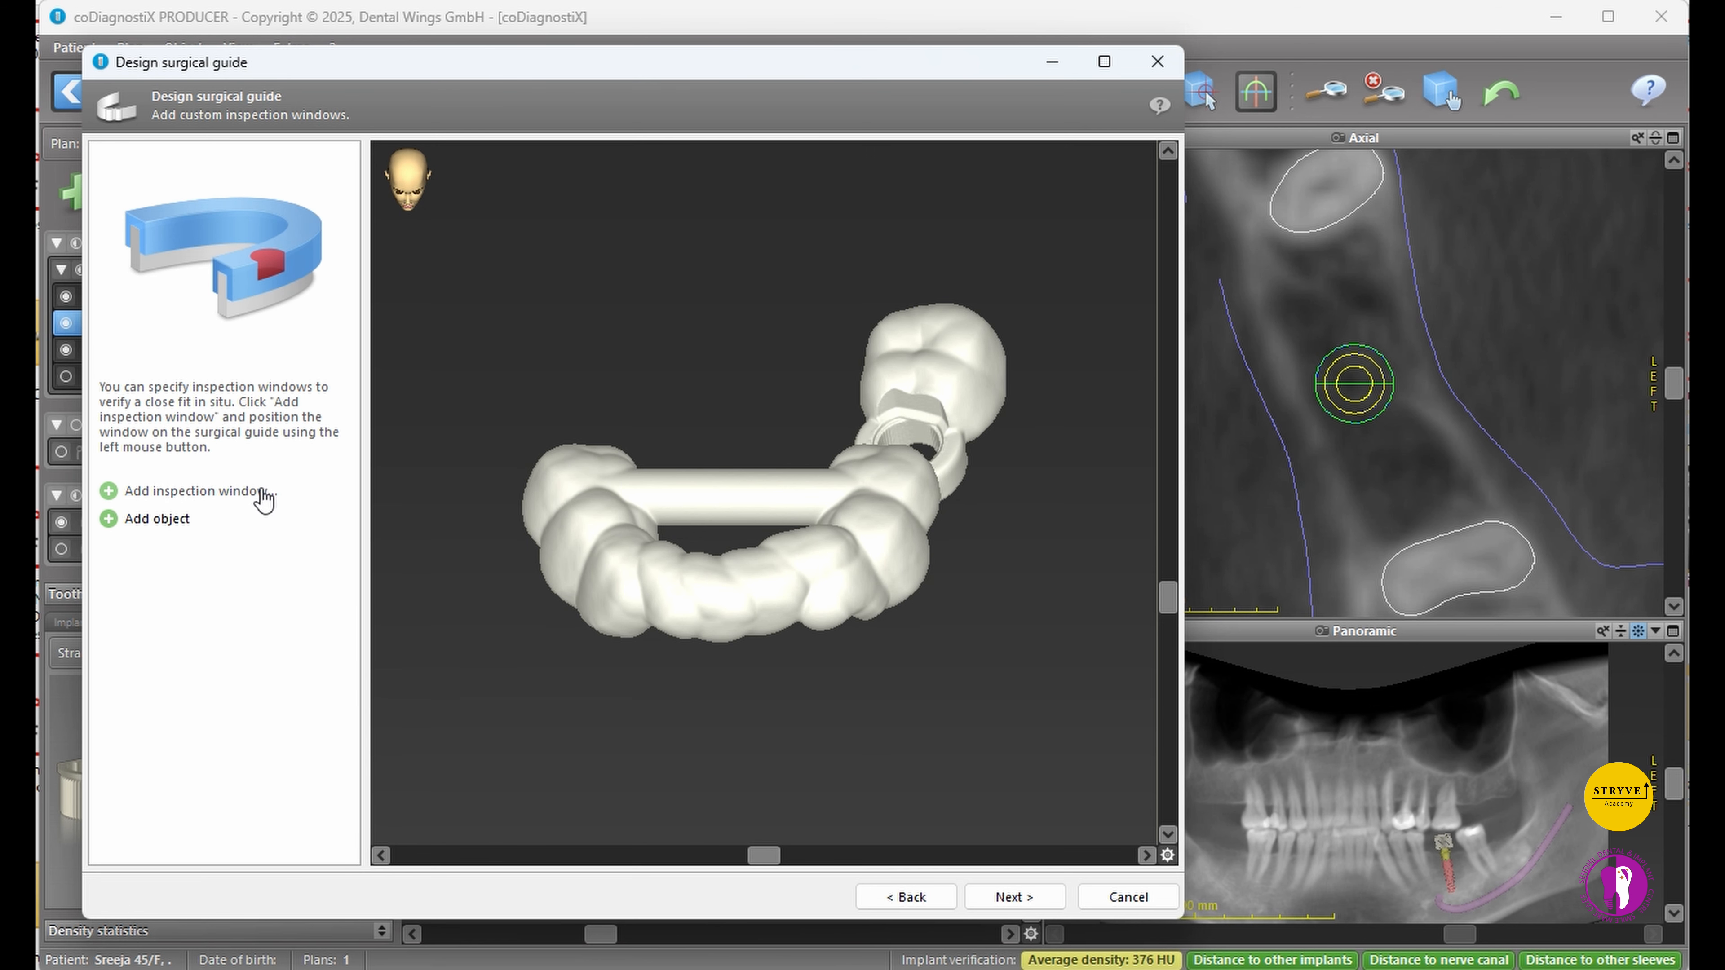
- Add an inspection window on the guide over the 43–44 region, 23 mm in diameter and 10 mm long
click(264, 501)
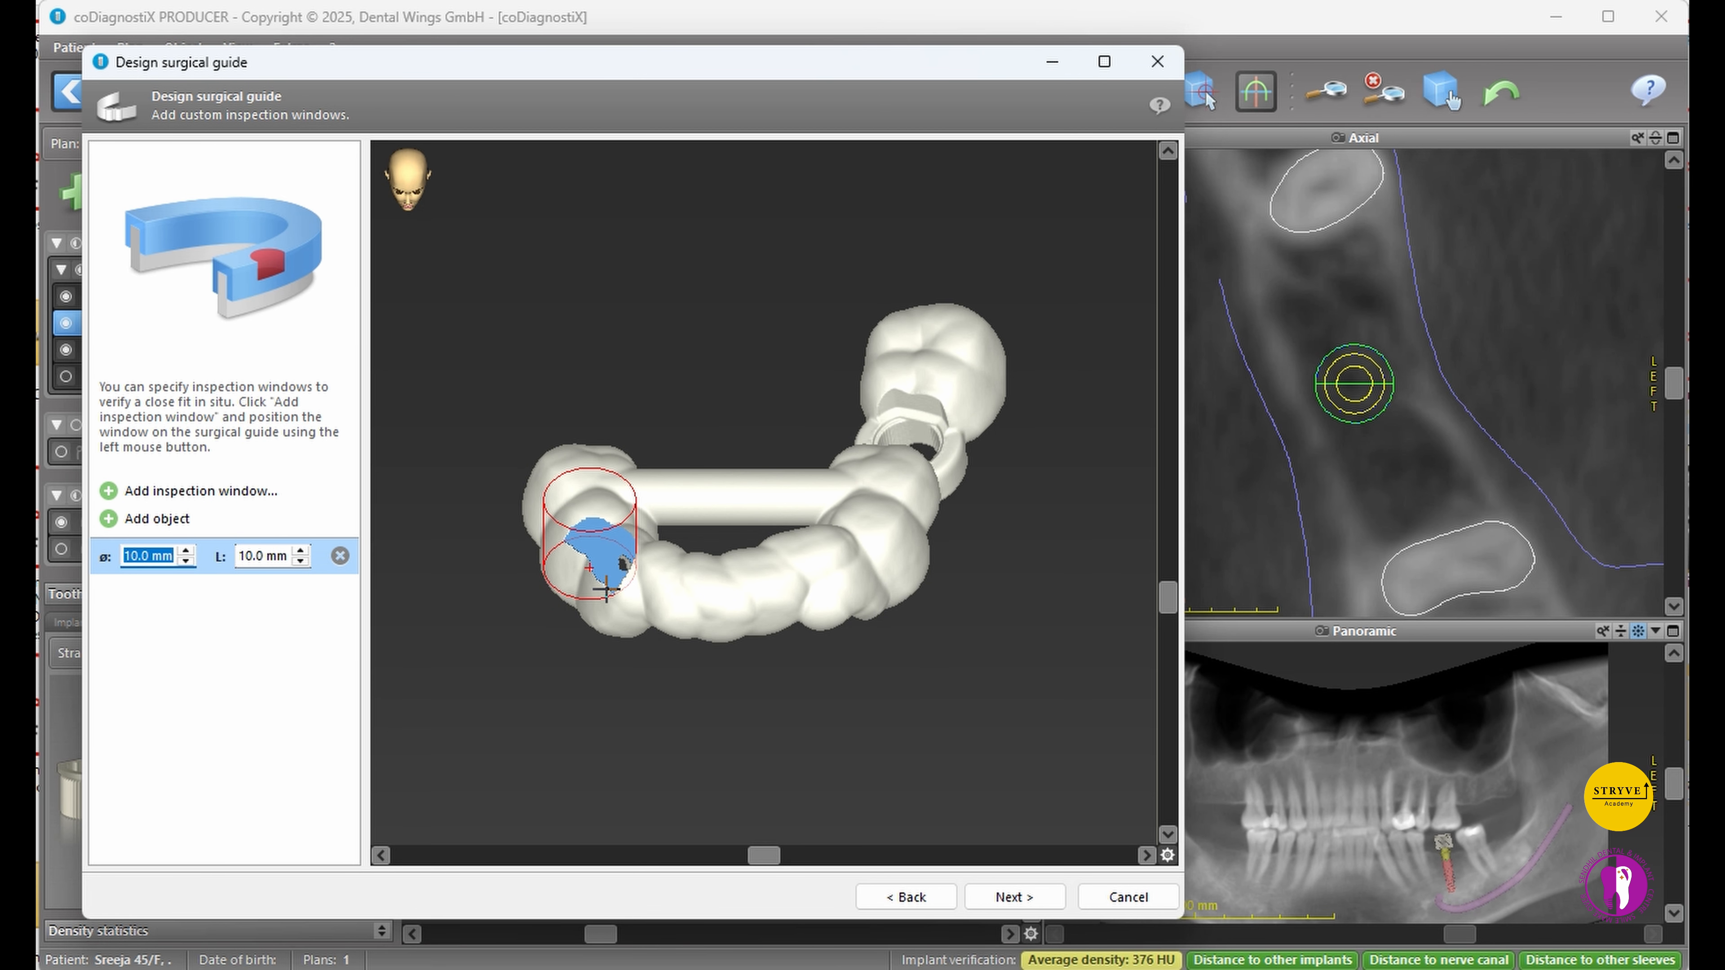
scroll(596, 582, up, 3)
drag(594, 575, 593, 579)
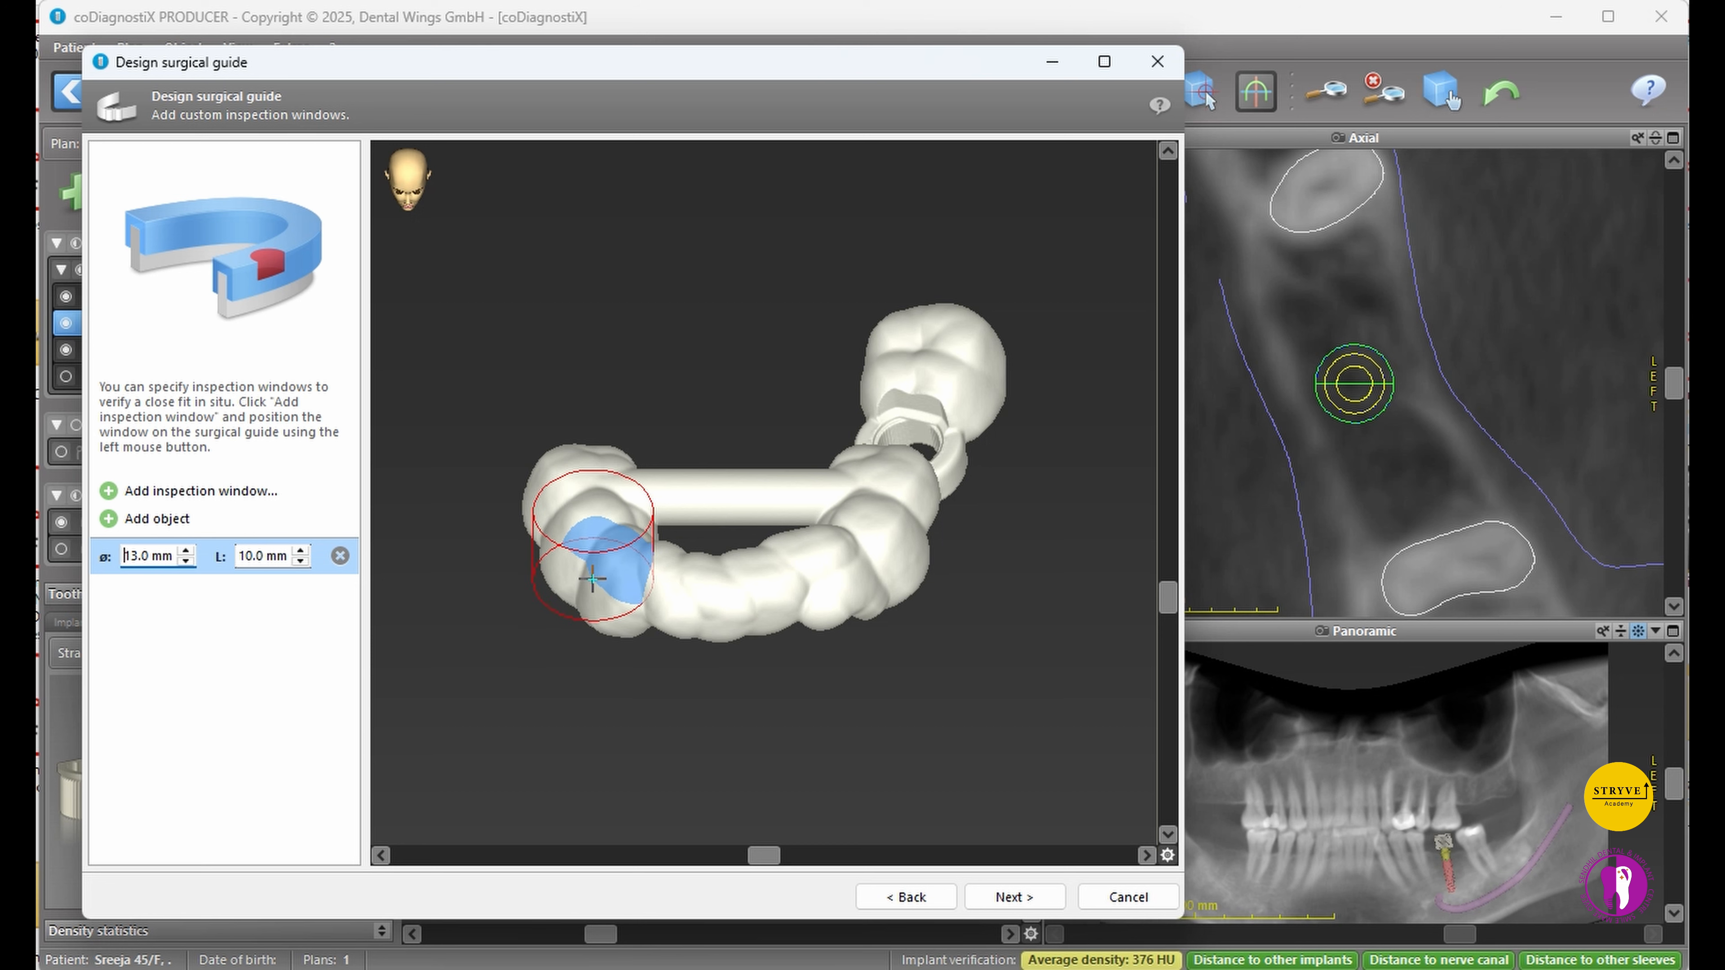
scroll(592, 579, up, 6)
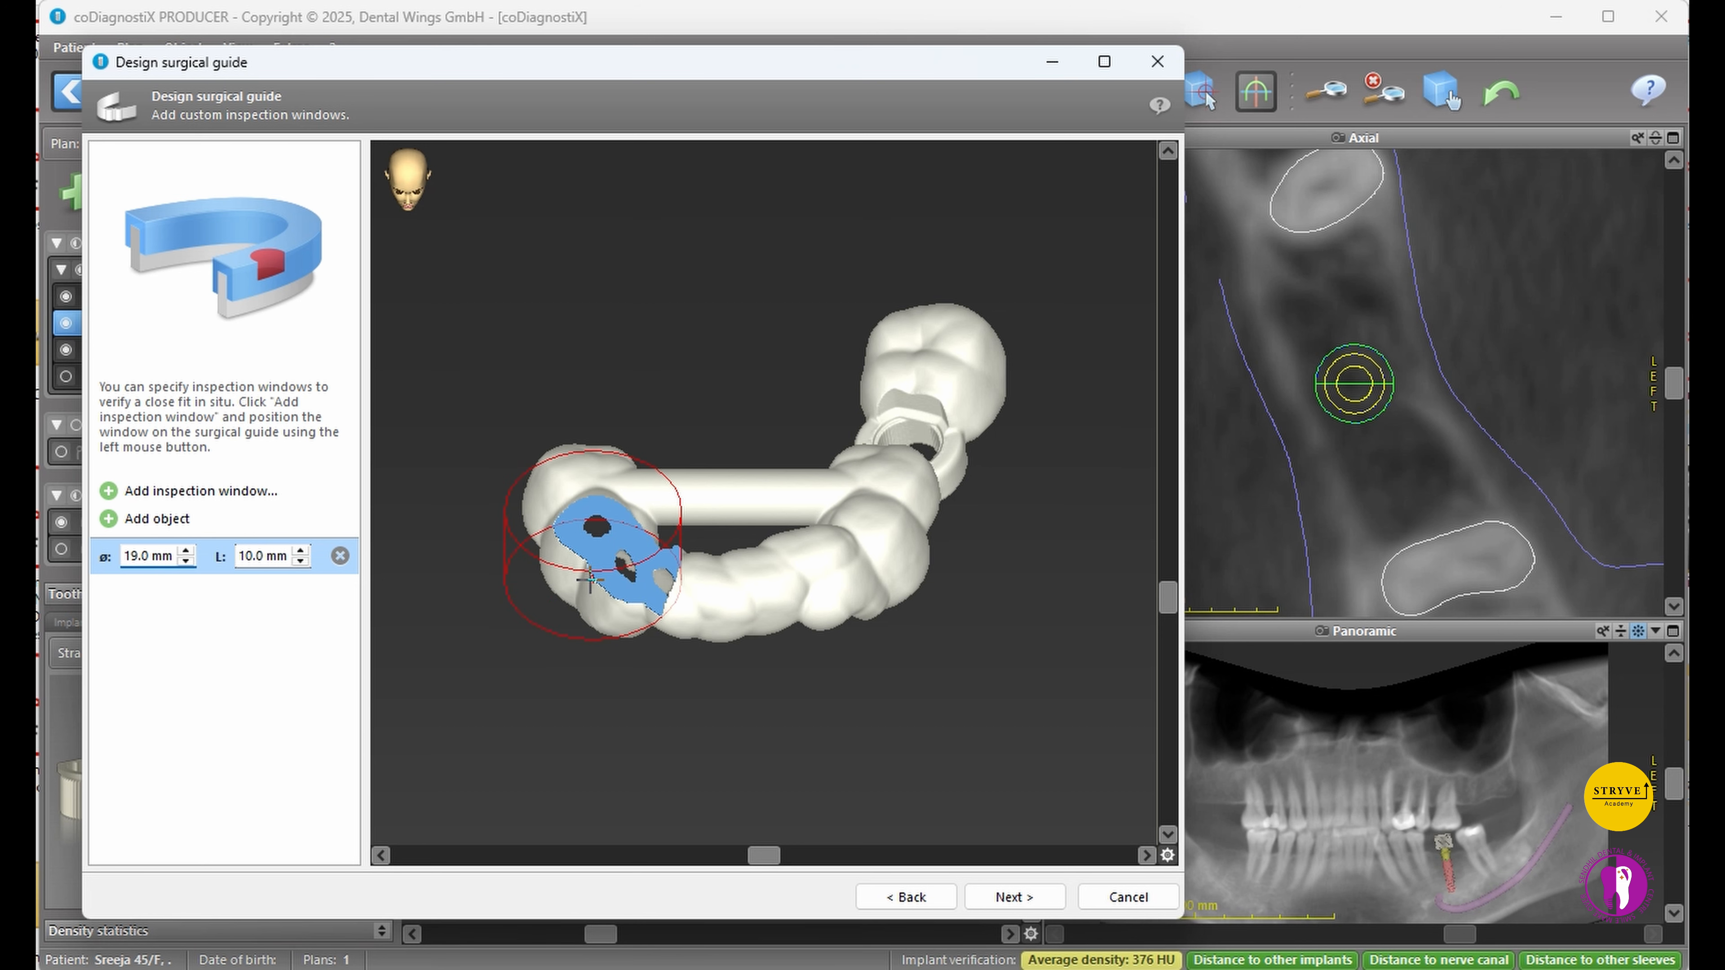
scroll(592, 579, up, 4)
- Add a second inspection window over the 33–34 region of the guide, 23 mm in diameter and 10 mm long
click(243, 492)
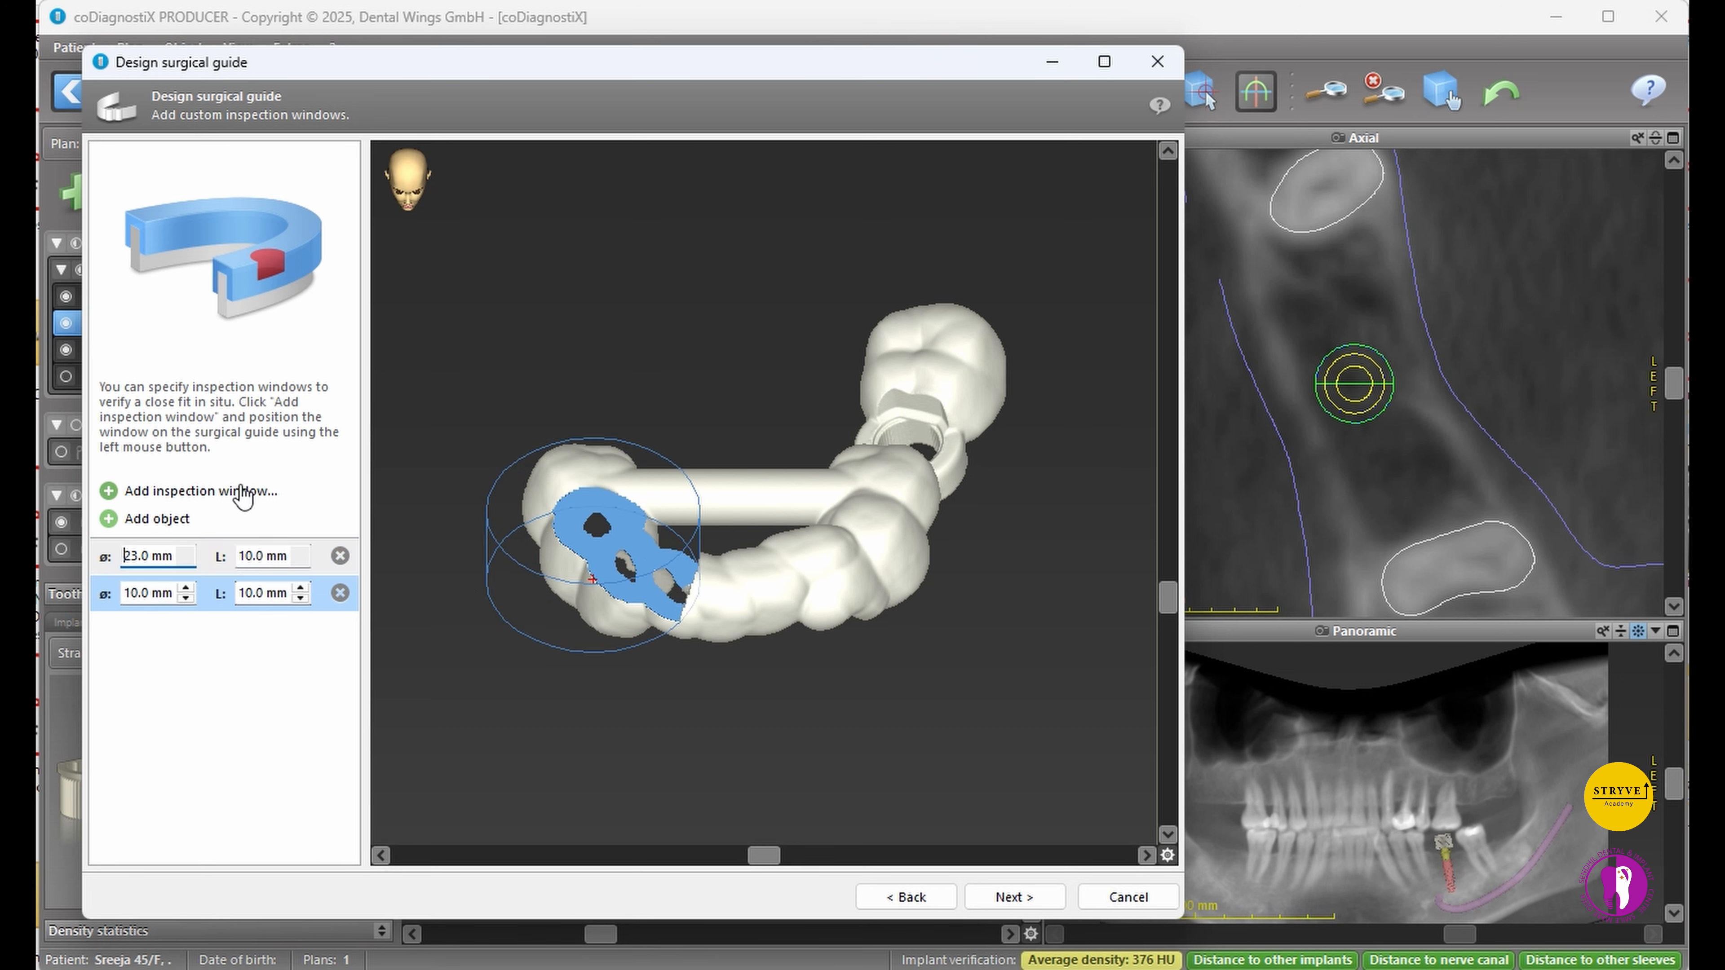
click(767, 489)
middle_drag(745, 455, 710, 311)
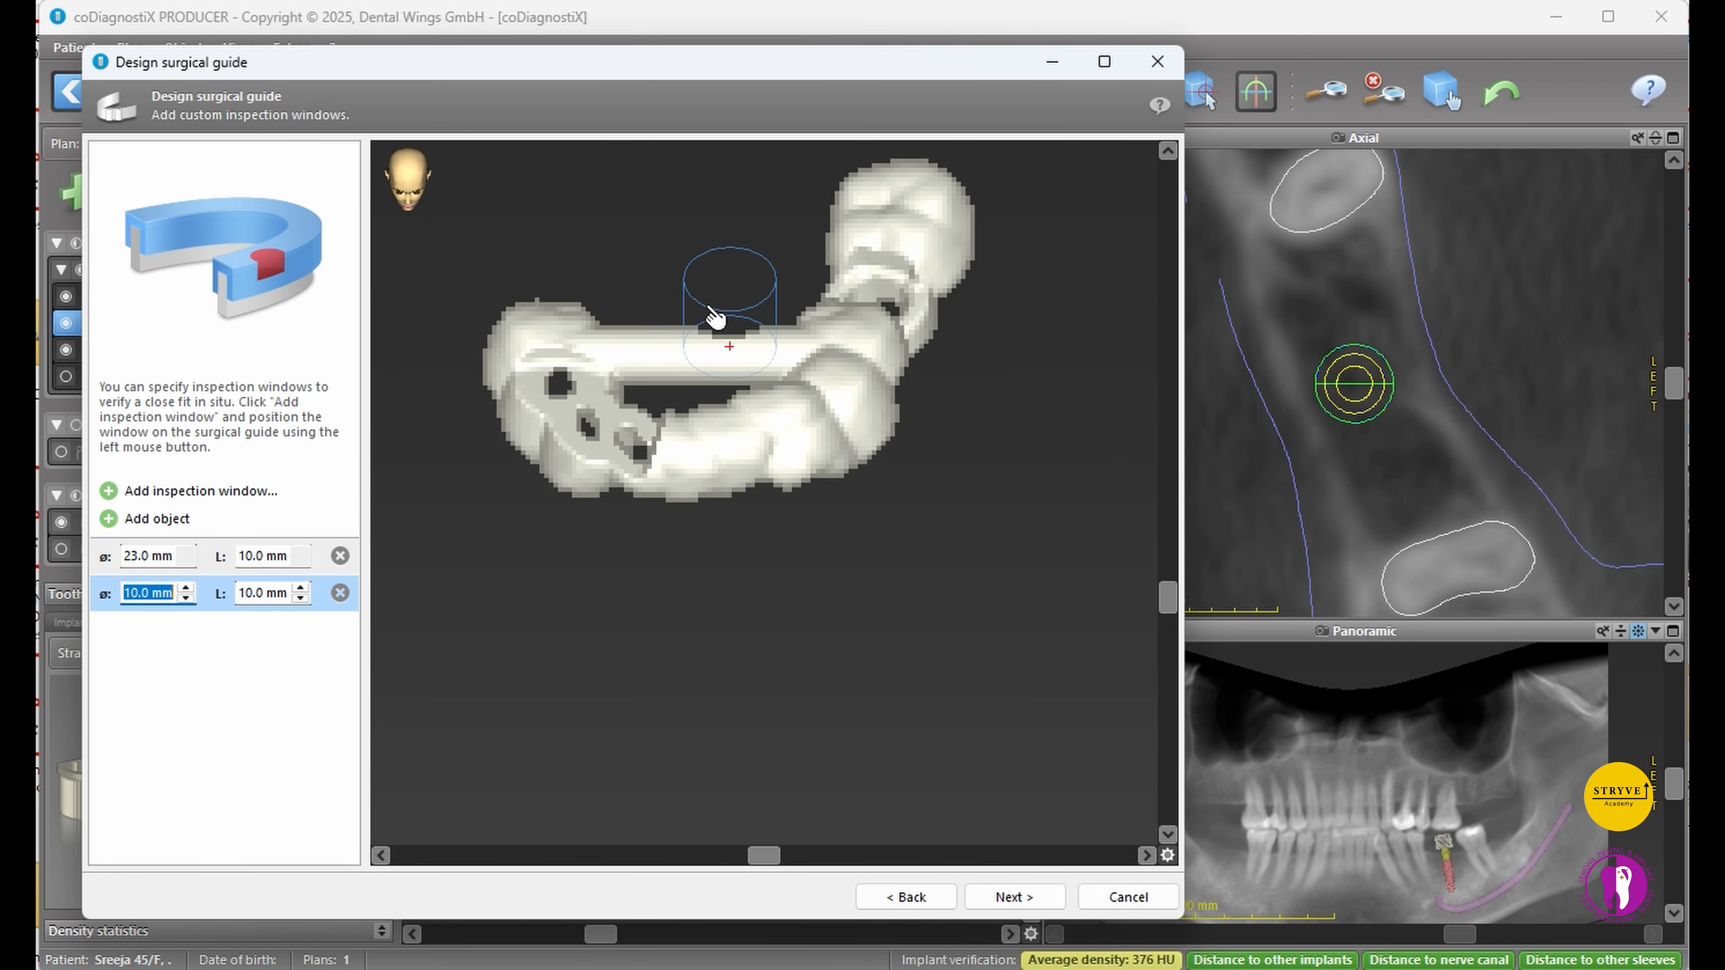
drag(713, 316, 808, 445)
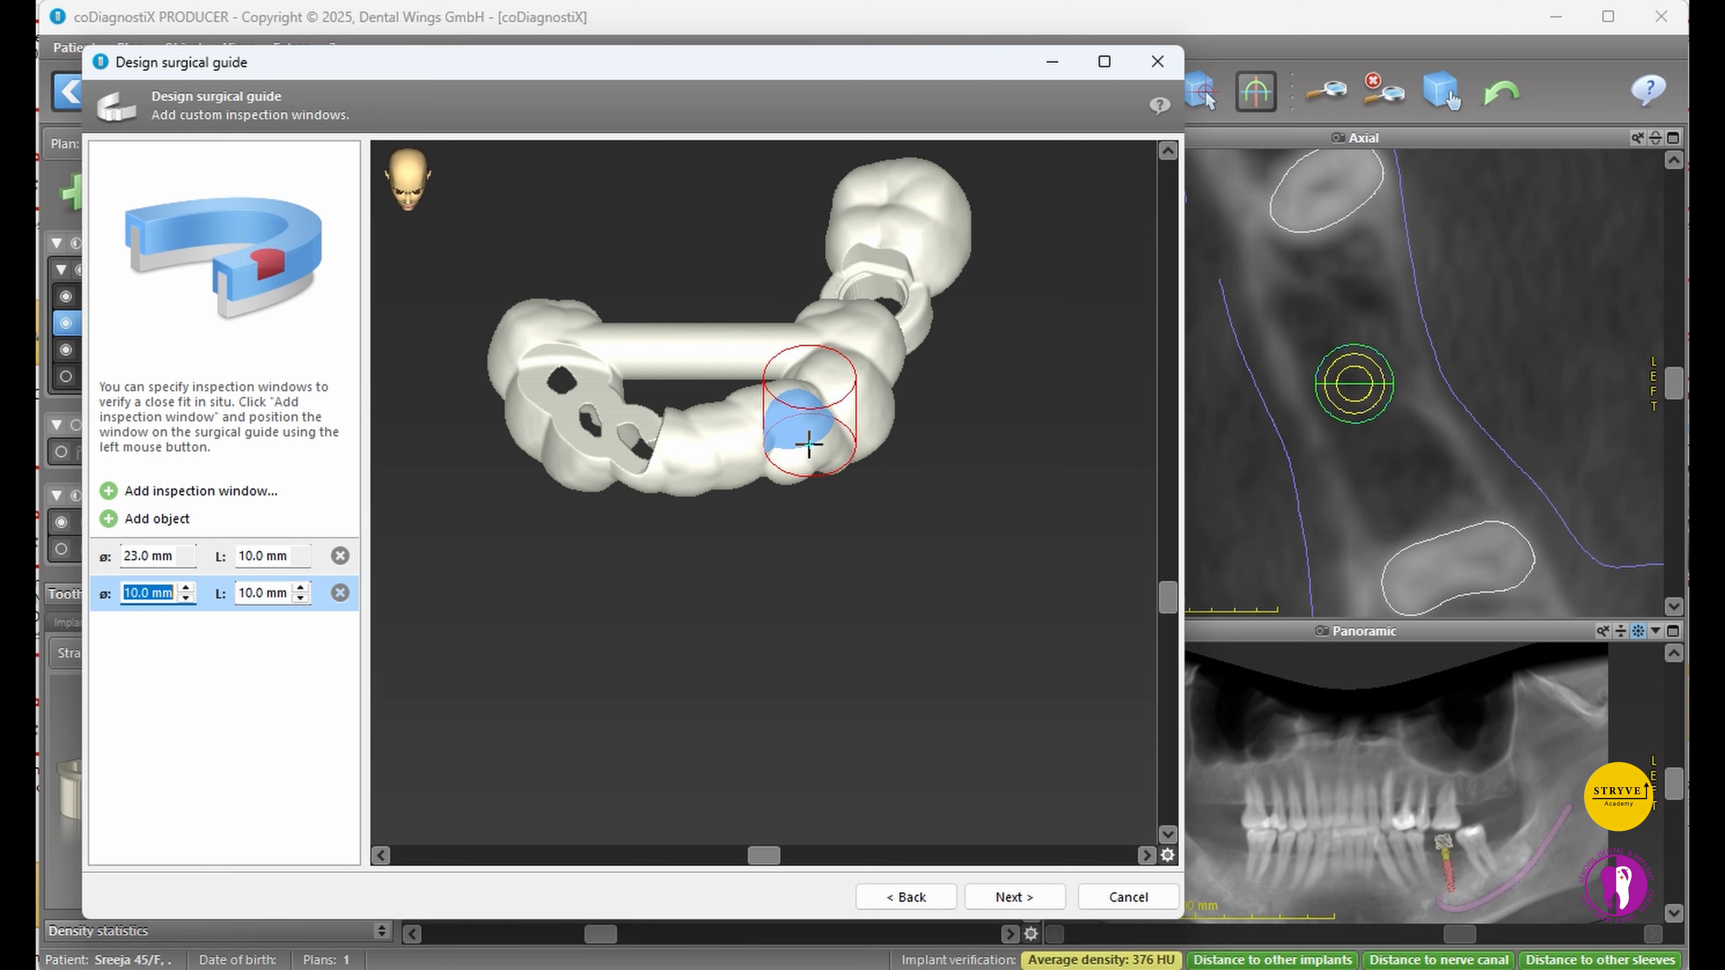
scroll(808, 445, up, 7)
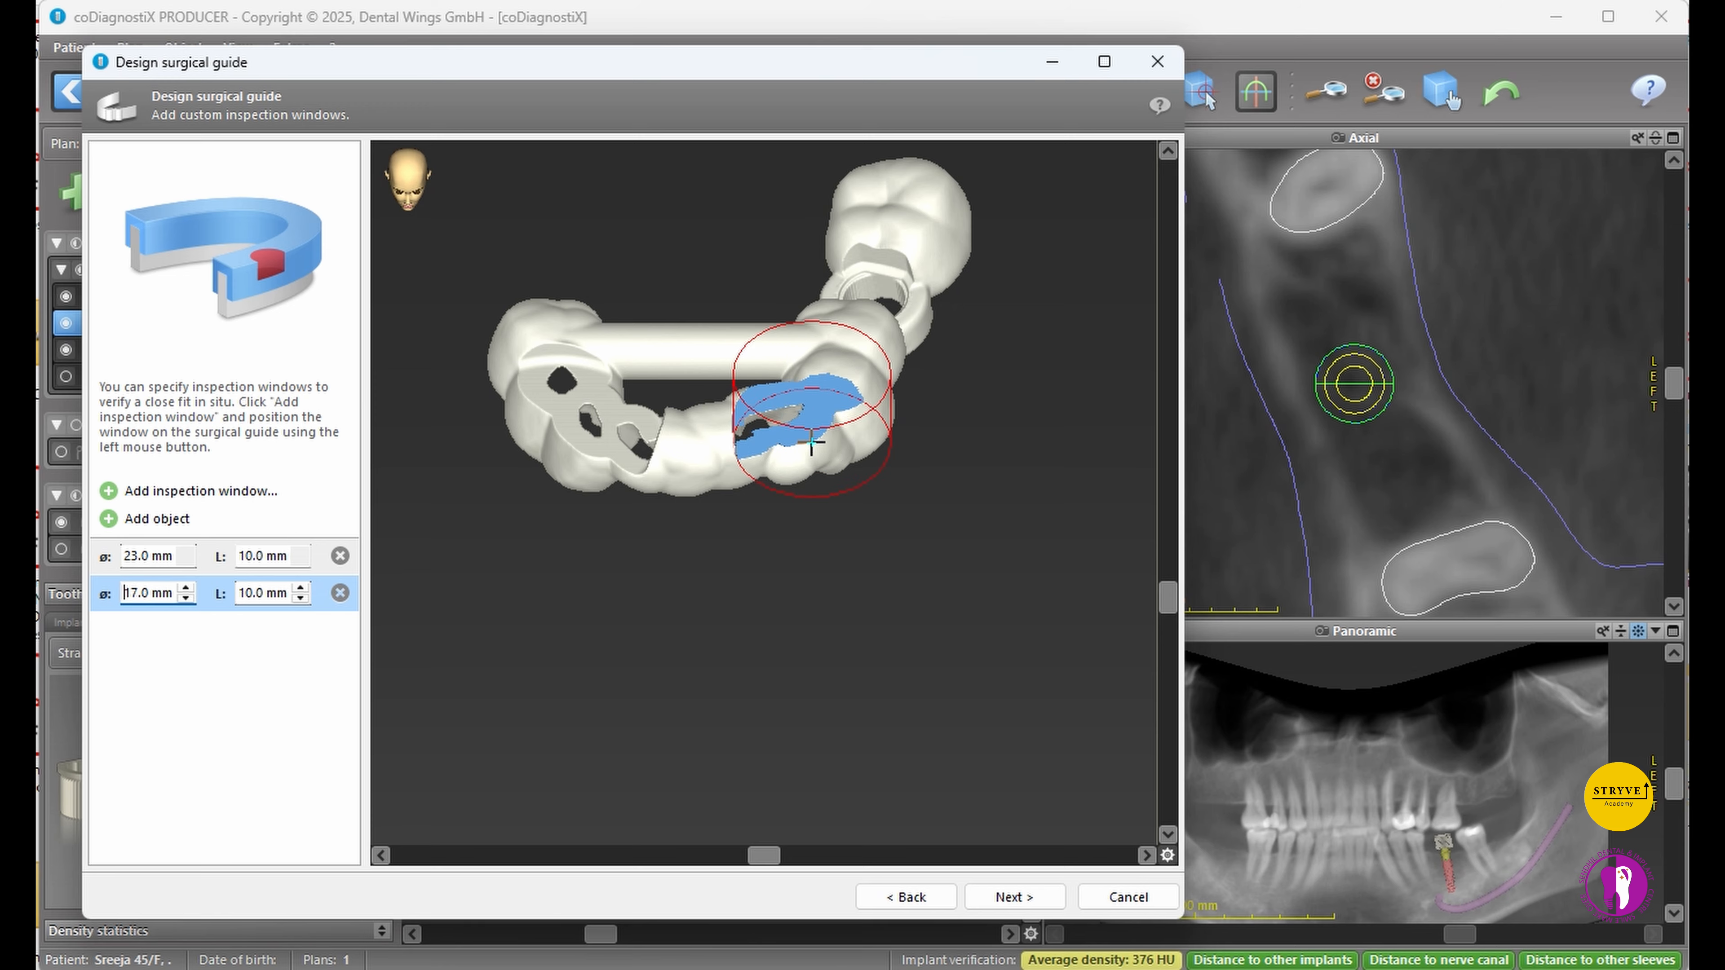
scroll(811, 443, up, 6)
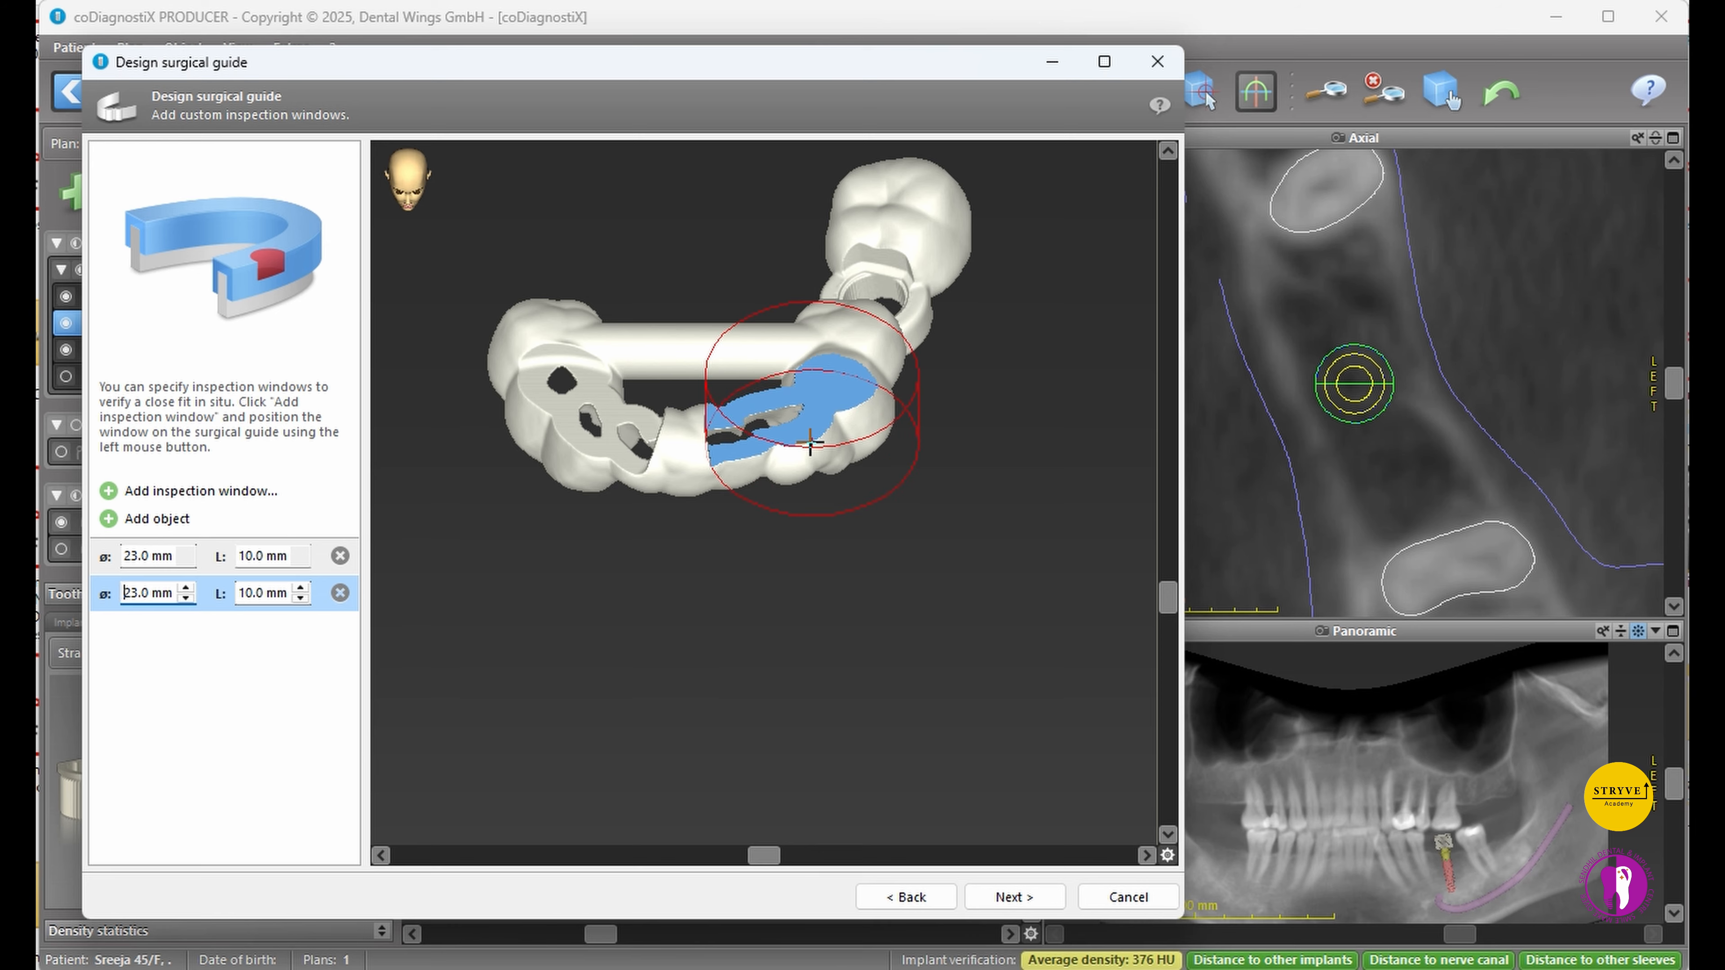
drag(815, 443, 844, 425)
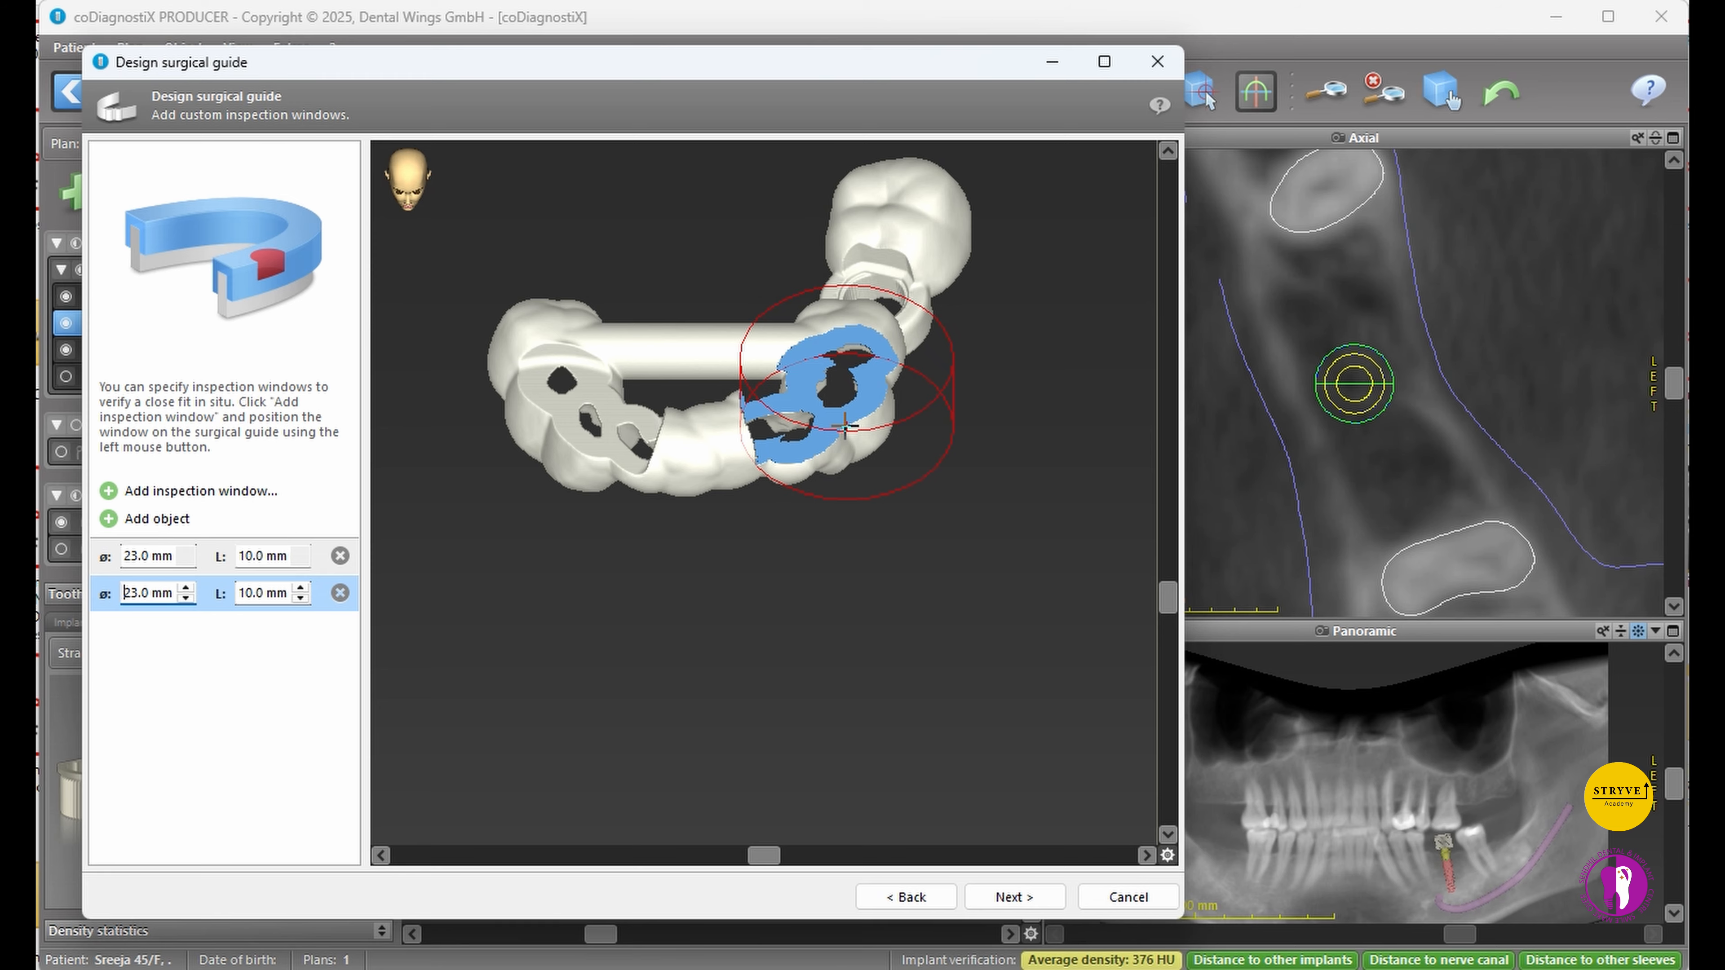
- Add a third inspection window over contact surface 37, 12 mm in diameter and 10 mm long, and accept the inspection windows
mouse_move(1165, 596)
mouse_down()
mouse_move(1184, 744)
mouse_move(1159, 426)
mouse_move(1177, 579)
mouse_up()
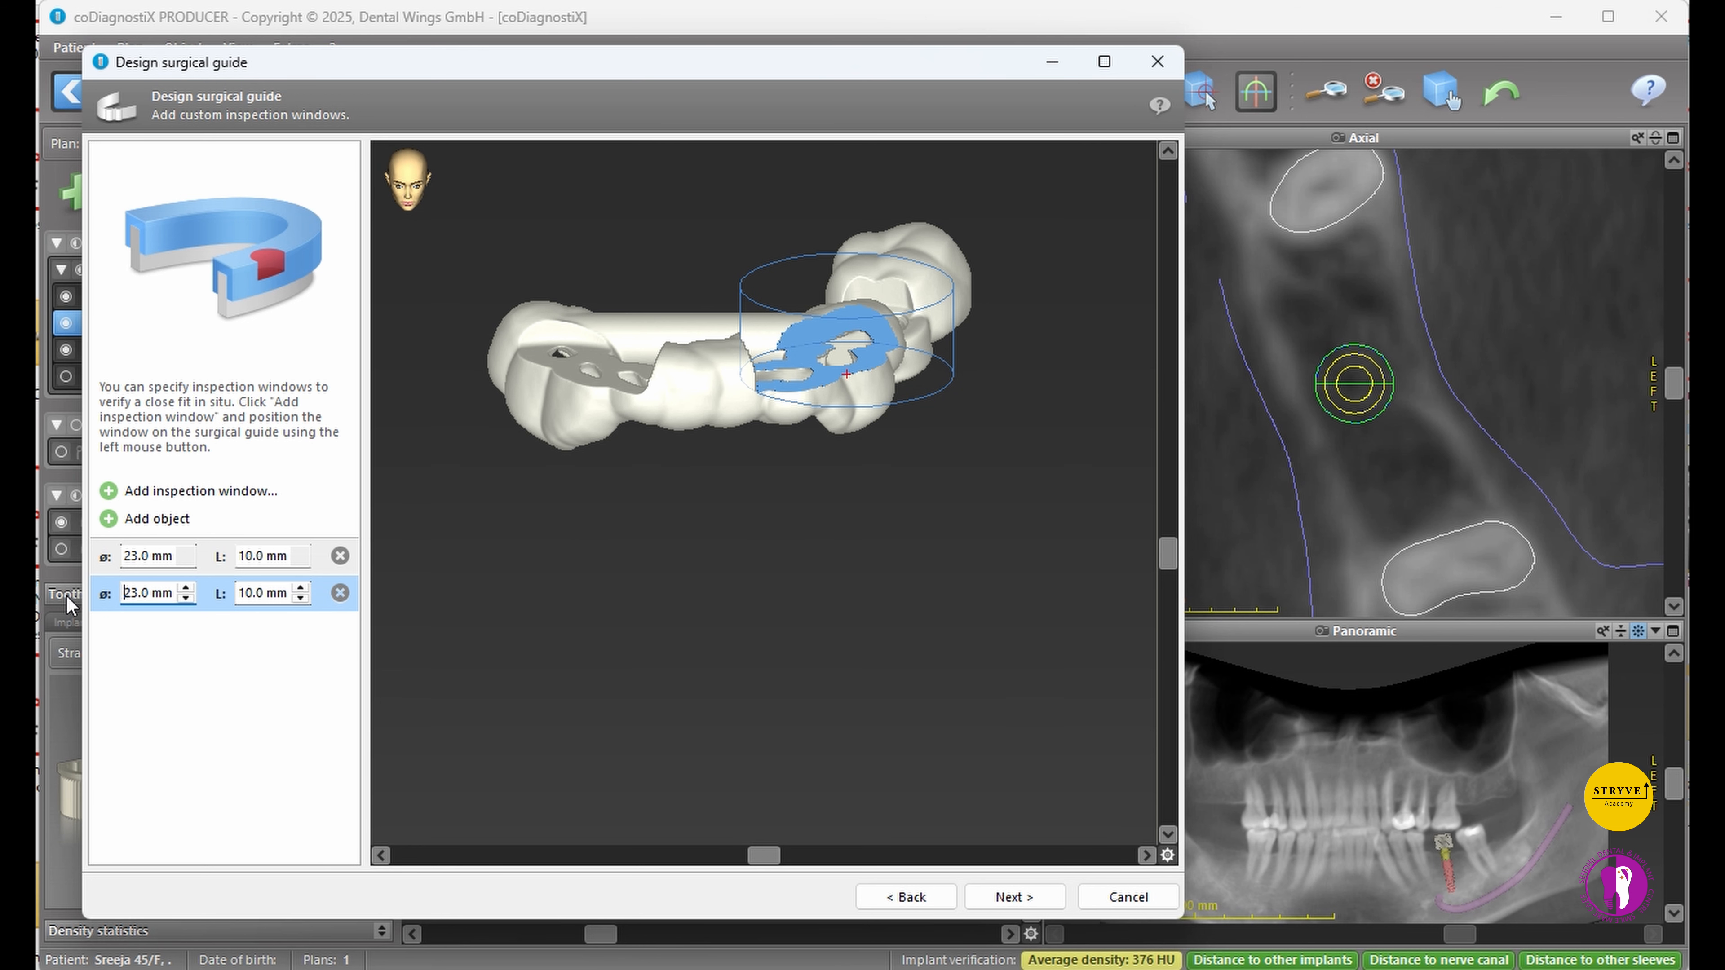
click(194, 492)
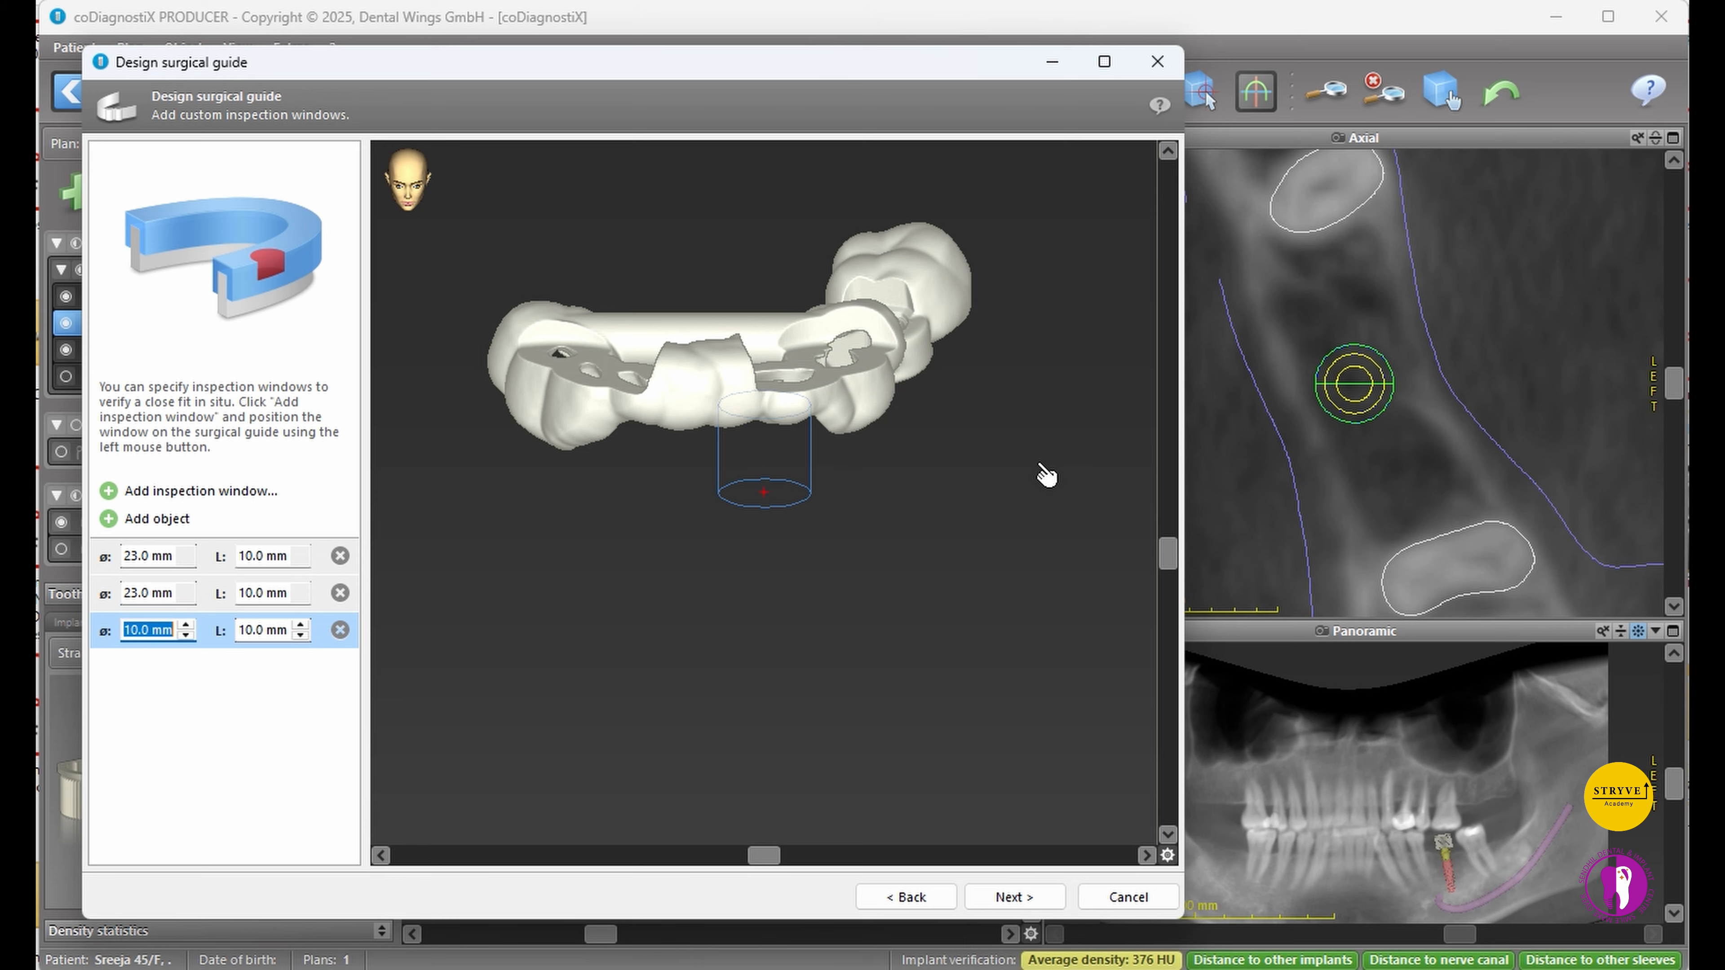
click(947, 285)
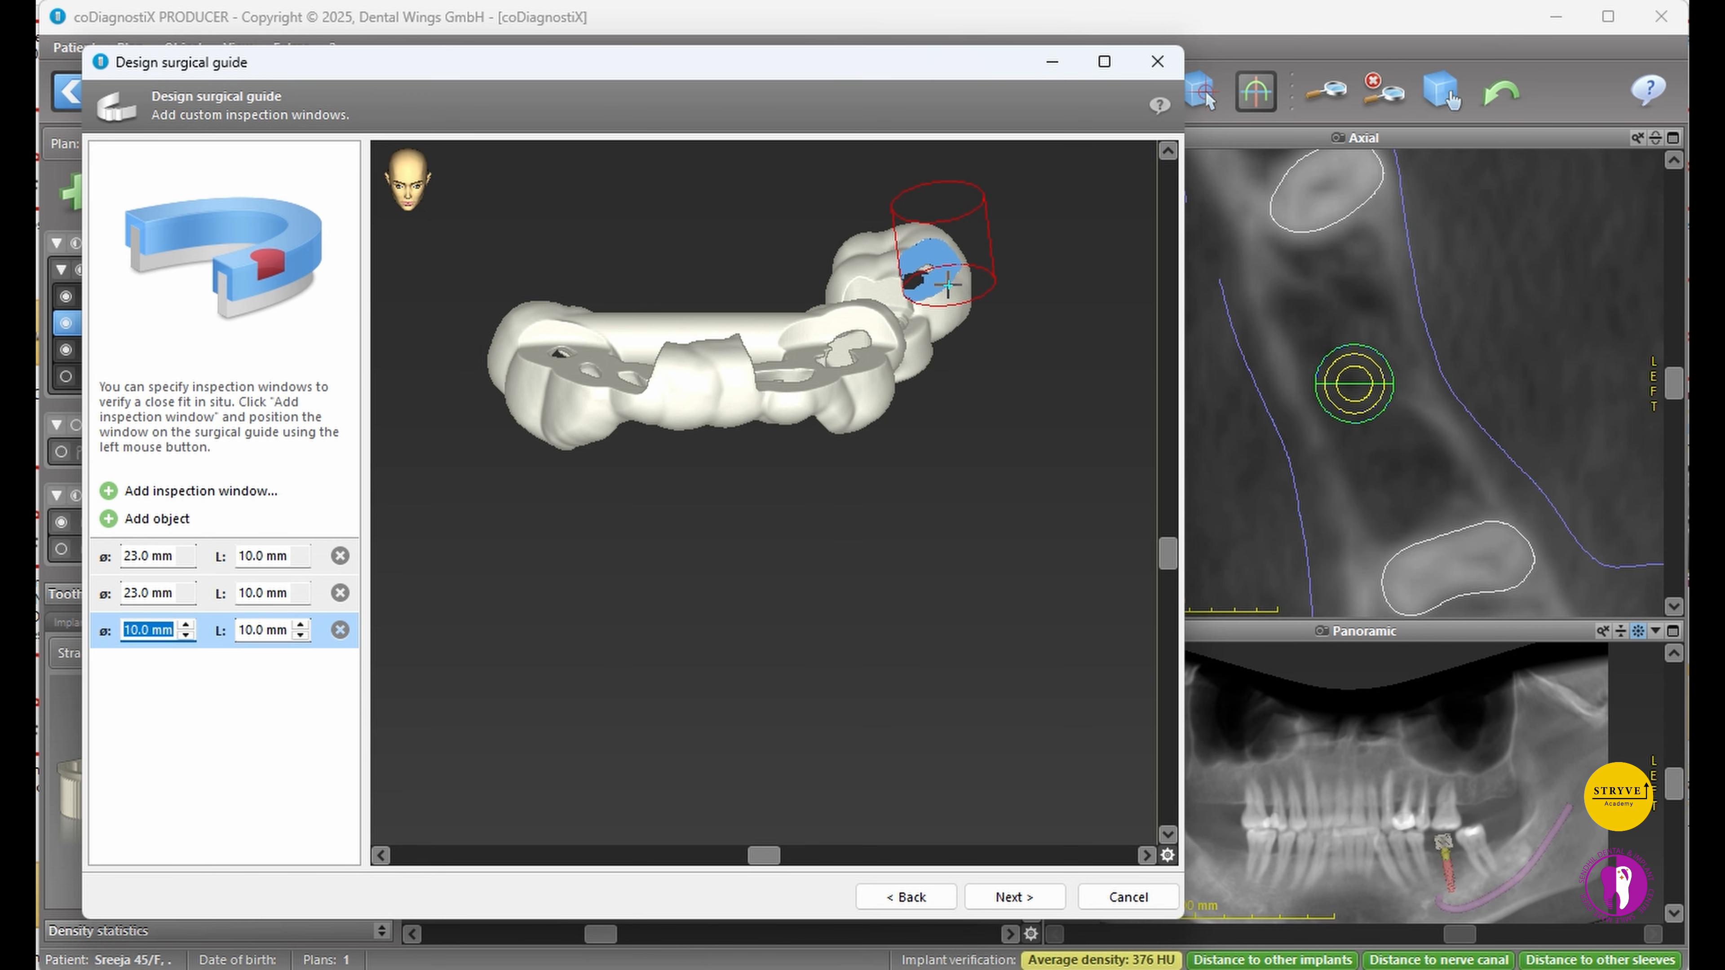
scroll(947, 285, up, 2)
drag(1171, 557, 1172, 618)
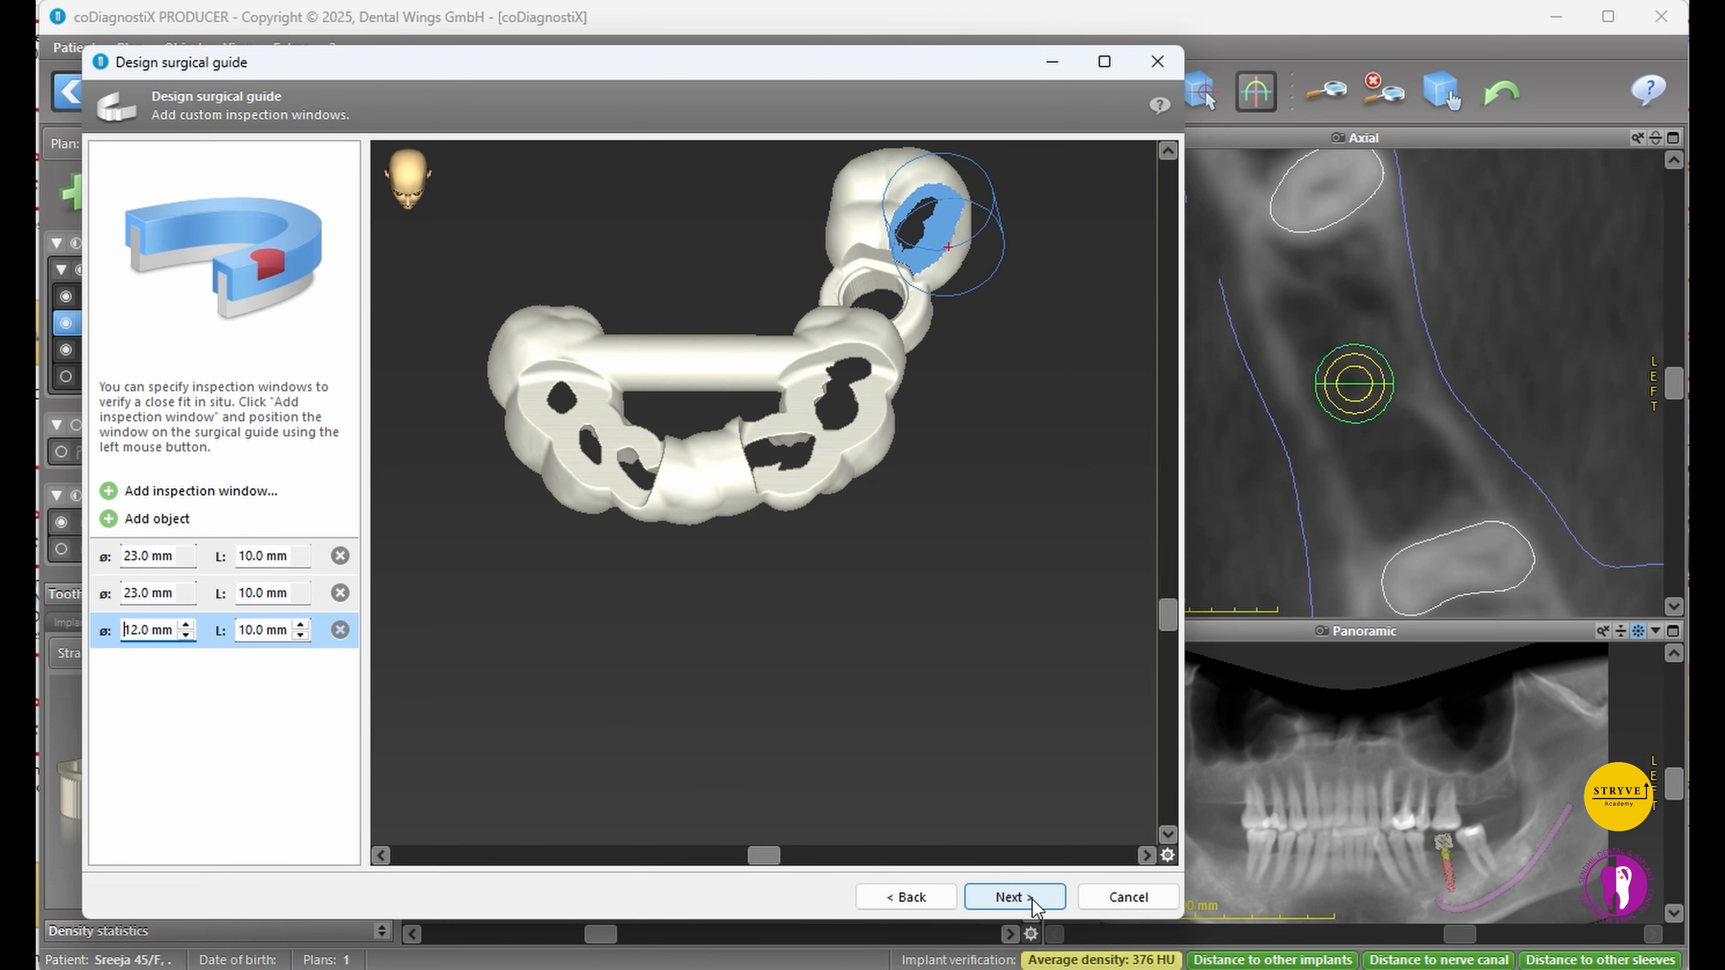
click(1014, 897)
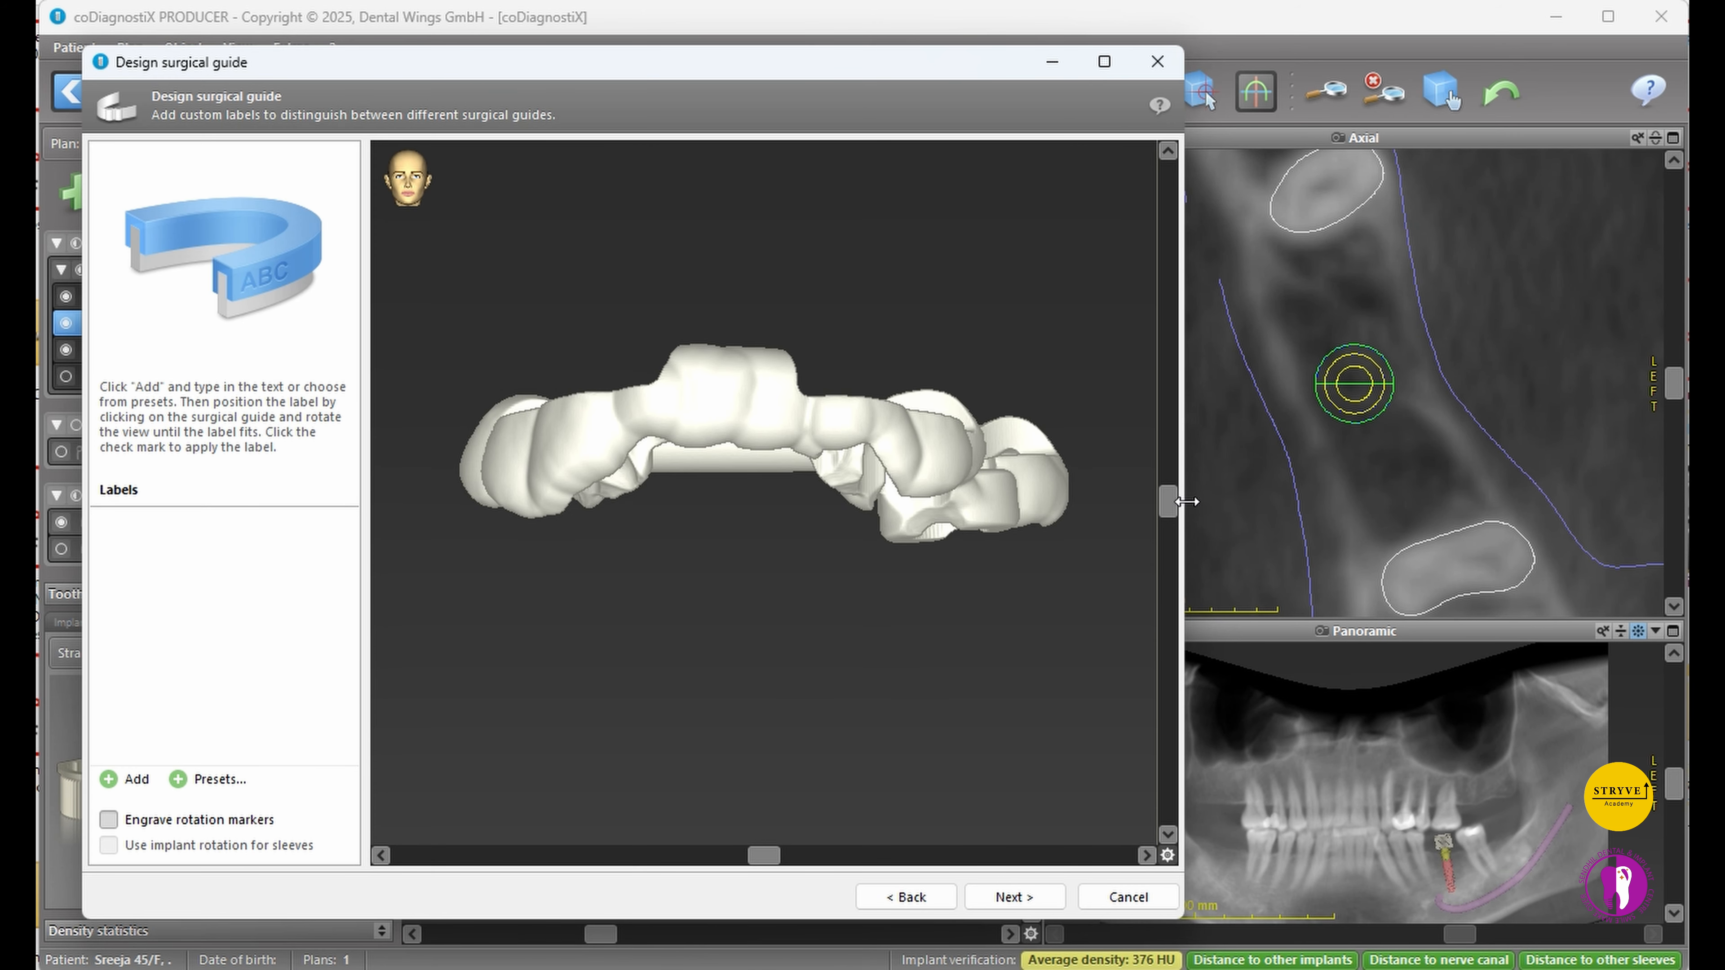
- Label the cross-arch bar with the patient name preset, remove the trailing punctuation from the text, and finalize the guide
drag(1168, 510, 1163, 608)
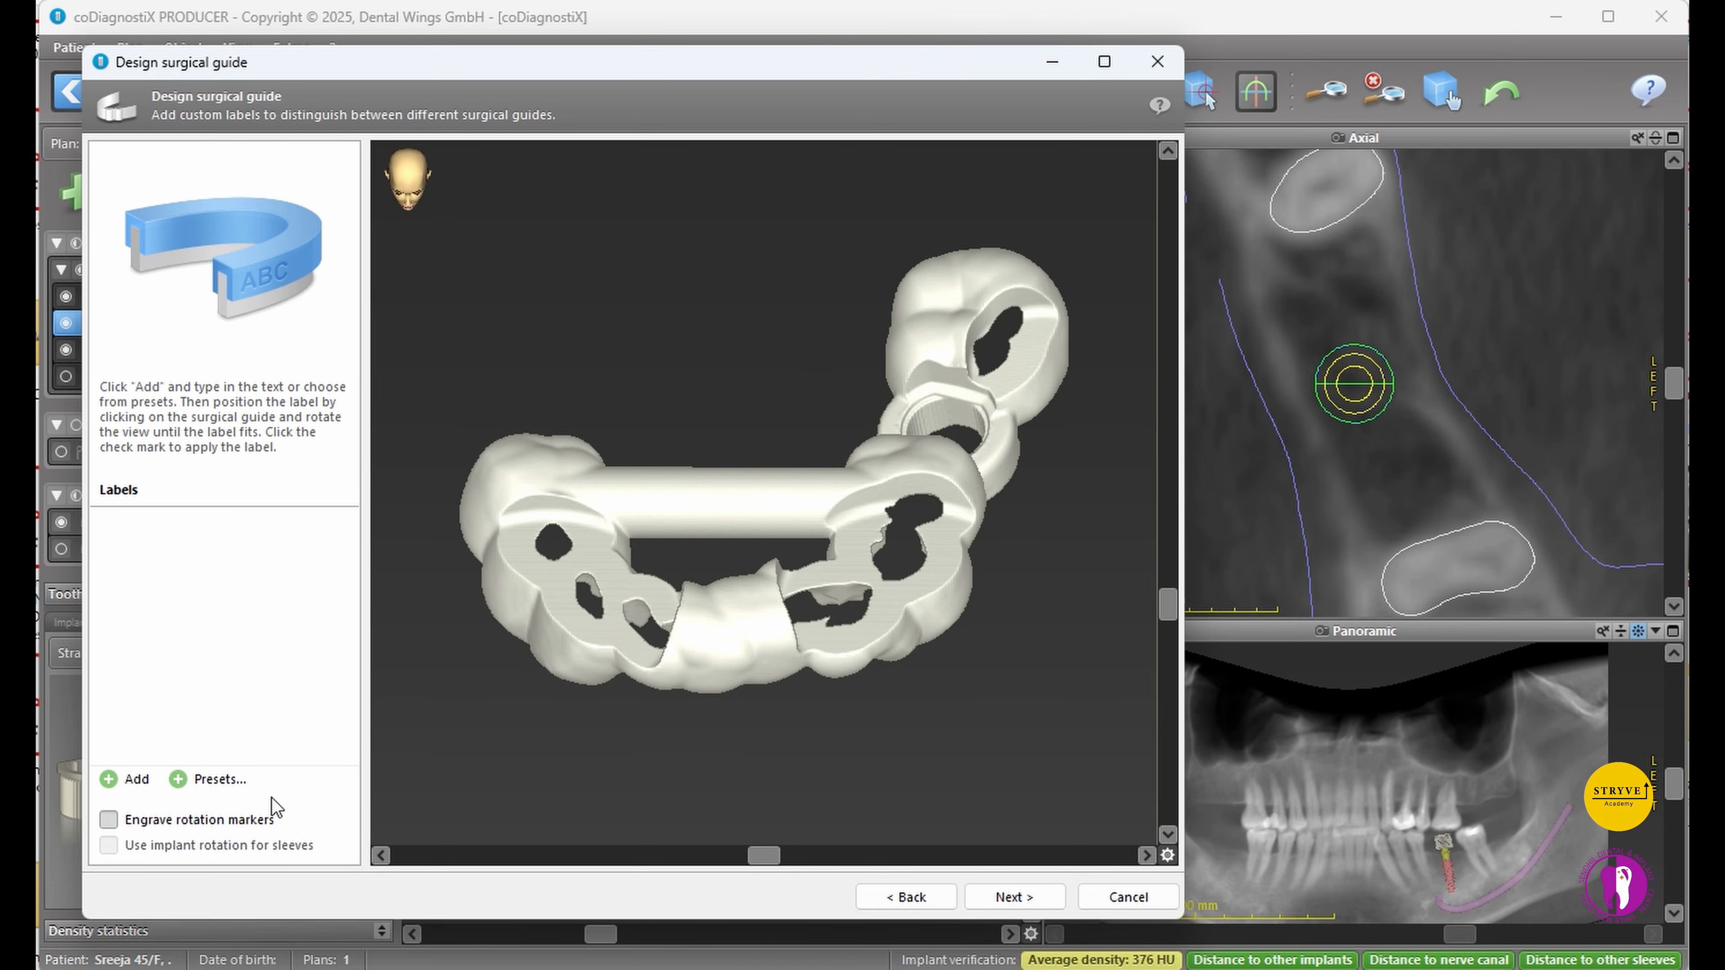
click(219, 779)
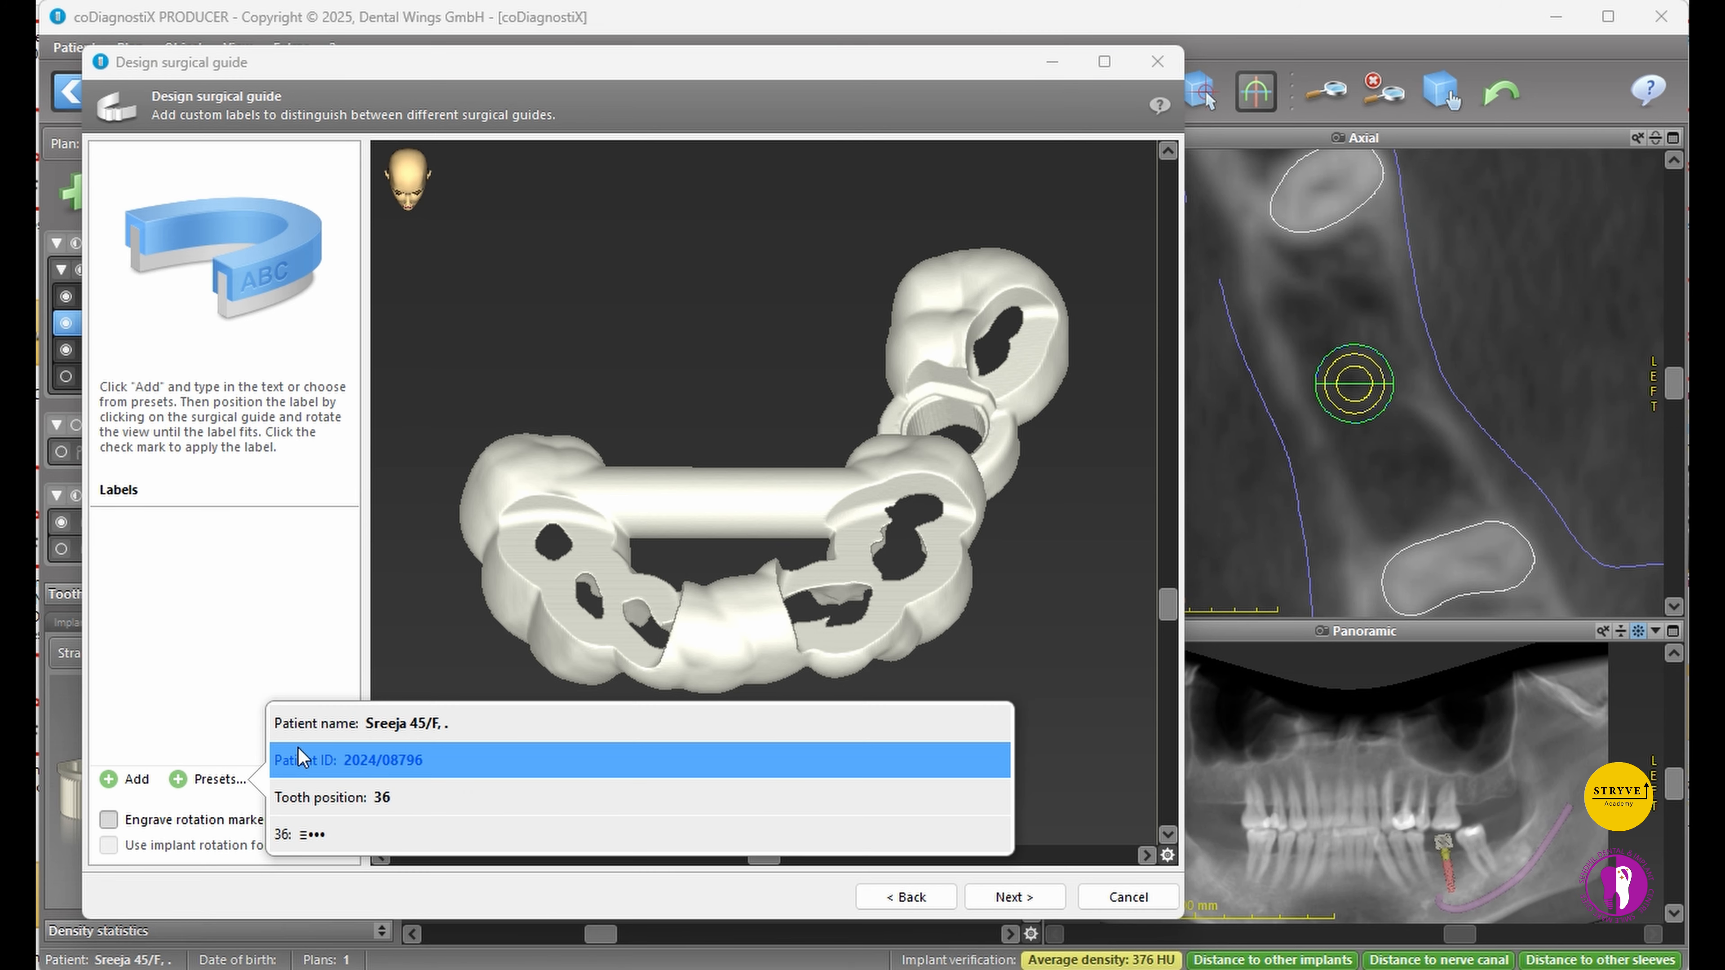
click(389, 731)
click(734, 496)
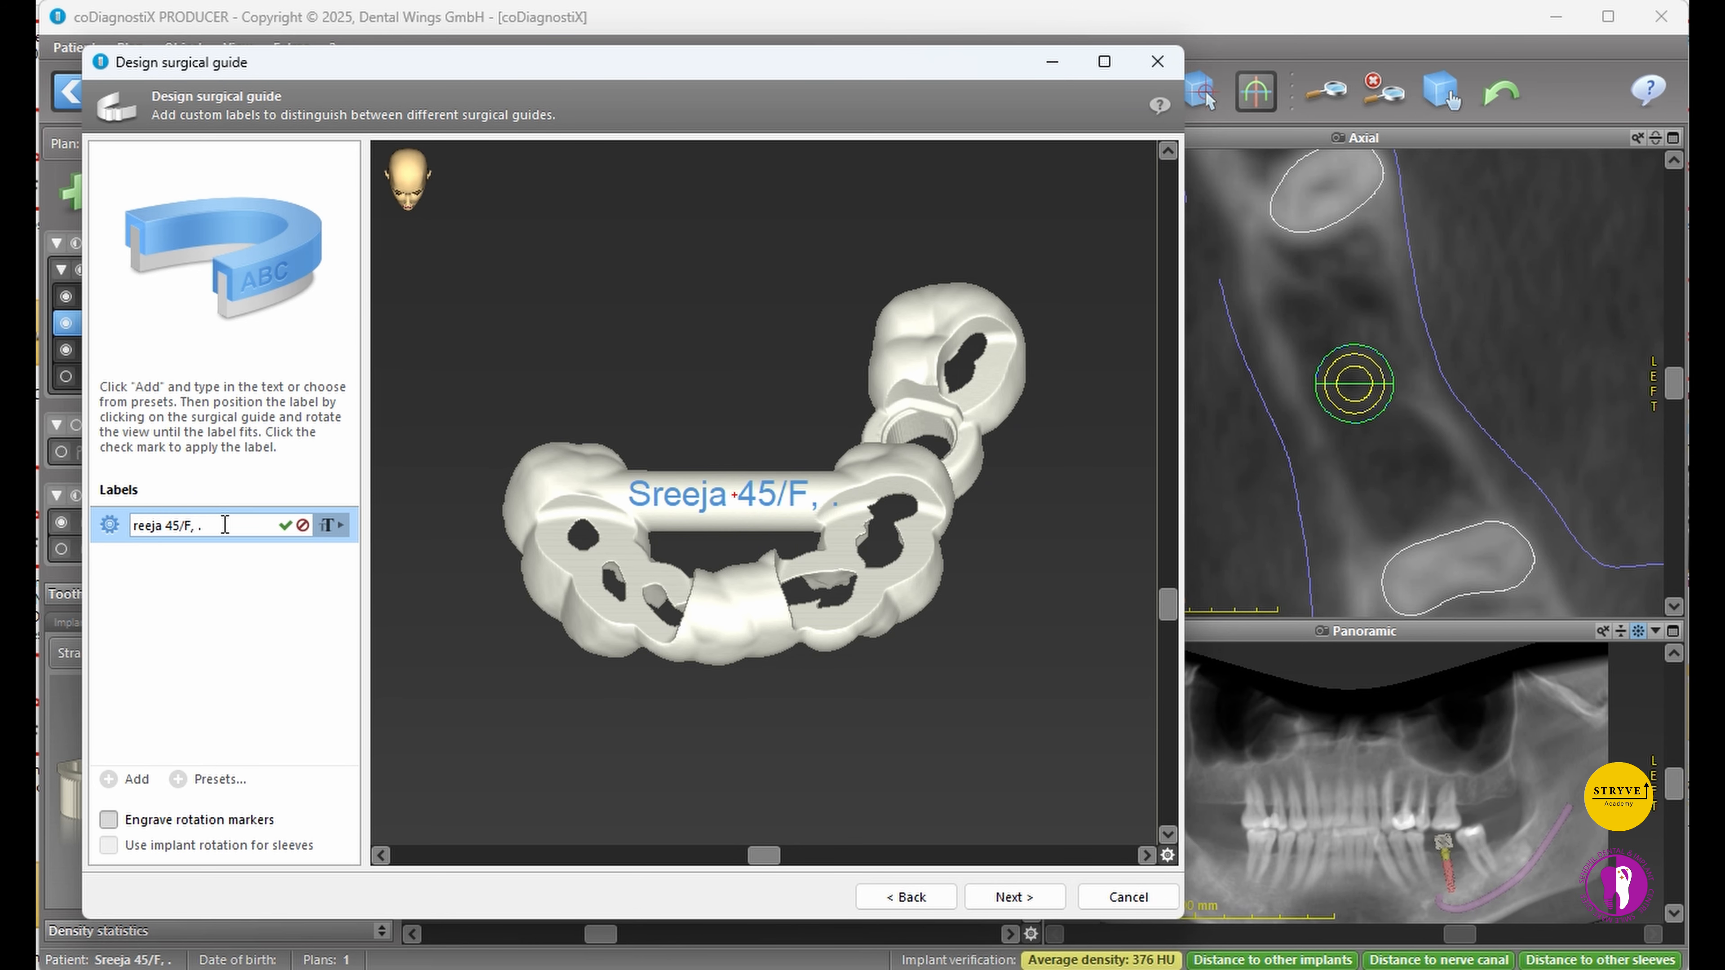
key(BackSpace)
key(BackSpace)
key(BackSpace)
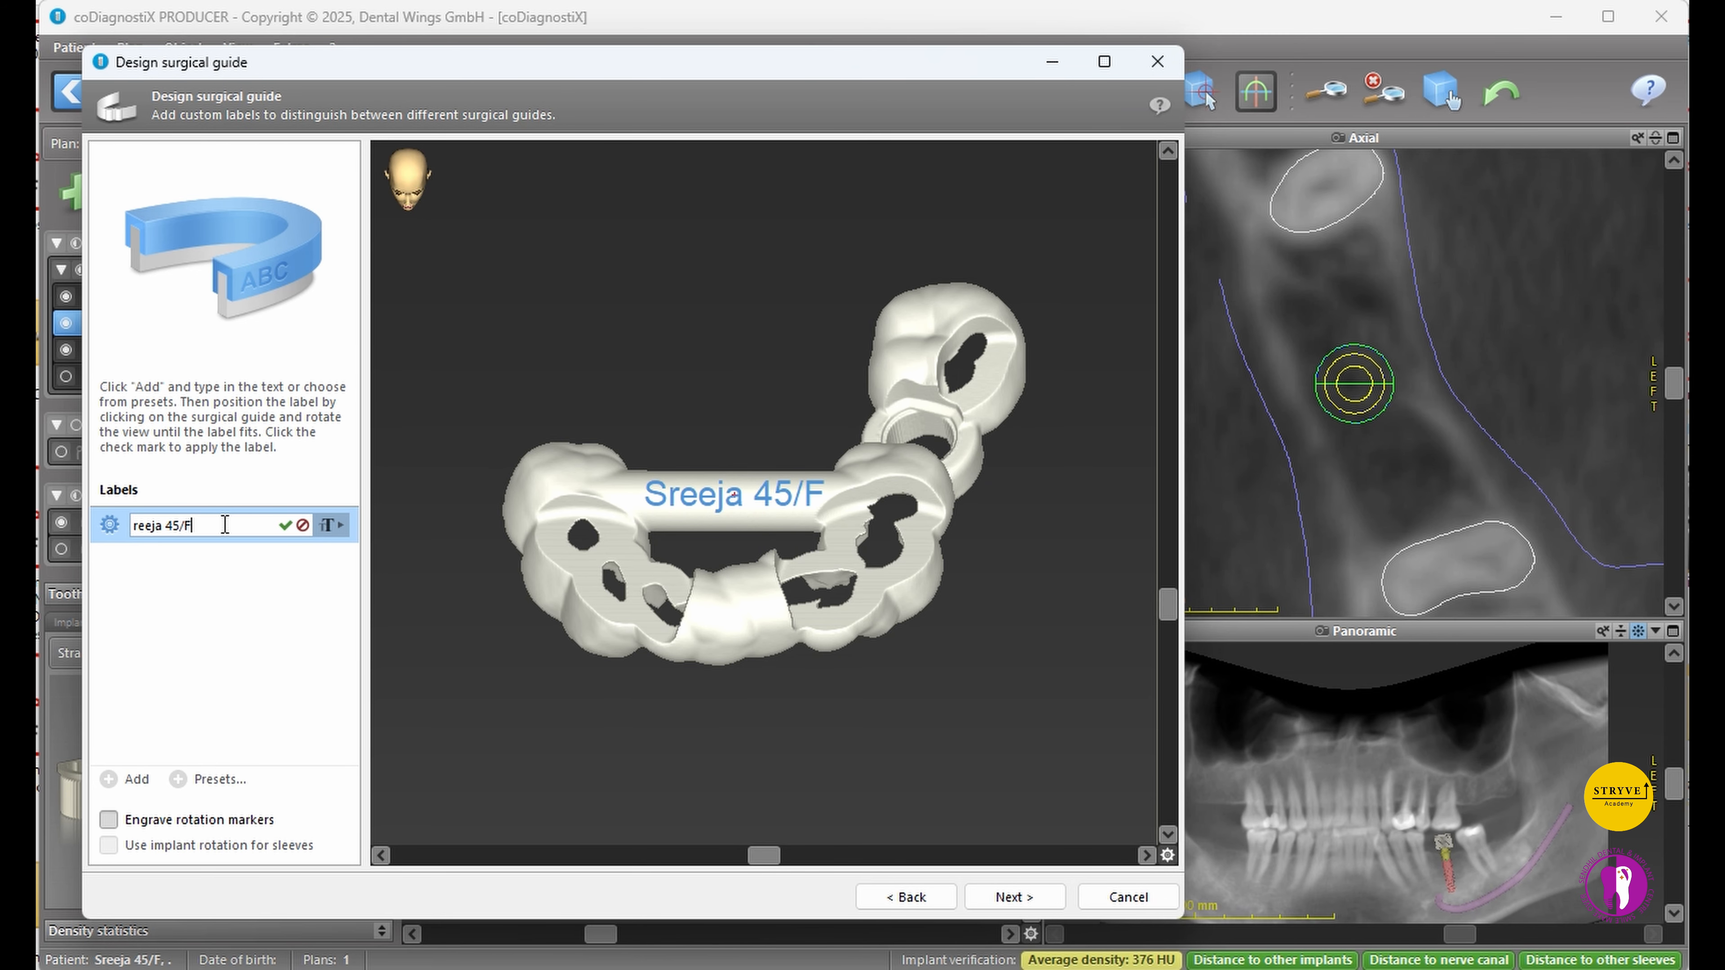
click(1033, 902)
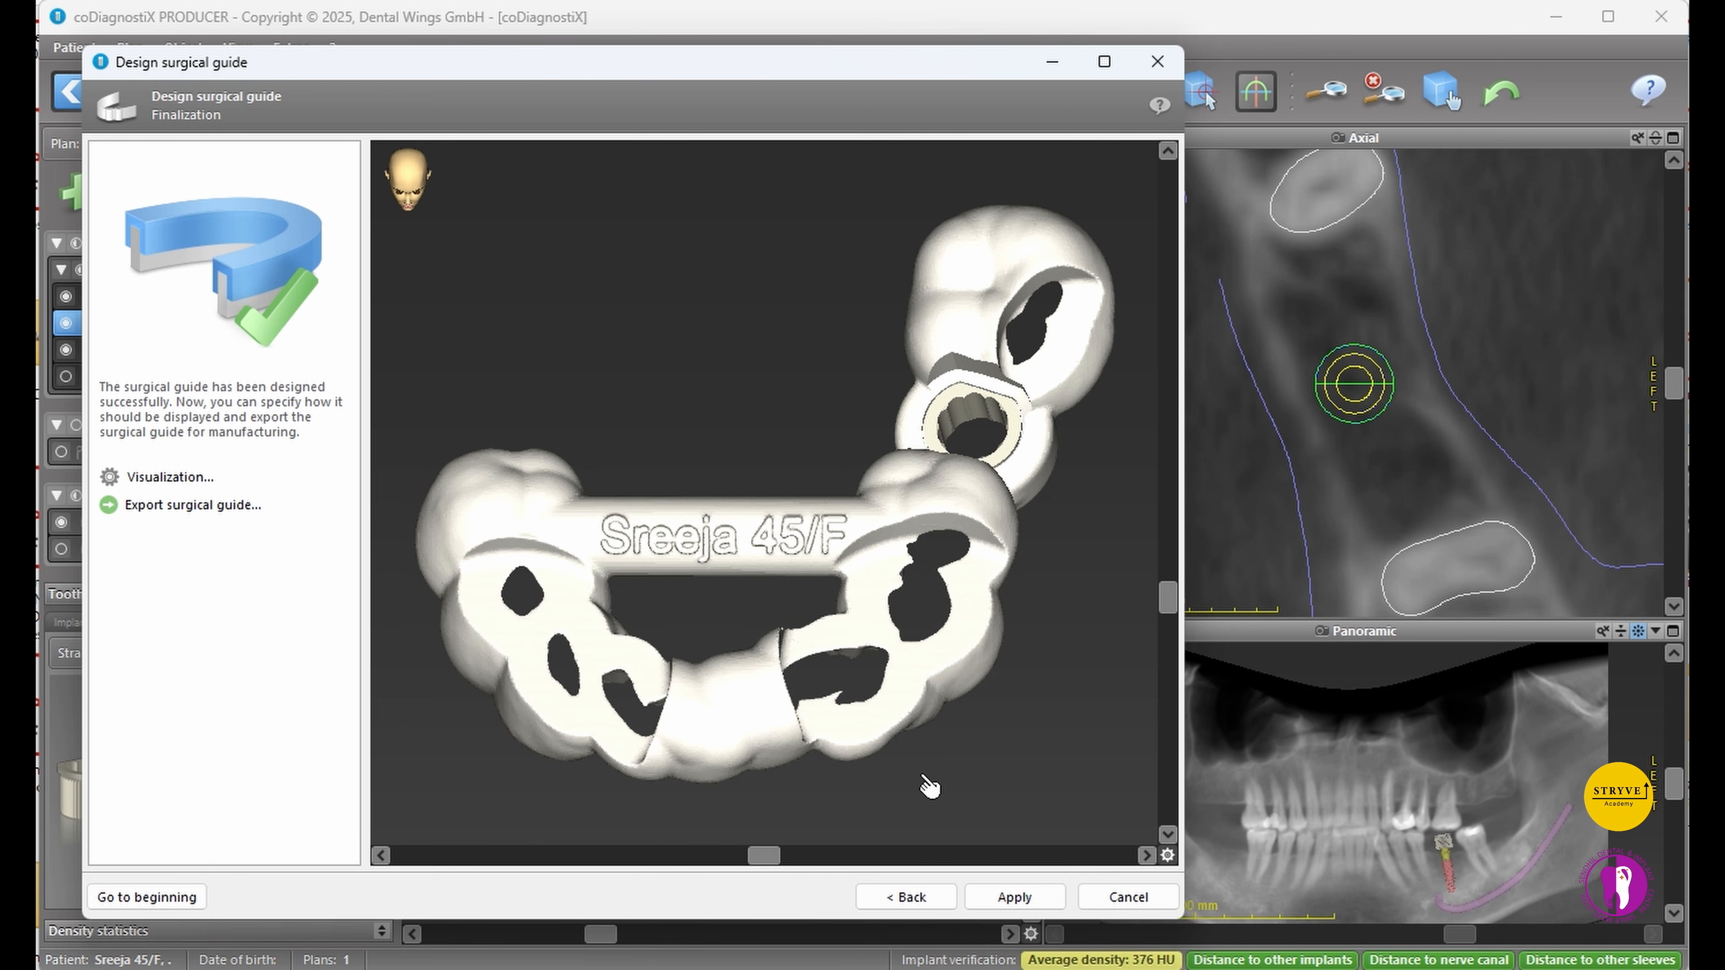
- Export the guide as an STL file with 0.20 mm offset and 3.0 mm wall thickness, ending the file name with "starumann guide"
click(174, 508)
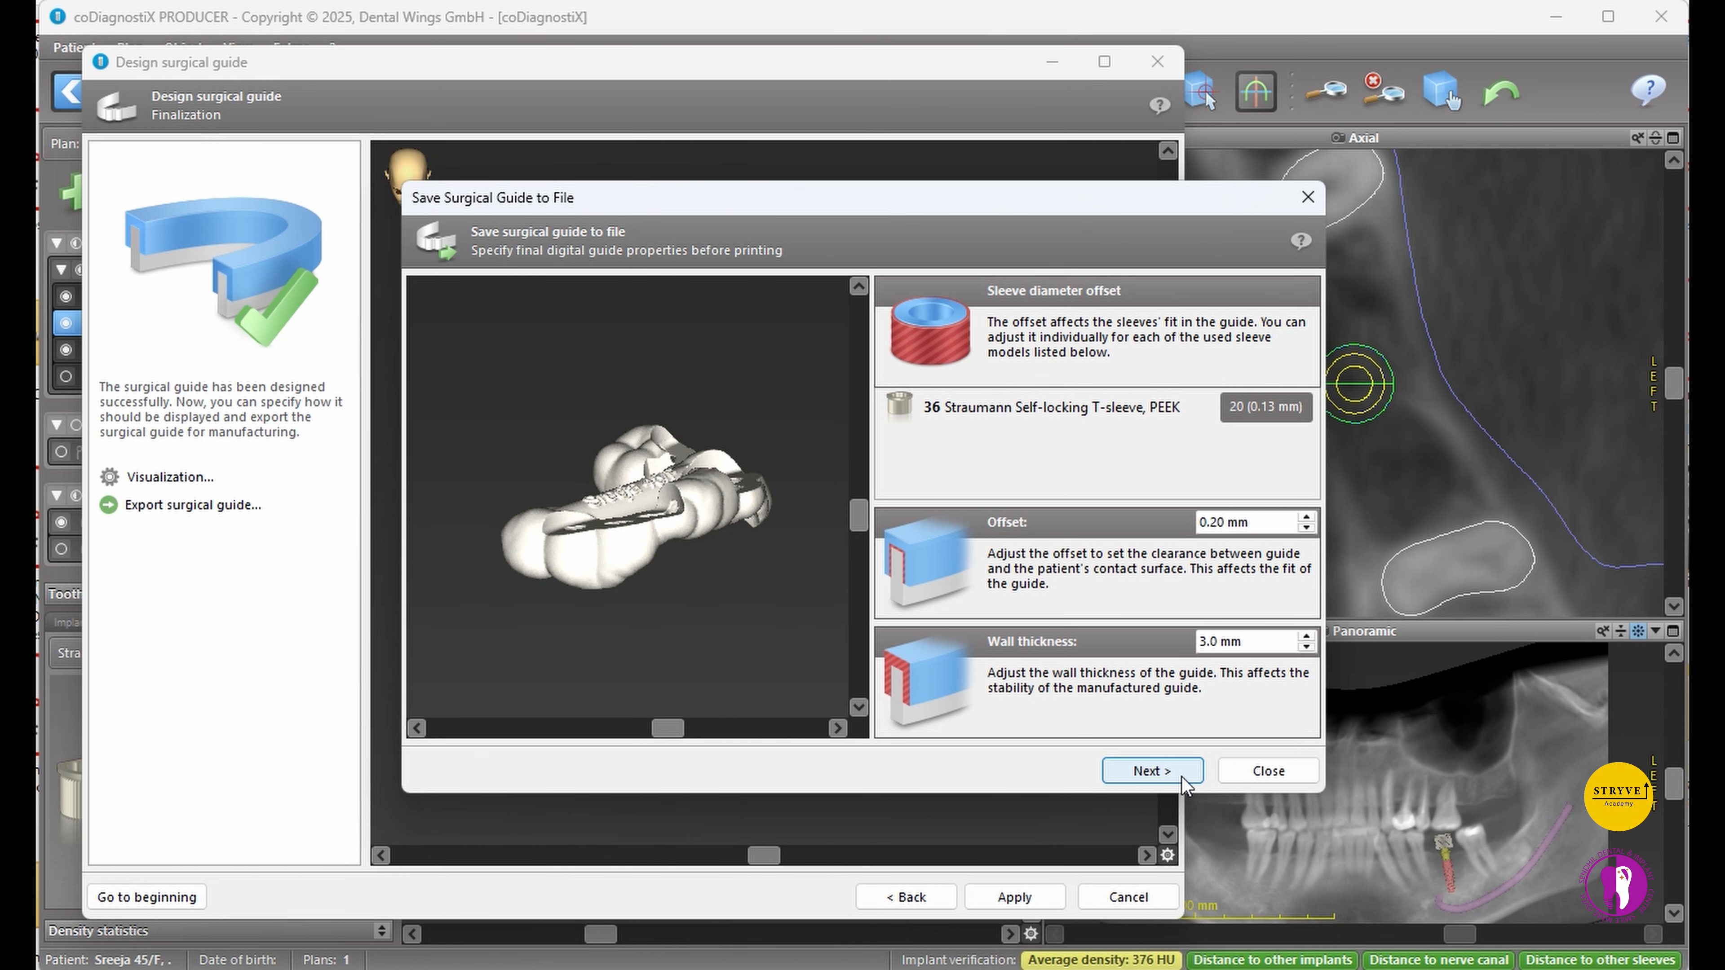
click(1180, 774)
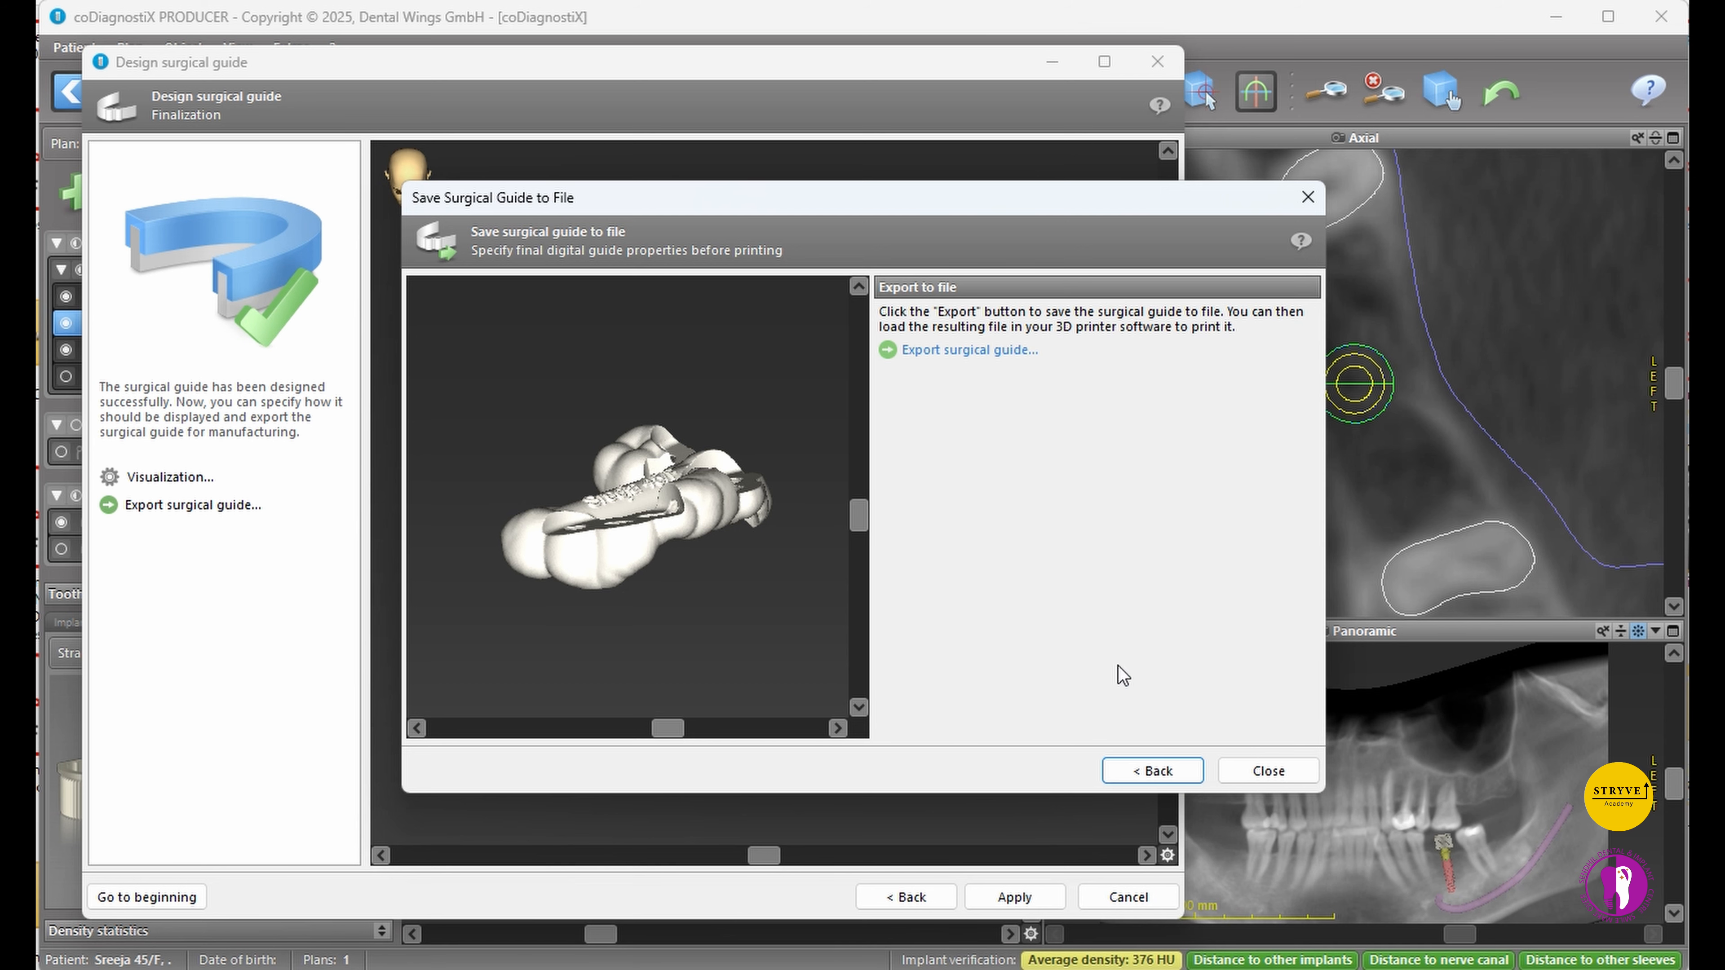
click(969, 350)
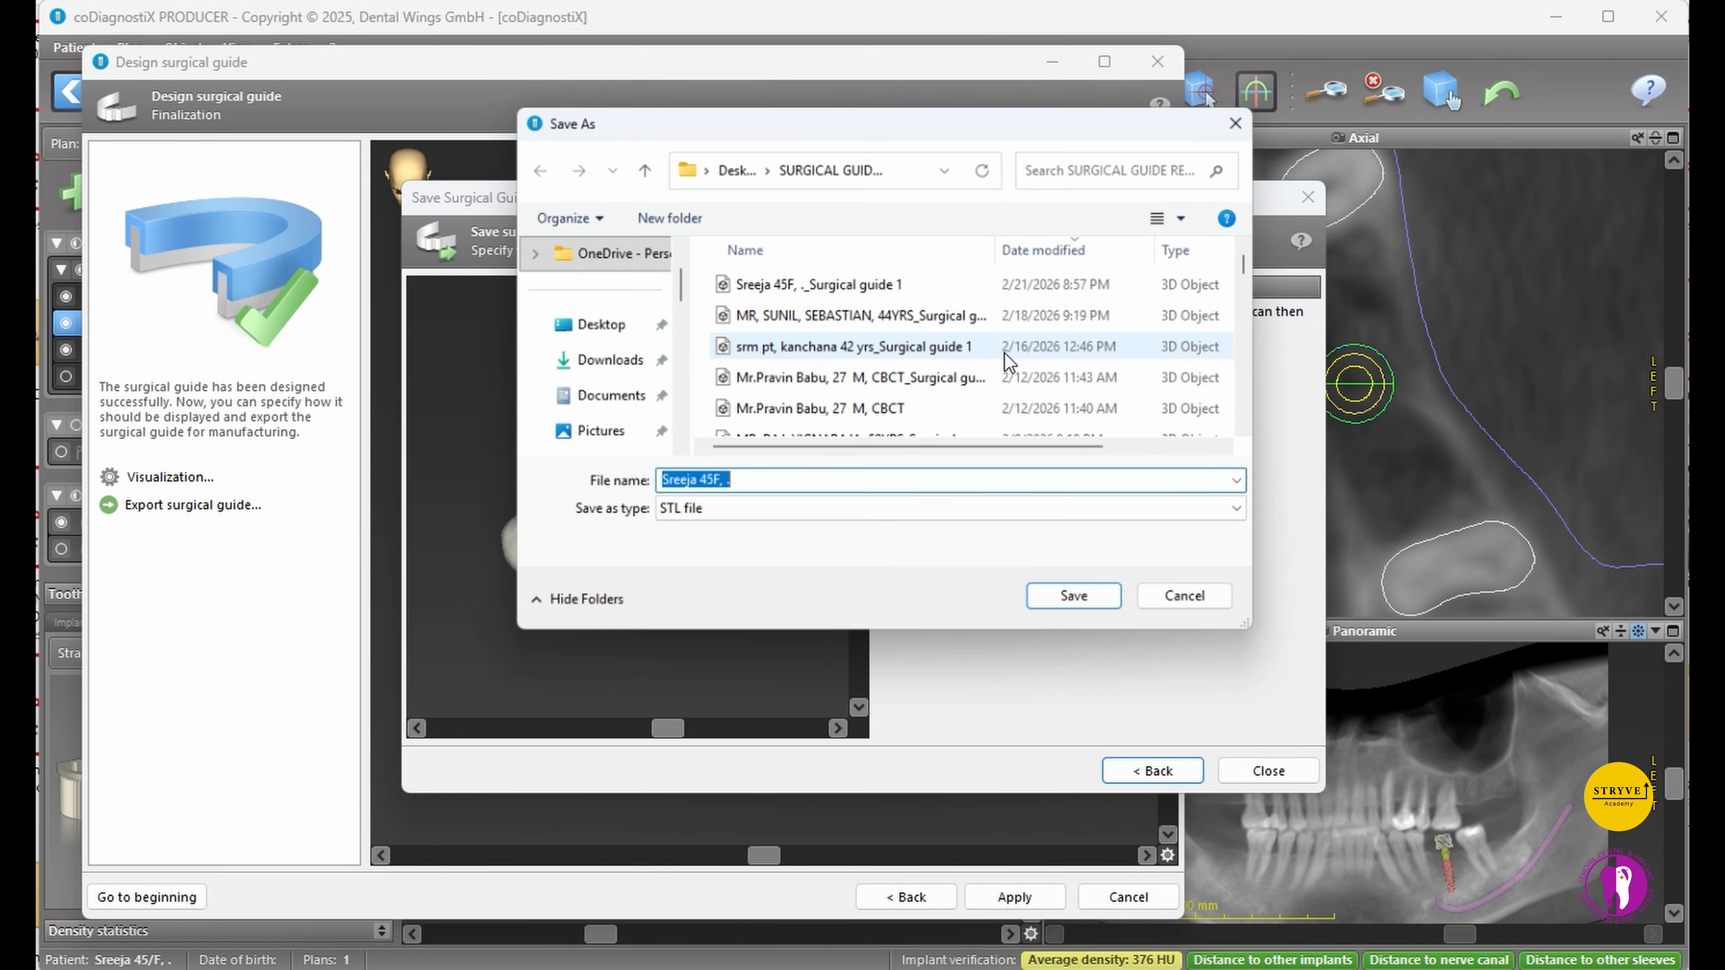
click(806, 484)
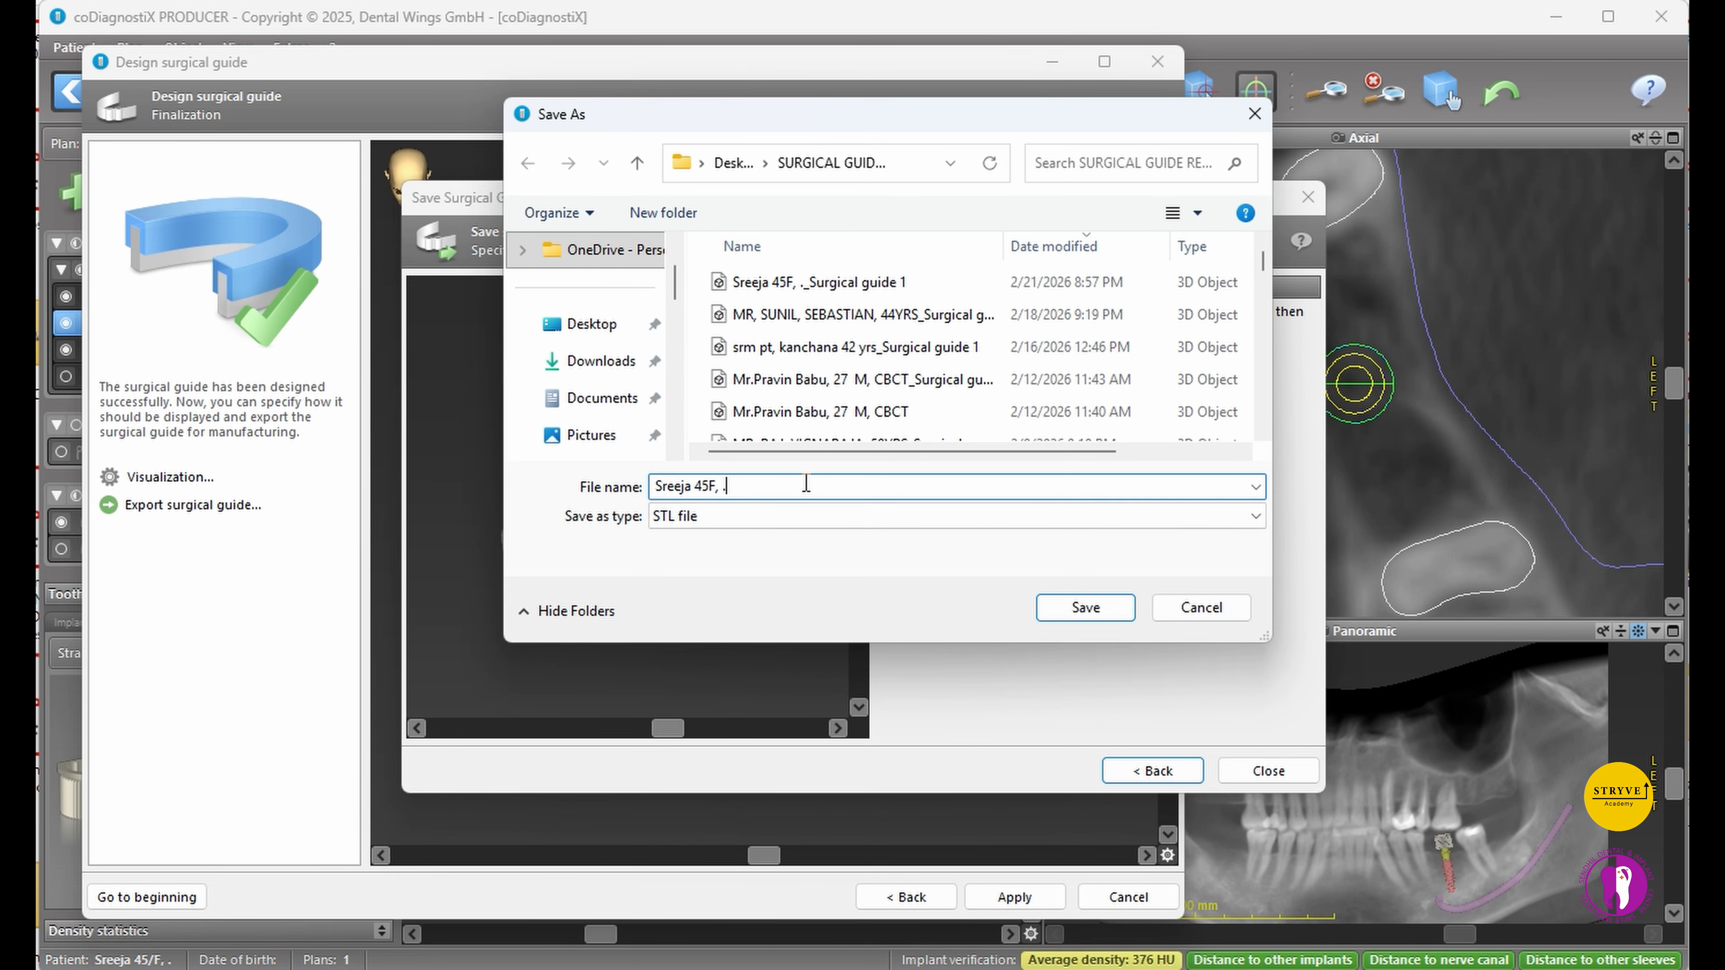
key(BackSpace)
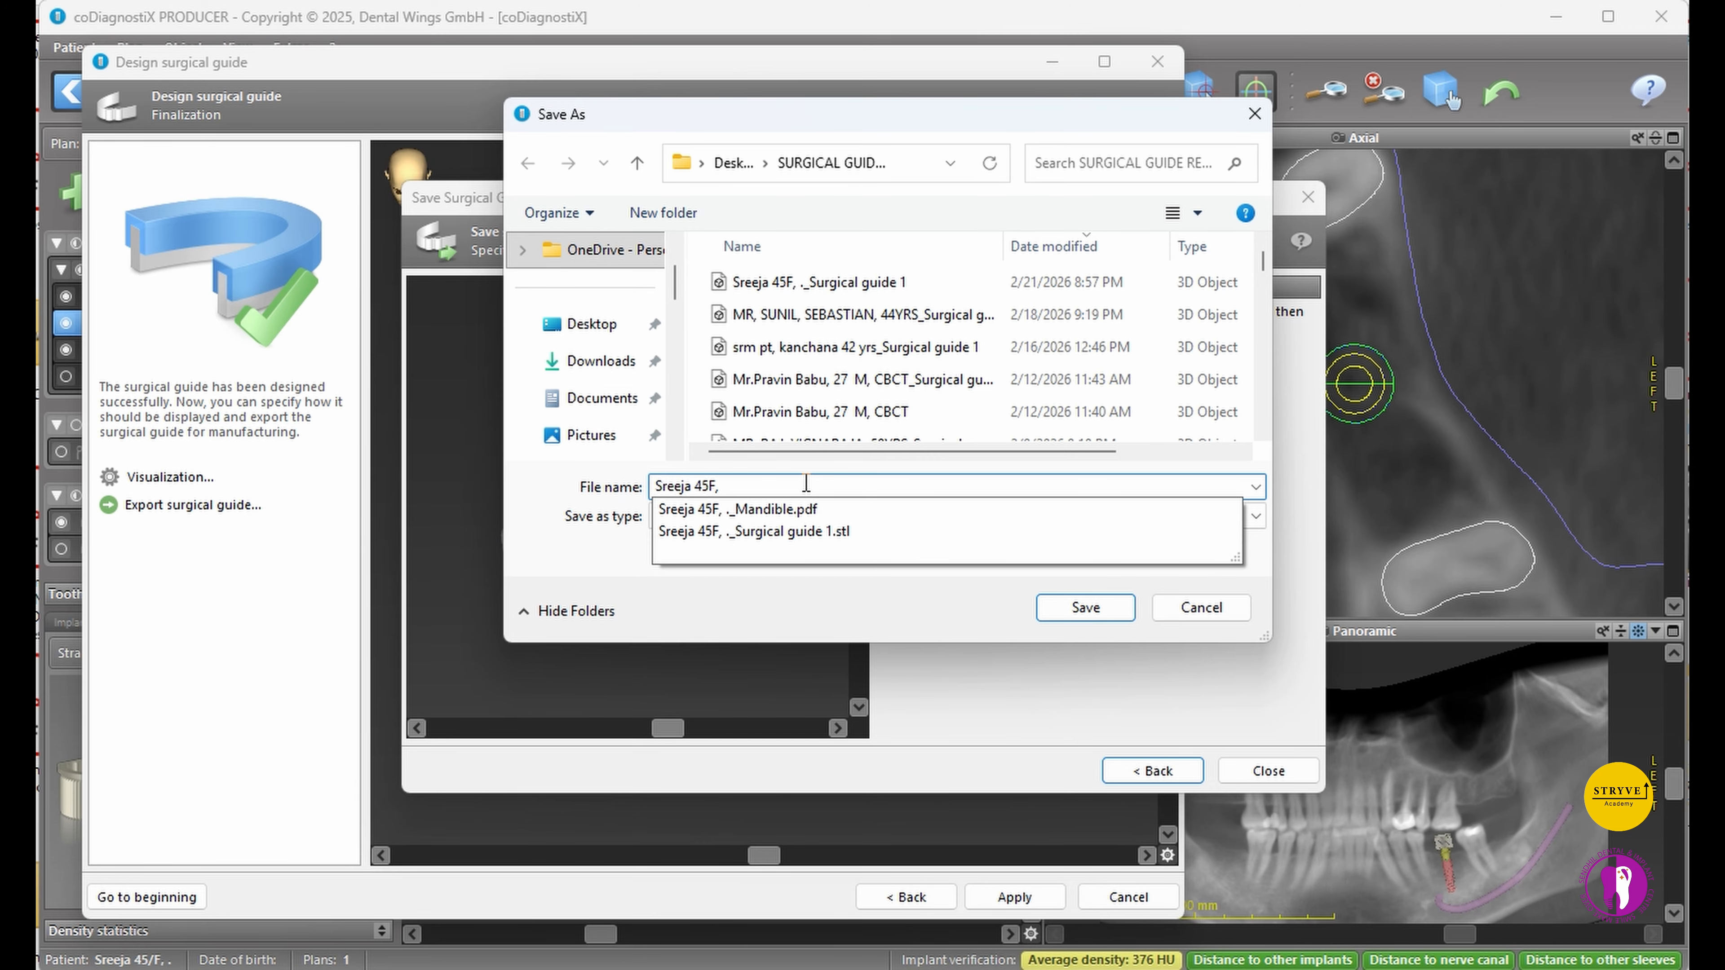
key(Escape)
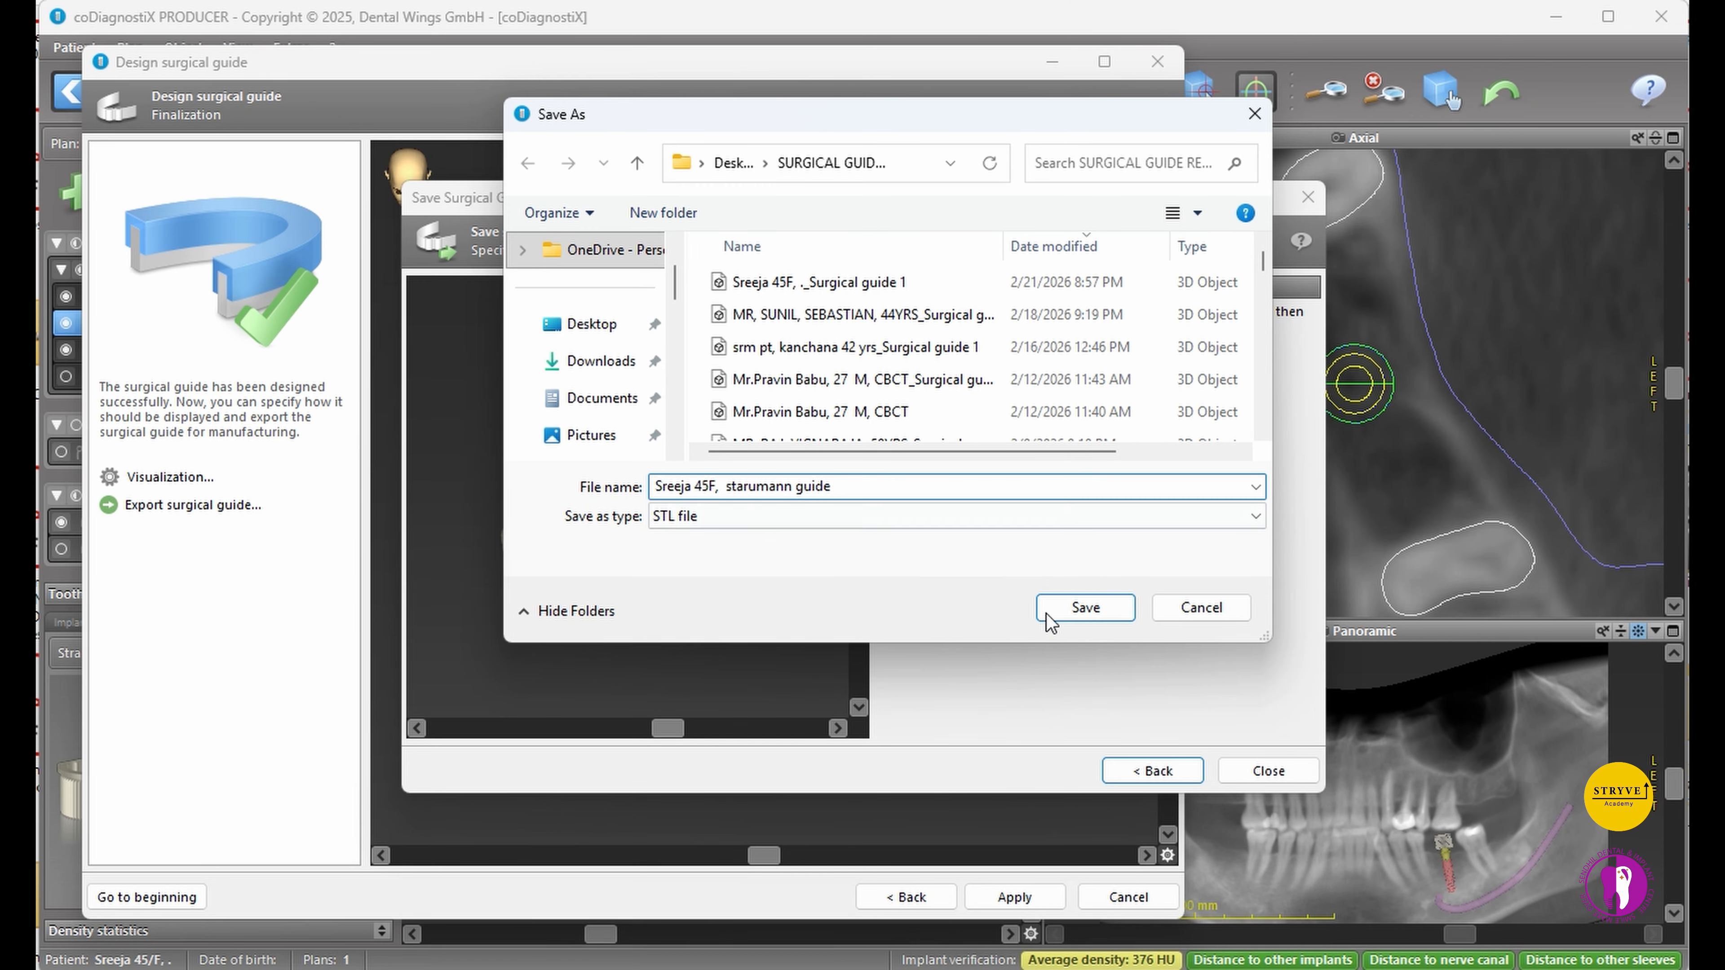
click(1076, 612)
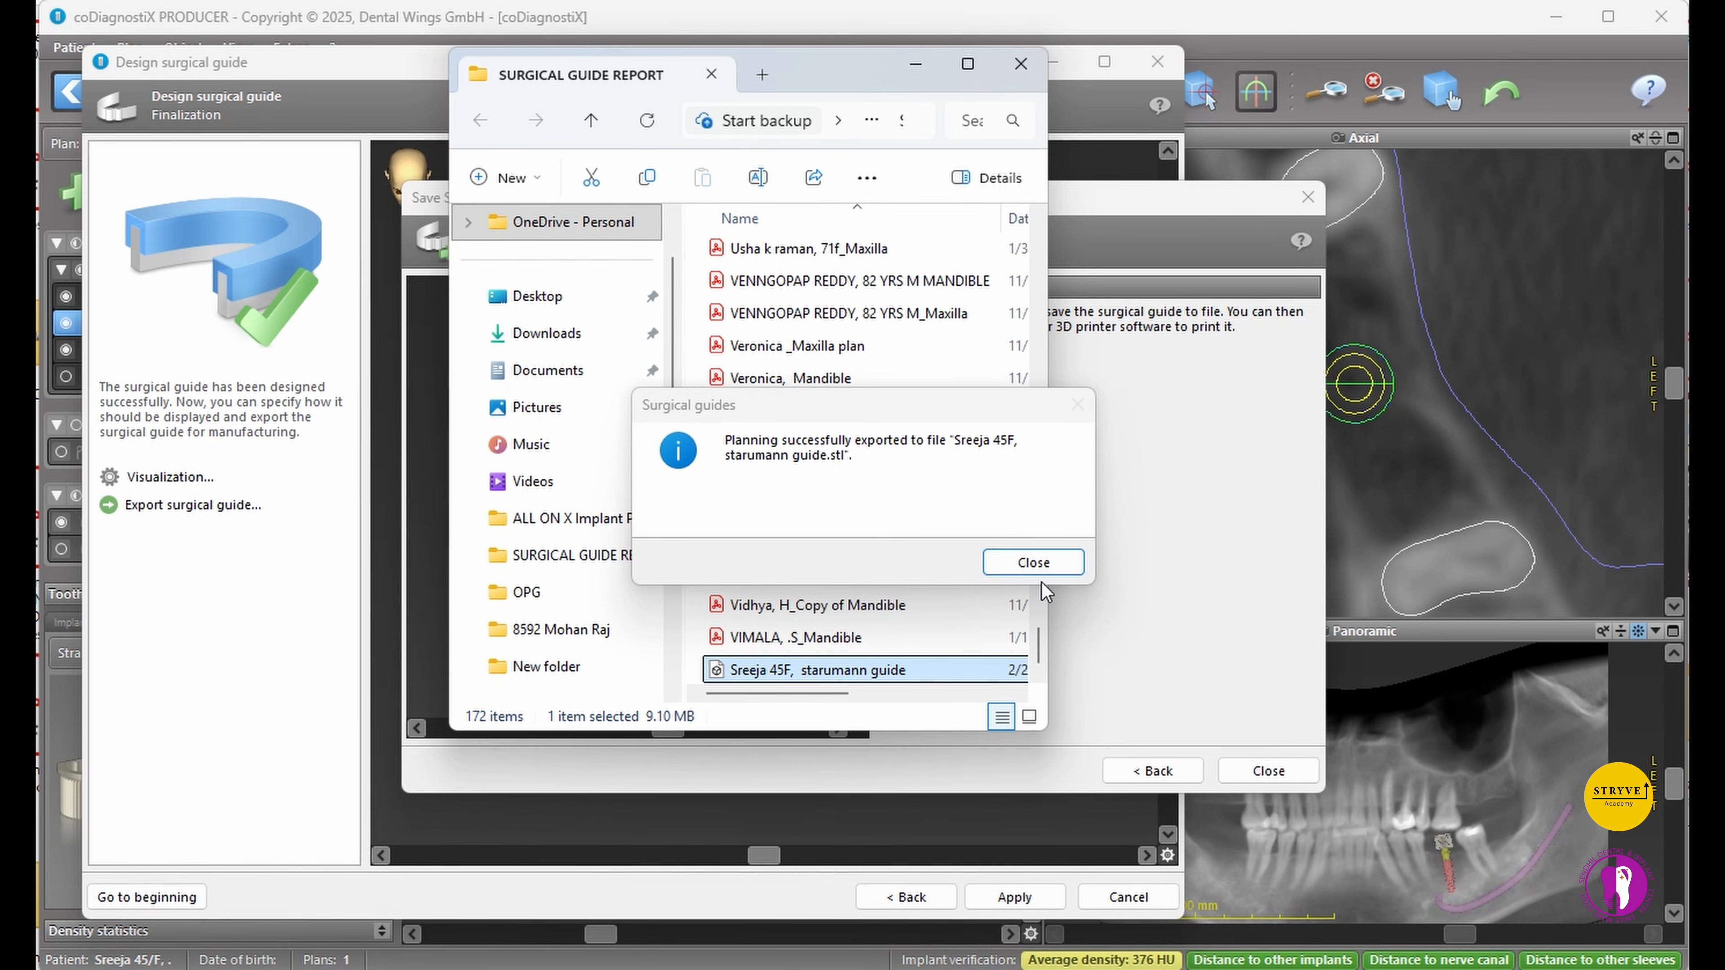
click(1040, 569)
click(1294, 771)
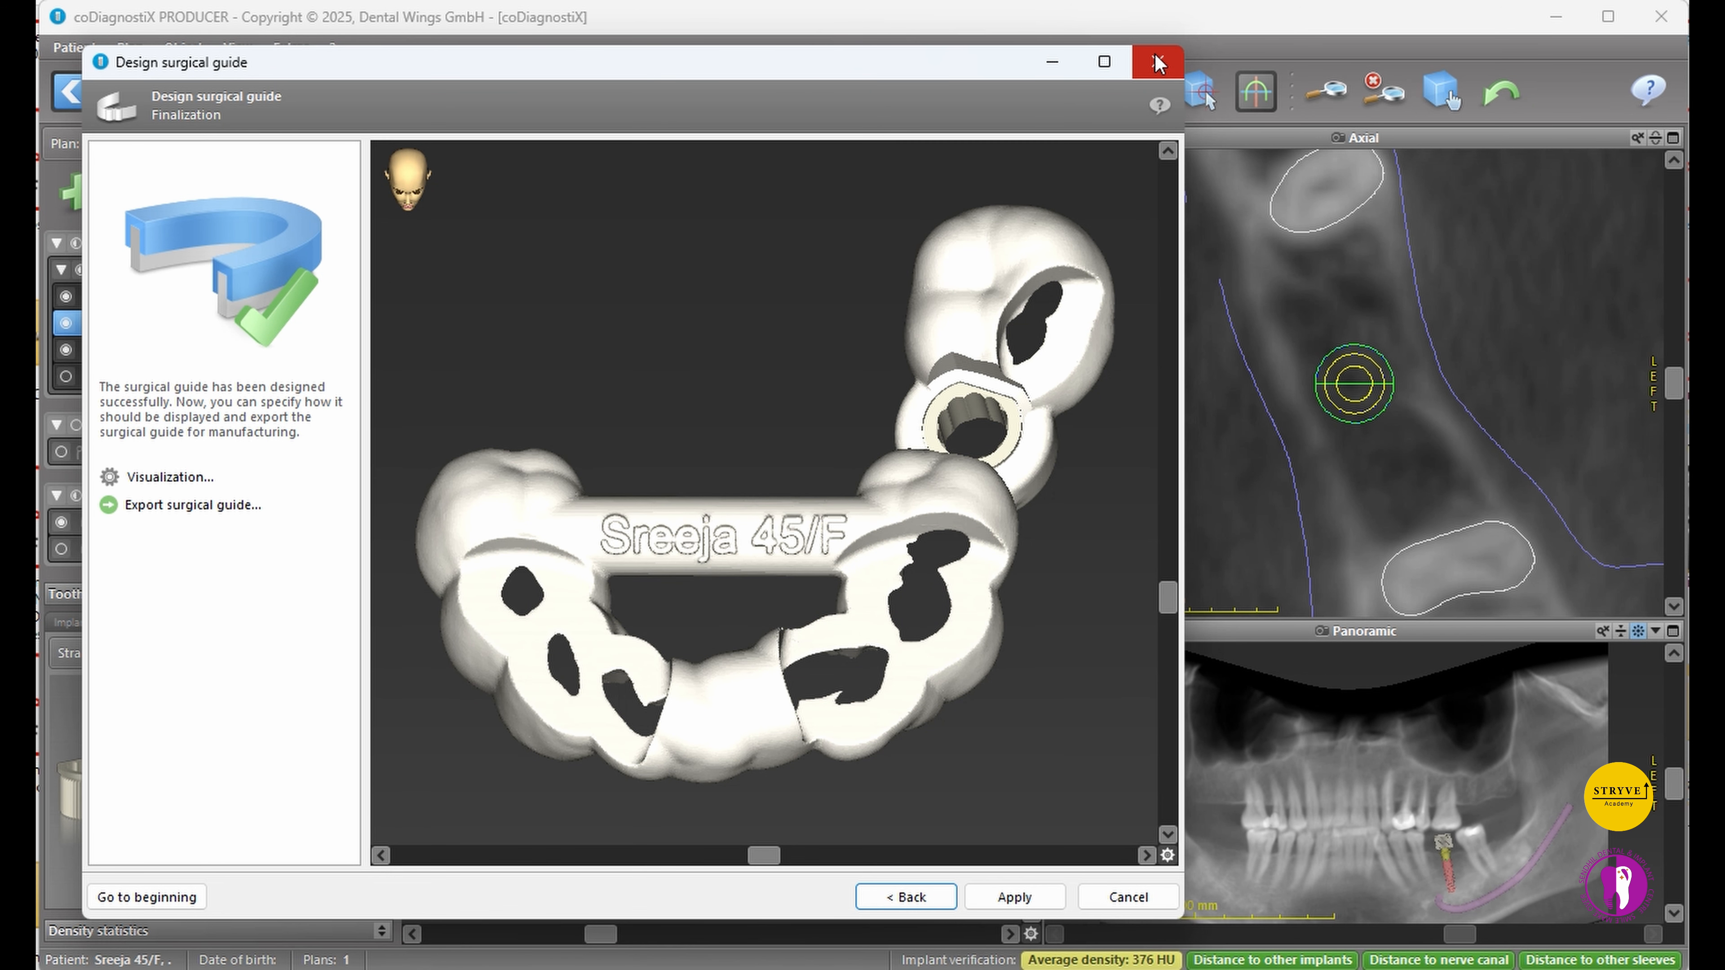
- Close the surgical guide design wizard and maximize the plan's 3D view
click(1157, 61)
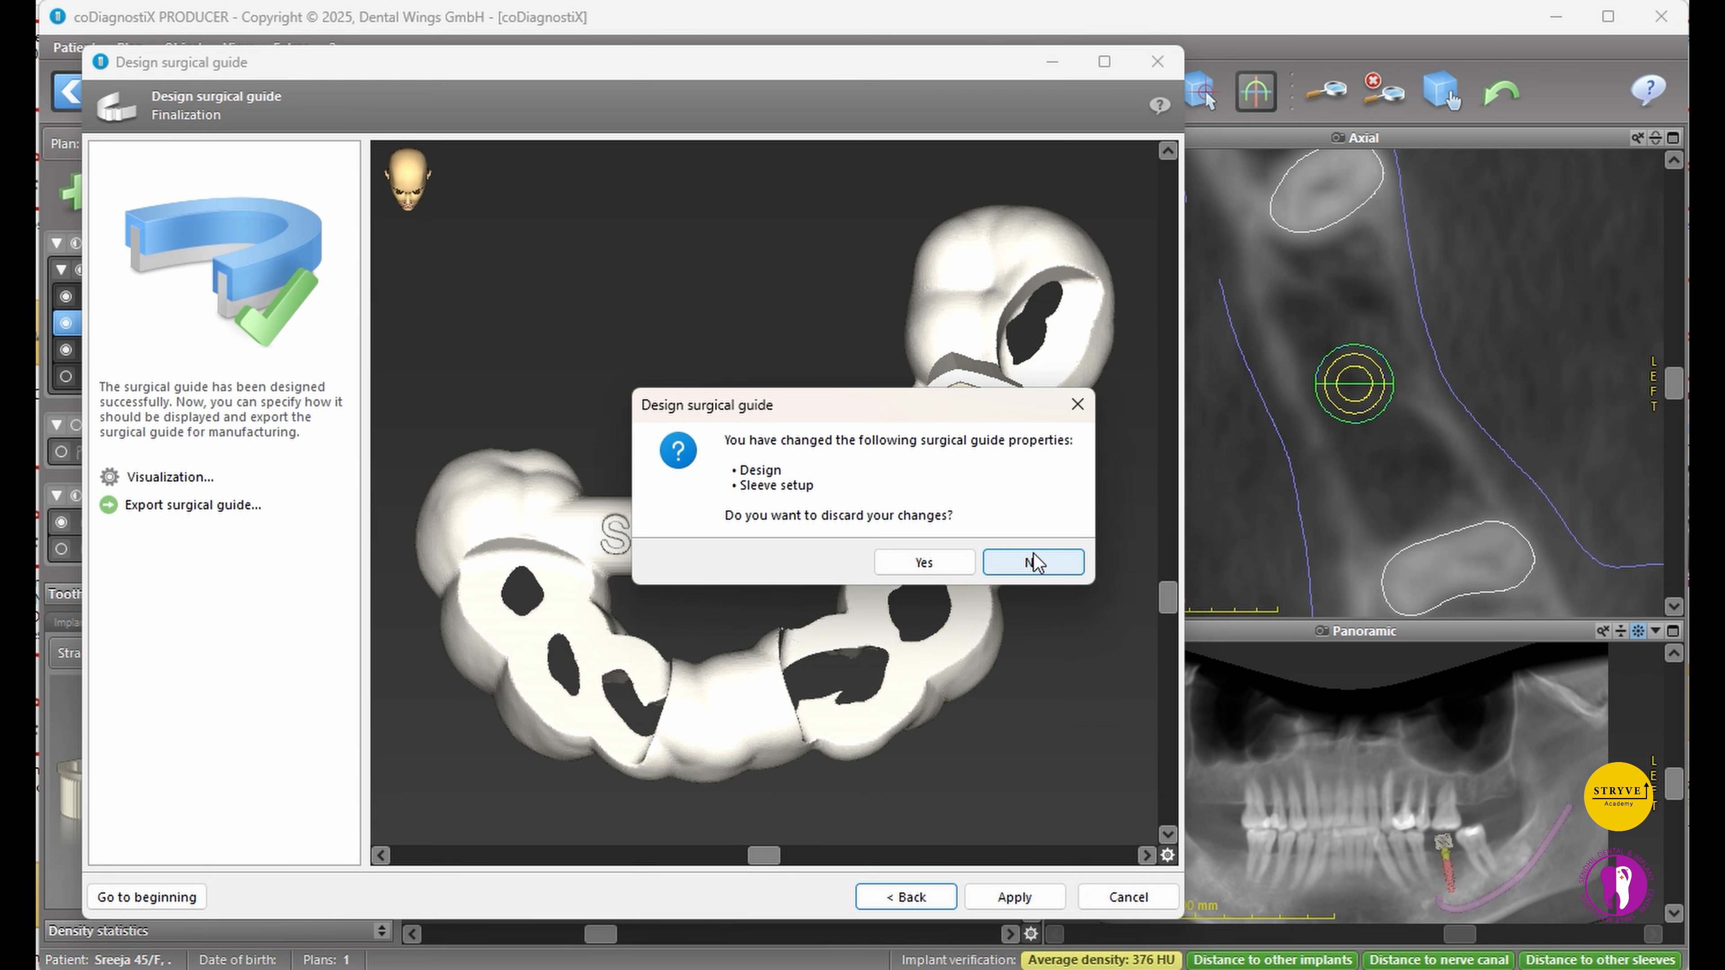
click(909, 563)
click(908, 567)
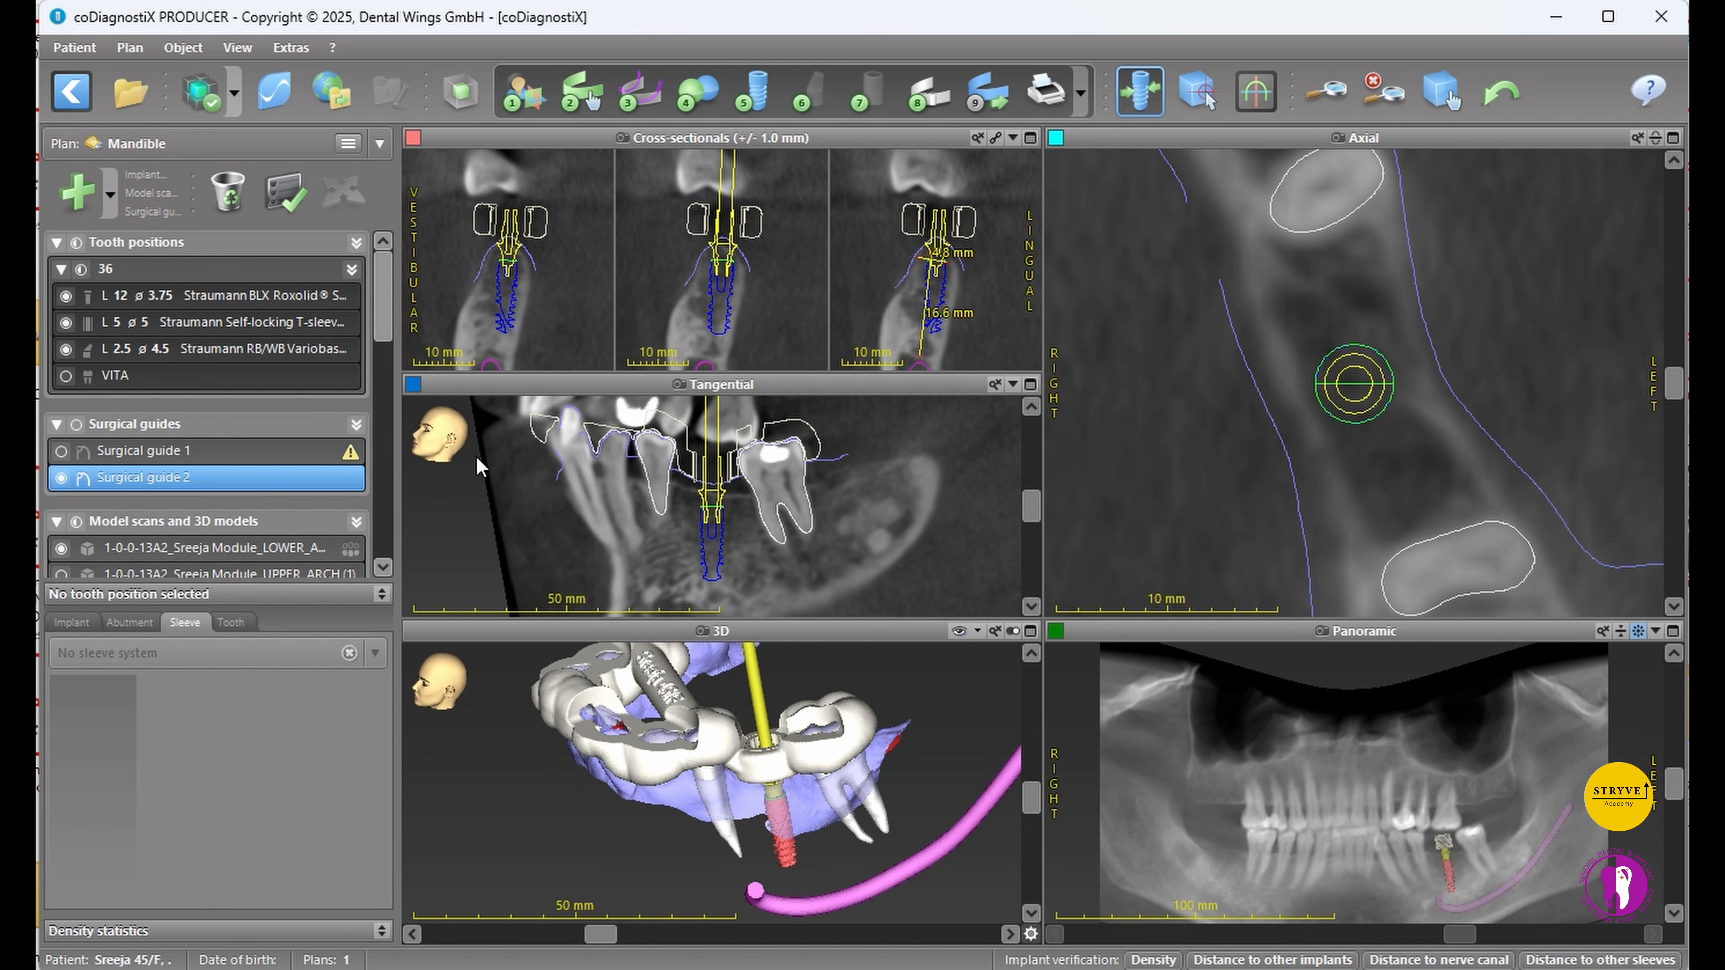
click(1030, 631)
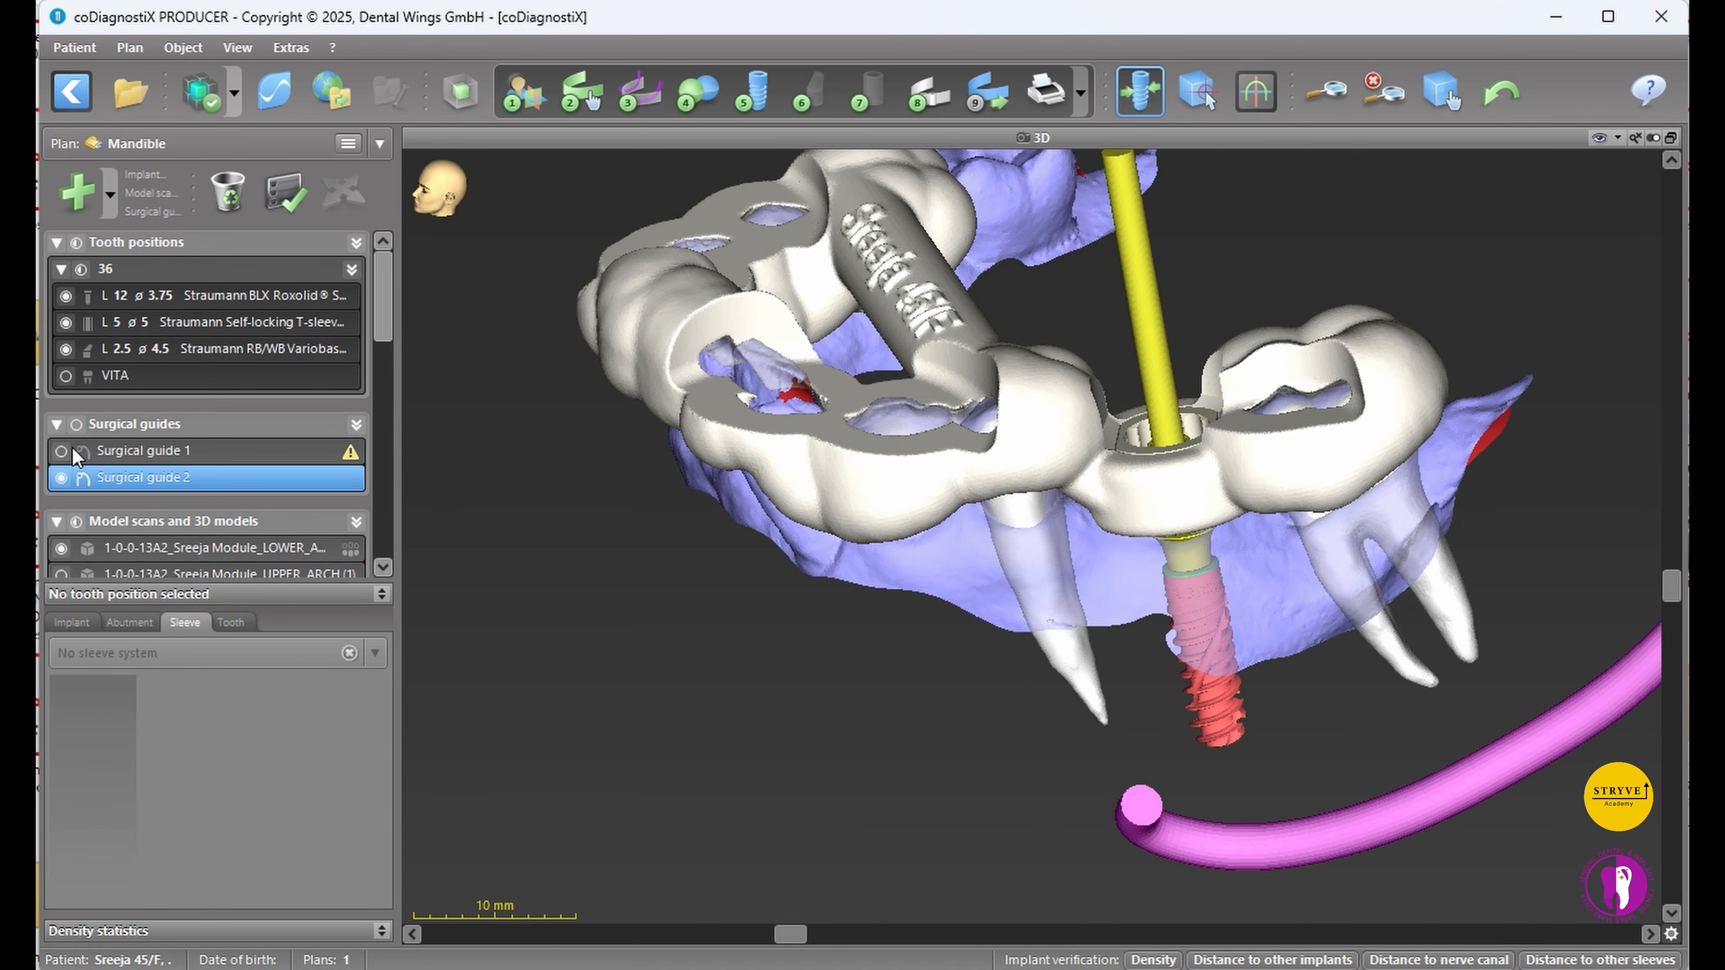
- Hide Surgical guide 2 and show the AI Mandible model in the 3D view
click(60, 478)
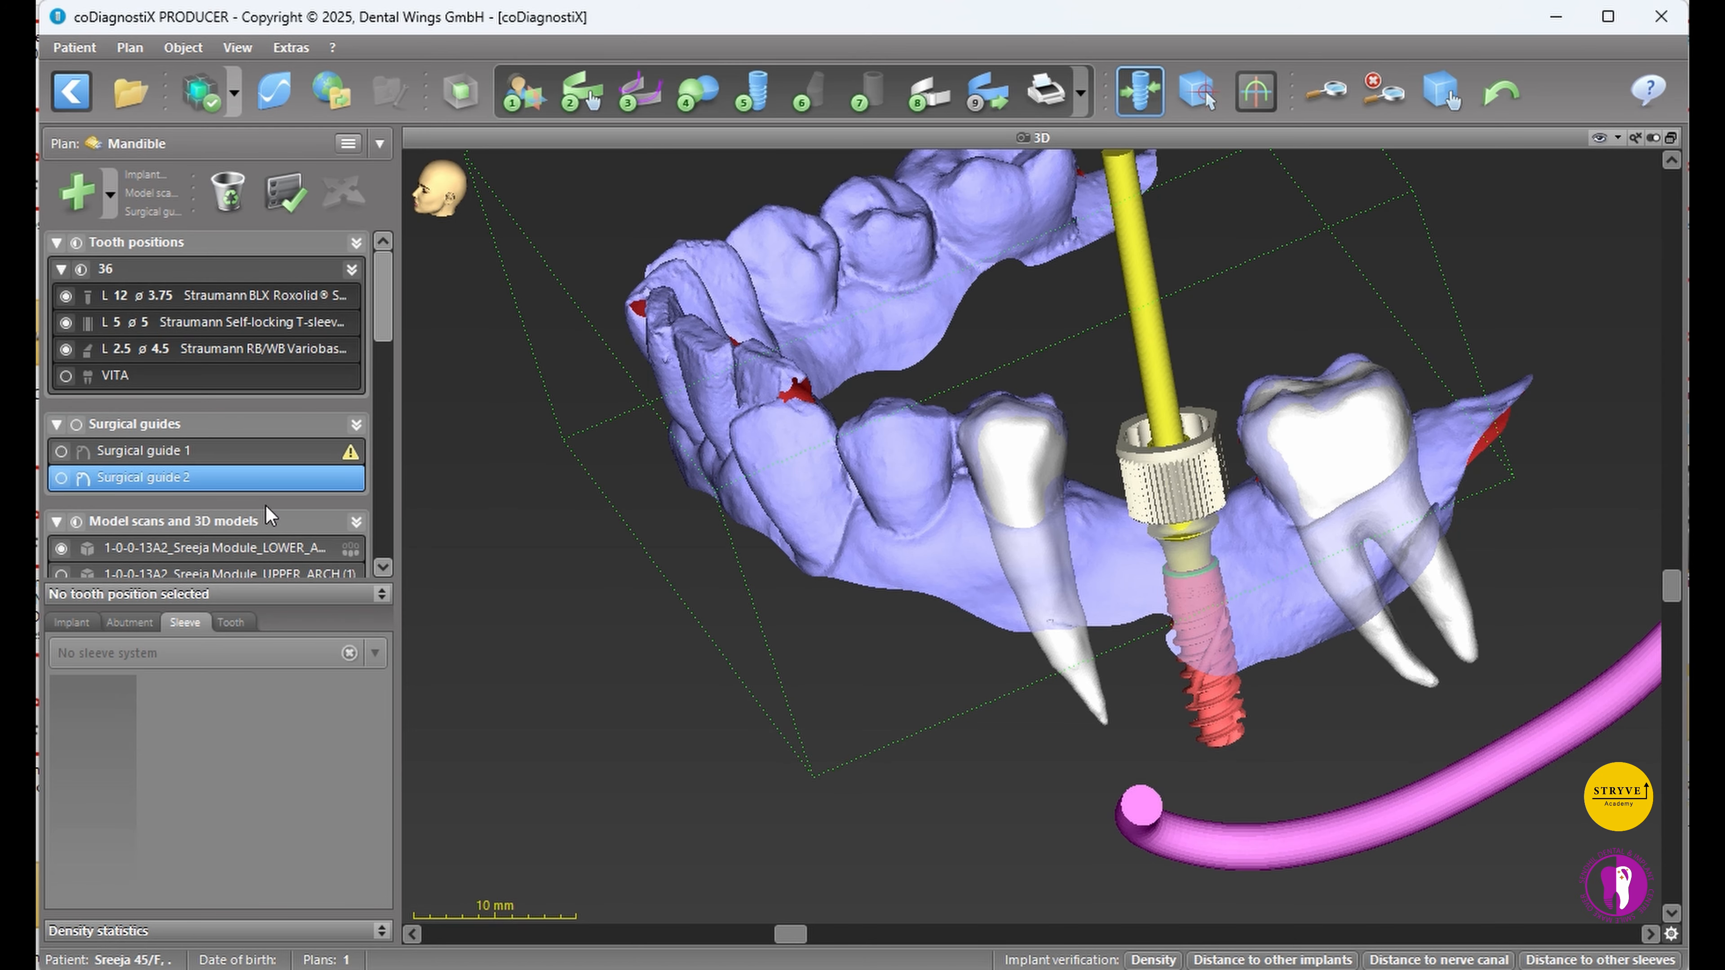
scroll(185, 440, down, 10)
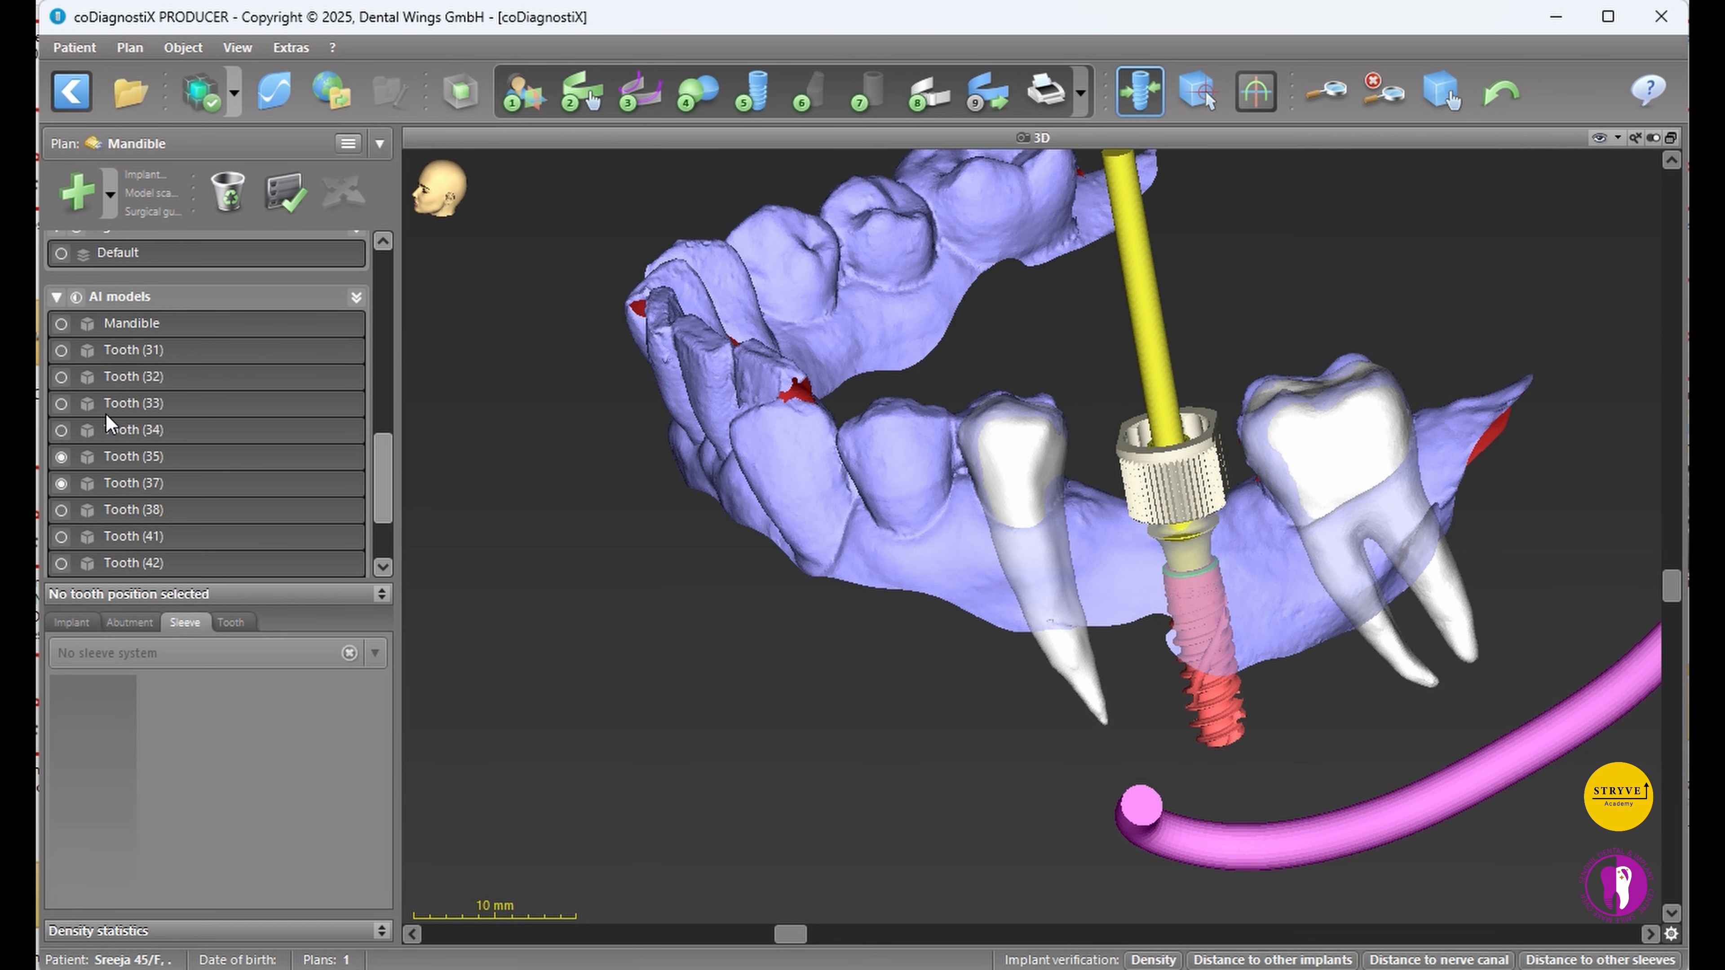
click(61, 324)
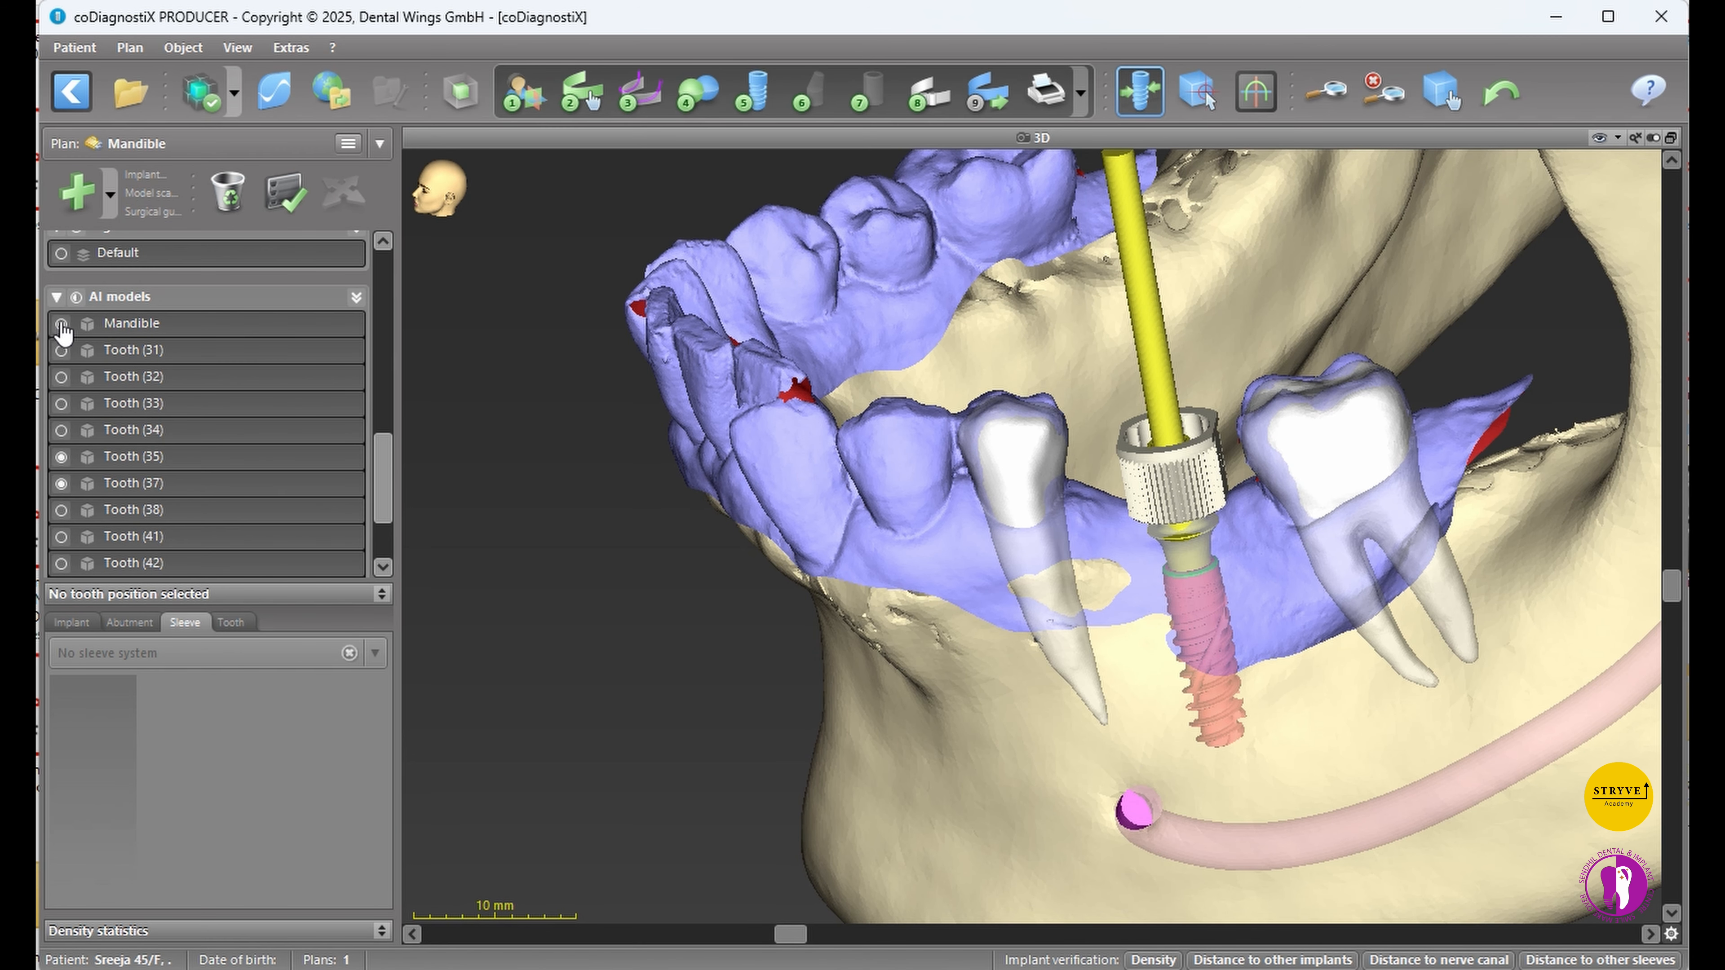
- Hide the Straumann Self-locking T-sleeve at 36, and show the VITA tooth and the upper arch scan
scroll(165, 275, up, 8)
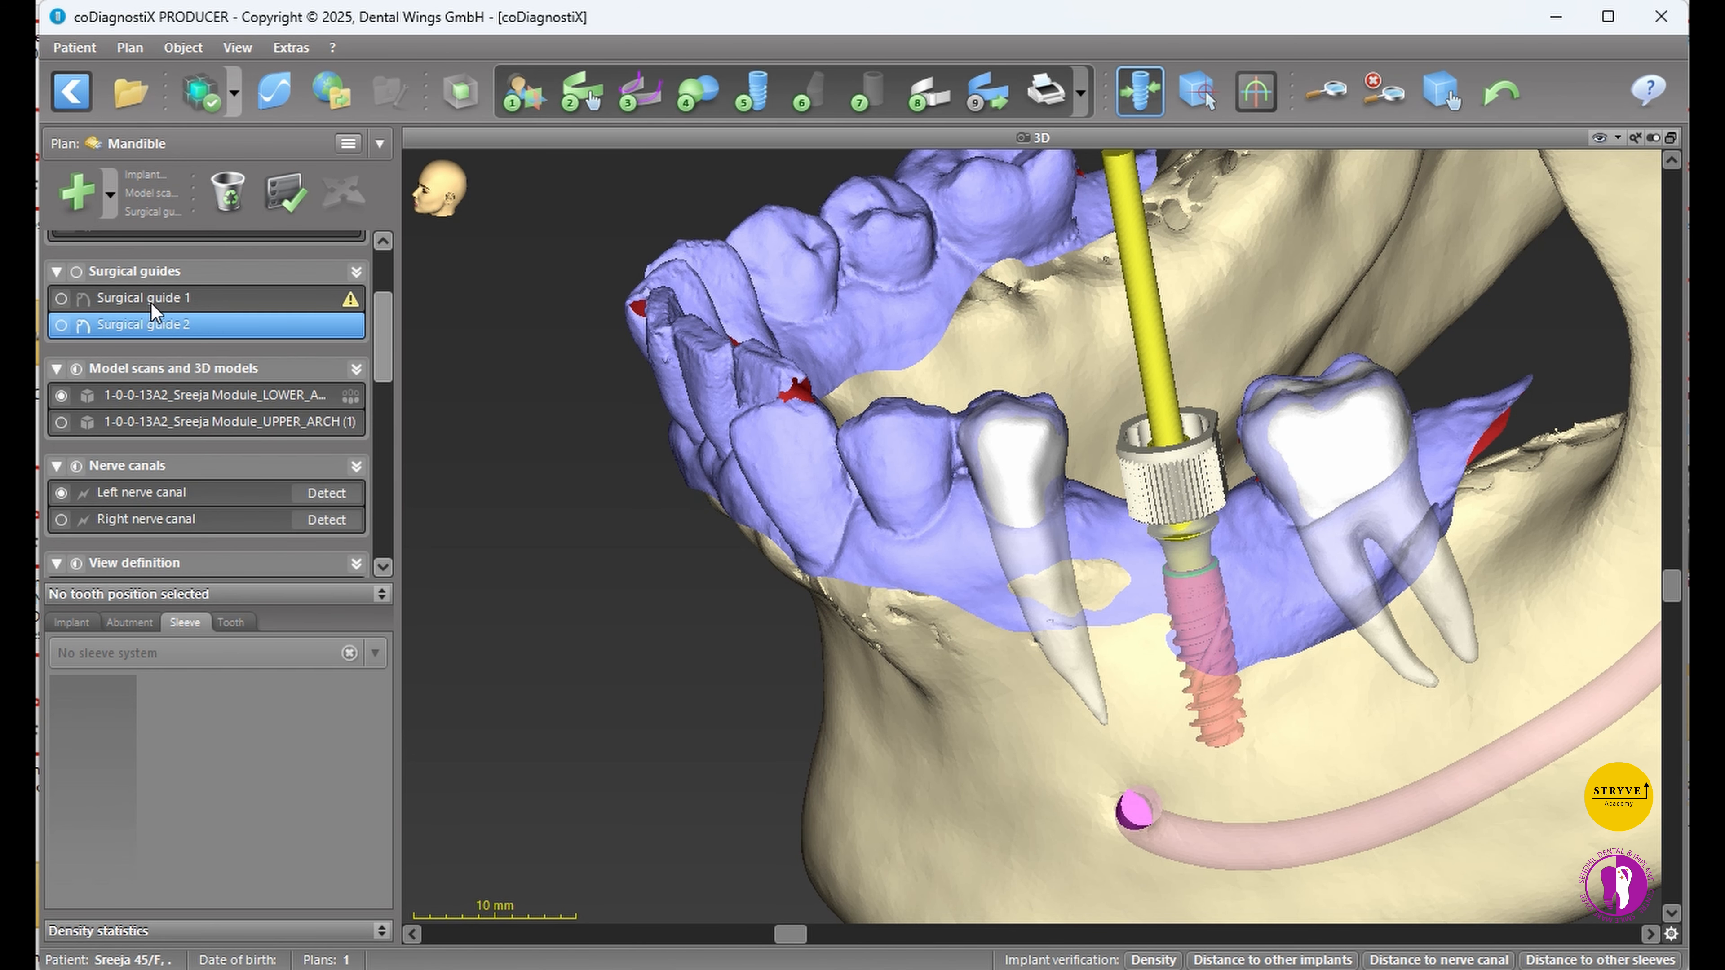
scroll(151, 304, up, 3)
click(66, 323)
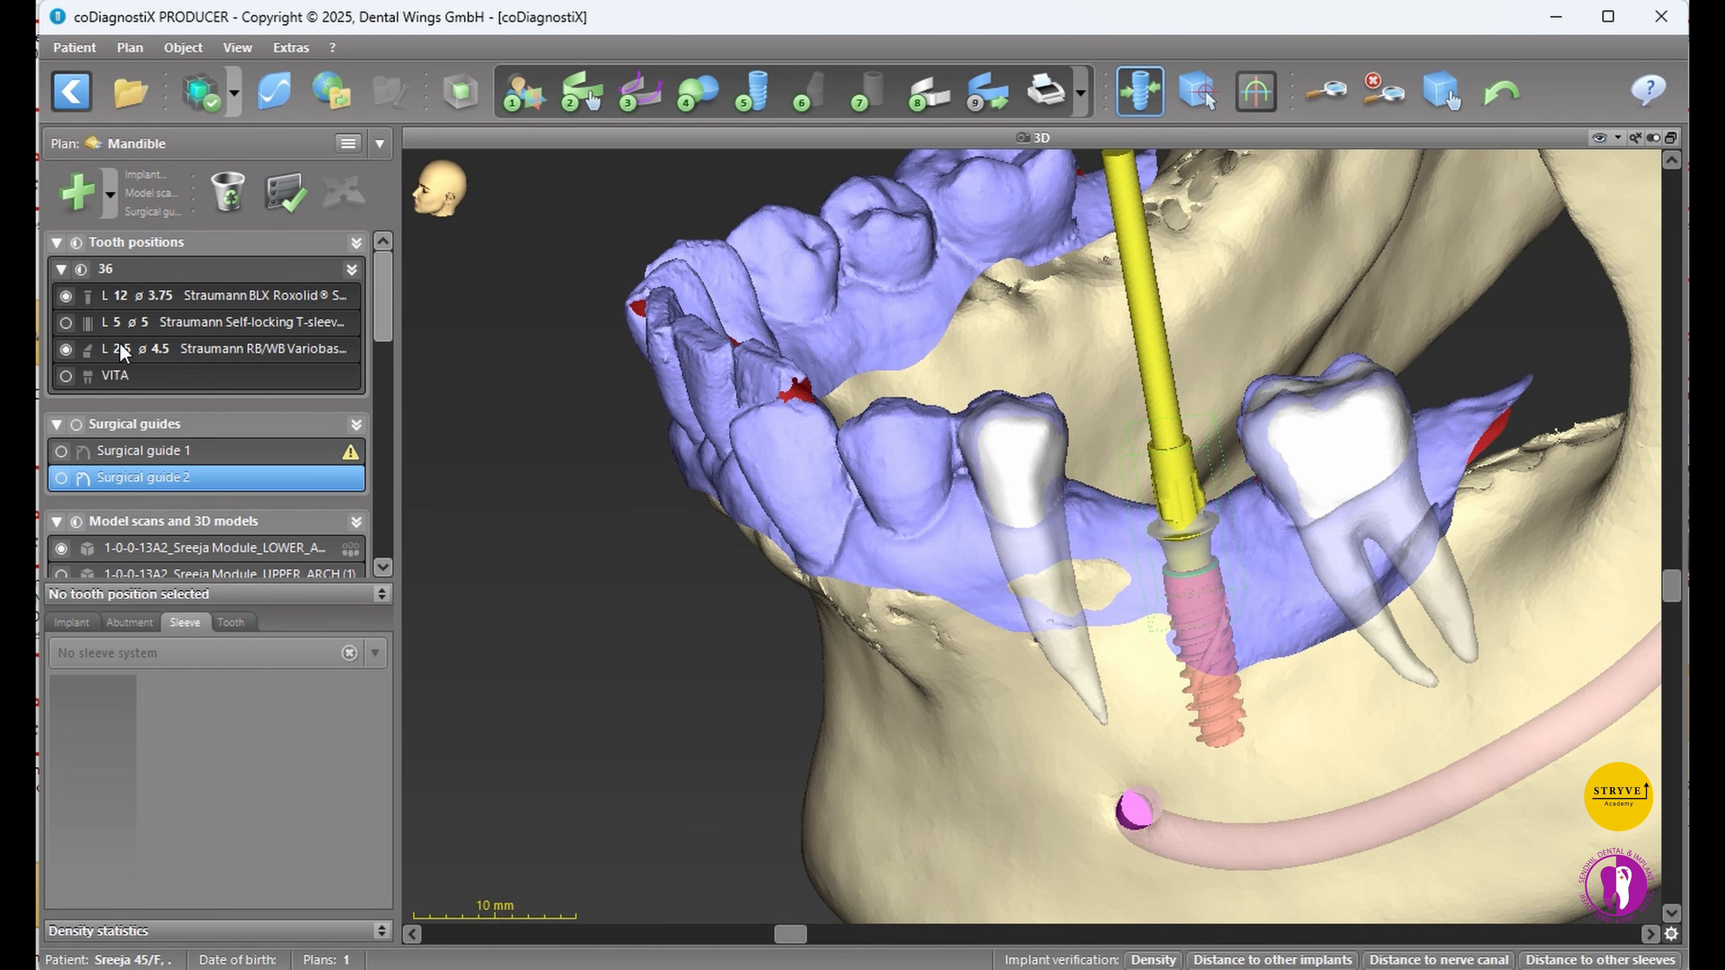
click(76, 375)
scroll(76, 380, down, 2)
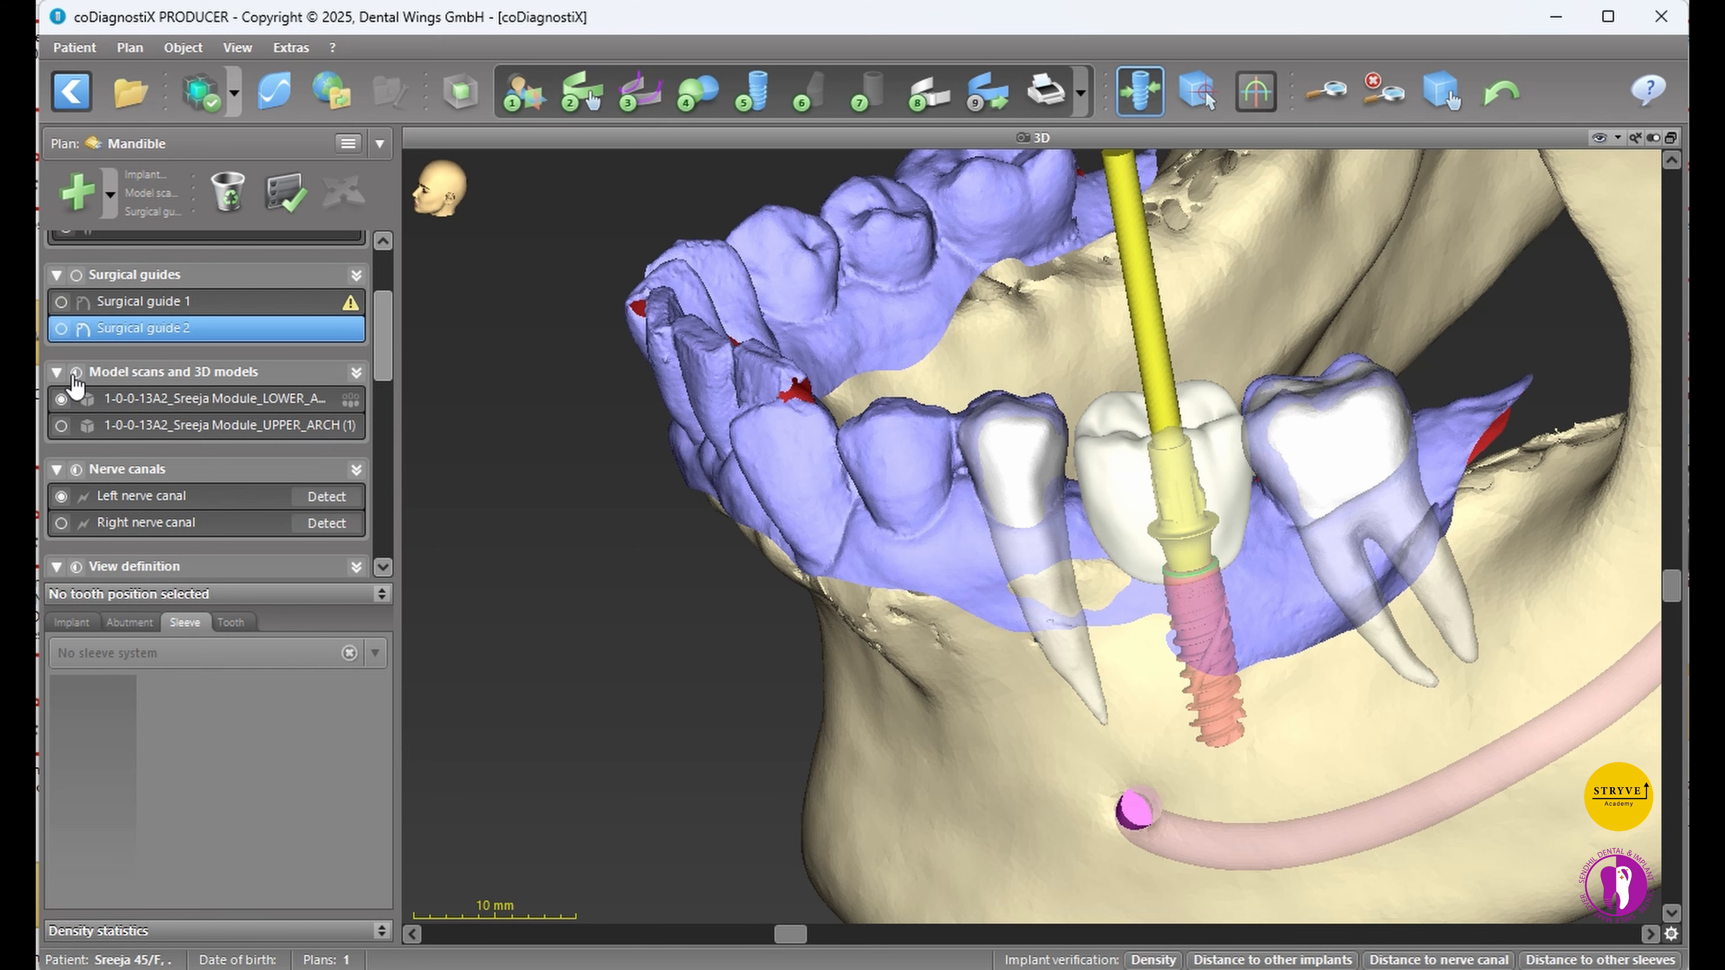
click(61, 425)
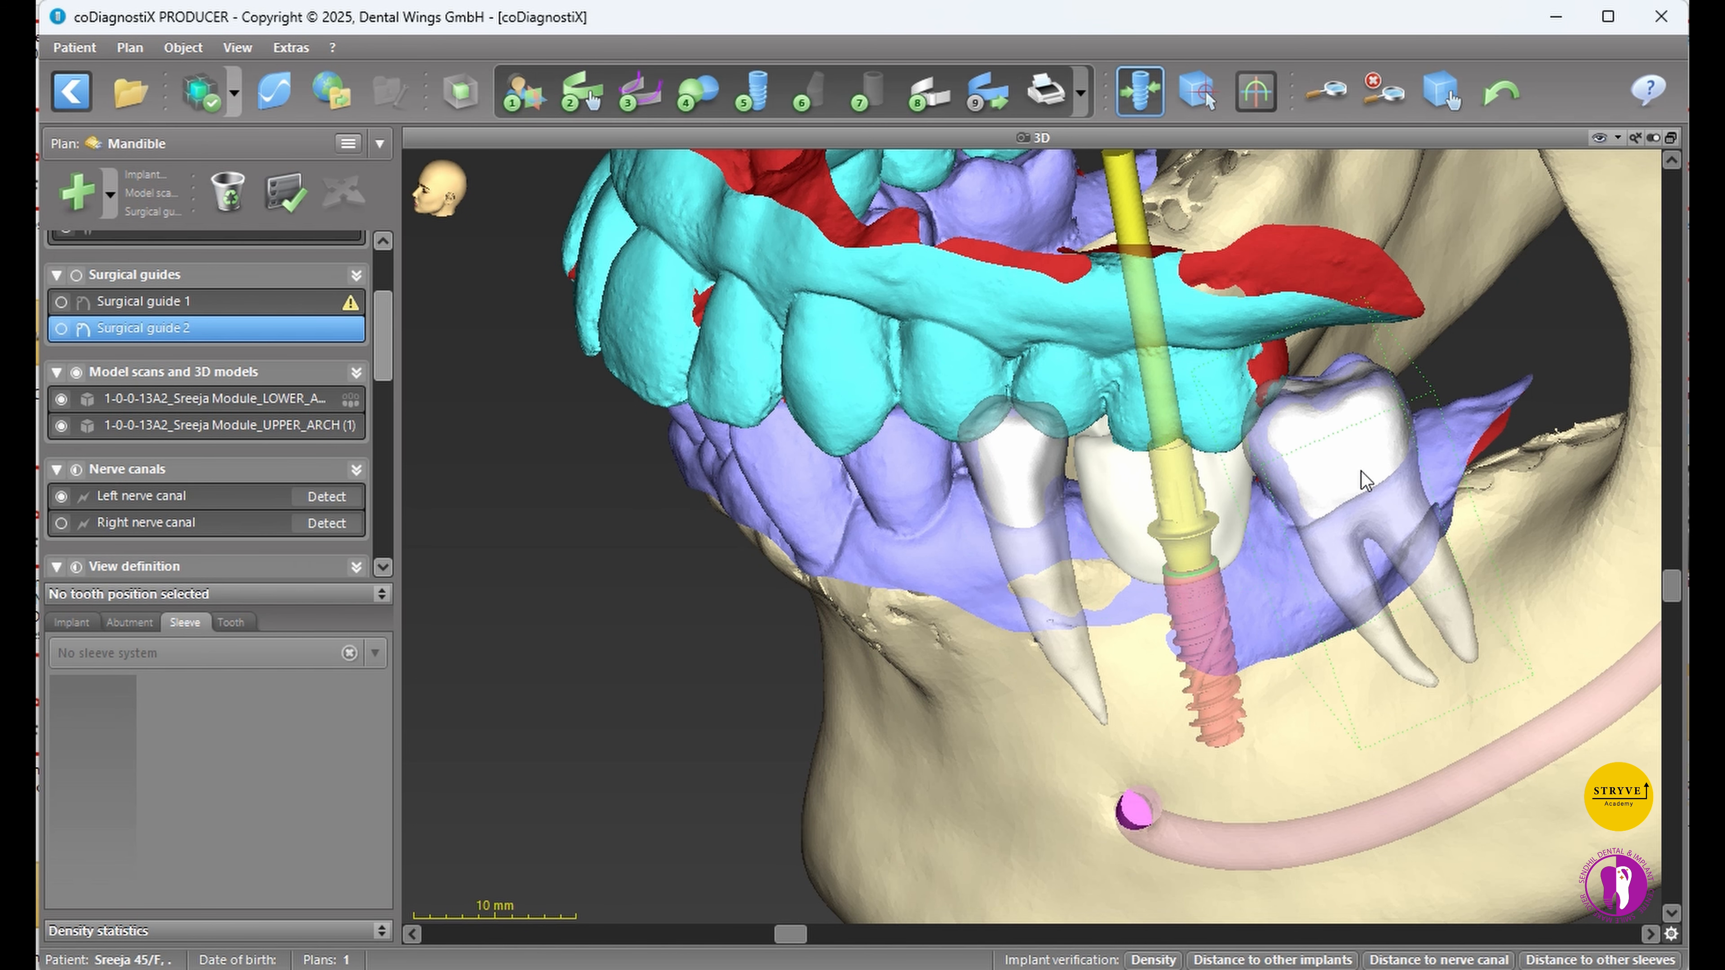
- Generate a print preview of all available documents and go through the material list, details and surgical protocol pages
click(1077, 108)
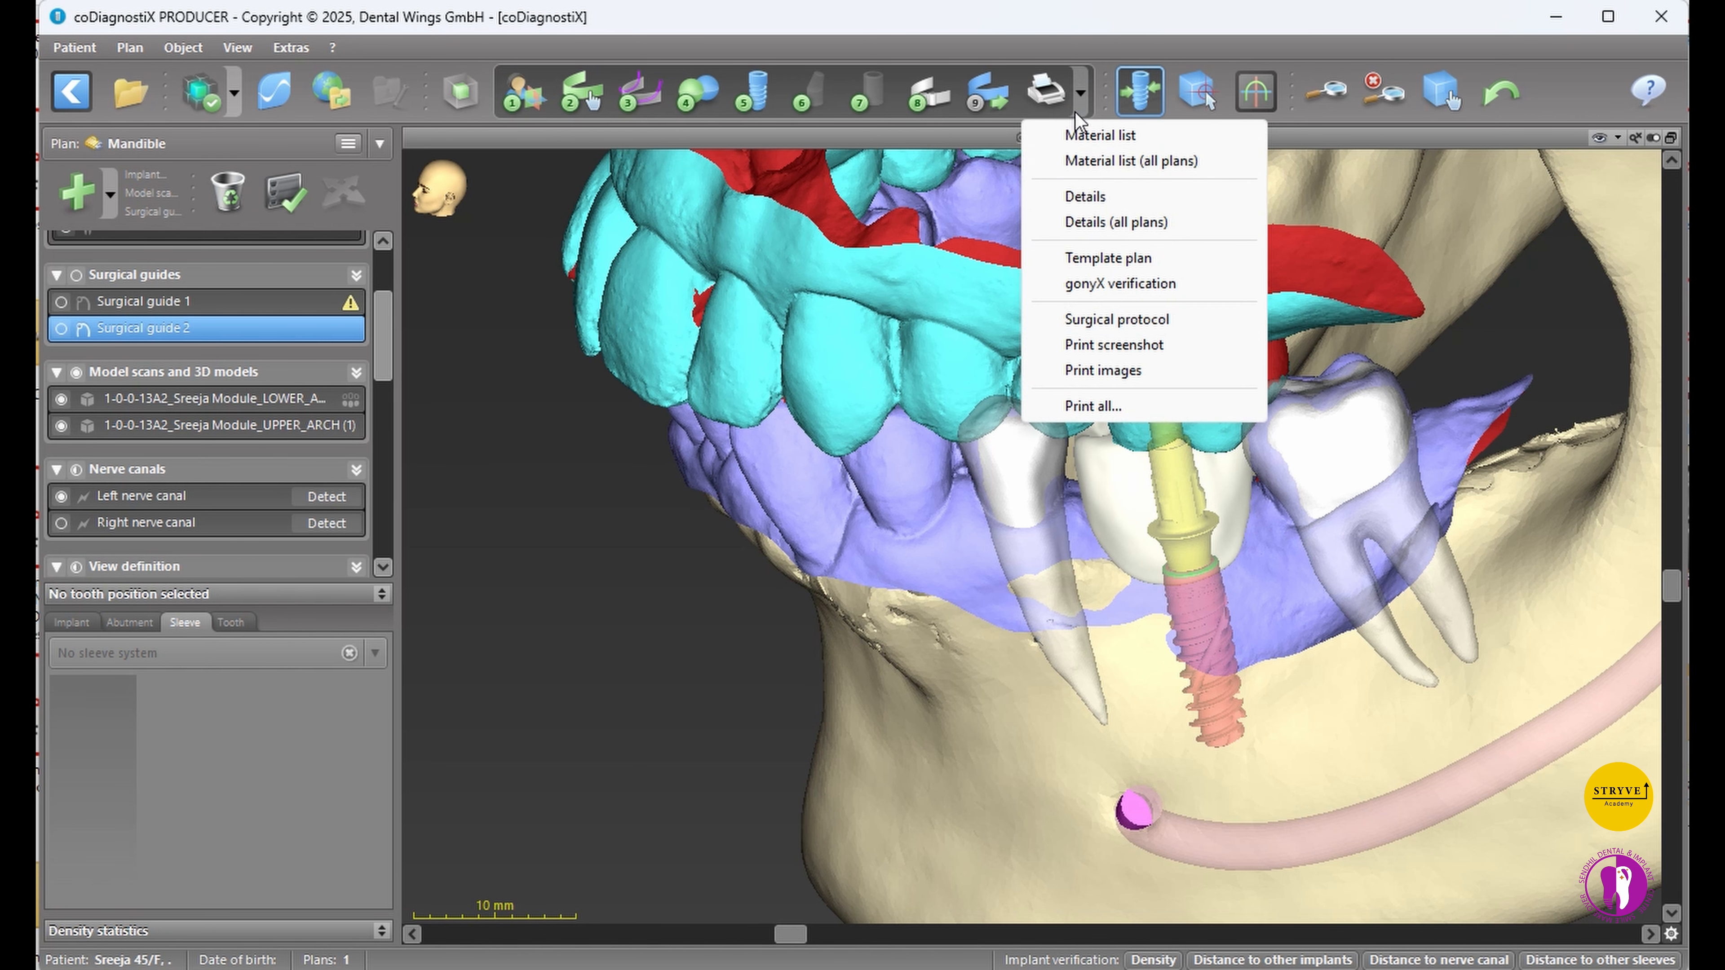
click(1091, 407)
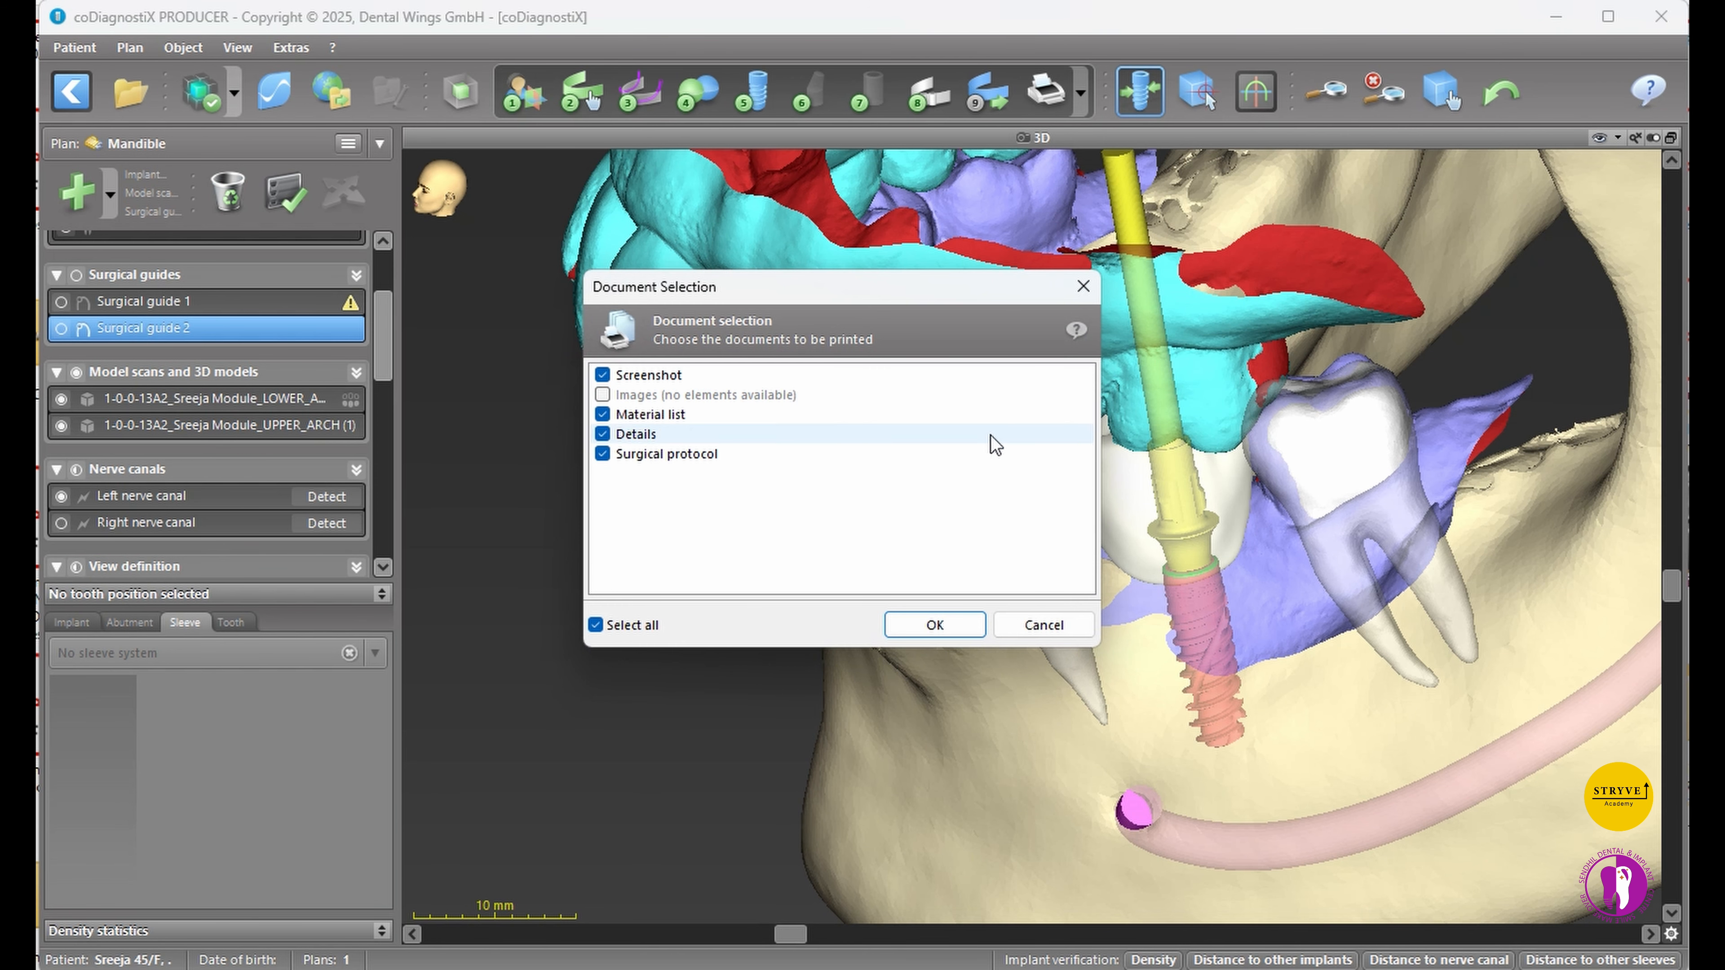
click(943, 633)
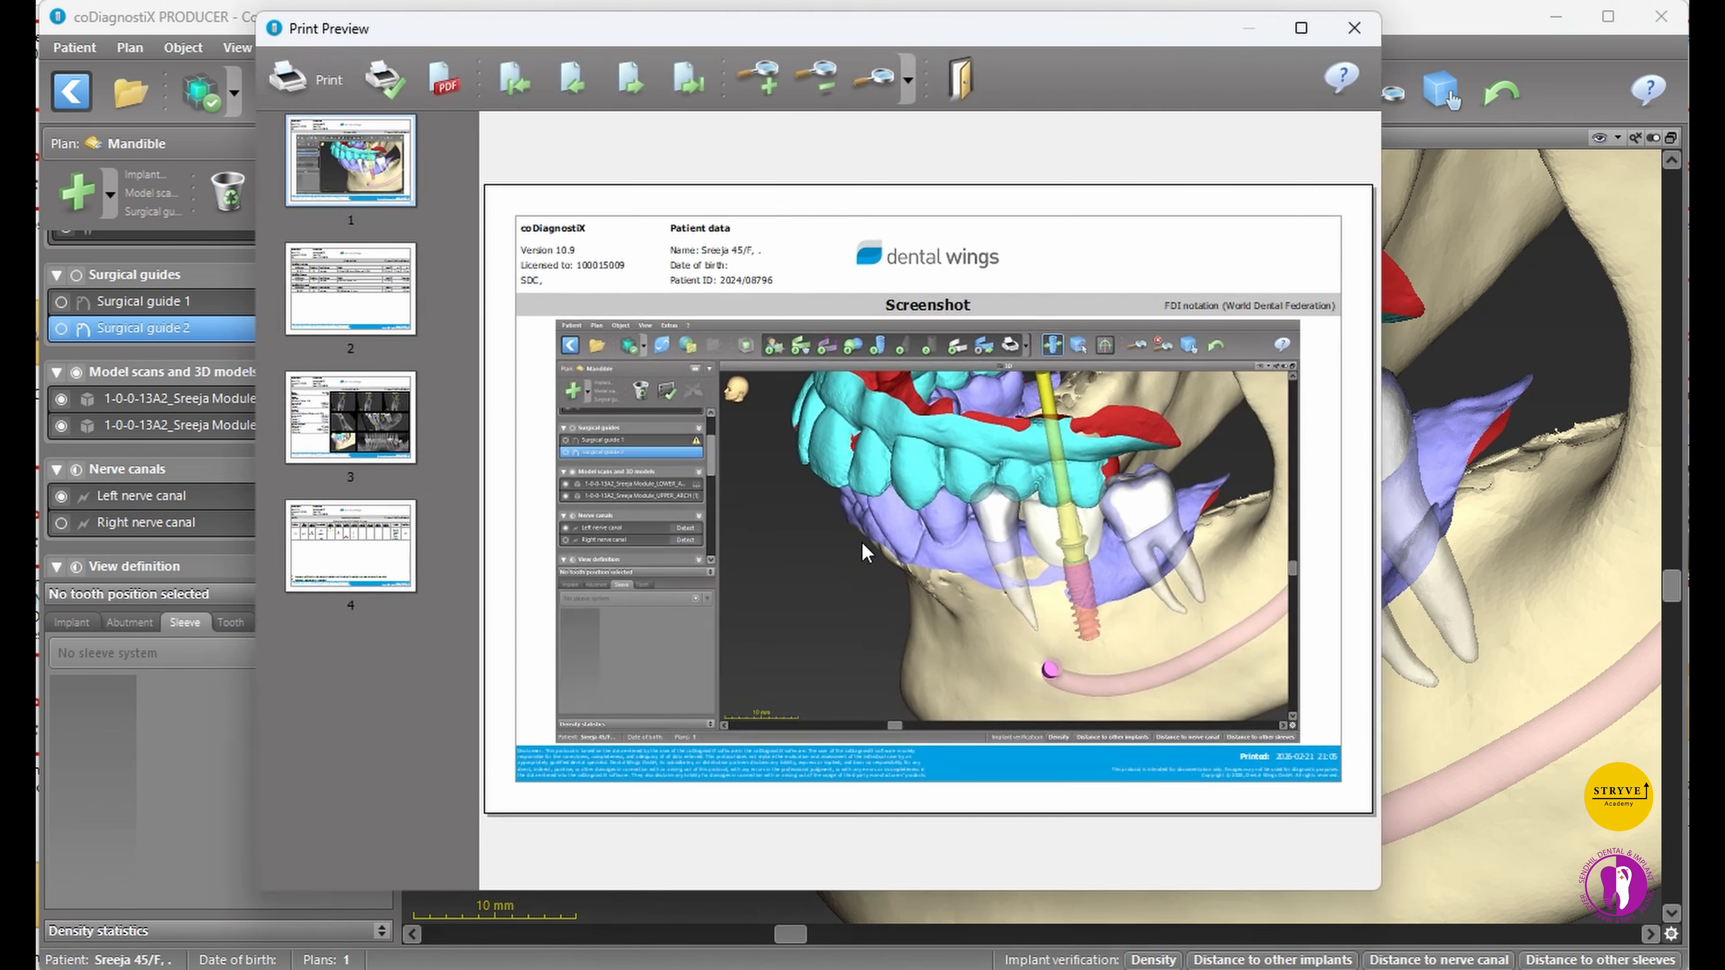
click(389, 312)
click(379, 382)
click(355, 525)
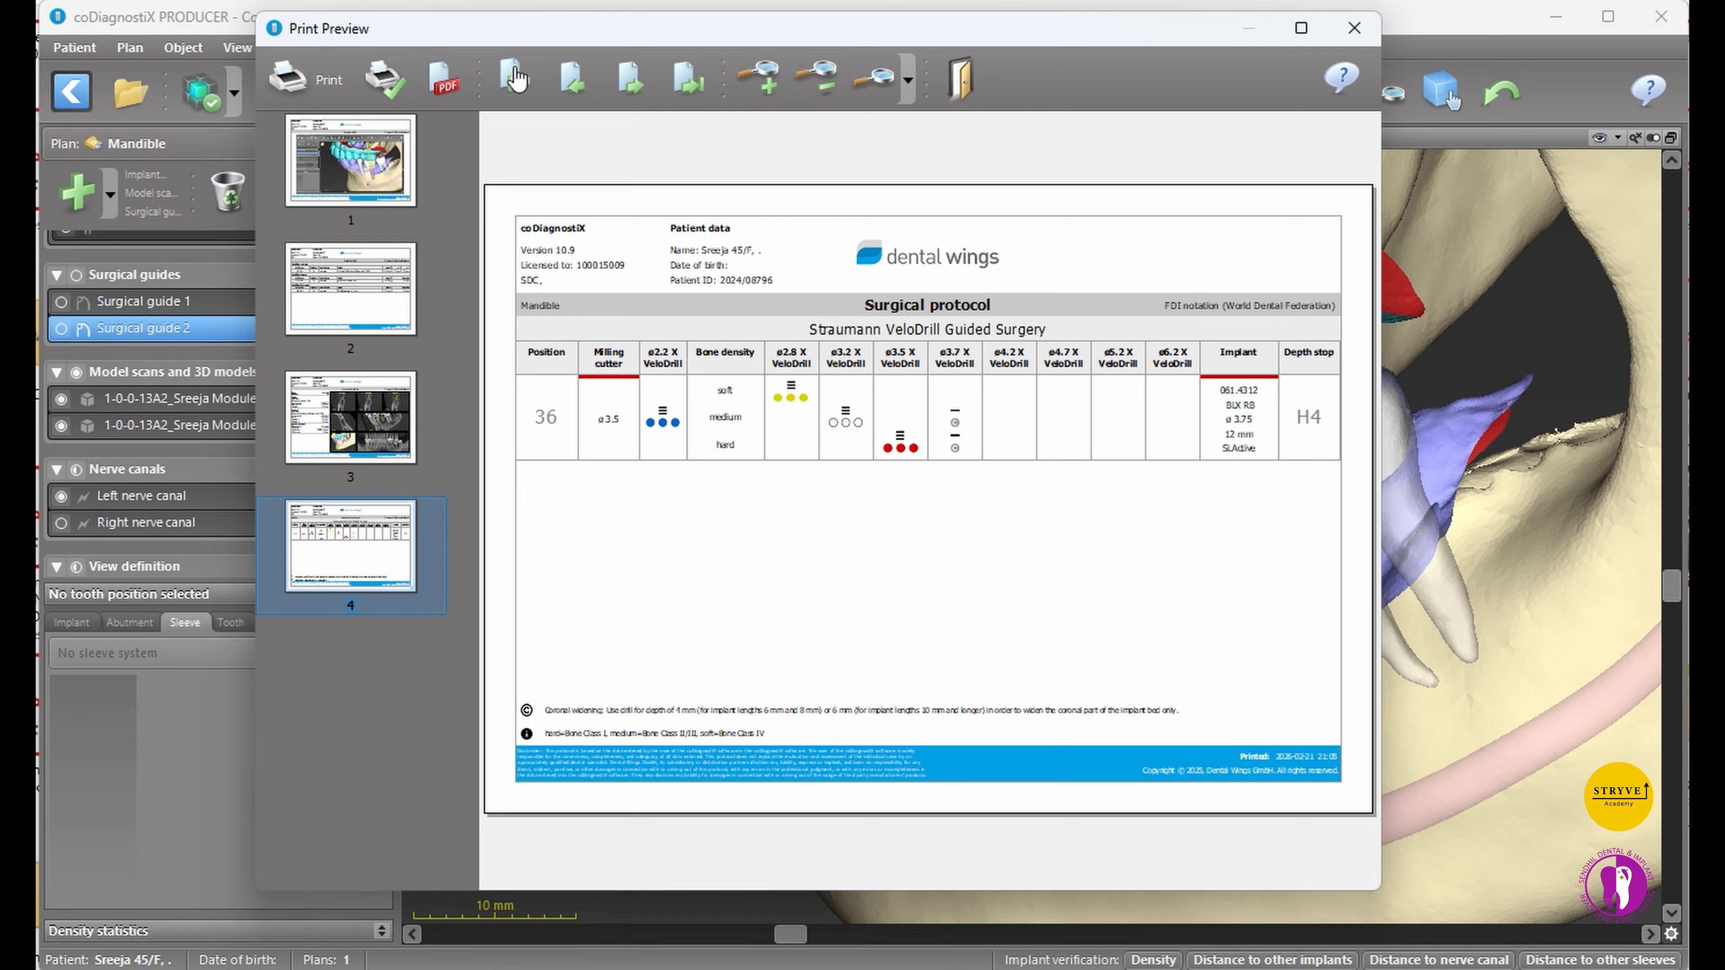
- Save the report documents as a PDF with "straumann" added to the end of the file name, and close the print preview
click(444, 85)
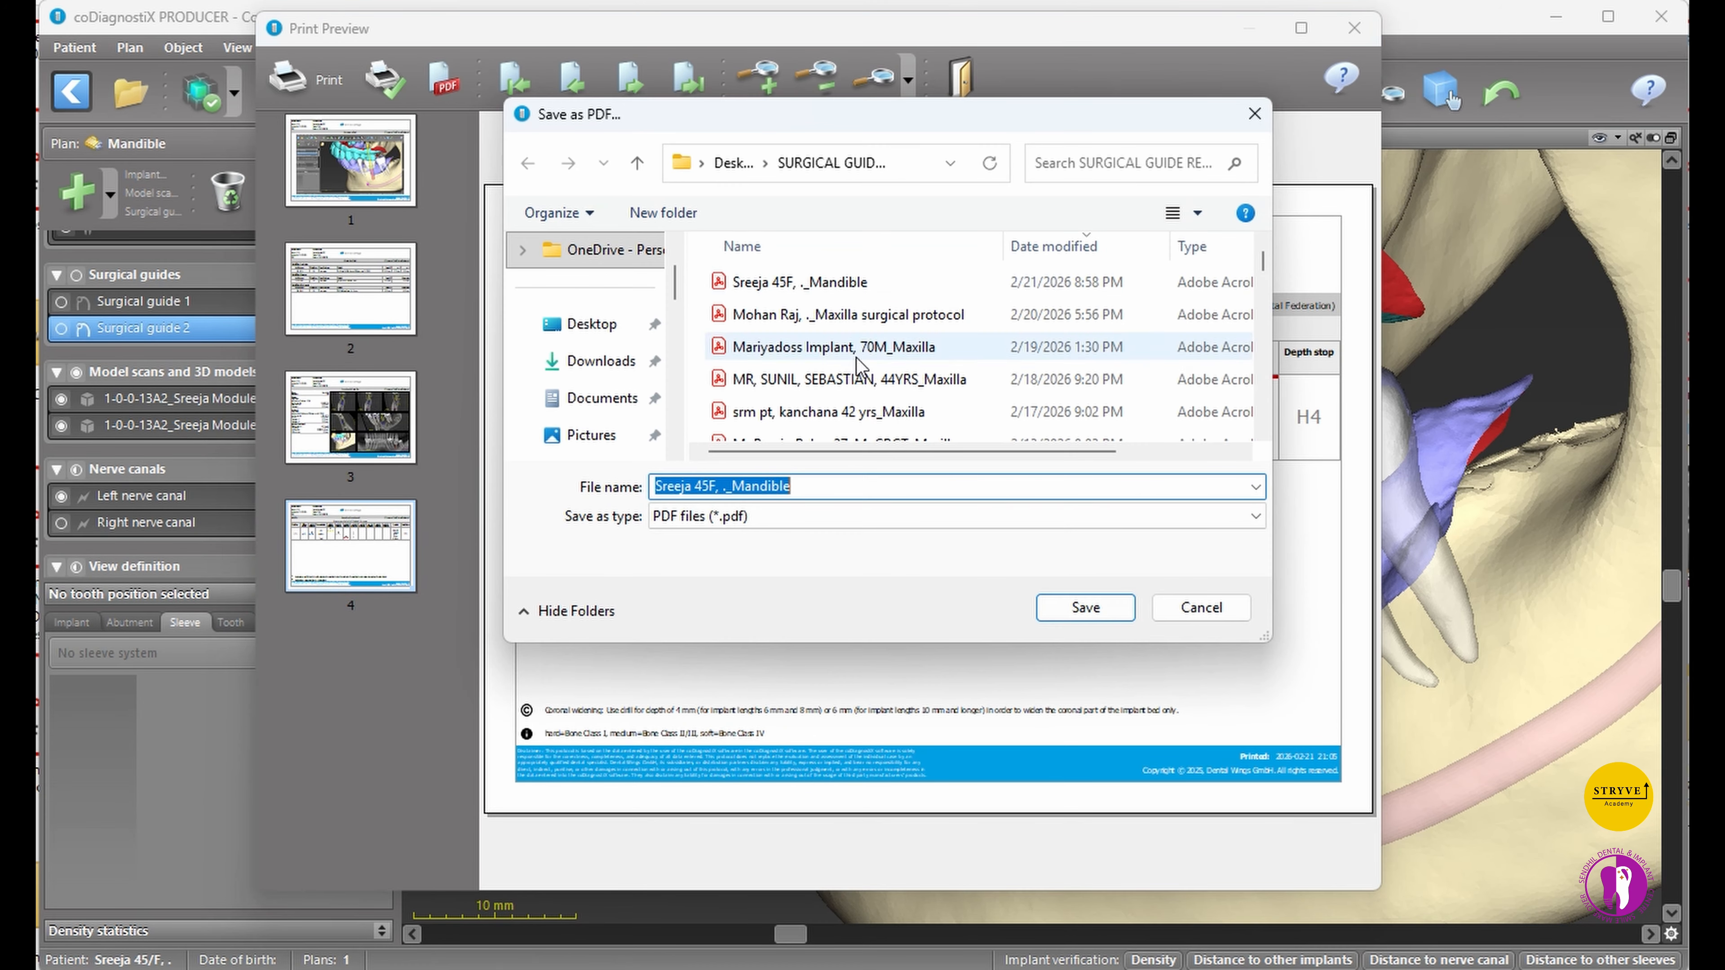
click(861, 492)
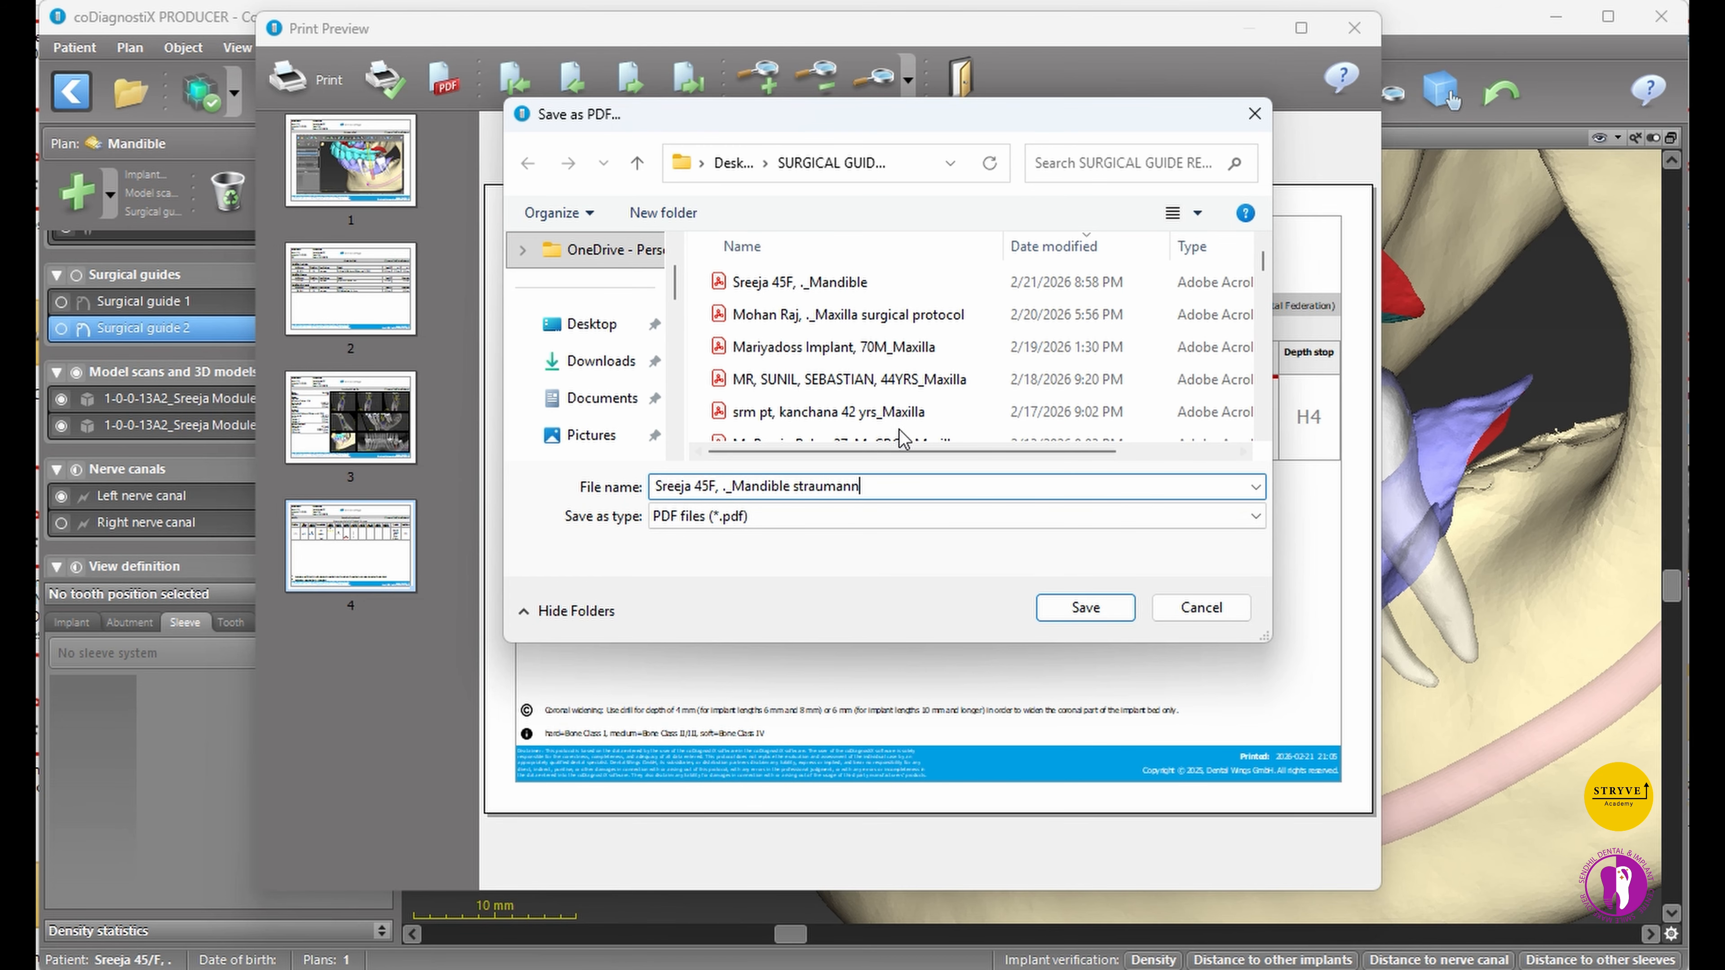
click(1061, 607)
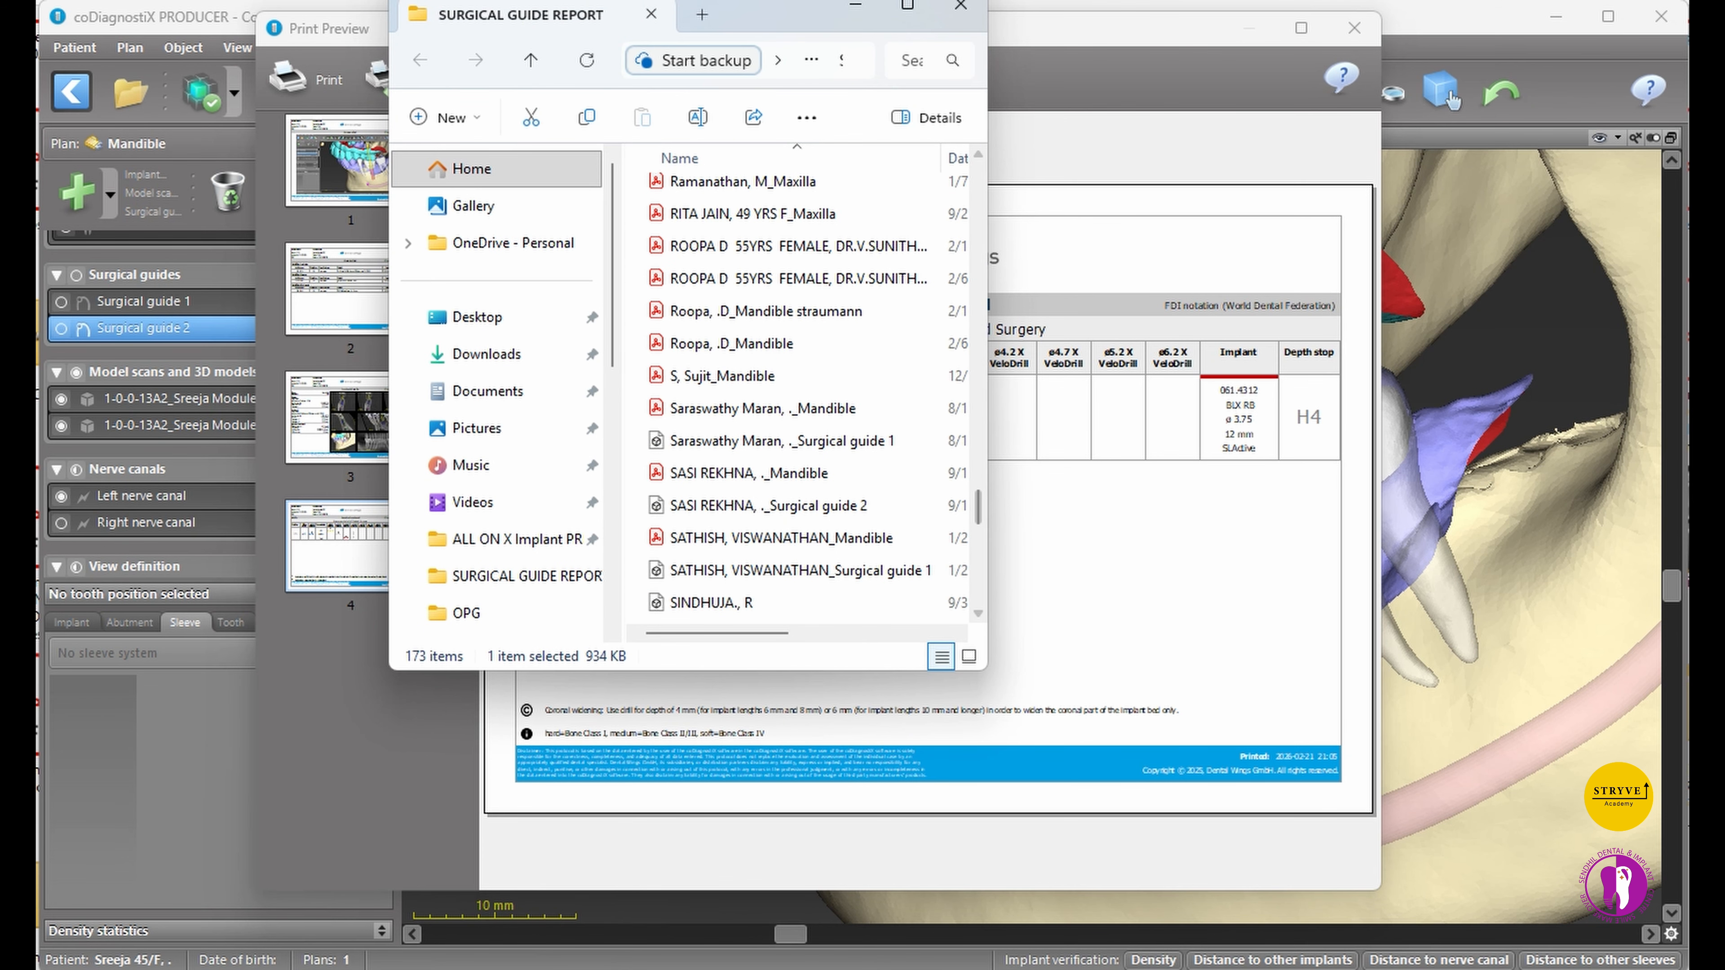
click(961, 5)
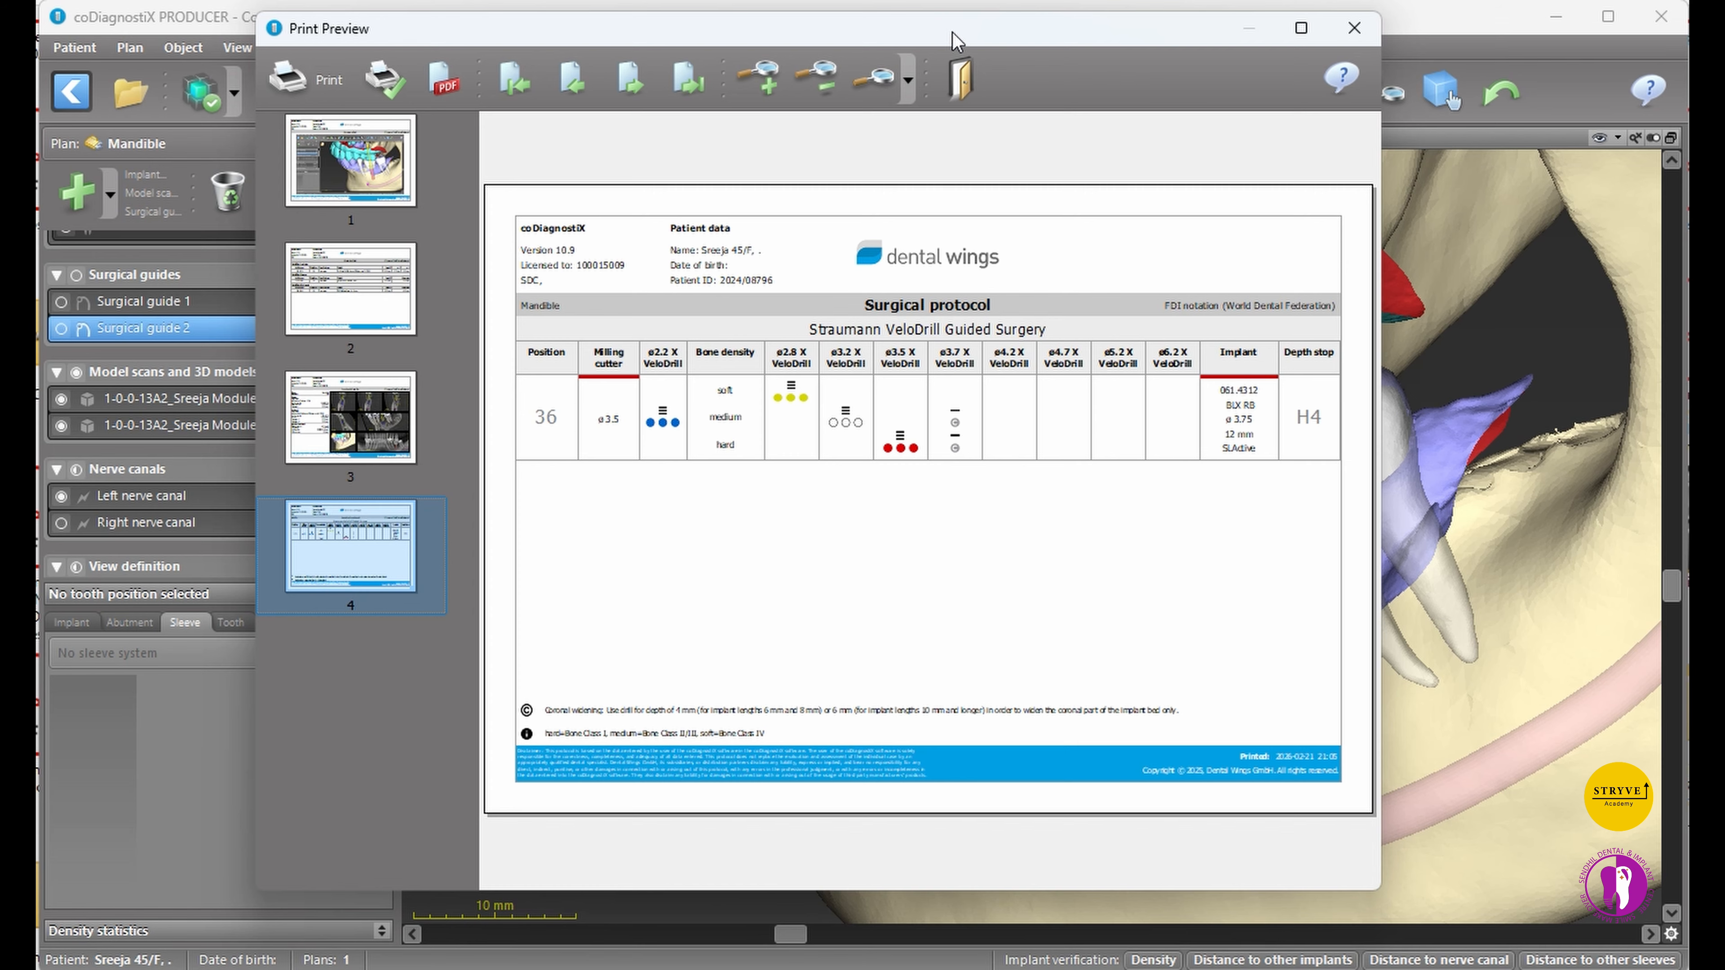
click(960, 79)
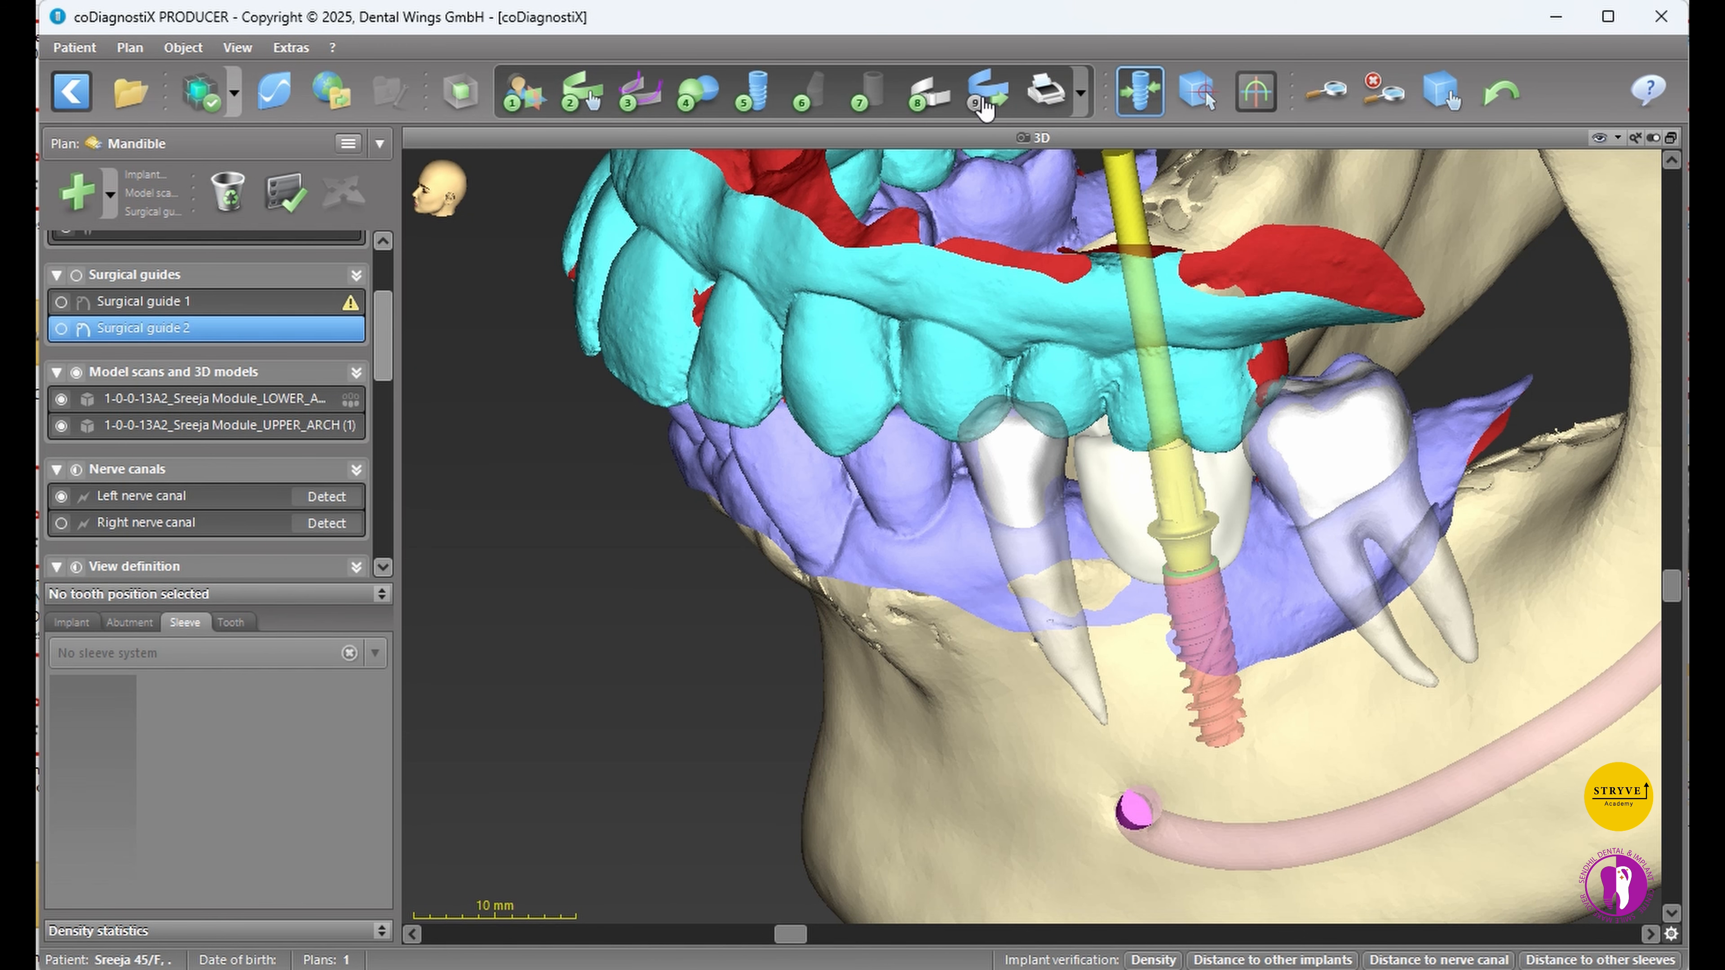
- Set up an untouched virtual planning export using the LOWER_ARCH model scan
click(985, 102)
click(1094, 770)
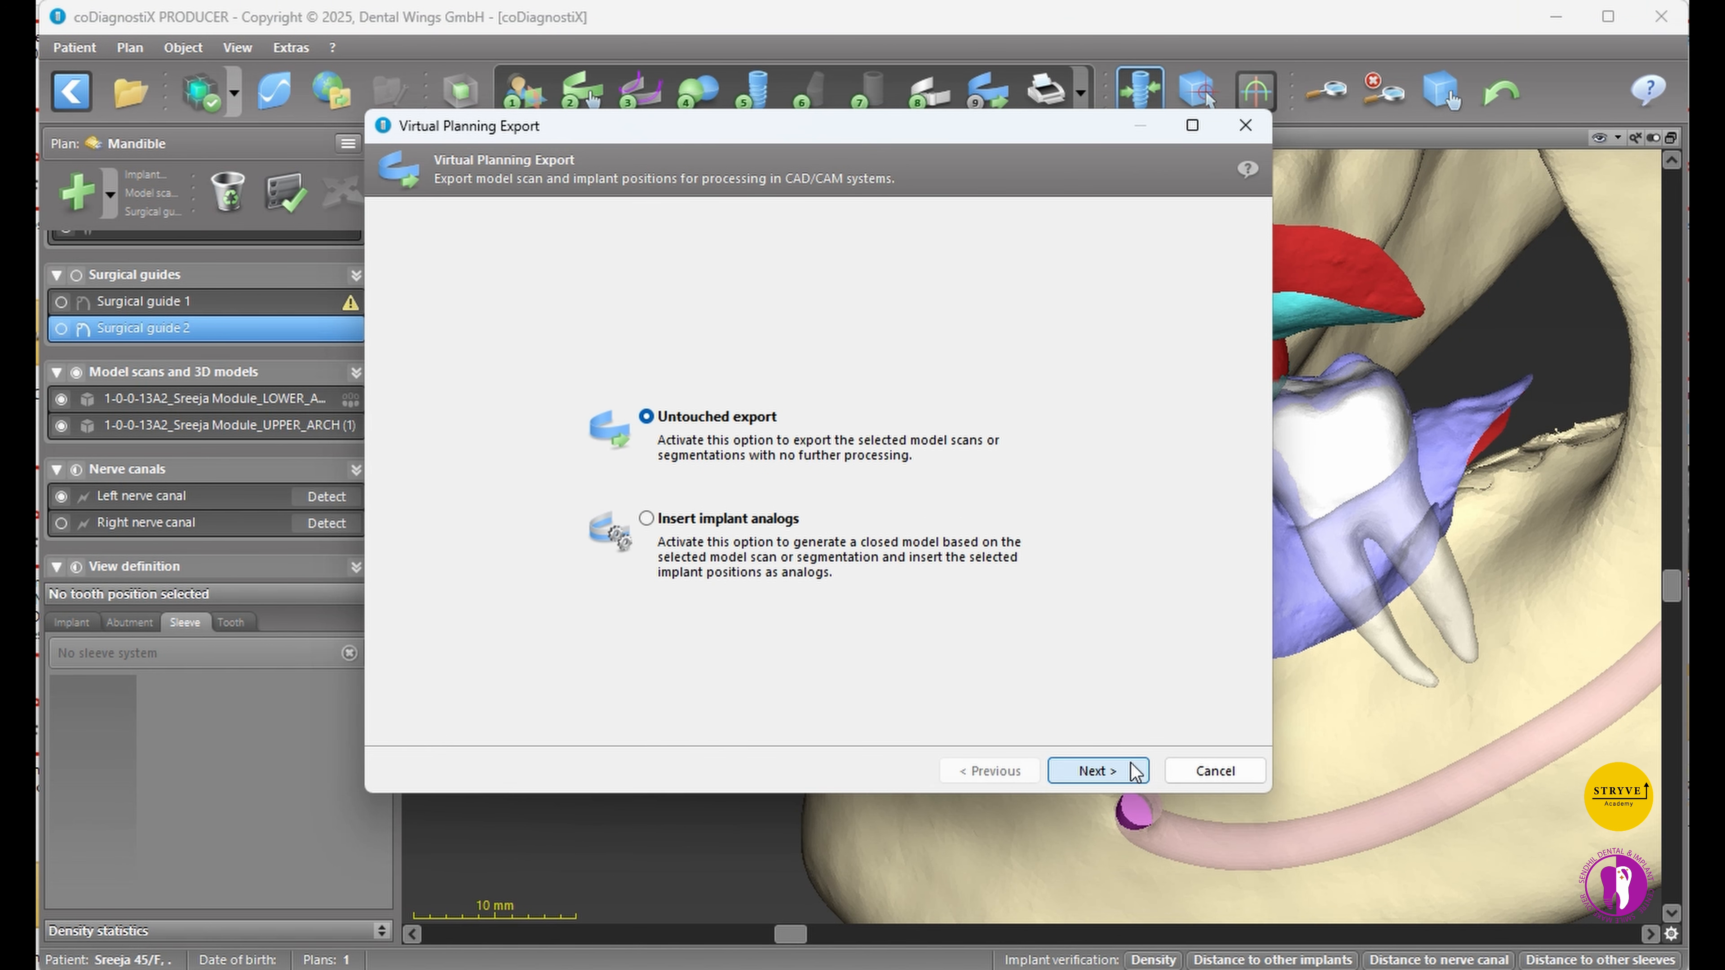
click(1097, 770)
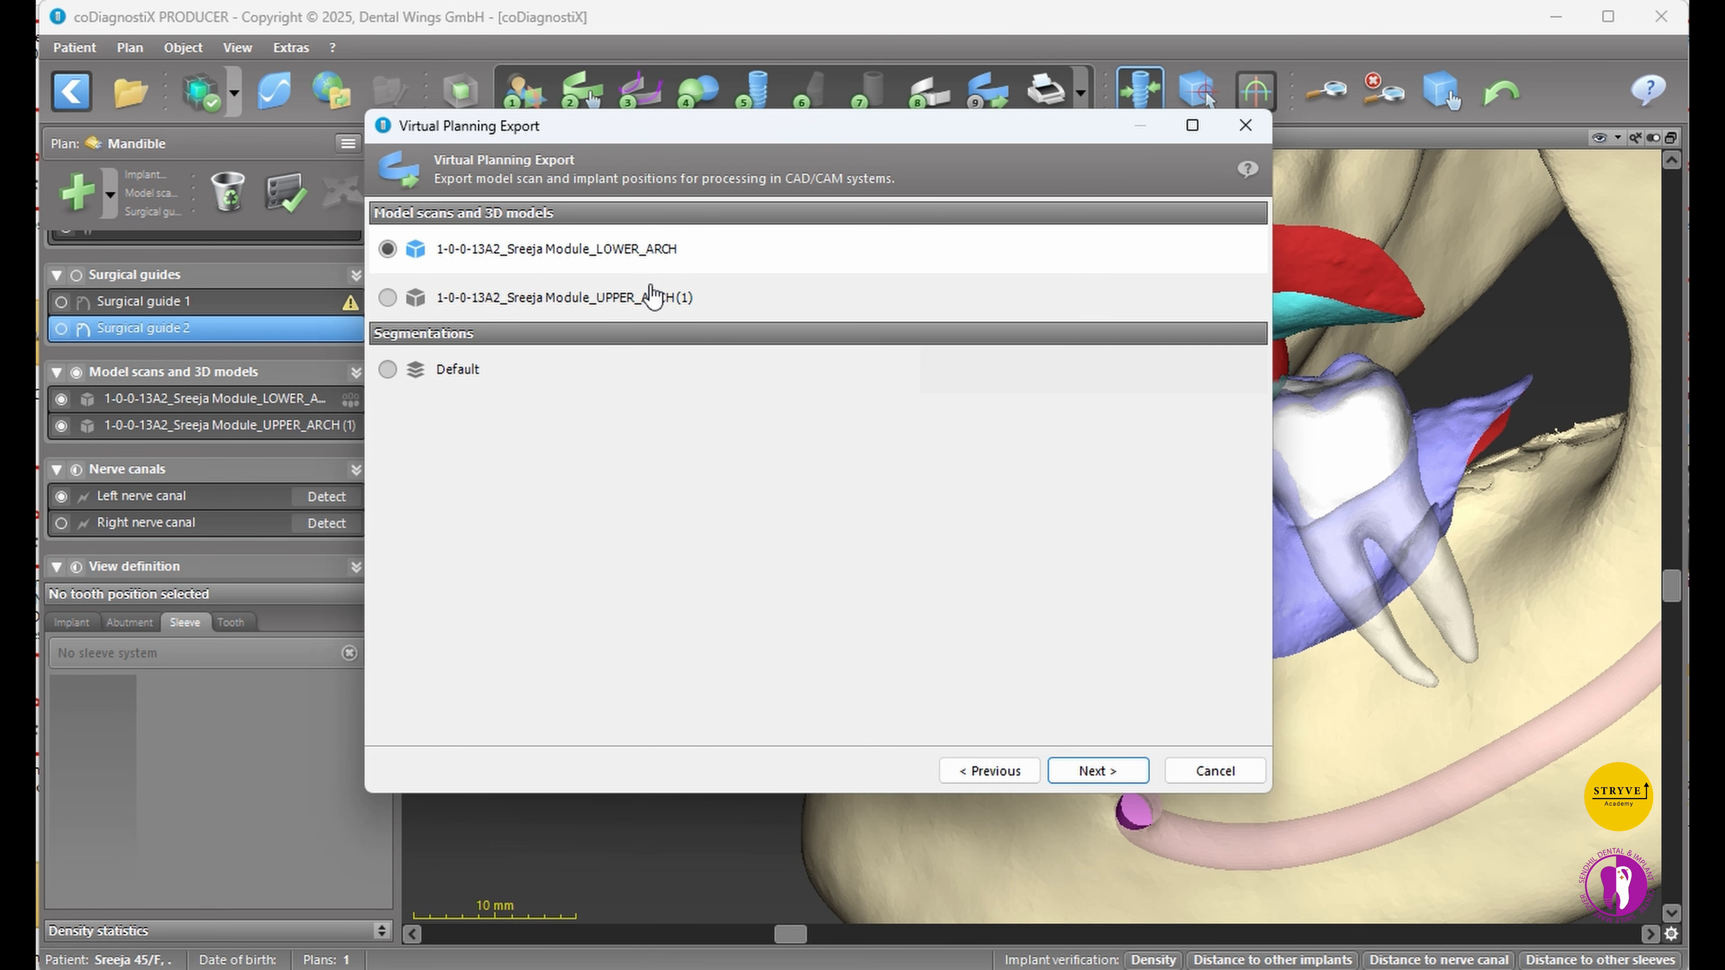
click(624, 265)
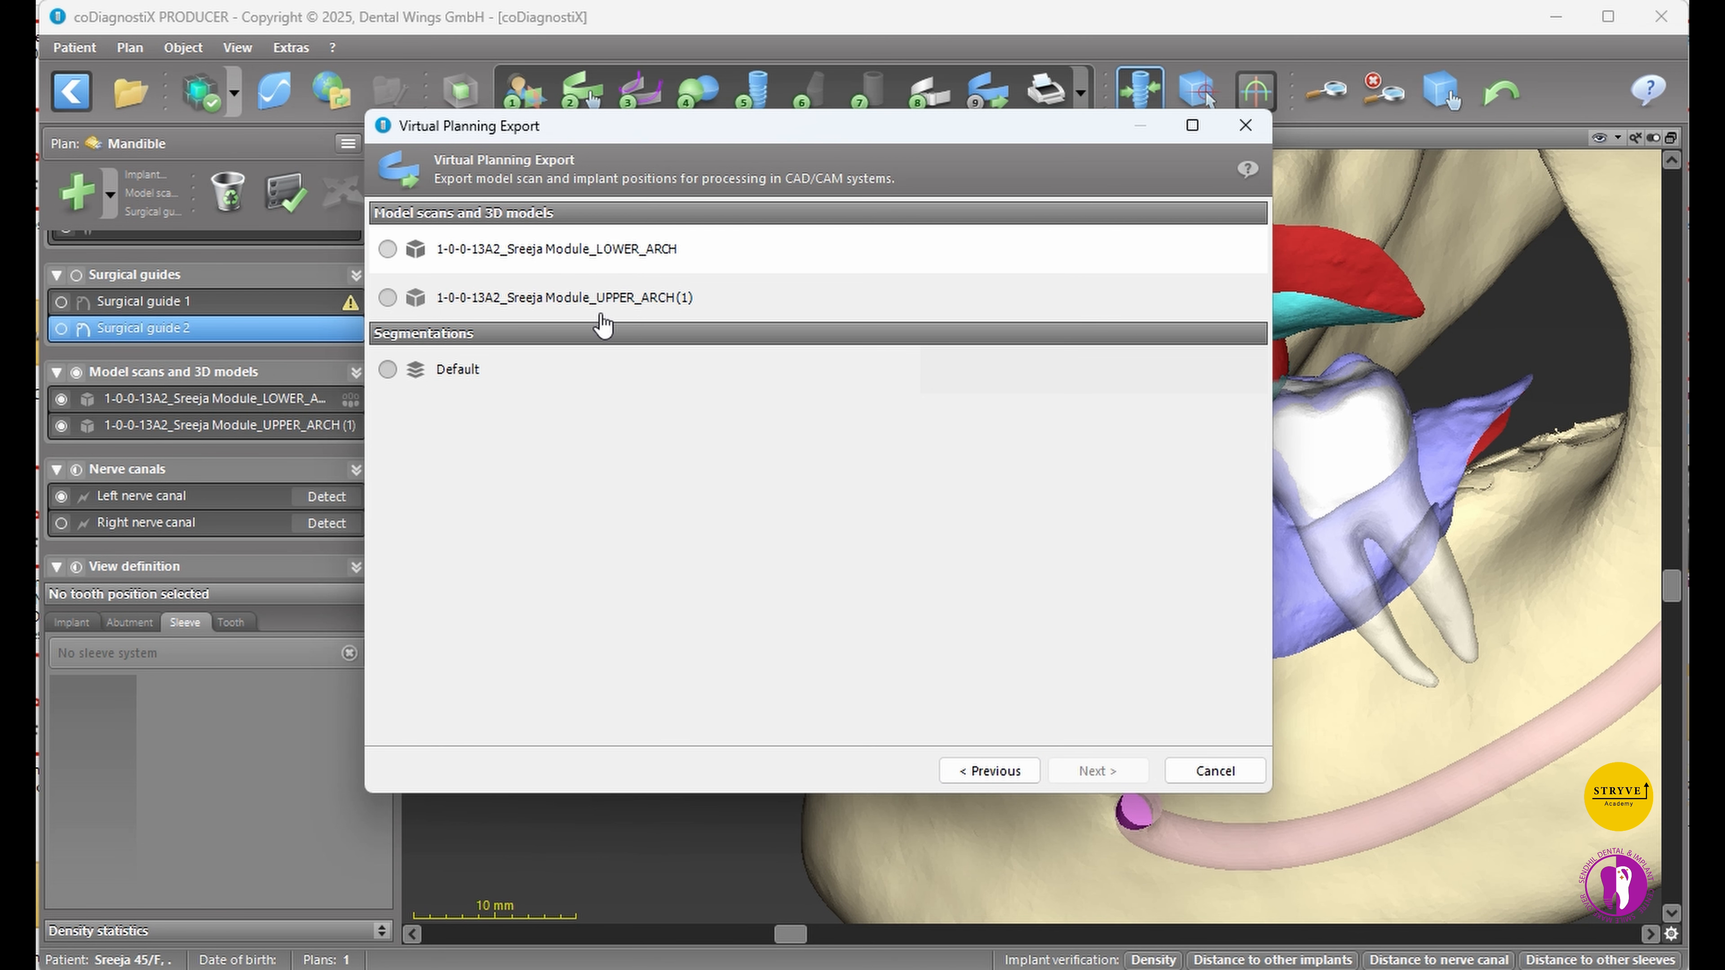
click(592, 260)
click(1097, 771)
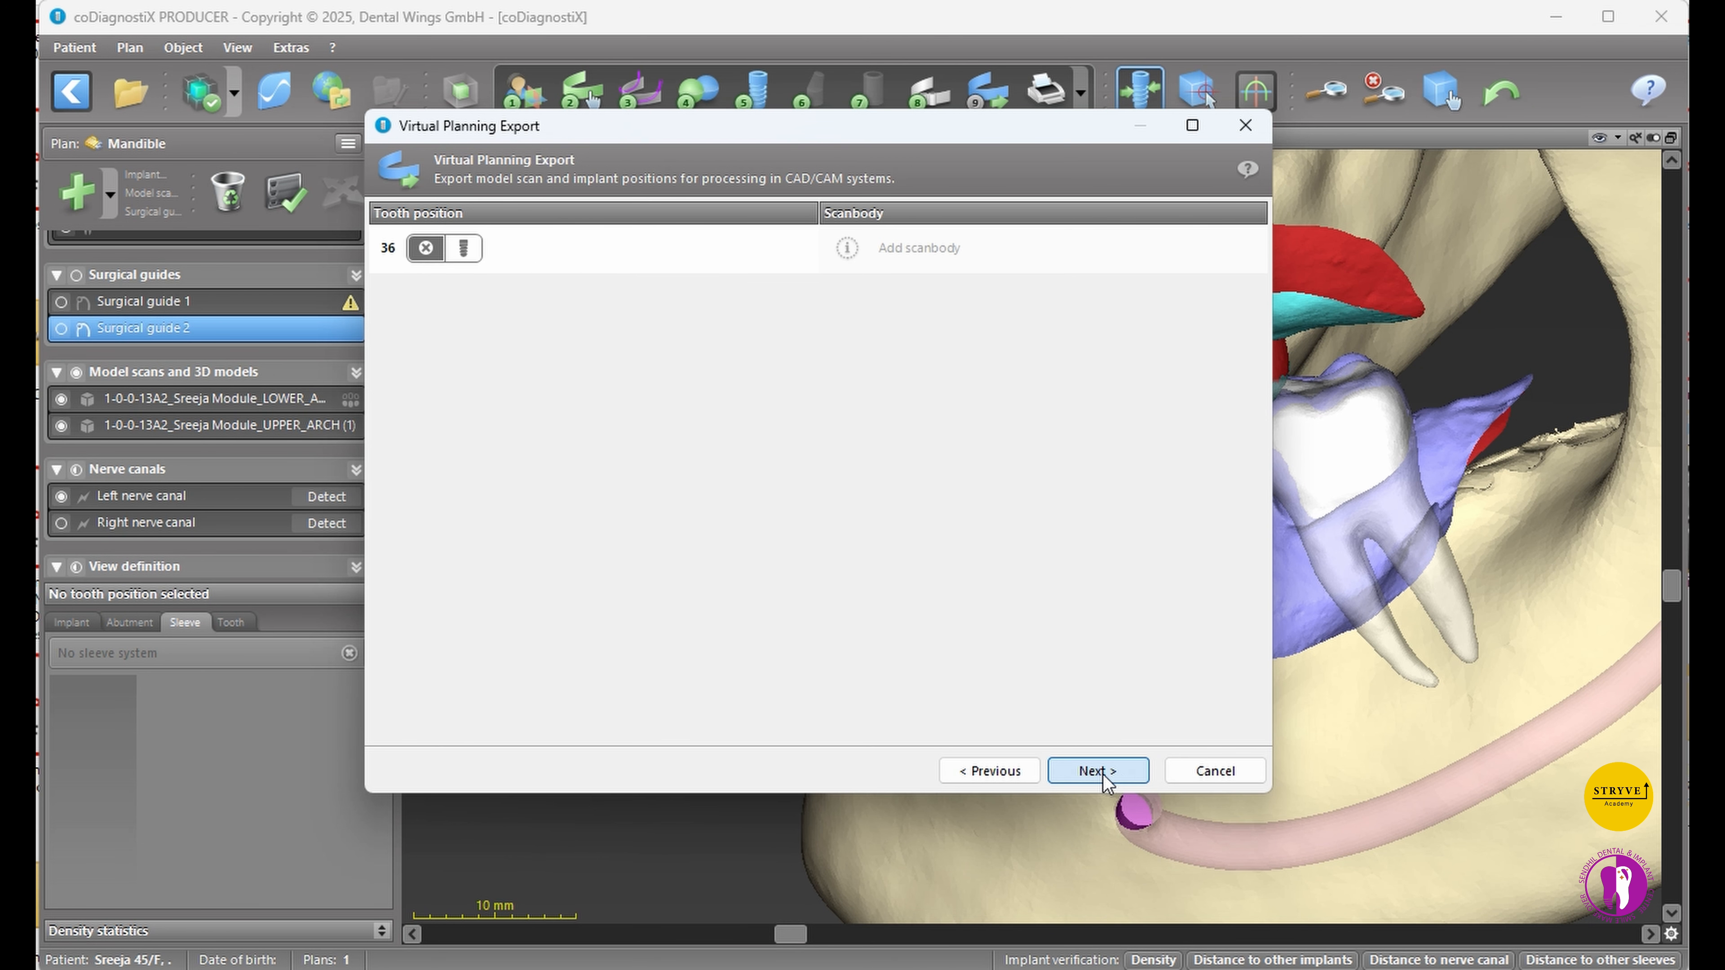
- Include the implant at position 36 in the export with the Straumann CARES RB/WB Mono Scanbody
click(464, 248)
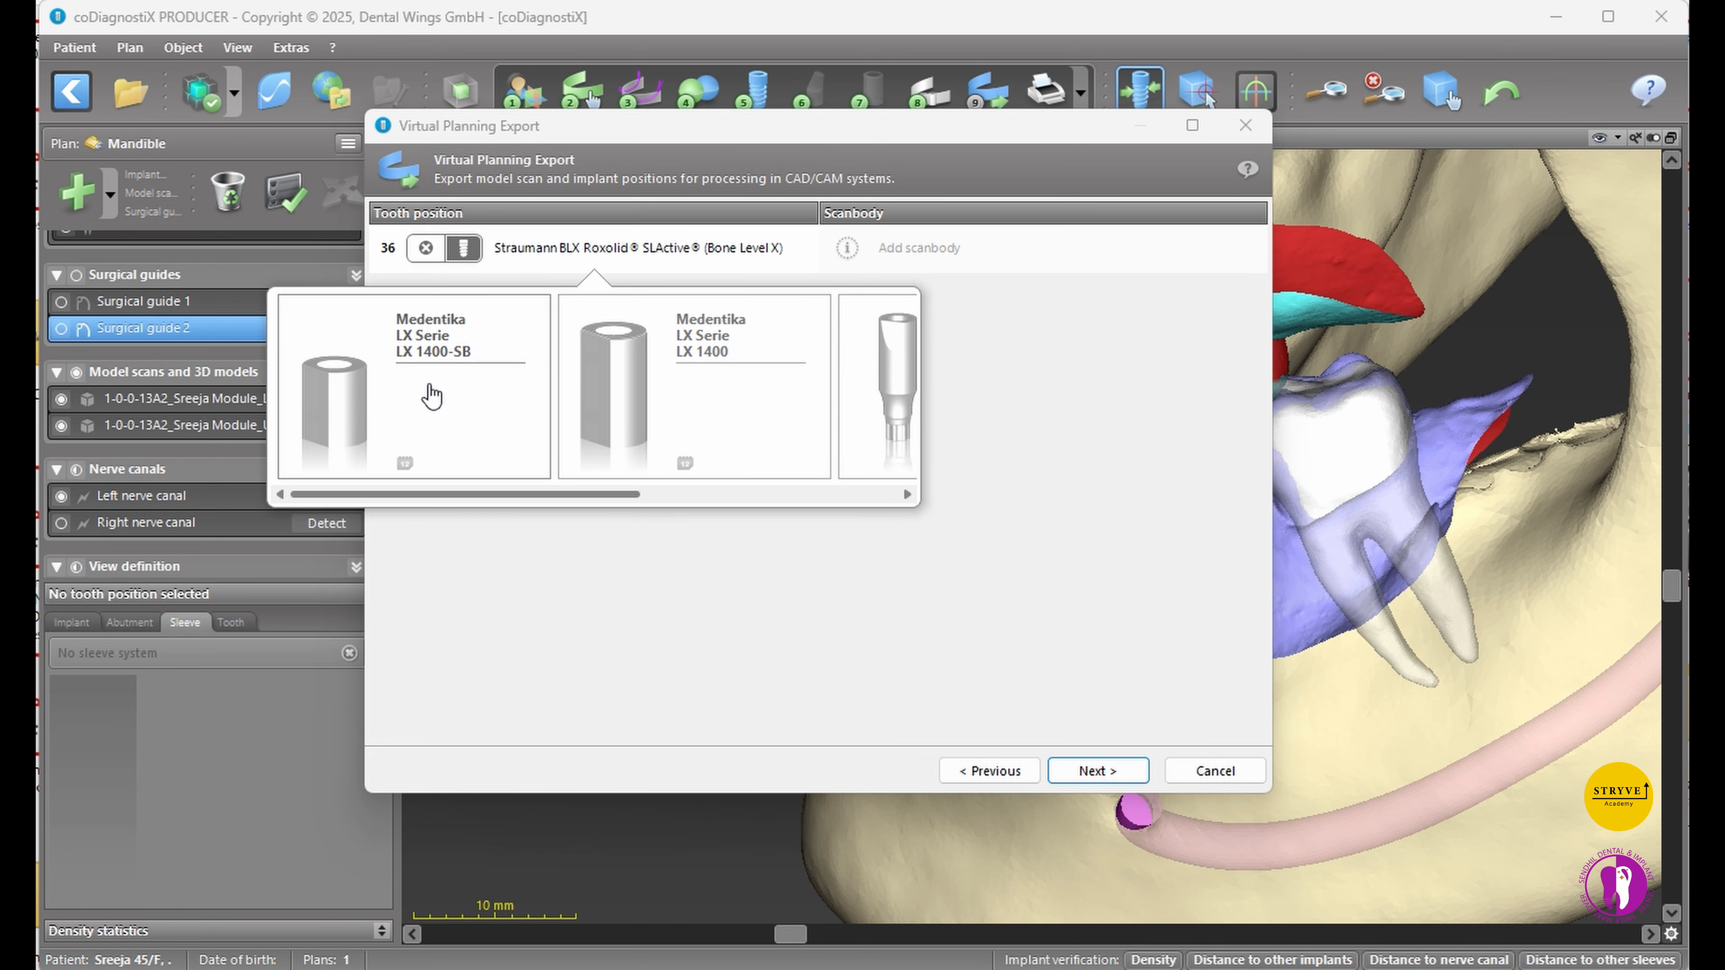
click(906, 496)
click(906, 496)
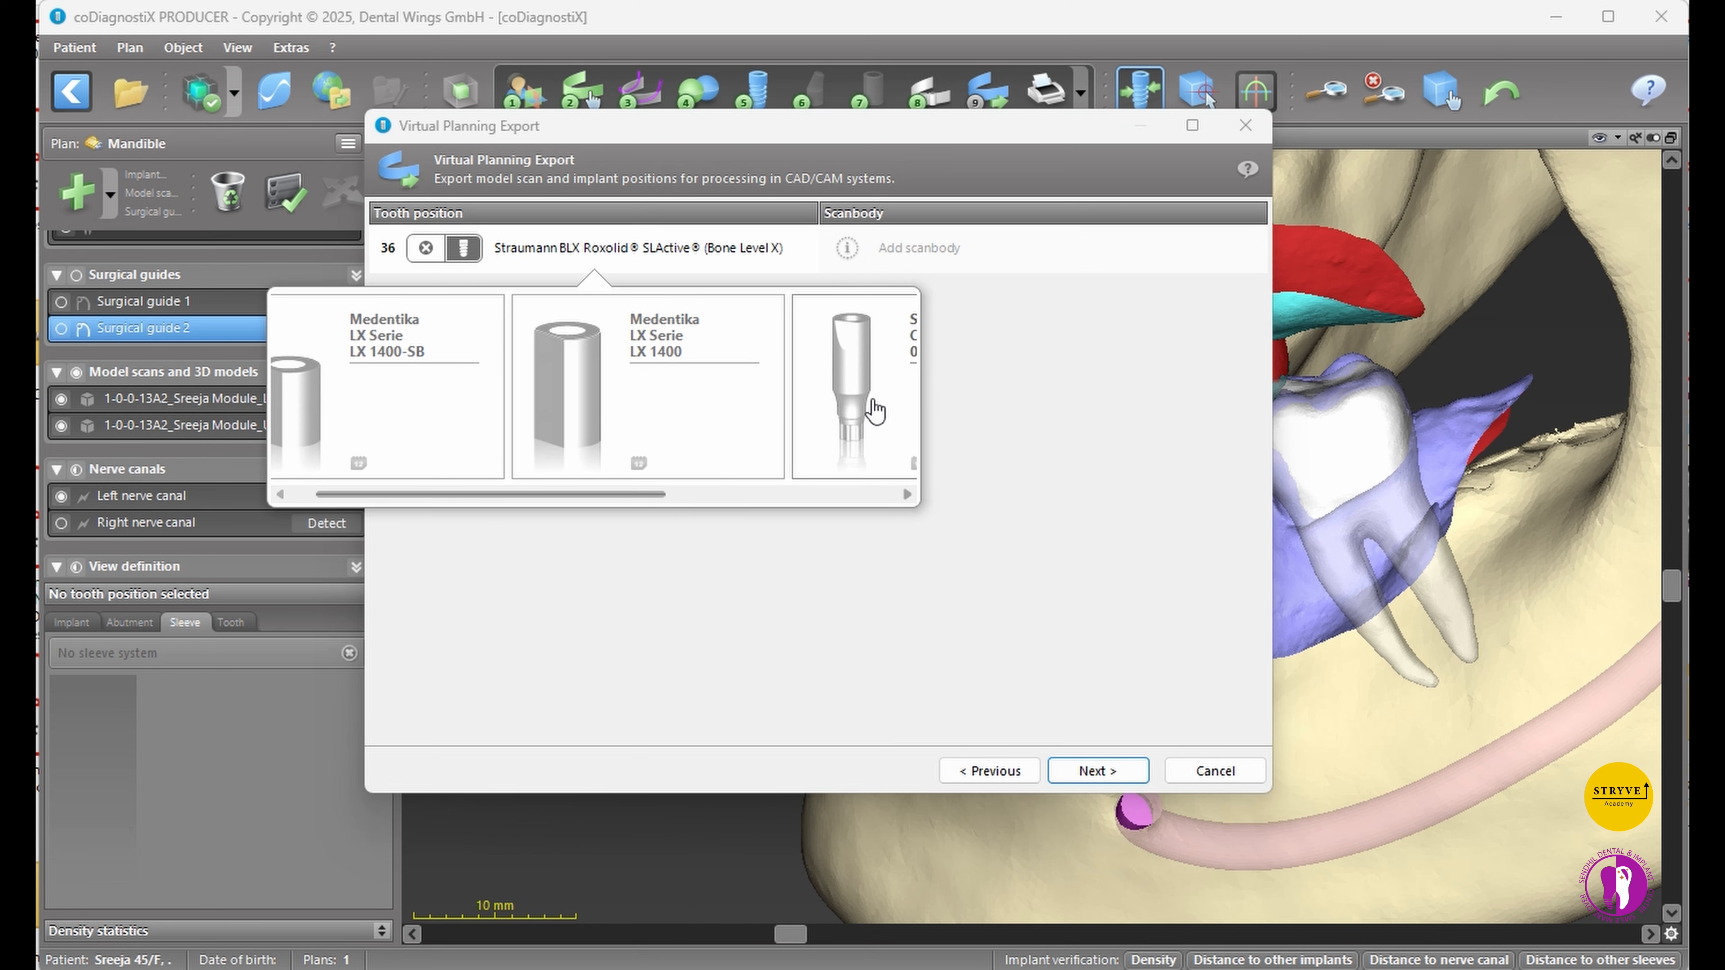
click(872, 401)
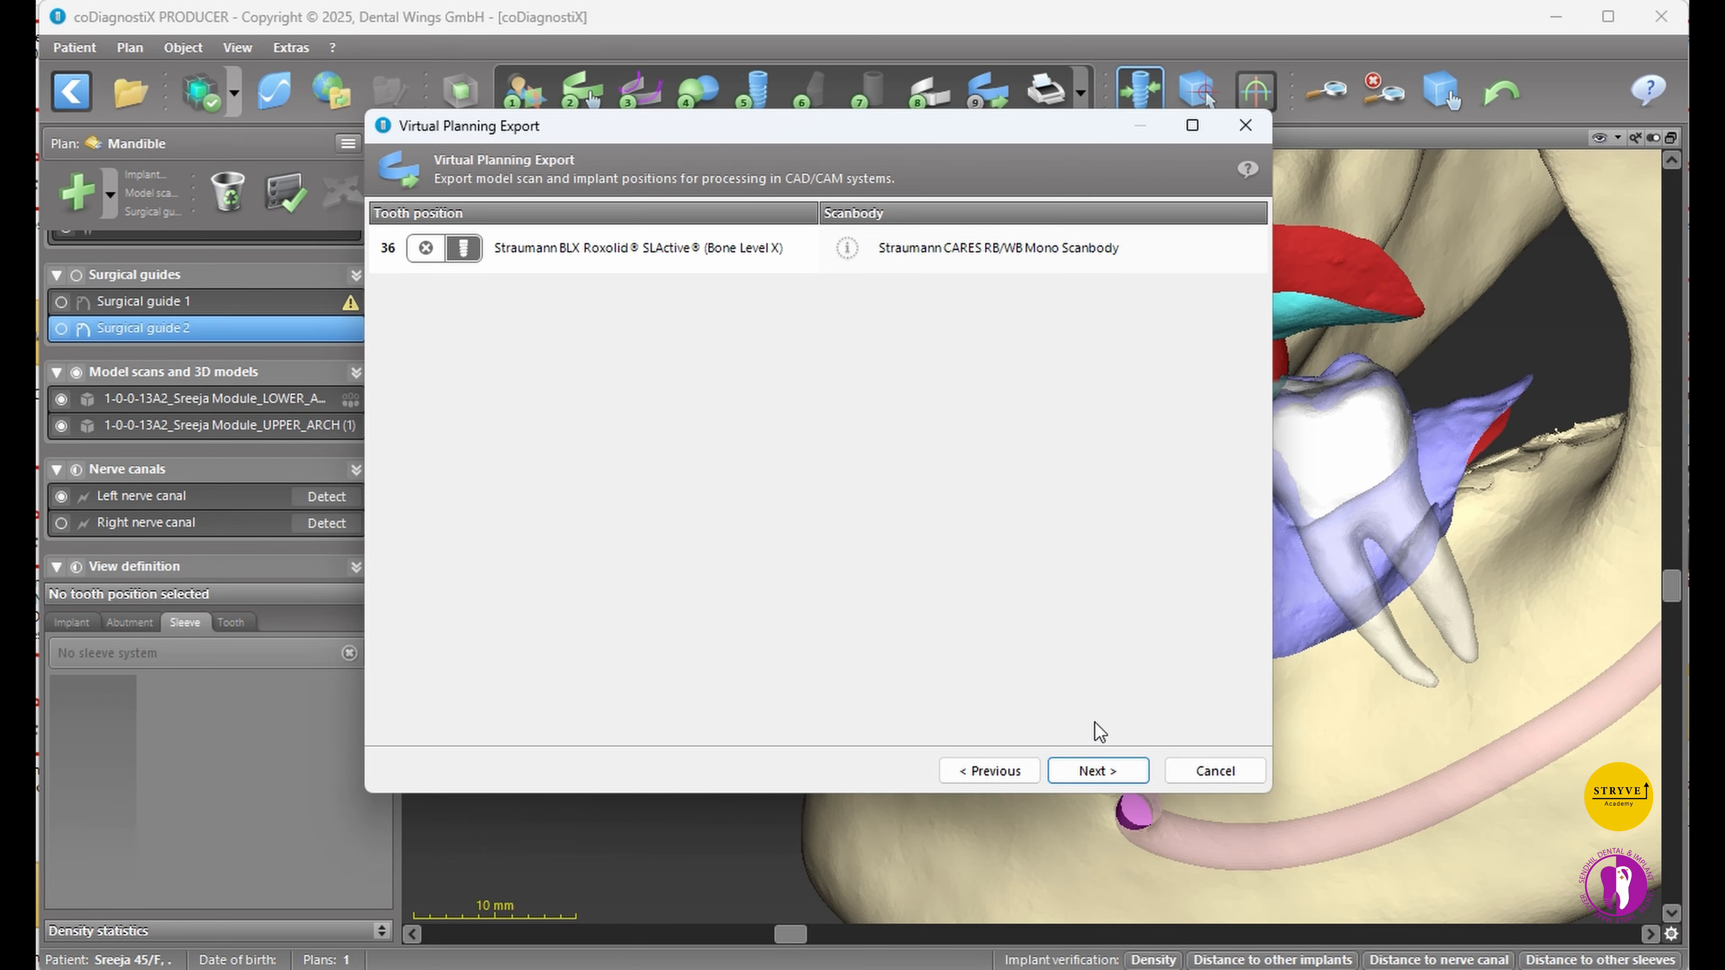
click(1092, 773)
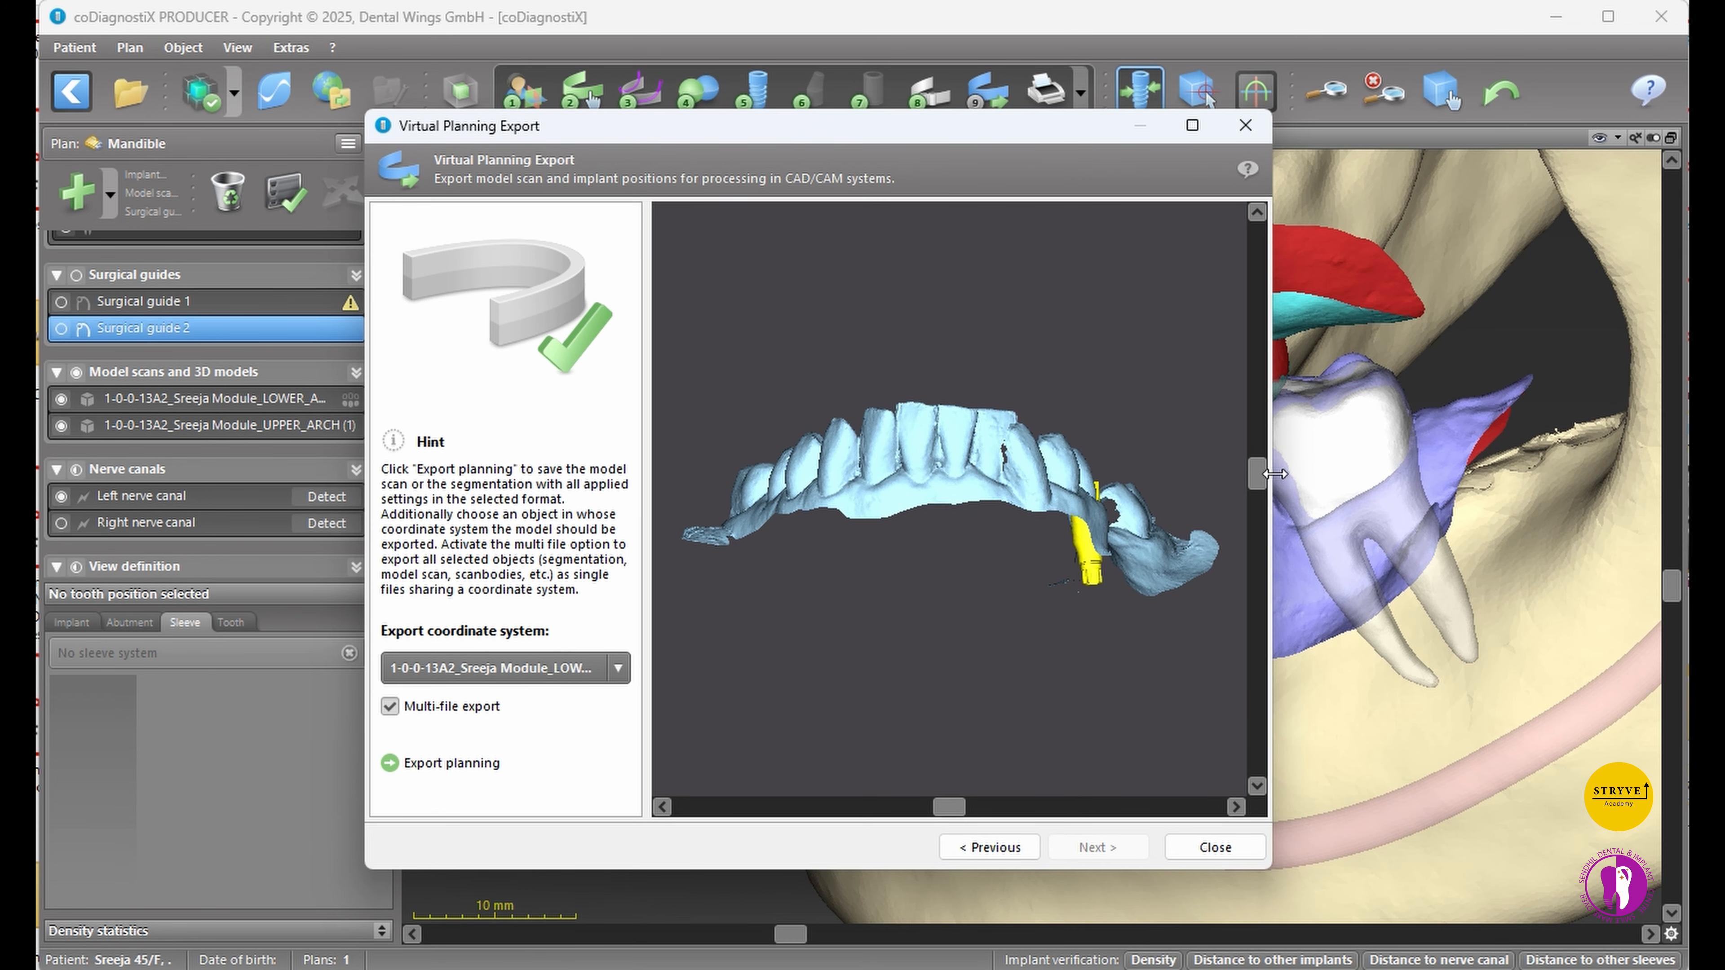
- Check the scanbody in the preview, export the planning as multiple files to the EXOCAD folder, and close the export wizard
drag(1265, 488, 1265, 510)
drag(951, 809, 845, 810)
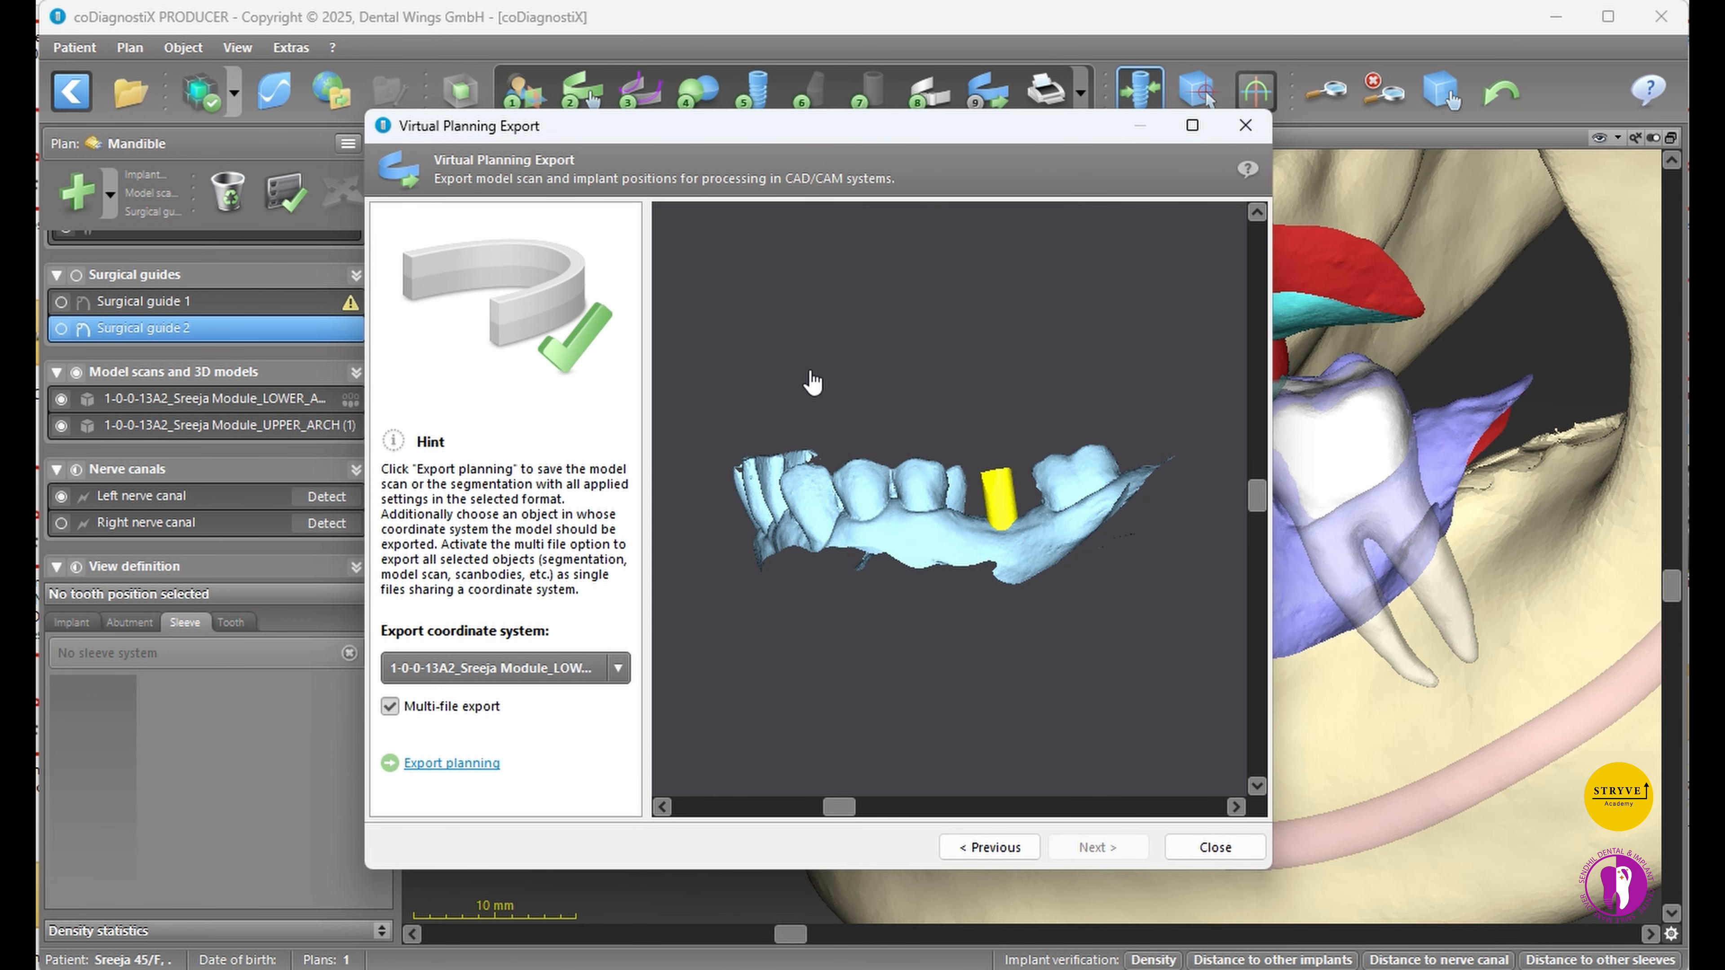
click(451, 763)
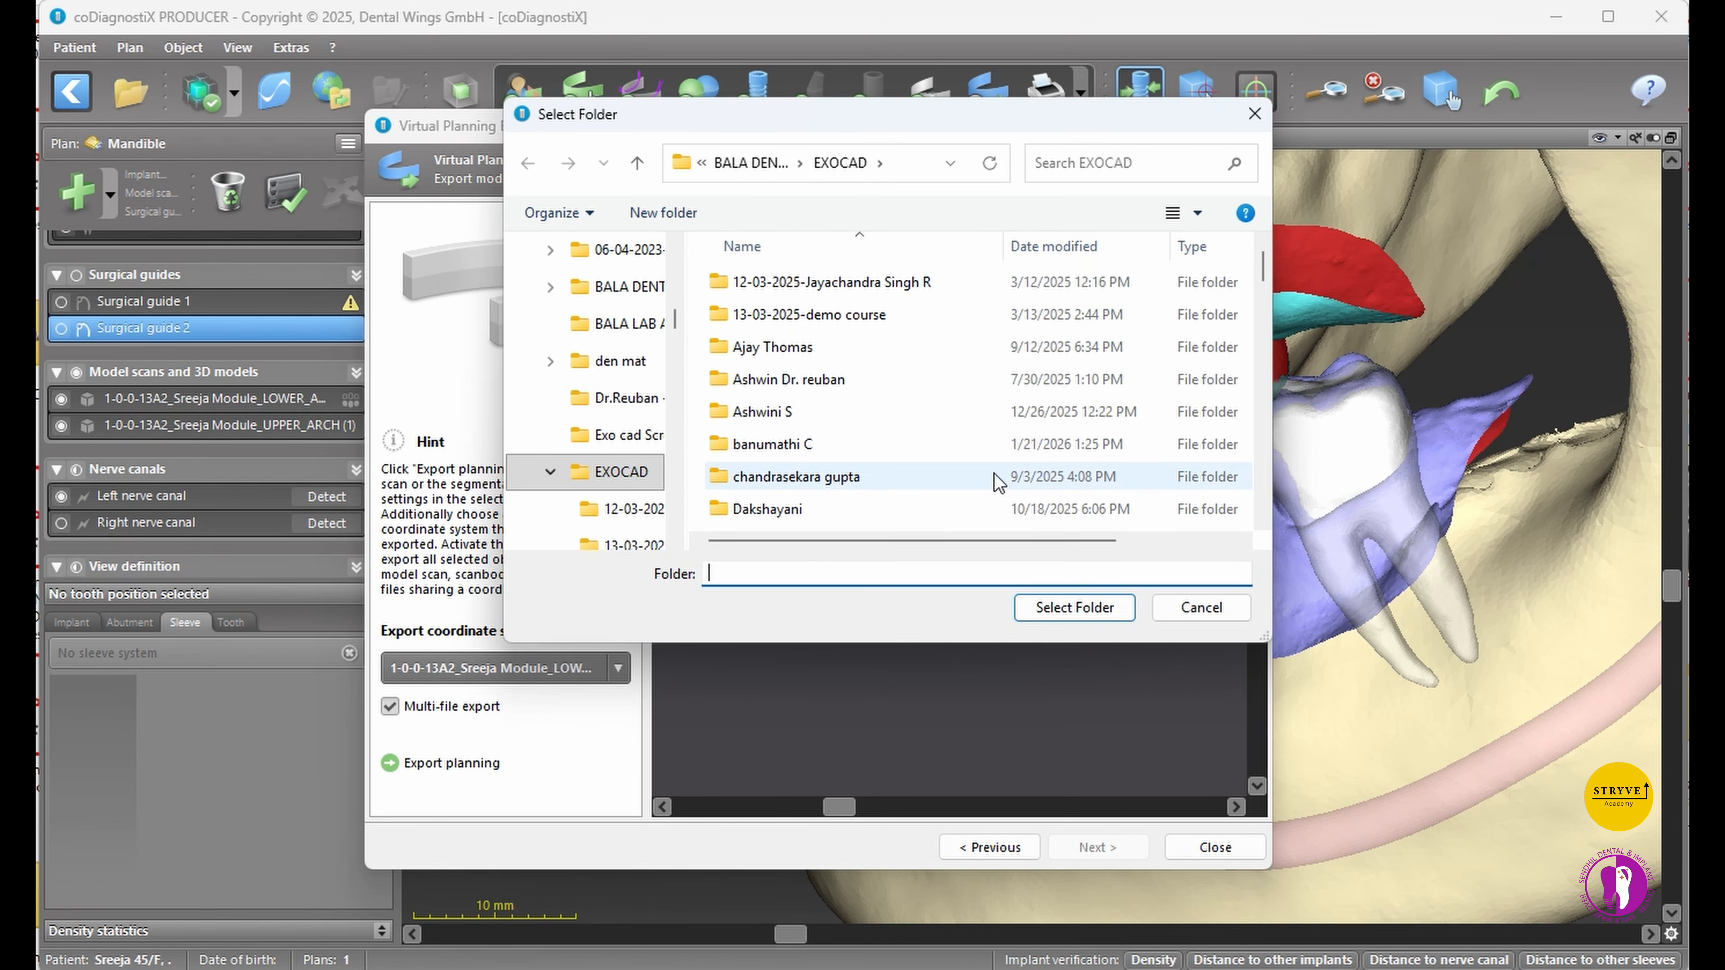
click(1104, 609)
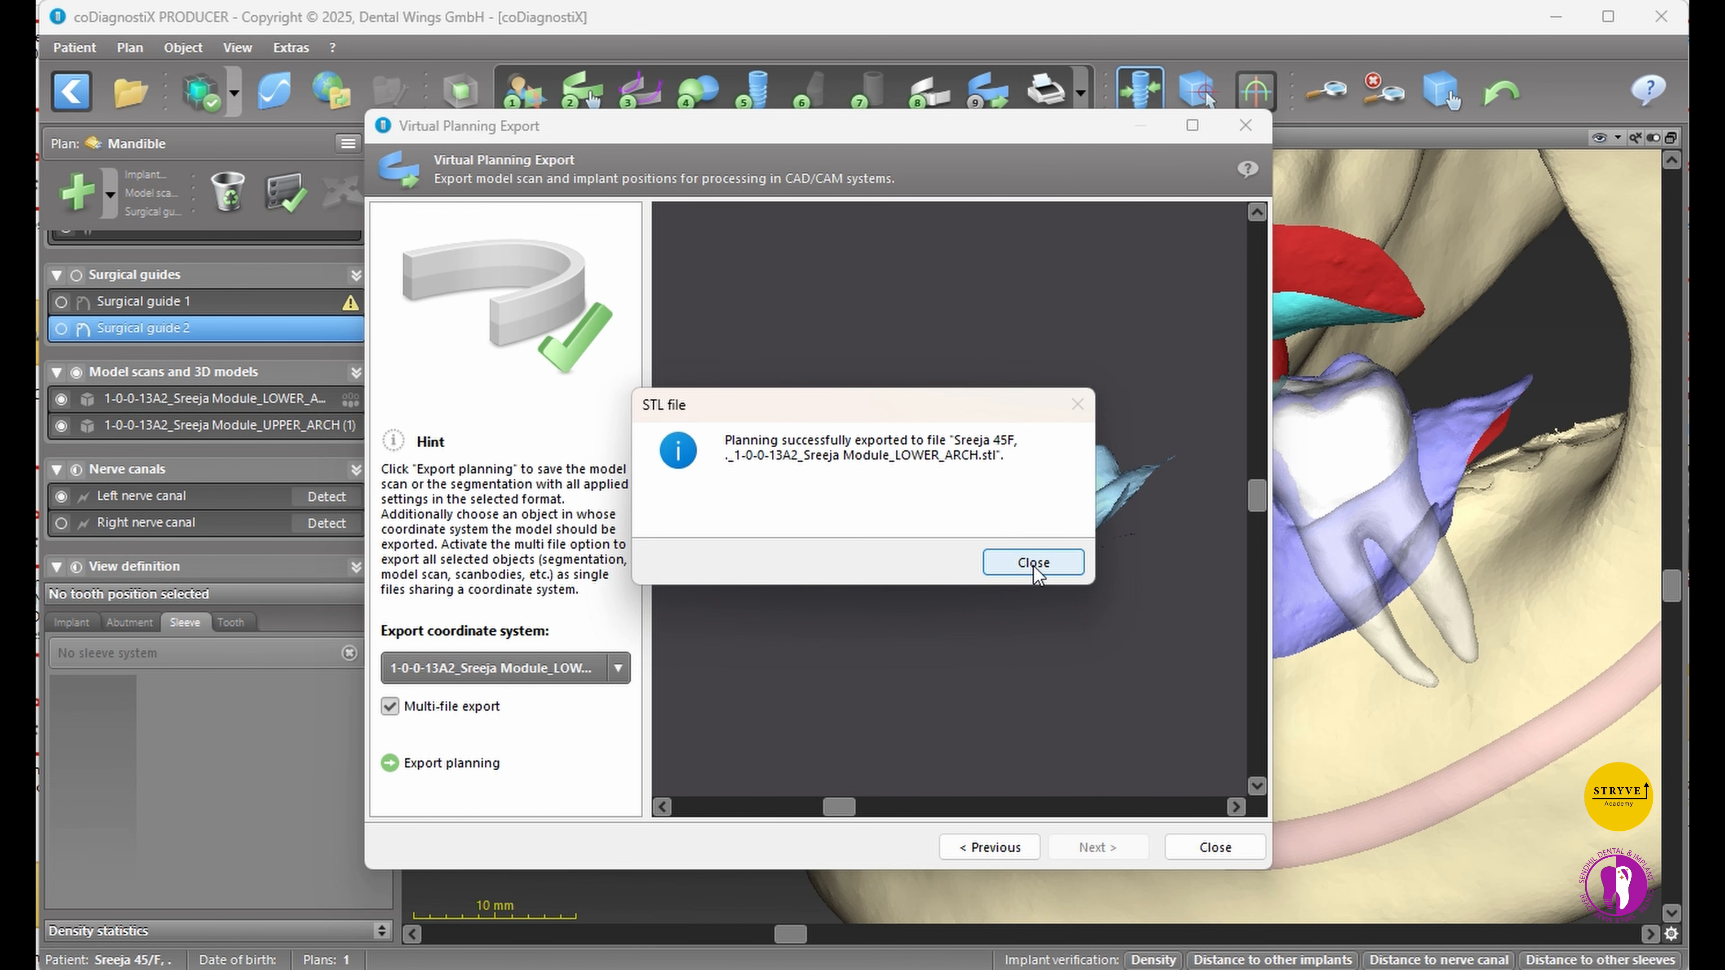
click(1032, 562)
click(1215, 848)
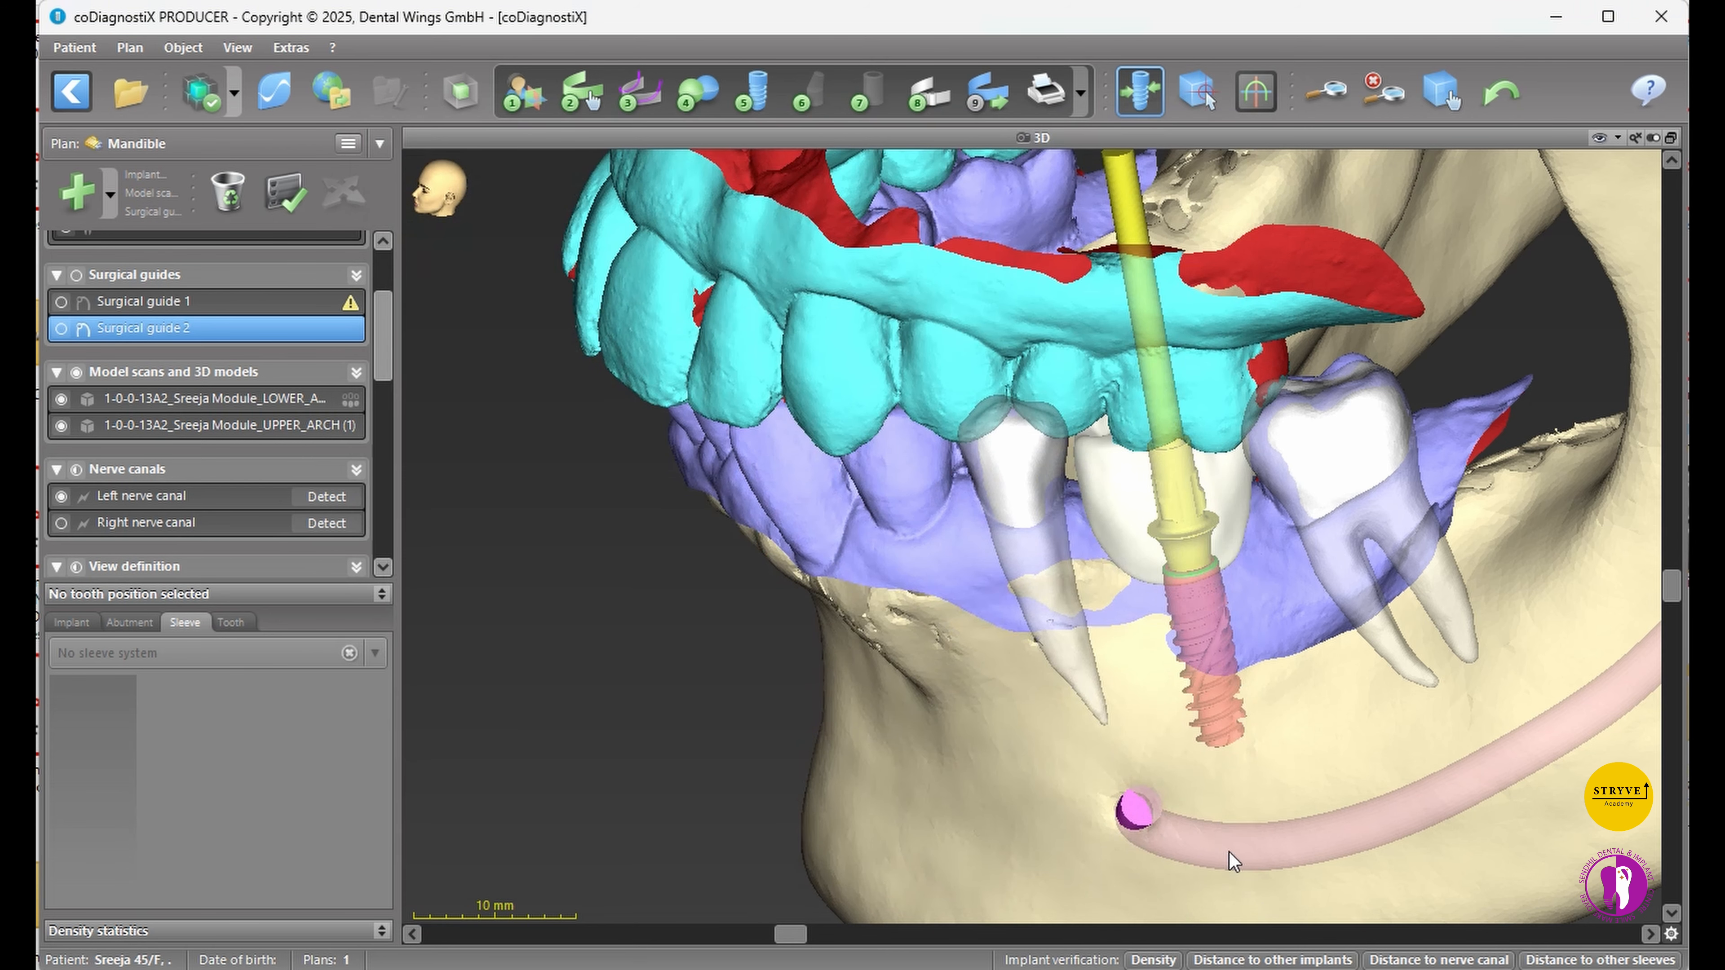